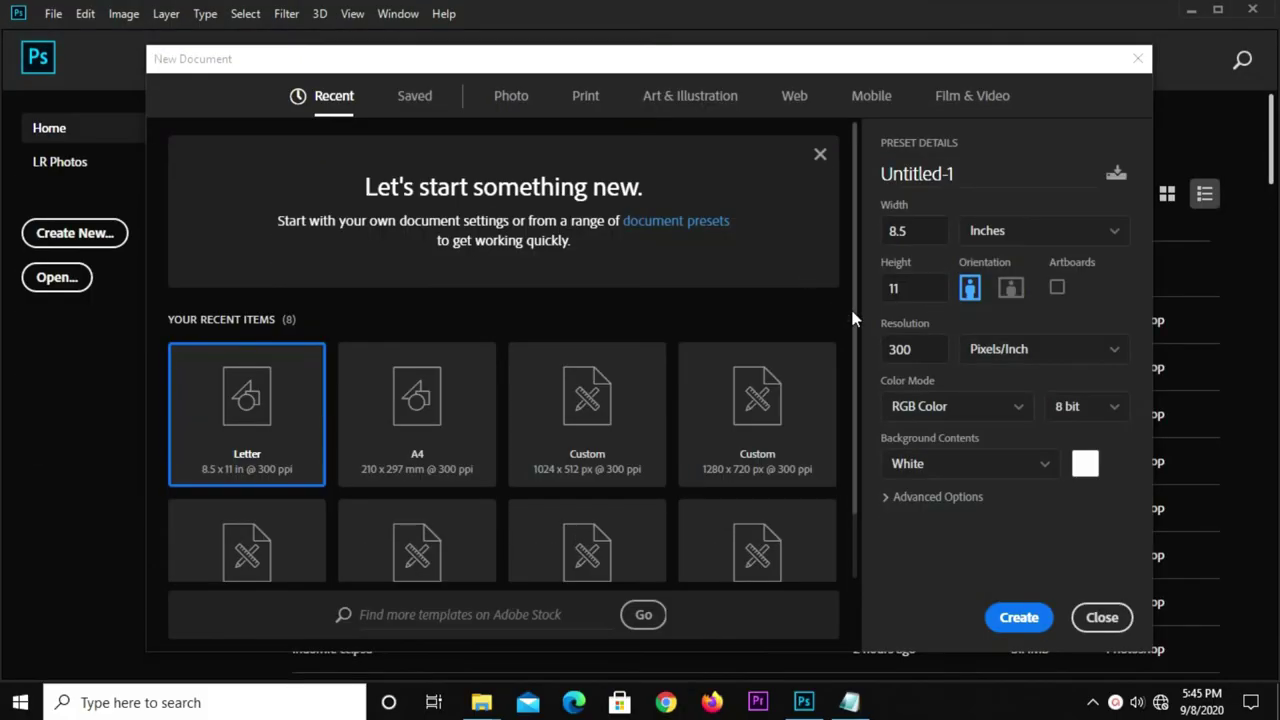
- Create a new Letter 8.5 × 11 inch document at 300 ppi
click(890, 231)
double_click(891, 289)
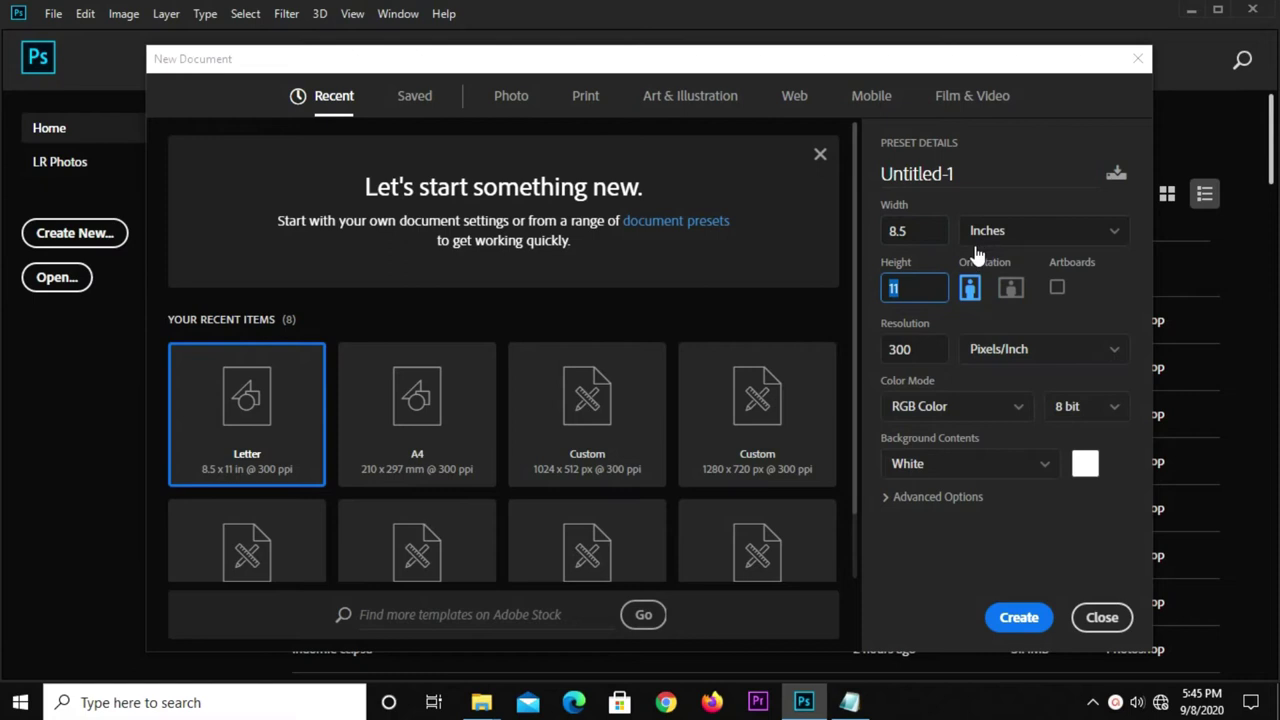
double_click(900, 355)
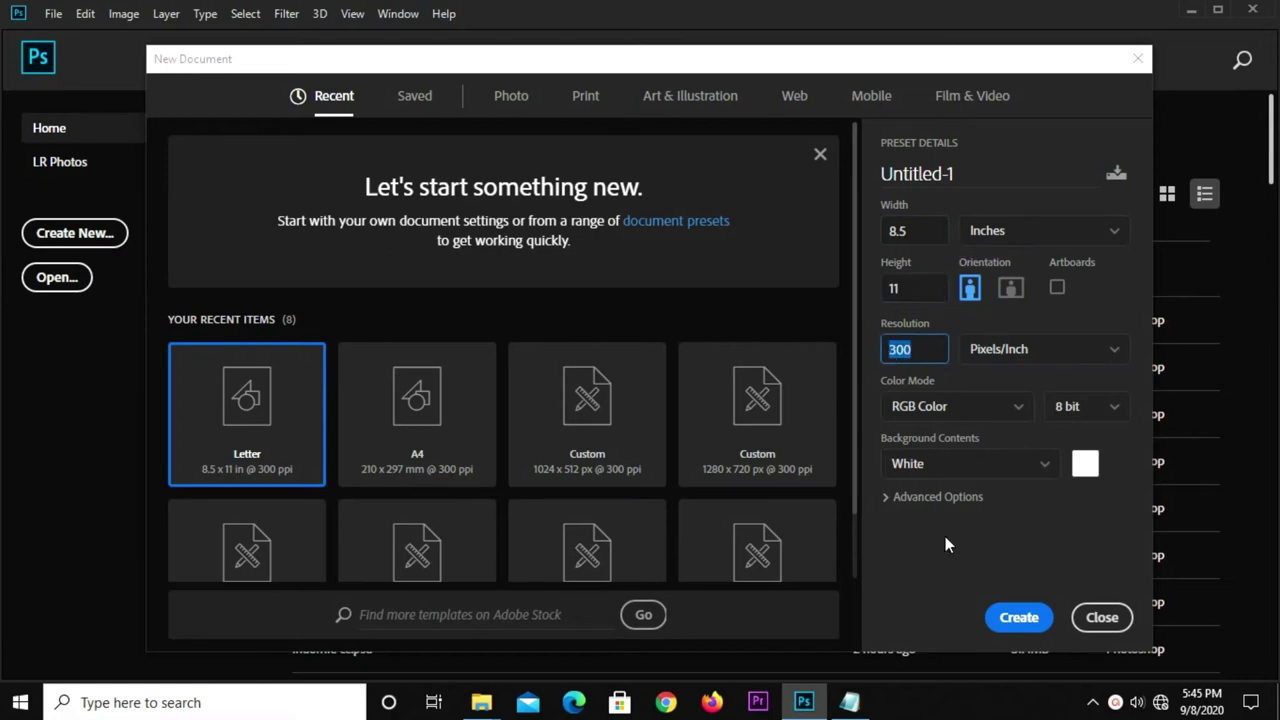
click(1010, 622)
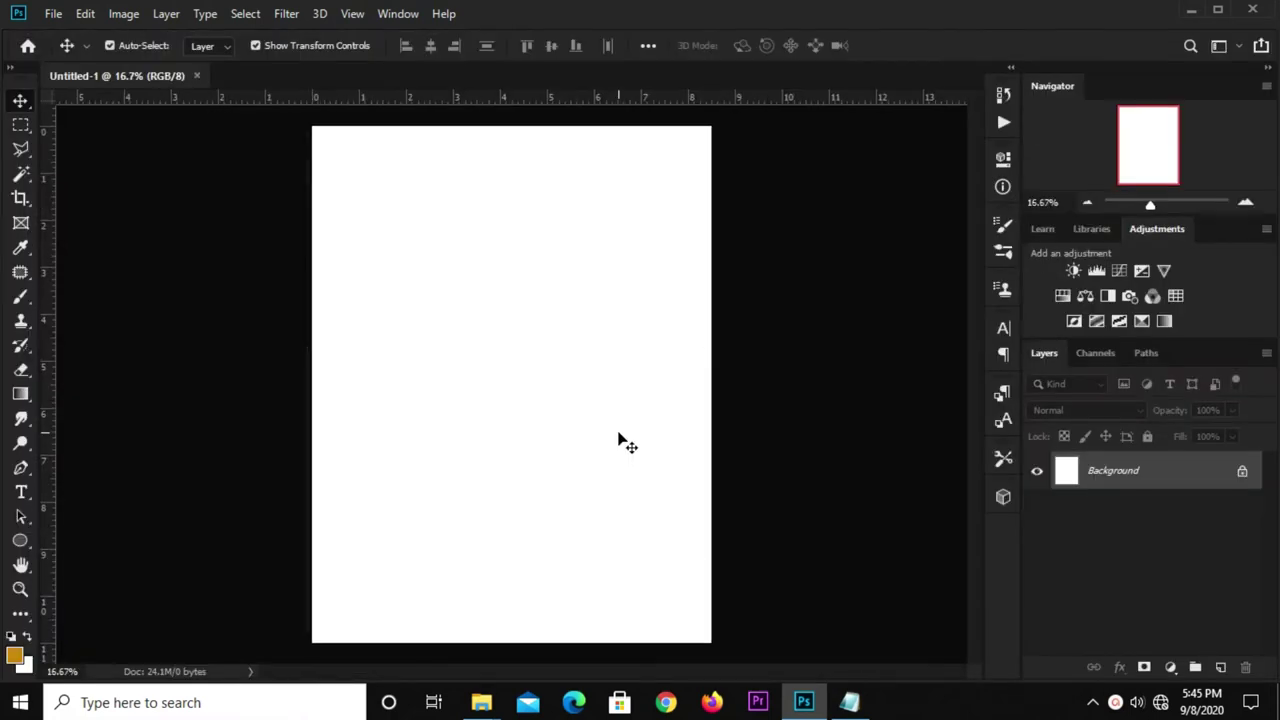
- Add a Solid Color fill layer set to black #000000 covering the canvas
scroll(620, 440, down, 1)
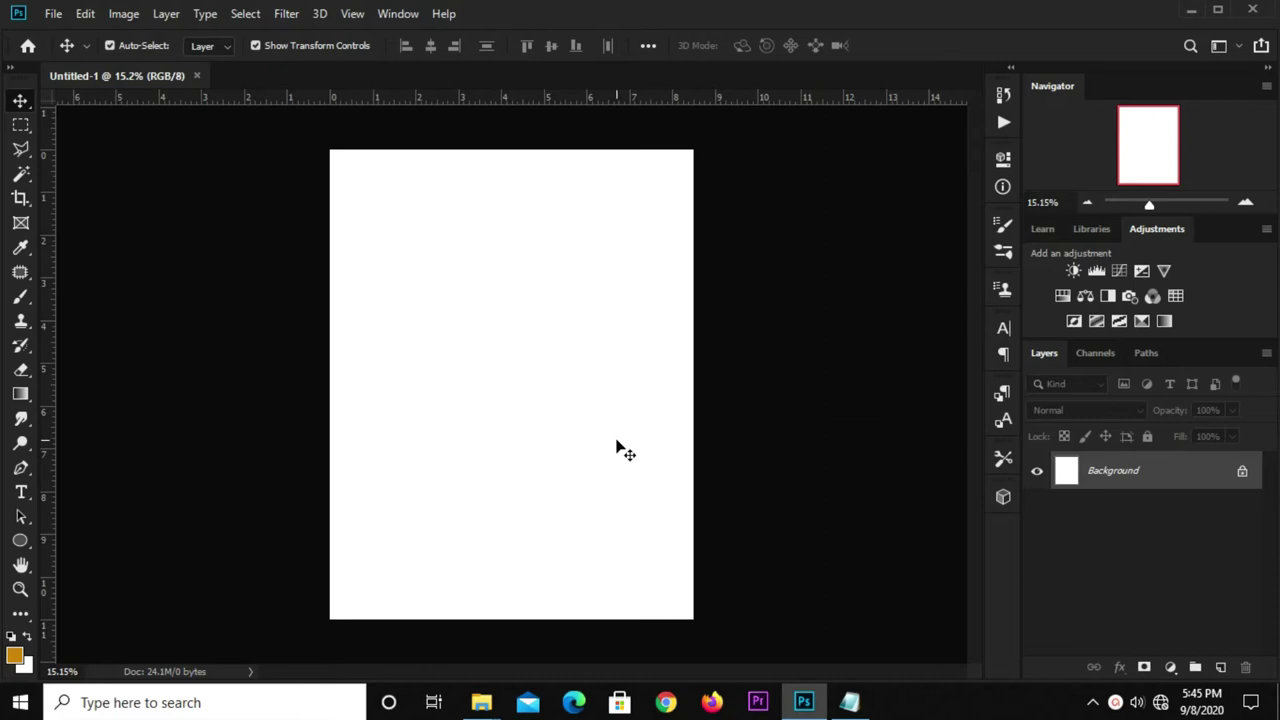
click(1172, 666)
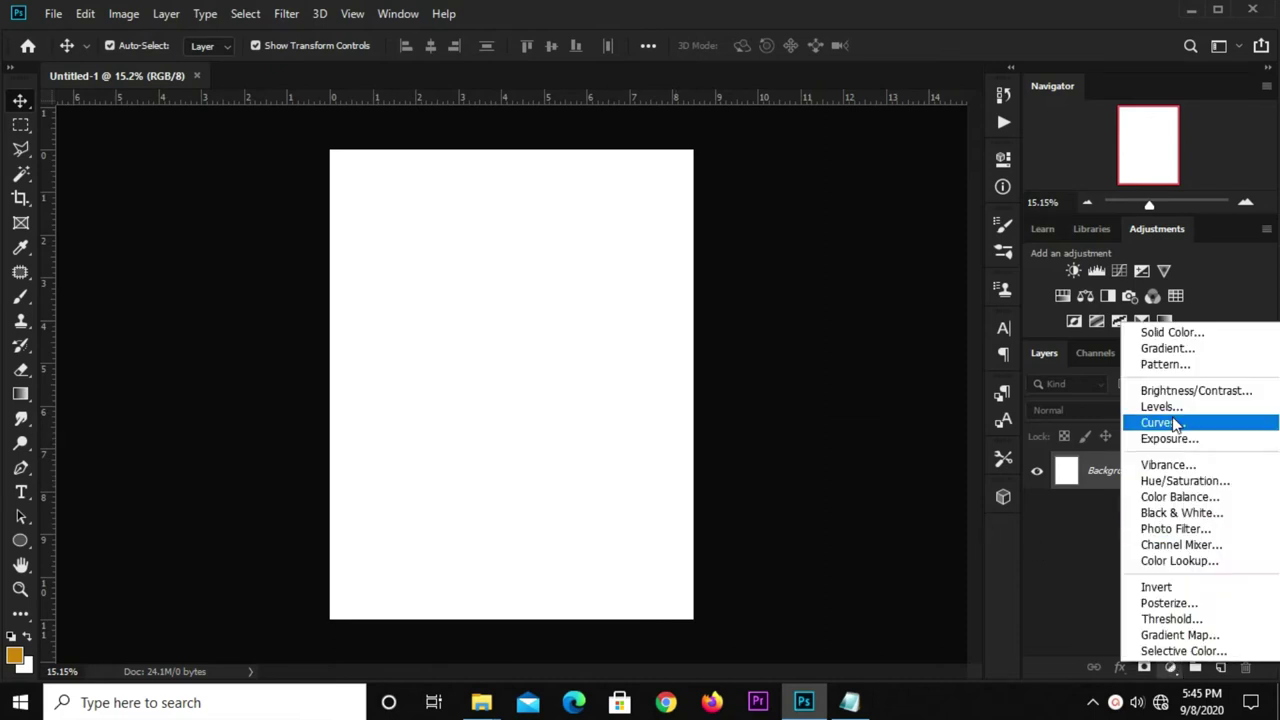
click(1168, 333)
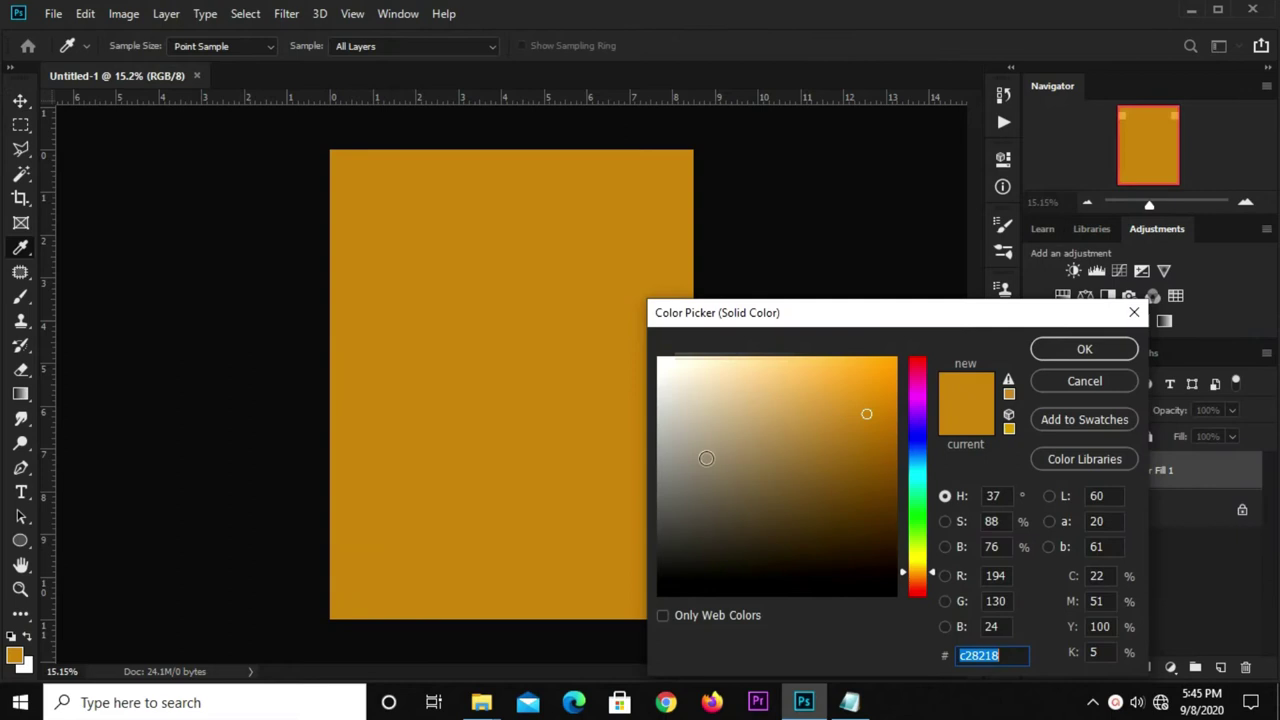
drag(866, 411, 649, 601)
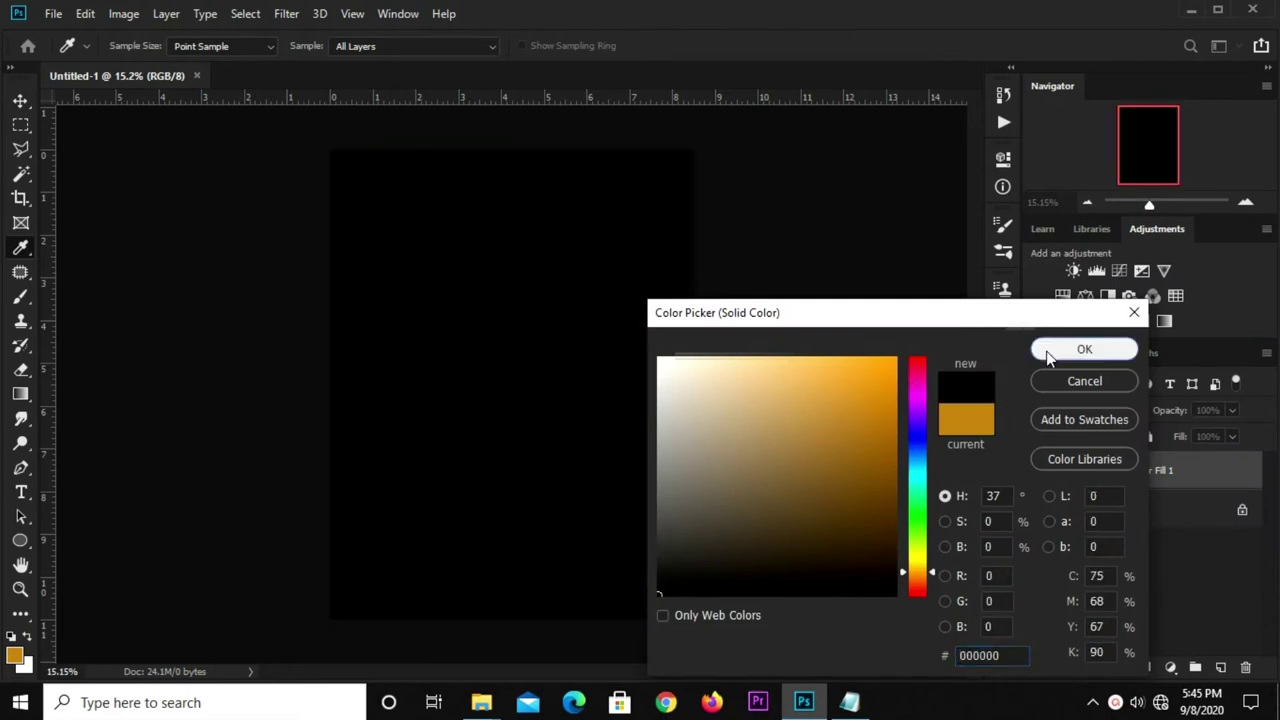
click(1046, 355)
scroll(449, 334, up, 1)
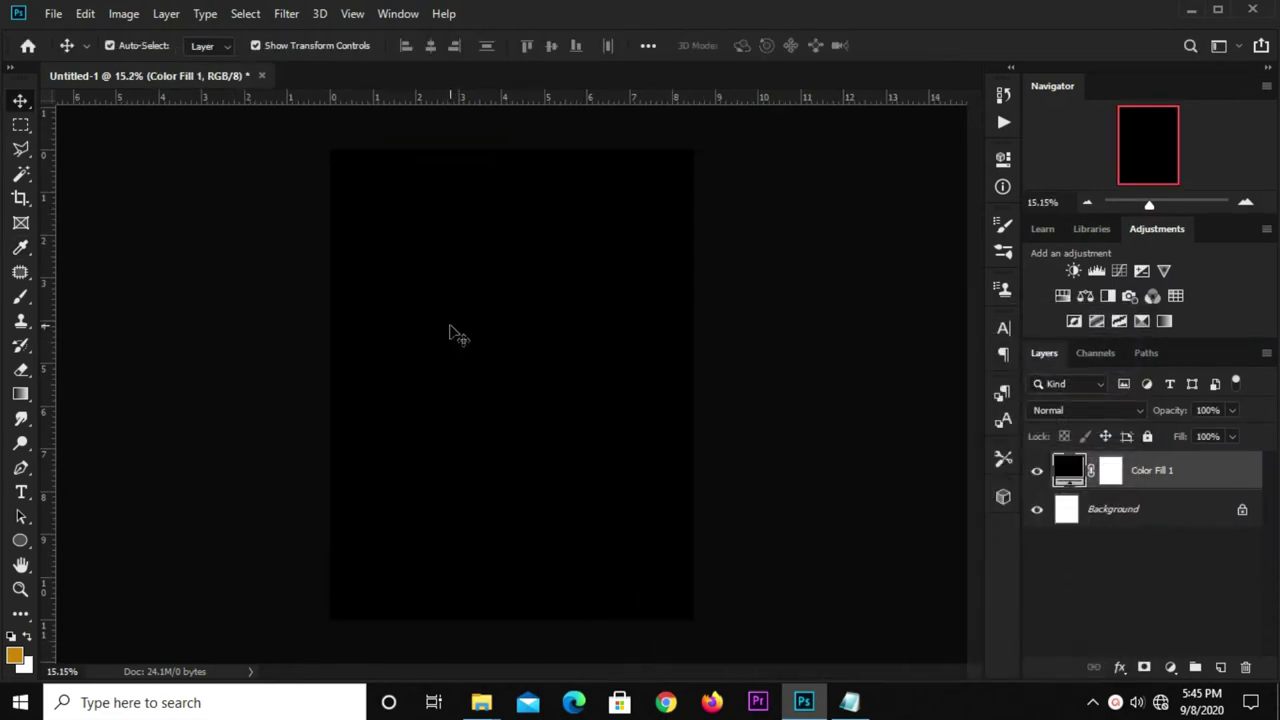
click(53, 14)
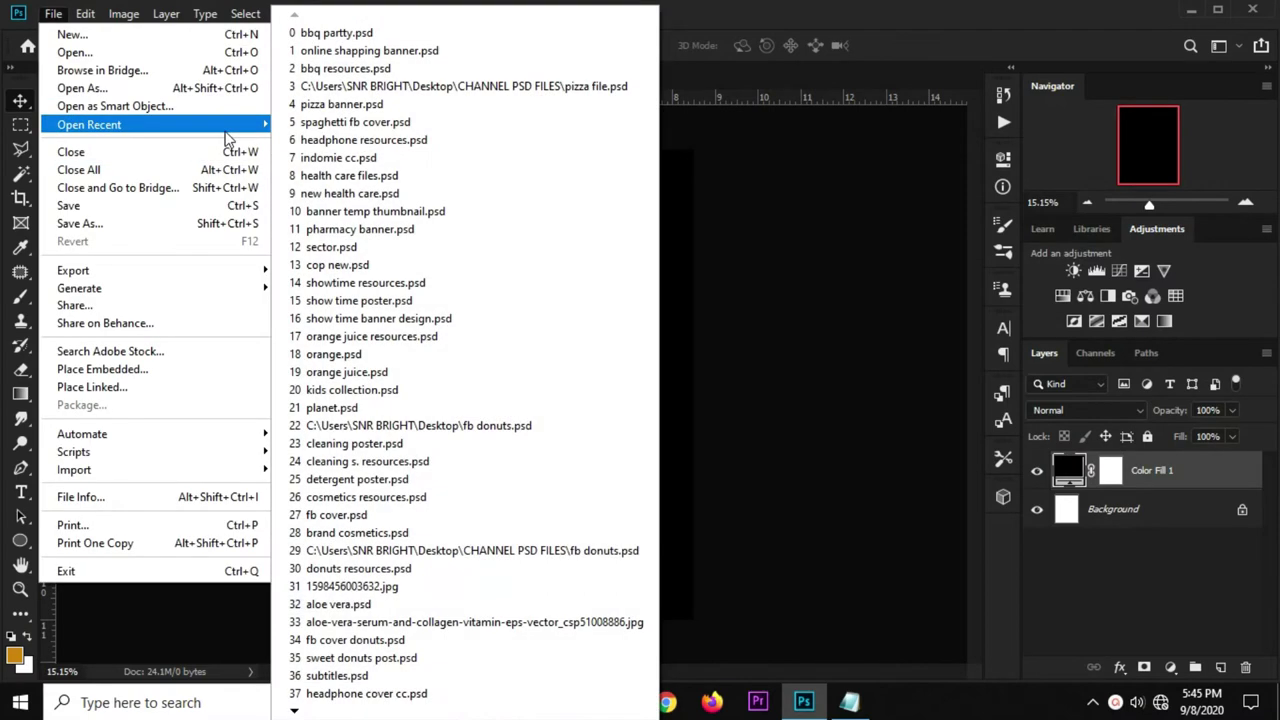
mouse_move(89, 124)
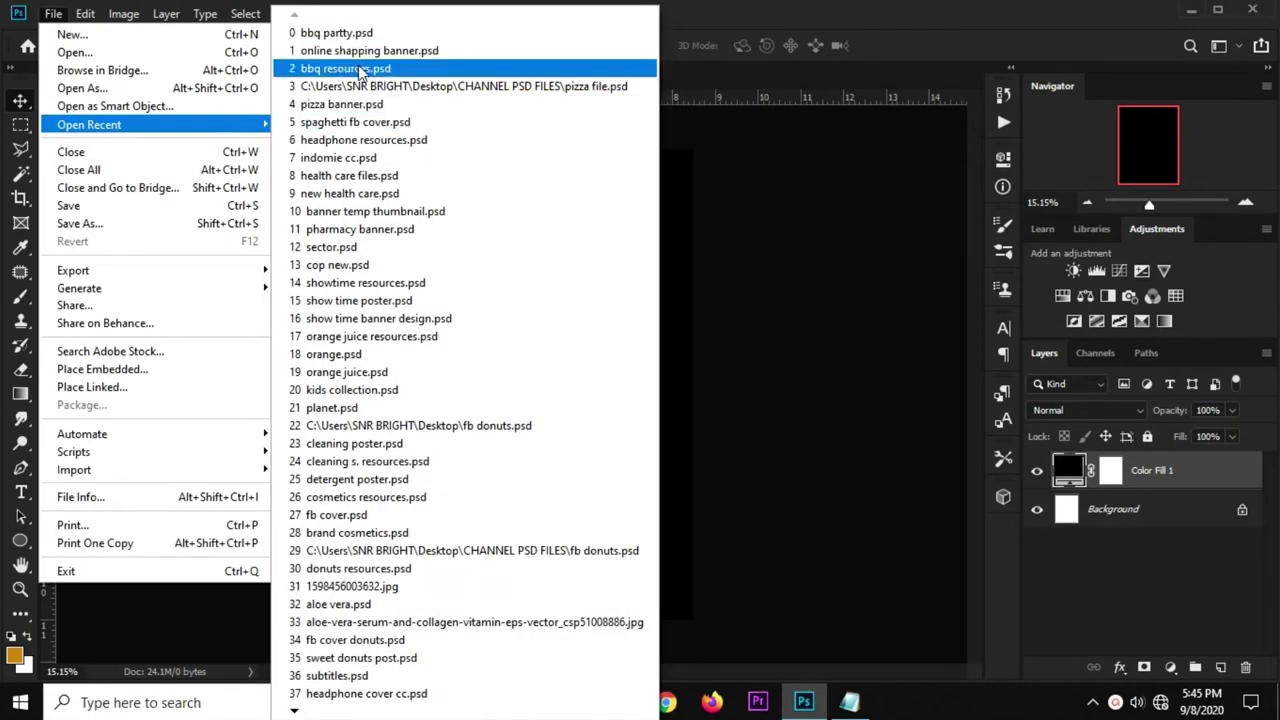
- Copy the wood layer from bbq resources.psd and paste it into the poster
click(350, 68)
click(345, 307)
drag(353, 304, 364, 322)
key(ctrl+c)
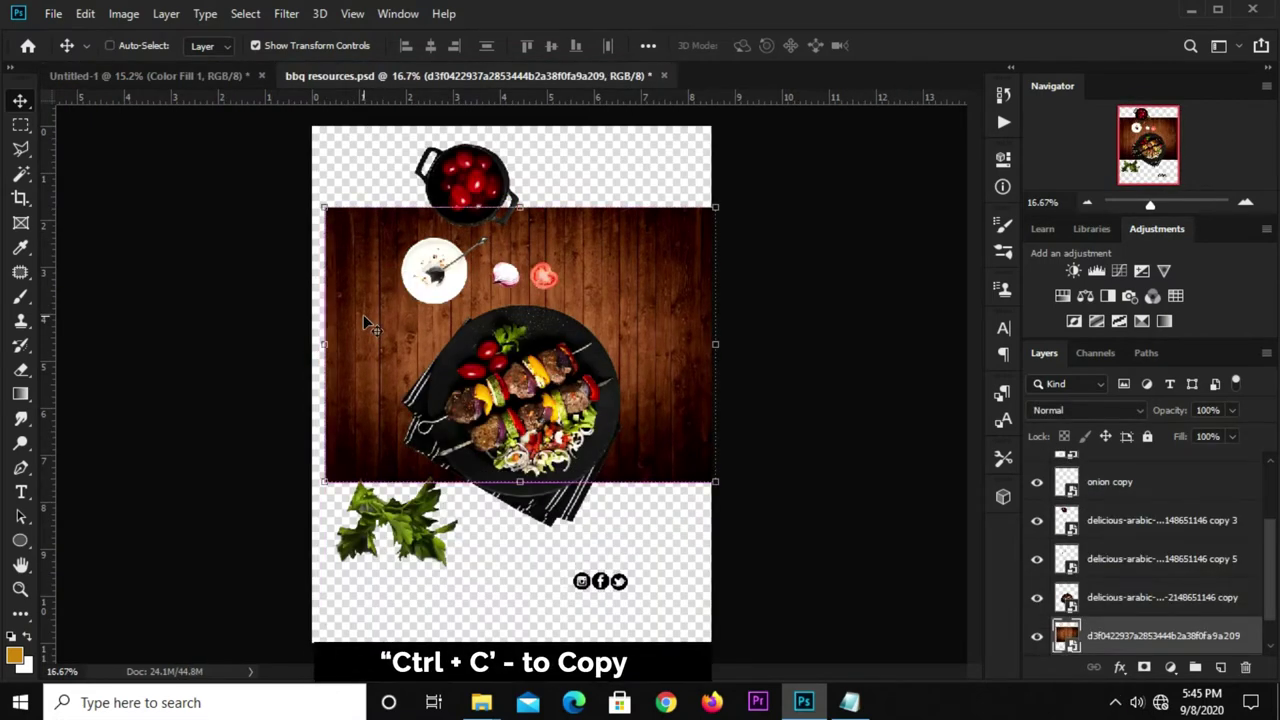
click(138, 78)
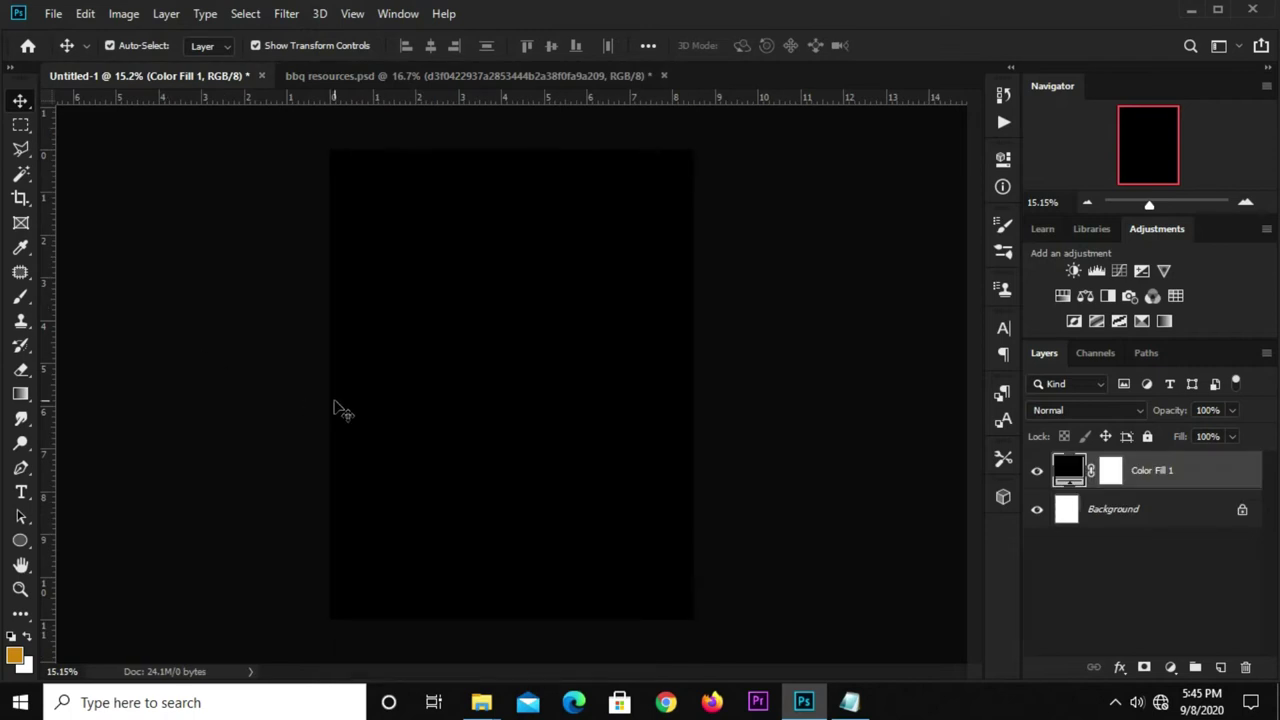
key(ctrl+v)
drag(482, 373, 466, 269)
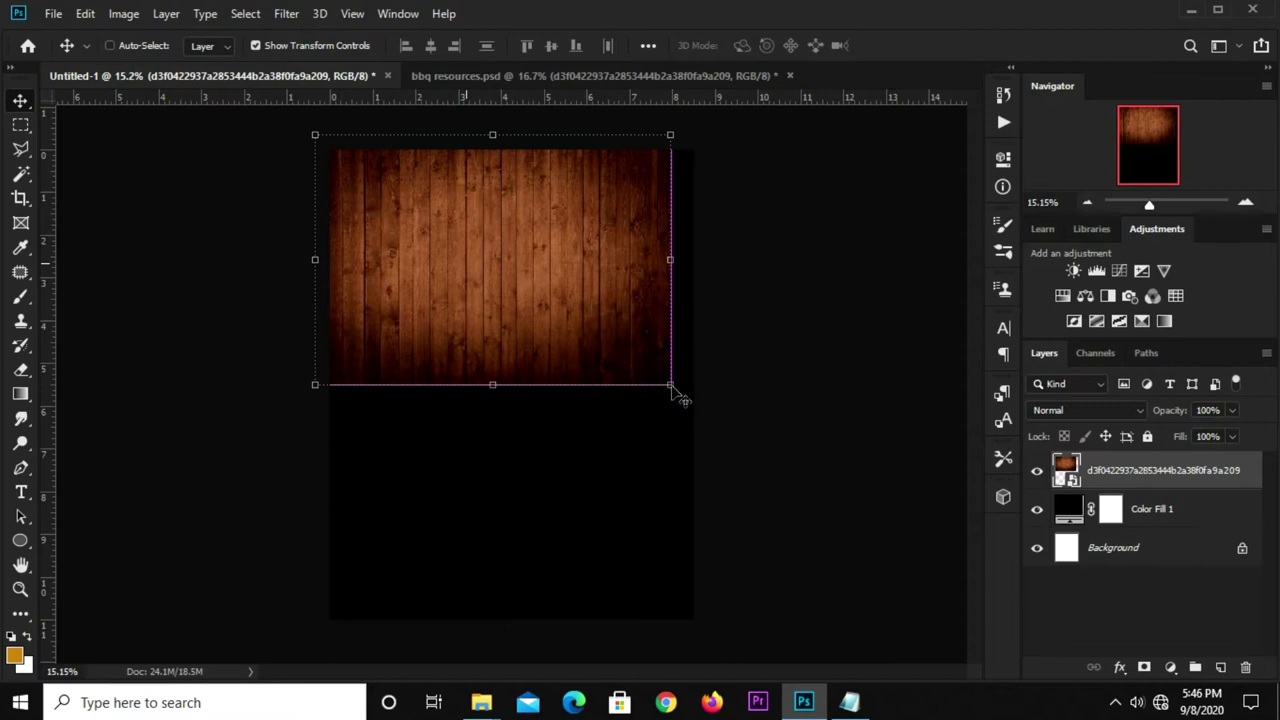
- Scale the wood texture up with Free Transform until it covers the whole page
key(ctrl+t)
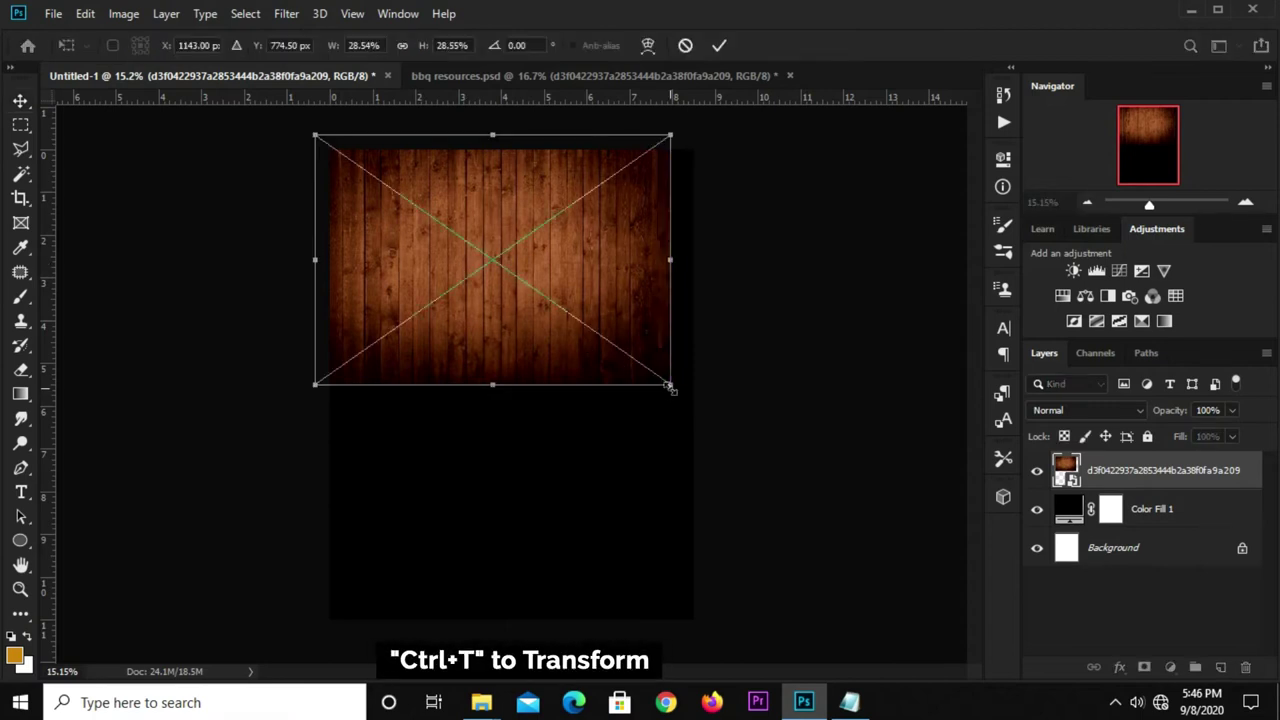
drag(670, 386, 828, 494)
drag(315, 495, 150, 650)
drag(402, 440, 445, 400)
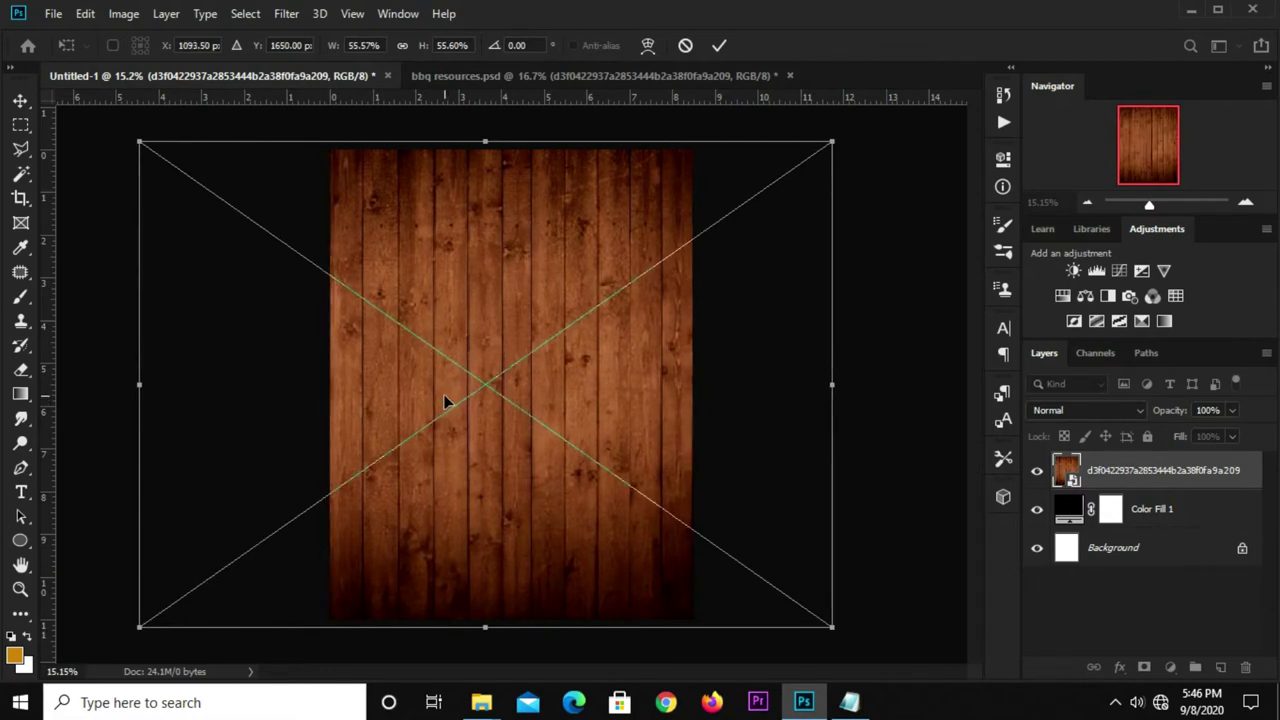
key(Return)
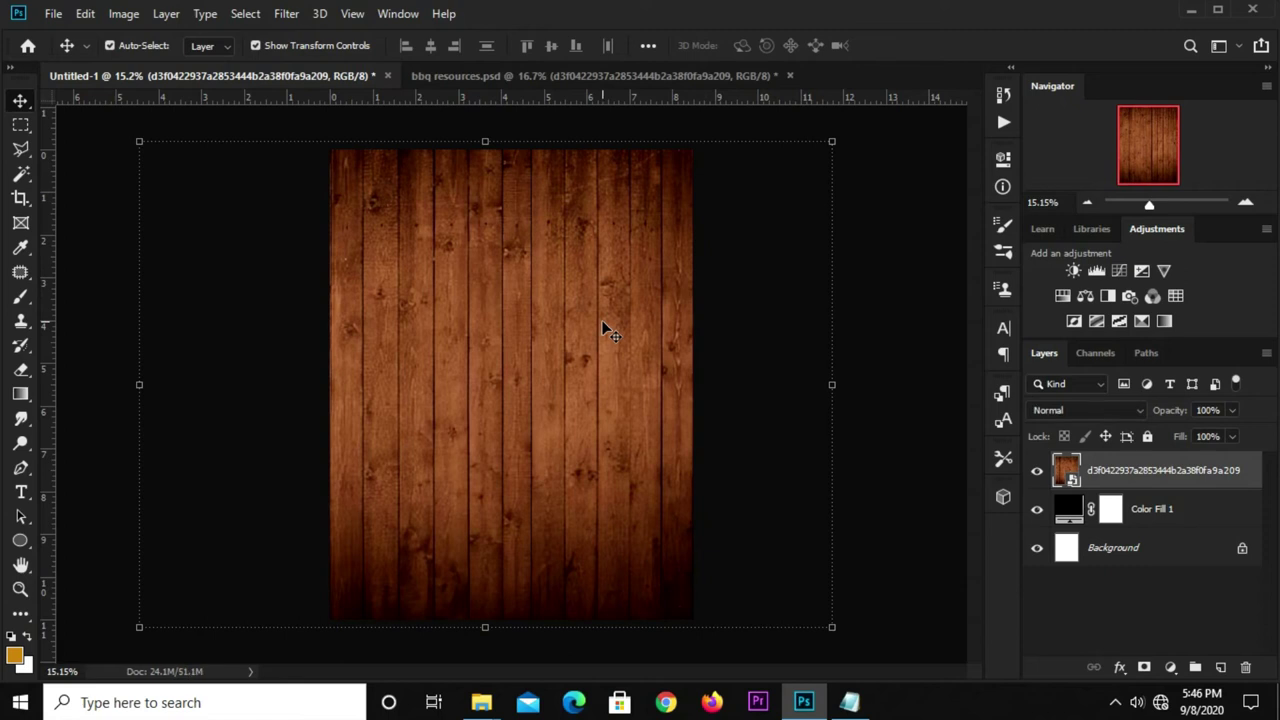
click(727, 308)
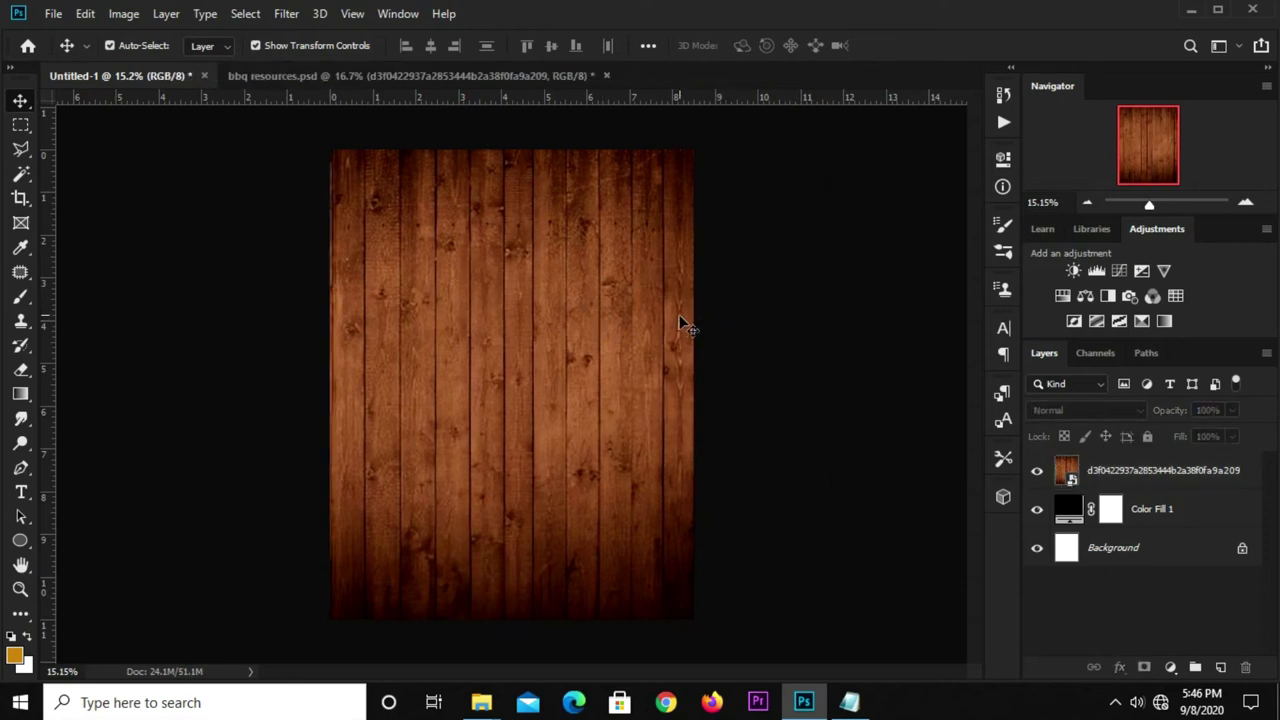
- Move Color Fill 1 above the wood layer and hide it
click(1180, 516)
drag(1176, 512, 1163, 475)
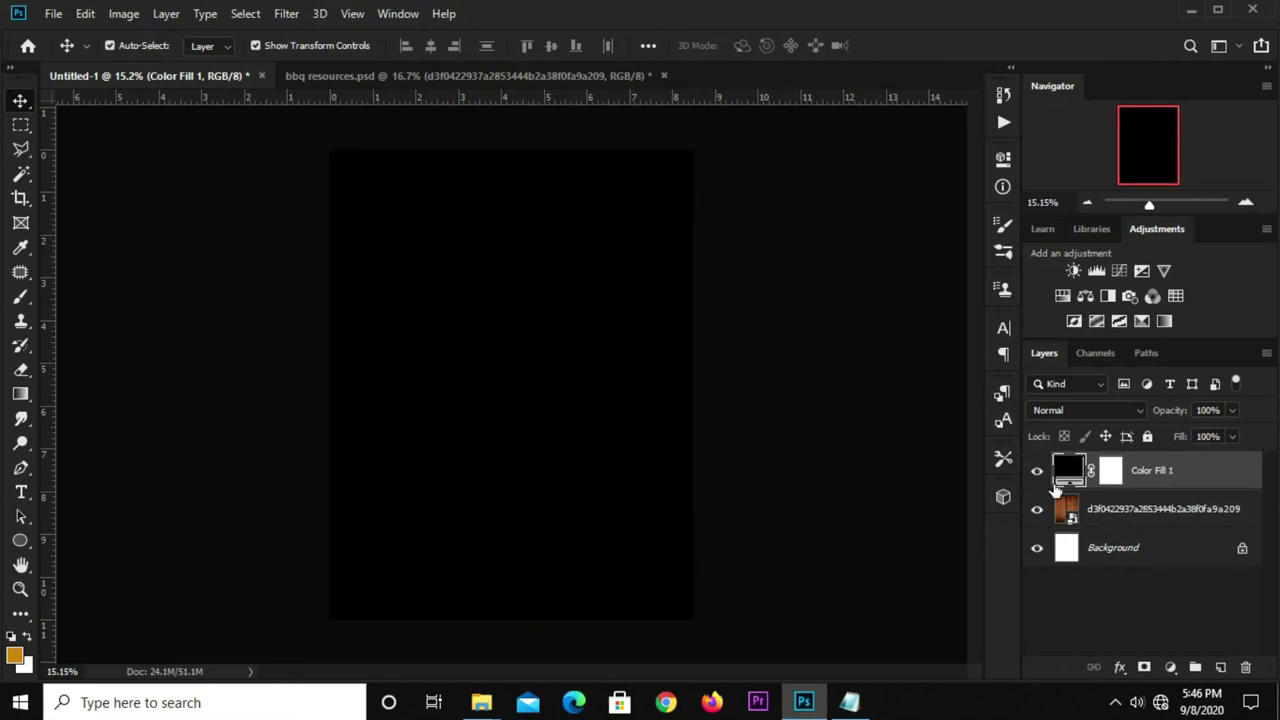
click(1037, 477)
- Add a Hue/Saturation adjustment with Saturation -37 and Lightness -9 above the wood
click(1137, 515)
click(1170, 667)
click(1182, 489)
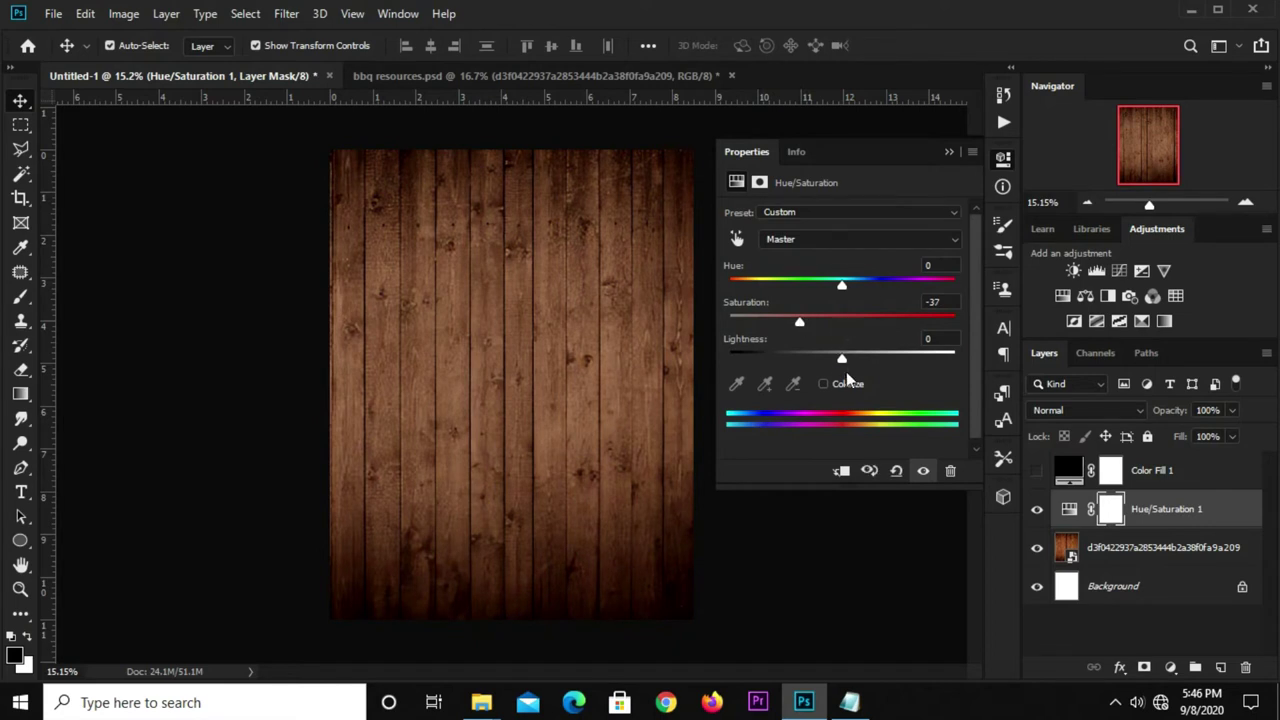
mouse_move(843, 357)
mouse_down()
mouse_move(821, 360)
mouse_move(836, 362)
mouse_up()
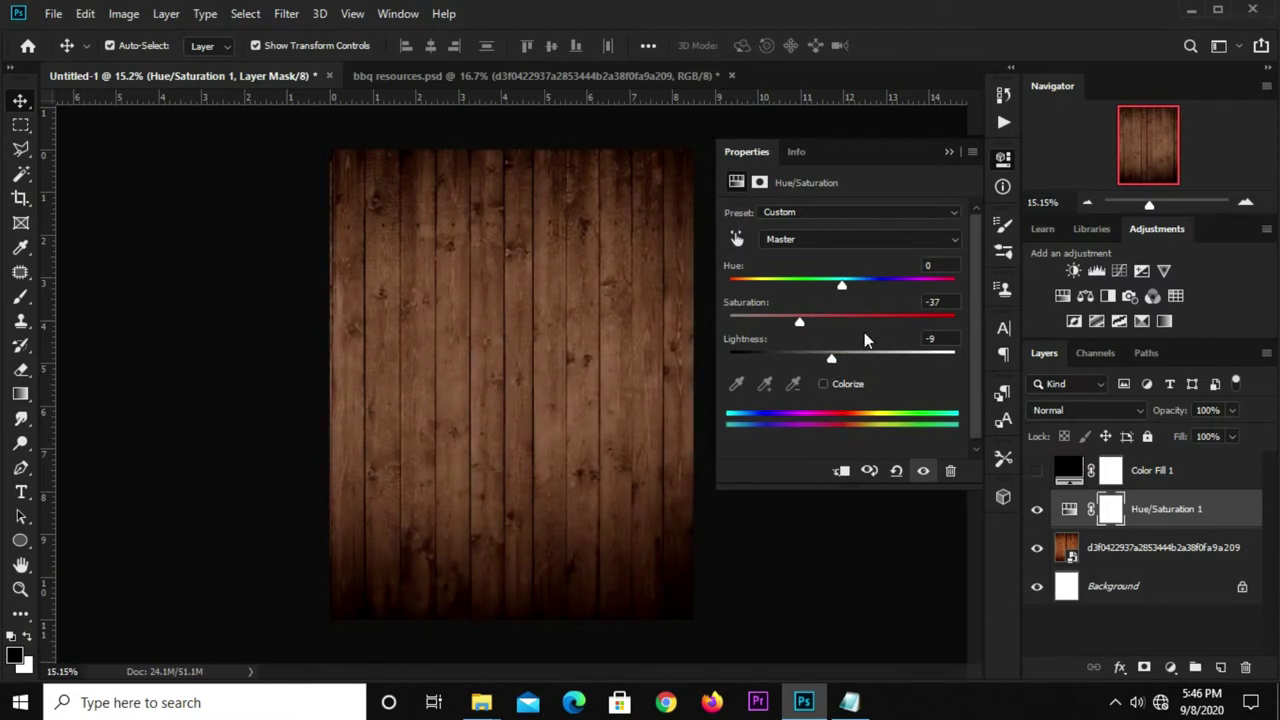
click(948, 154)
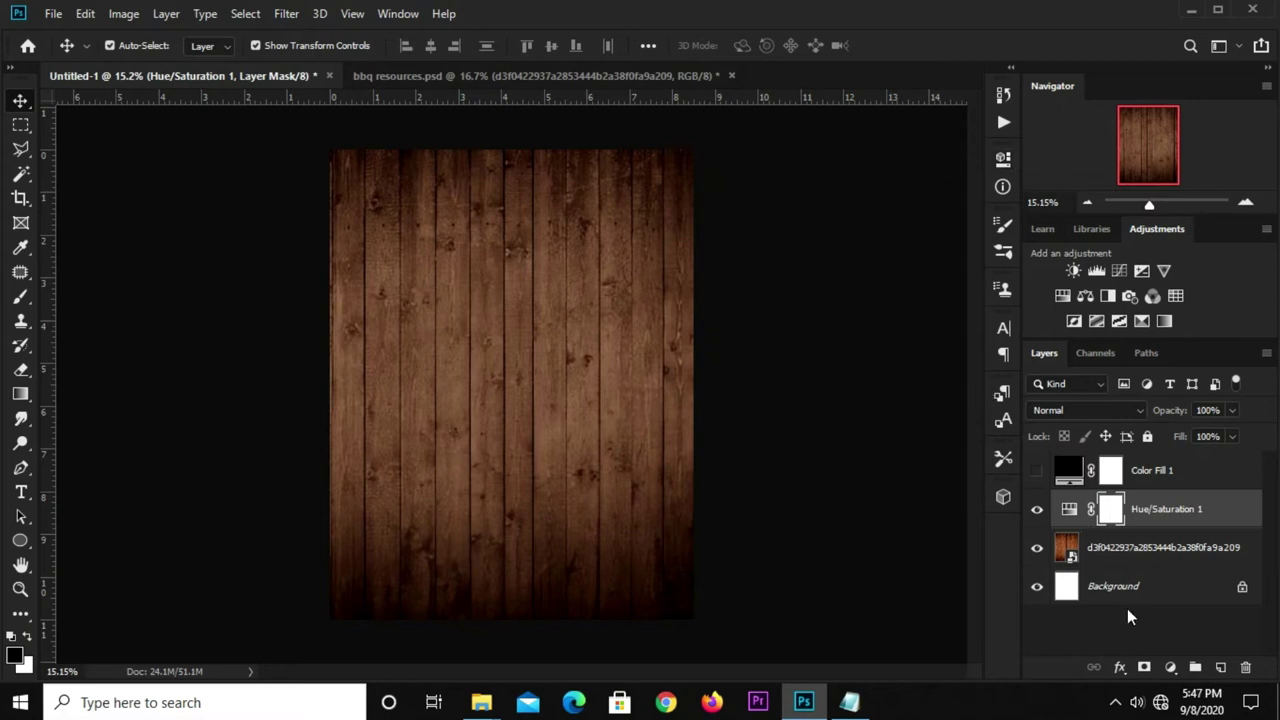
- Add a Levels adjustment that slightly lowers the wood's white output
click(1171, 668)
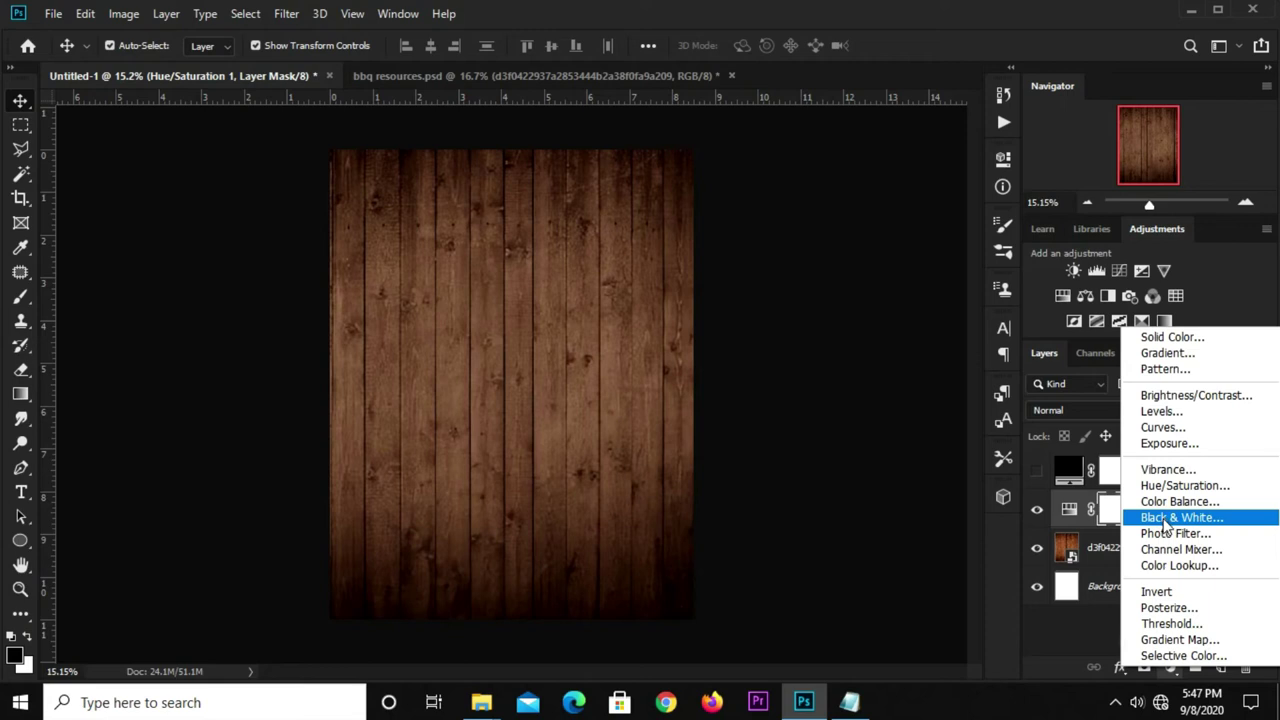
click(1161, 411)
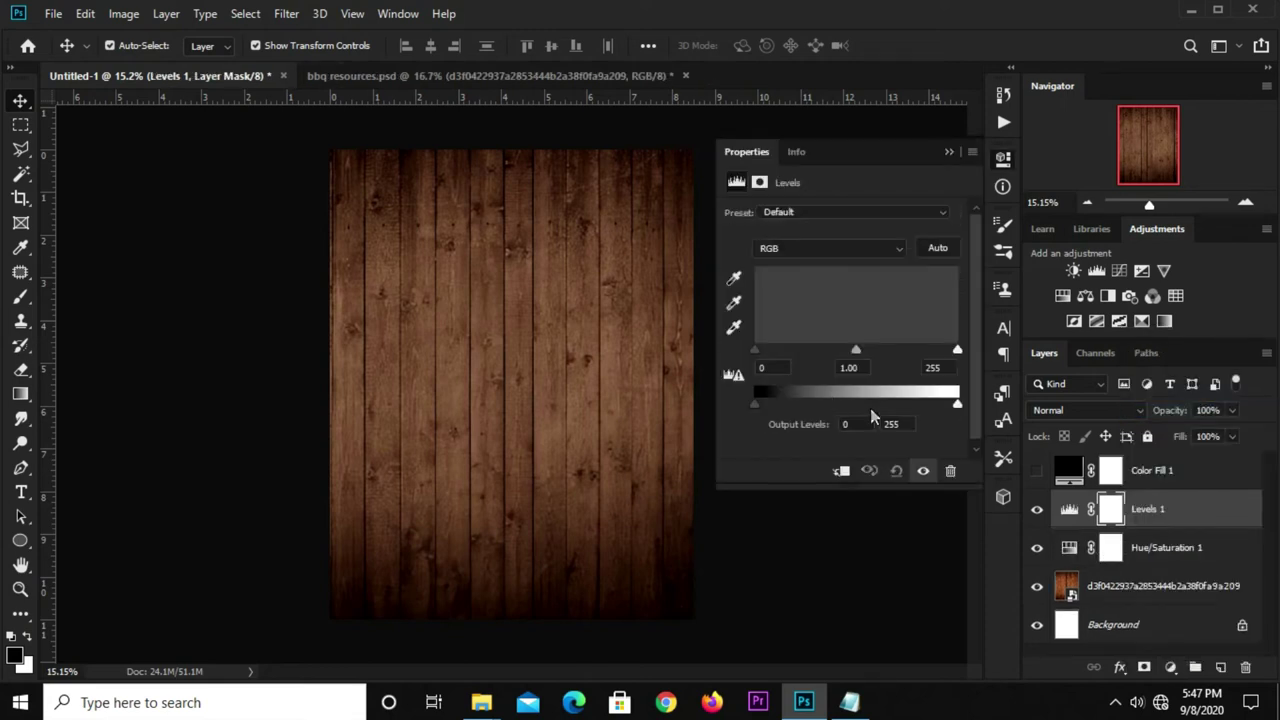
drag(957, 405, 930, 405)
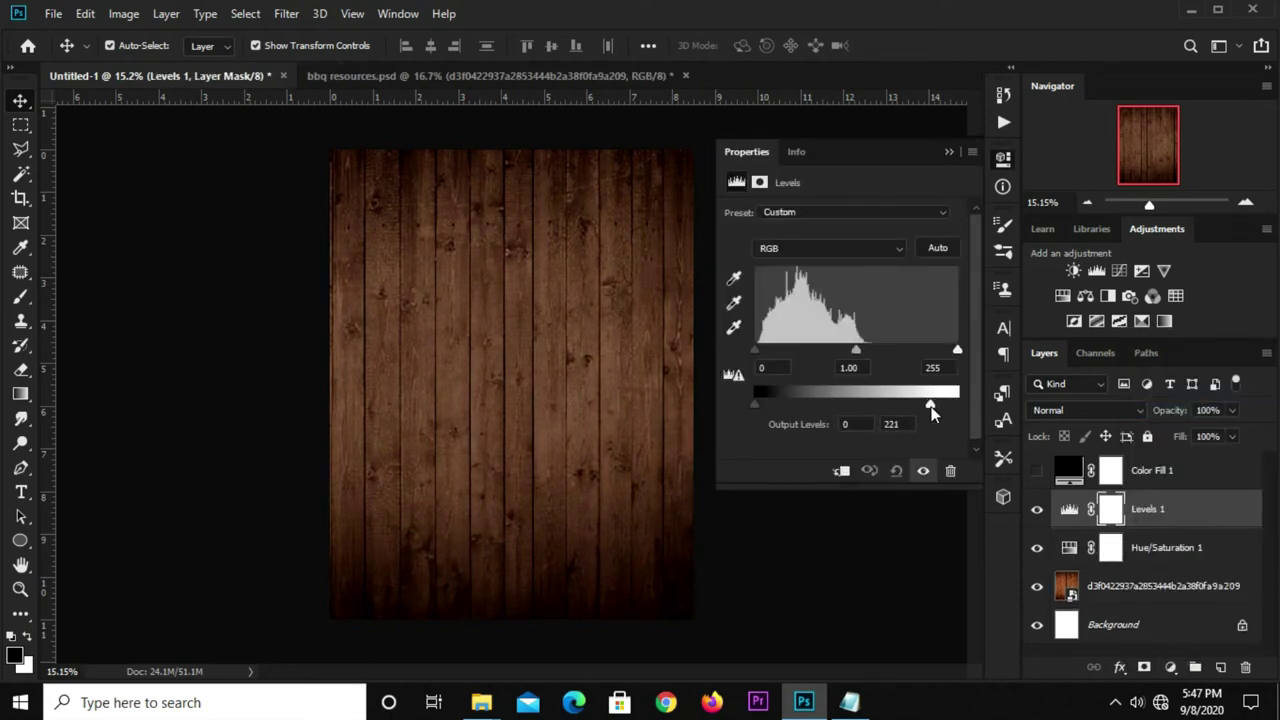
mouse_move(920, 407)
mouse_down()
mouse_move(933, 407)
mouse_move(922, 410)
mouse_up()
click(948, 154)
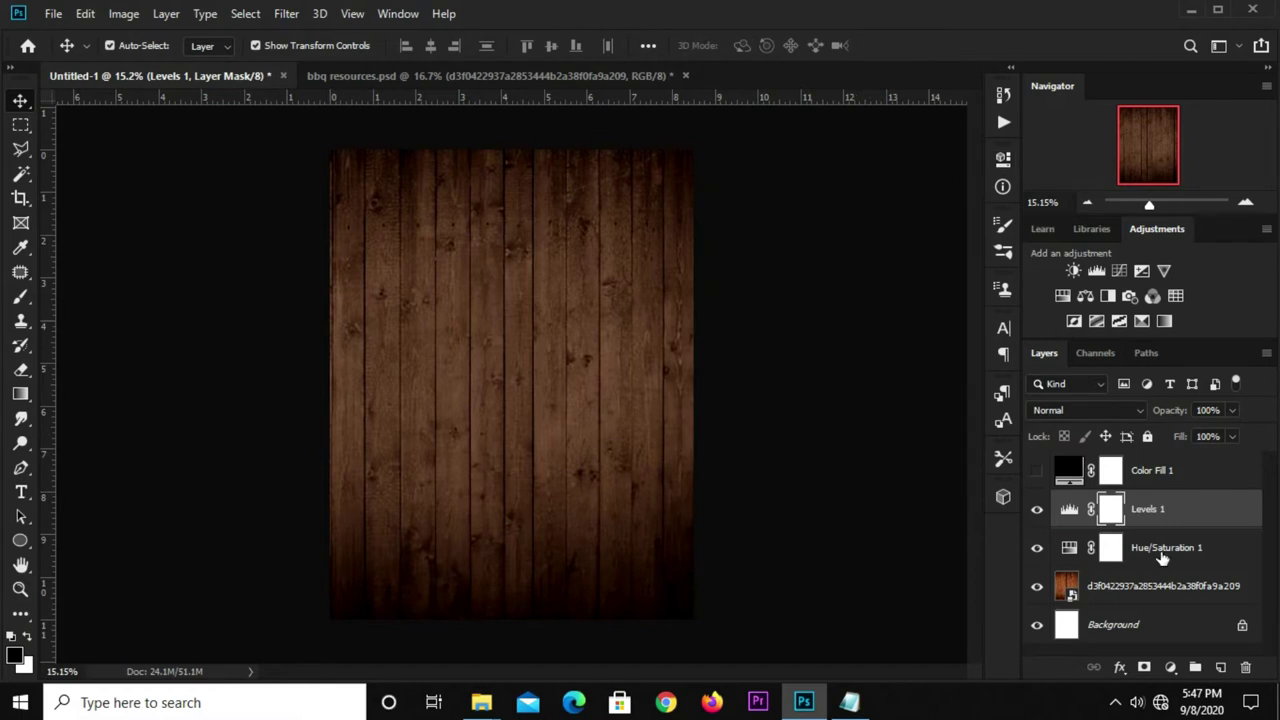
- Add a Curves adjustment darkening the wood and lower its opacity to about 53%
click(1173, 668)
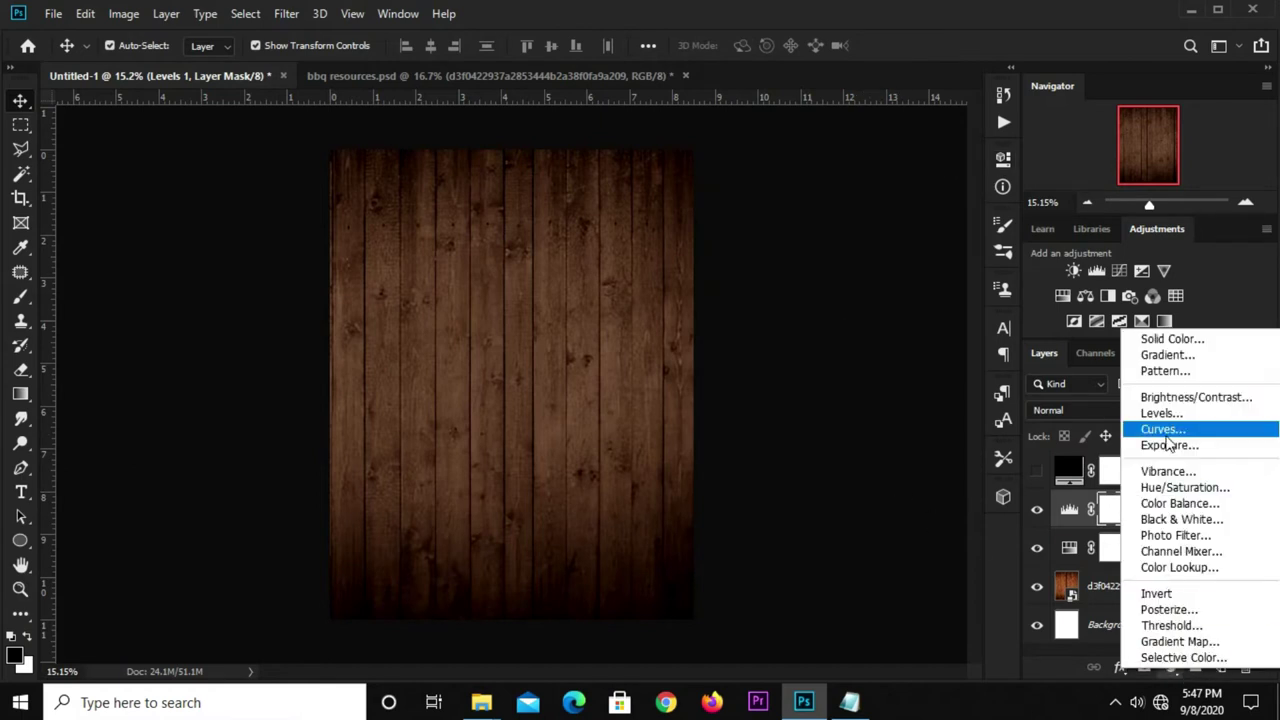
click(1160, 429)
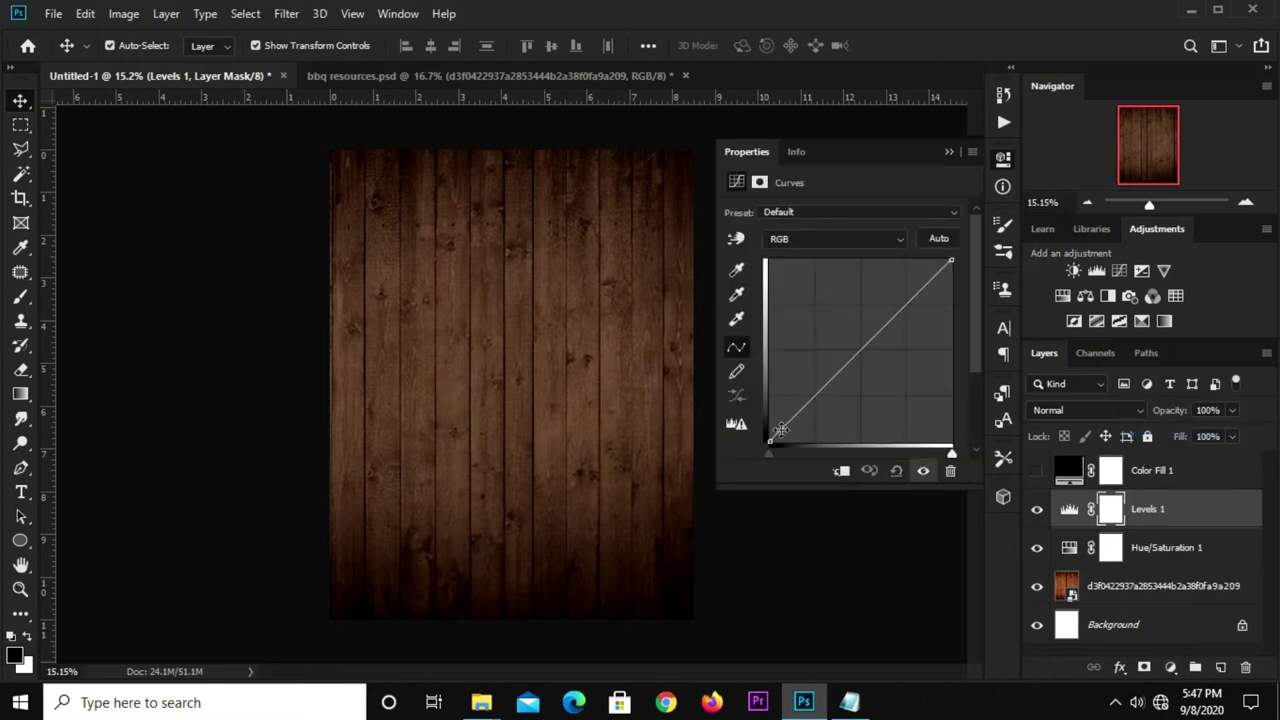
drag(818, 393, 818, 402)
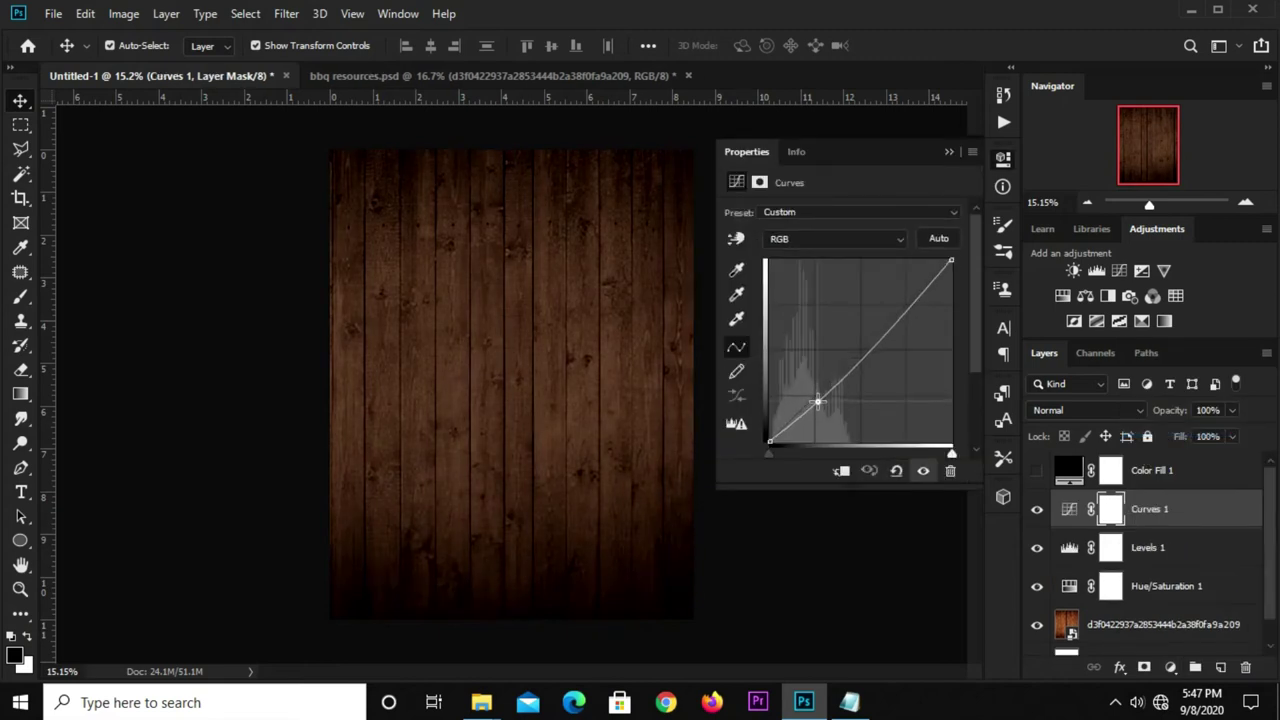
click(946, 155)
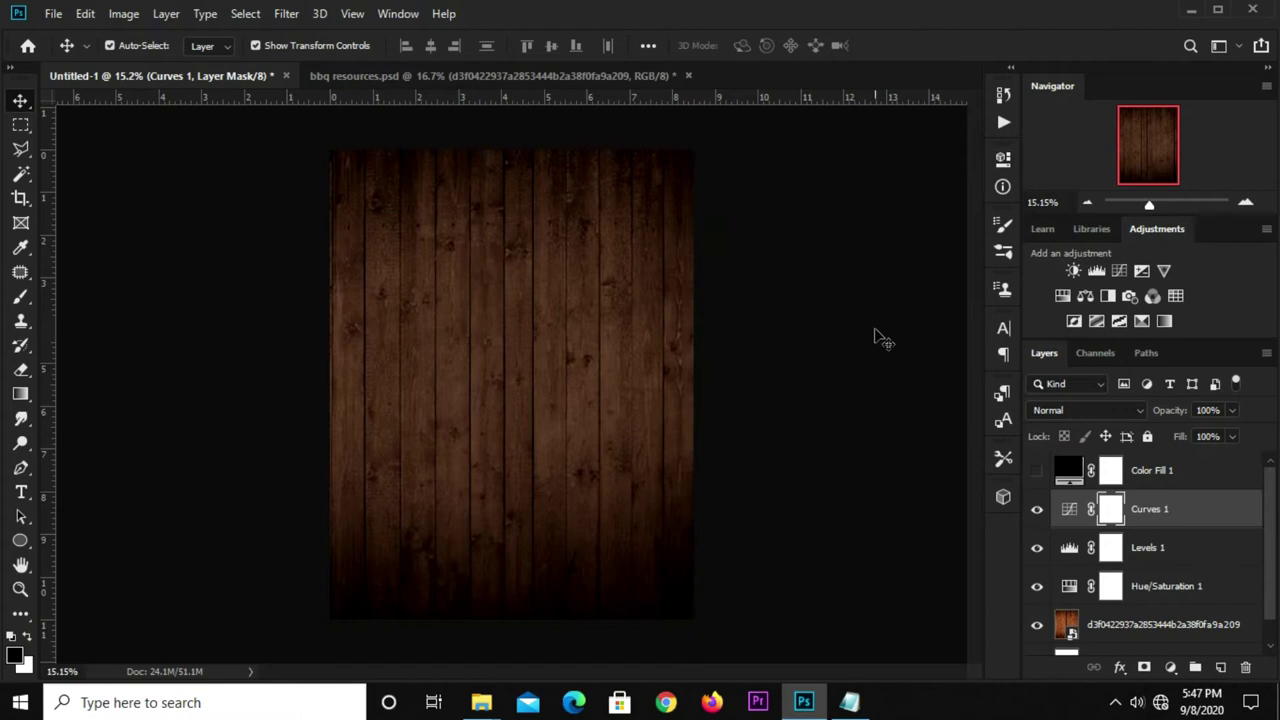
click(1226, 413)
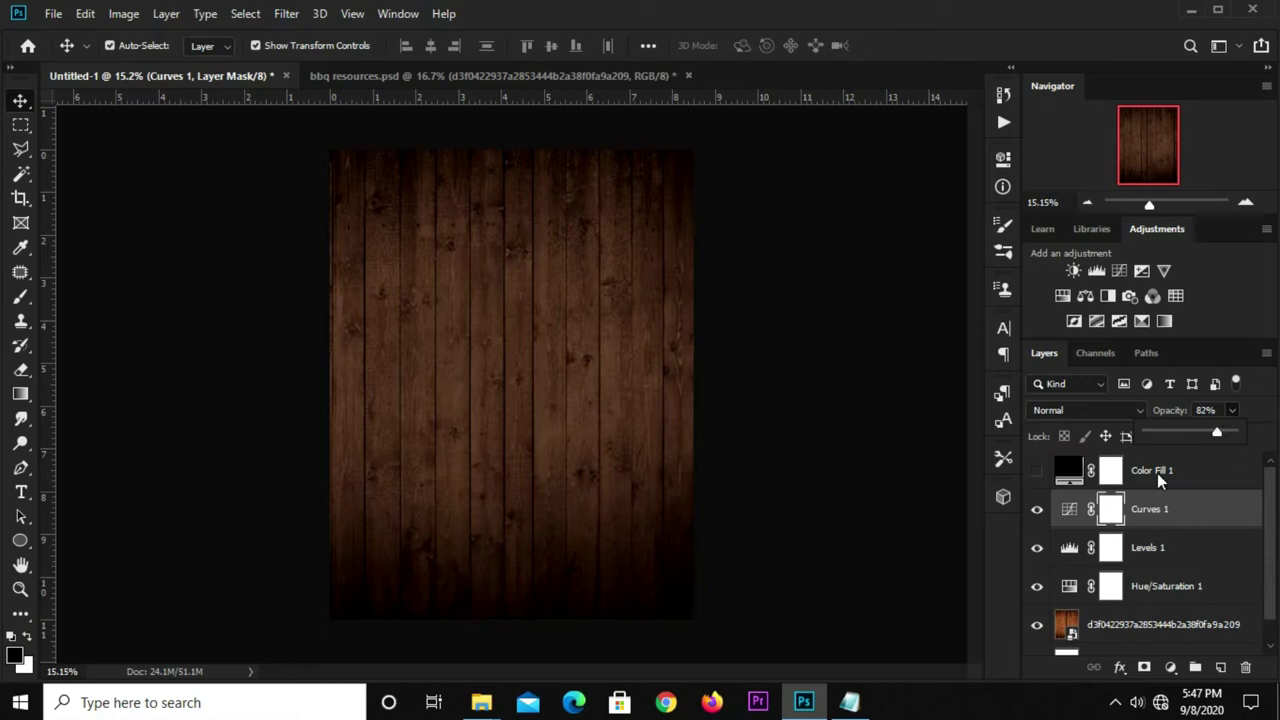
click(1036, 511)
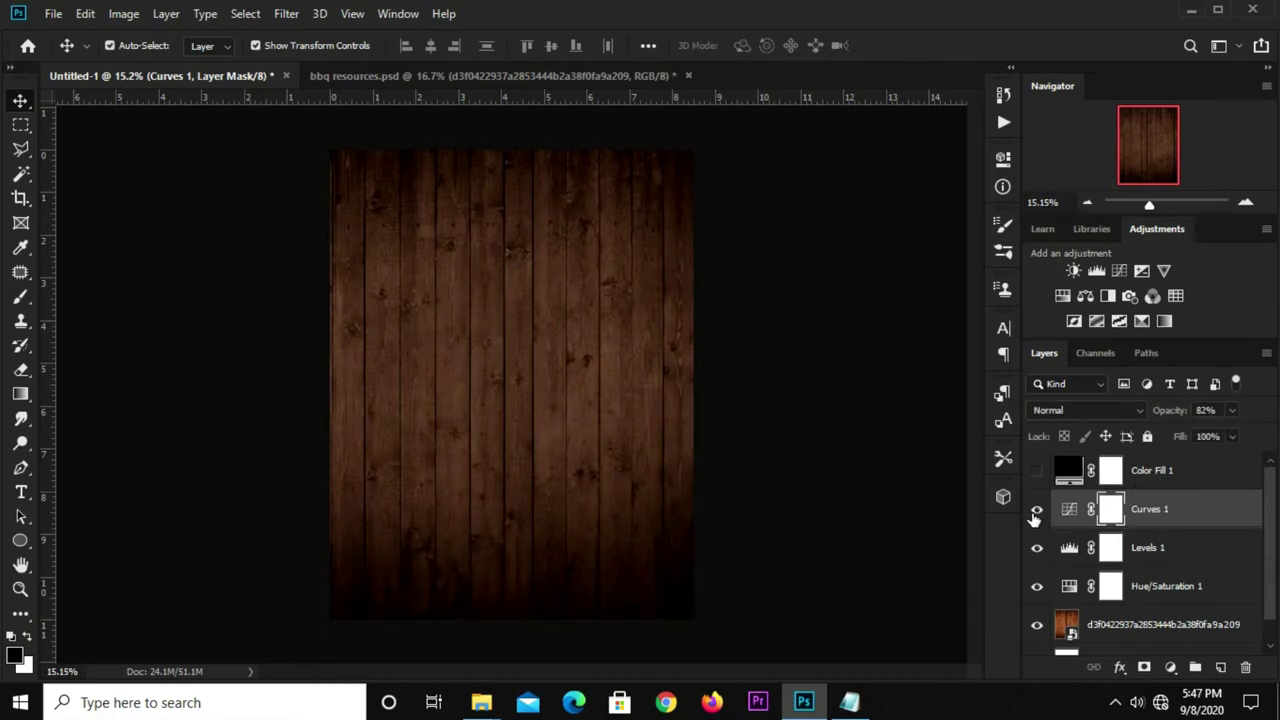
drag(1233, 411, 1222, 435)
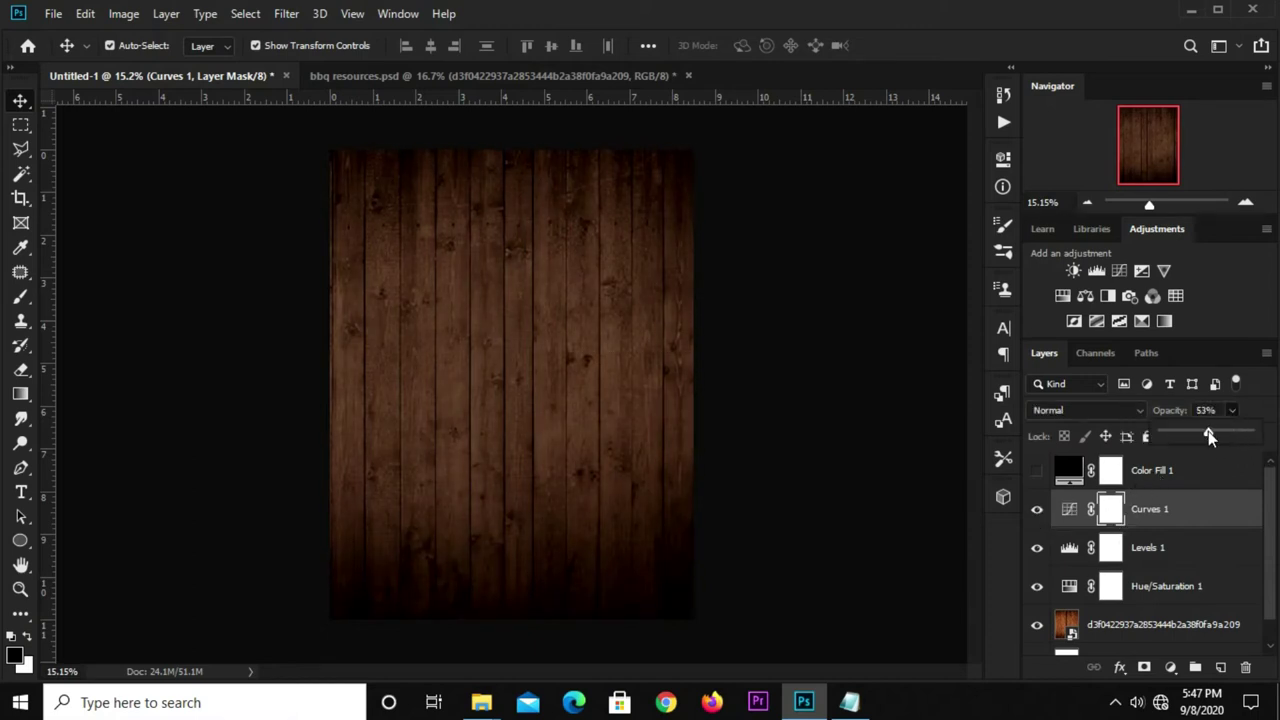
click(903, 478)
click(930, 500)
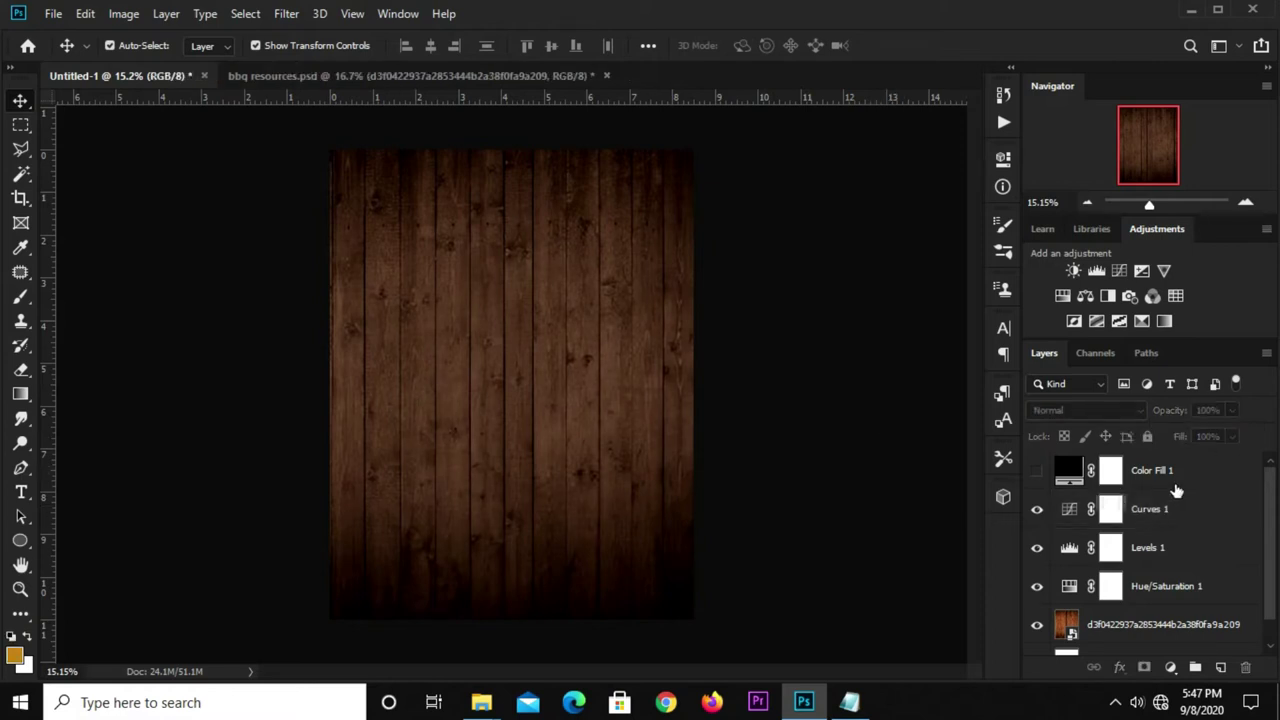
- Show the black Color Fill 1 layer and set its blend mode to Saturation
click(1176, 489)
click(1038, 474)
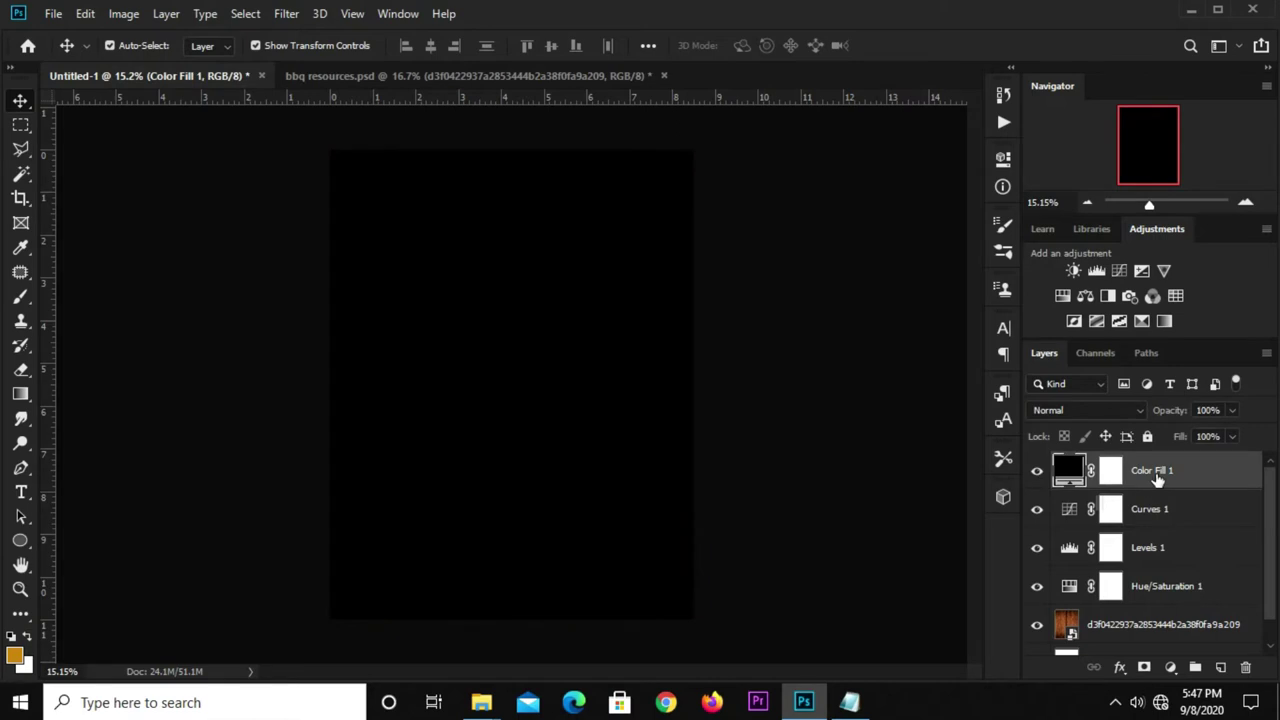
click(1085, 411)
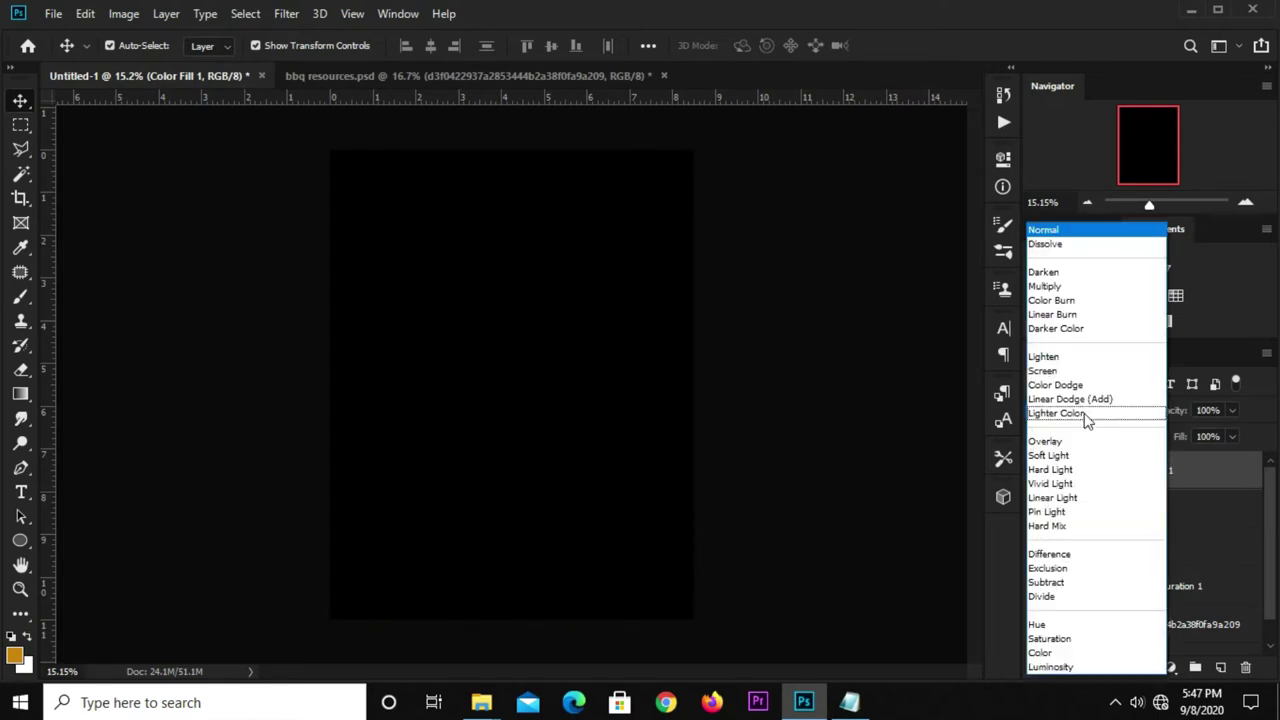
click(1070, 645)
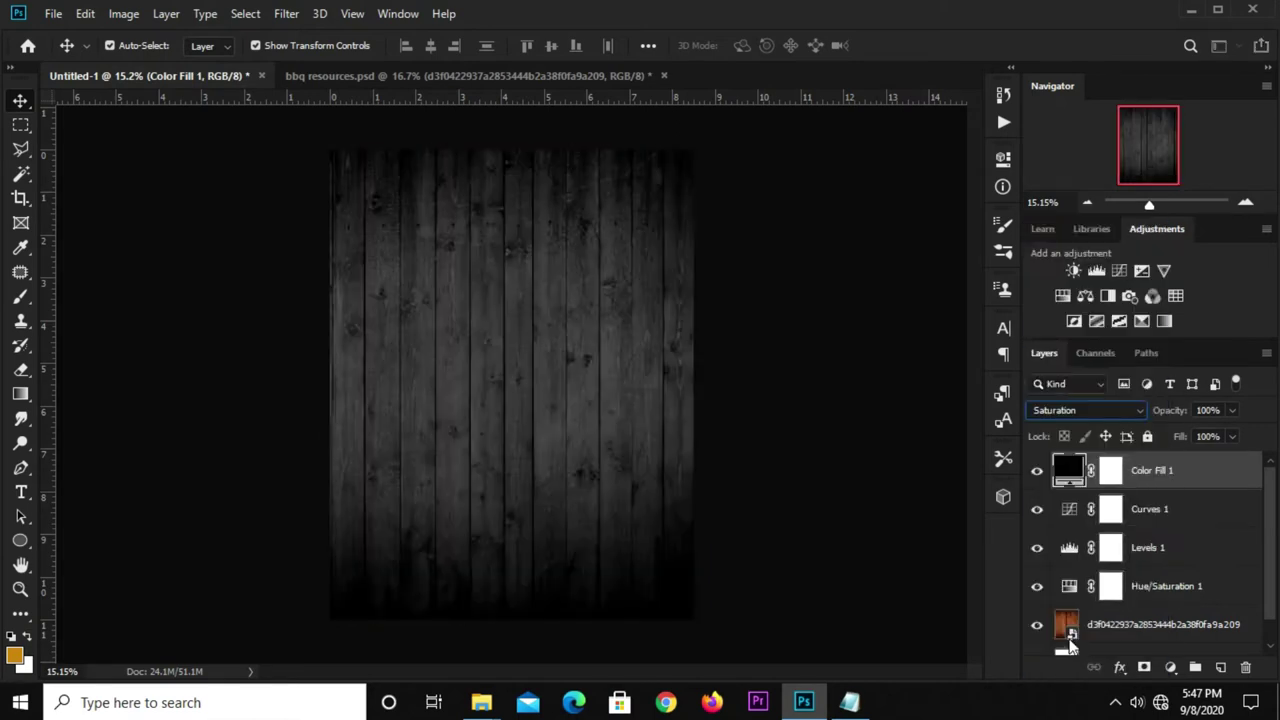
- Paint the Color Fill 1 mask with a 15% opacity black brush to restore wood colour
click(1111, 470)
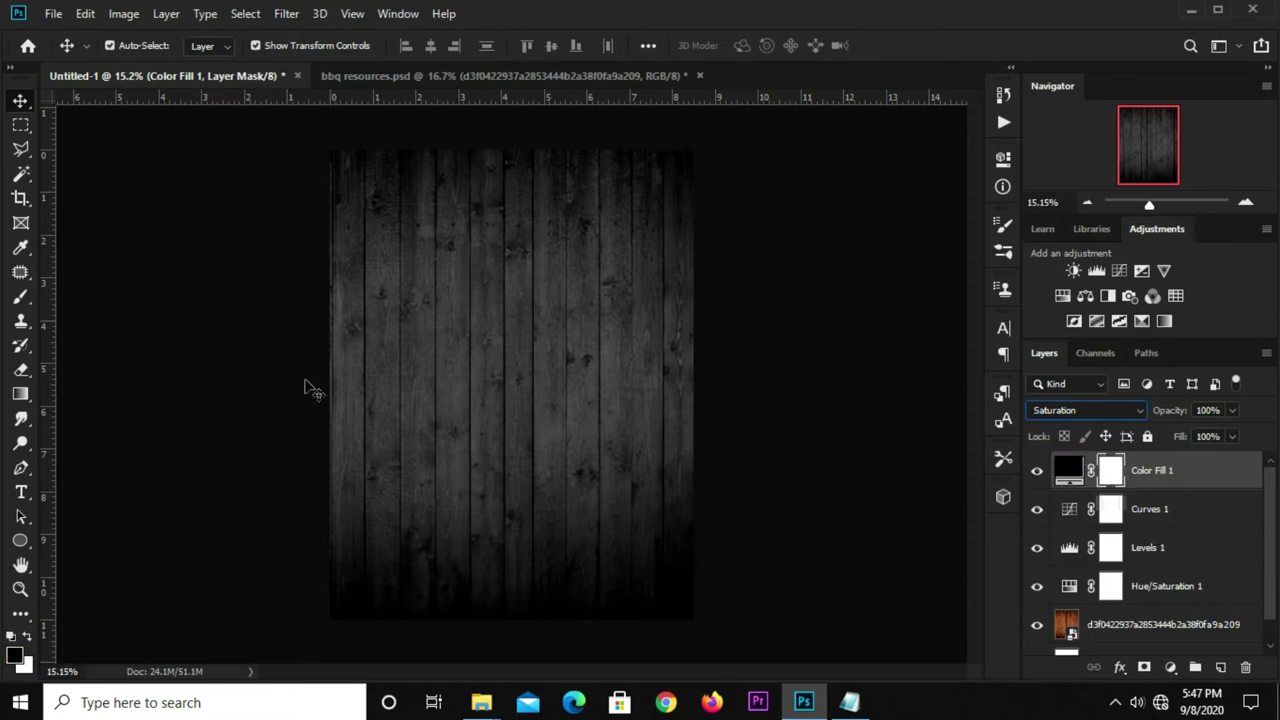
right_click(25, 305)
click(62, 298)
click(430, 45)
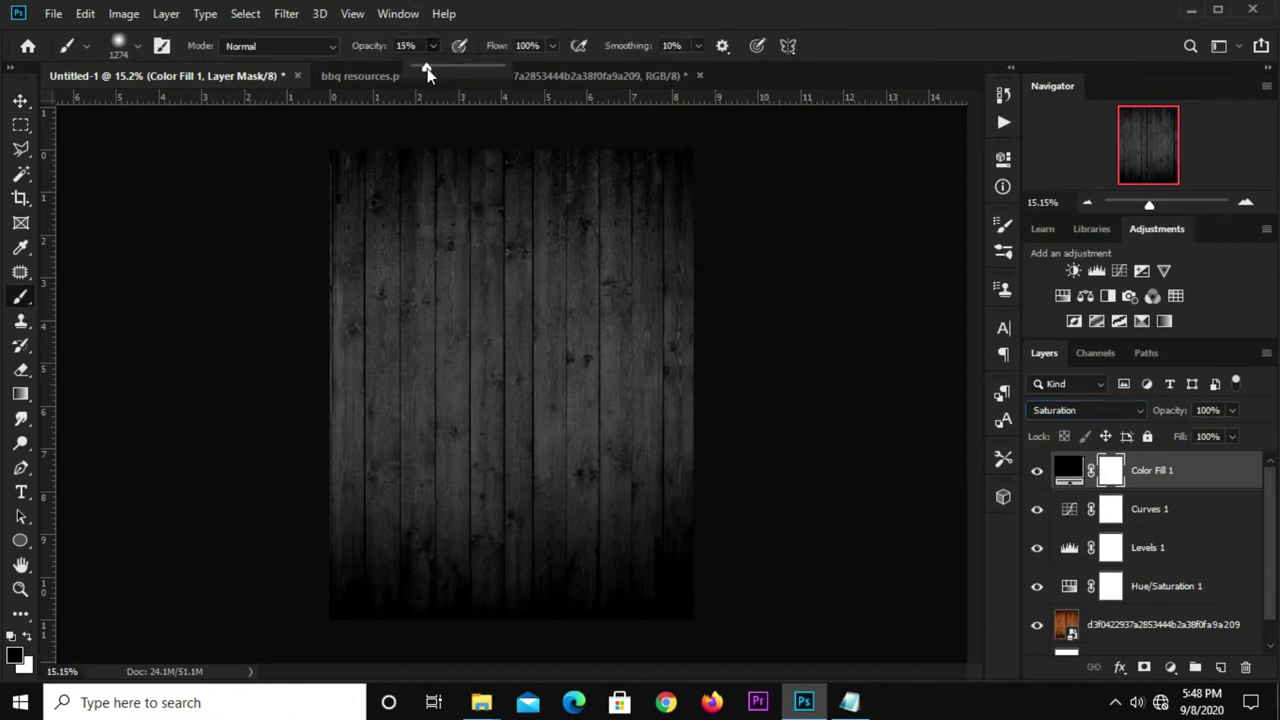
click(177, 259)
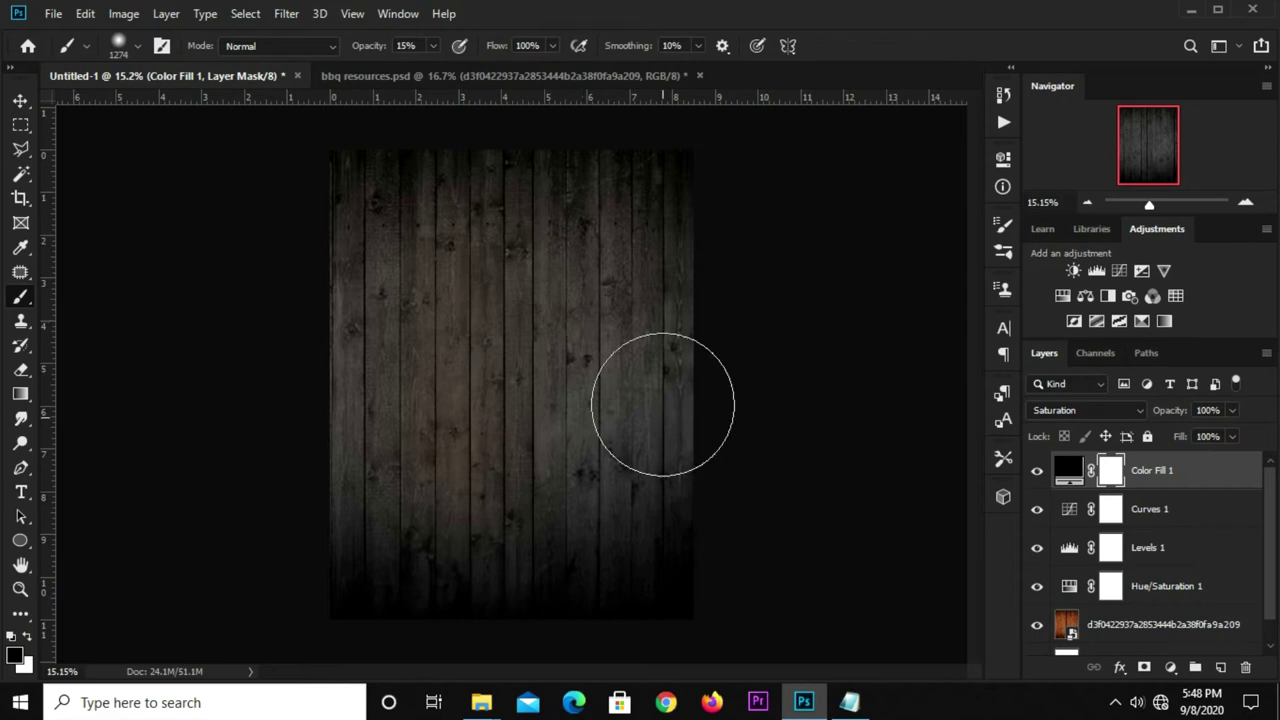
mouse_move(599, 596)
mouse_down()
mouse_move(306, 566)
mouse_move(320, 543)
mouse_move(351, 194)
mouse_move(346, 551)
mouse_move(361, 236)
mouse_move(500, 220)
mouse_move(443, 157)
mouse_move(669, 180)
mouse_move(654, 266)
mouse_move(669, 217)
mouse_move(499, 247)
mouse_move(437, 394)
mouse_move(363, 449)
mouse_move(368, 286)
mouse_move(431, 557)
mouse_move(454, 574)
mouse_move(409, 543)
mouse_move(357, 349)
mouse_move(394, 214)
mouse_move(323, 420)
mouse_move(585, 242)
mouse_move(589, 294)
mouse_move(706, 300)
mouse_move(654, 517)
mouse_move(350, 447)
mouse_up()
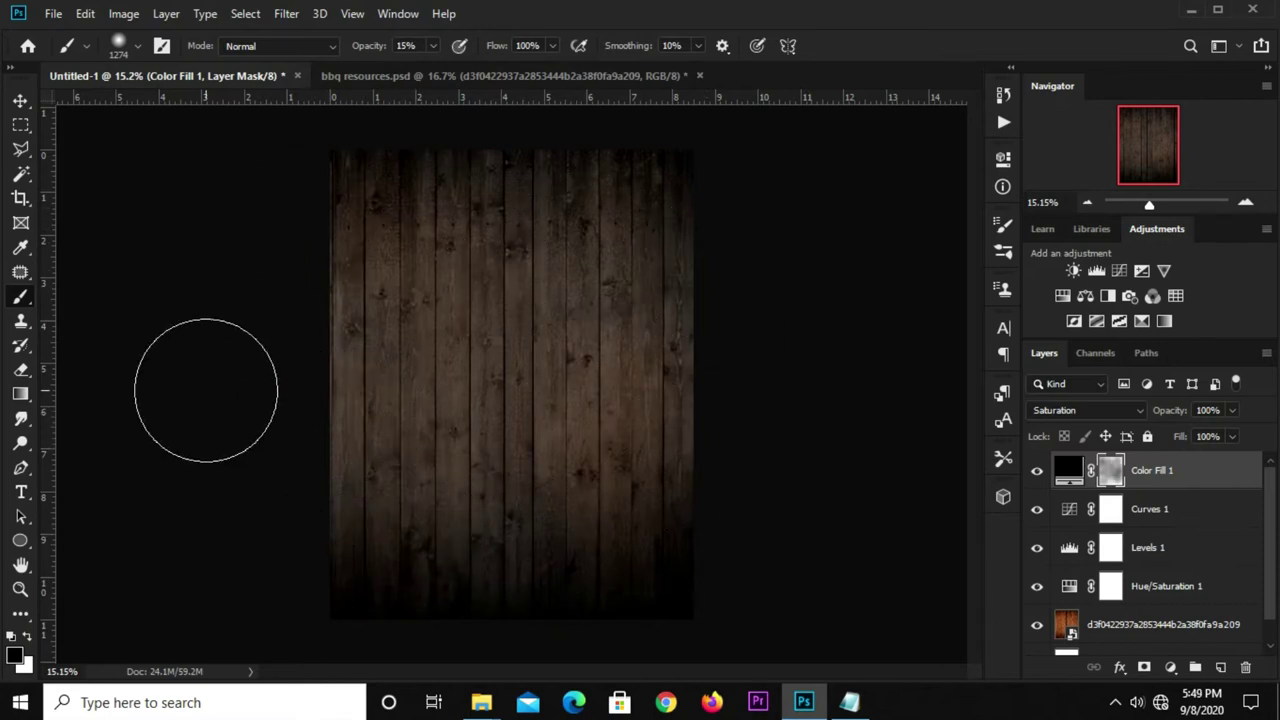
key(v)
key(ctrl+2)
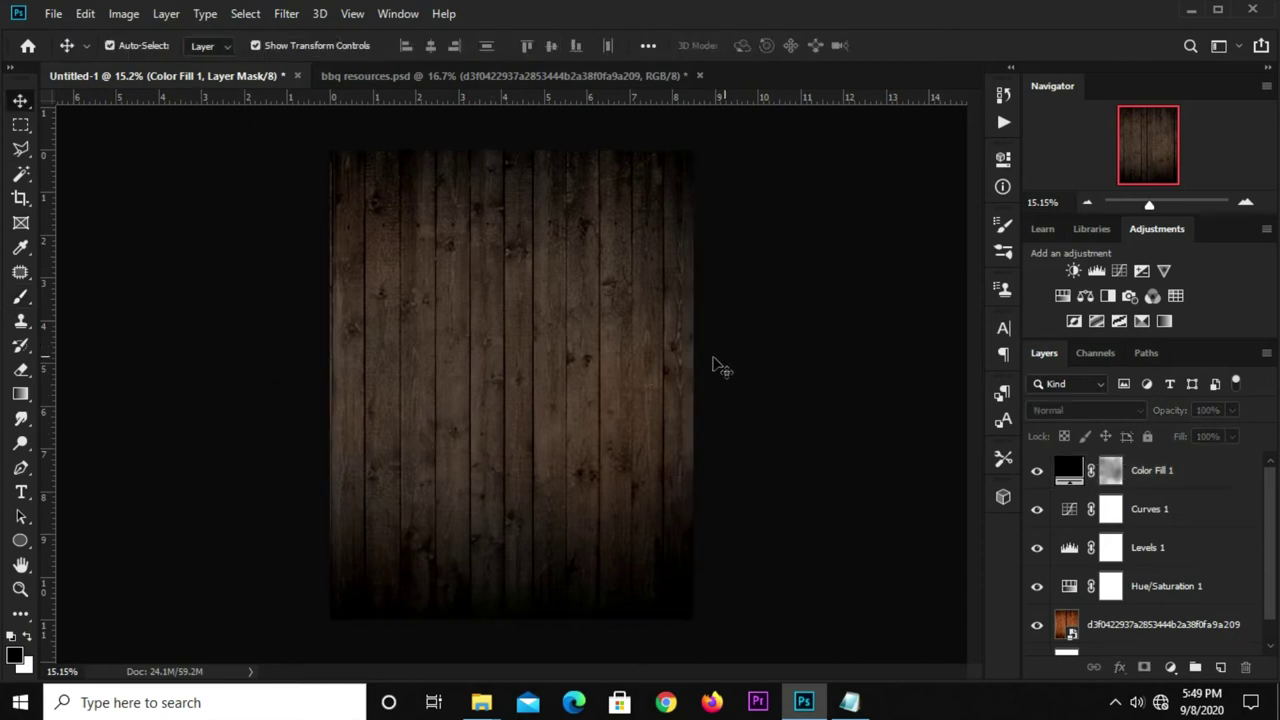
click(1038, 472)
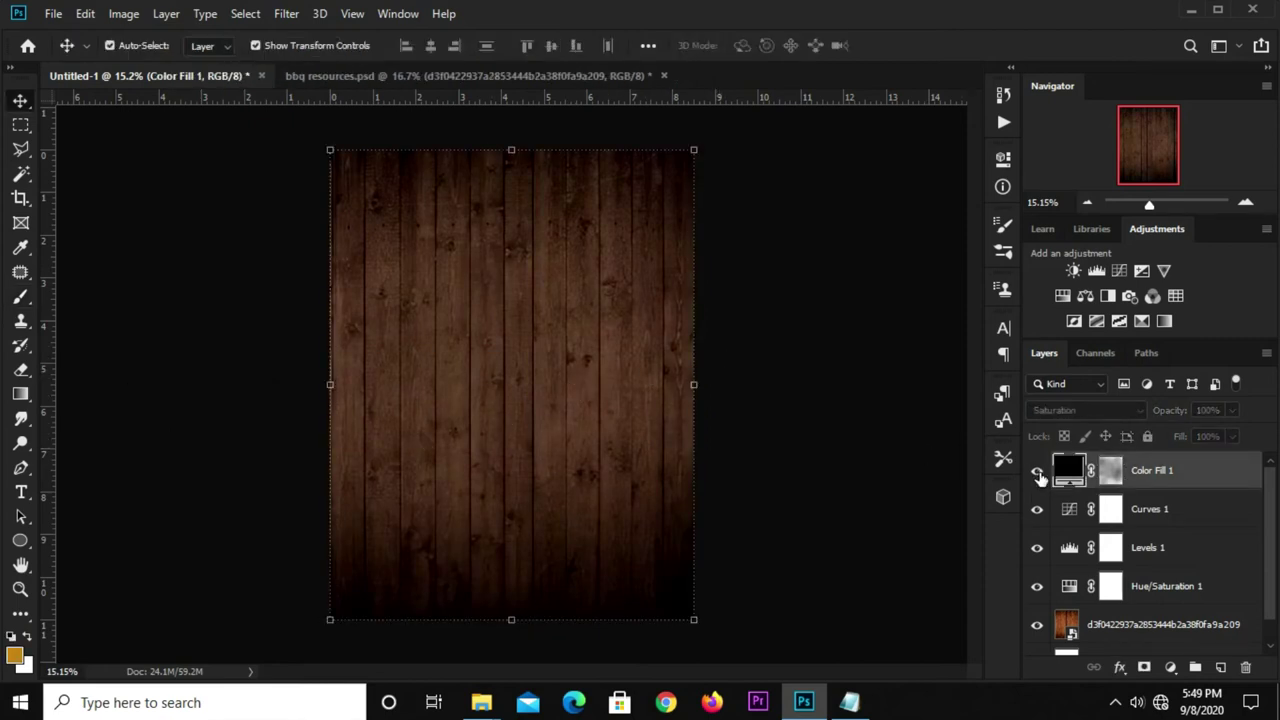
click(792, 297)
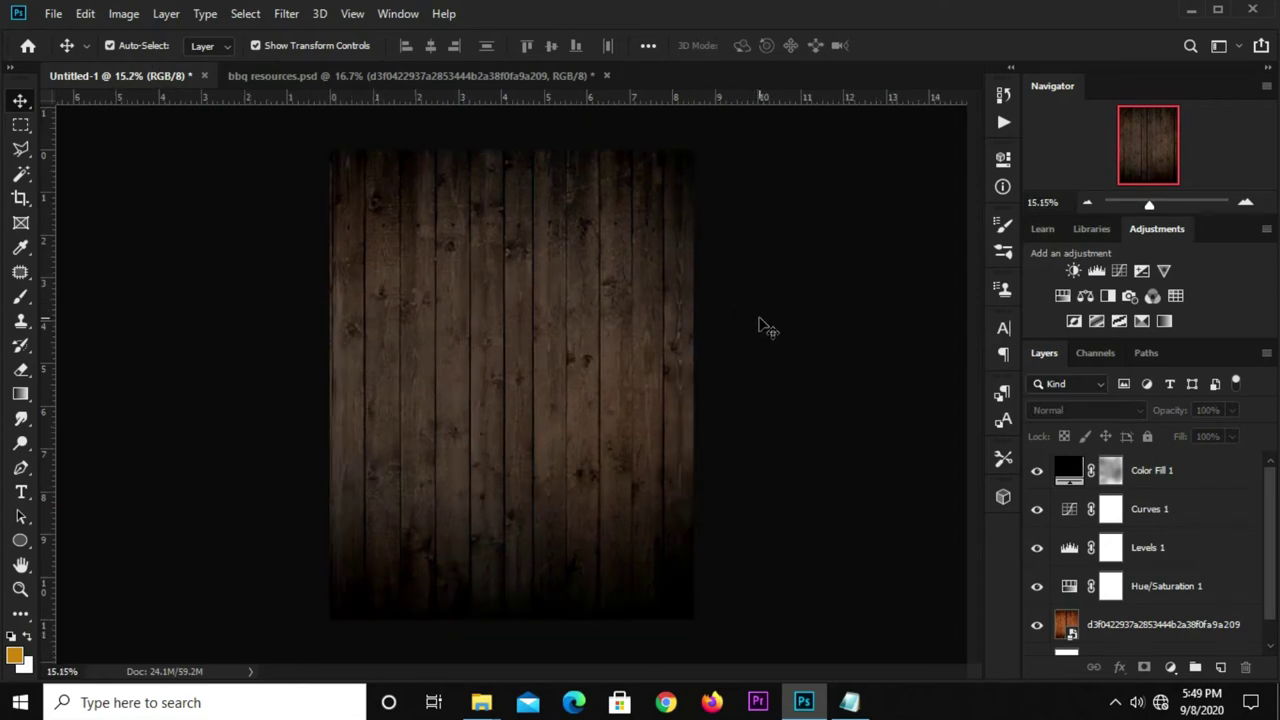
- Drag the skewer plate from bbq resources.psd into the poster's lower left corner
click(310, 76)
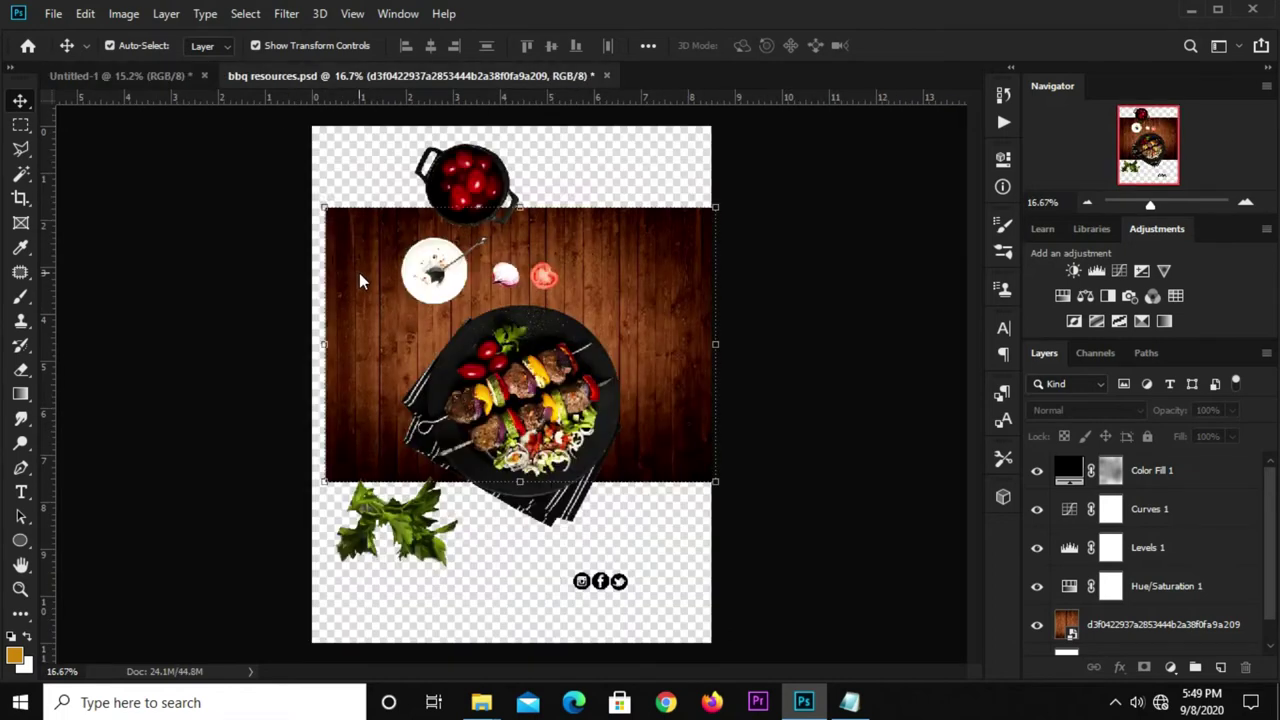
ctrl+click(449, 344)
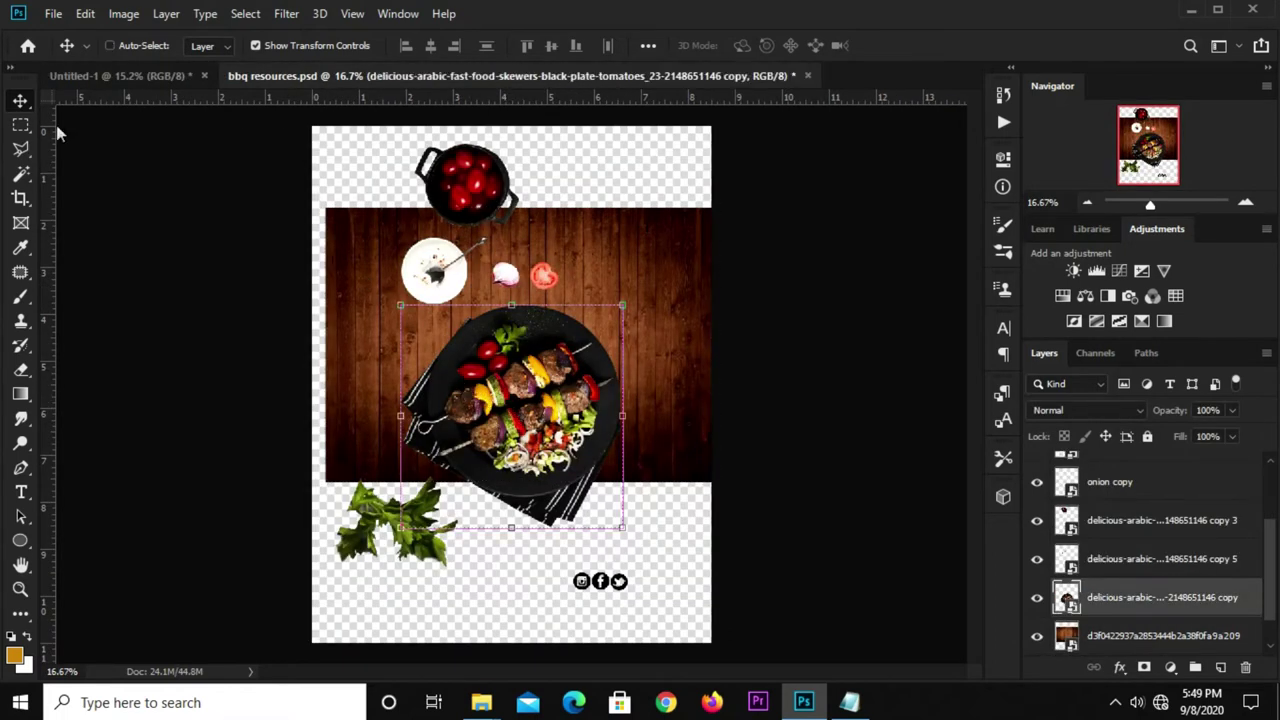
drag(56, 125, 306, 386)
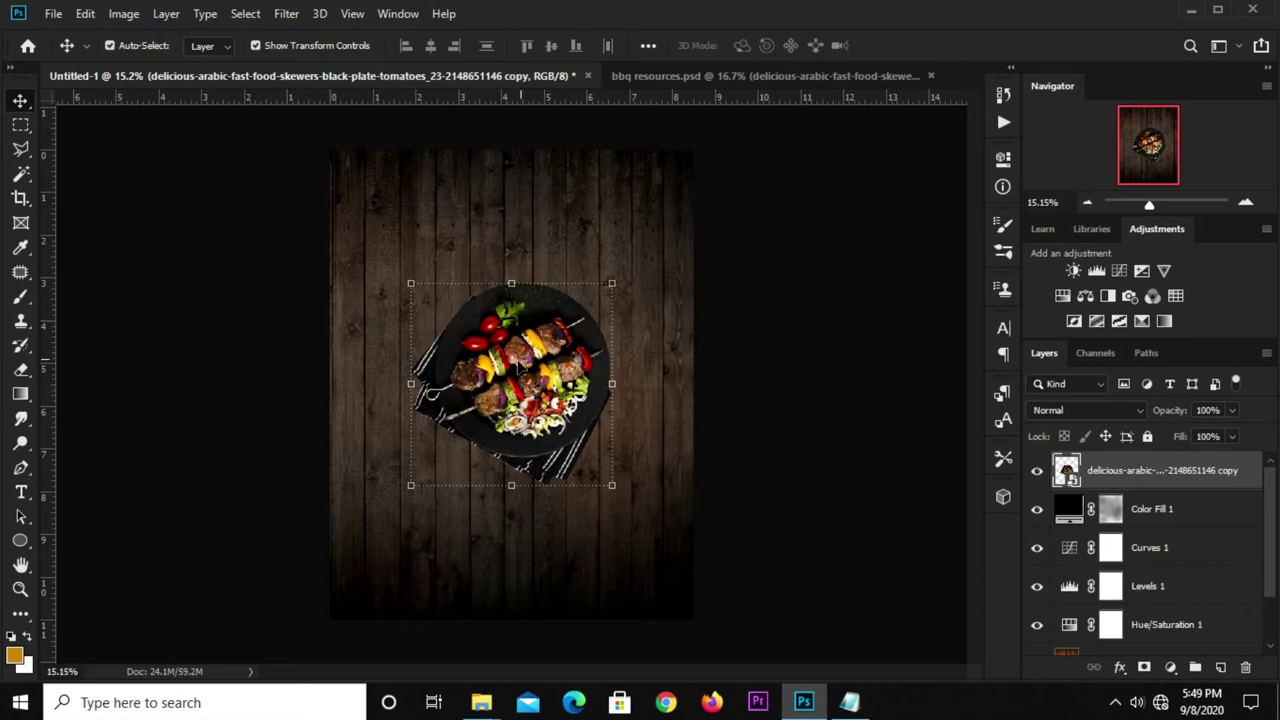
drag(517, 368, 468, 478)
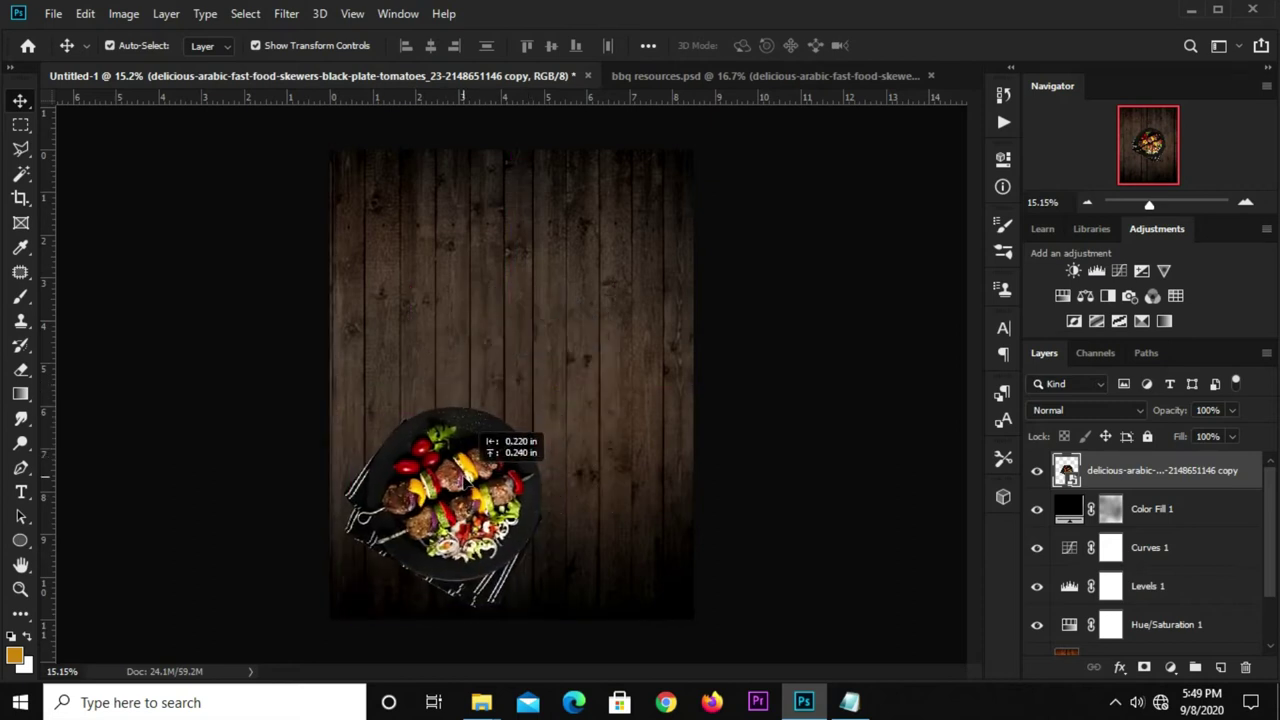
drag(468, 478, 464, 493)
click(190, 305)
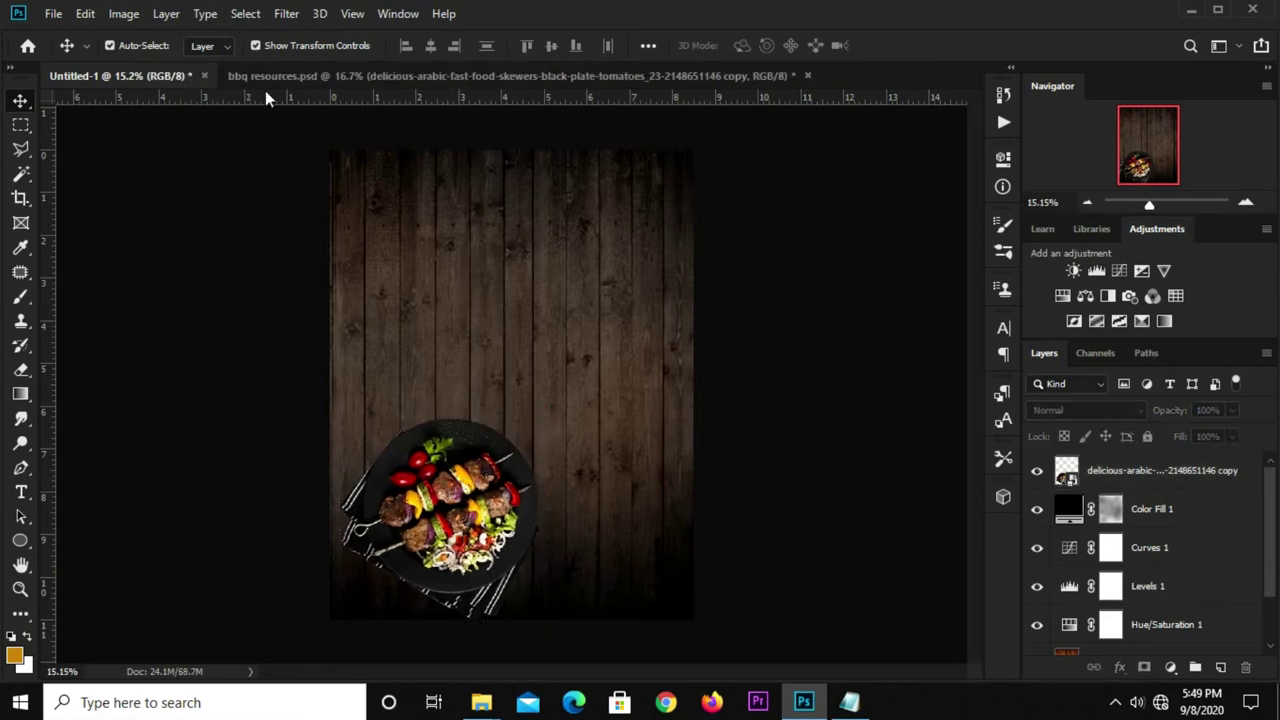
- Copy the tomato pot into the poster right of the plate and rotate it slightly
click(299, 78)
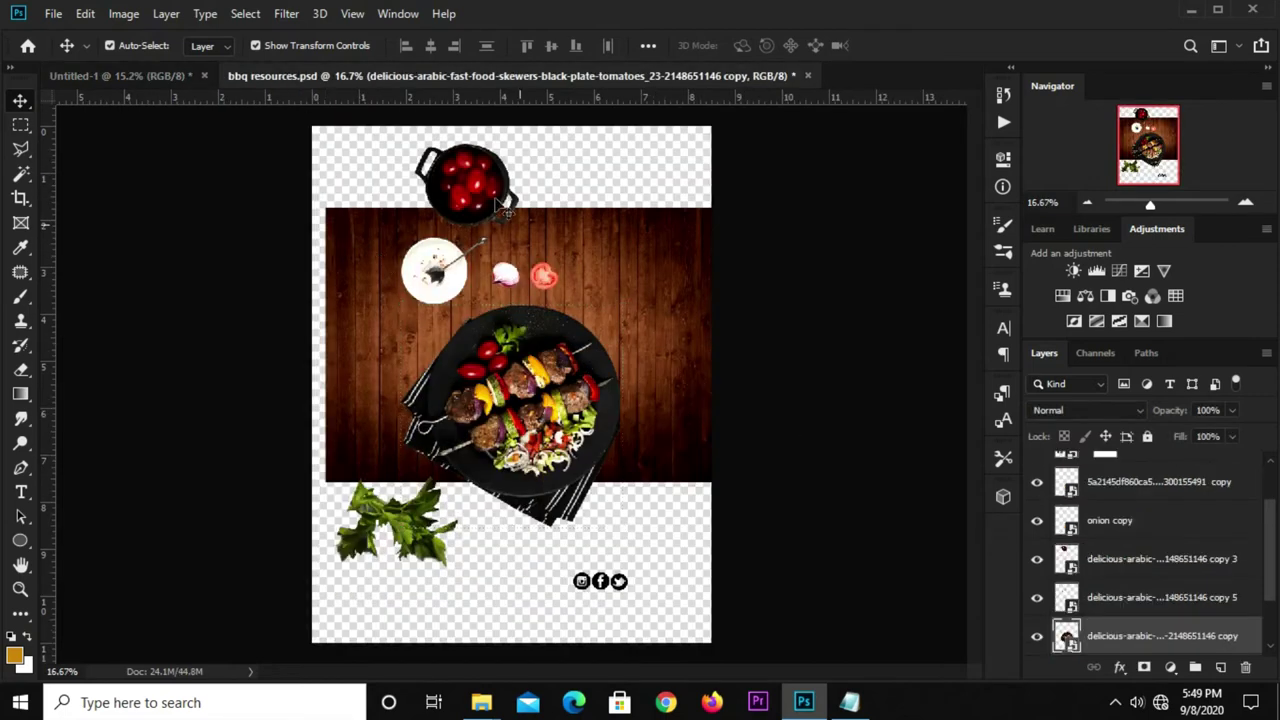
ctrl+click(466, 176)
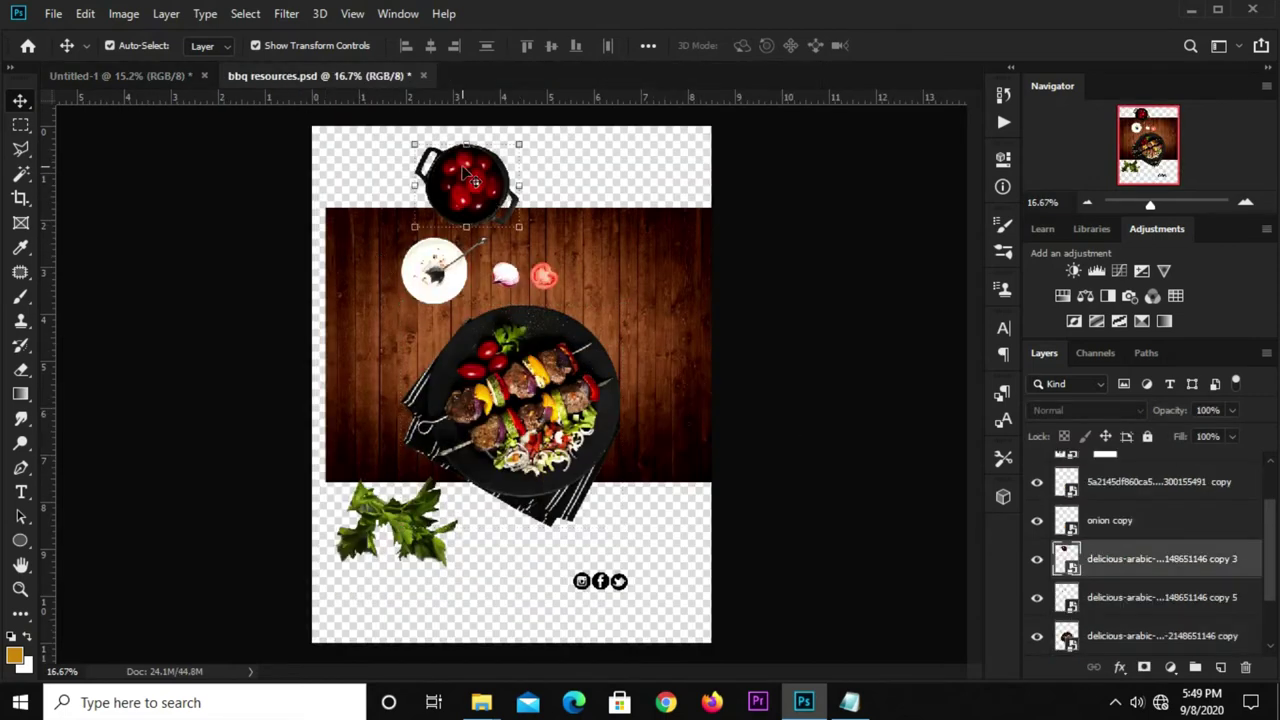
click(161, 76)
mouse_move(309, 207)
mouse_down()
mouse_move(513, 385)
mouse_move(580, 477)
mouse_move(601, 479)
mouse_up()
mouse_move(668, 507)
mouse_down()
mouse_move(538, 503)
mouse_move(544, 486)
mouse_move(595, 510)
mouse_up()
key(Return)
click(775, 452)
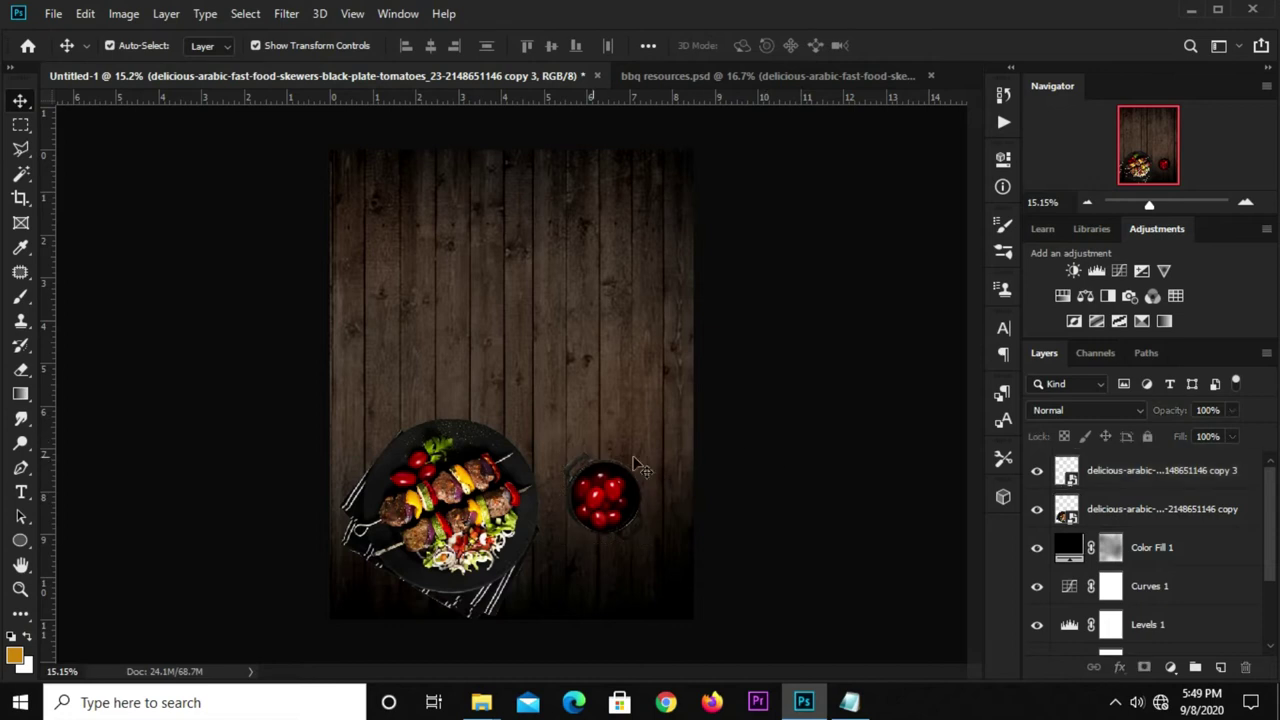
- Copy the white sauce bowl into the poster, rotate it, and set it below the tomato pot
click(520, 76)
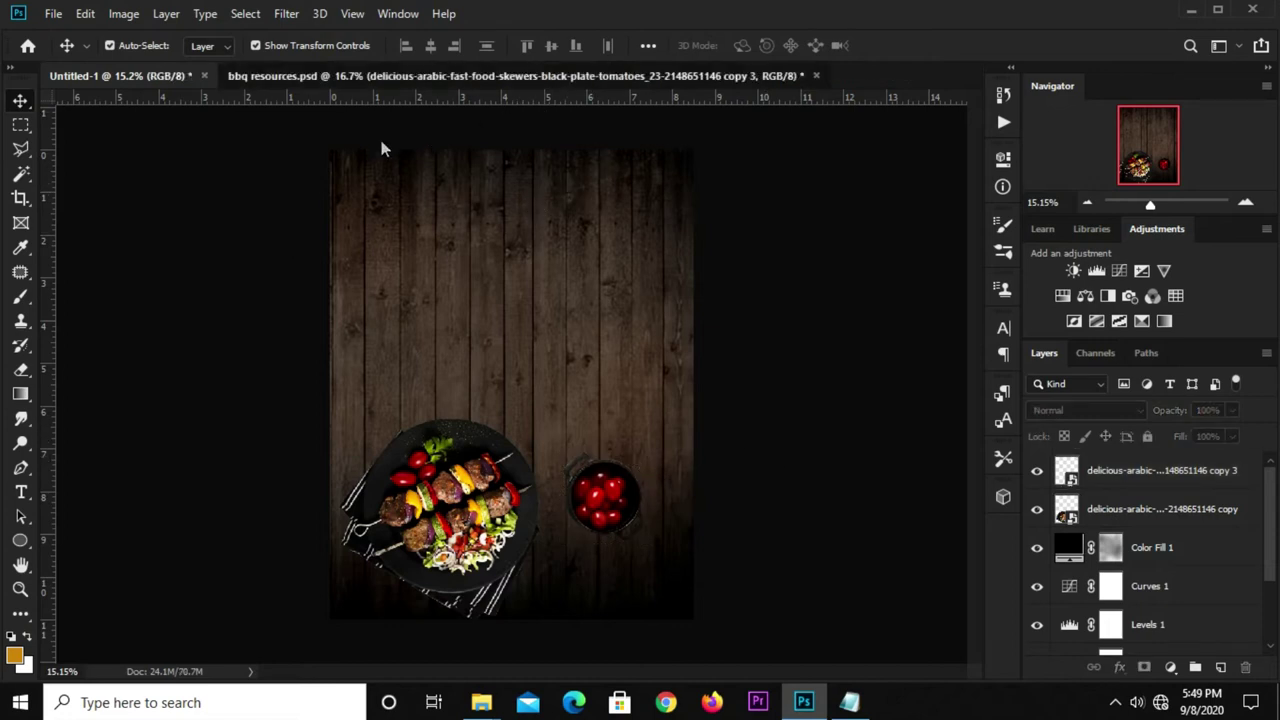
click(435, 288)
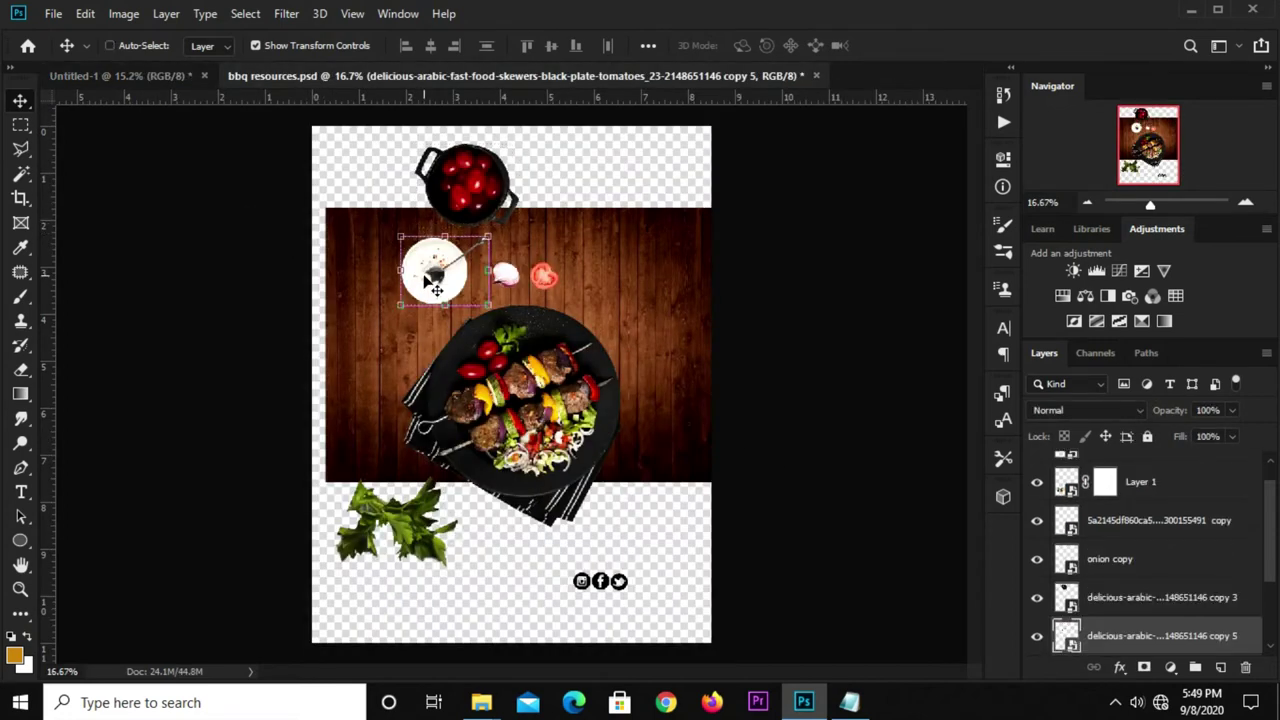
mouse_move(171, 72)
mouse_down()
mouse_move(507, 397)
mouse_move(561, 575)
mouse_up()
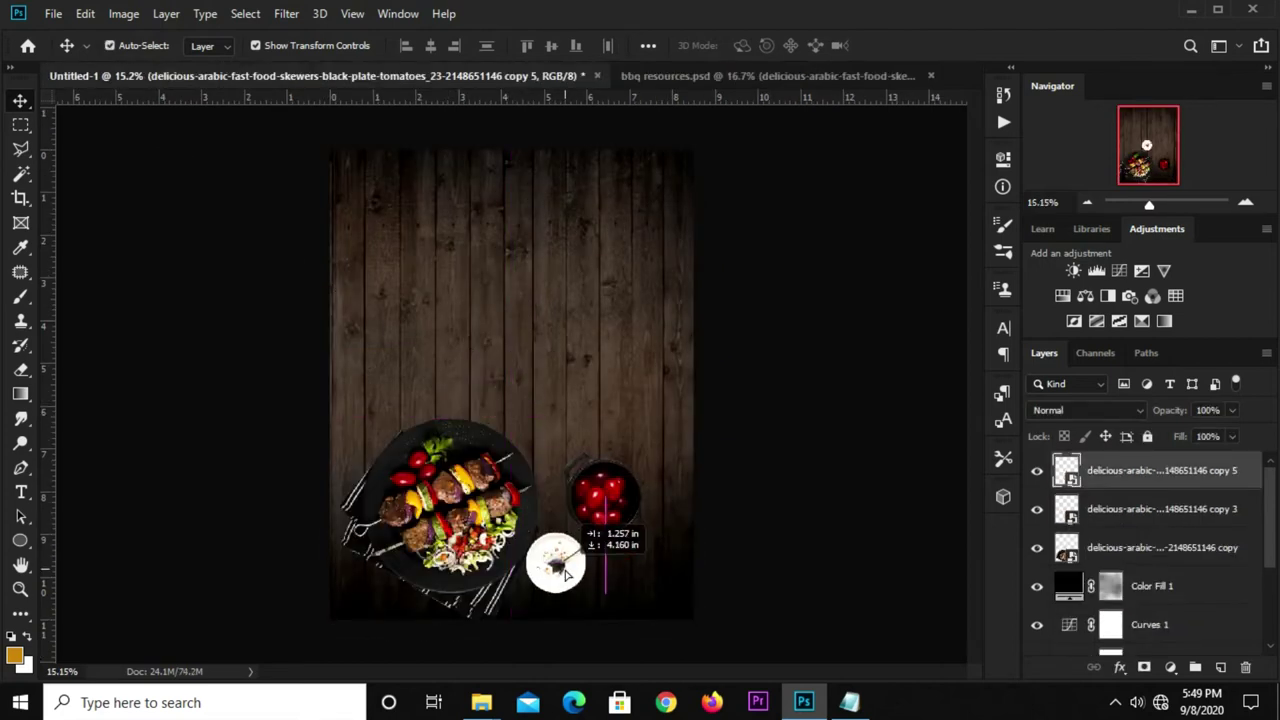
mouse_move(621, 612)
mouse_down()
mouse_move(634, 558)
mouse_move(648, 556)
mouse_up()
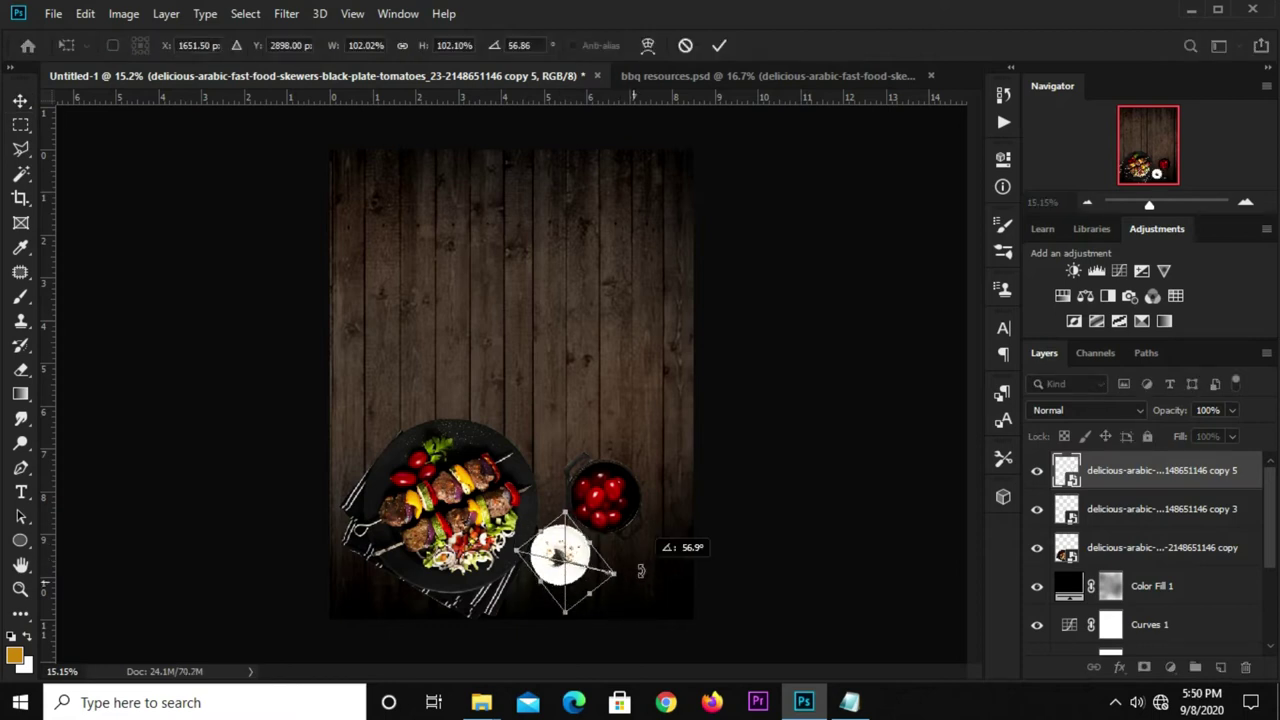
drag(559, 568, 572, 565)
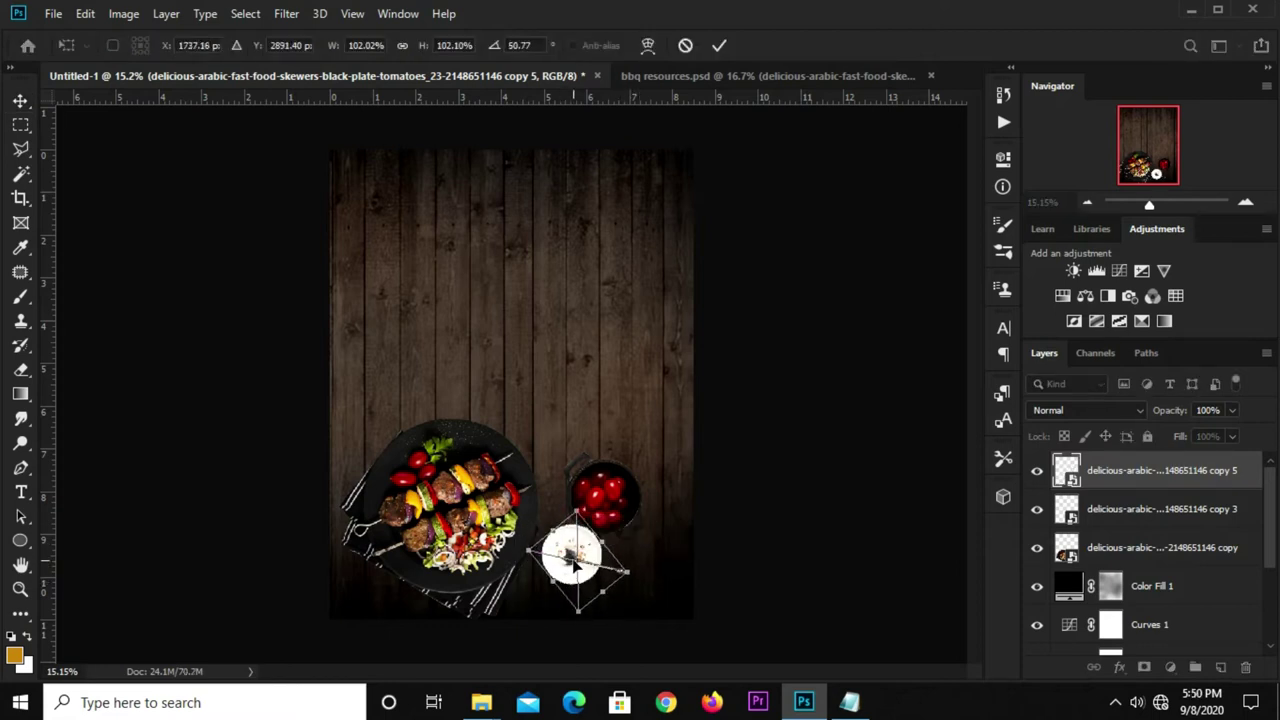
key(Return)
drag(590, 562, 581, 580)
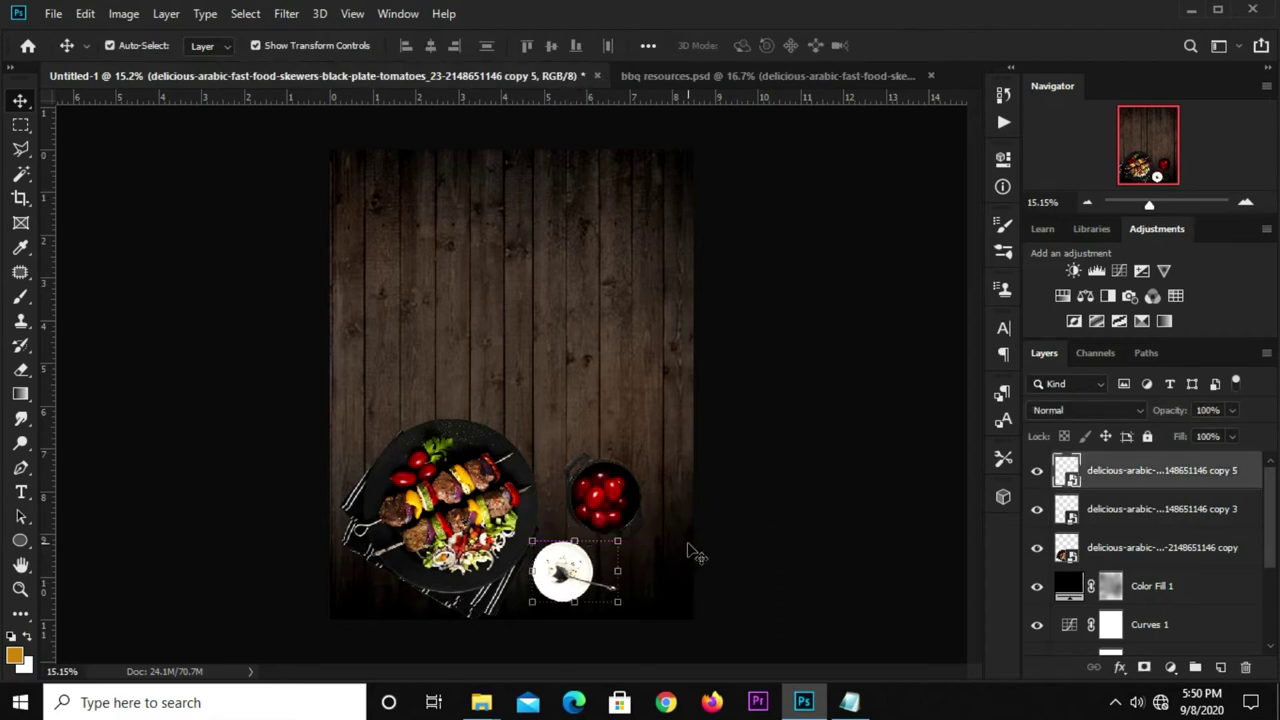
click(748, 500)
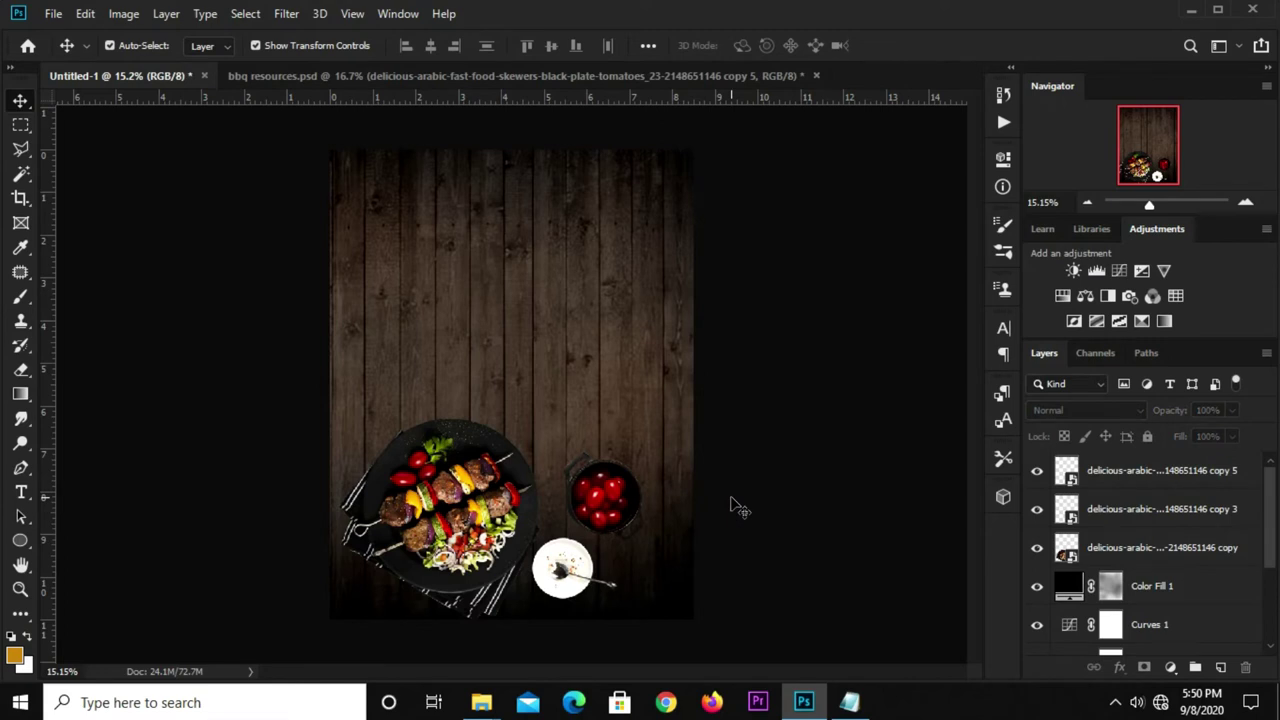
click(511, 77)
- Copy the tomato slice into the poster and place it right of the white bowl
click(750, 388)
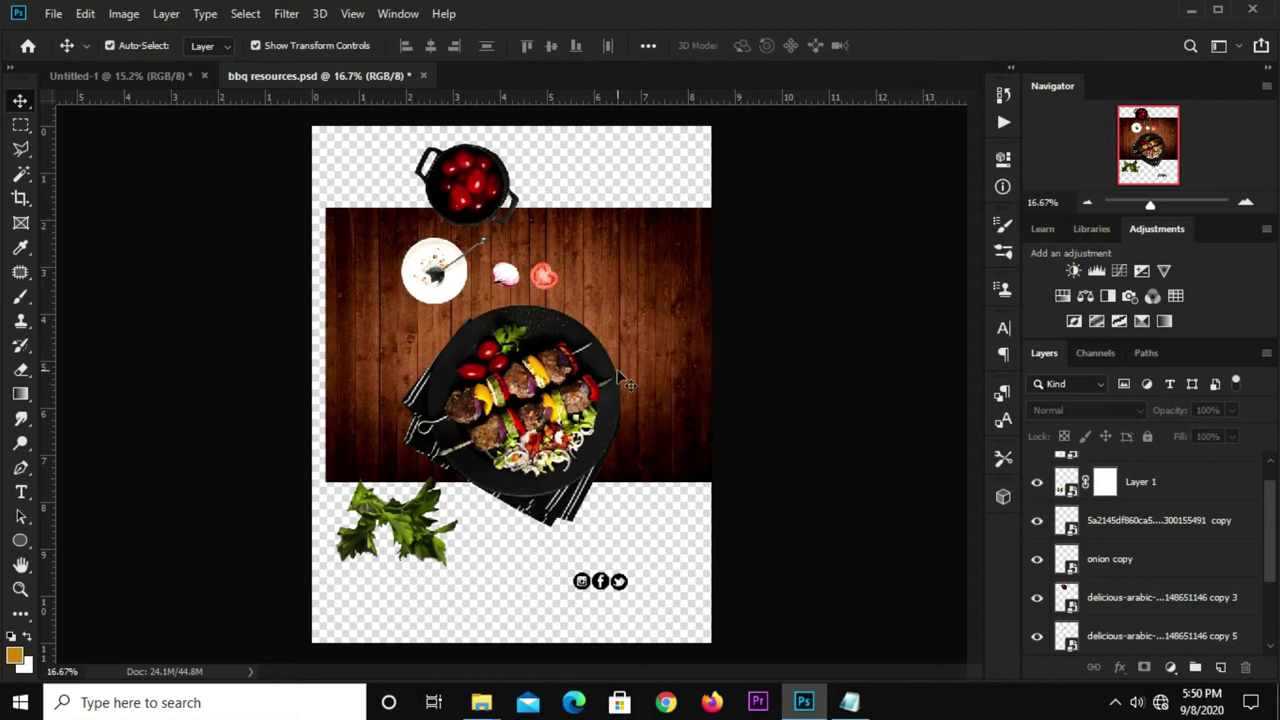
click(546, 280)
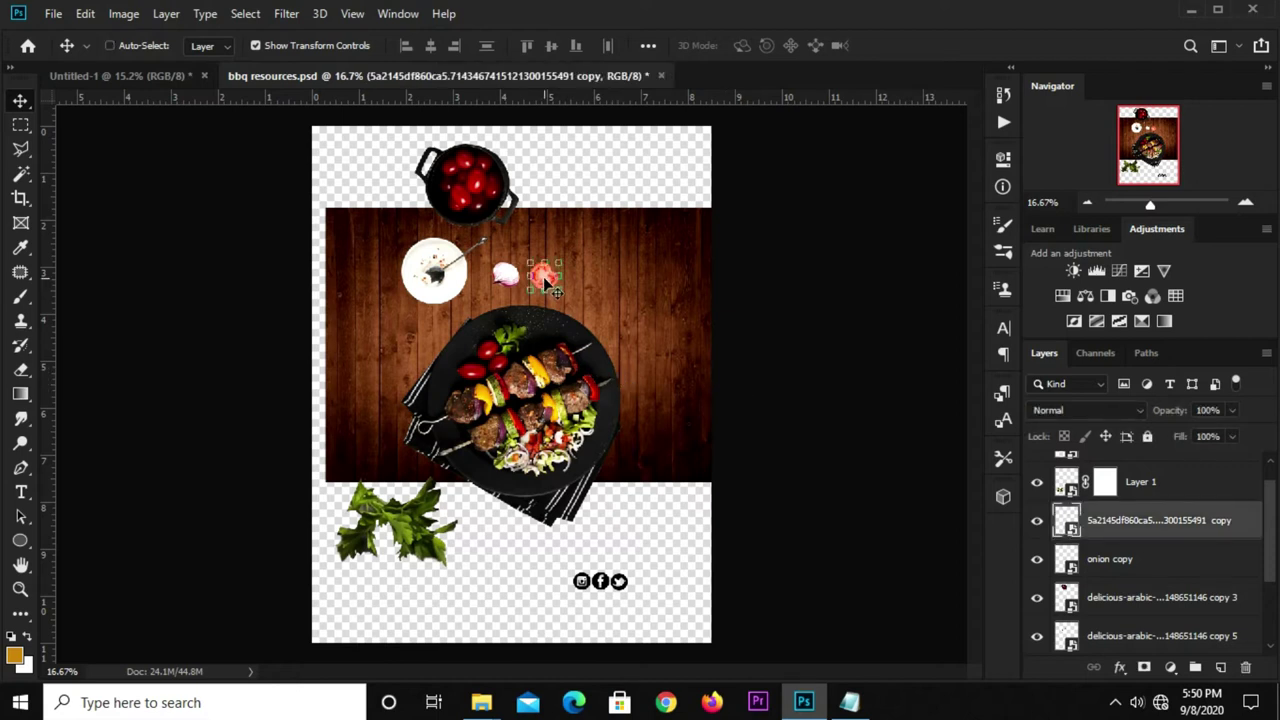
mouse_move(546, 282)
mouse_down()
mouse_move(157, 143)
mouse_move(183, 194)
mouse_move(366, 343)
mouse_move(515, 425)
mouse_up()
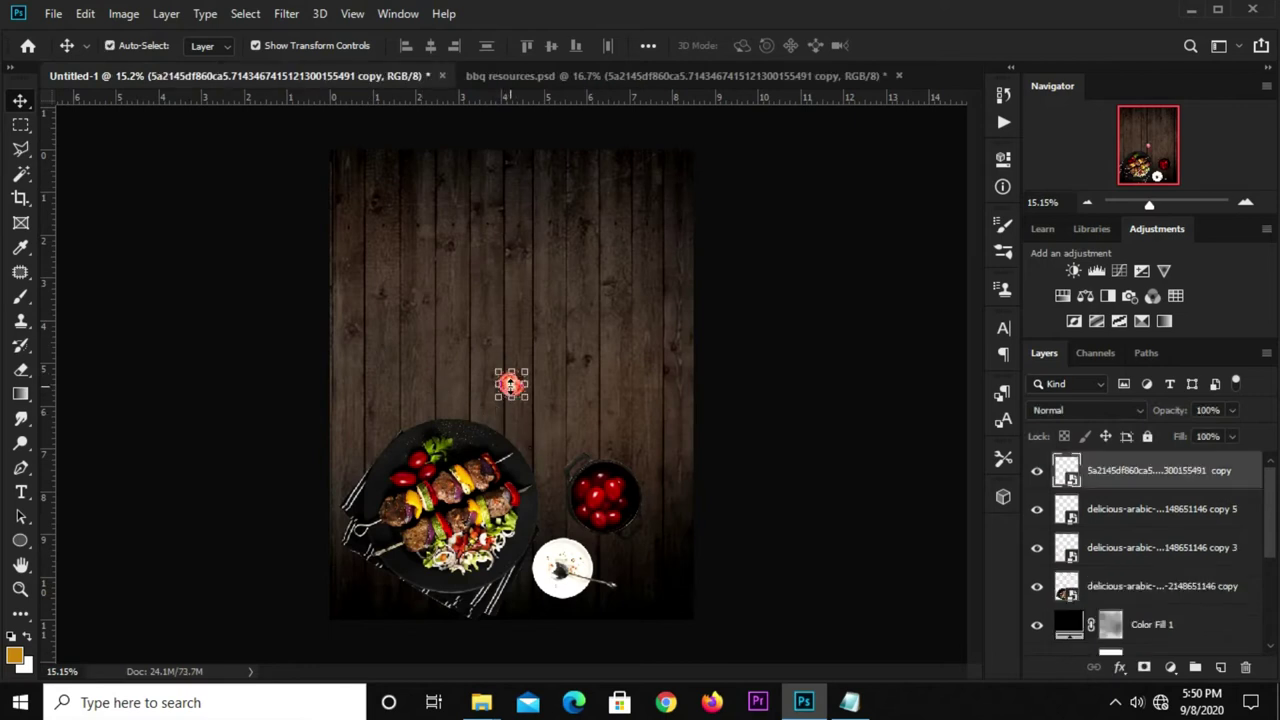
drag(511, 384, 633, 570)
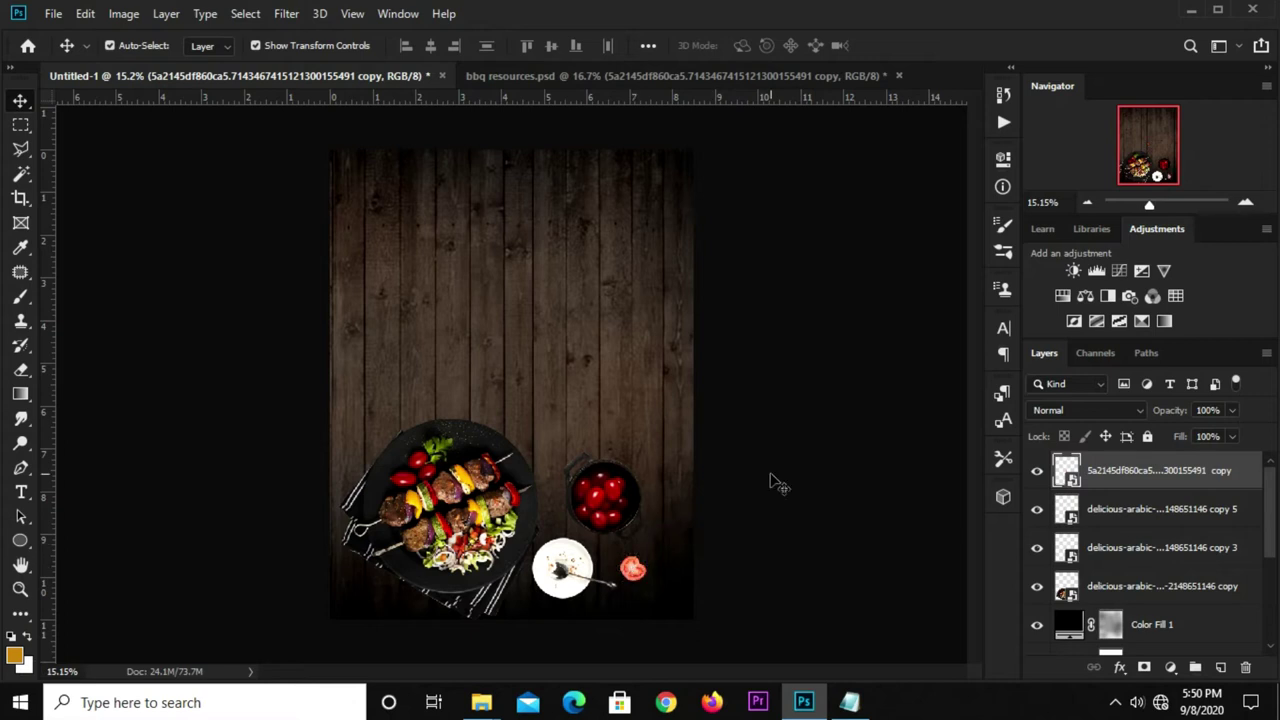
click(769, 483)
- Duplicate the plate and blacken the copy with a clipped Hue/Saturation at Lightness -100
click(442, 505)
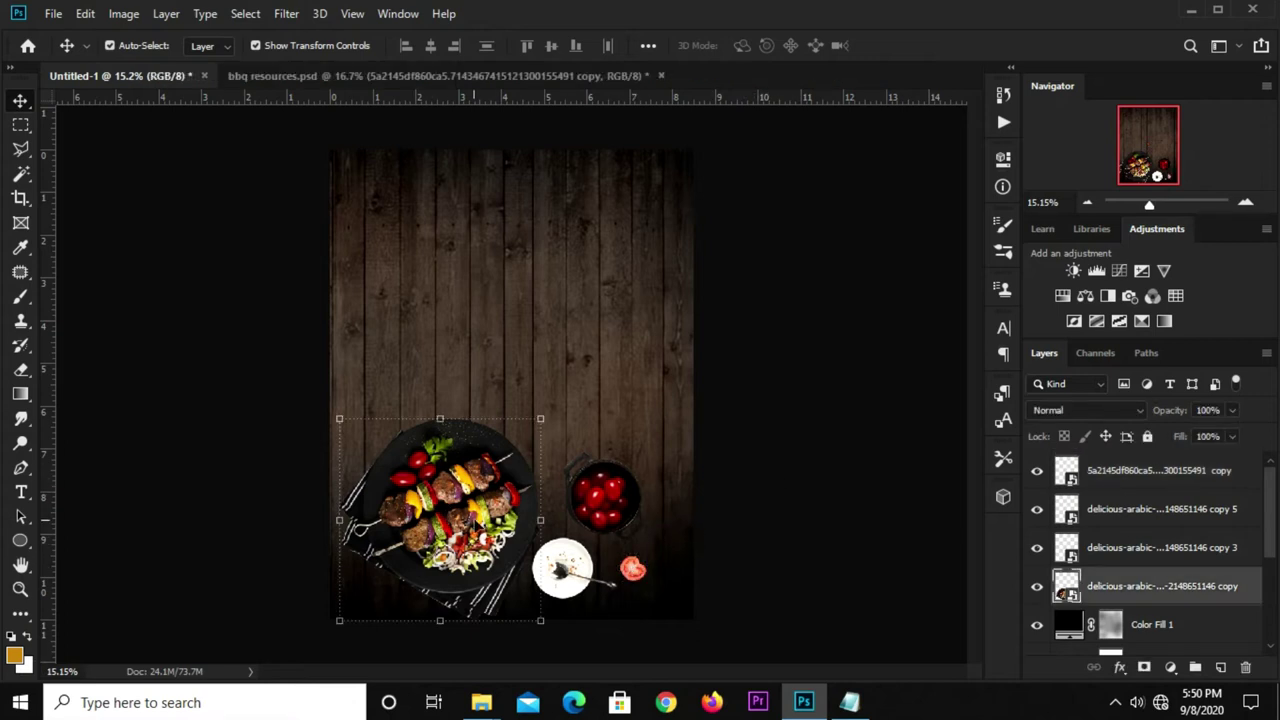
scroll(1186, 566, down, 1)
scroll(1145, 528, down, 1)
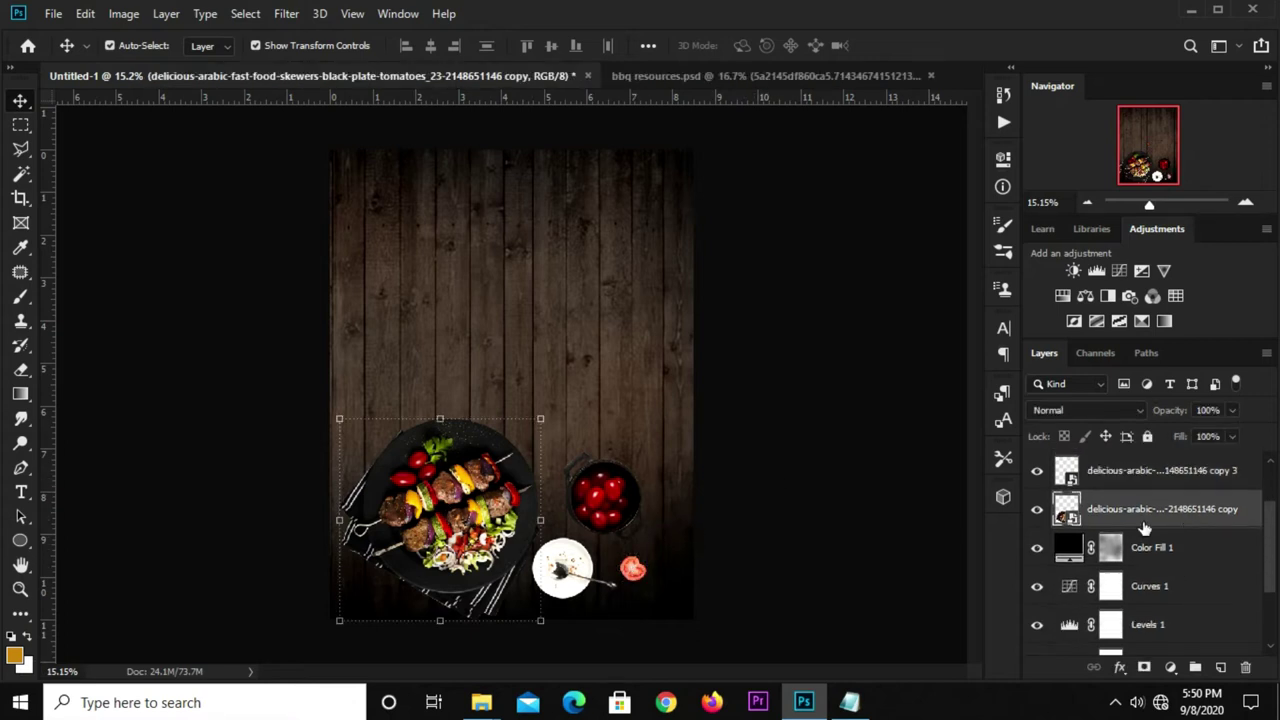
key(ctrl+j)
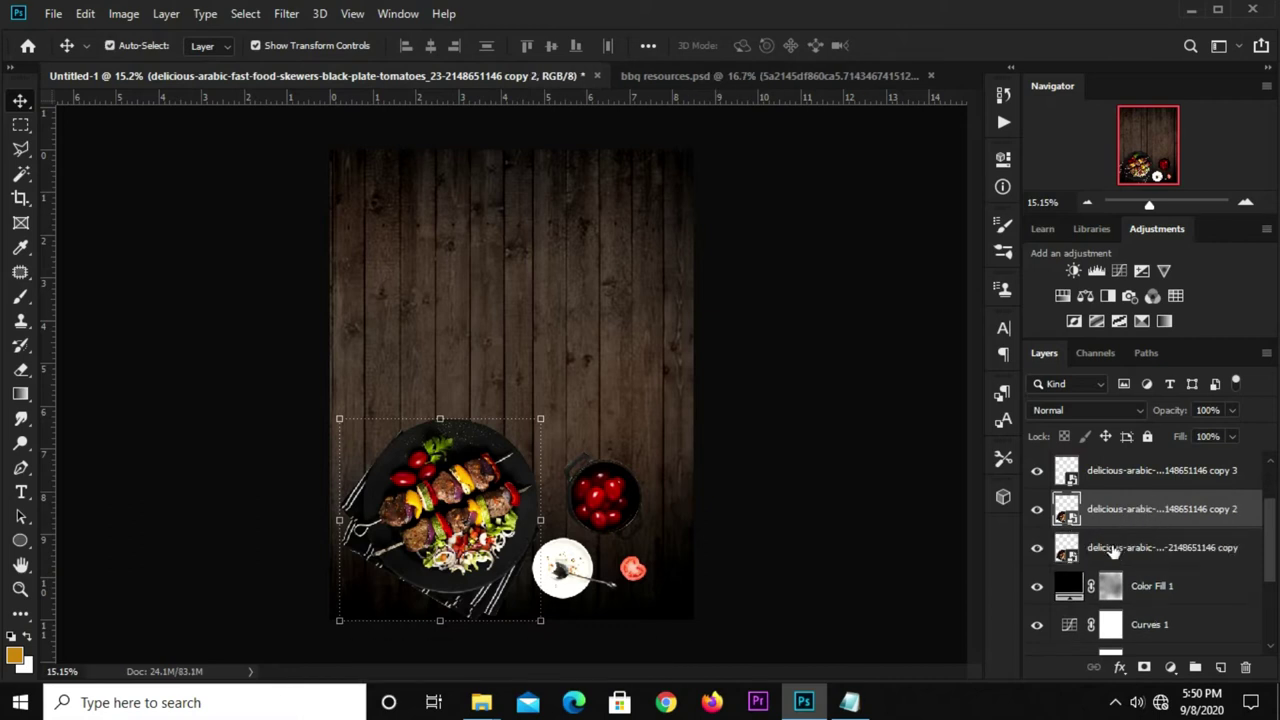
click(1140, 550)
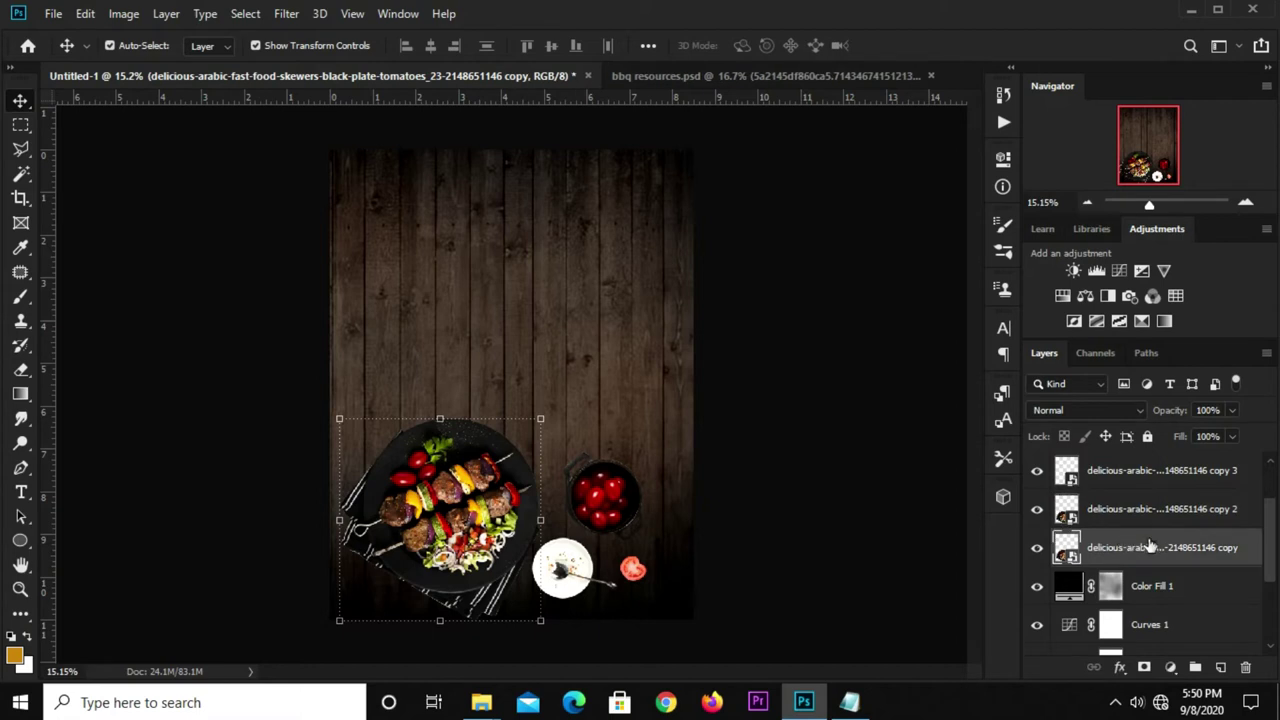
click(1172, 668)
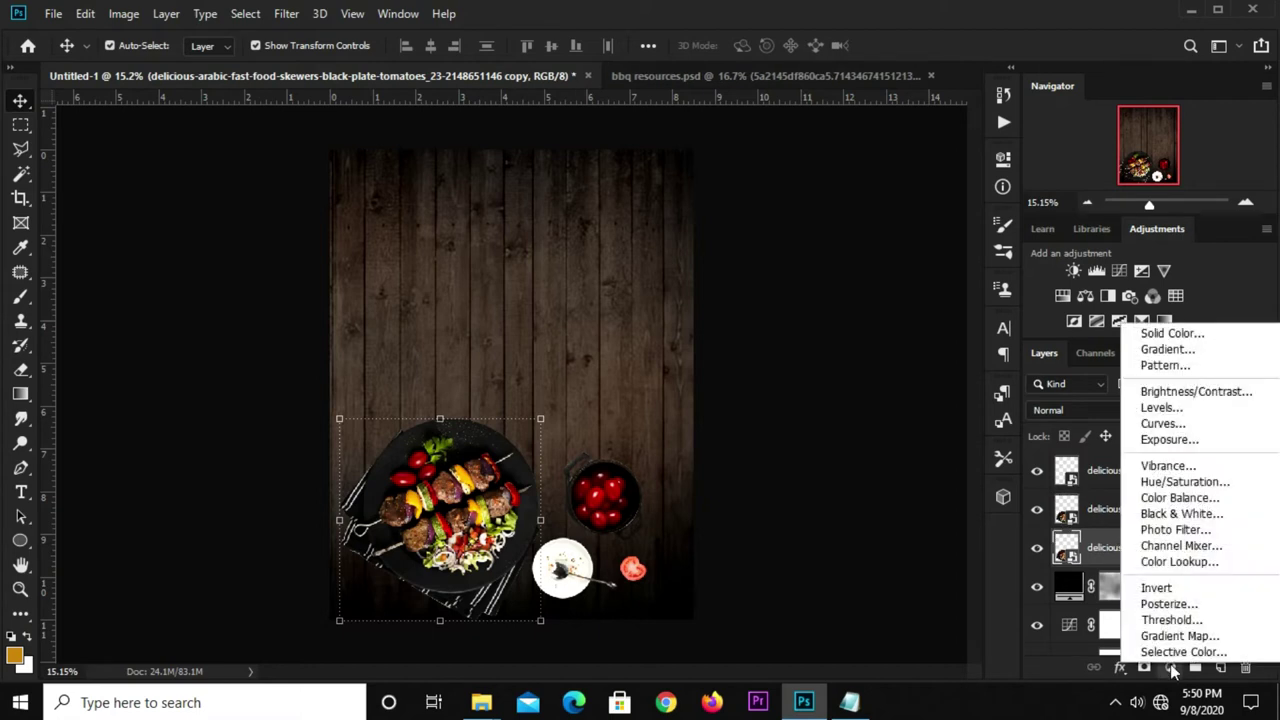
click(1173, 487)
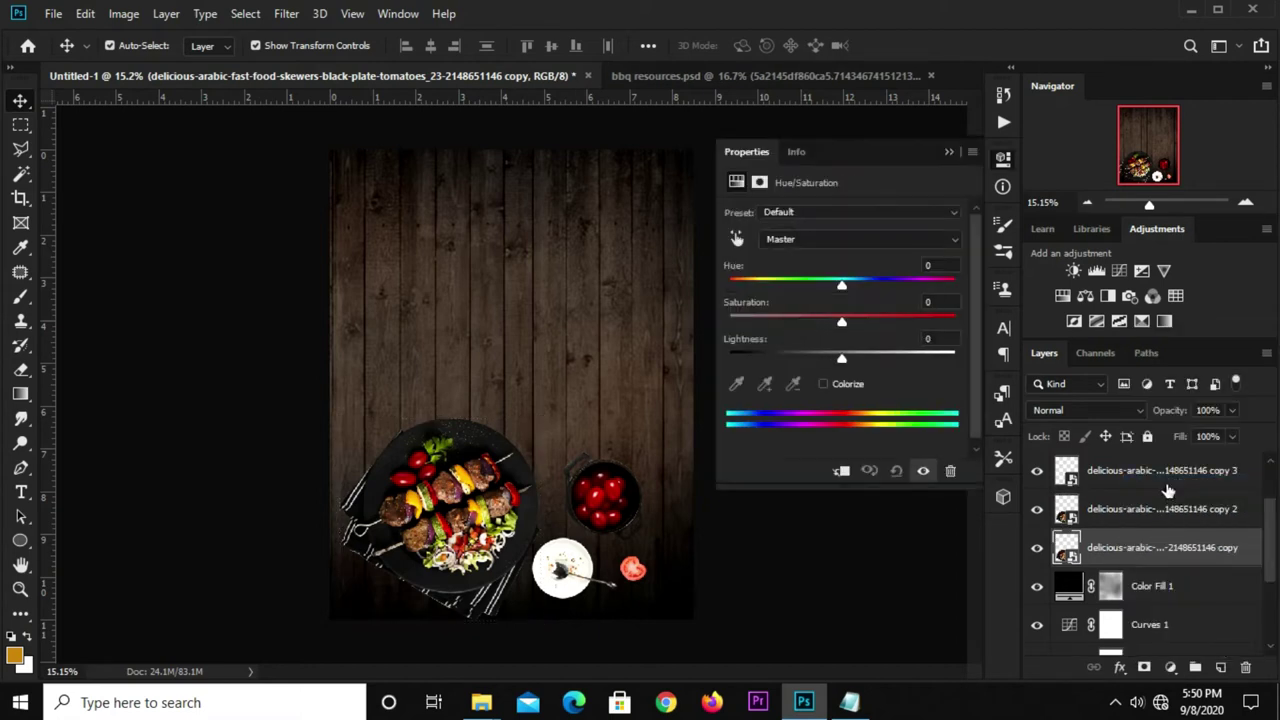
click(841, 470)
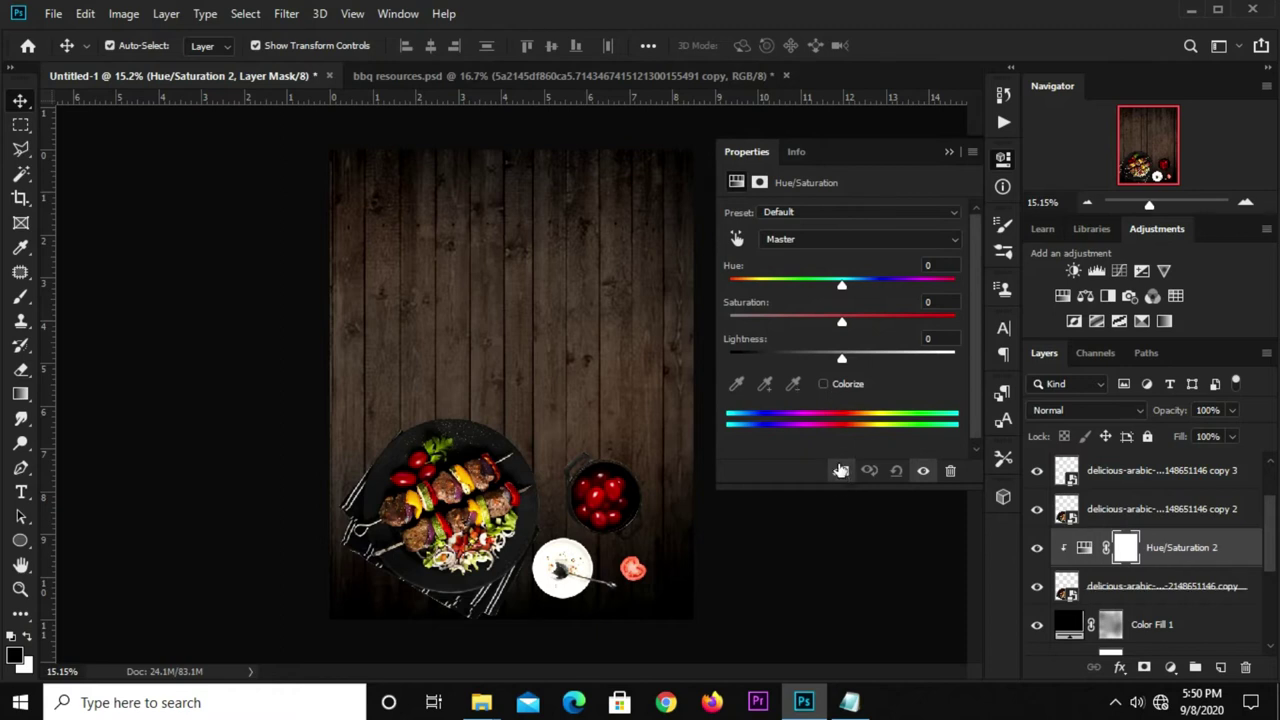
drag(839, 356, 716, 357)
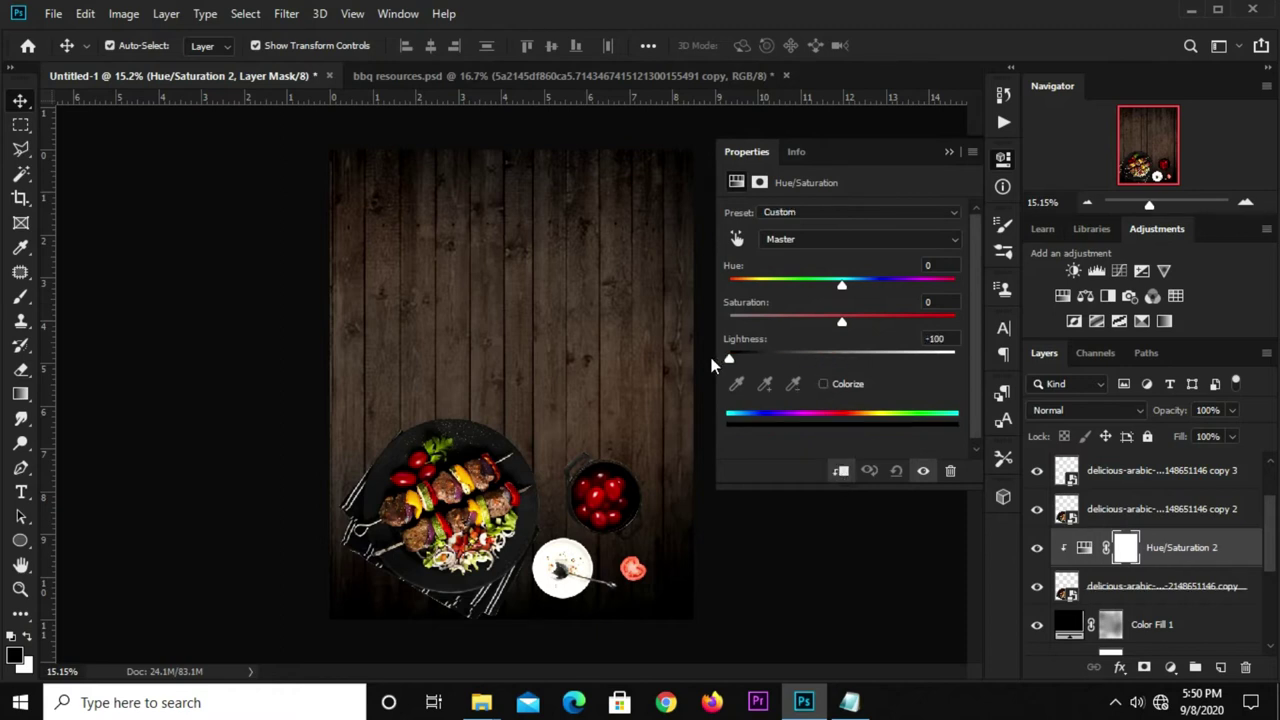
click(949, 155)
- Rotate the black shadow copy about -11.7° and distort it slightly up and left
click(1093, 591)
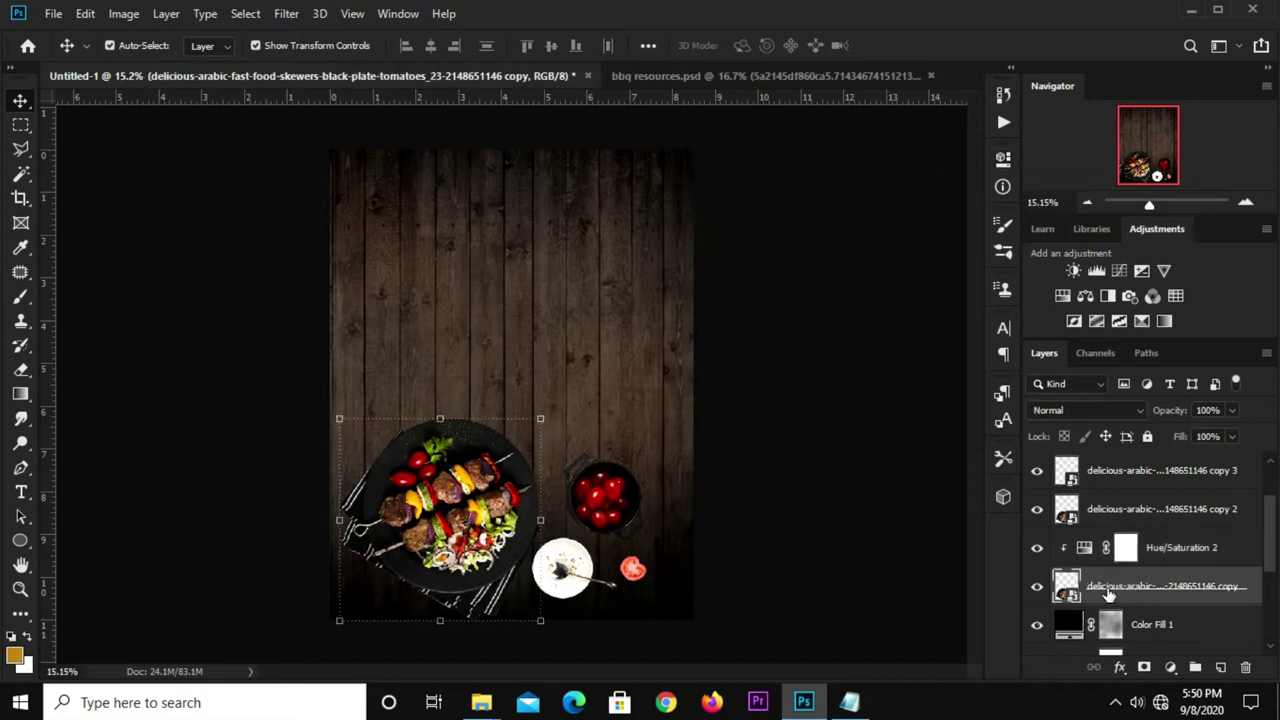
key(ctrl+t)
drag(418, 449, 440, 498)
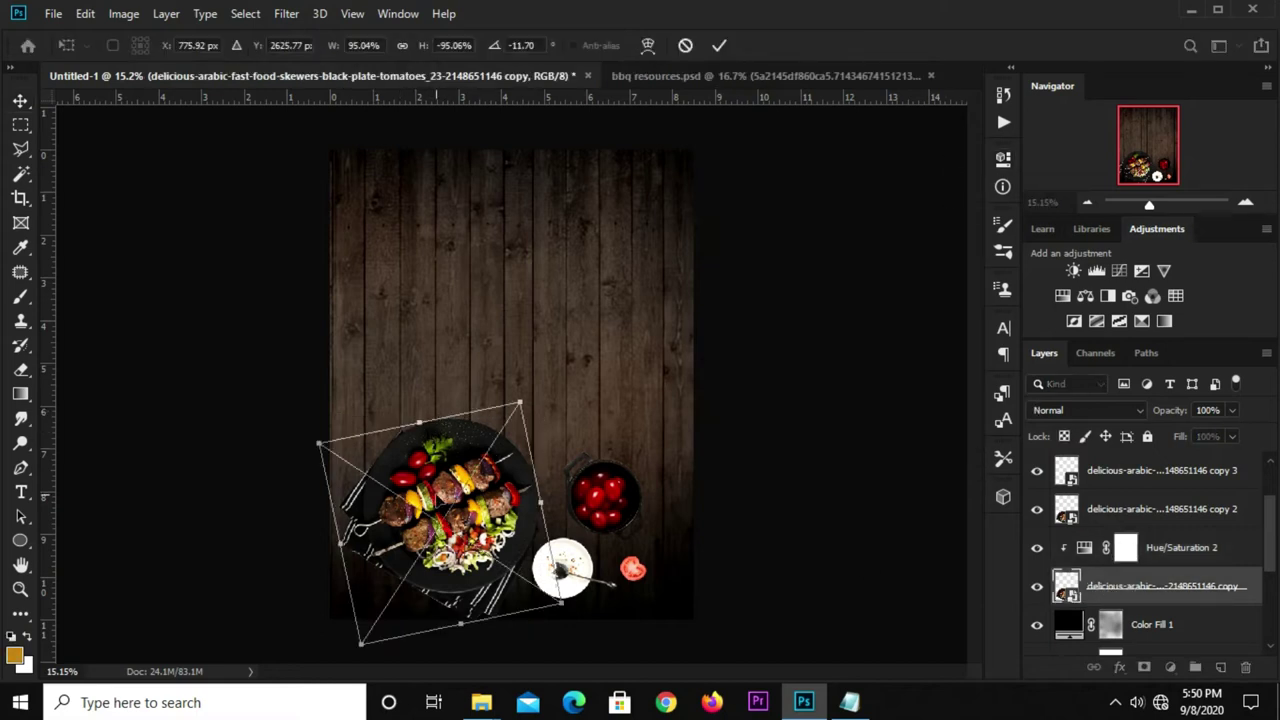
right_click(438, 497)
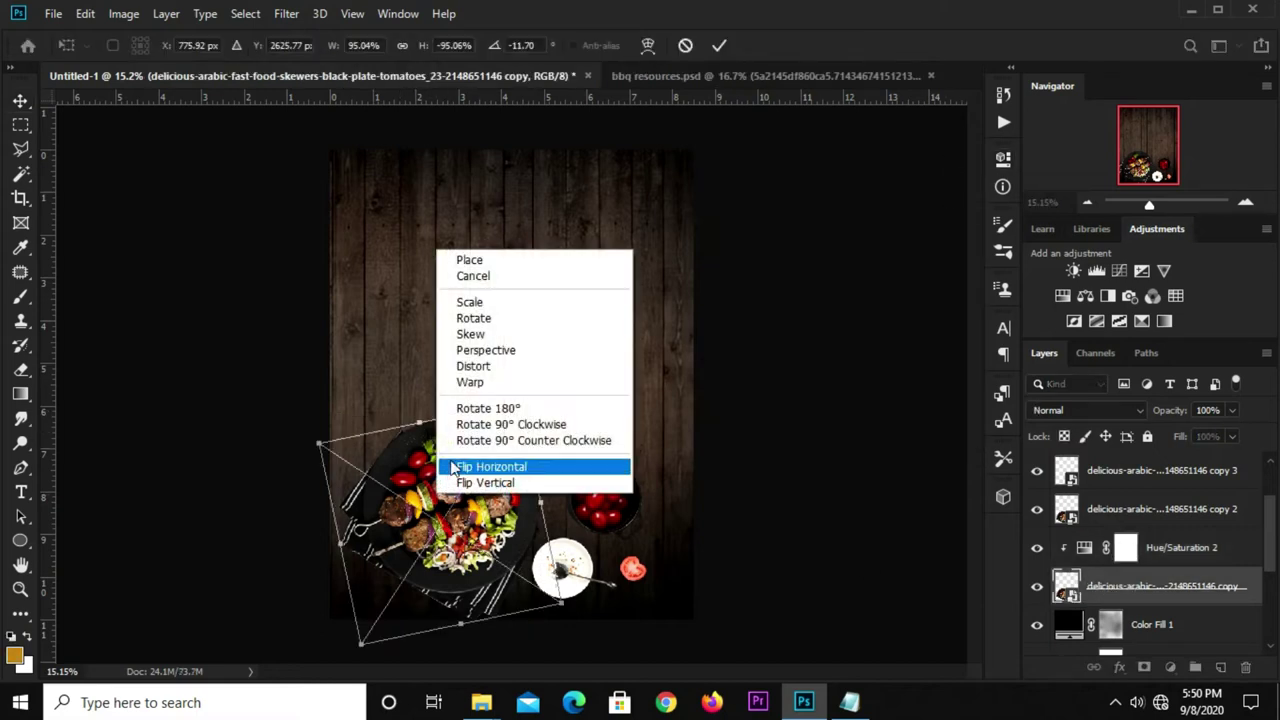
click(475, 367)
drag(385, 470, 377, 462)
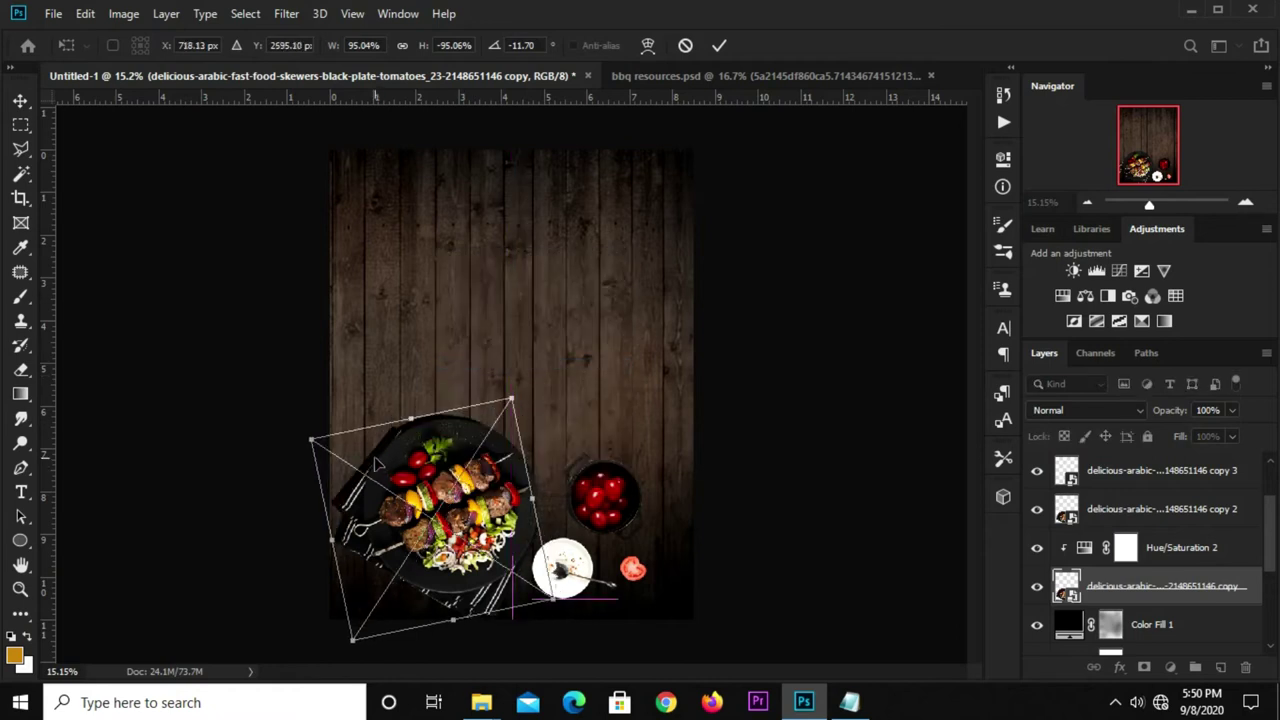
click(719, 44)
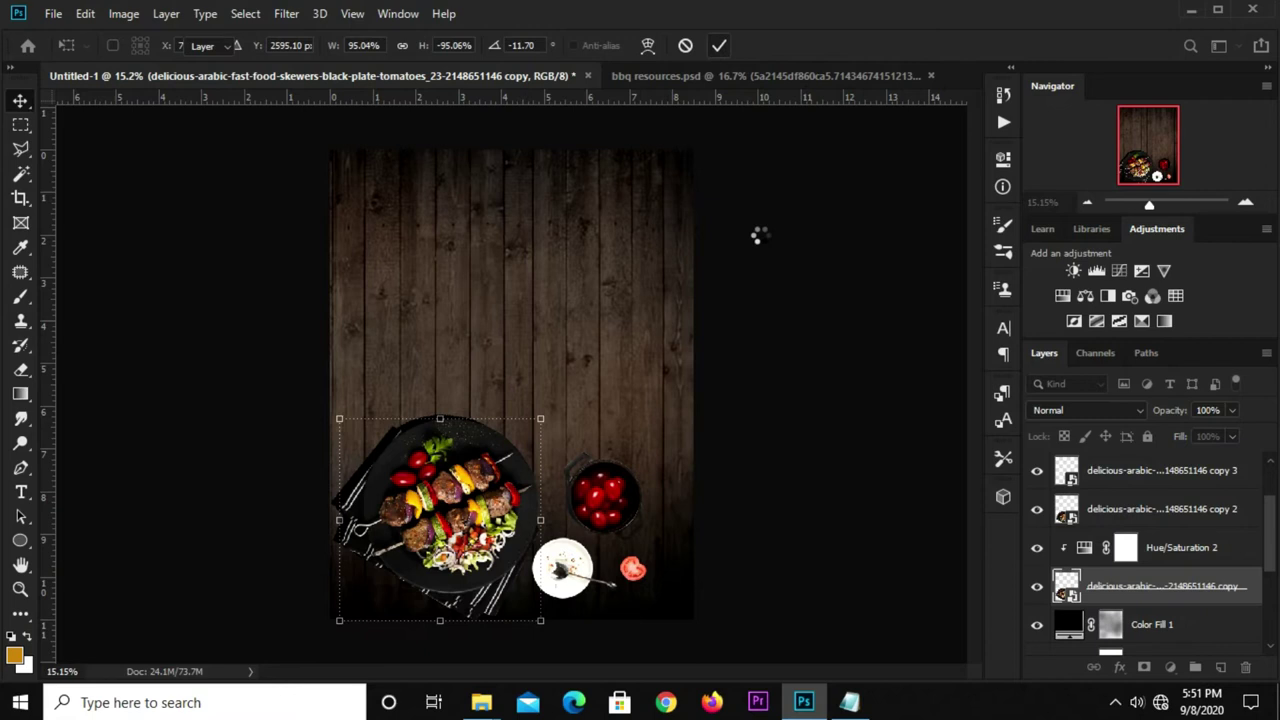
- Nudge the shadow into place with Shift+arrow keys, offset behind the plate
key(shift+Right)
key(shift+Right)
key(shift+Up)
key(shift+Up)
key(shift+Up)
key(shift+Down)
key(shift+Down)
key(shift+Right)
key(shift+Right)
key(shift+Down)
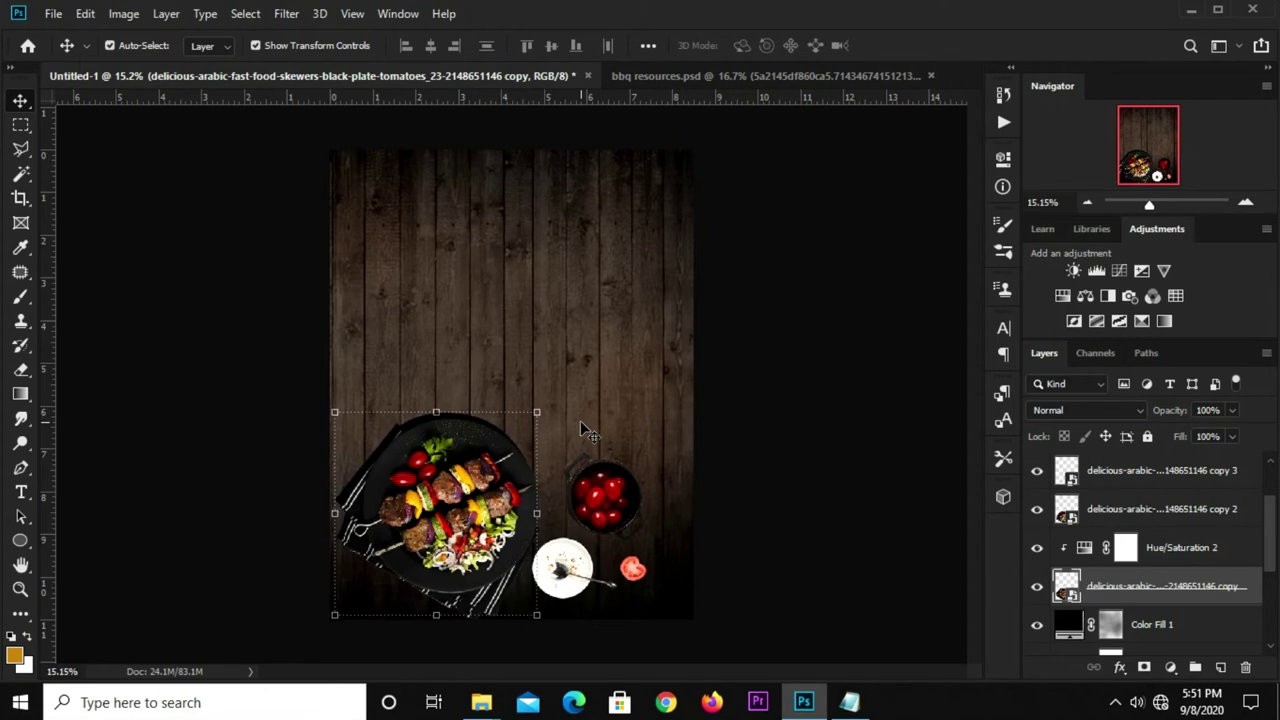
- Apply a 27.7-pixel Gaussian Blur to the blackened skewer plate copy and set its opacity to about 71%
click(287, 14)
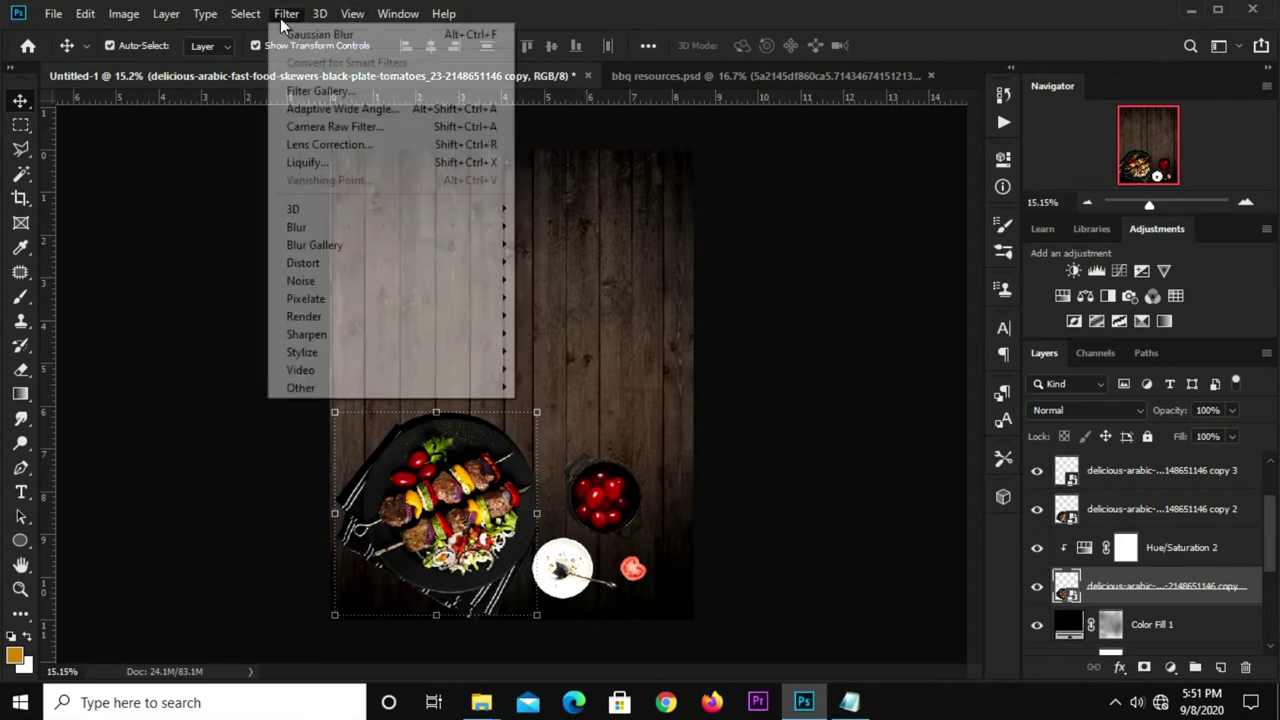
mouse_move(390, 227)
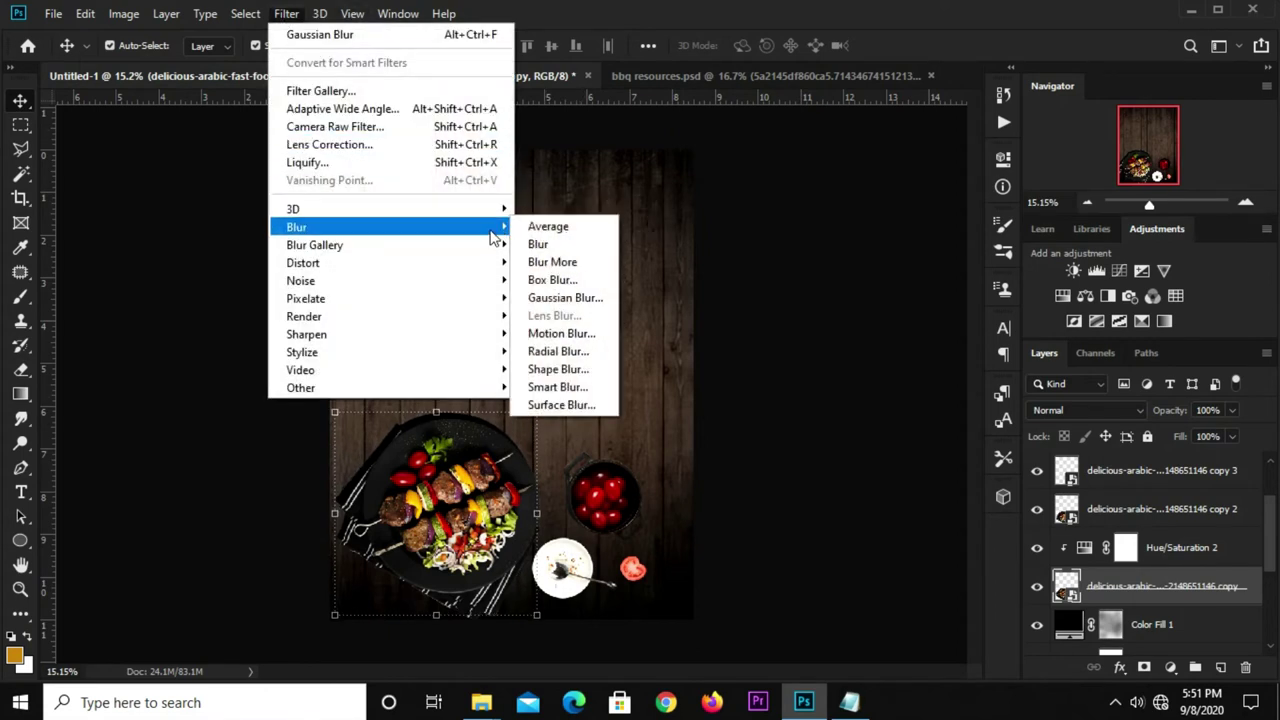
click(560, 298)
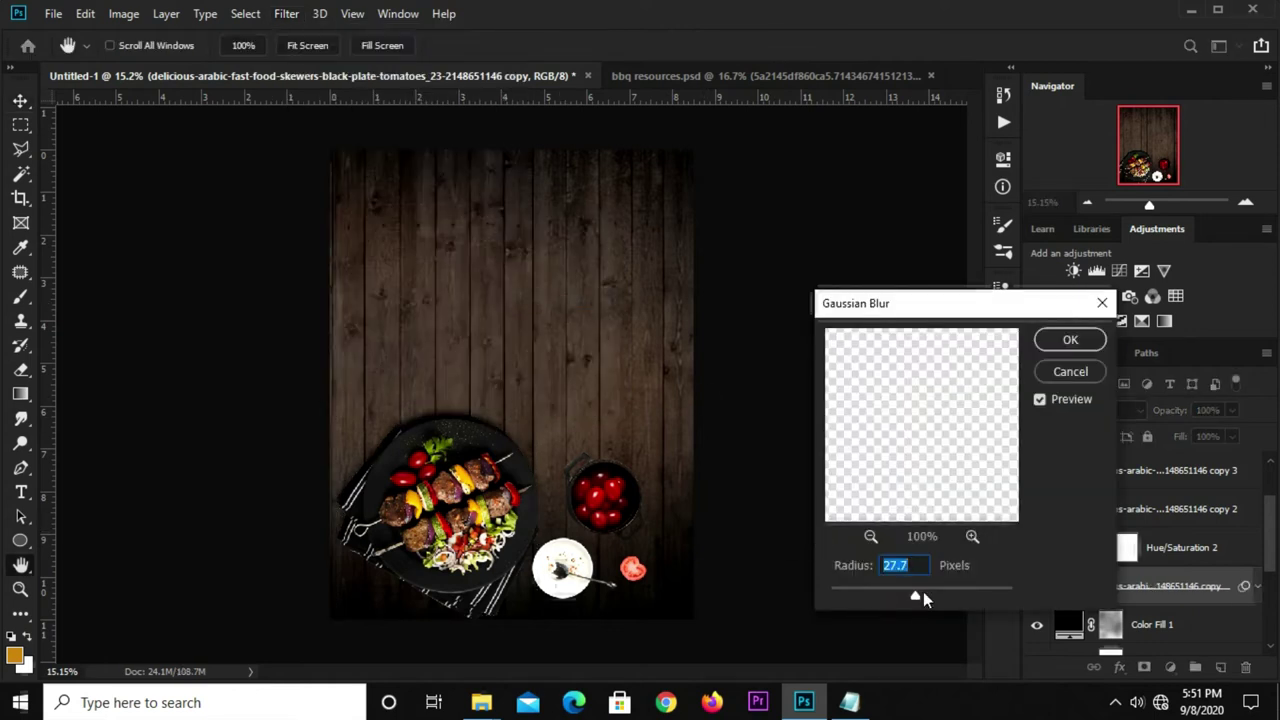
click(890, 565)
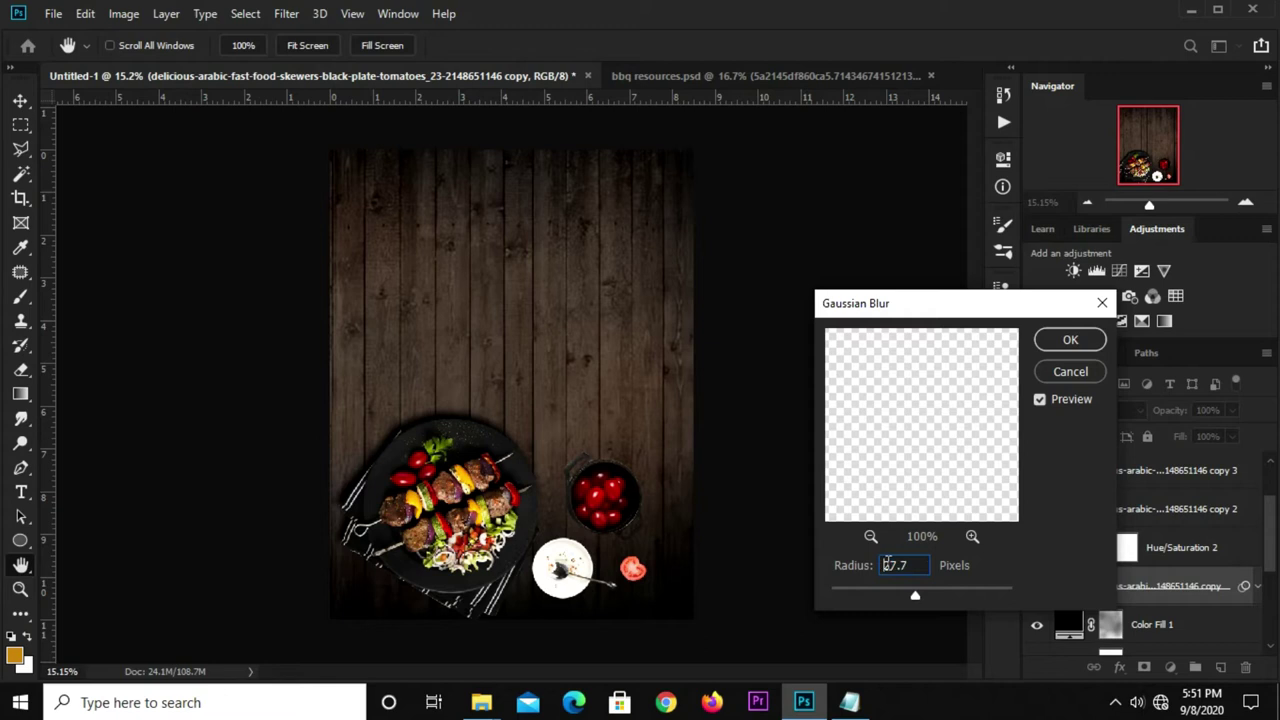
click(1061, 345)
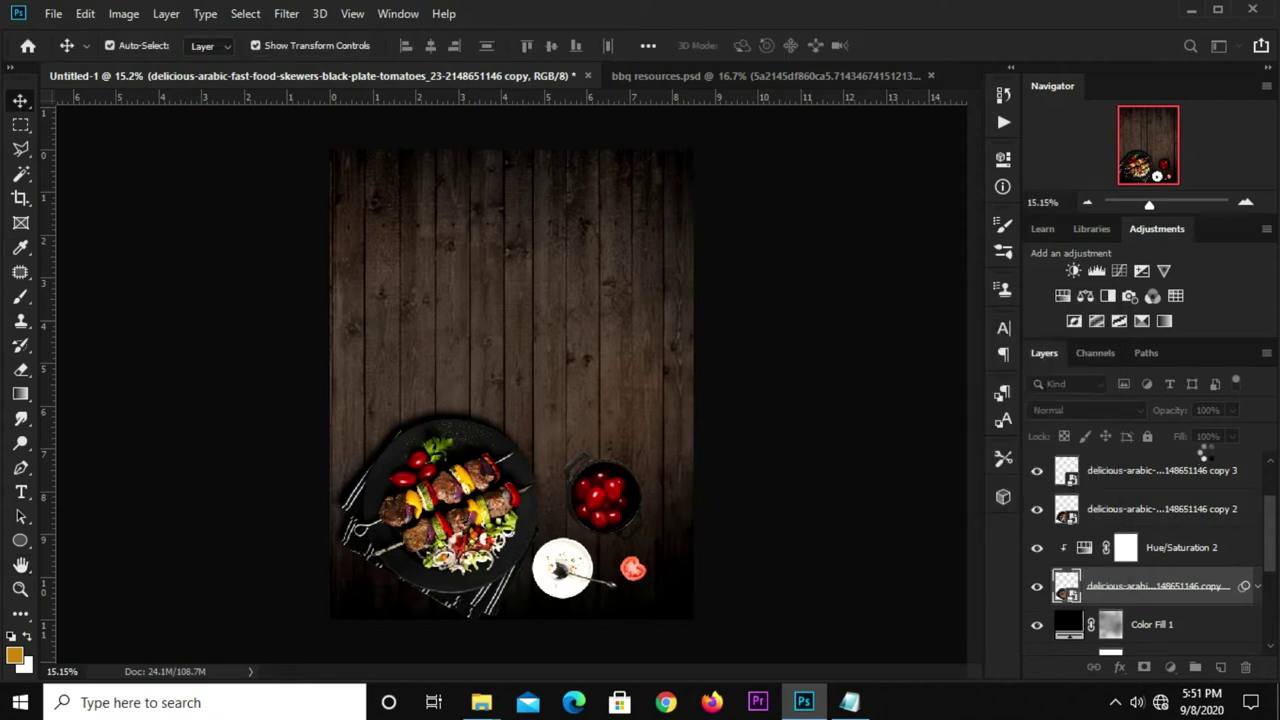
click(1232, 410)
drag(1224, 430, 1213, 436)
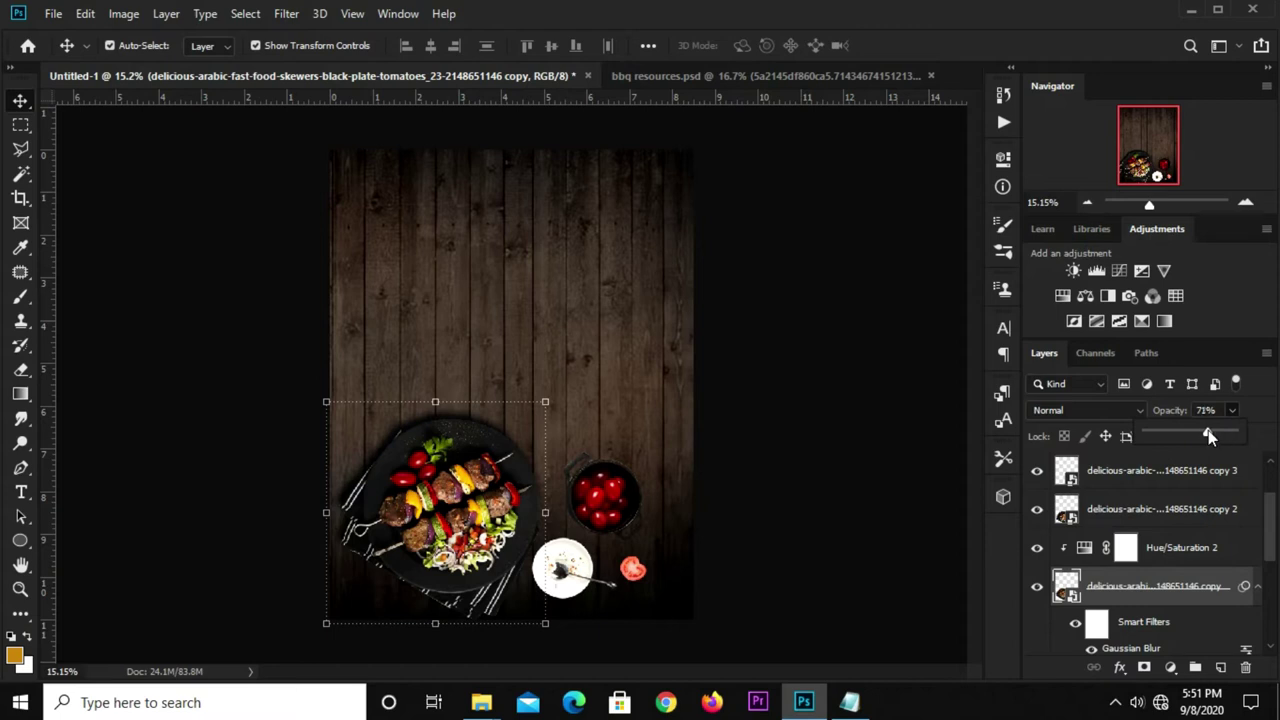
click(789, 346)
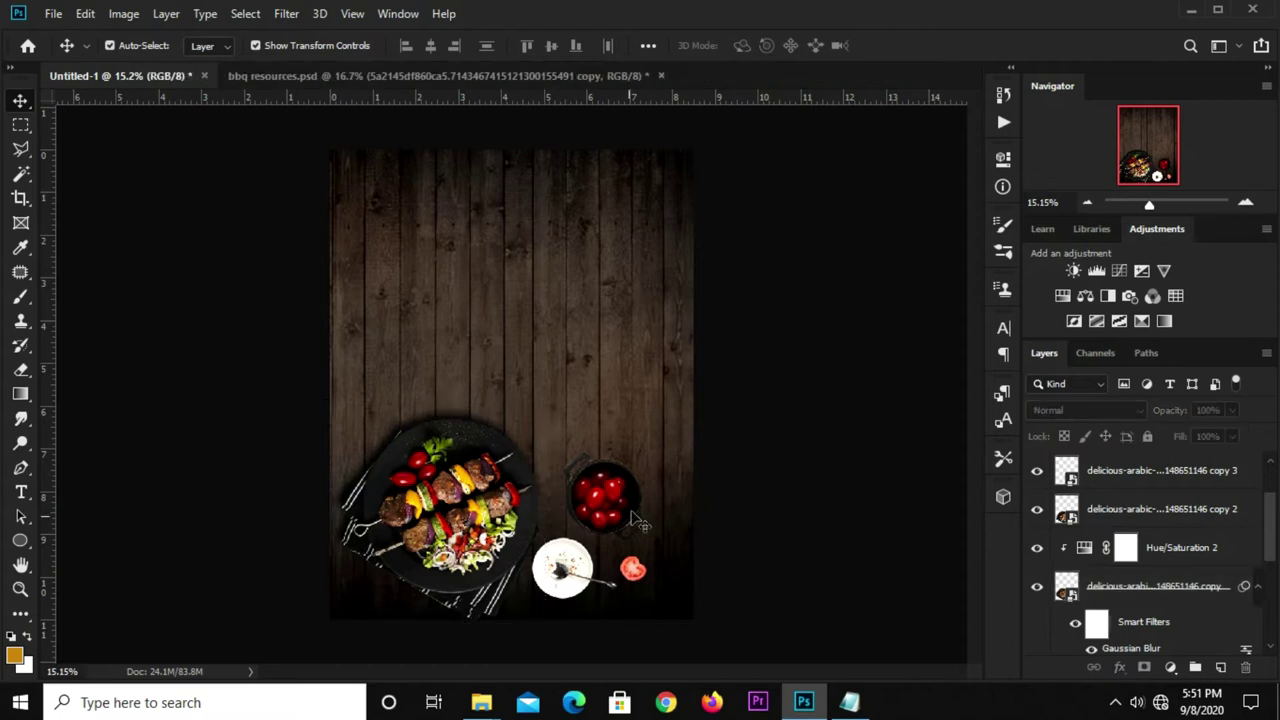
- Duplicate the white bowl layer and select the copy 5 bowl layer
alt+click(571, 571)
drag(578, 584, 582, 585)
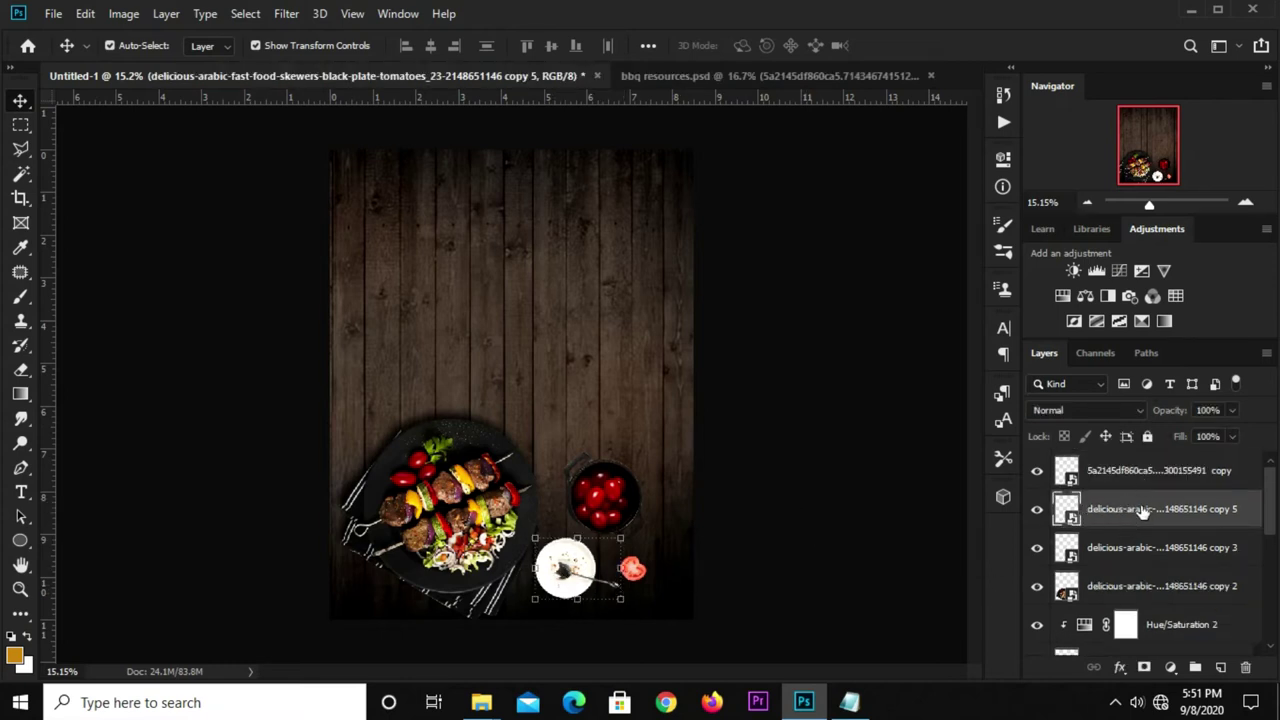
key(ctrl+j)
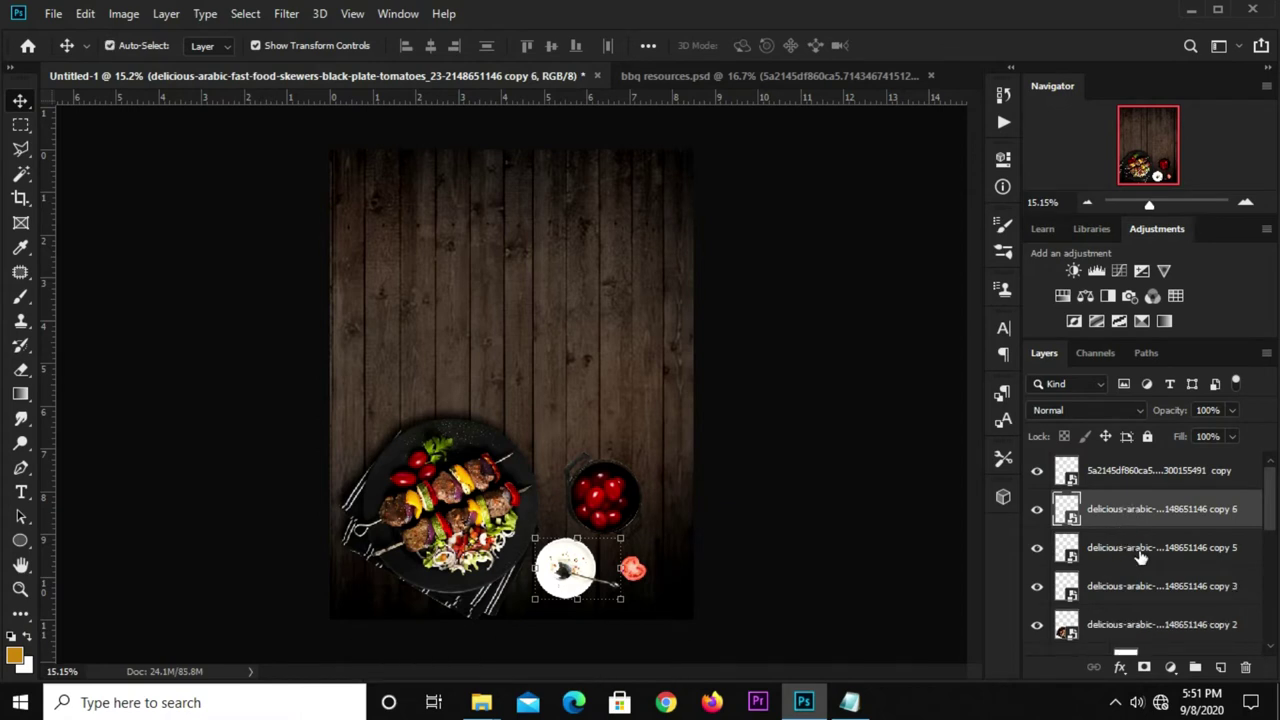
click(1138, 555)
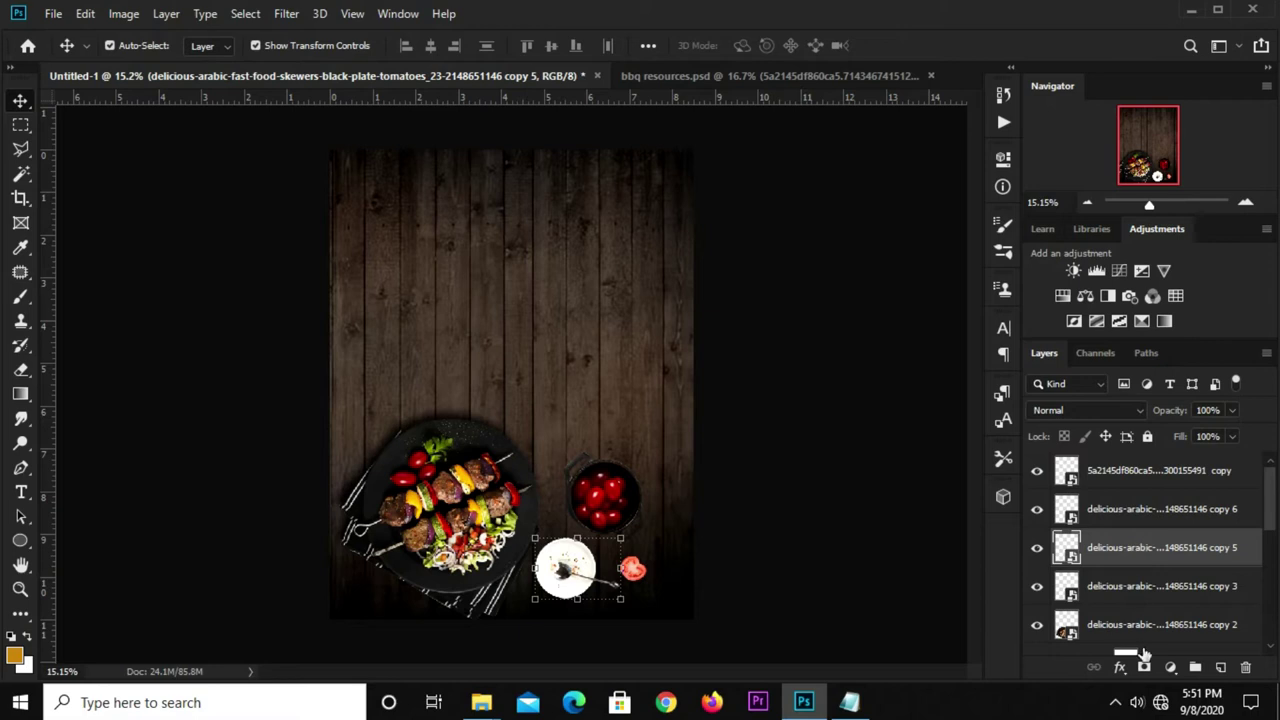
- Add a Hue/Saturation adjustment darkened to solid black, clipped to the bowl copy
click(1168, 668)
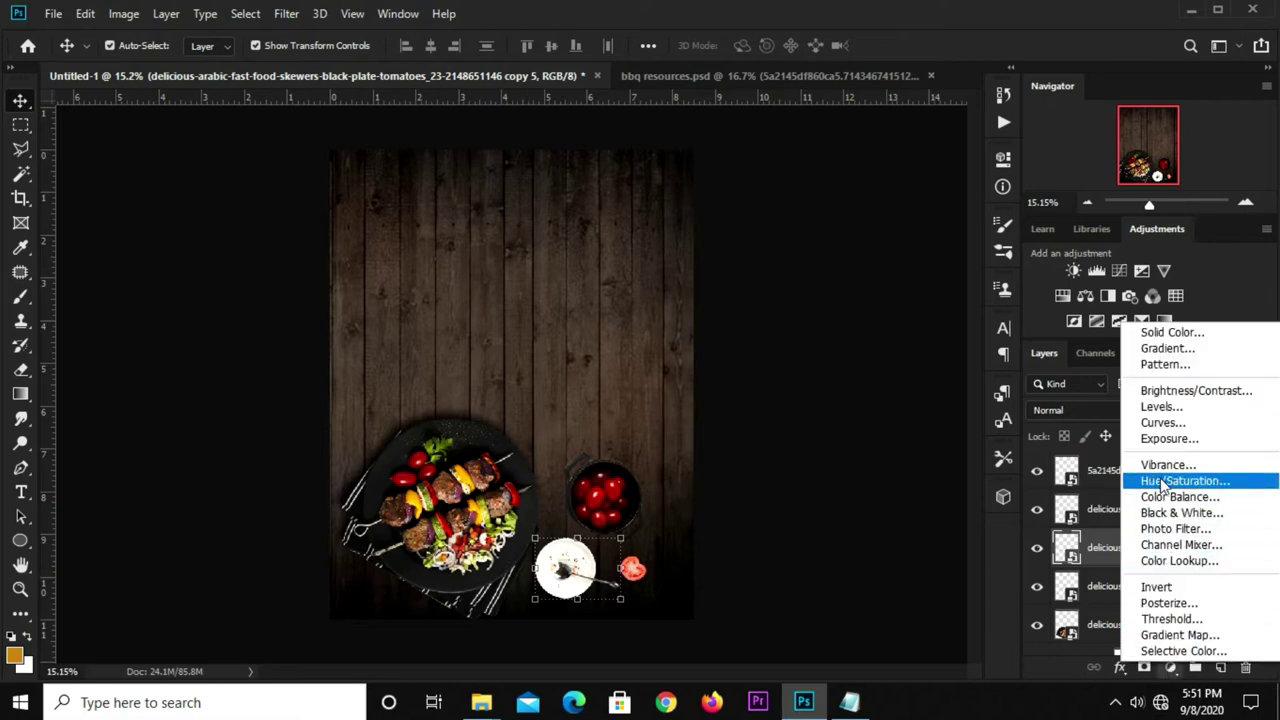
click(1150, 488)
drag(842, 360, 729, 360)
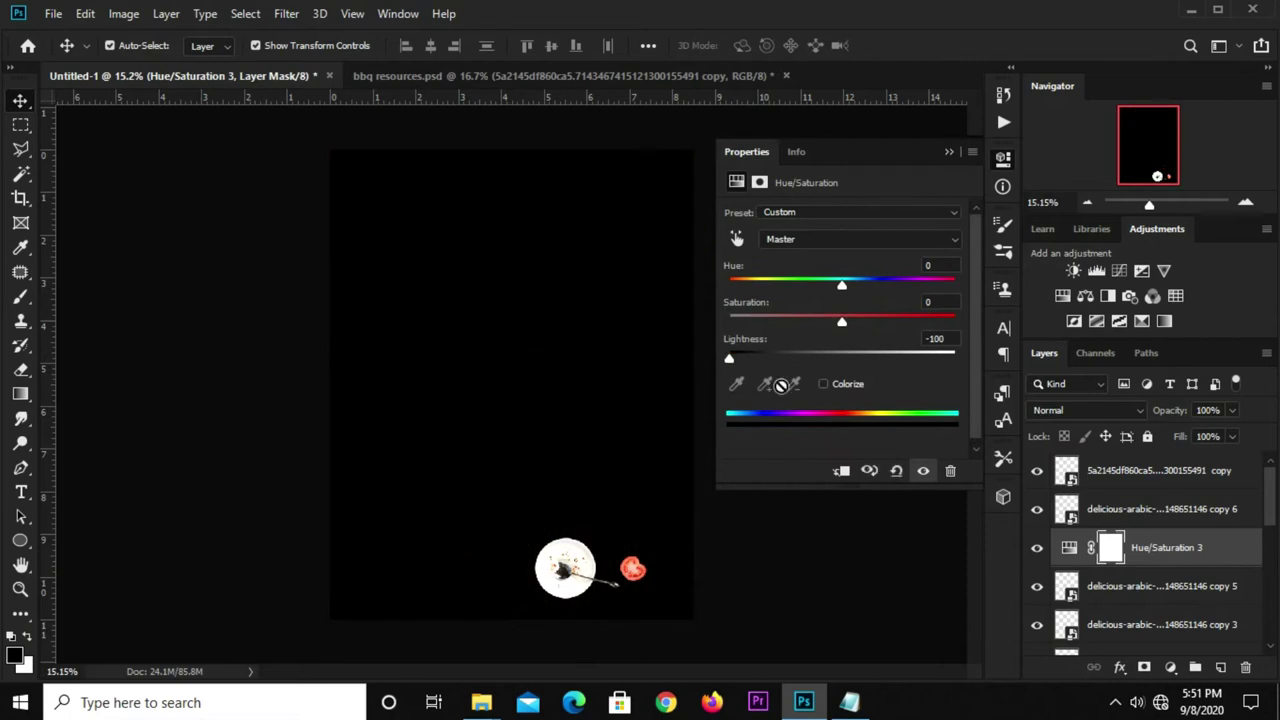
click(843, 474)
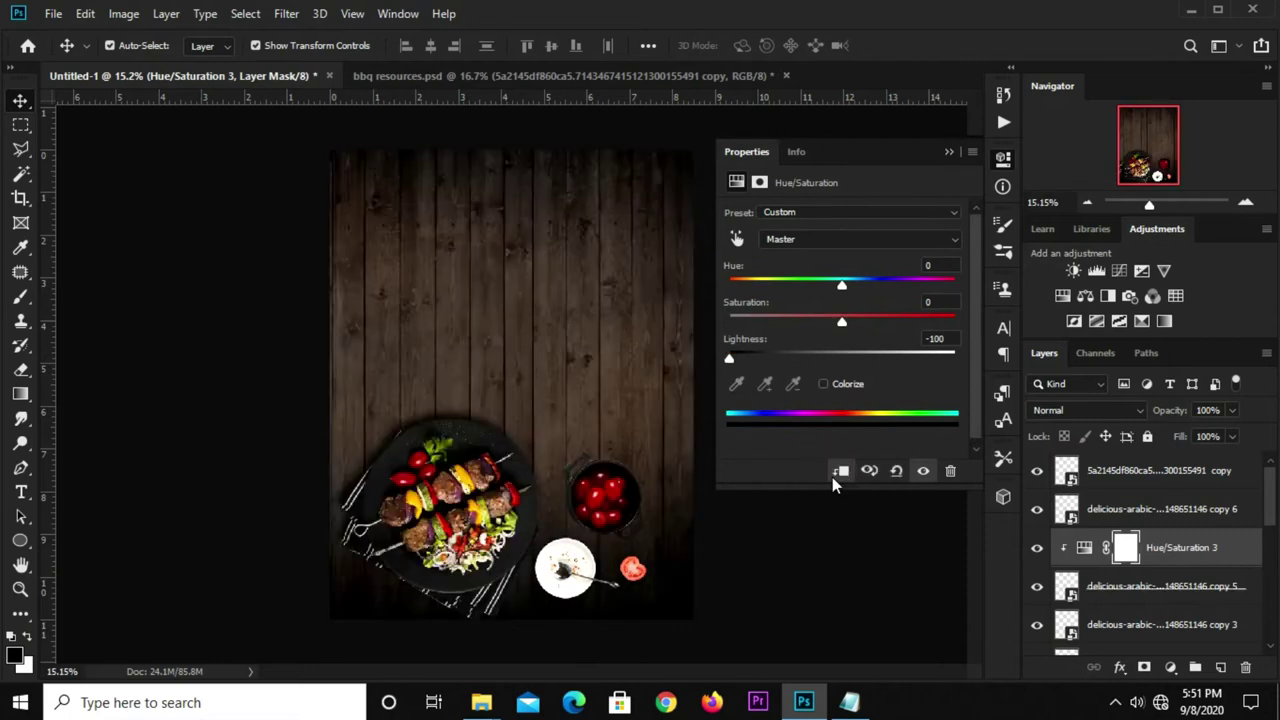
click(950, 154)
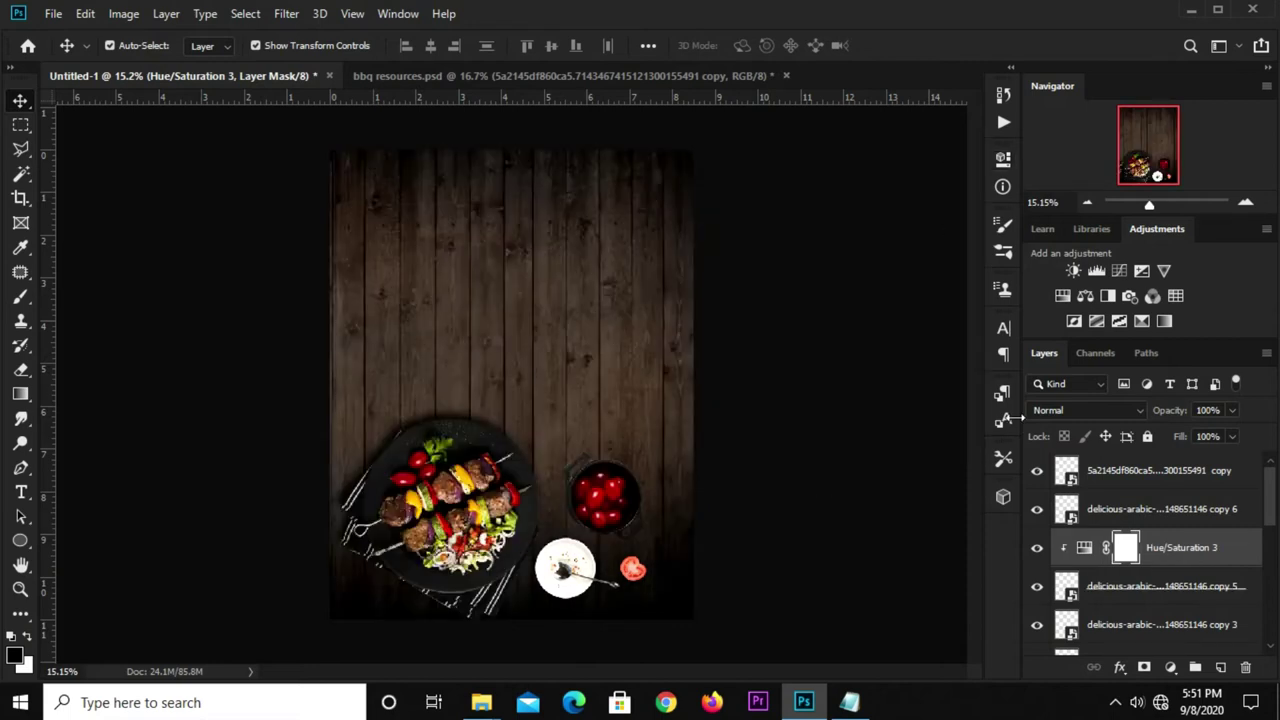
- Rotate the black bowl copy about 50.77° and distort it into a shadow beneath the dish
click(1096, 592)
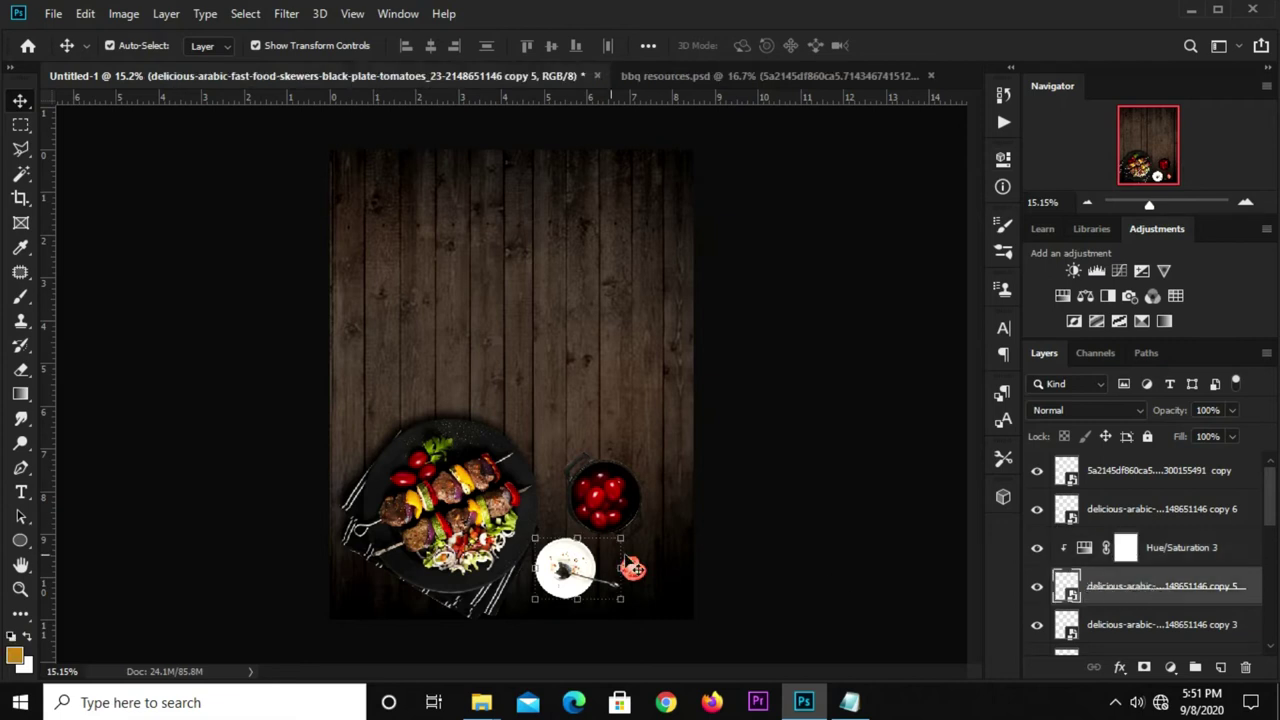
right_click(561, 532)
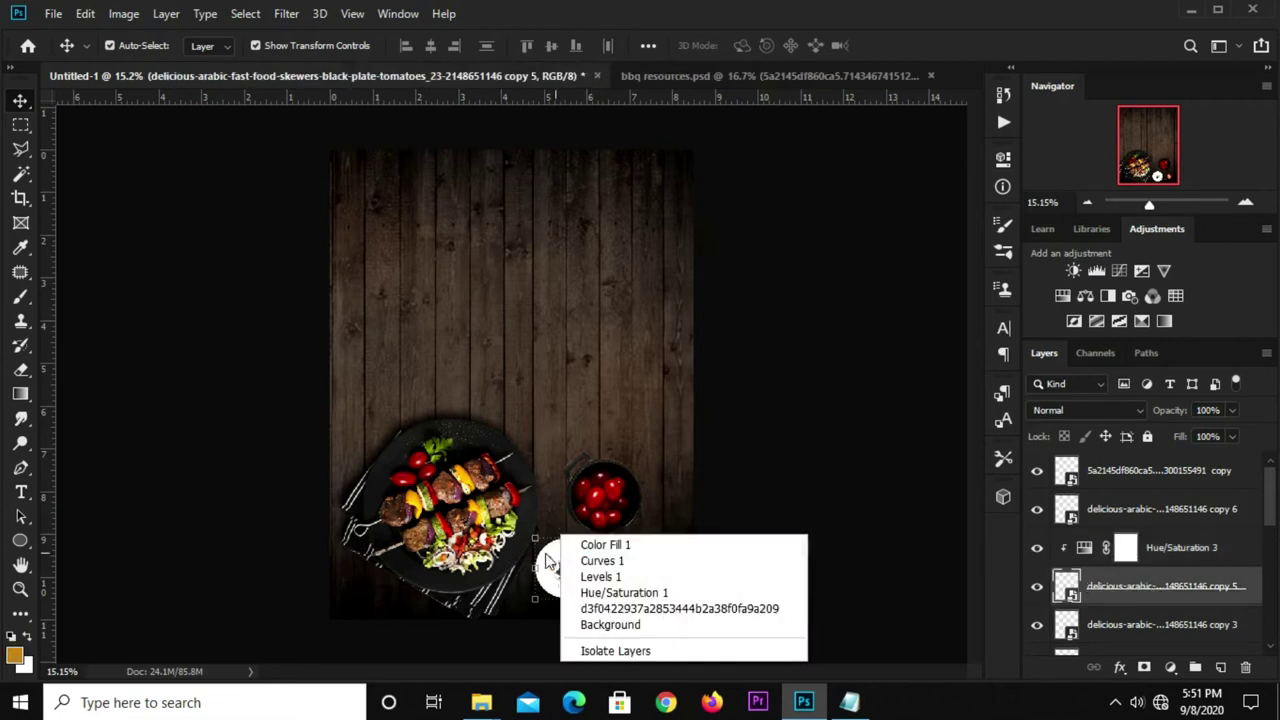
click(551, 560)
drag(561, 535, 560, 566)
right_click(560, 569)
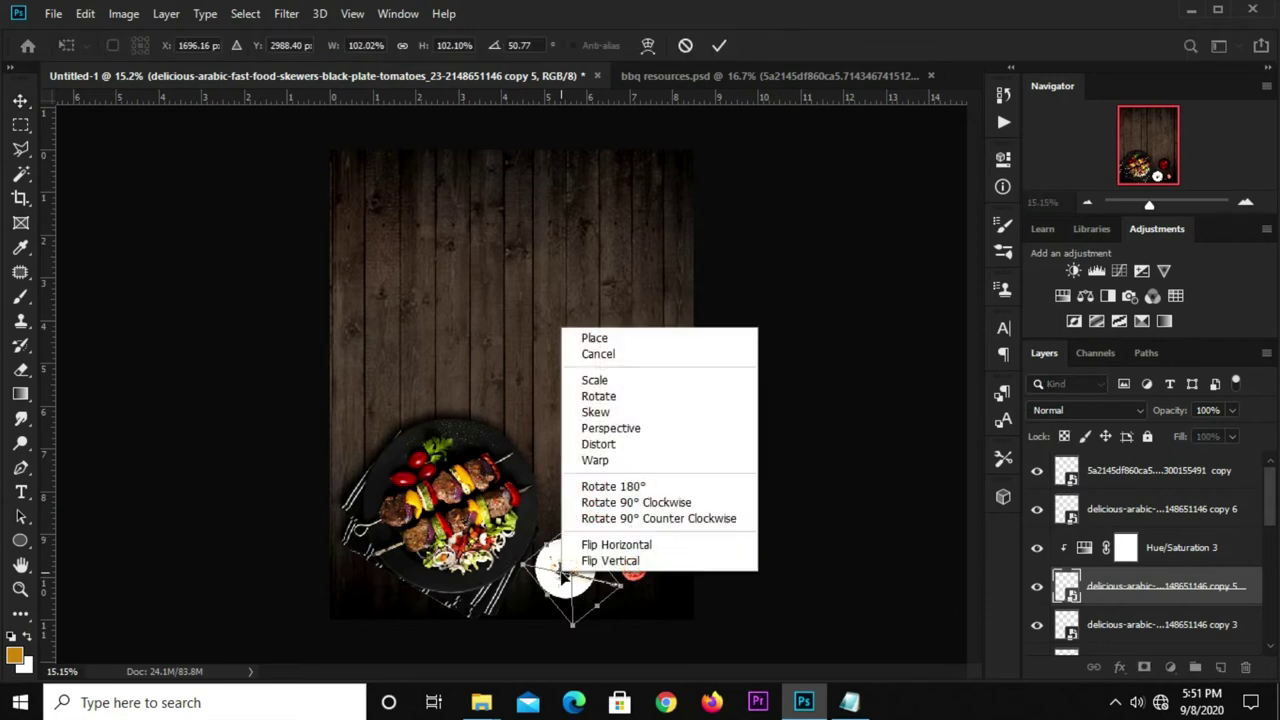
click(602, 445)
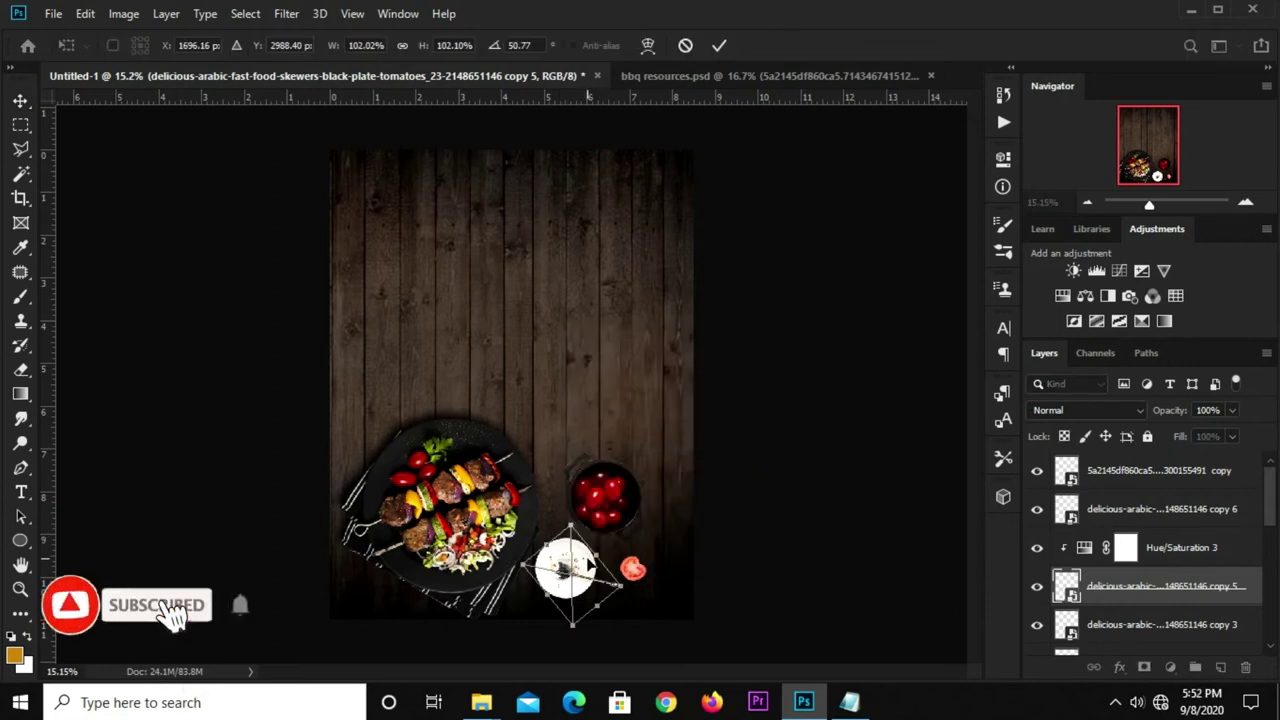
mouse_move(575, 540)
mouse_down()
mouse_move(577, 510)
mouse_move(594, 560)
mouse_move(590, 545)
mouse_move(568, 566)
mouse_up()
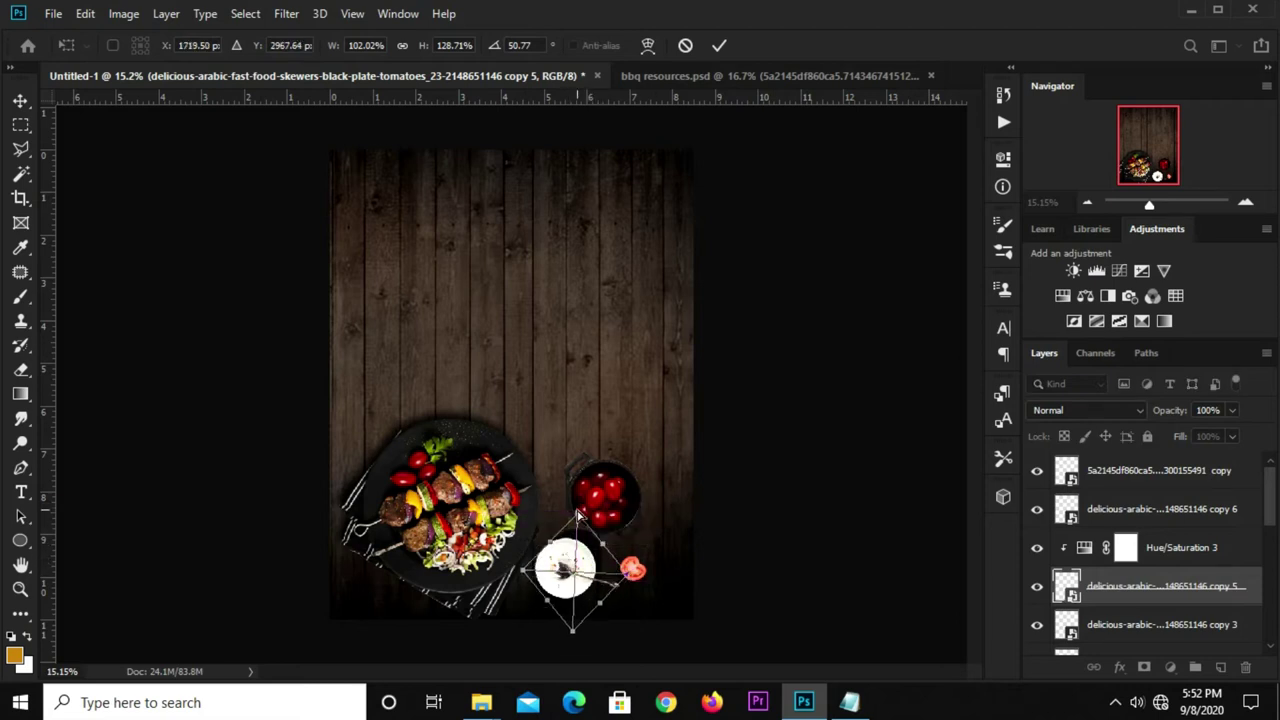
drag(577, 513, 571, 524)
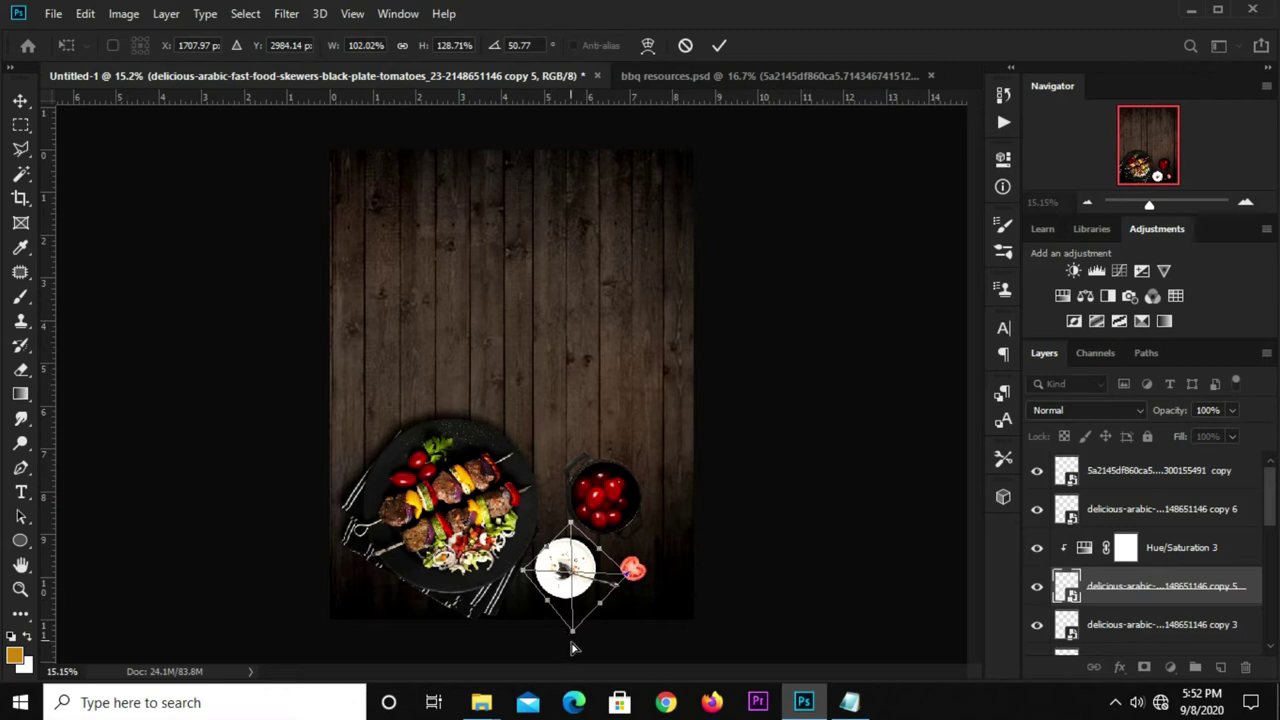
drag(572, 636, 574, 623)
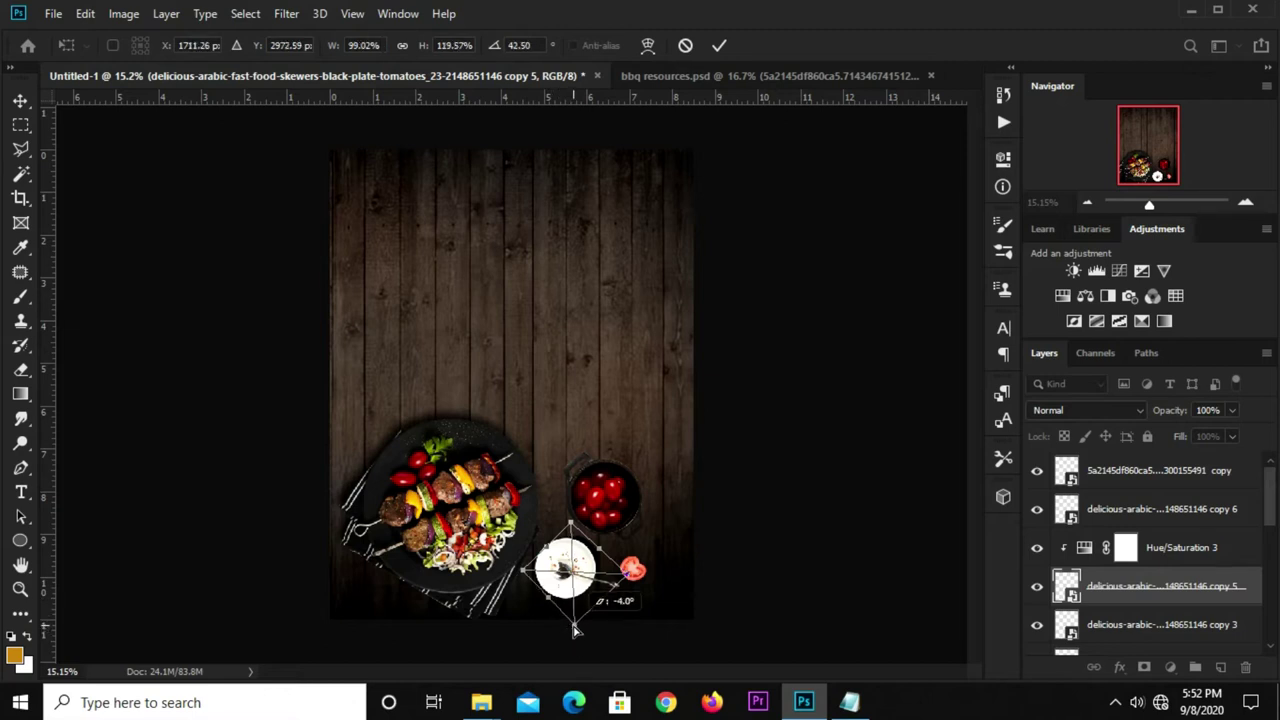
drag(569, 527, 565, 530)
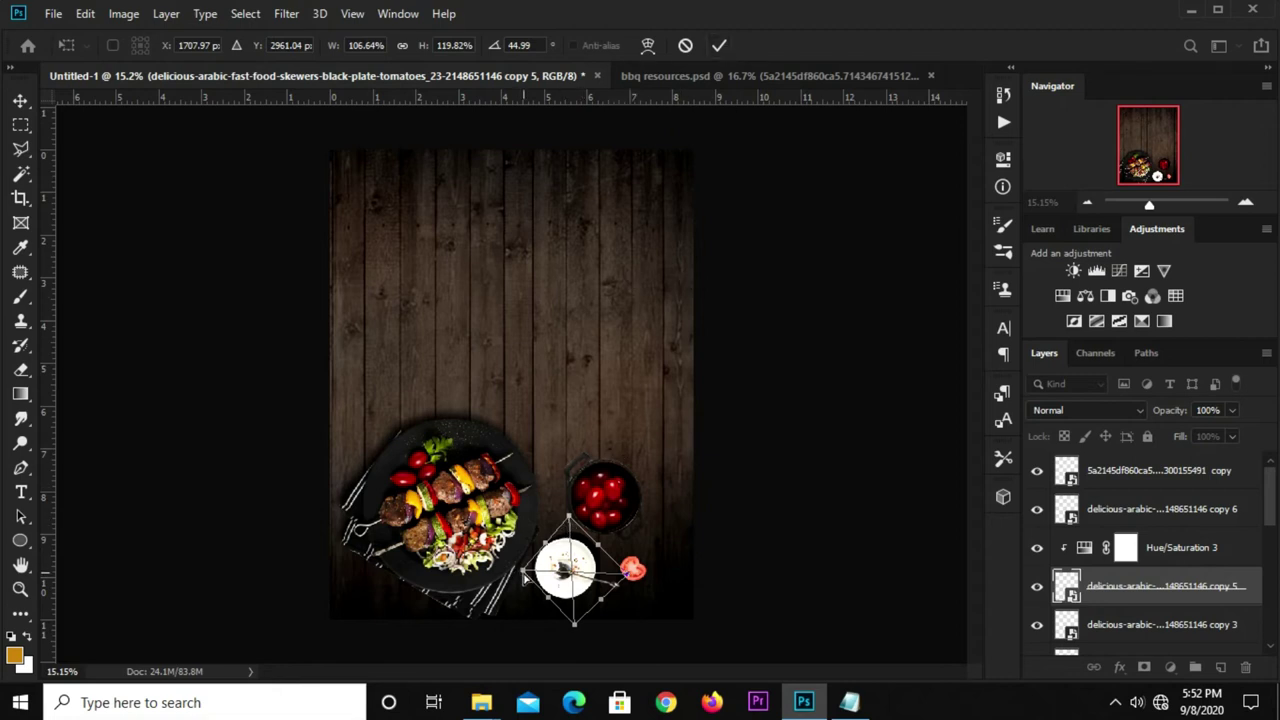
drag(525, 572, 532, 574)
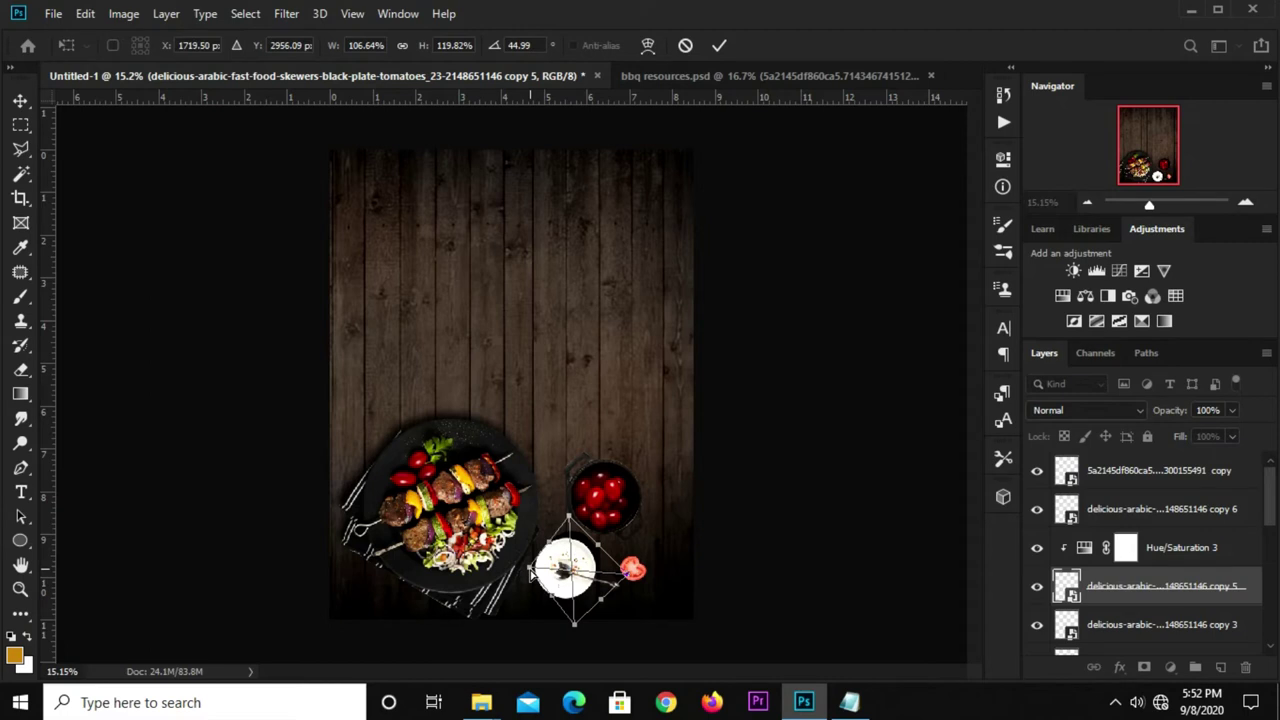
click(722, 45)
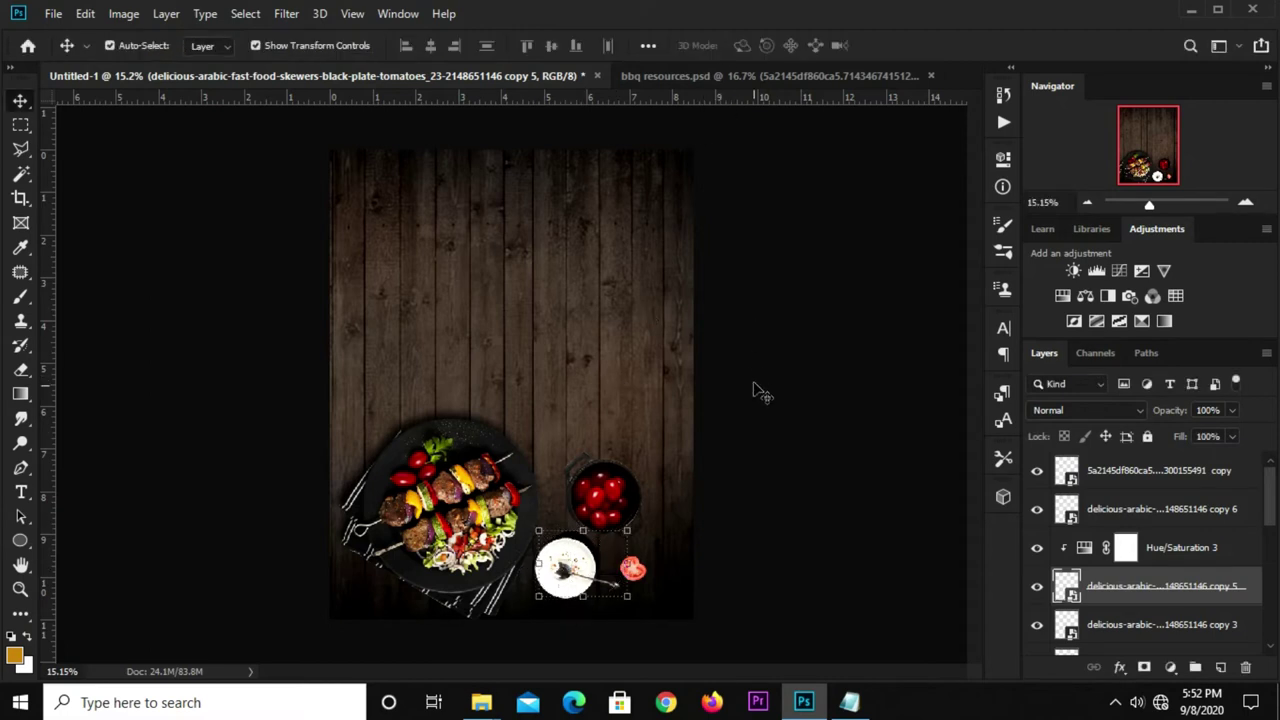
- Select the white dish's shadow layer and nudge it slightly left and down
click(594, 544)
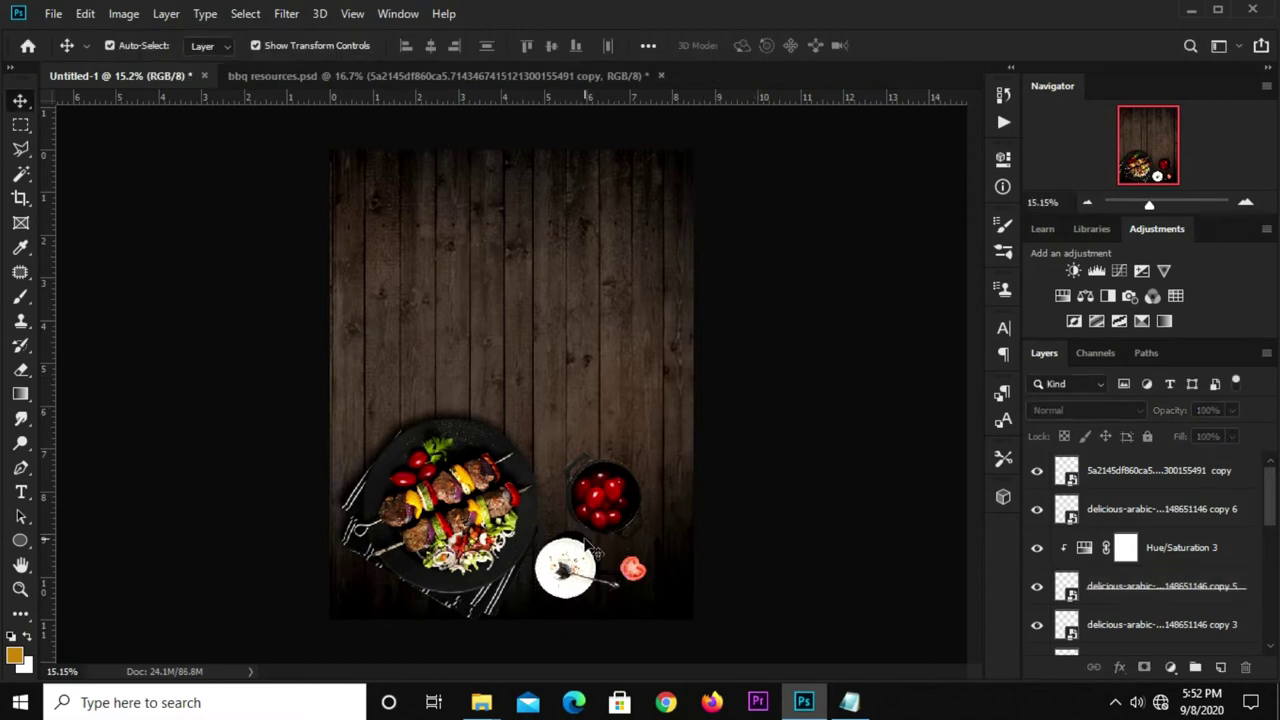
click(594, 549)
key(shift+Left)
key(shift+Left)
key(shift+Down)
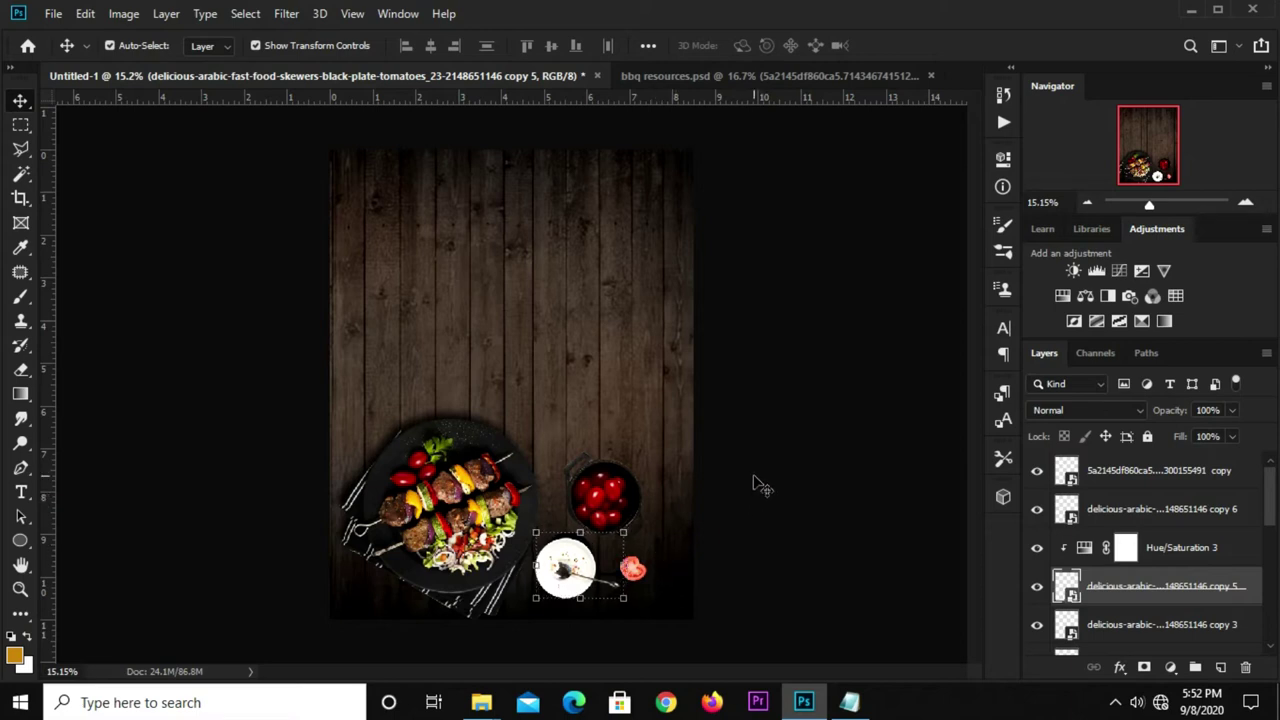
click(667, 542)
click(580, 545)
- Apply a 27.7 px Gaussian Blur to the dish shadow
click(284, 14)
mouse_move(297, 227)
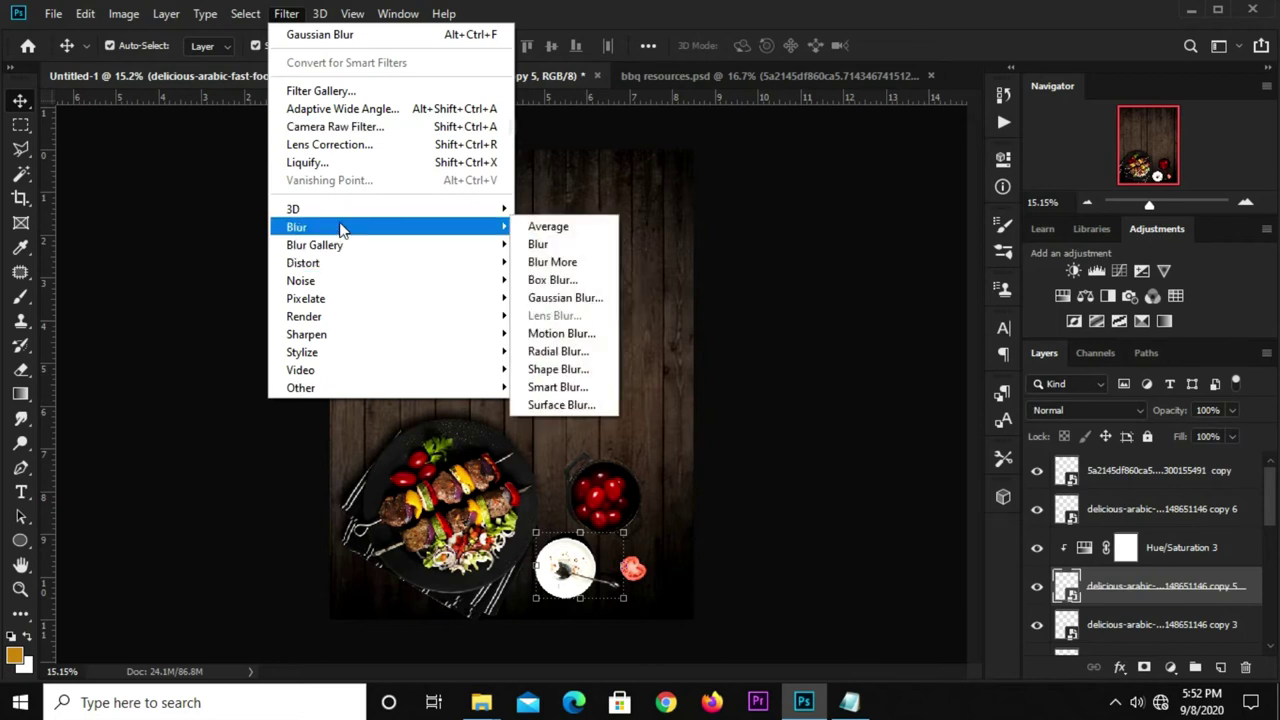
click(565, 298)
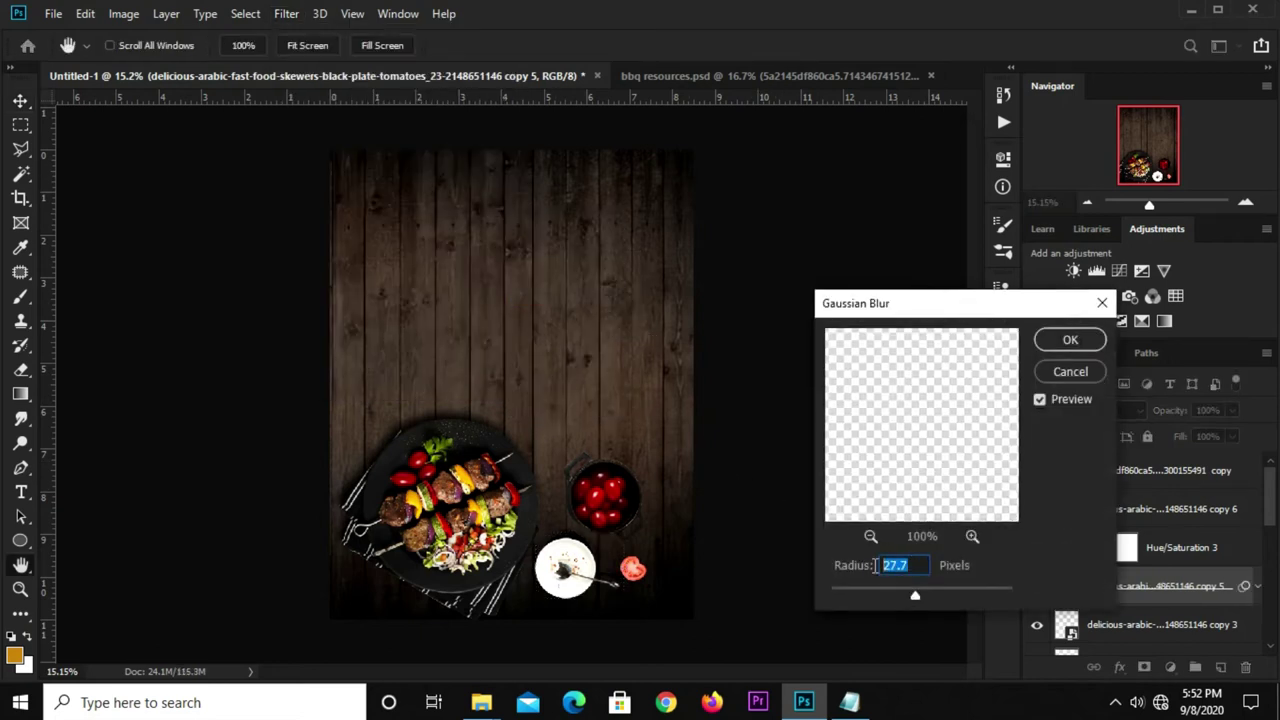
click(1068, 340)
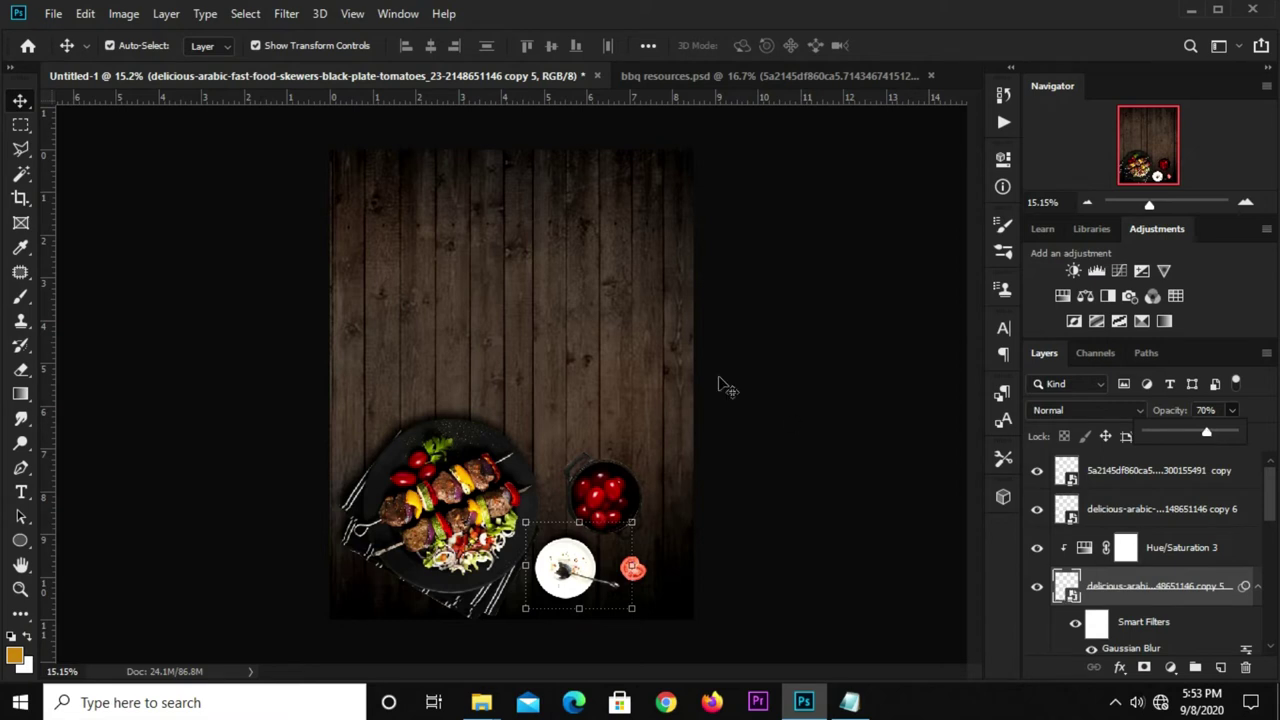
click(615, 500)
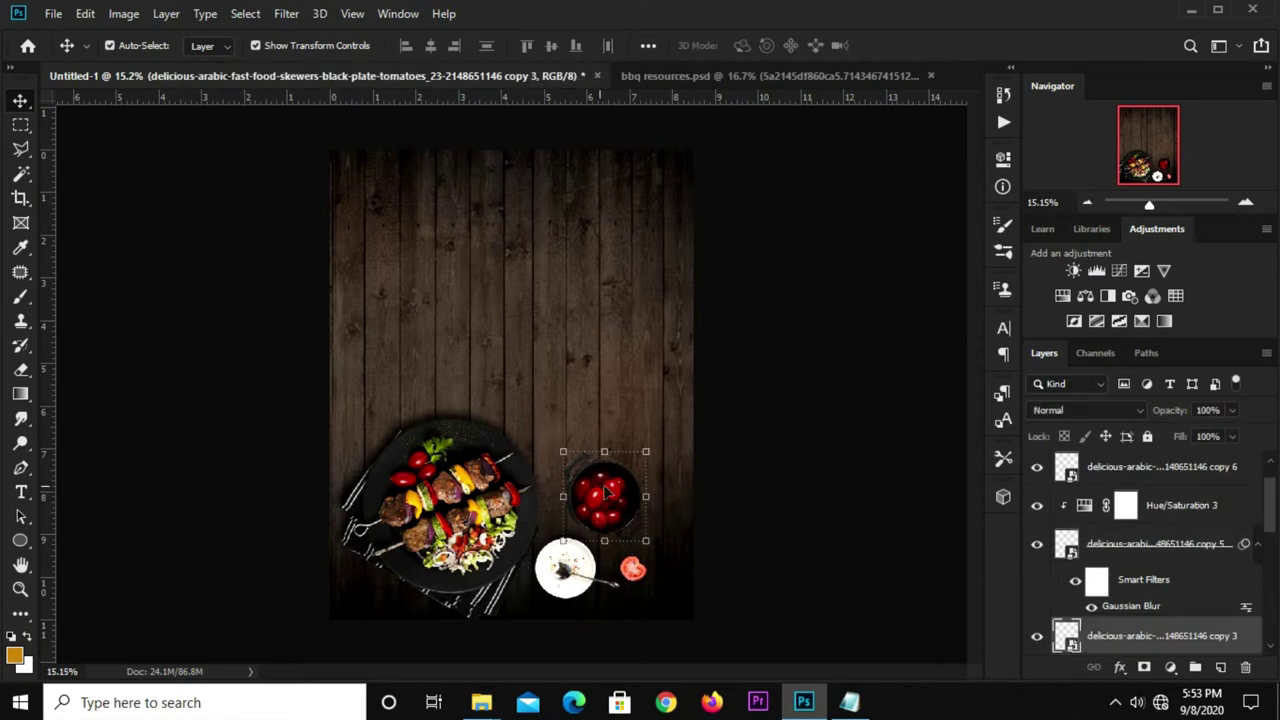
- Duplicate the tomato bowl layer and select the lower copy
drag(663, 520, 679, 483)
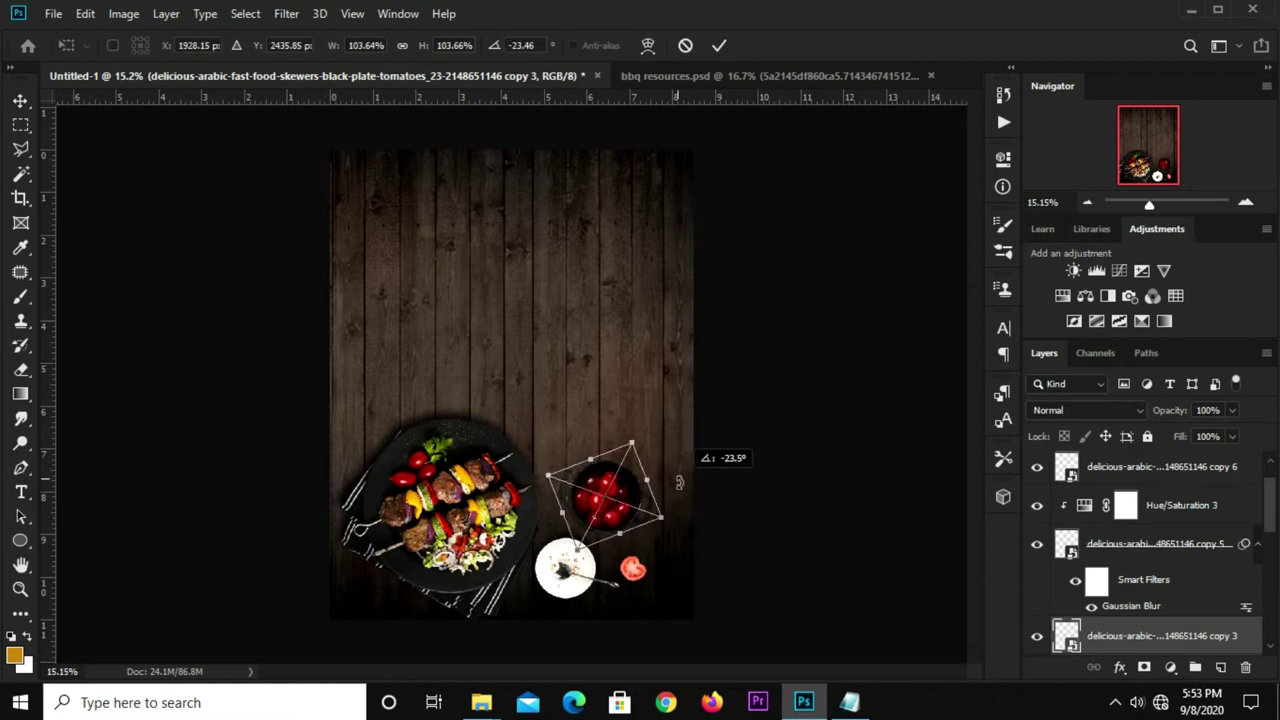
key(Escape)
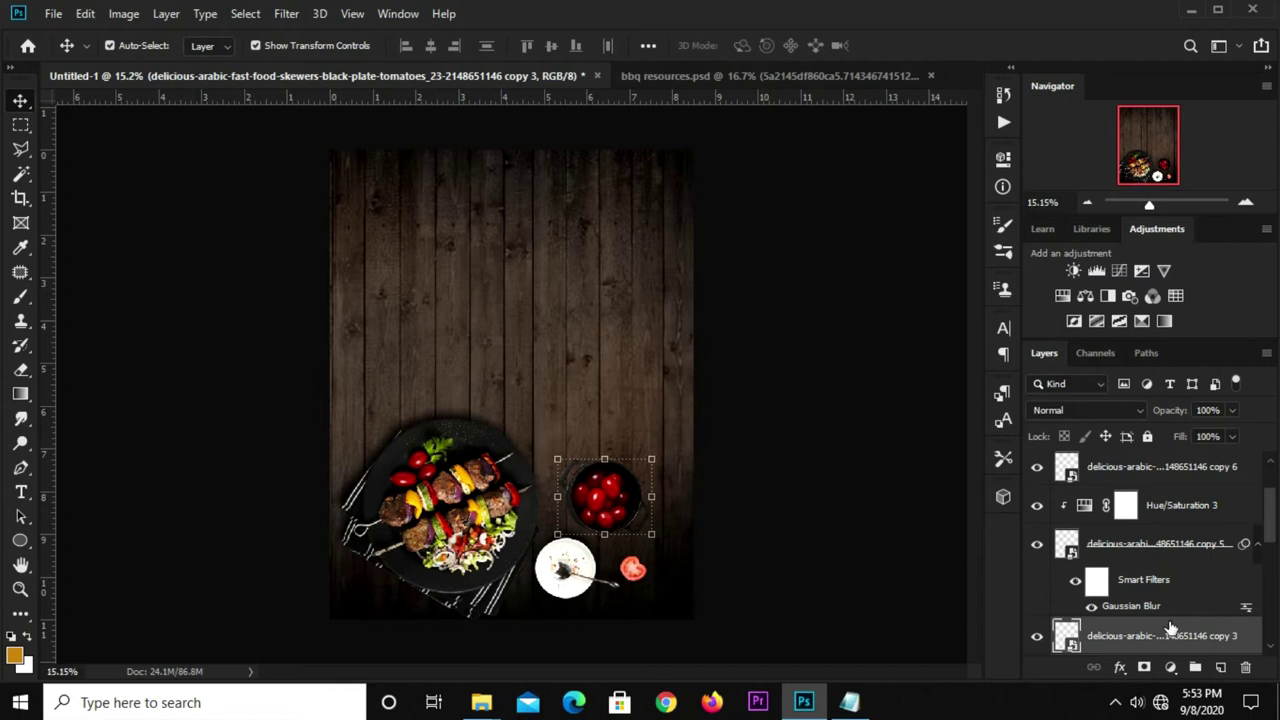
scroll(1170, 627, down, 2)
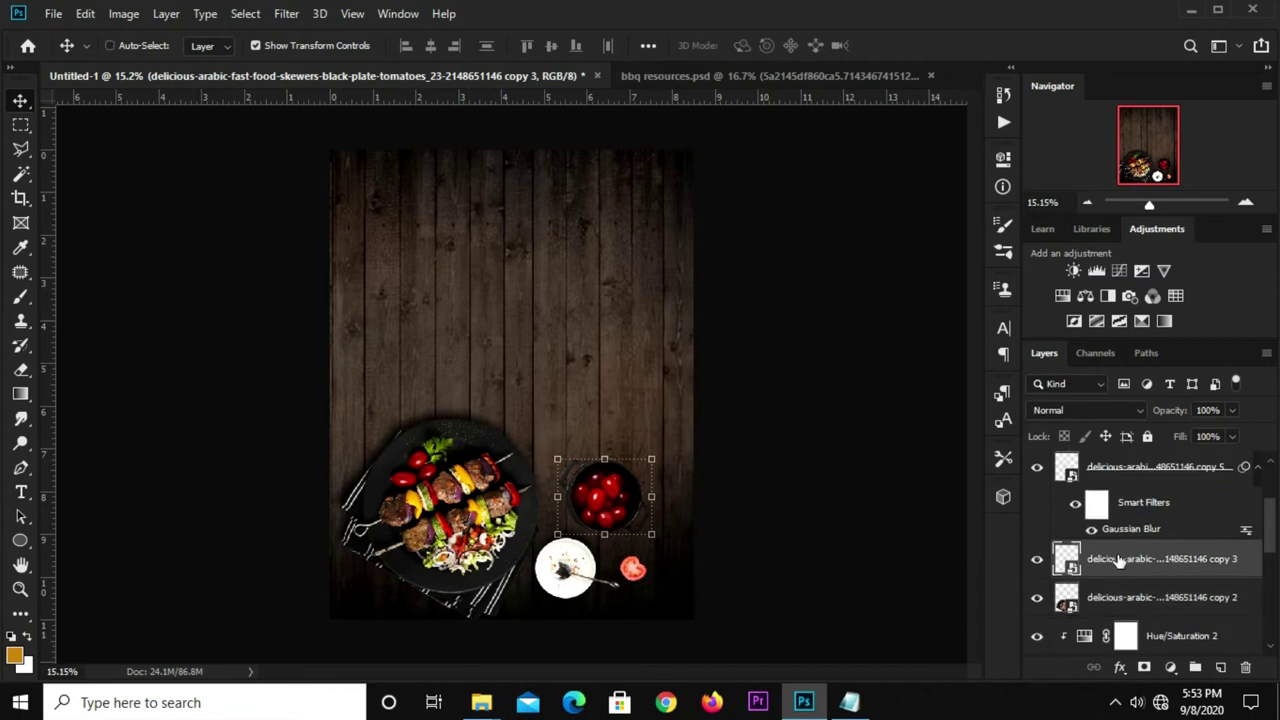
key(ctrl+j)
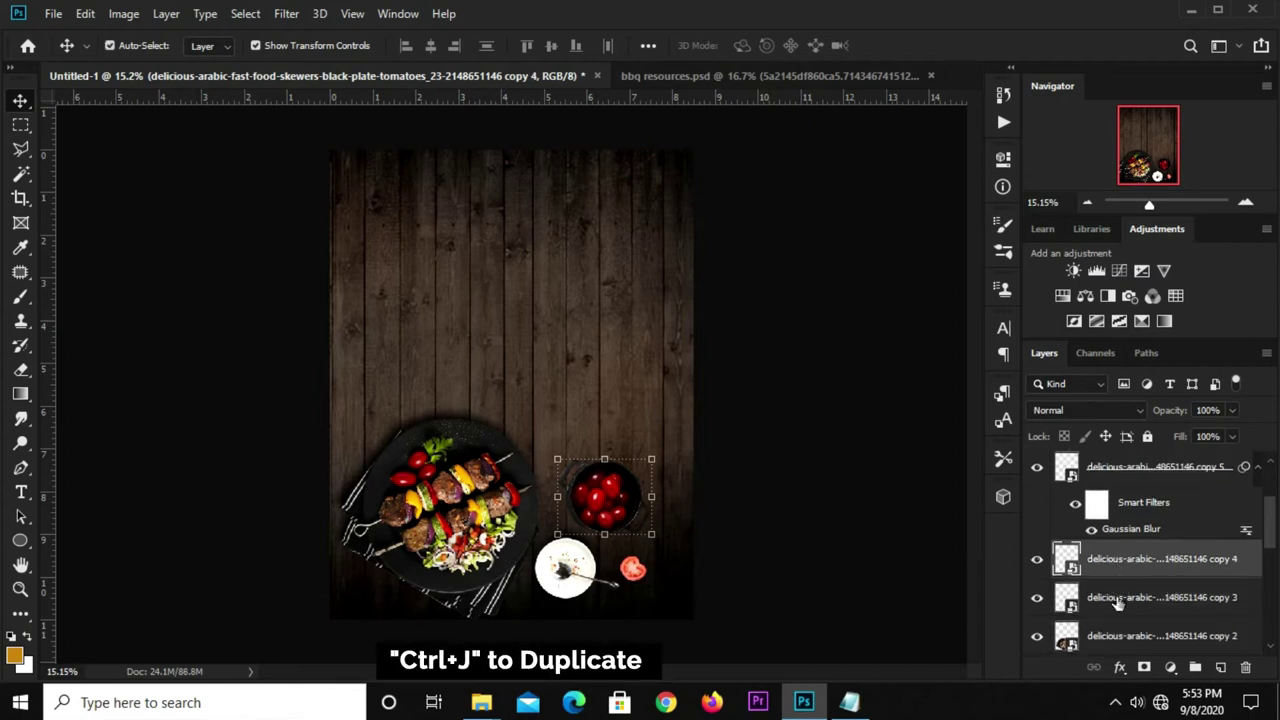
click(1118, 600)
- Add a Hue/Saturation at Lightness -100 clipped to the lower tomato bowl copy
click(1174, 669)
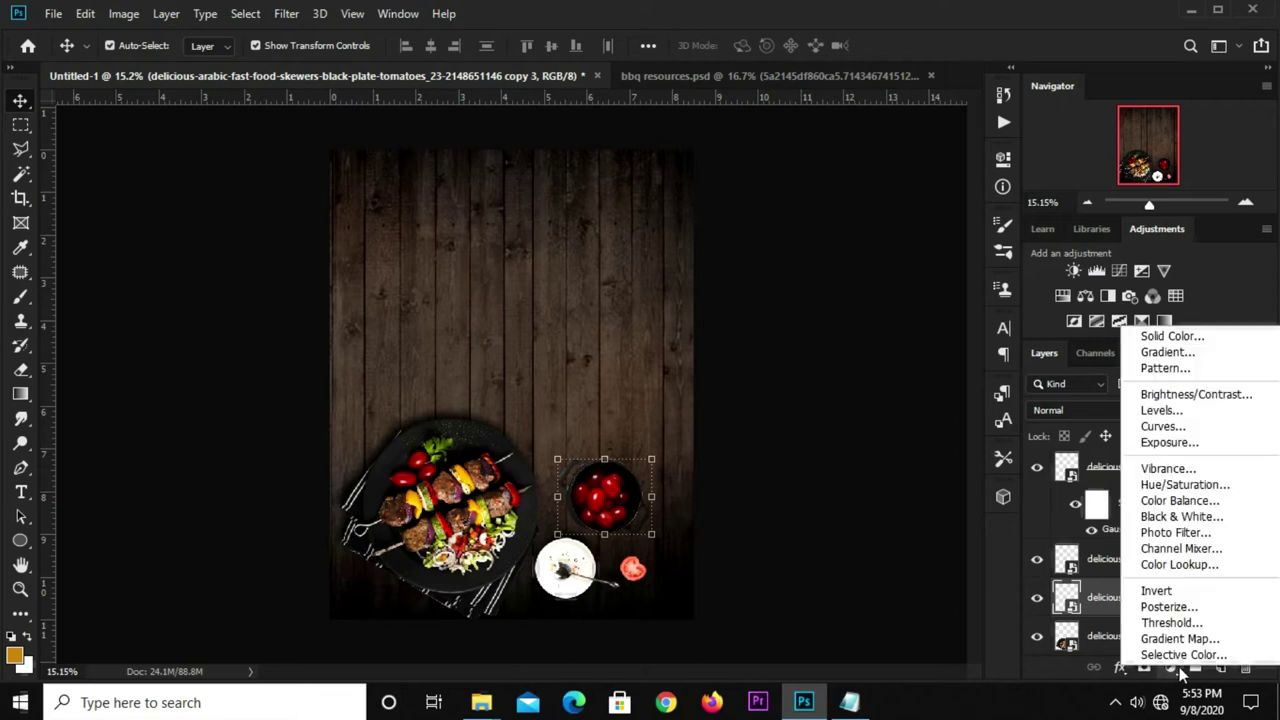
click(1185, 487)
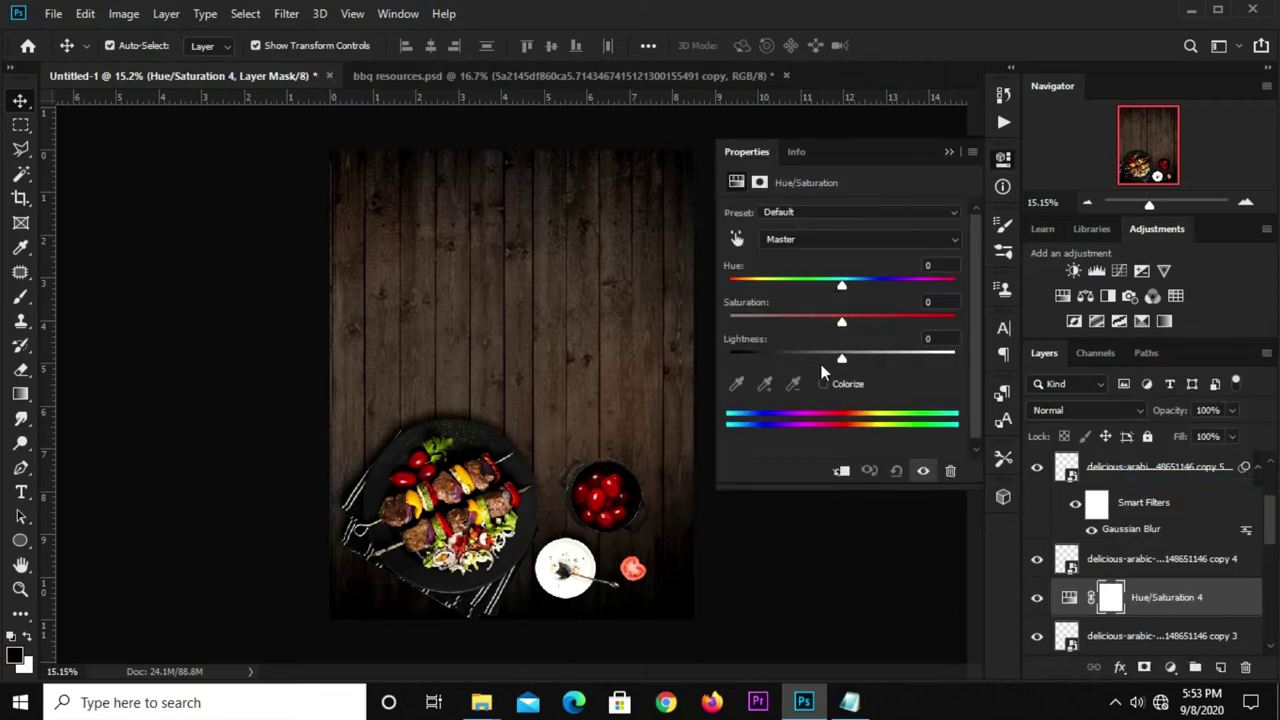
drag(809, 356, 718, 356)
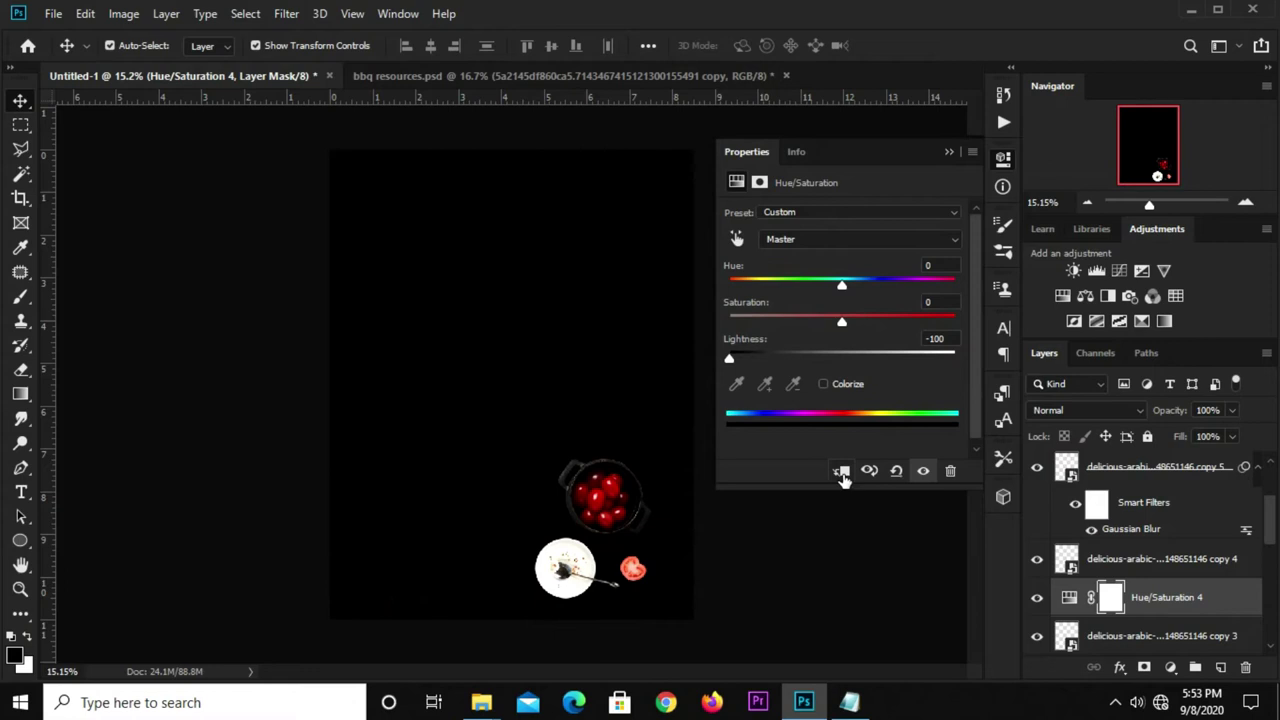
click(841, 470)
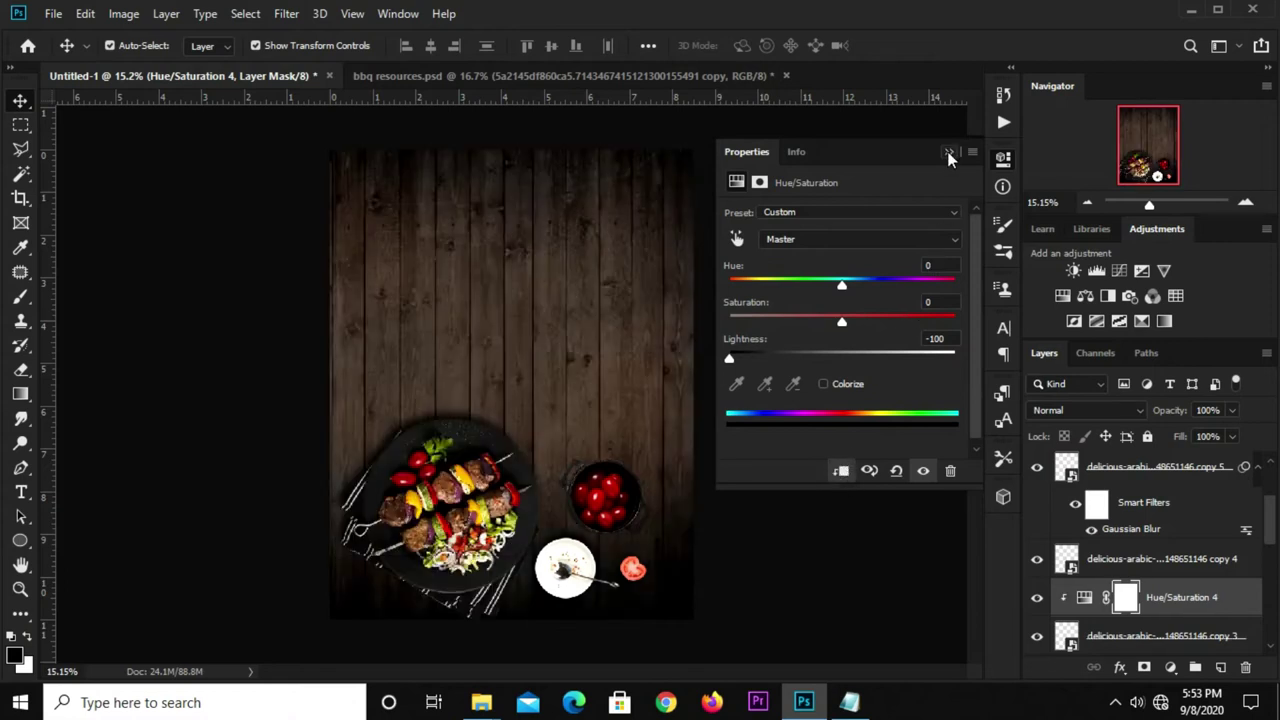
click(949, 154)
scroll(1145, 560, down, 1)
click(1145, 565)
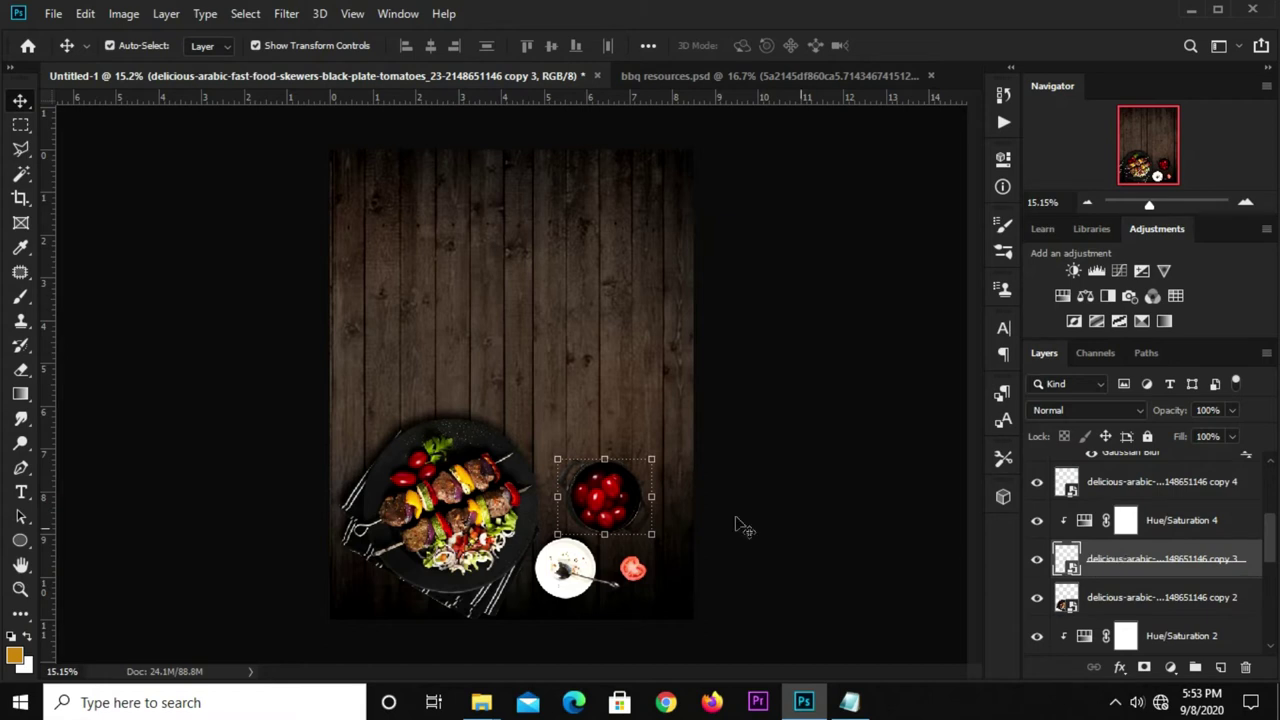
- Rotate slightly and distort the black tomato bowl copy into a shadow shape
drag(597, 447, 592, 449)
right_click(593, 495)
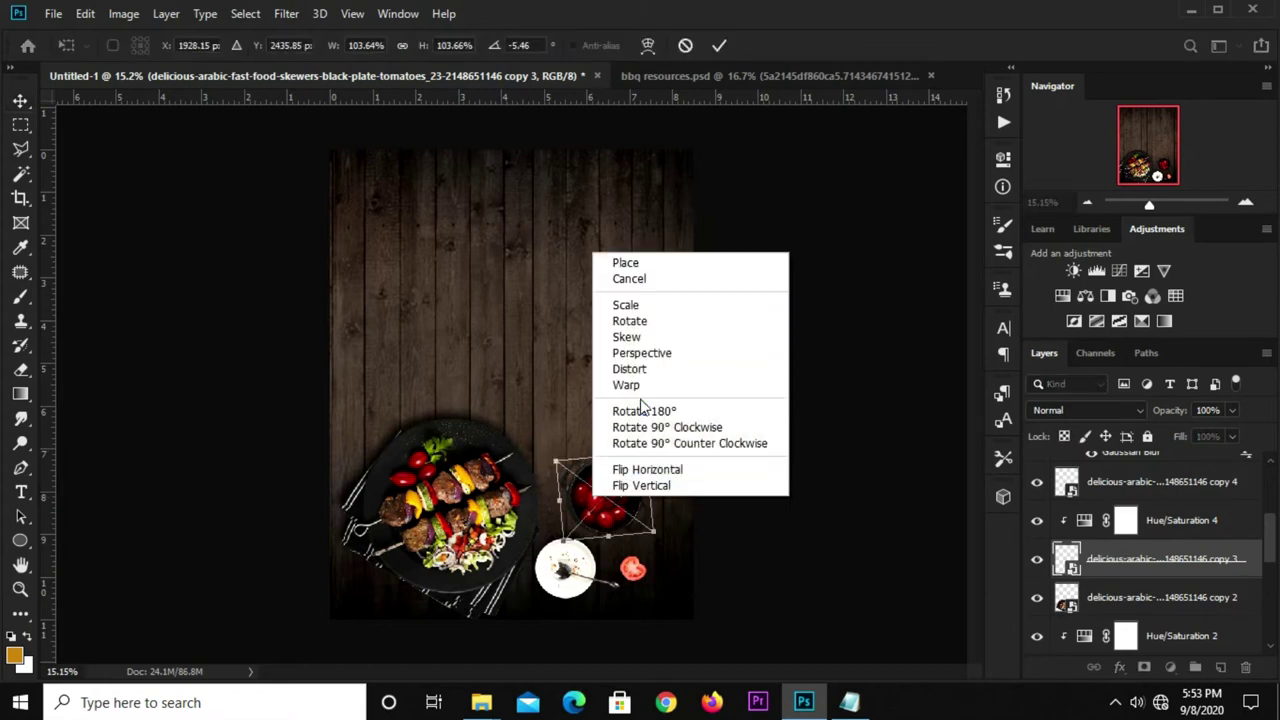
click(640, 369)
drag(603, 498, 609, 492)
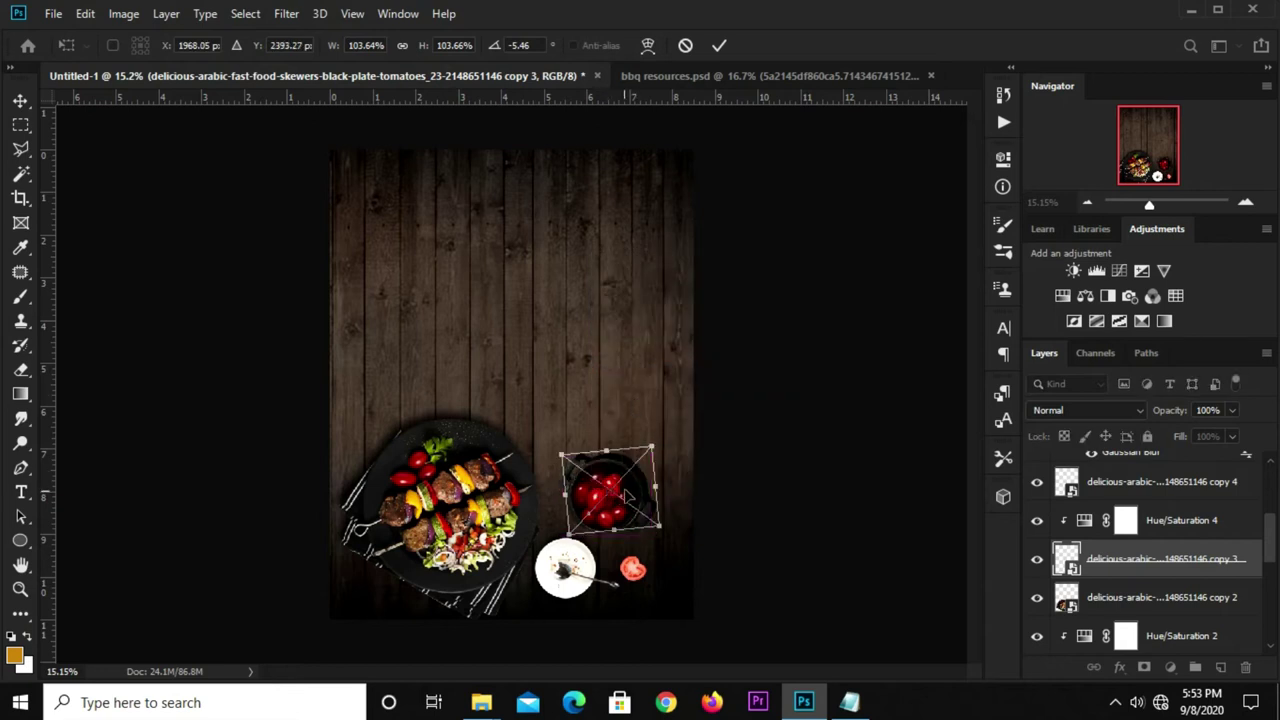
click(719, 45)
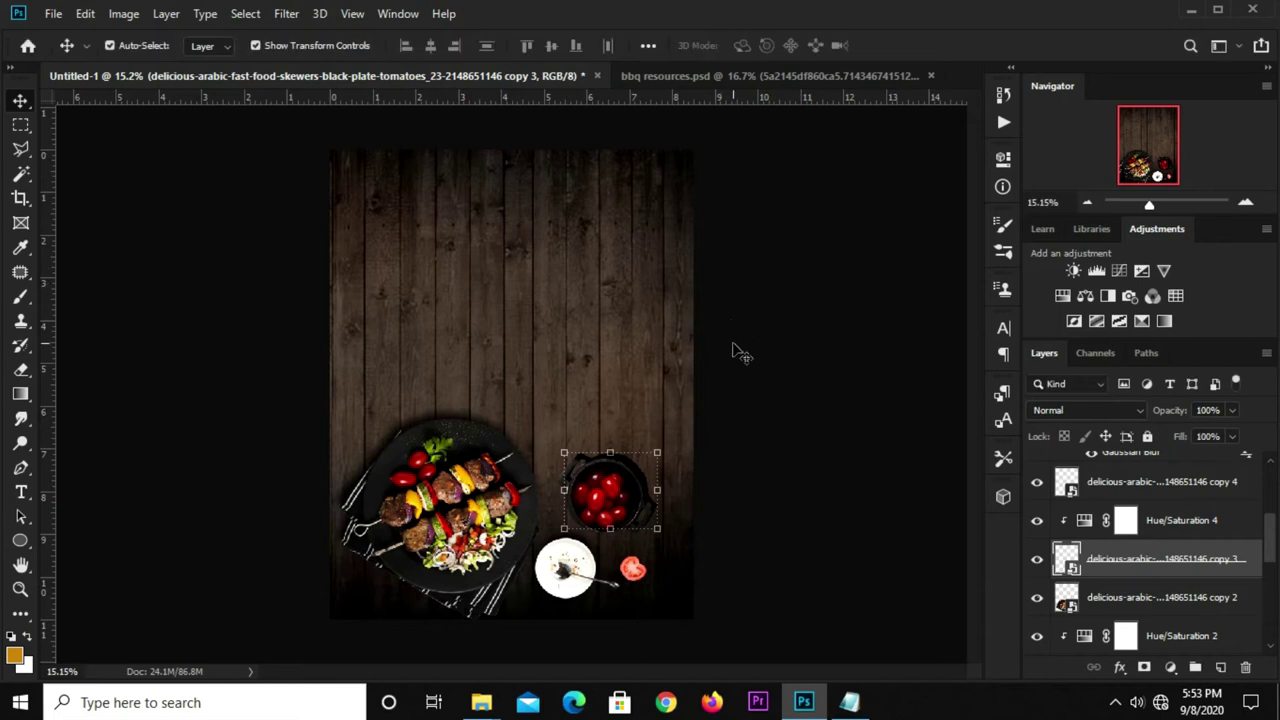
- Blur the tomato bowl shadow 27.7 px with Gaussian Blur and set opacity to 71%
click(286, 13)
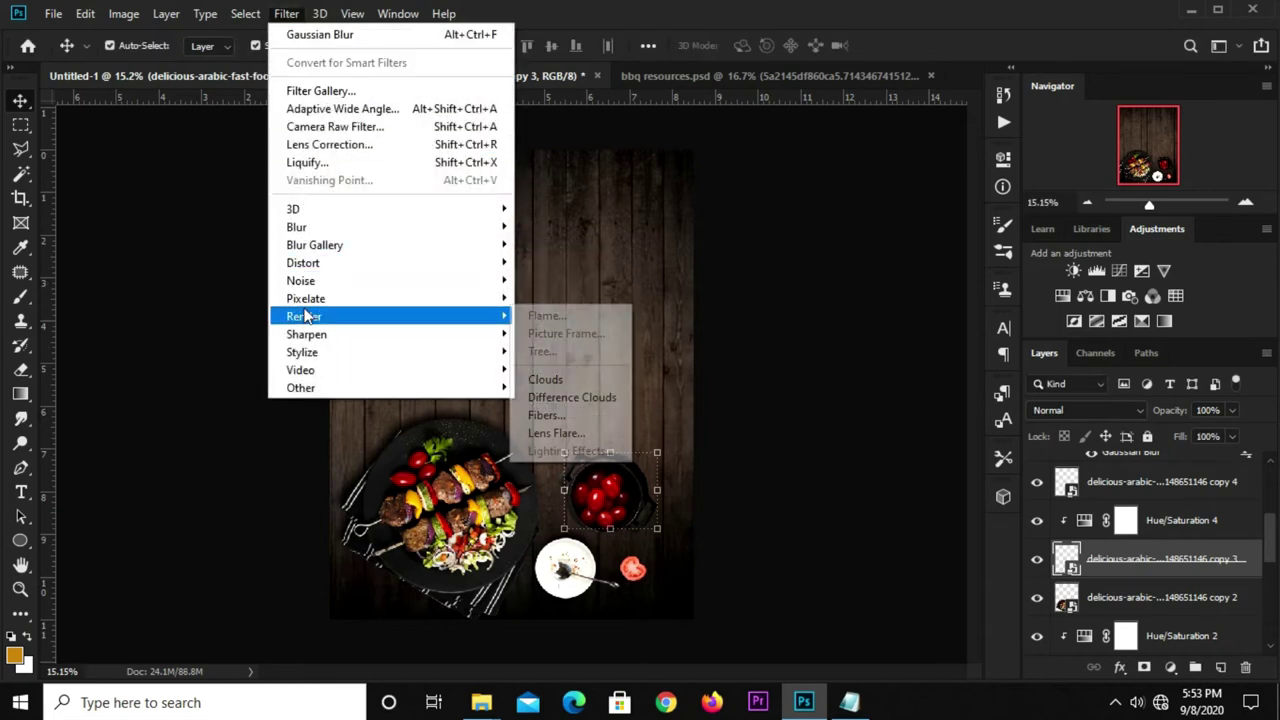
mouse_move(297, 227)
click(539, 299)
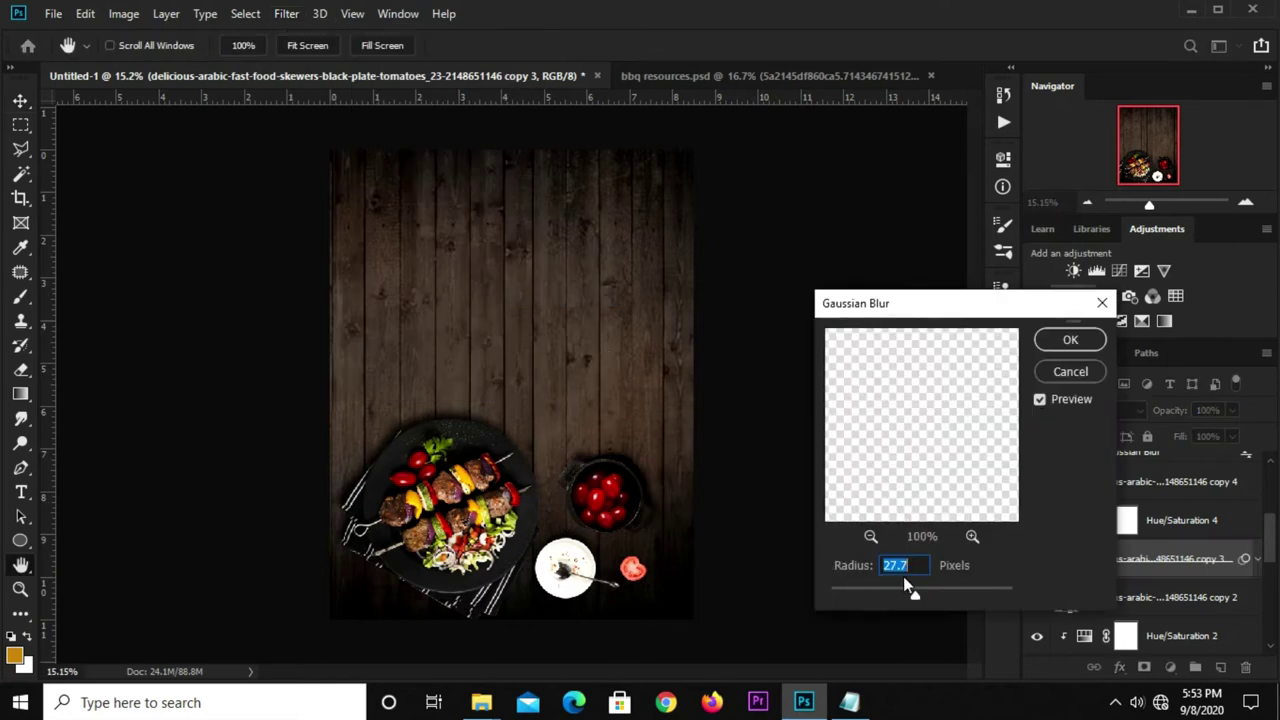
click(1060, 341)
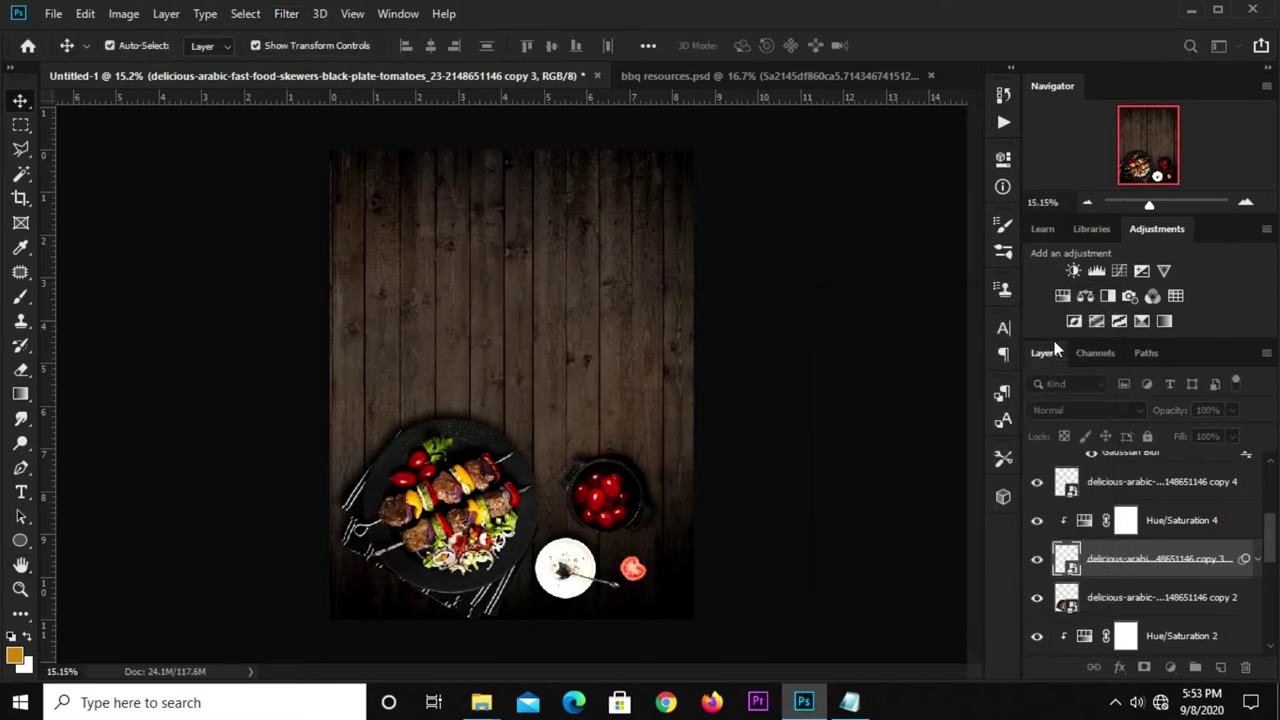
click(1232, 410)
drag(1222, 433, 1200, 437)
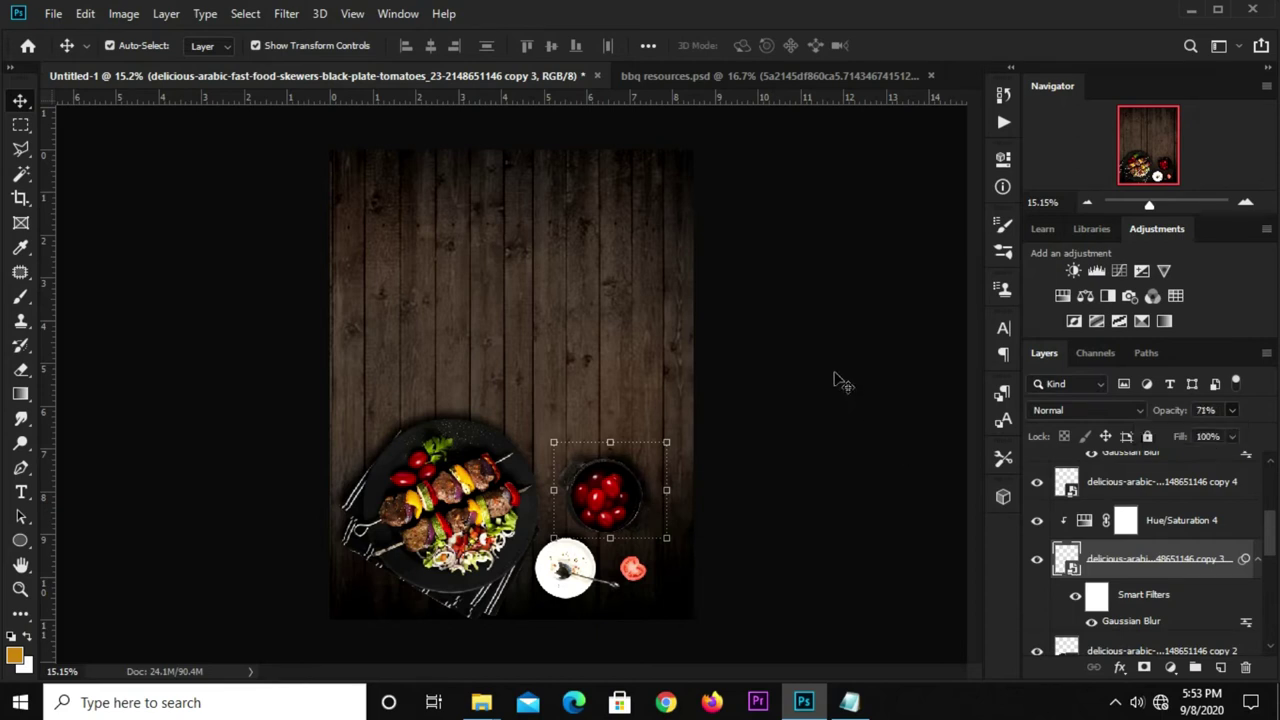
click(797, 441)
- Add a new empty Layer 1 positioned below the tomato slice layer
click(632, 568)
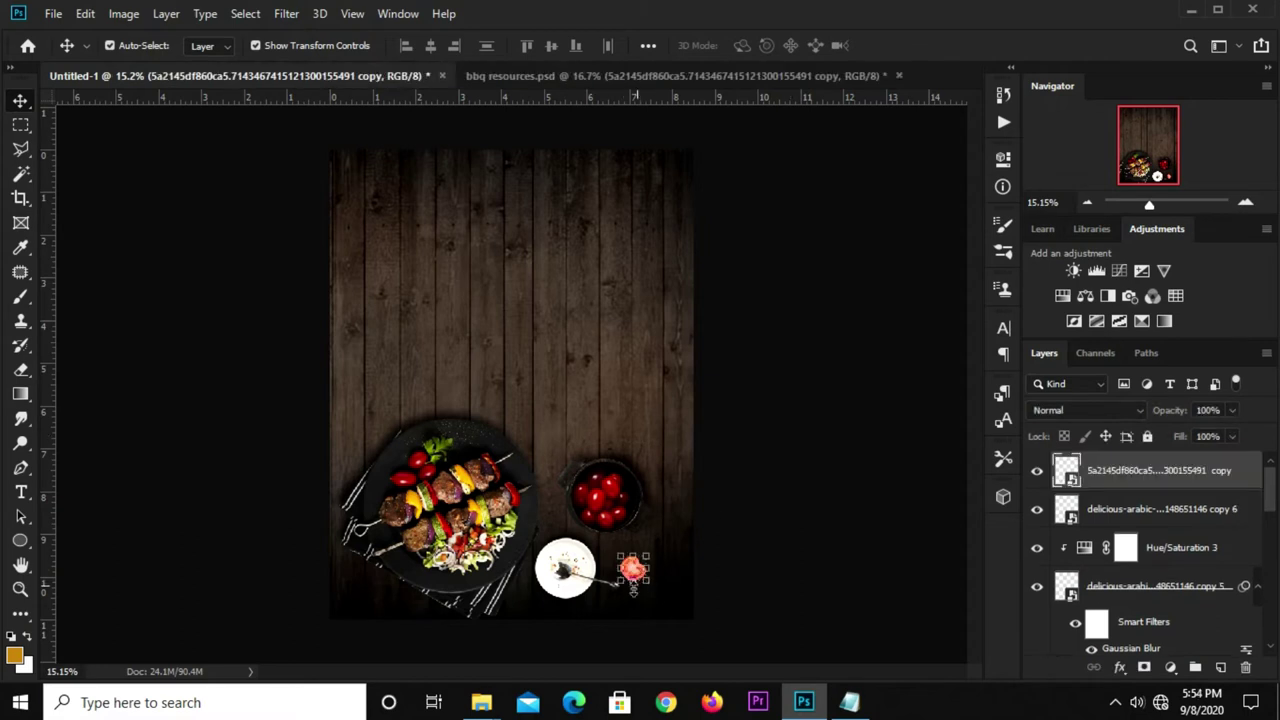
key(ctrl+plus)
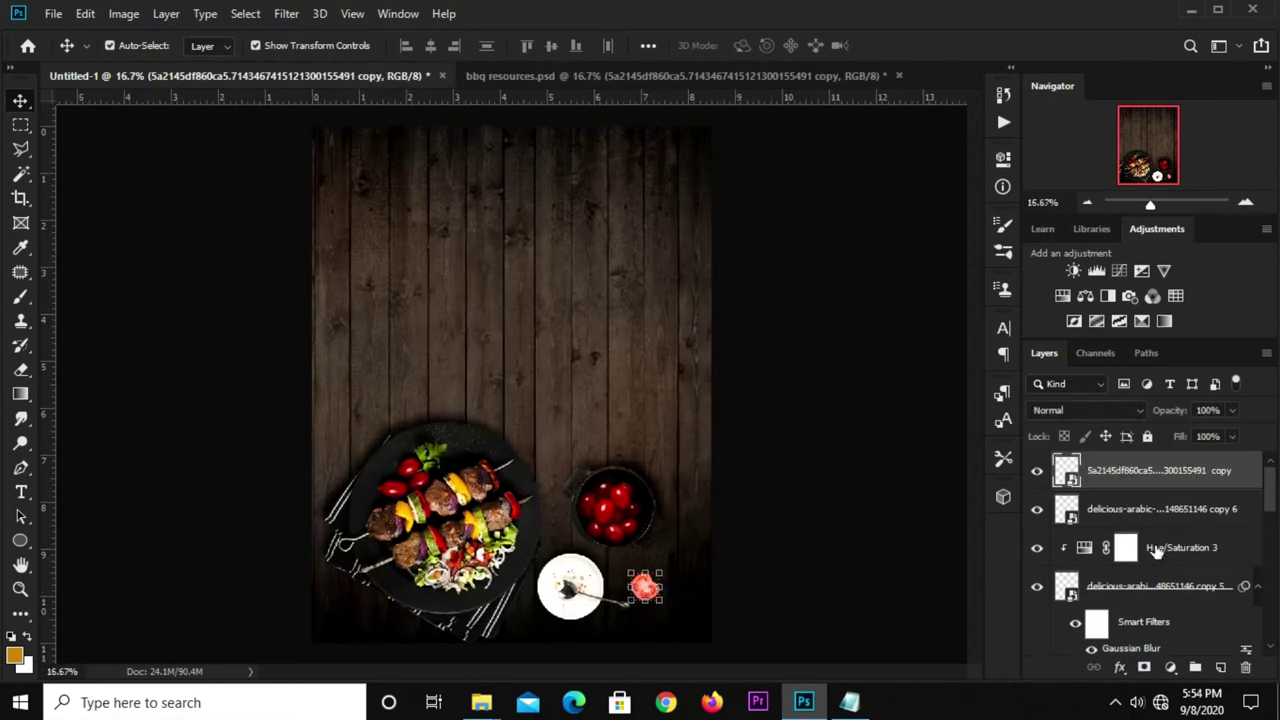
click(1220, 667)
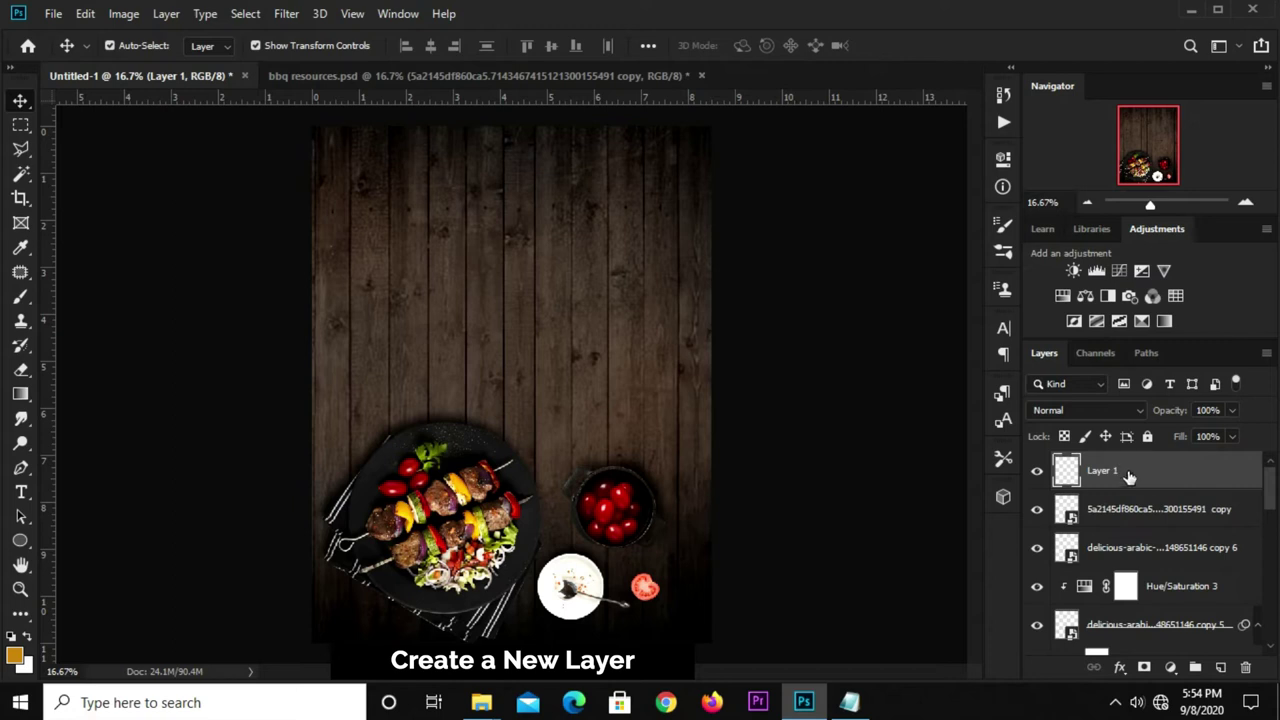
drag(1128, 477, 1015, 544)
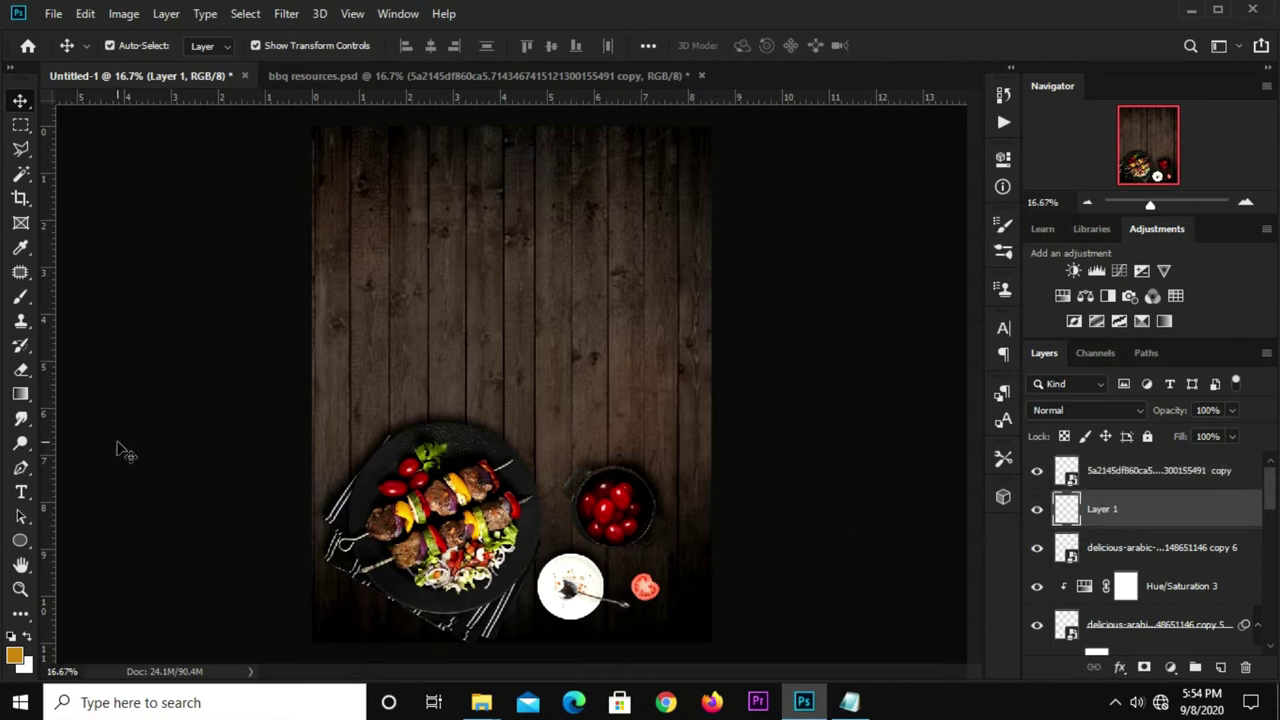
- Paint black with the Brush at 100% opacity around the tomato slice on Layer 1
click(21, 297)
click(100, 297)
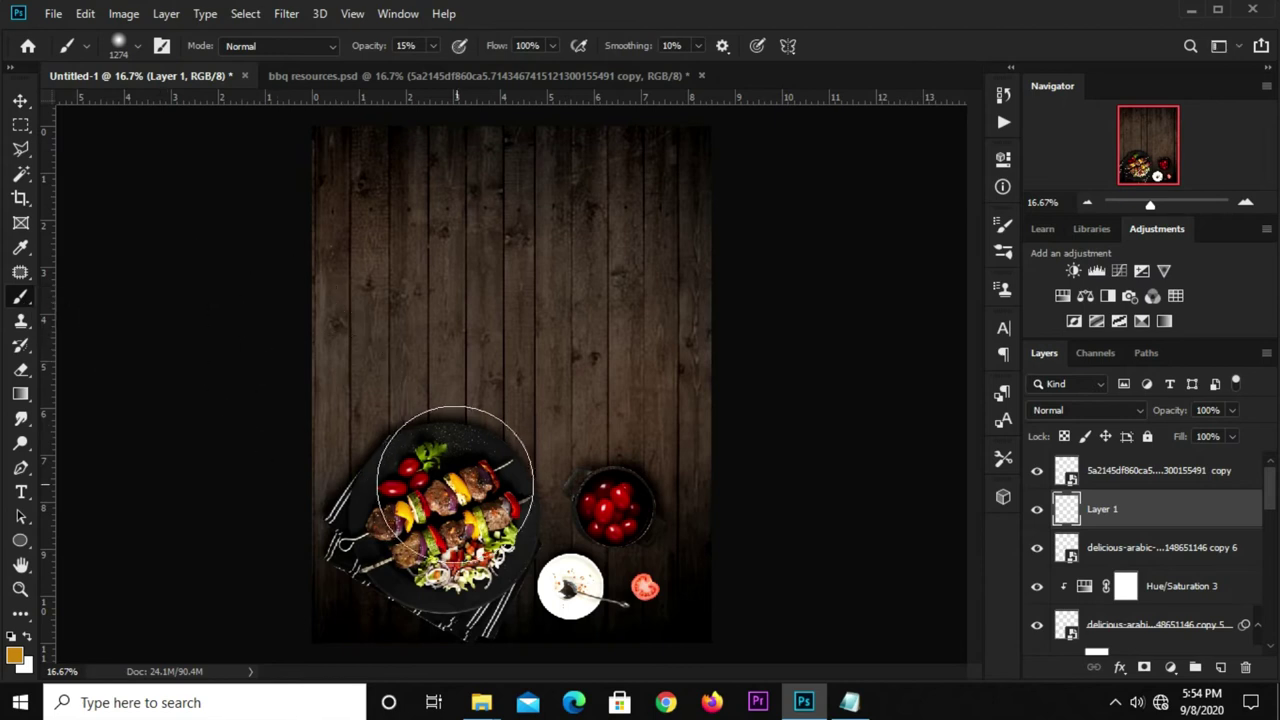
click(11, 636)
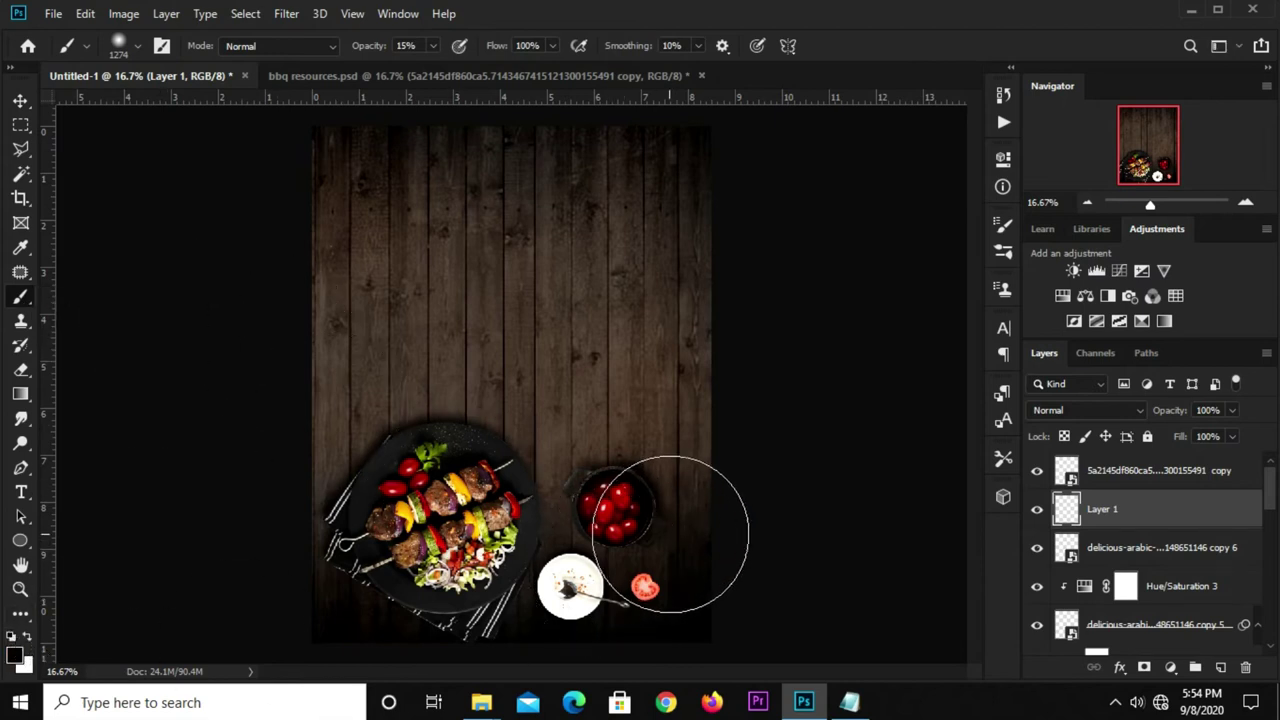
key(bracketleft)
key(bracketleft)
key(bracketleft)
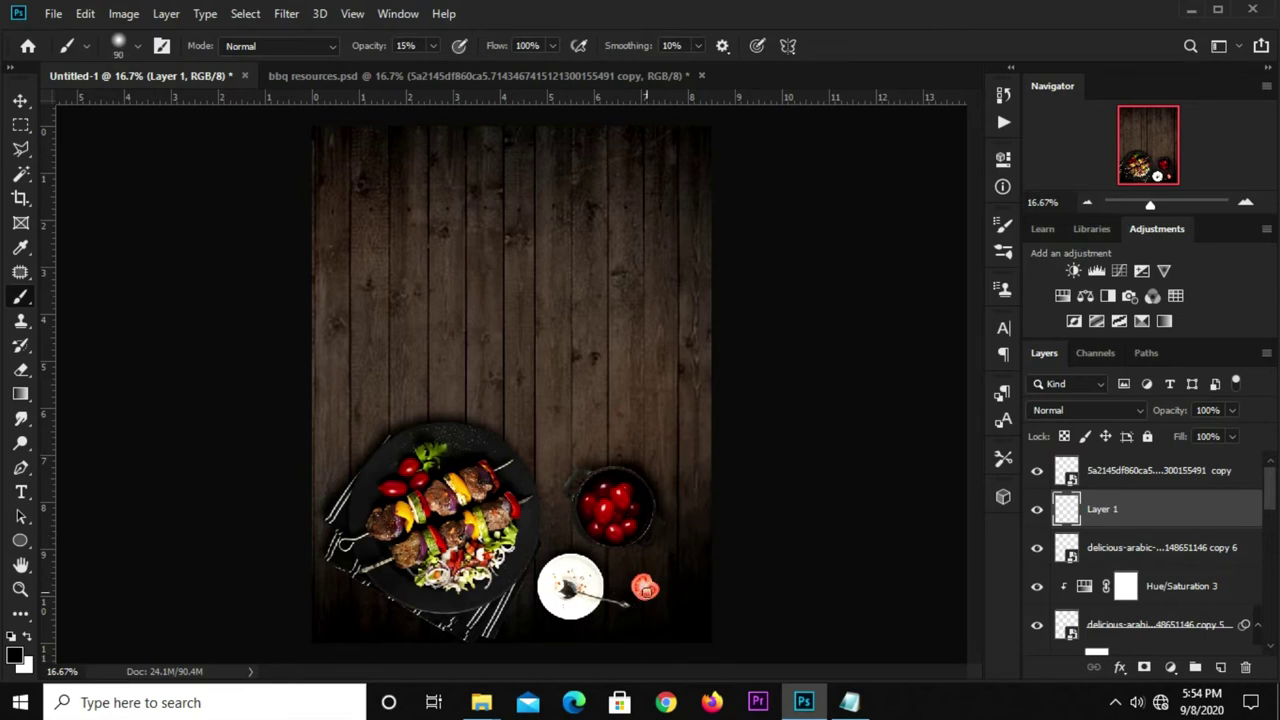
key(bracketright)
key(bracketright)
key(bracketright)
key(bracketright)
key(bracketright)
key(bracketleft)
key(bracketleft)
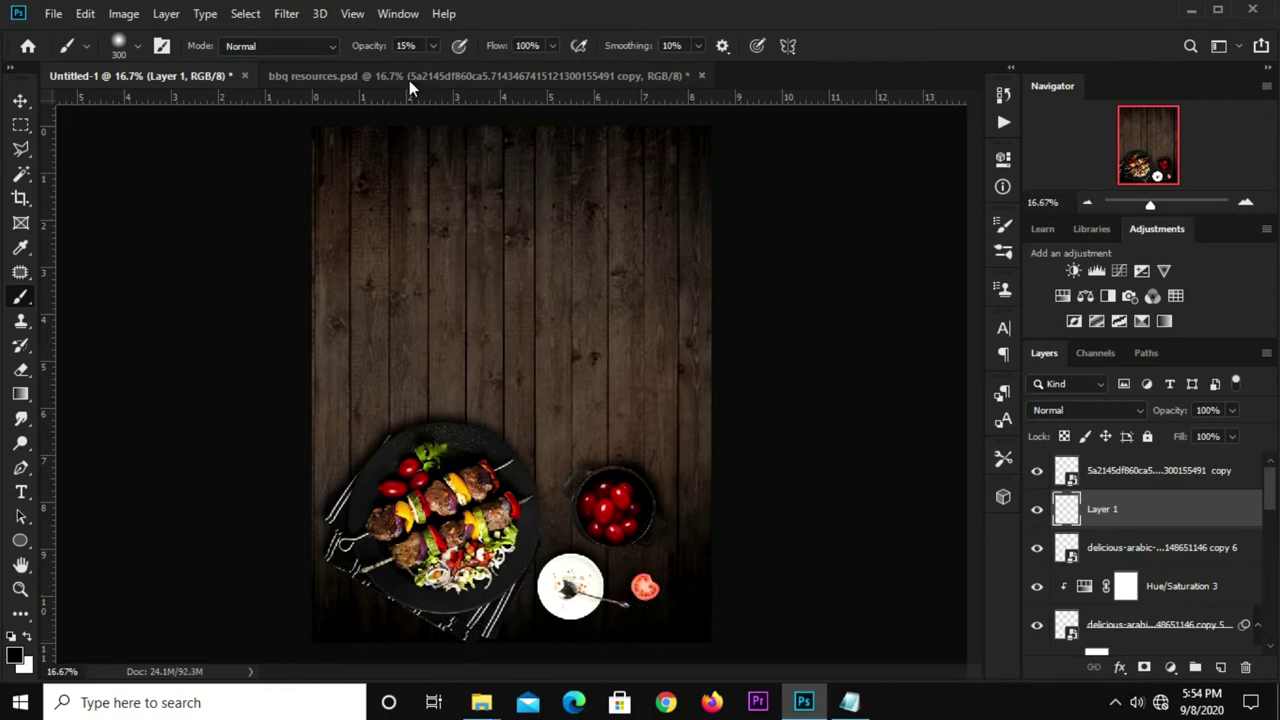
click(432, 45)
drag(433, 67, 522, 84)
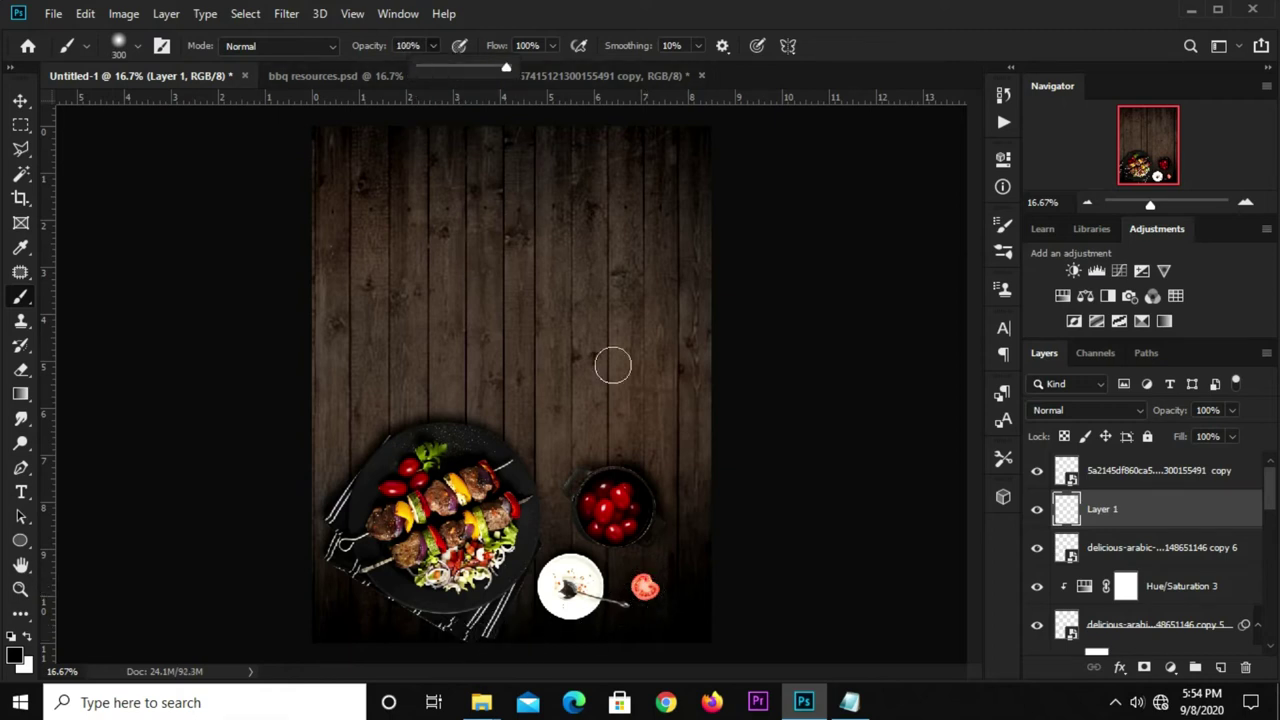
drag(638, 584, 646, 588)
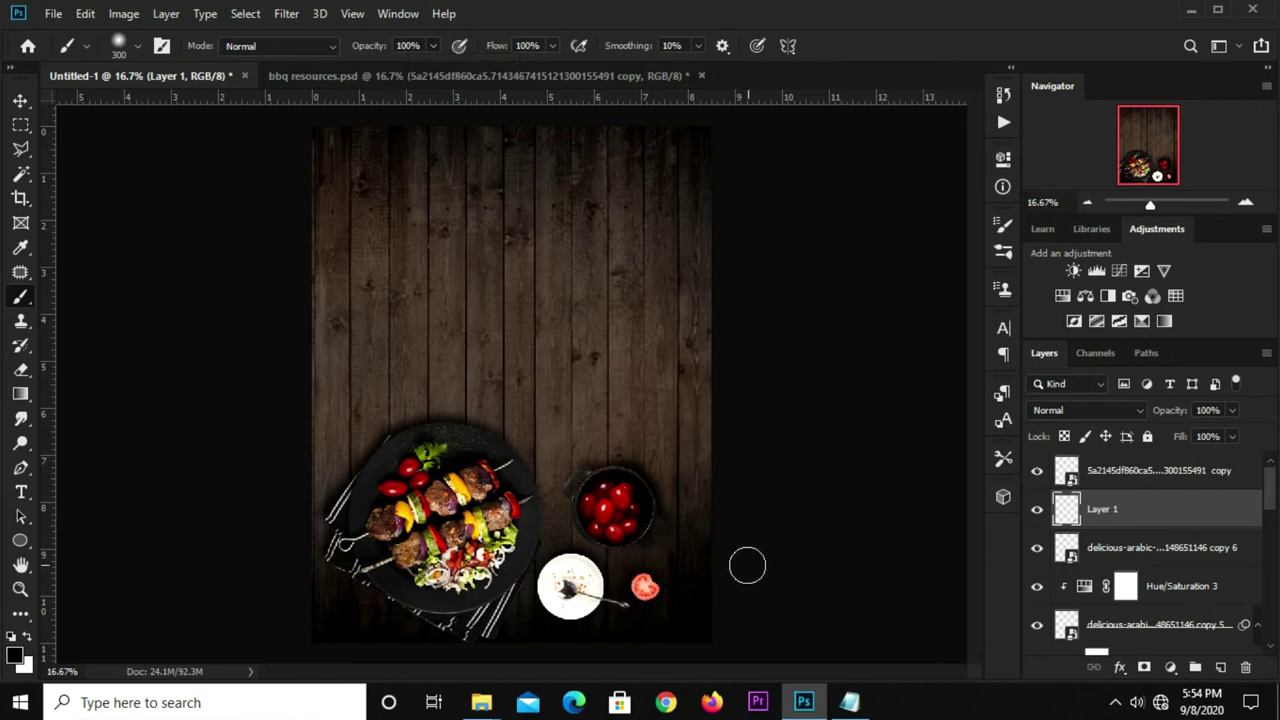
key(v)
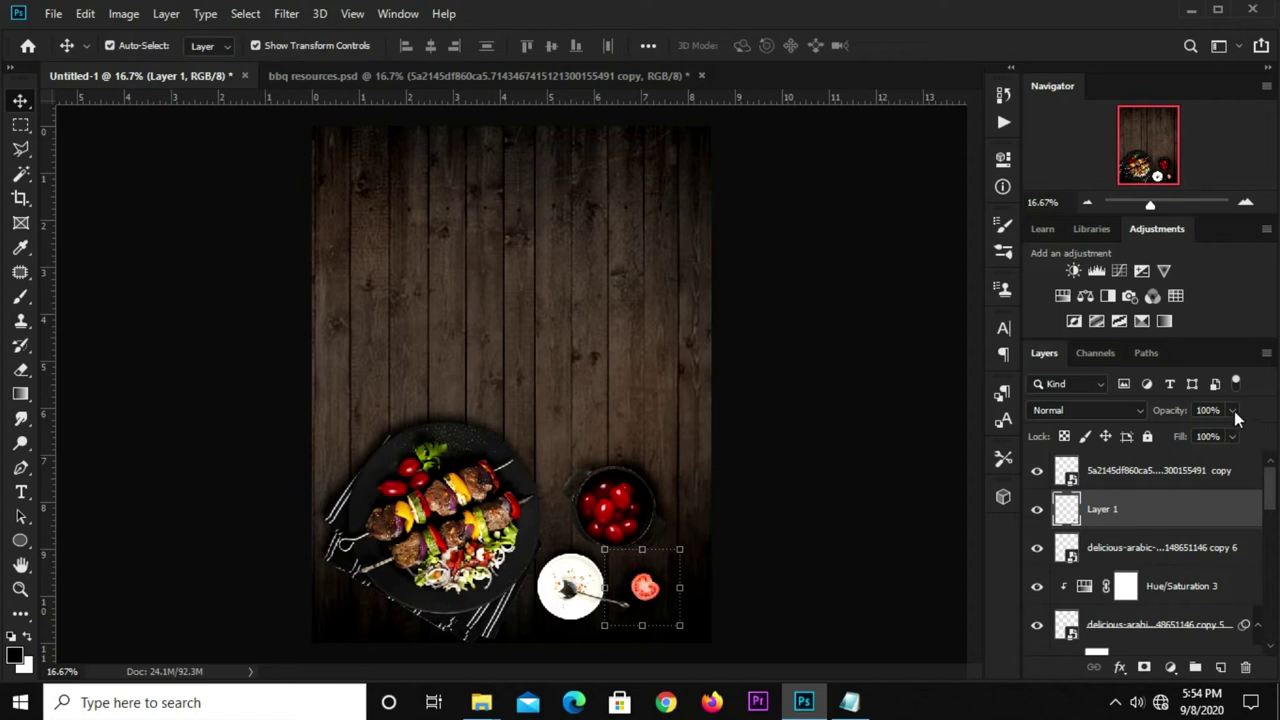
- Group the tomato slice with its shadow layer into Group 1
click(810, 482)
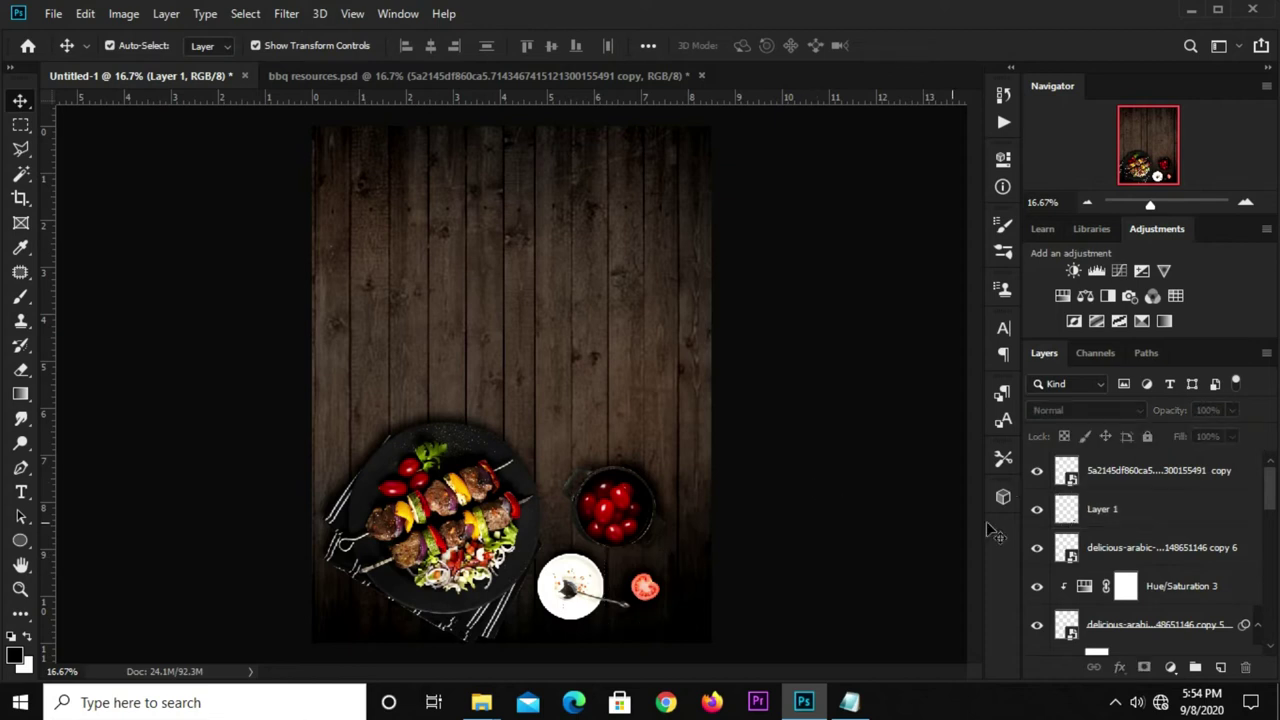
click(1137, 512)
key(alt+shift+bracketright)
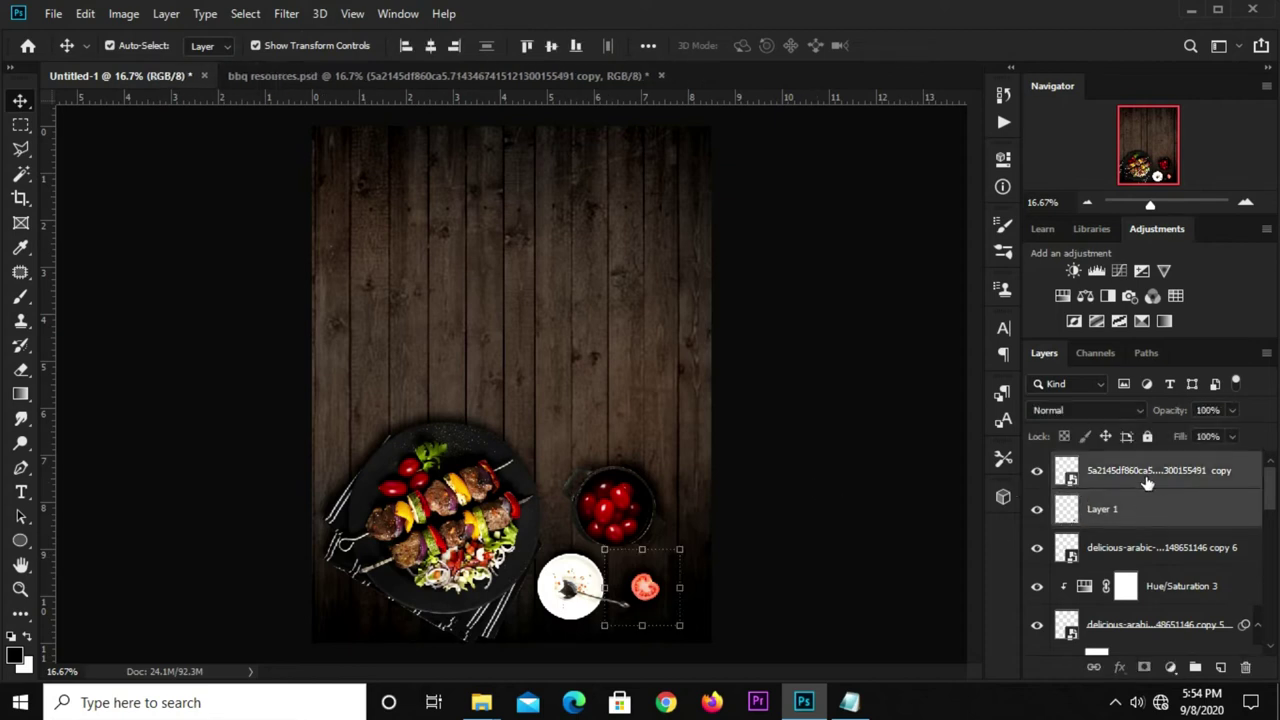
key(ctrl+g)
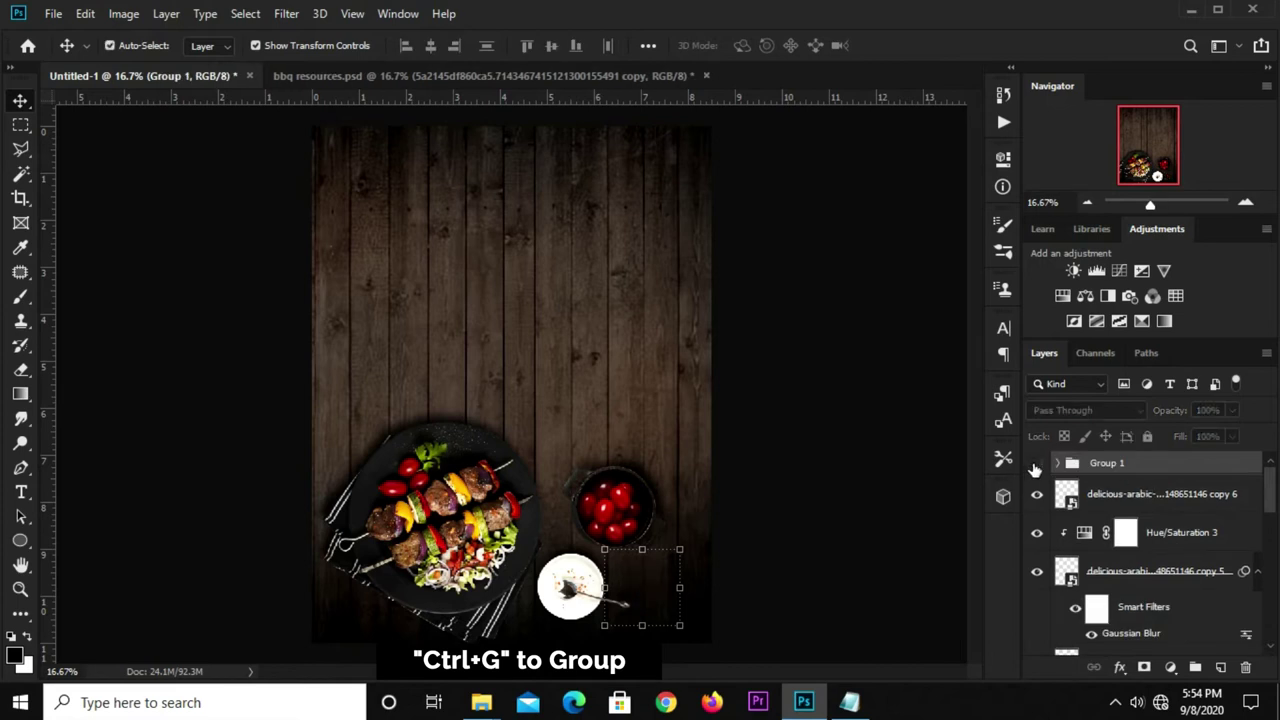
- Duplicate Group 1, move the copy up and right, and rotate it about 84°
key(ctrl+j)
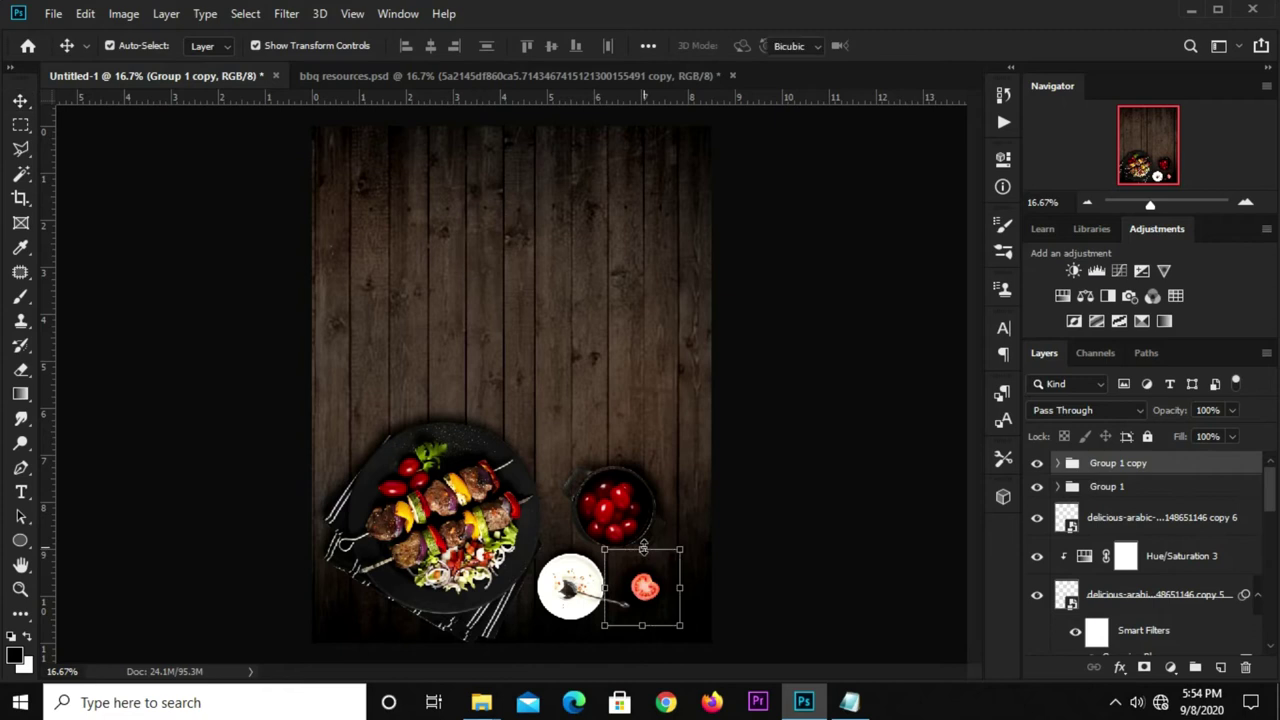
key(ctrl+t)
mouse_move(648, 593)
mouse_down()
mouse_move(685, 570)
mouse_move(683, 543)
mouse_up()
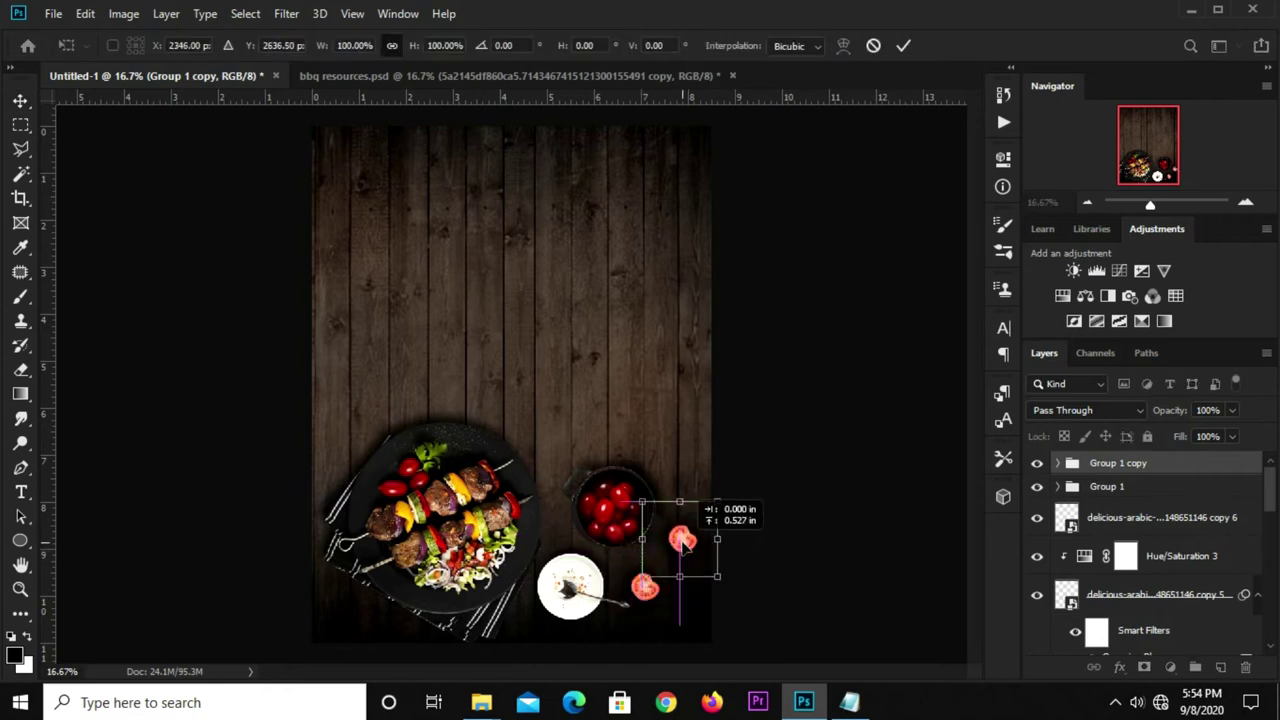
key(Return)
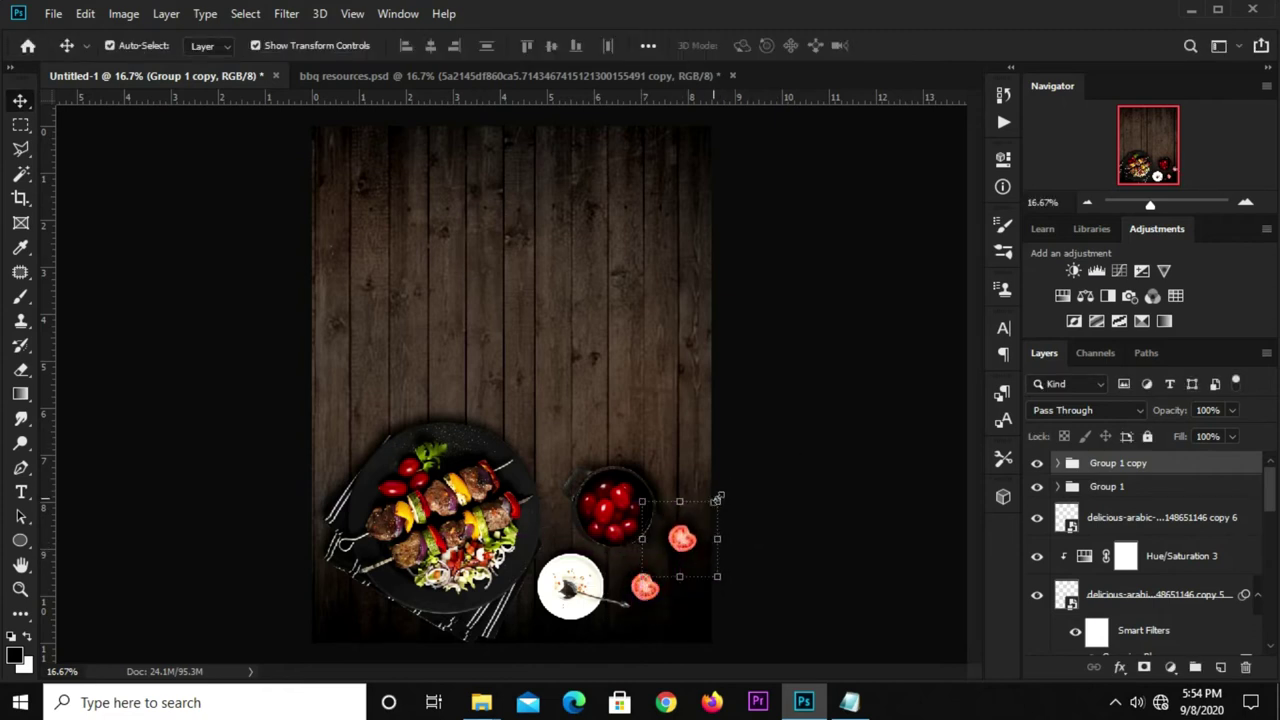
drag(733, 496, 728, 607)
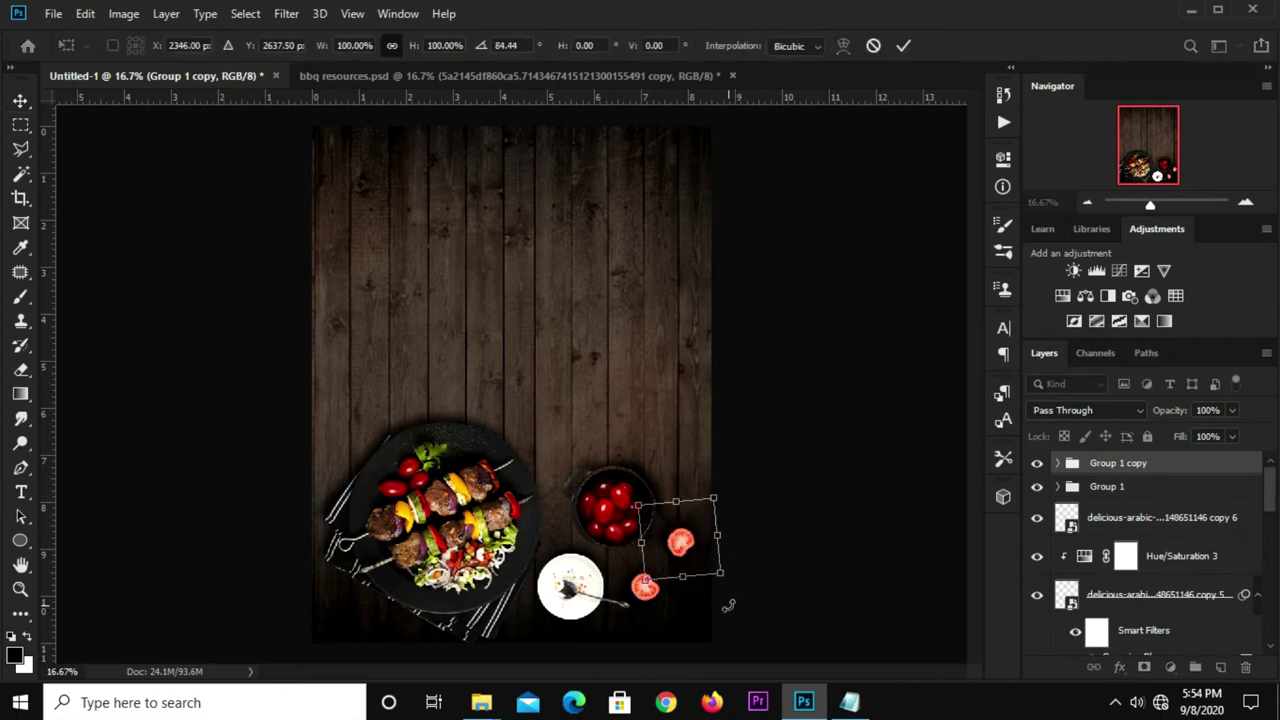
click(903, 45)
- Drag the onion copy from bbq resources.psd into the poster beside the tomatoes
click(819, 280)
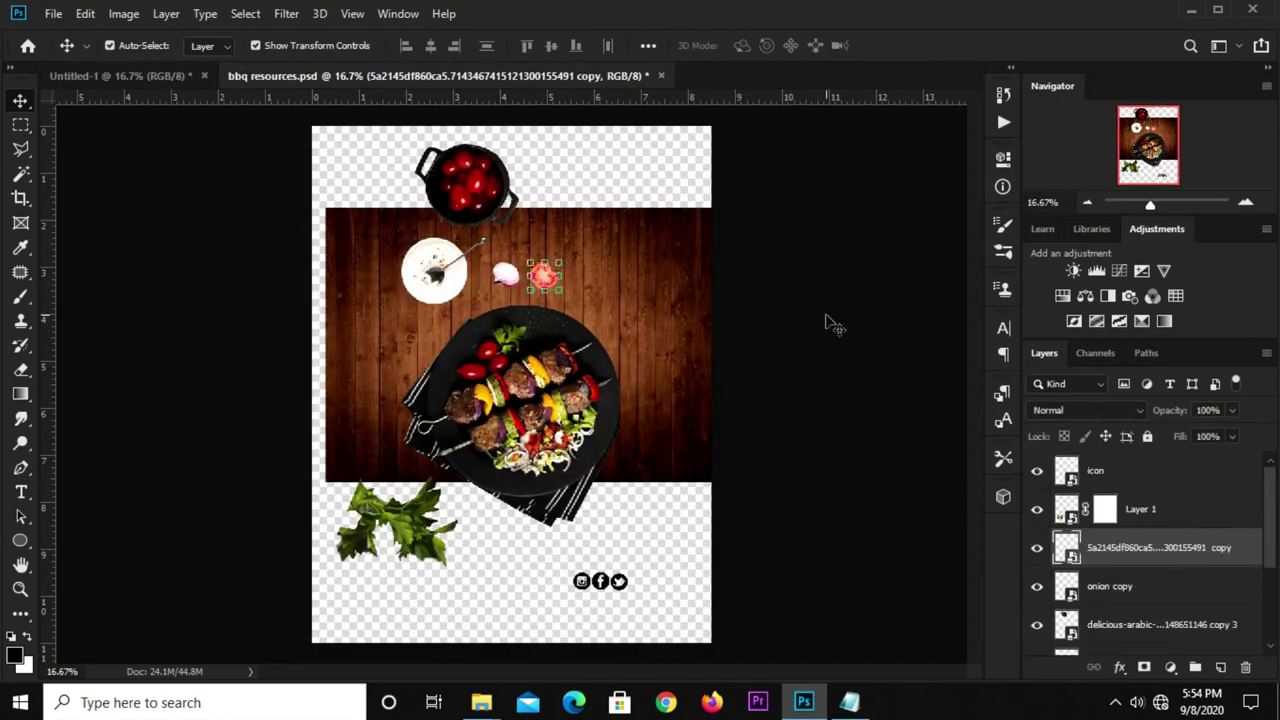
click(506, 280)
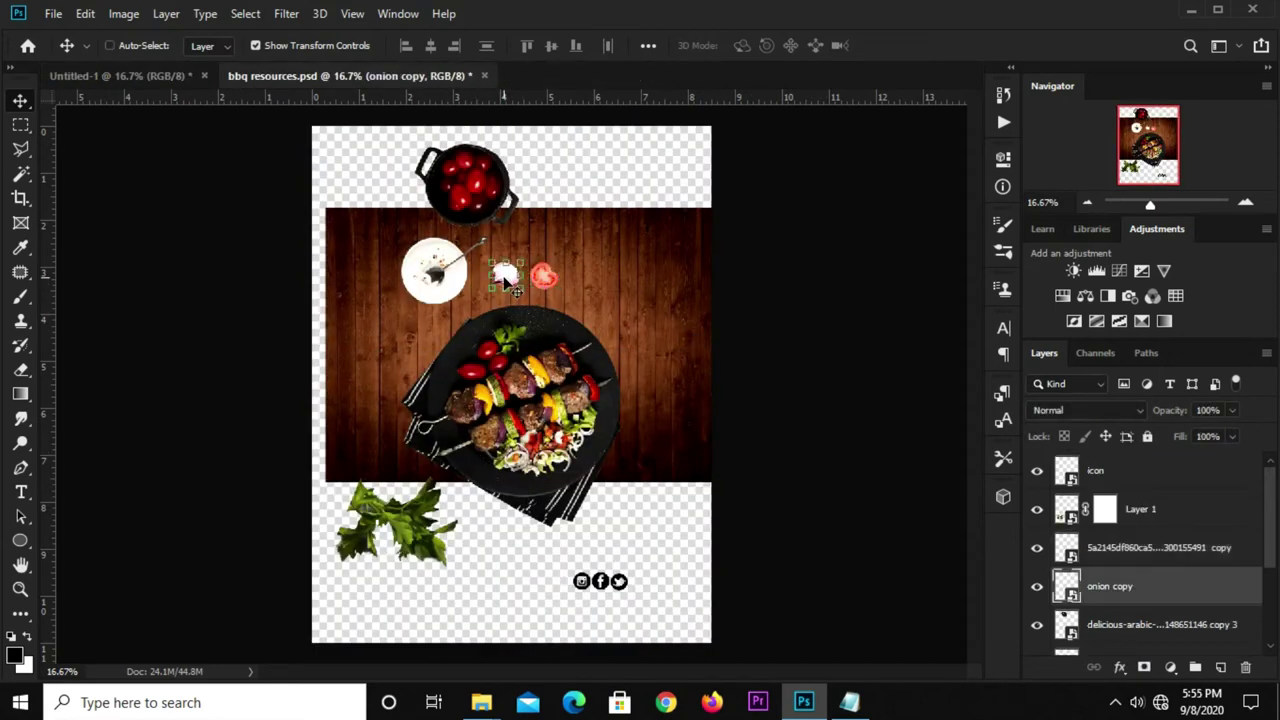
mouse_move(506, 280)
mouse_down()
mouse_move(640, 552)
mouse_move(510, 383)
mouse_move(689, 589)
mouse_up()
click(762, 606)
click(684, 586)
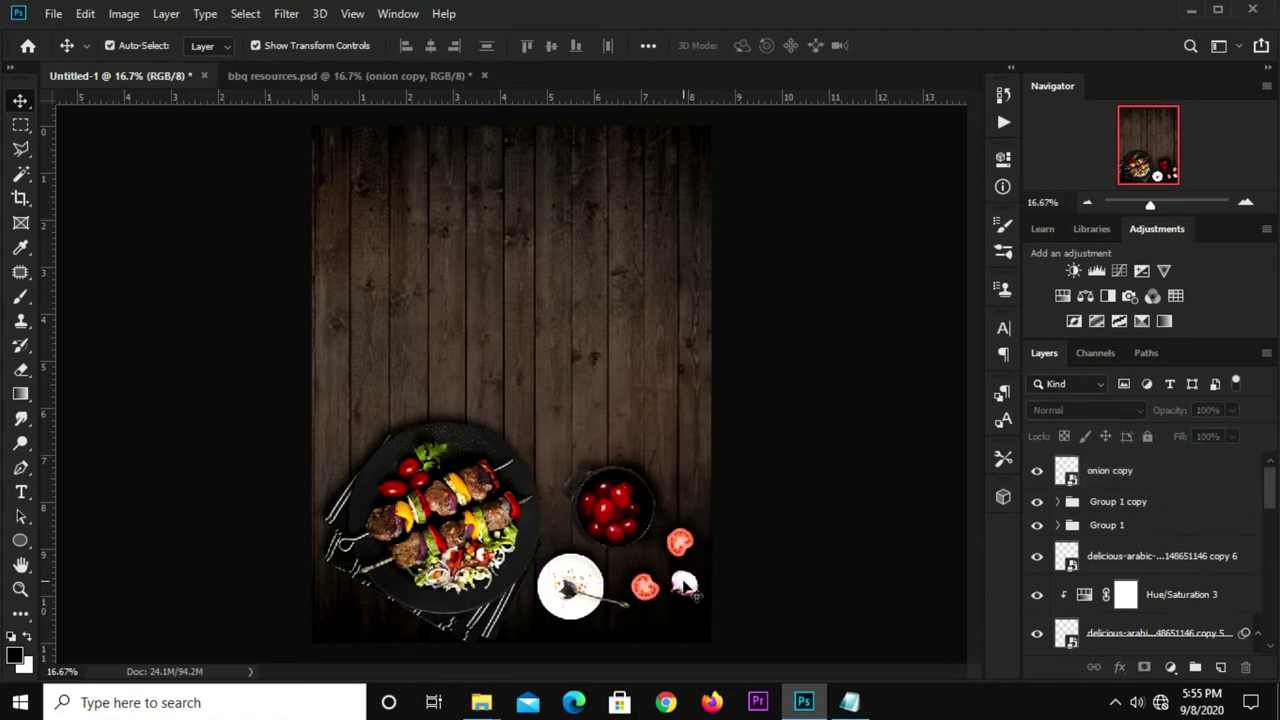
- Paint a dark brush shadow on a new layer below the onion and adjust its opacity
click(1220, 668)
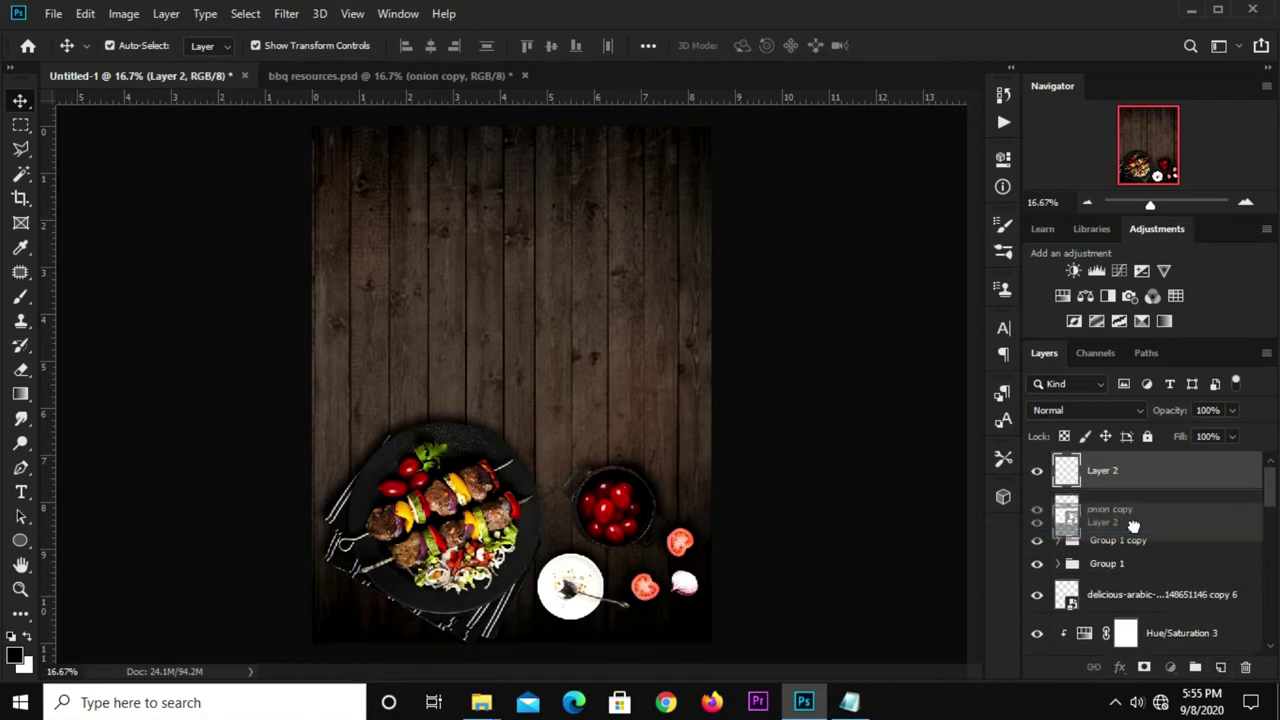
drag(1136, 479, 1134, 527)
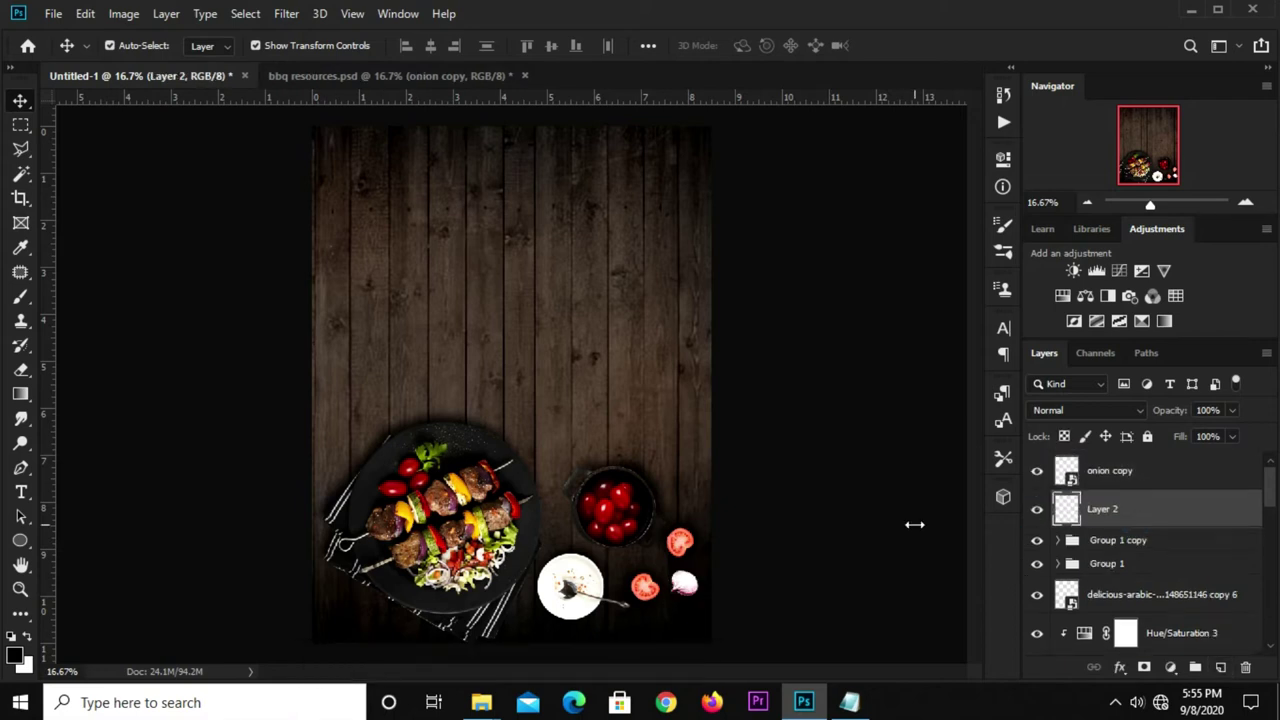
drag(20, 297, 85, 300)
click(85, 297)
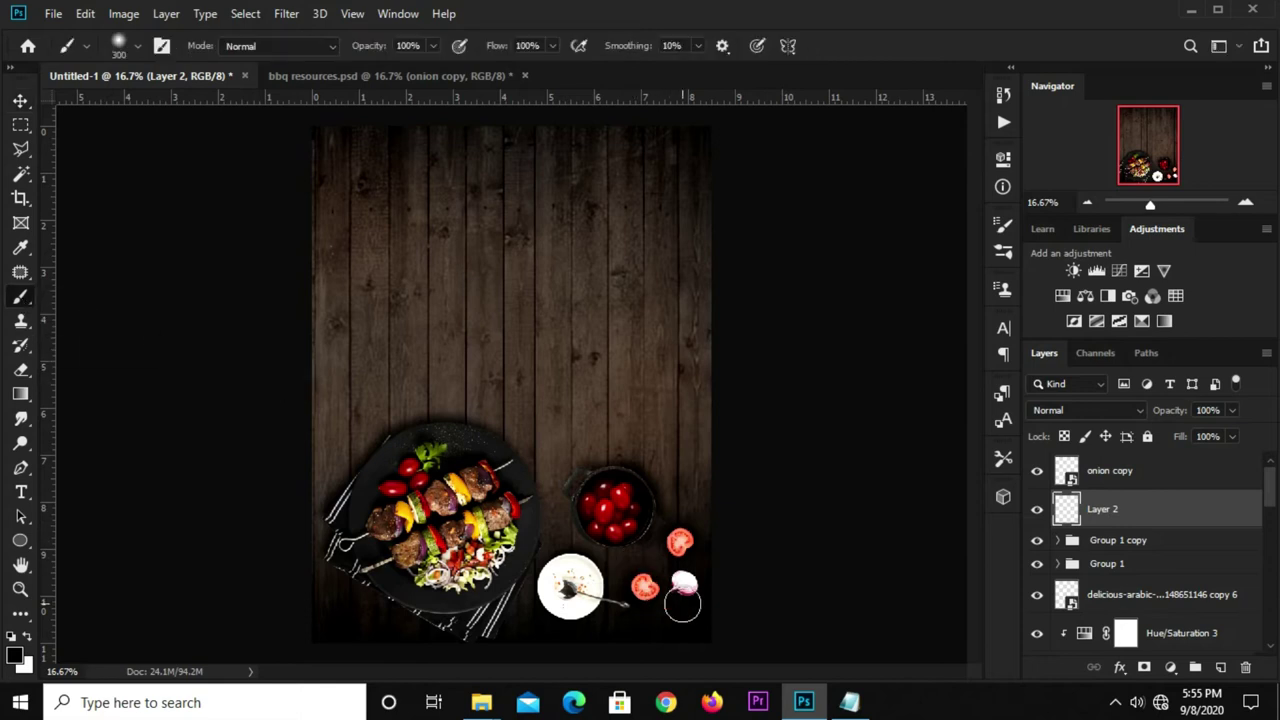
click(683, 592)
key(v)
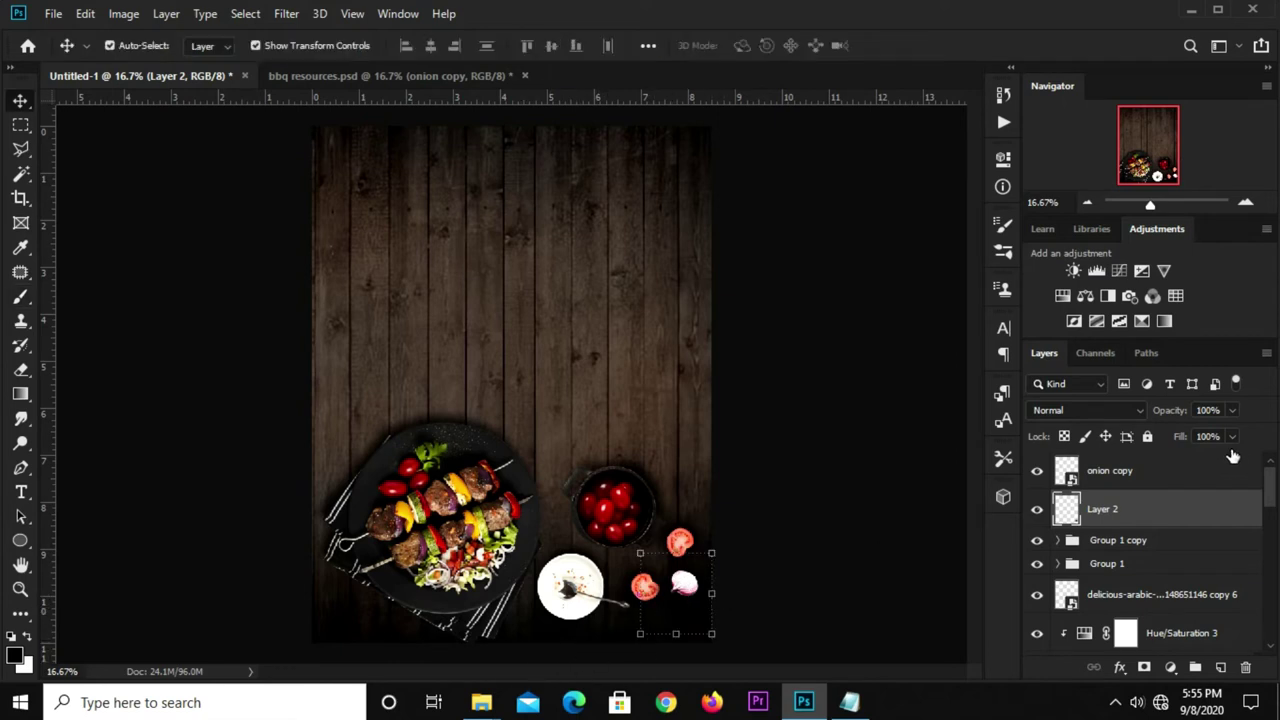
click(1232, 412)
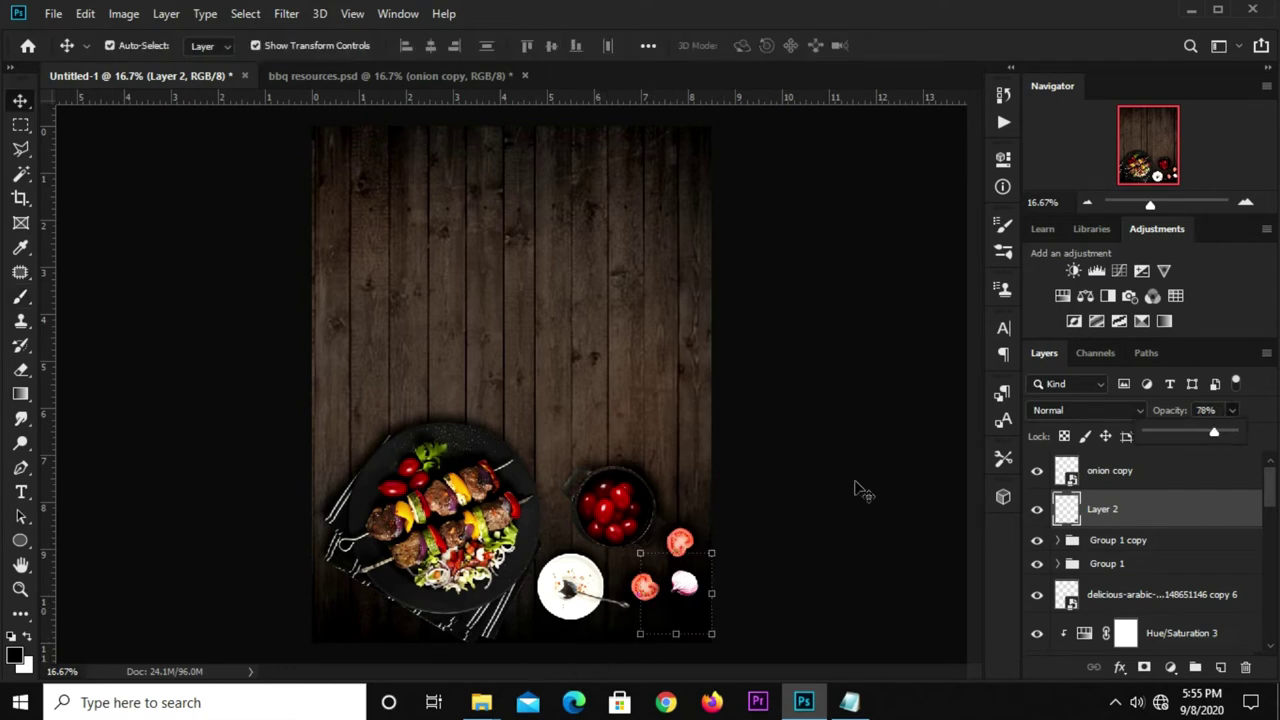
- Enlarge the onion to about 140% and reshape it with Warp
click(686, 584)
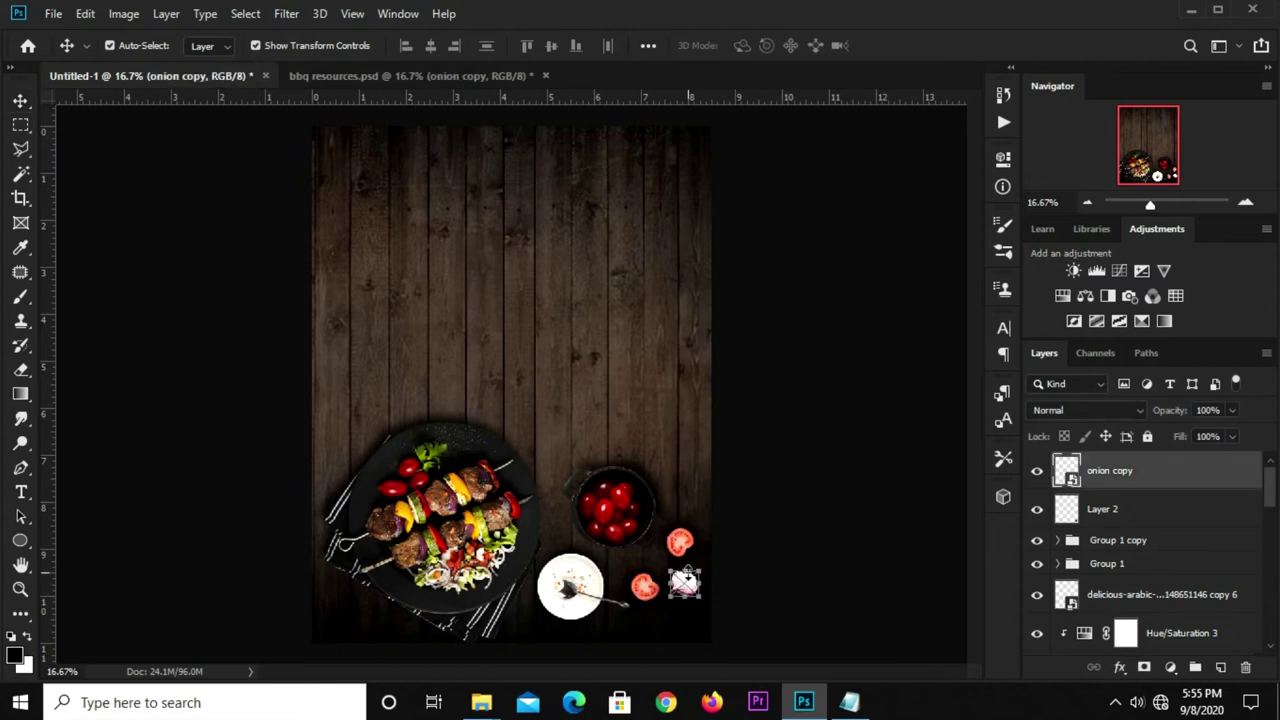
key(ctrl+t)
right_click(686, 584)
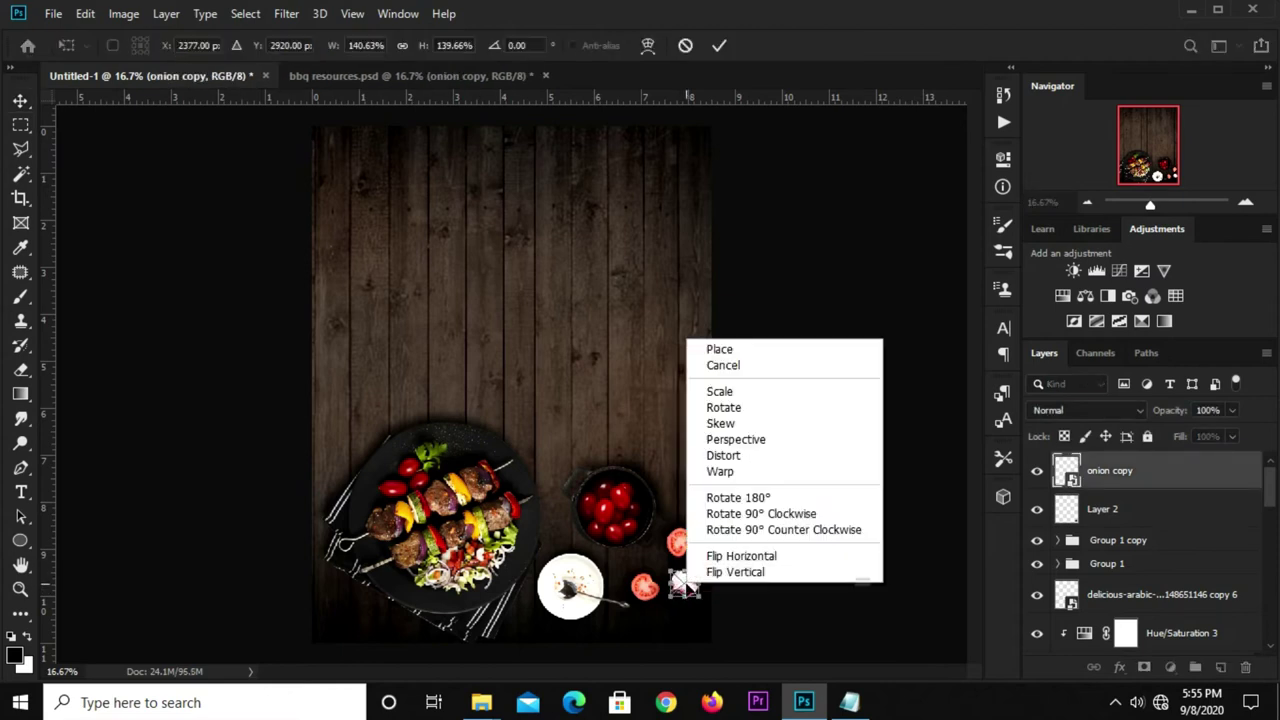
click(720, 471)
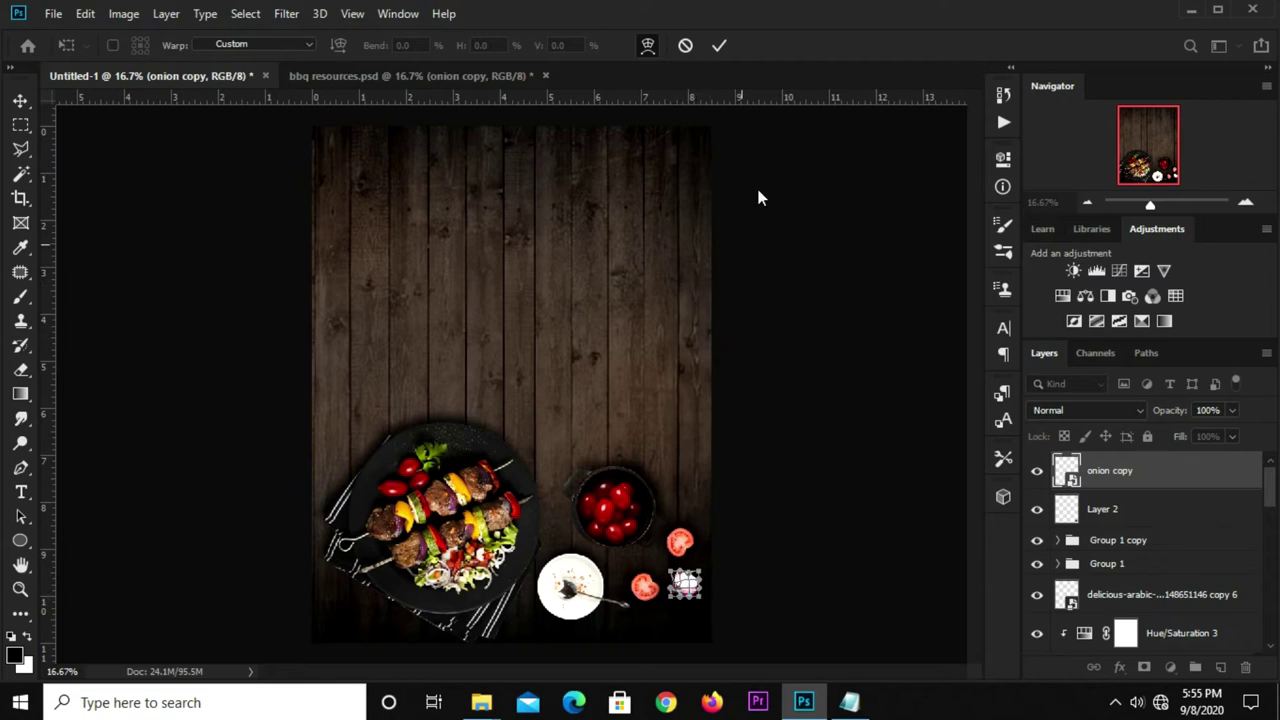
click(720, 50)
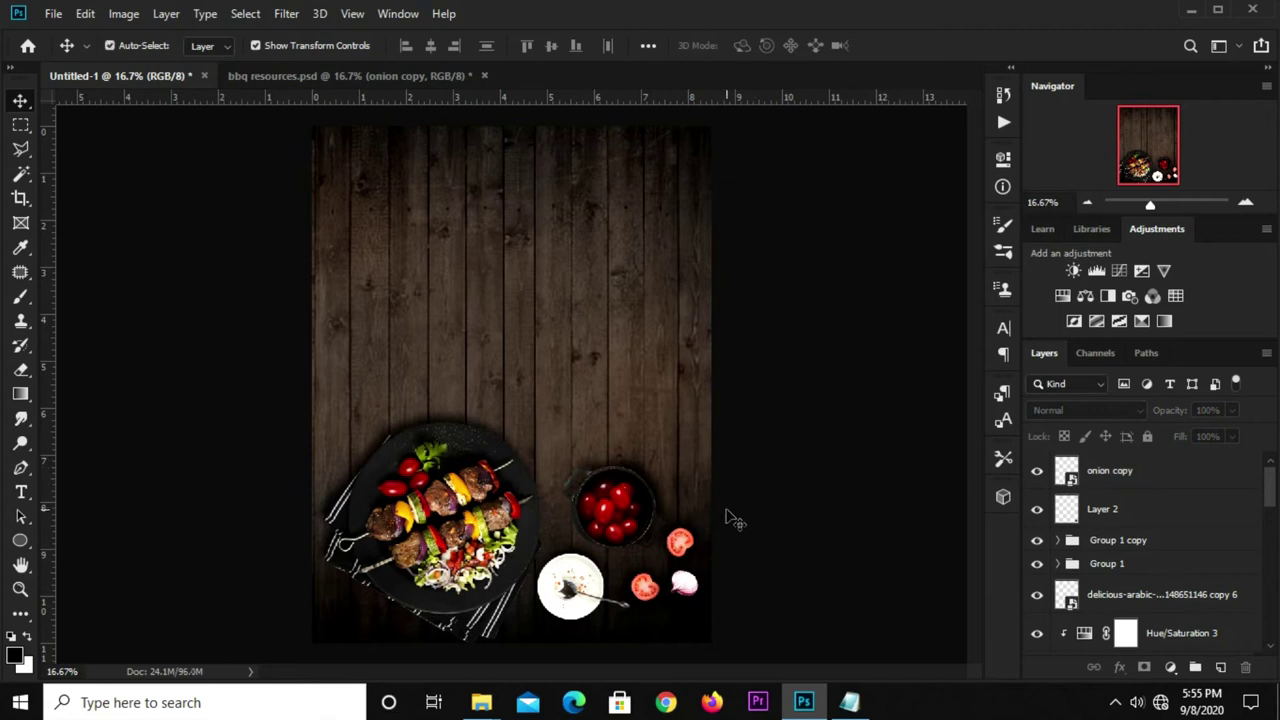
- Rotate the onion to about -77°
click(684, 595)
key(ctrl+t)
mouse_move(716, 580)
mouse_down()
mouse_move(706, 524)
mouse_move(745, 548)
mouse_up()
key(Return)
click(814, 543)
click(700, 592)
click(795, 528)
- Bring the lettuce from bbq resources.psd beside the skewer plate and enlarge it to 107.64%
click(345, 75)
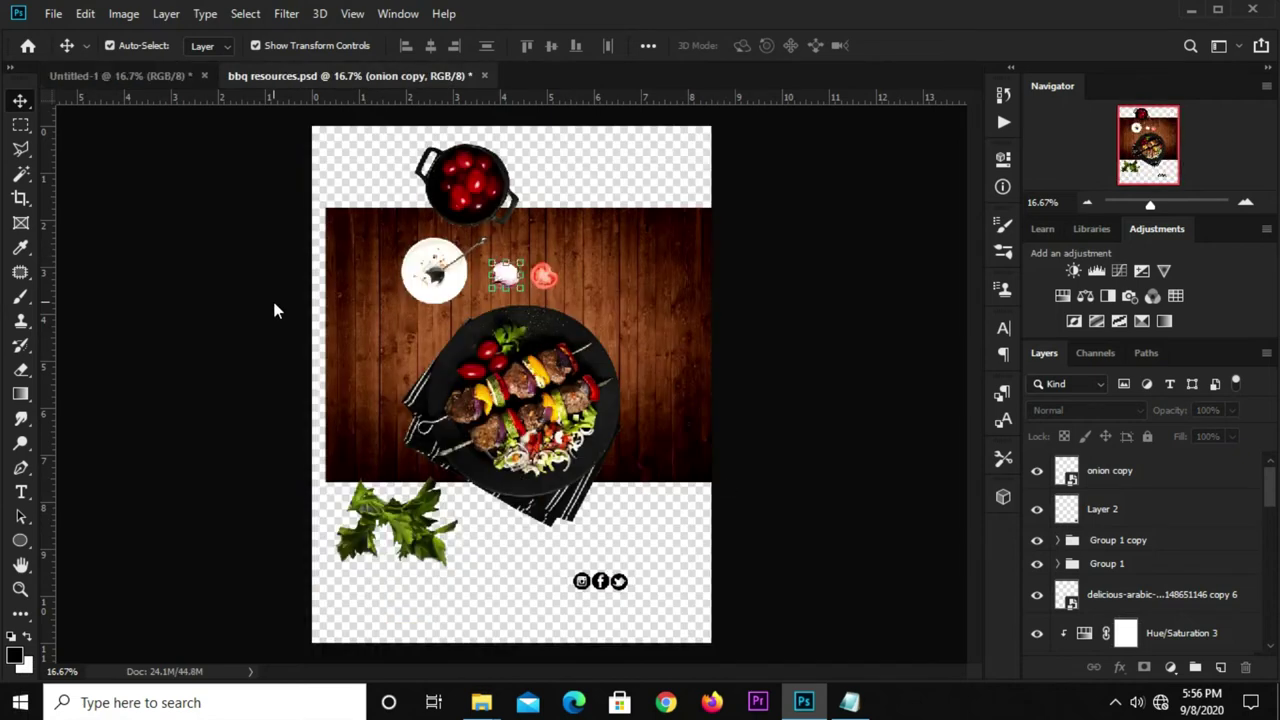
click(375, 500)
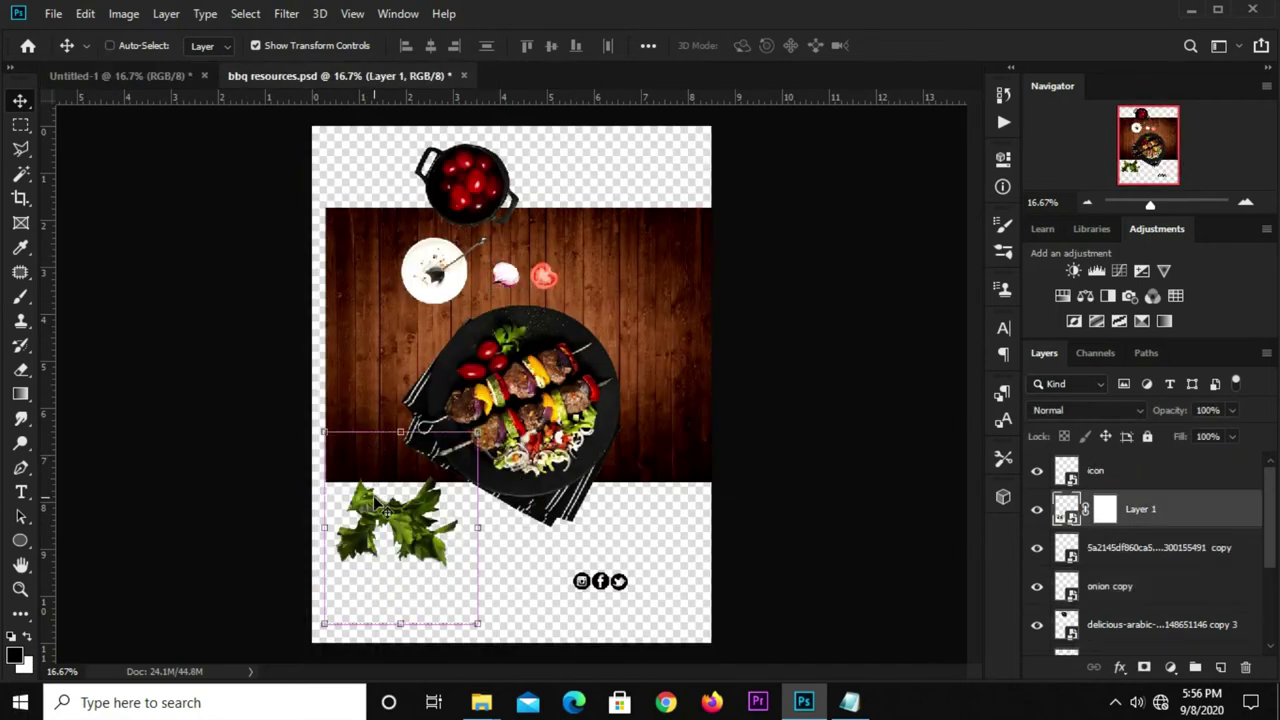
mouse_move(390, 509)
mouse_down()
mouse_move(438, 358)
mouse_move(326, 536)
mouse_up()
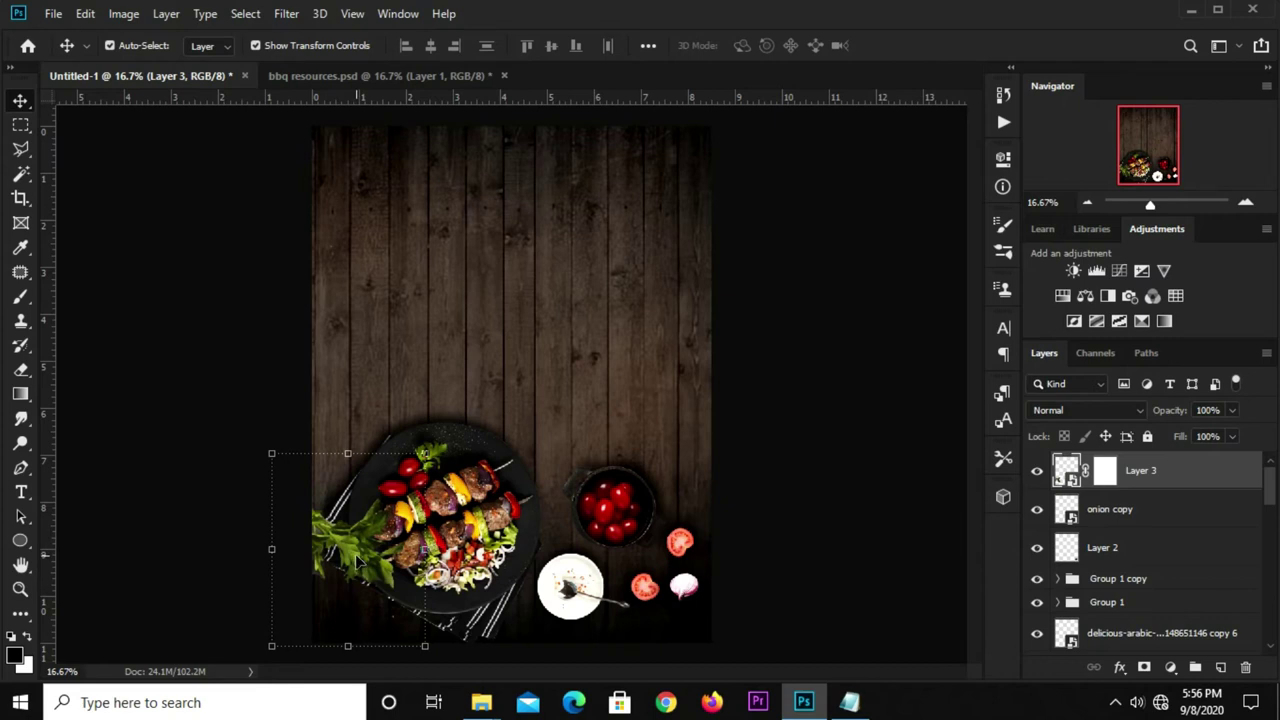
key(ctrl)
key(ctrl+t)
drag(425, 646, 440, 662)
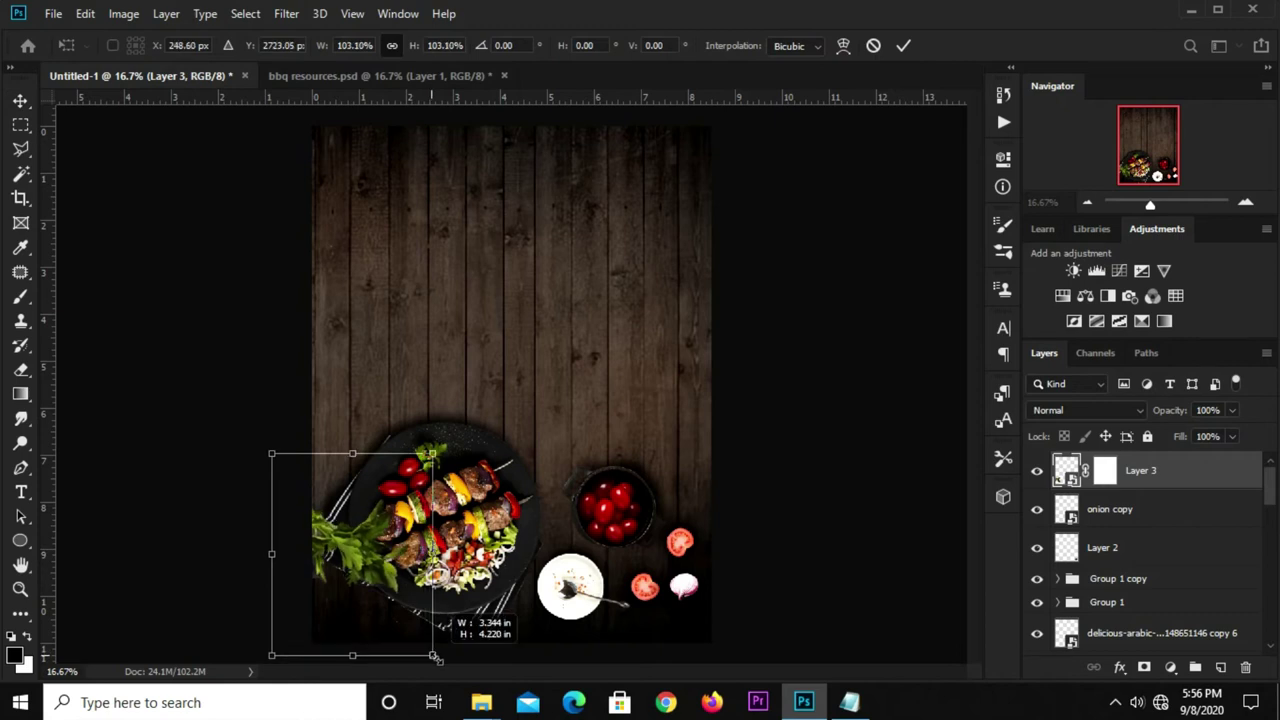
click(905, 46)
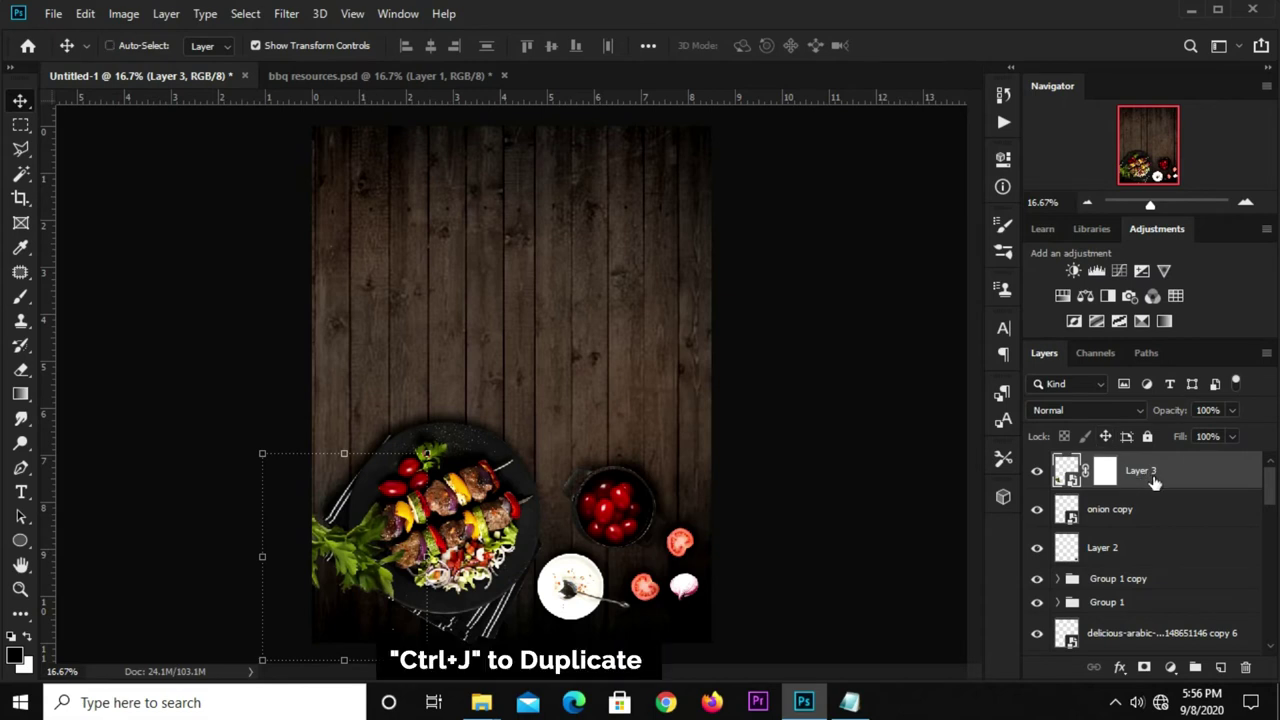
- Duplicate the greens layer and convert Layer 3 and Layer 3 copy to smart objects
key(ctrl+j)
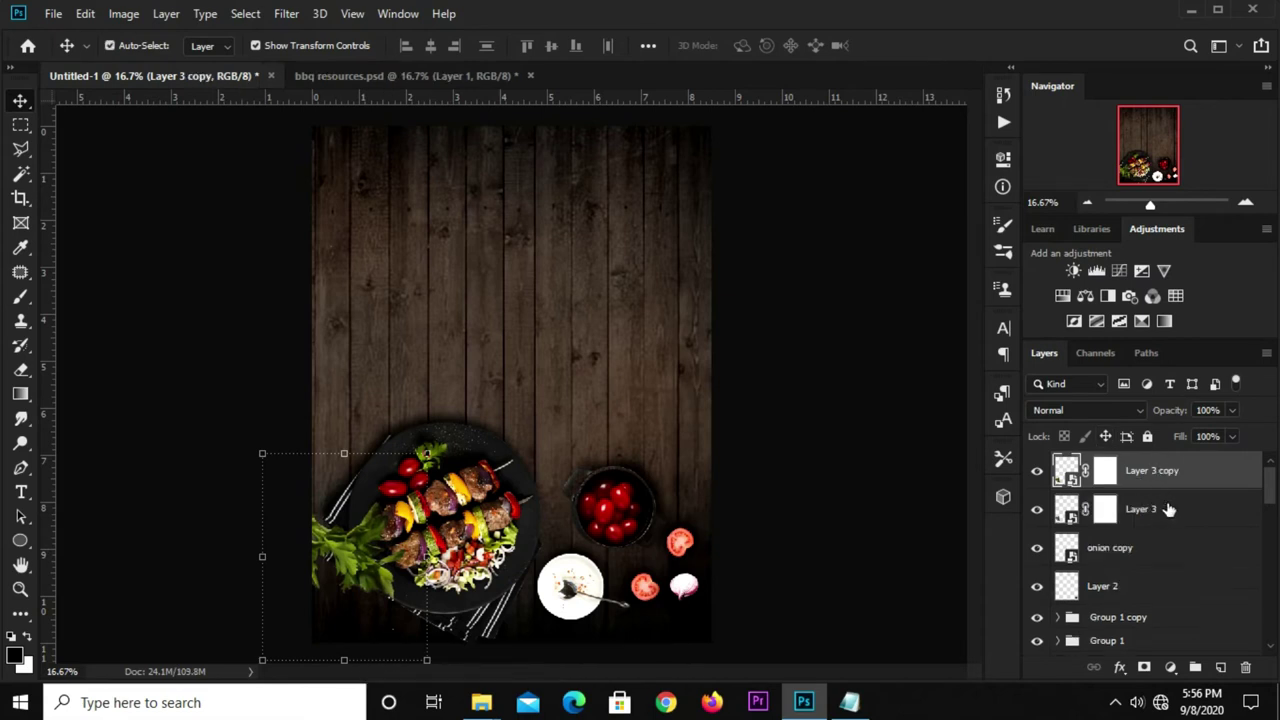
click(1148, 510)
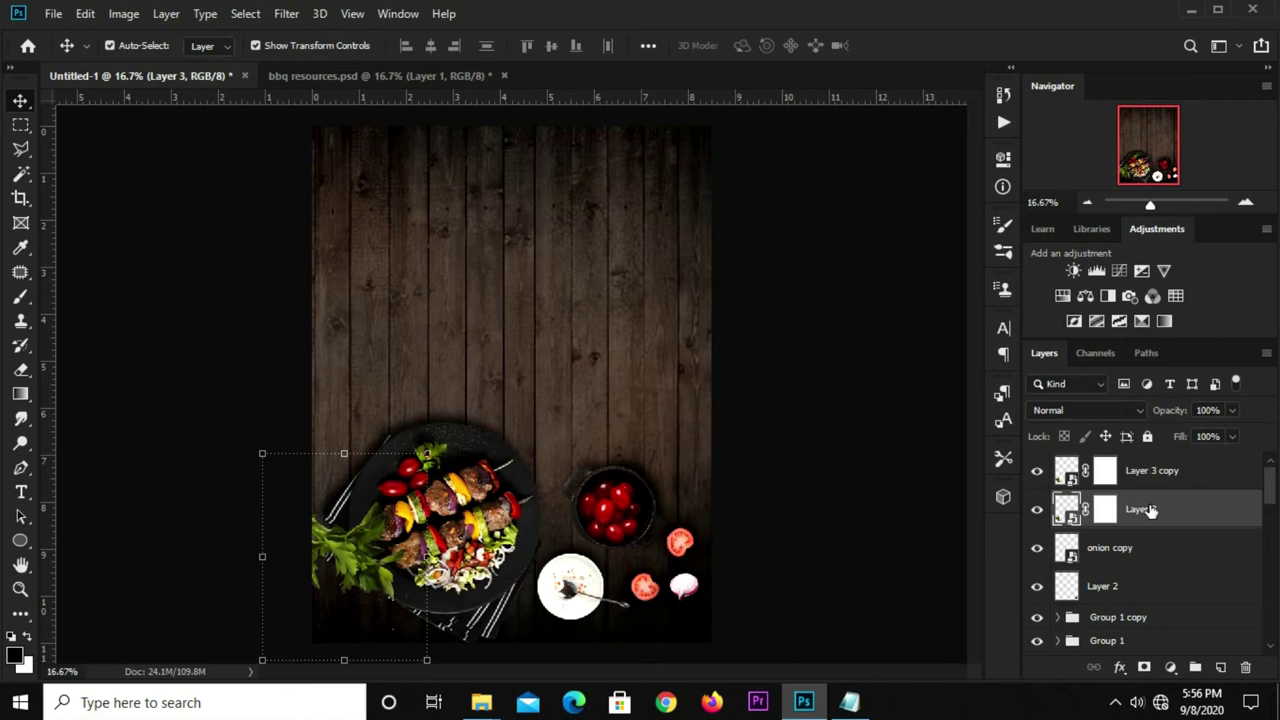
right_click(1148, 510)
click(940, 197)
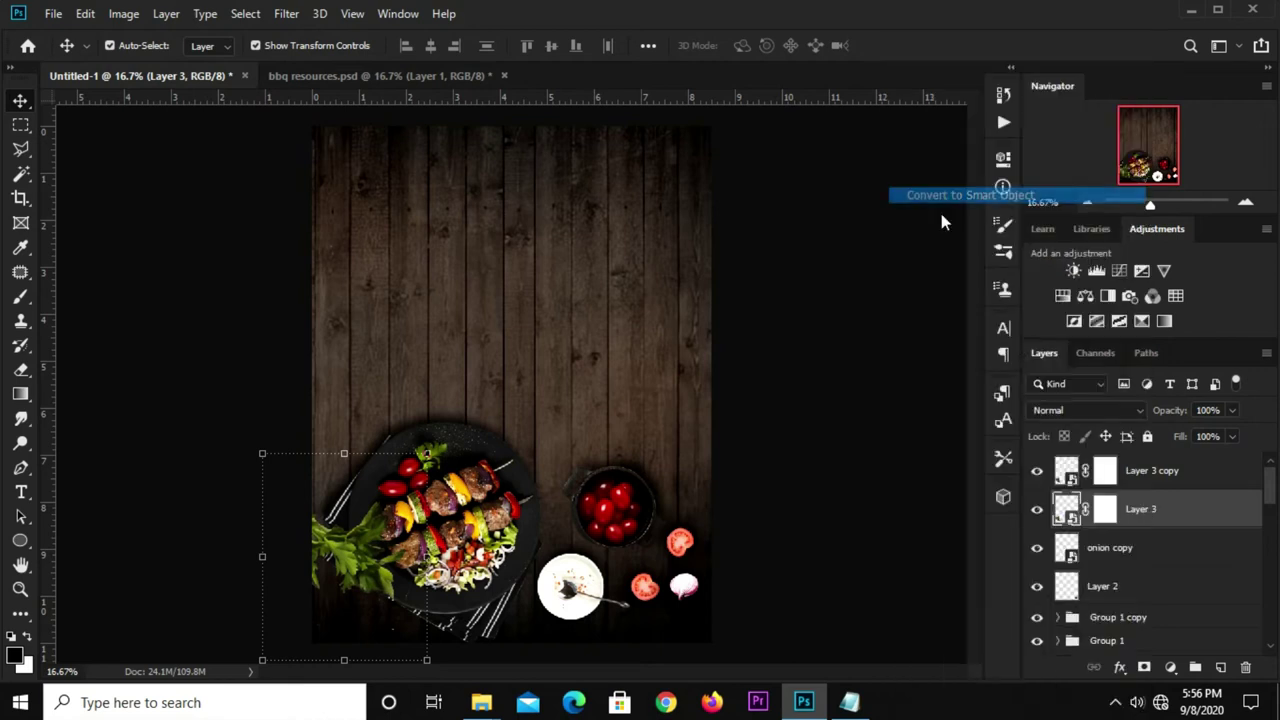
click(1142, 478)
right_click(1142, 477)
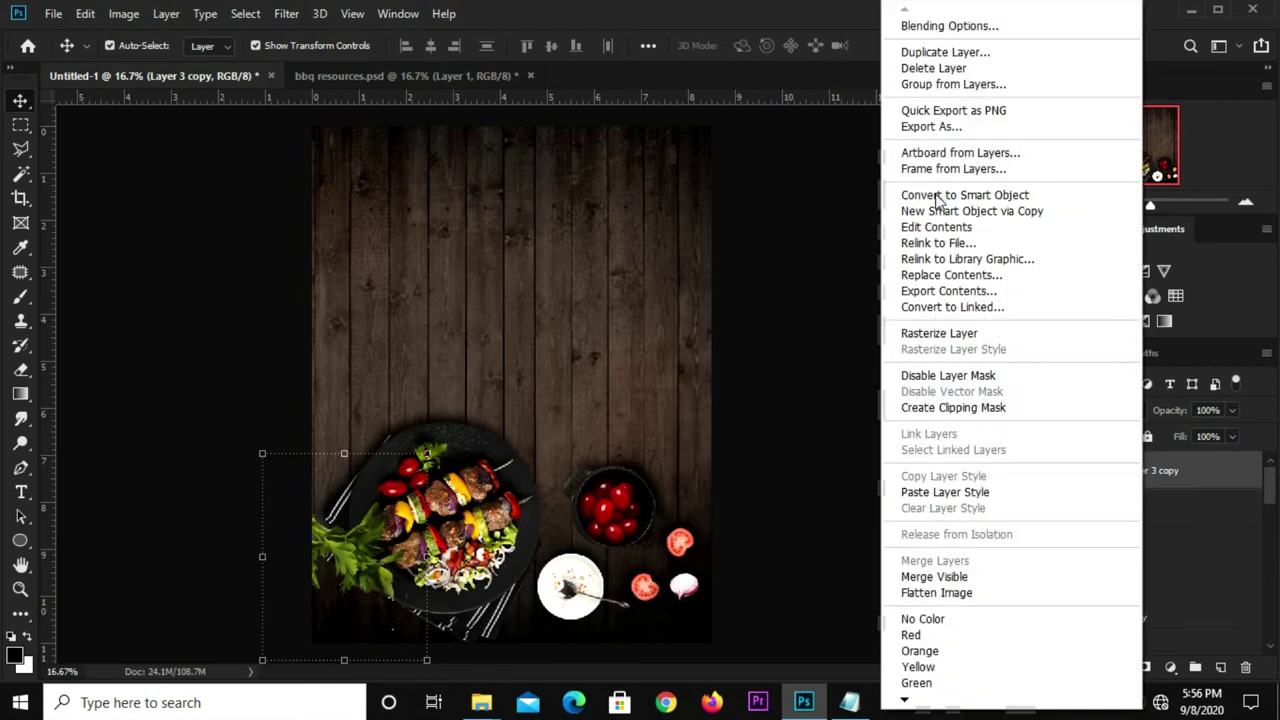
click(935, 196)
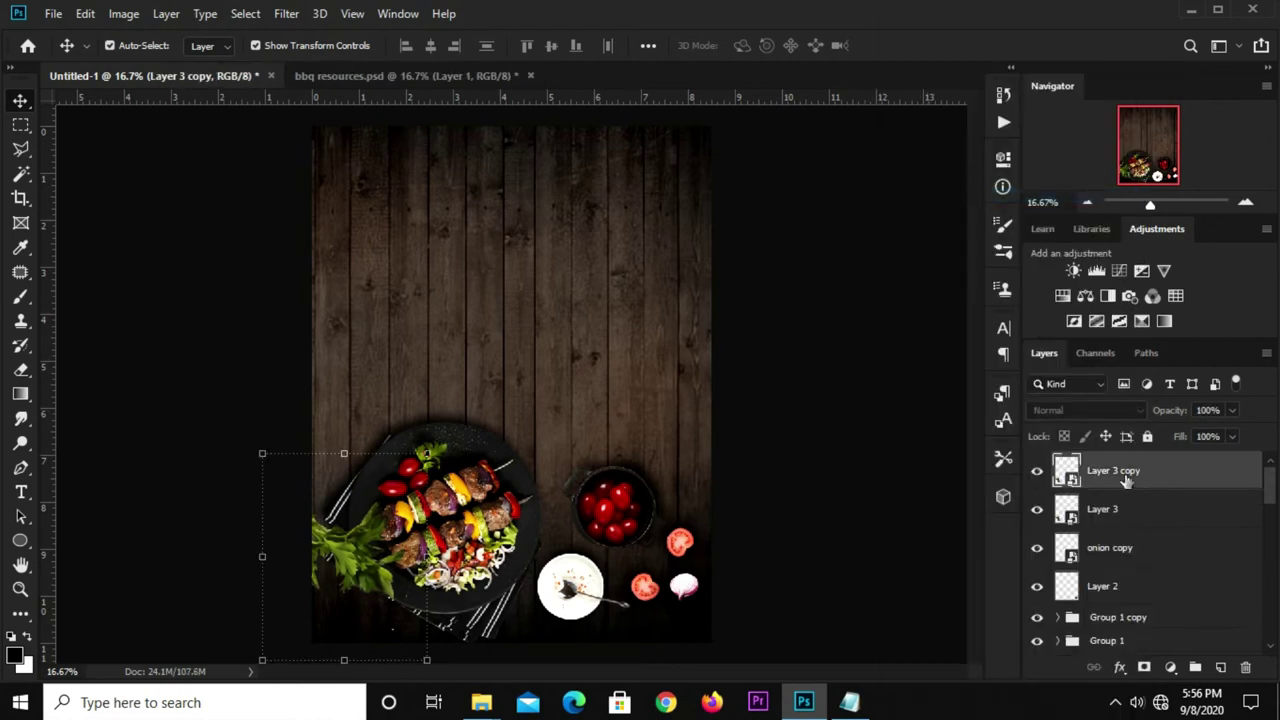
- Blacken Layer 3 with a clipped Hue/Saturation adjustment at Lightness -100
click(1124, 513)
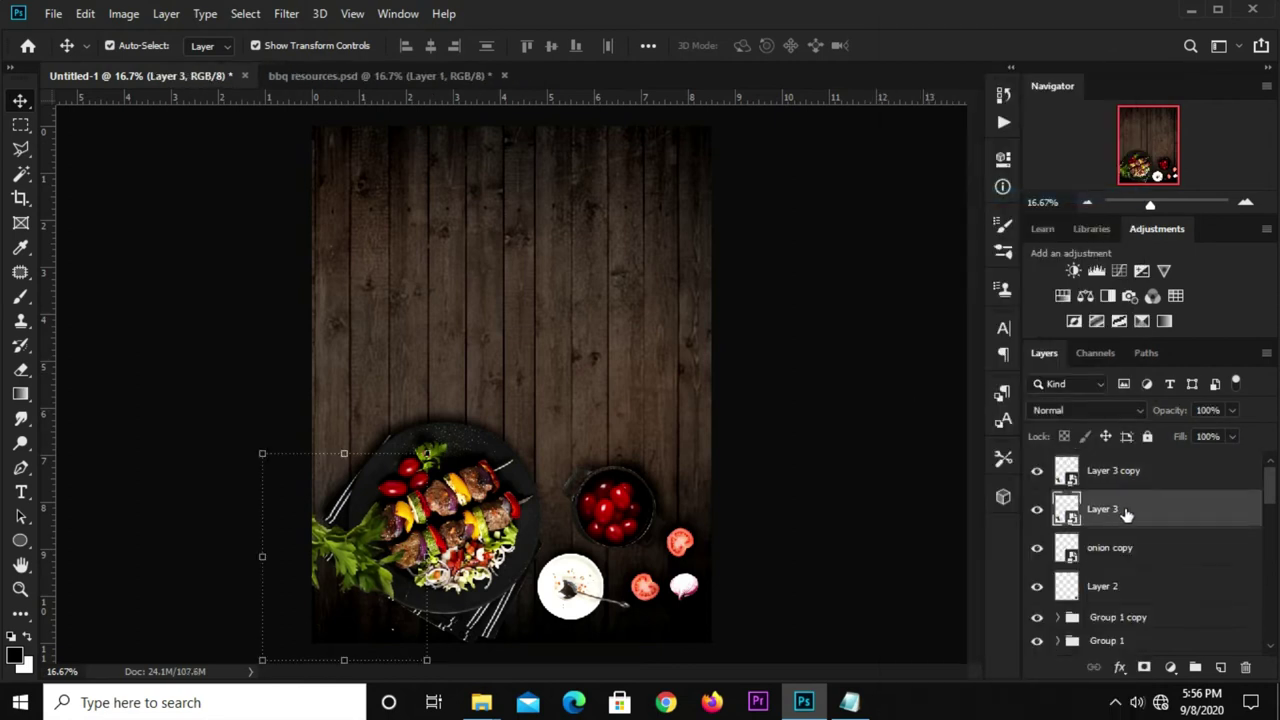
click(1163, 668)
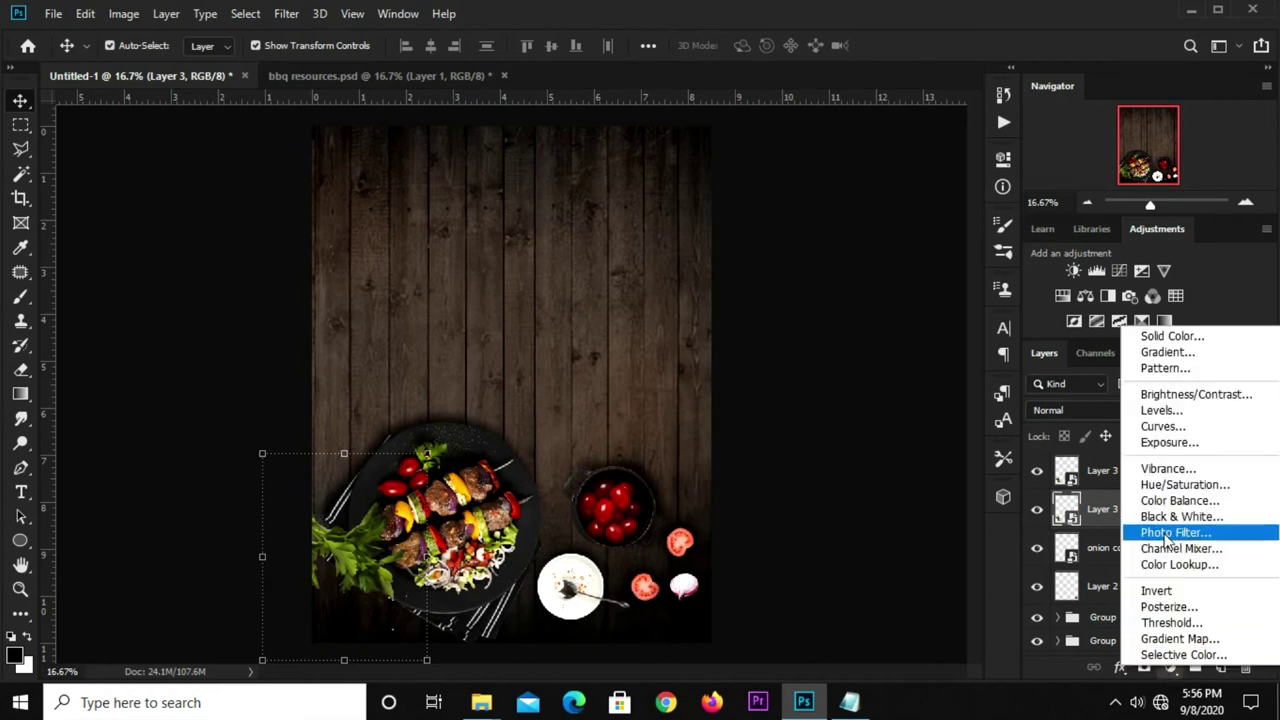
click(1172, 485)
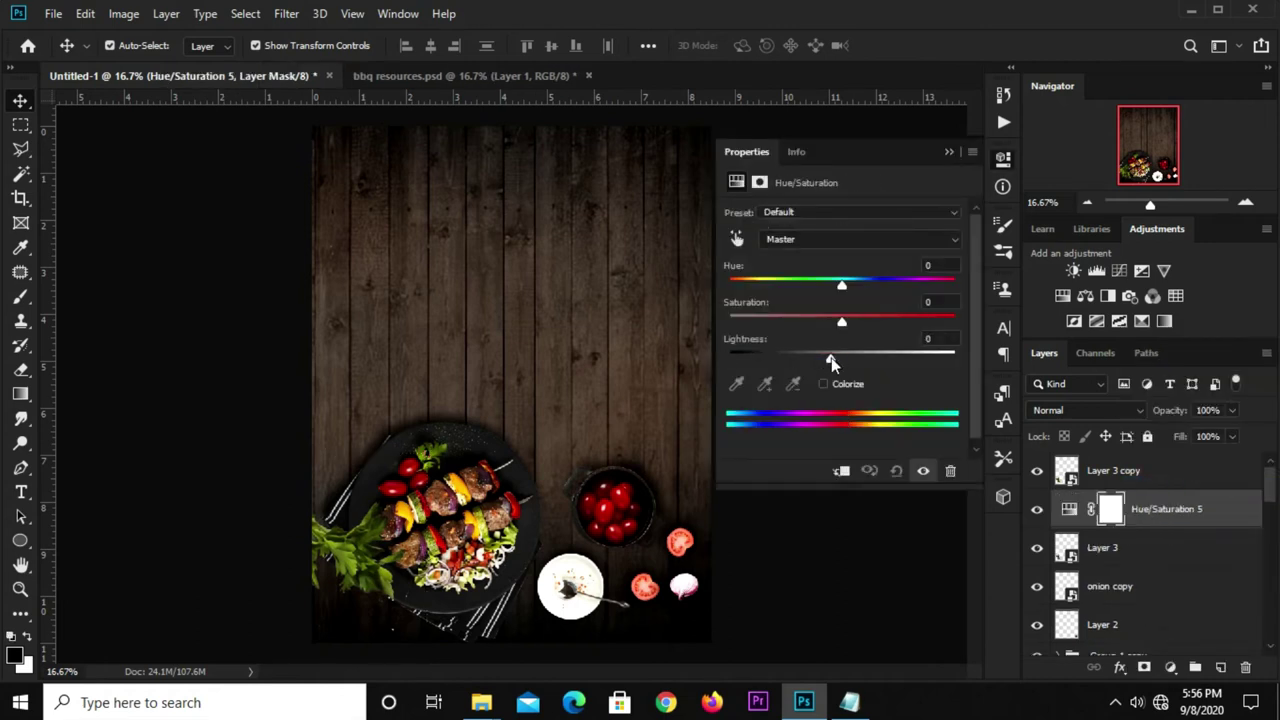
drag(831, 357, 700, 350)
click(837, 472)
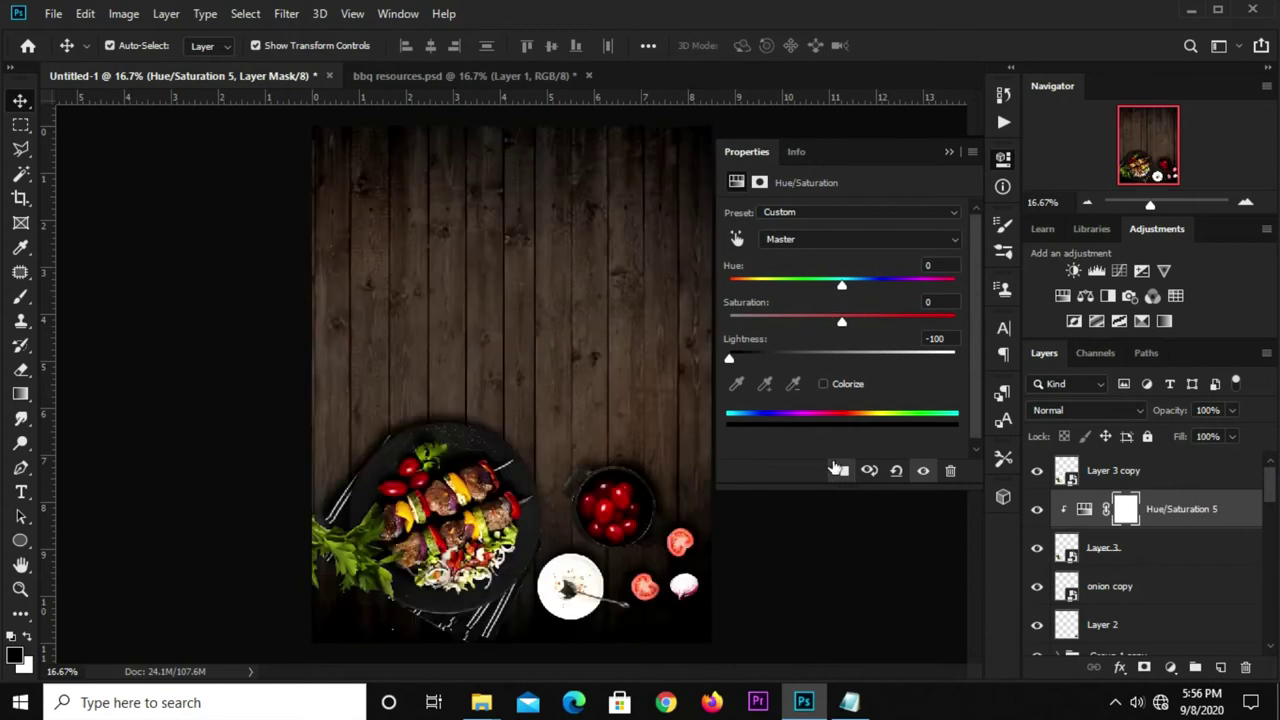
click(947, 153)
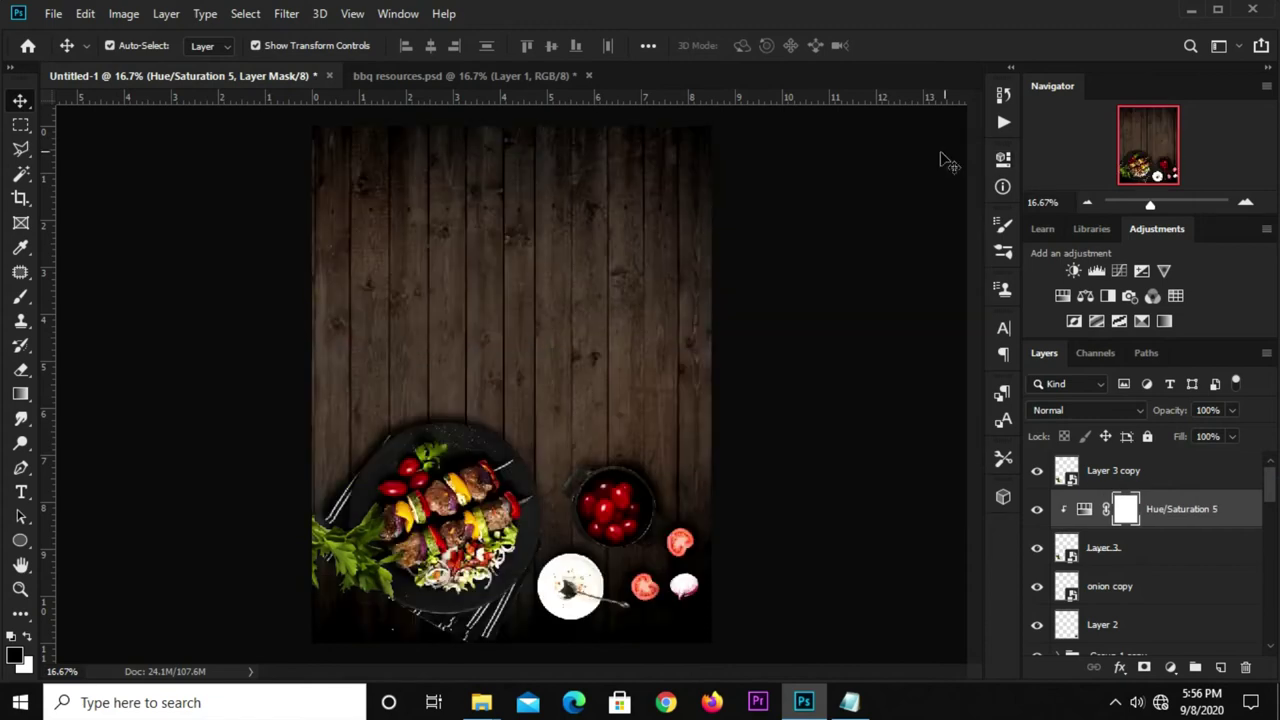
- Distort the blackened Layer 3, nudging it slightly up and right
click(1148, 548)
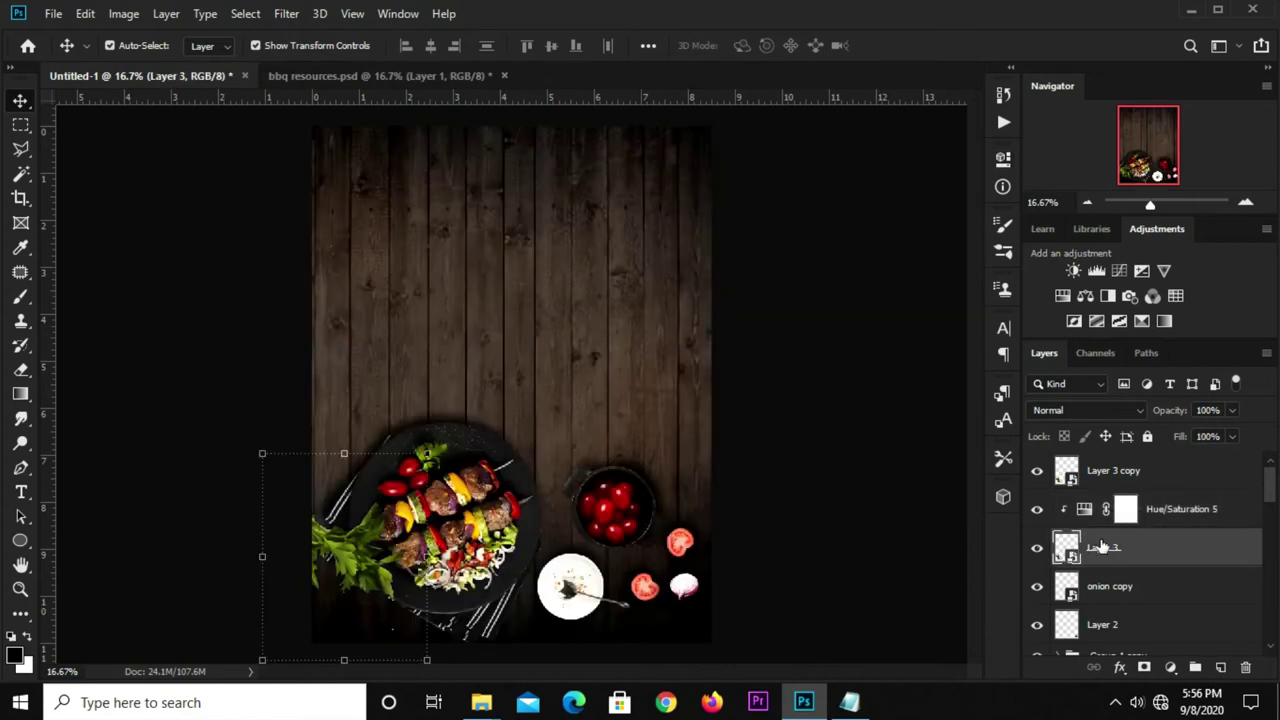
key(ctrl+t)
right_click(358, 512)
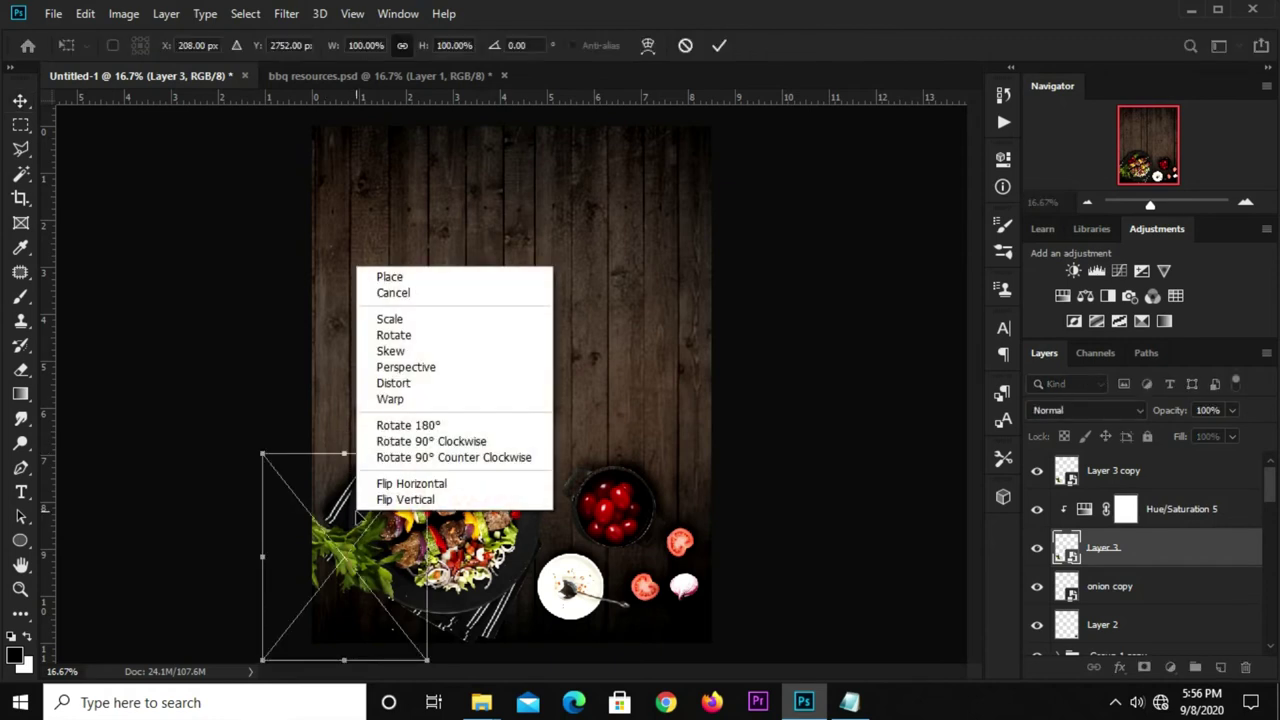
click(393, 383)
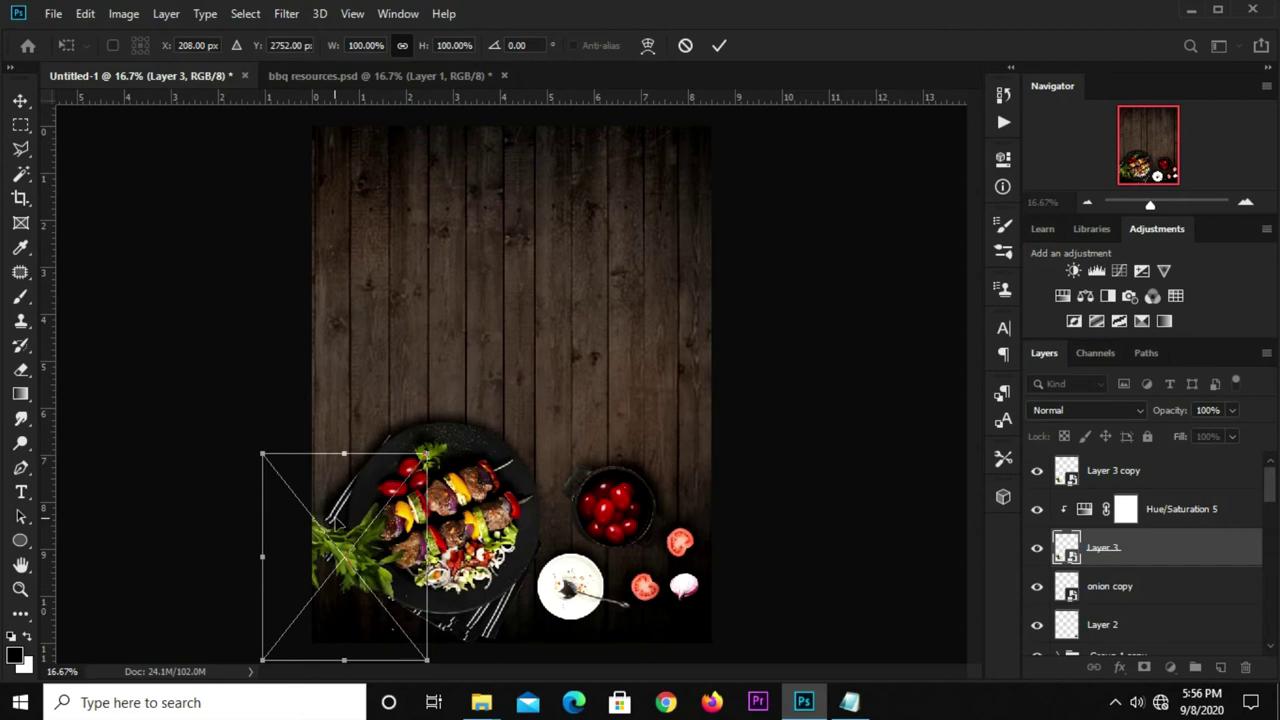
drag(337, 524, 339, 517)
click(719, 45)
- Soften the dark copy with a 27.7 px Gaussian Blur
click(288, 14)
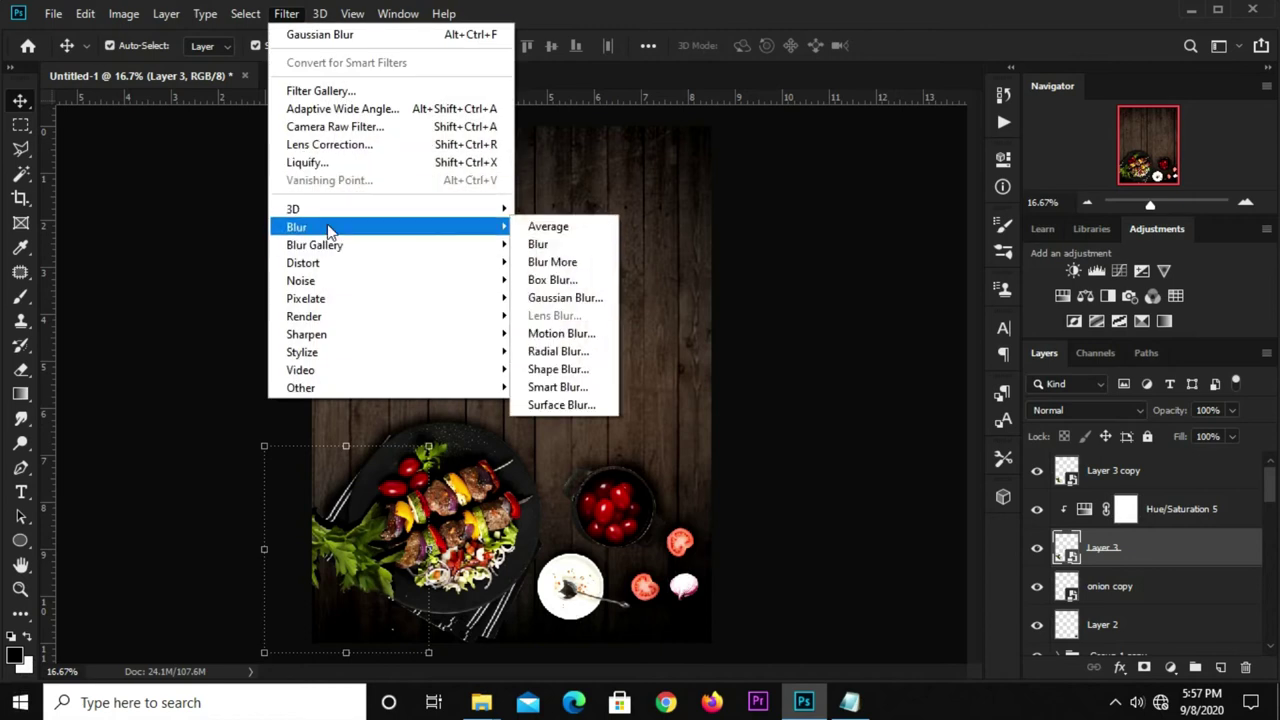
click(553, 296)
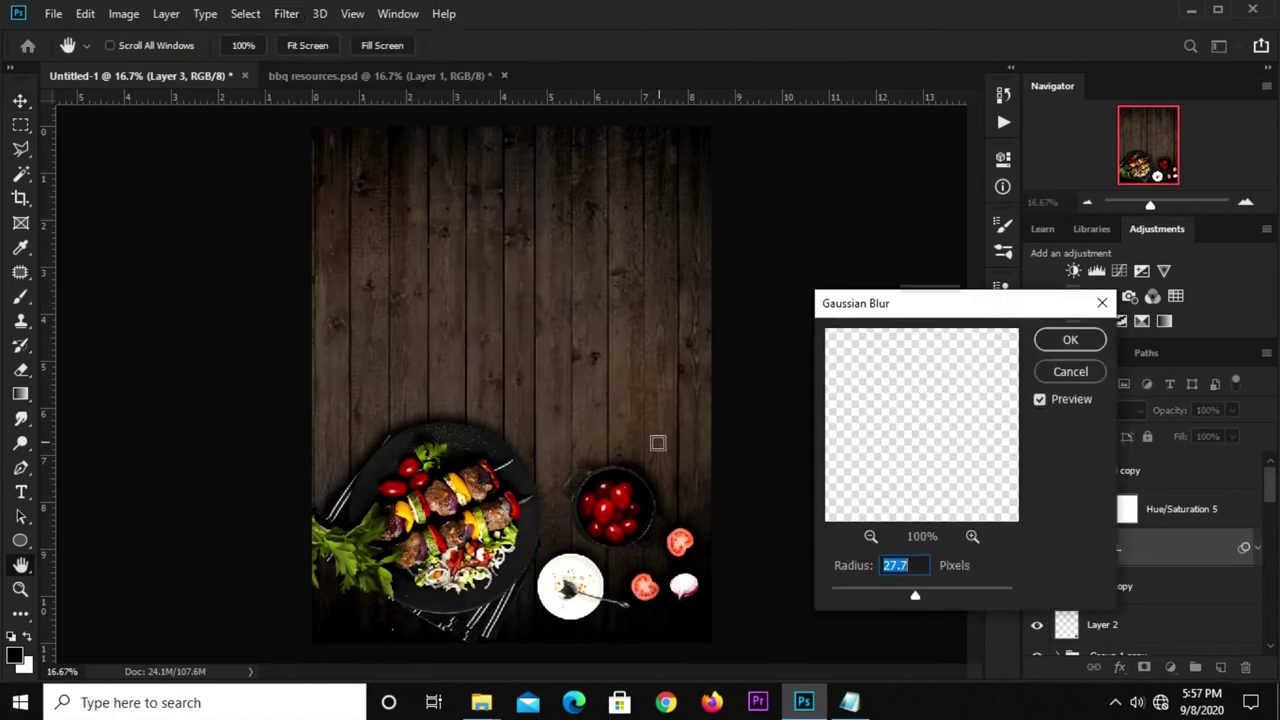
click(1056, 343)
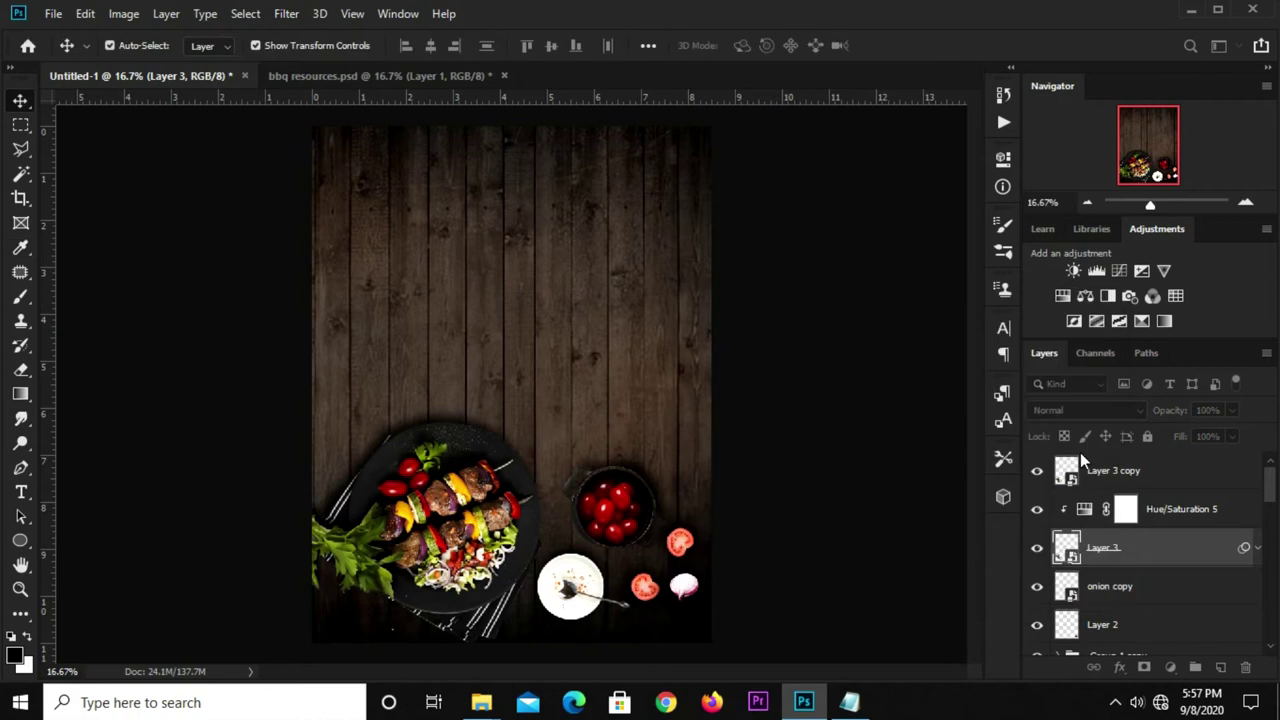
- Lower the shadow's opacity to 68% and group Layer 3 with Hue/Saturation 5
click(1230, 411)
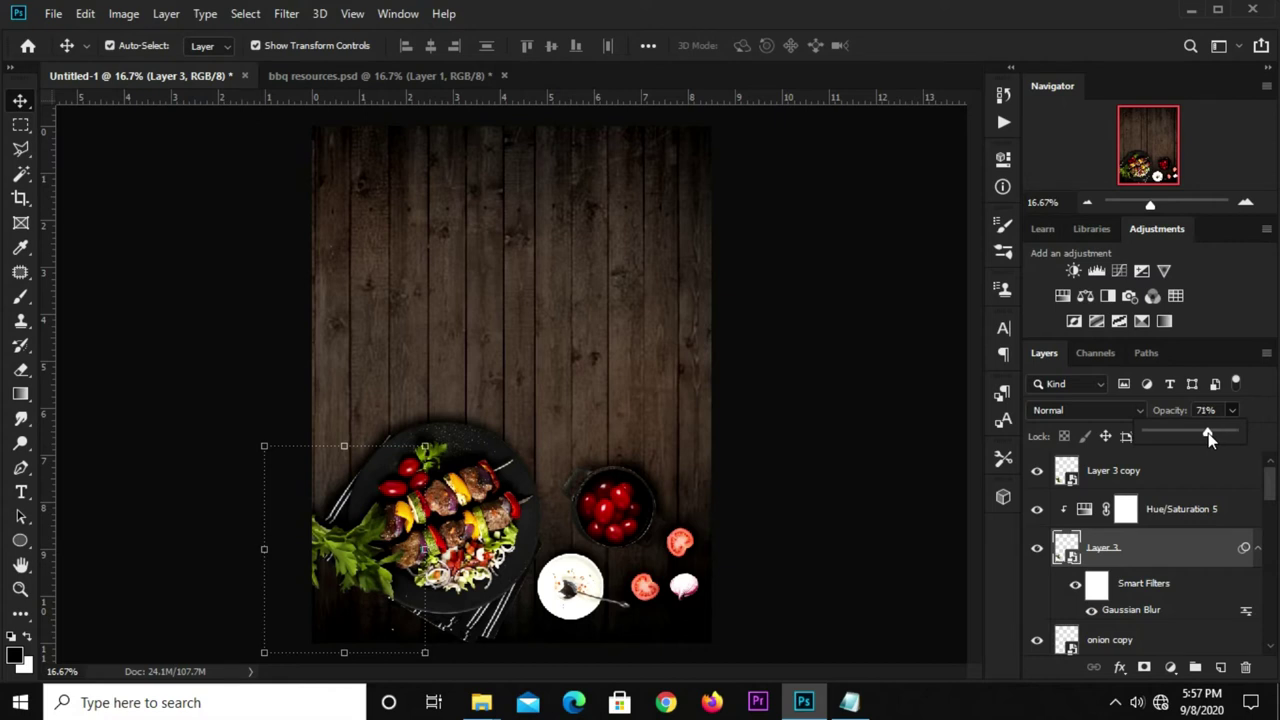
click(818, 438)
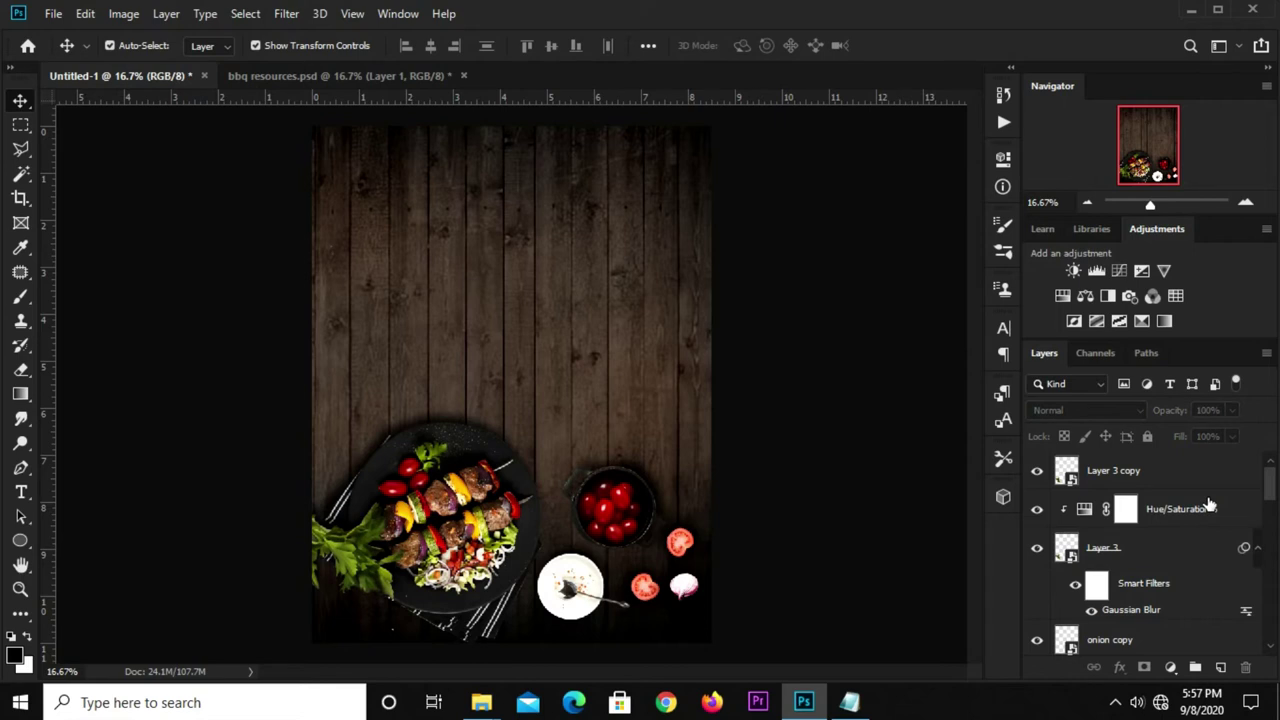
click(1157, 547)
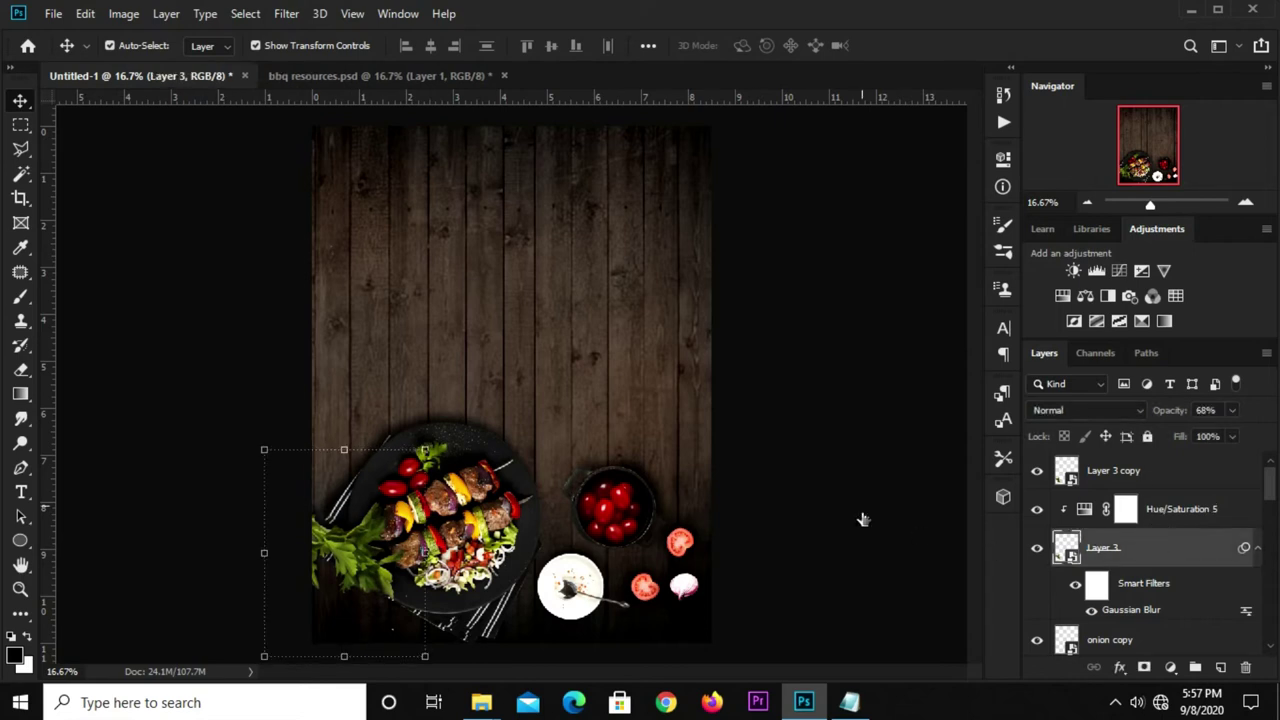
click(800, 398)
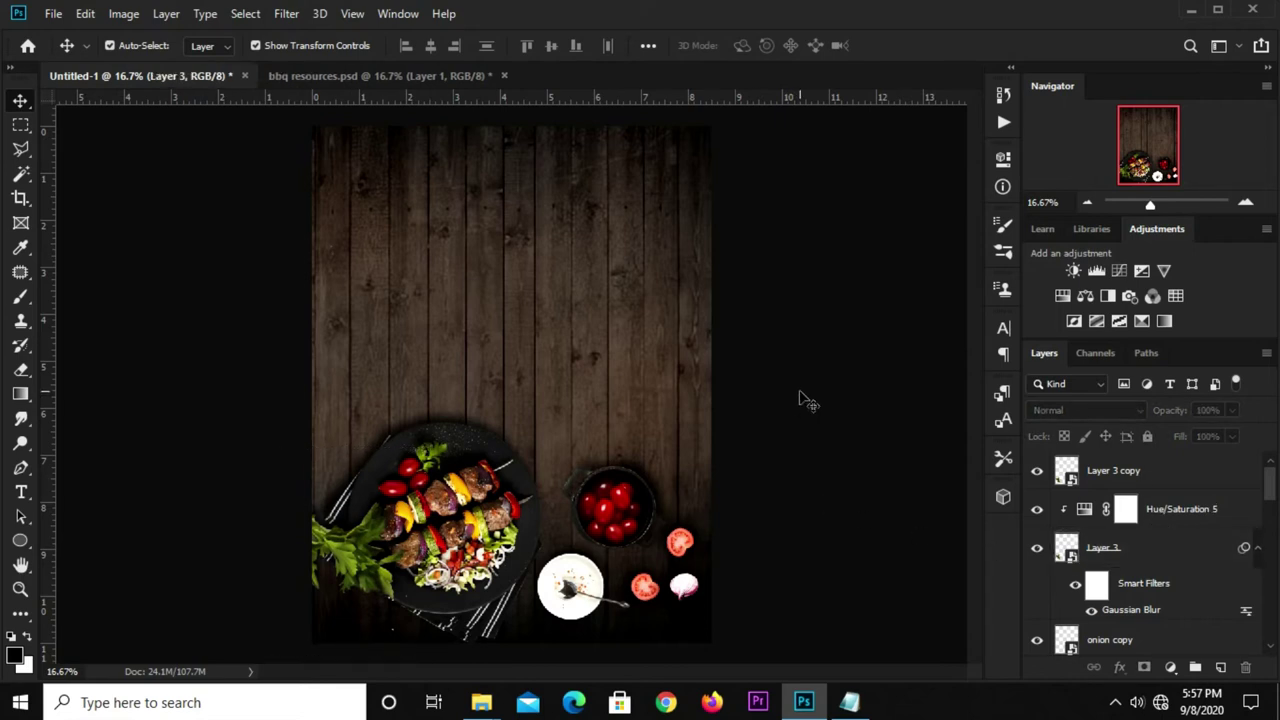
click(1139, 549)
click(1172, 509)
shift+click(1151, 551)
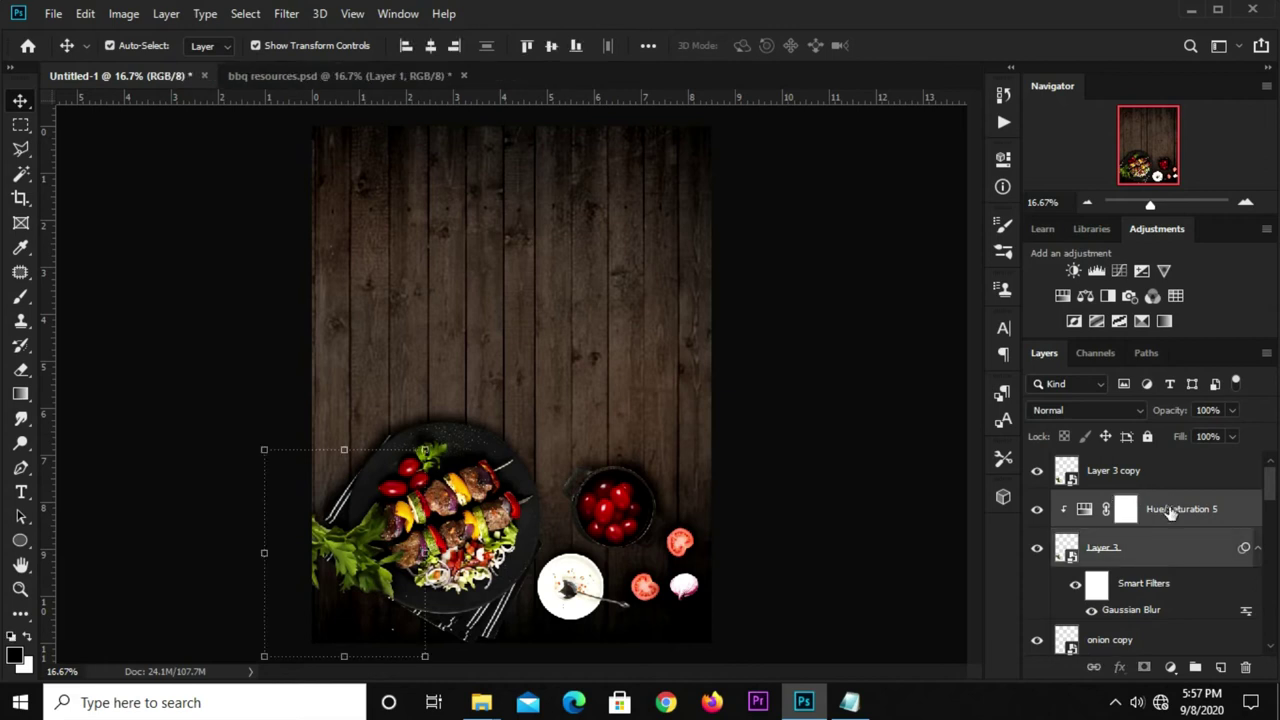
key(ctrl+g)
- Group the shadow with Layer 3 copy into Group 3 and duplicate it
click(1038, 504)
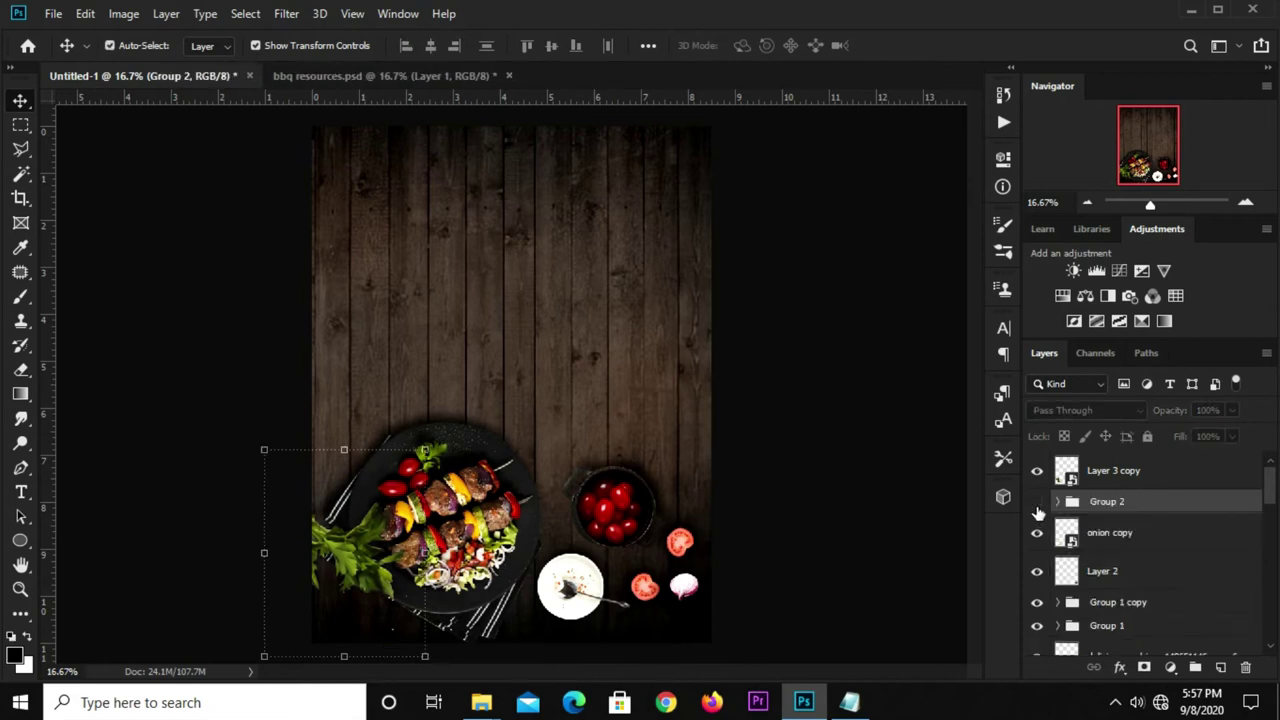
click(1037, 502)
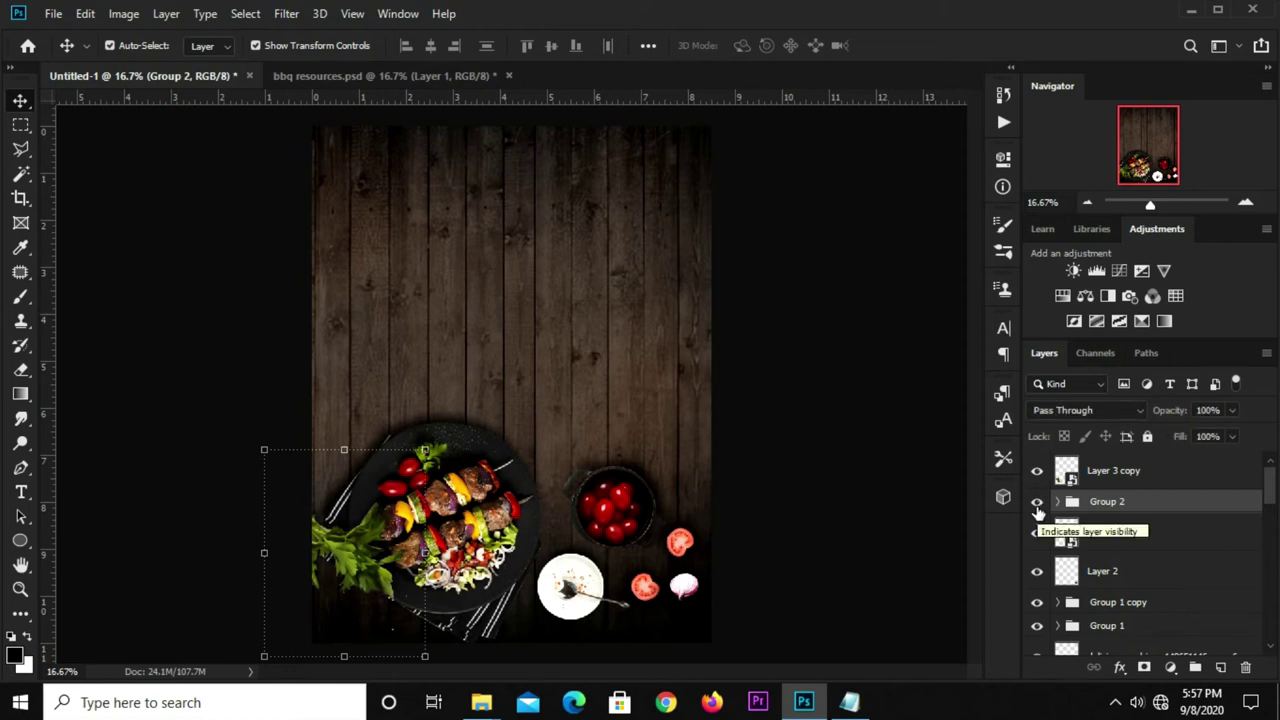
click(1133, 472)
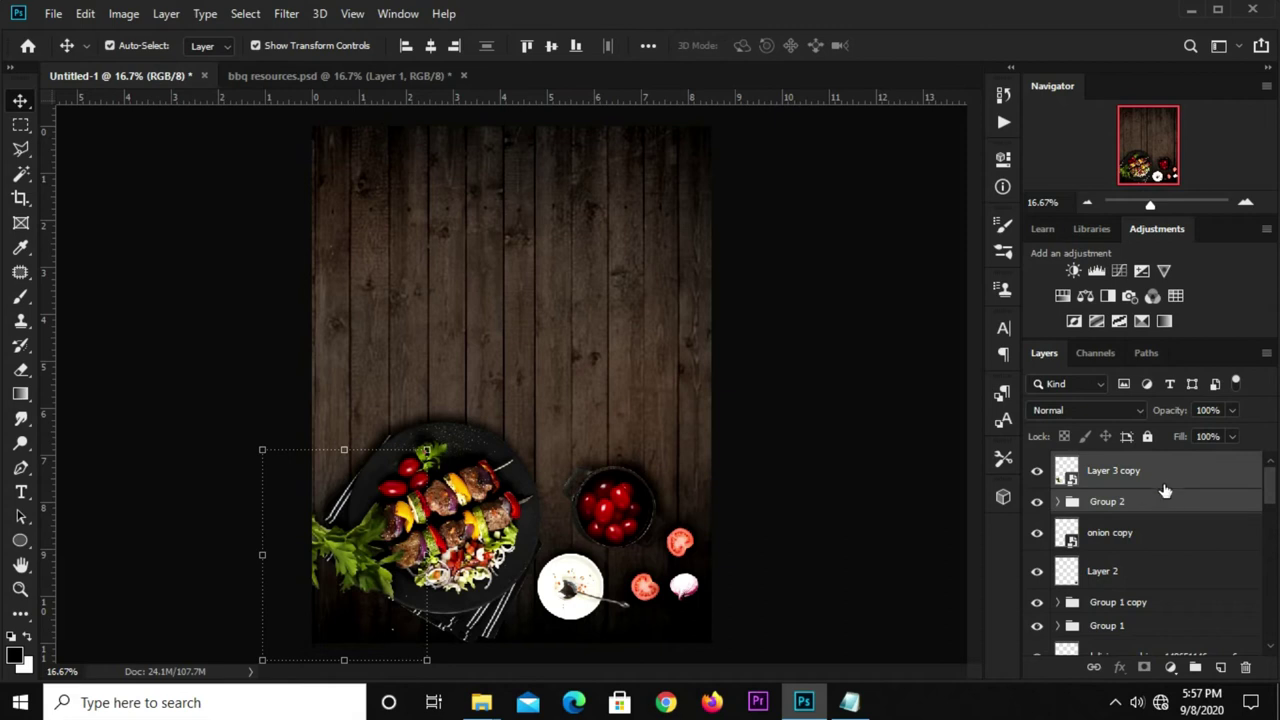
key(ctrl+g)
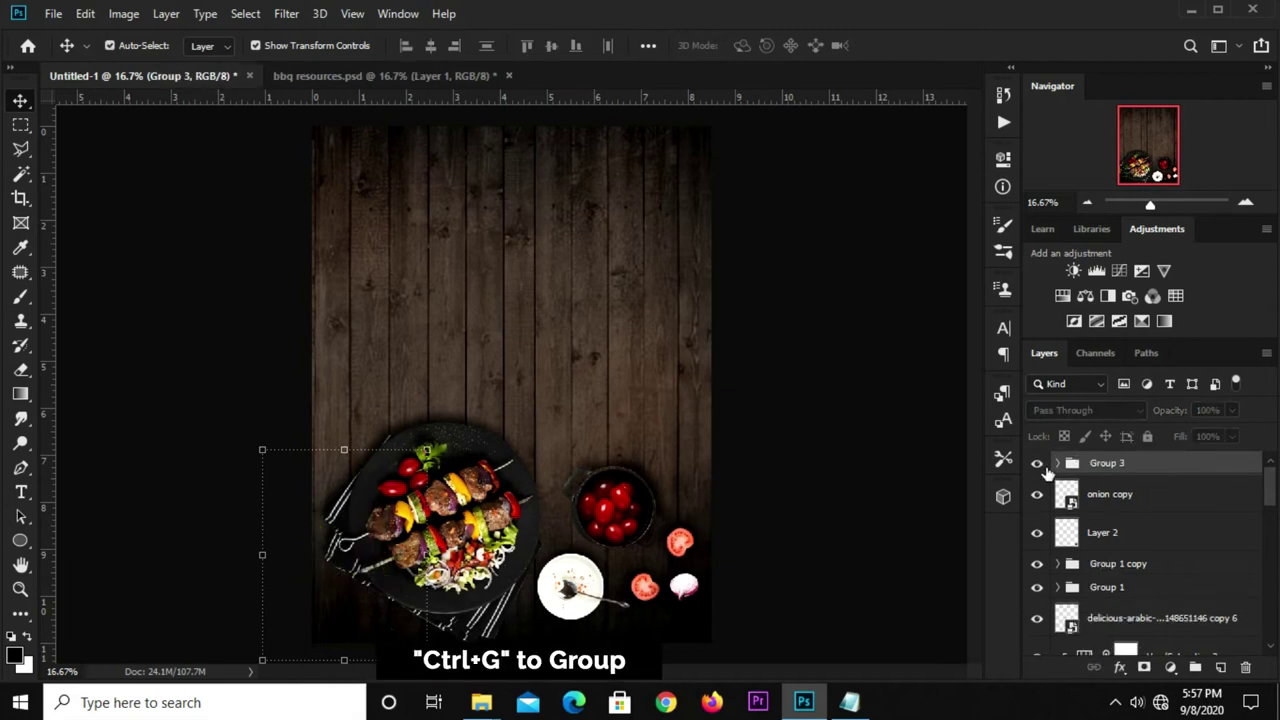
key(ctrl+j)
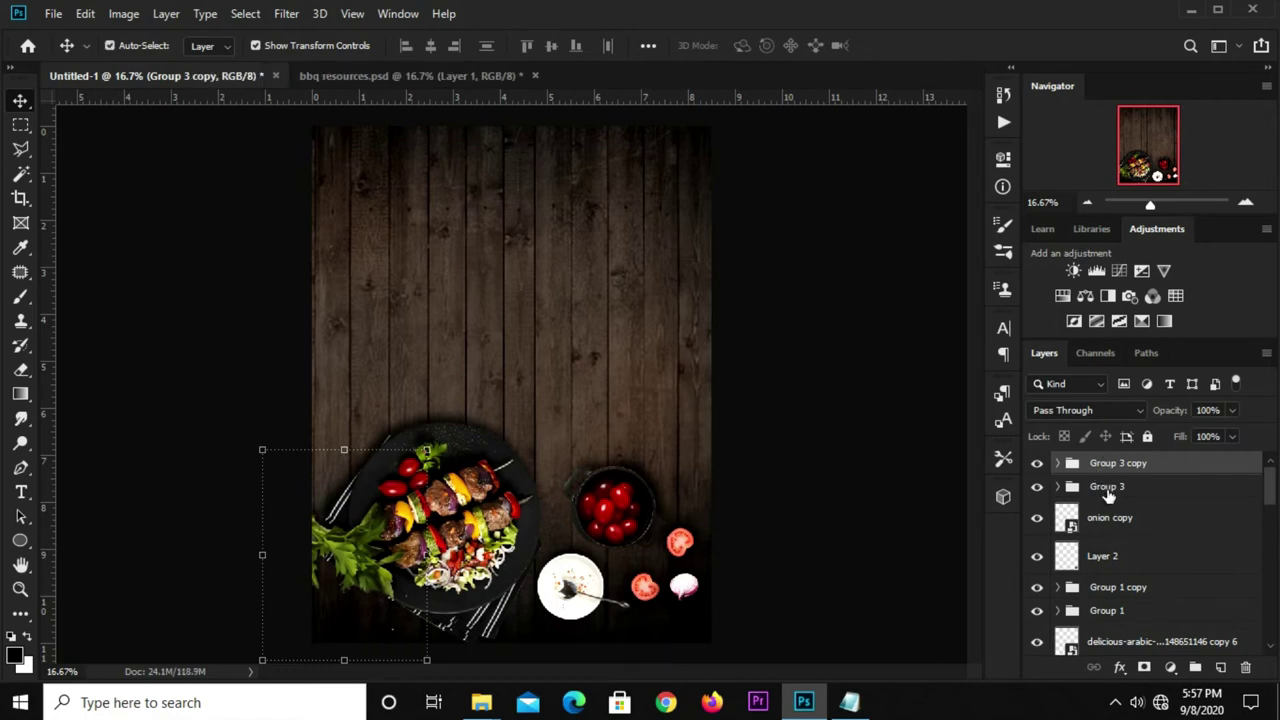
- Move Group 3 copy to the right edge, rotate it ~178°, scale to ~65%, and add a new layer
click(341, 449)
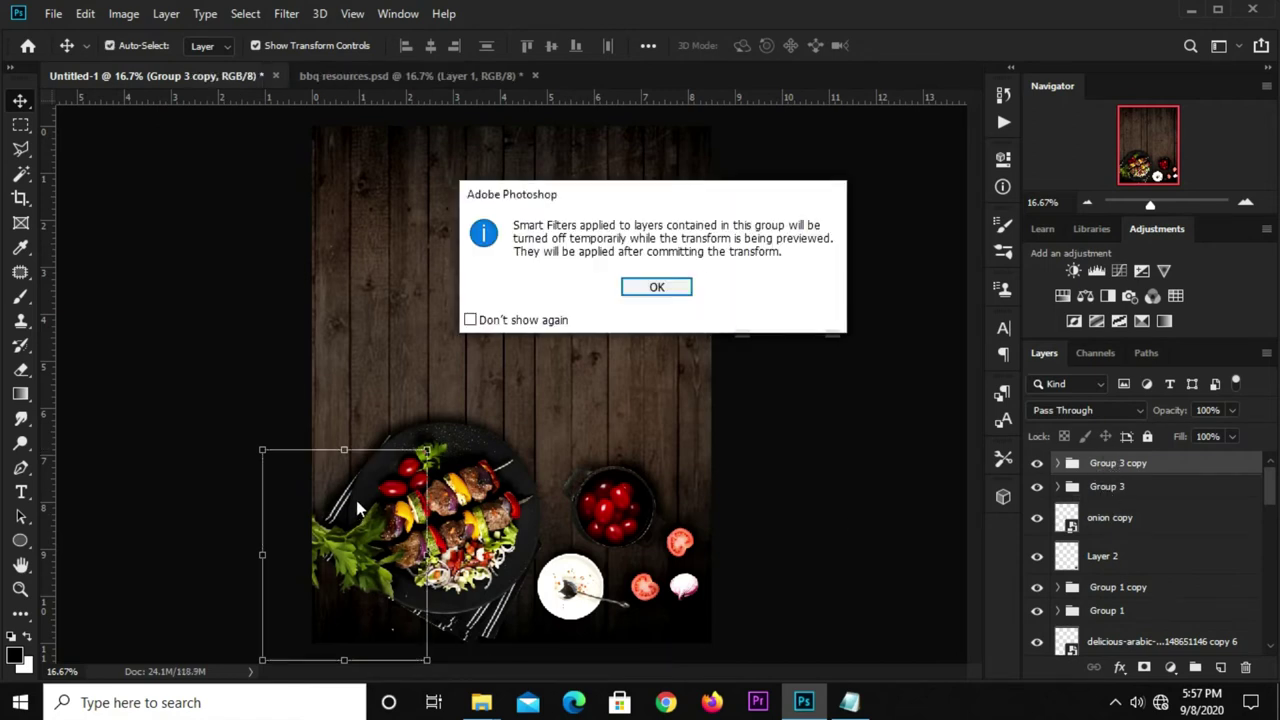
key(Return)
drag(398, 564, 713, 427)
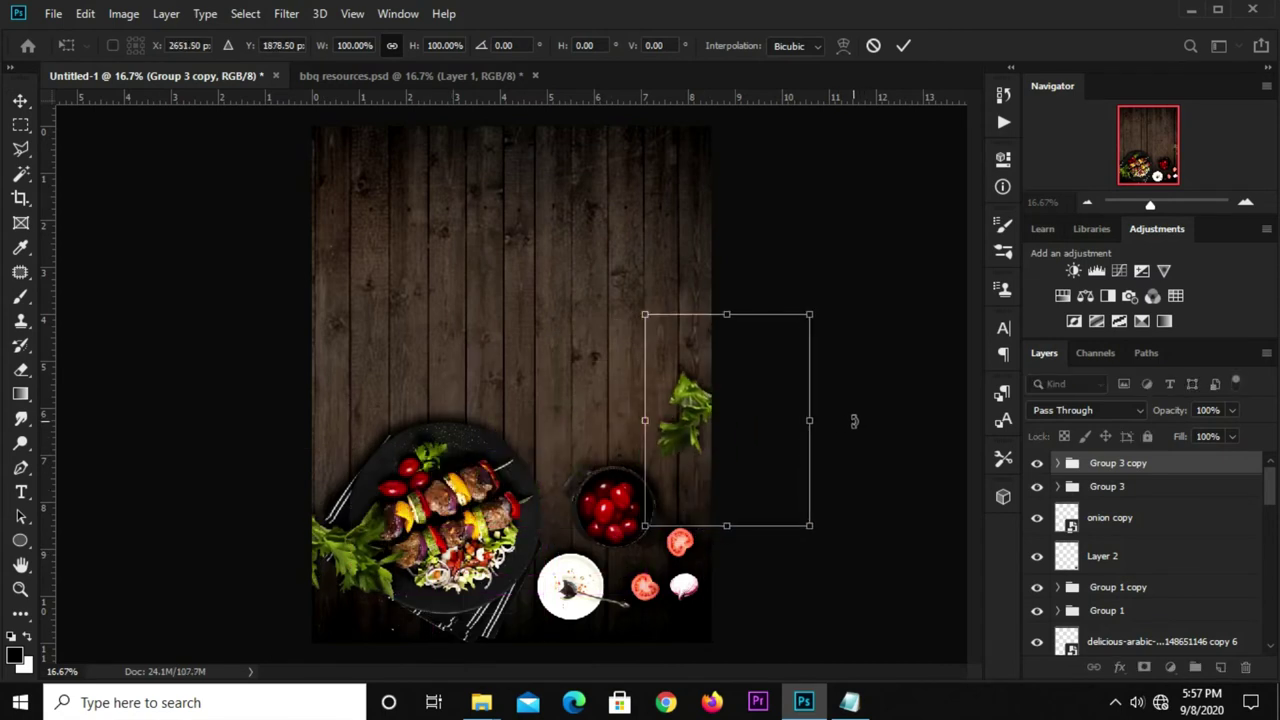
drag(852, 420, 625, 485)
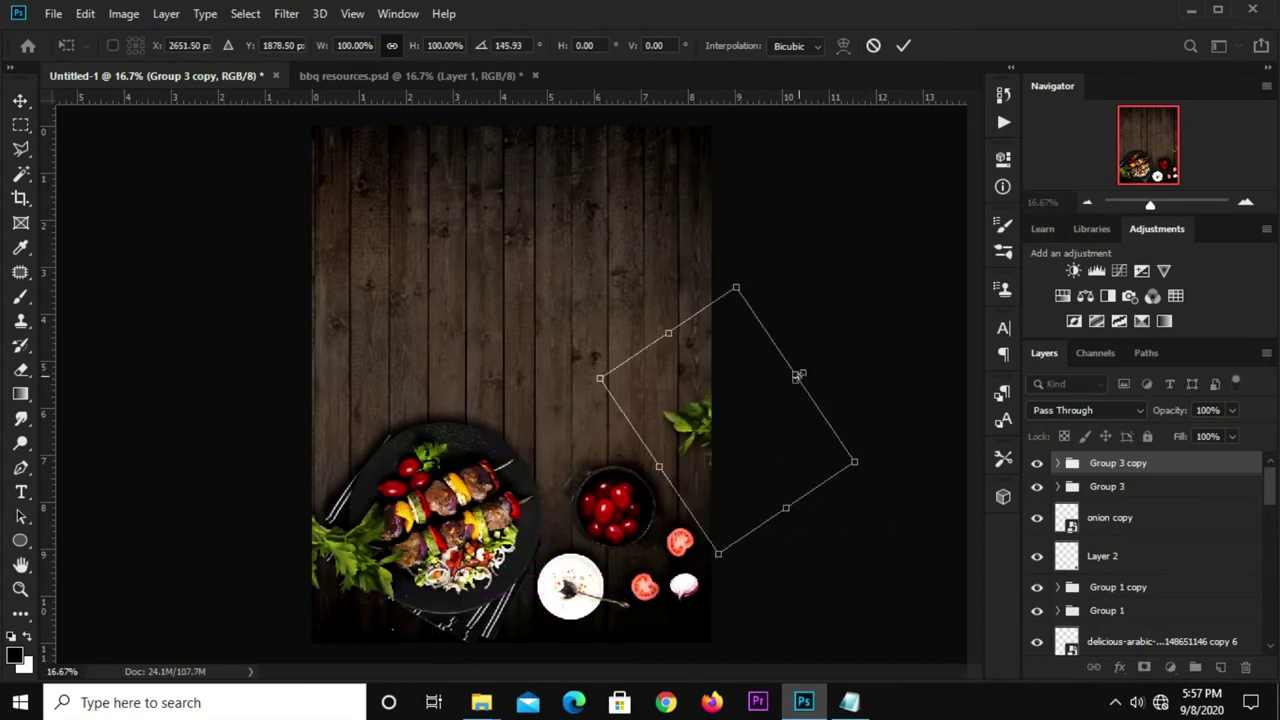
mouse_move(798, 376)
mouse_down()
mouse_move(766, 449)
mouse_move(845, 478)
mouse_move(842, 495)
mouse_up()
mouse_move(751, 367)
mouse_down()
mouse_move(738, 408)
mouse_move(802, 438)
mouse_up()
drag(694, 487, 700, 493)
click(908, 46)
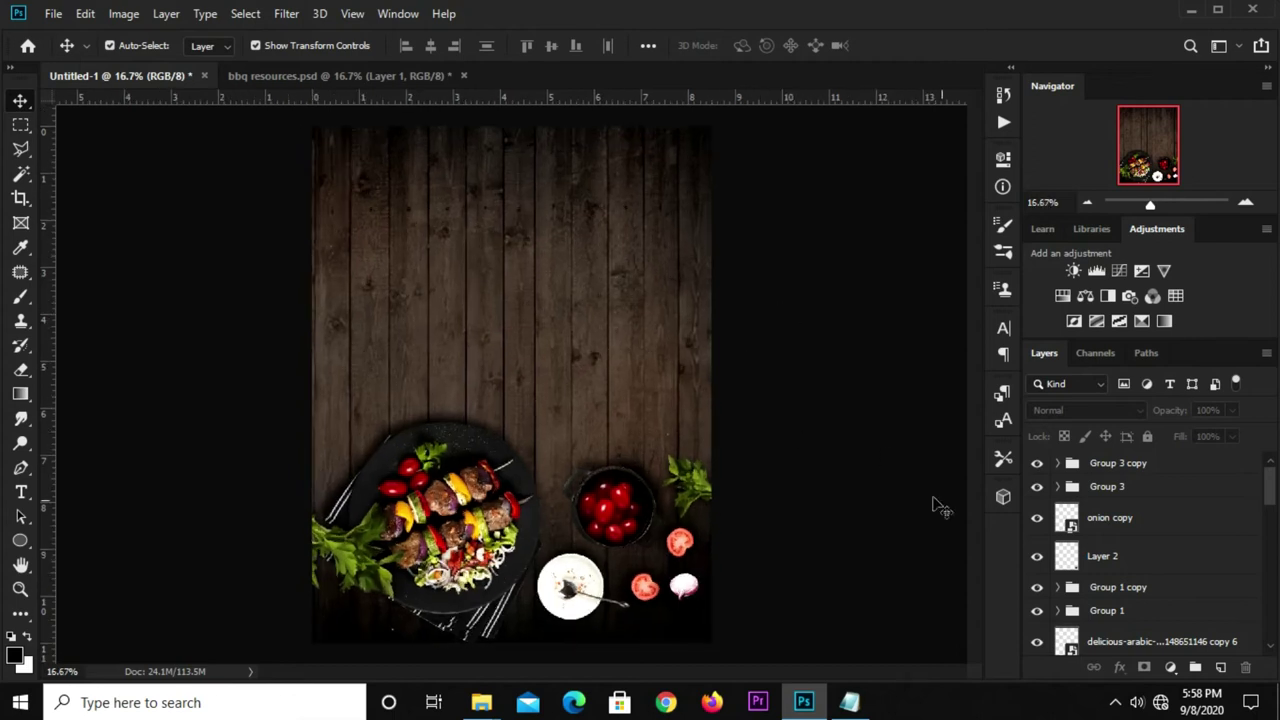
click(1218, 667)
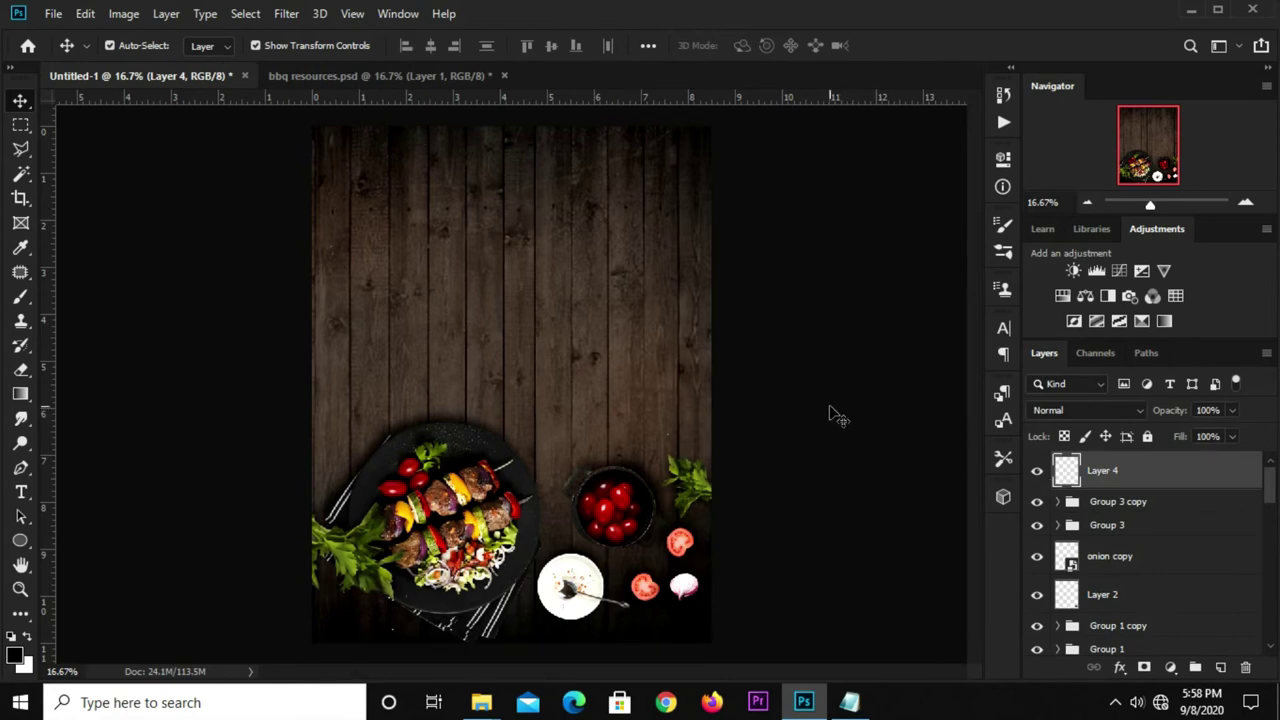
- Choose the Brush tool with a textured stroke brush preset
click(24, 300)
click(72, 295)
click(121, 55)
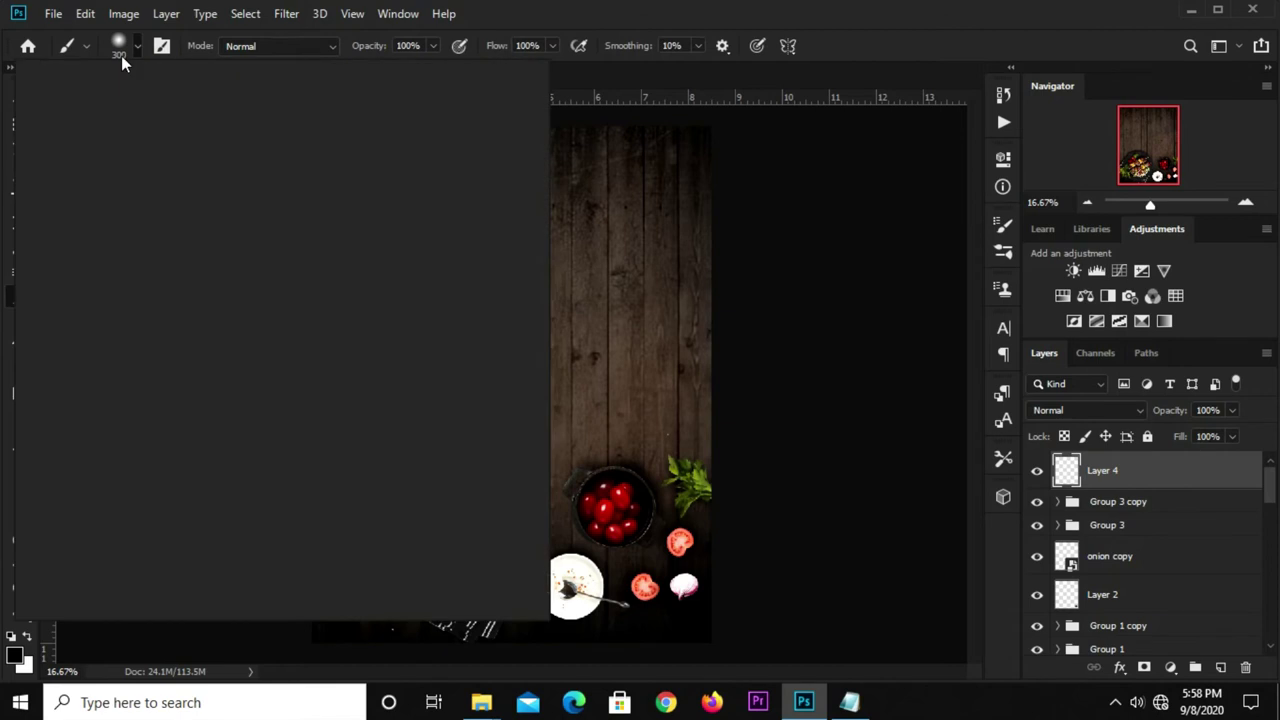
click(198, 189)
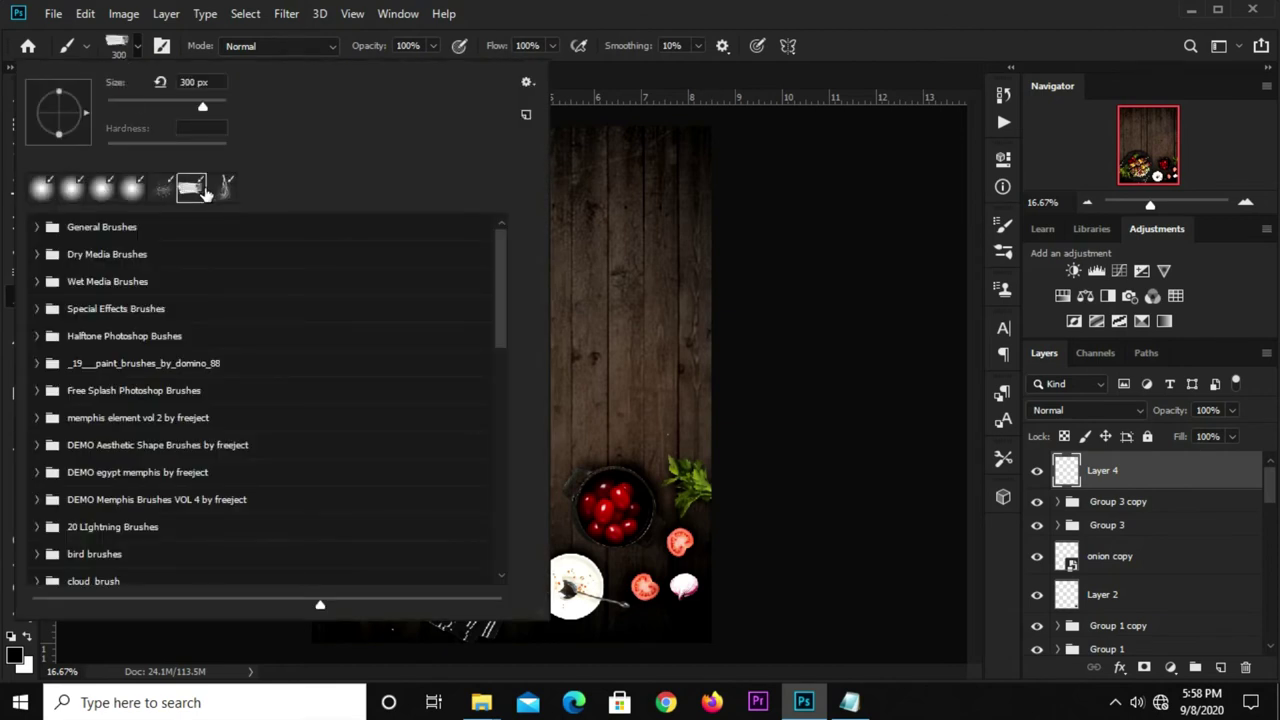
- Copy the colour code c28218 from the bbq poster notes
click(855, 55)
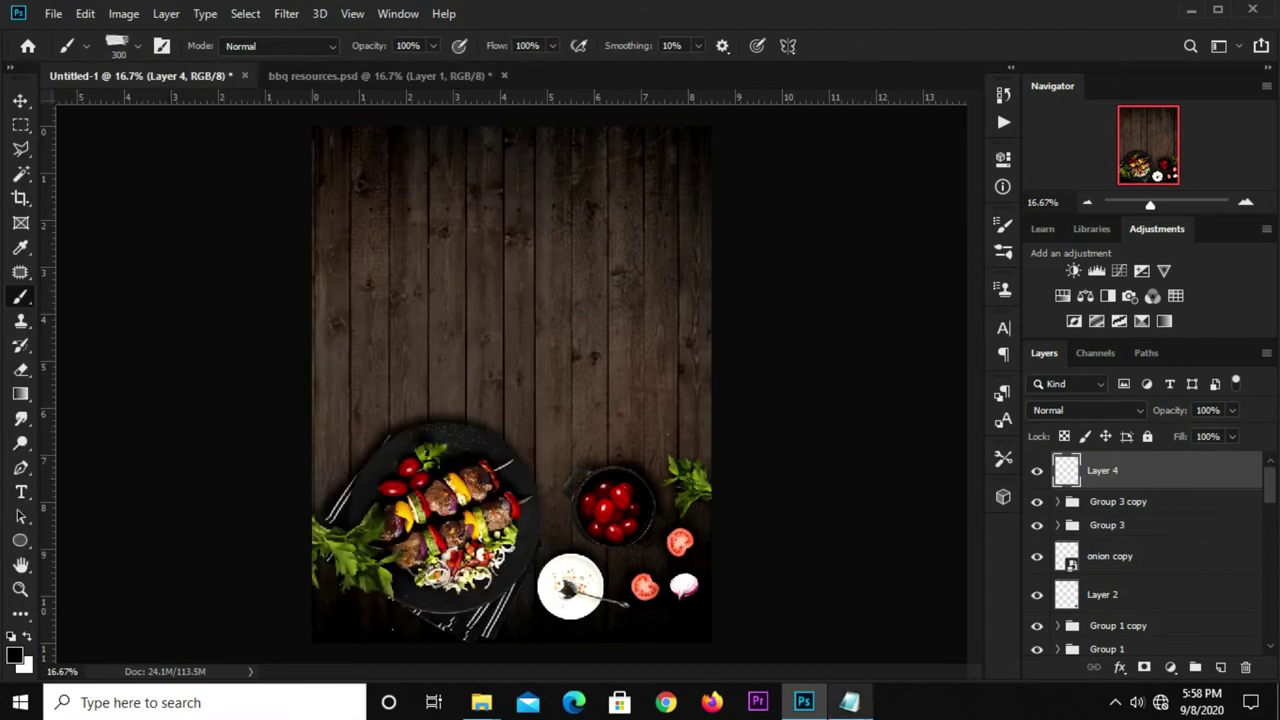
click(805, 569)
drag(608, 430, 559, 429)
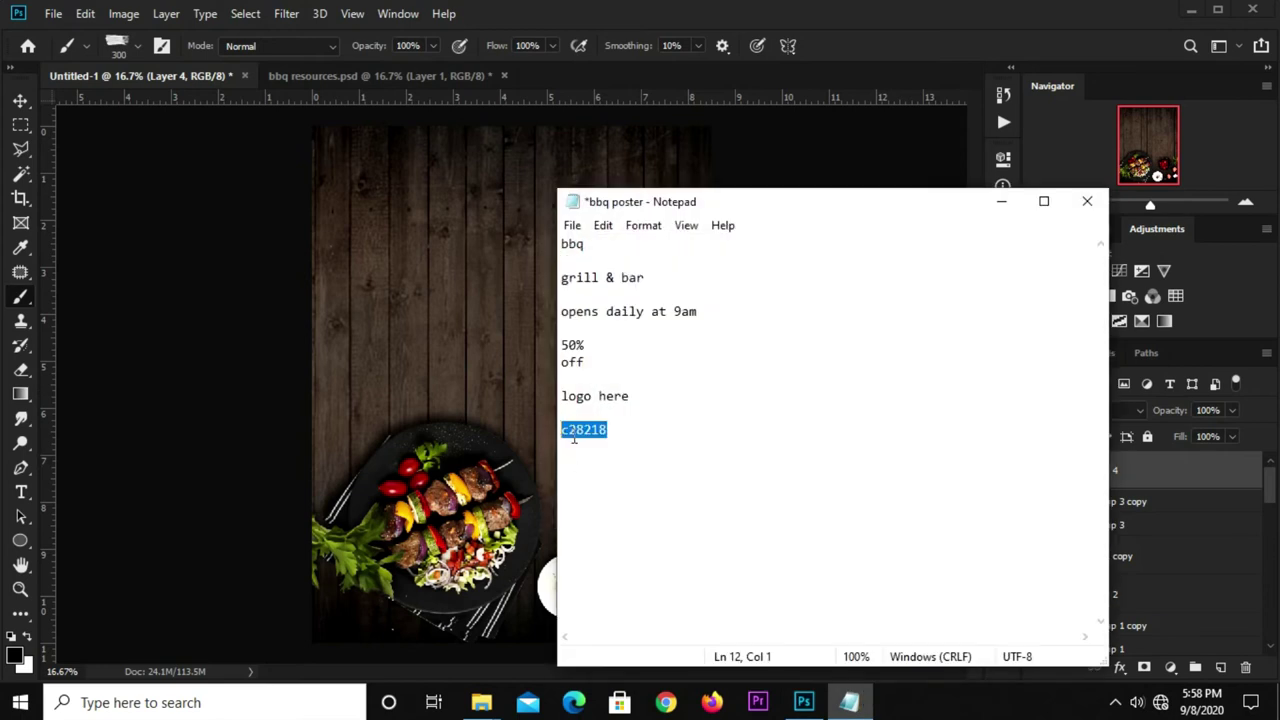
right_click(573, 437)
click(630, 212)
click(939, 50)
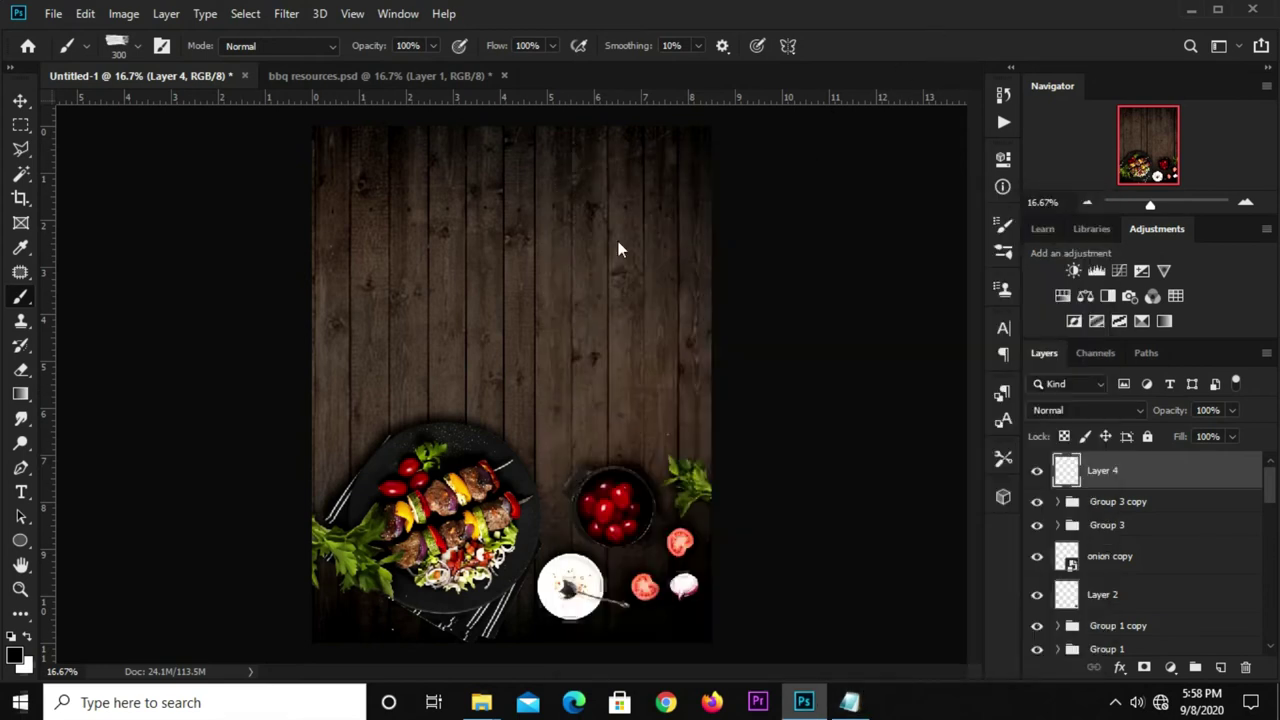
- Set the foreground colour to c28218 and test a dab on the canvas
click(14, 656)
right_click(984, 650)
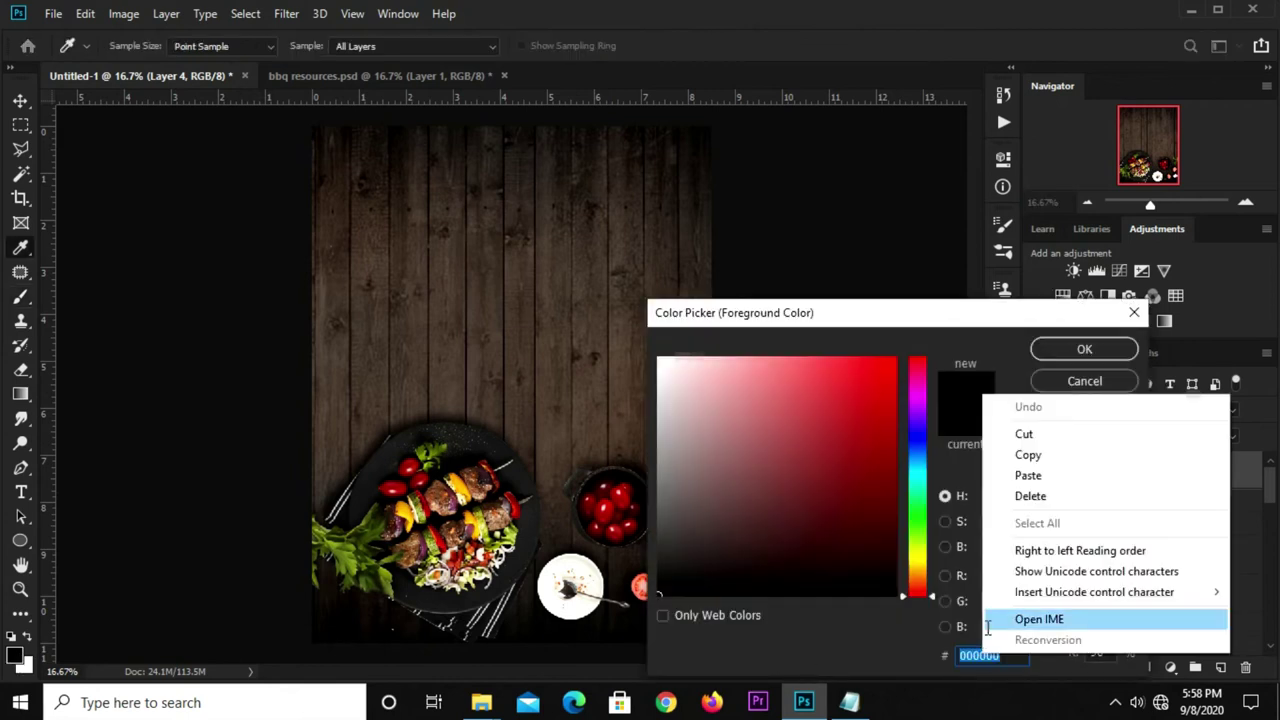
click(1028, 475)
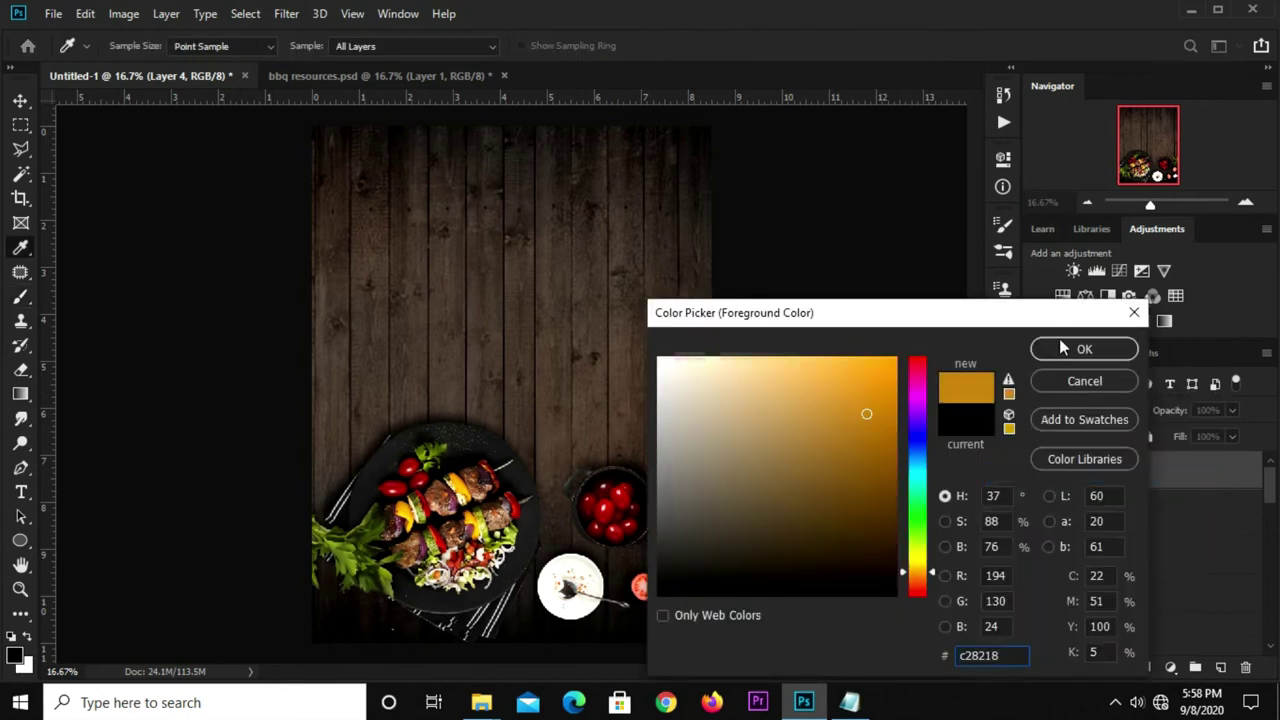
click(1084, 348)
click(460, 280)
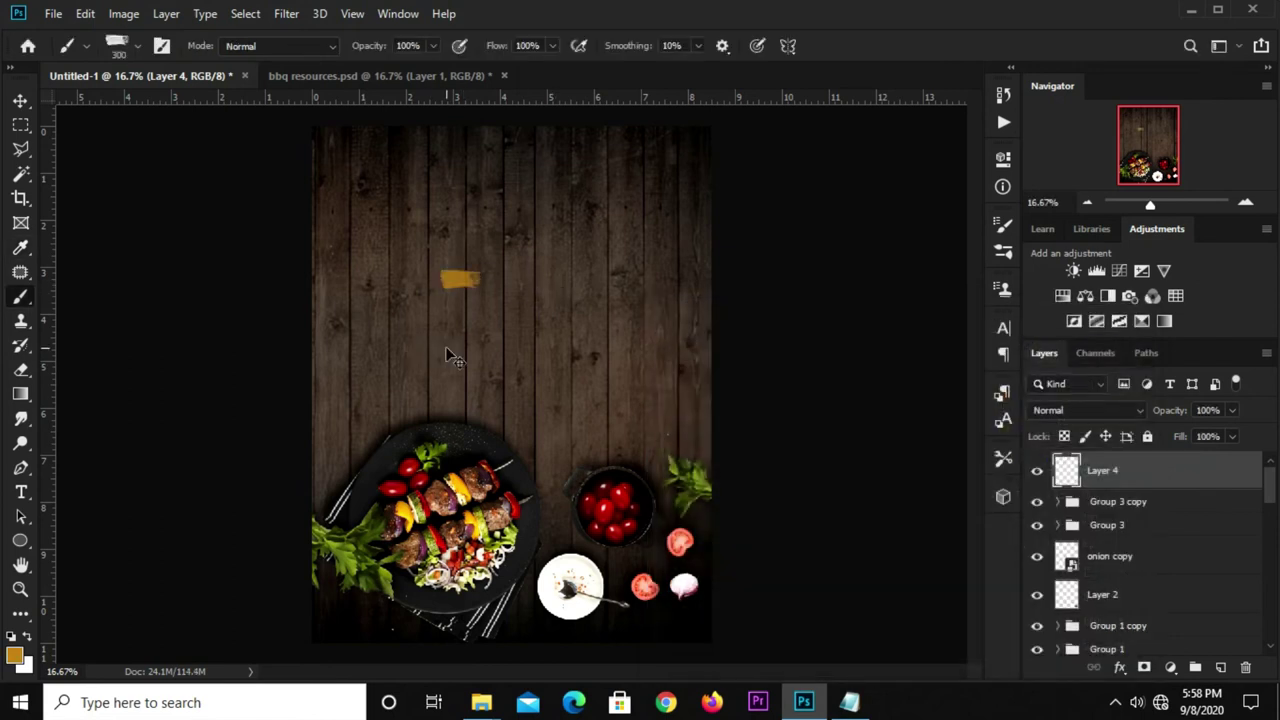
- Undo the test dab and paint one wide orange stroke near the top centre
key(ctrl+z)
key(bracketright)
key(bracketright)
key(bracketright)
key(bracketright)
key(bracketright)
key(bracketright)
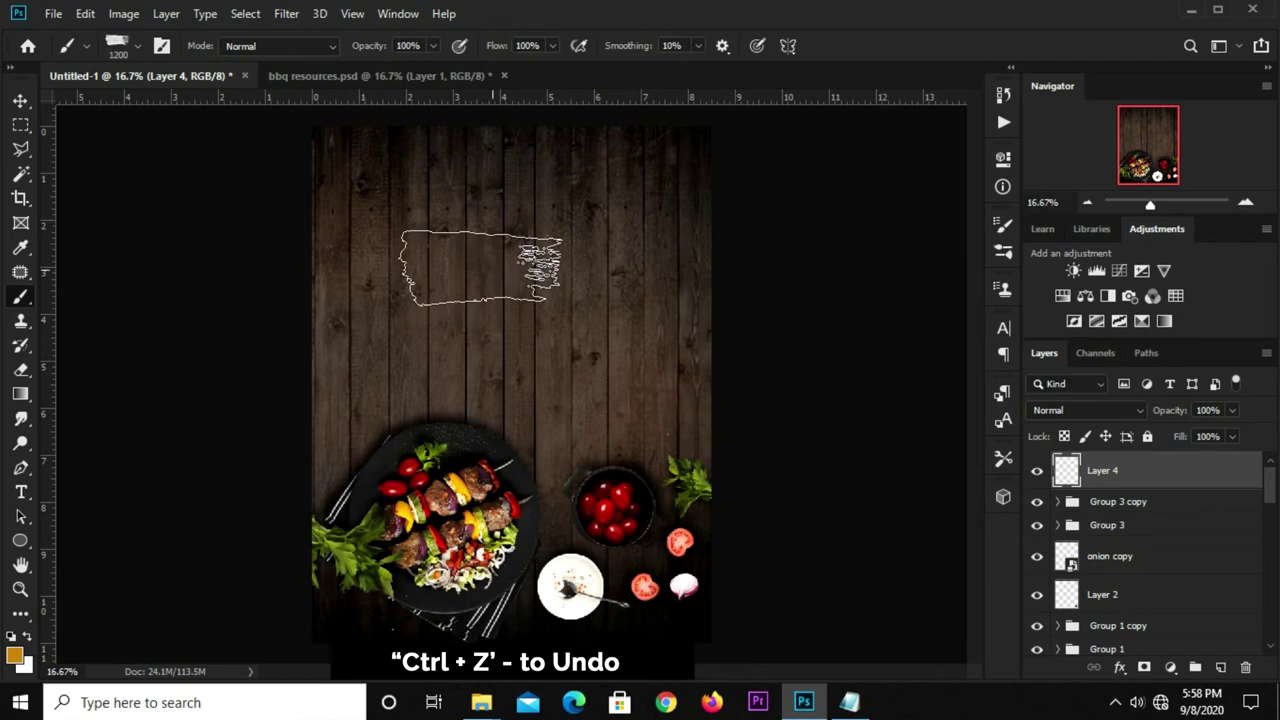
click(468, 266)
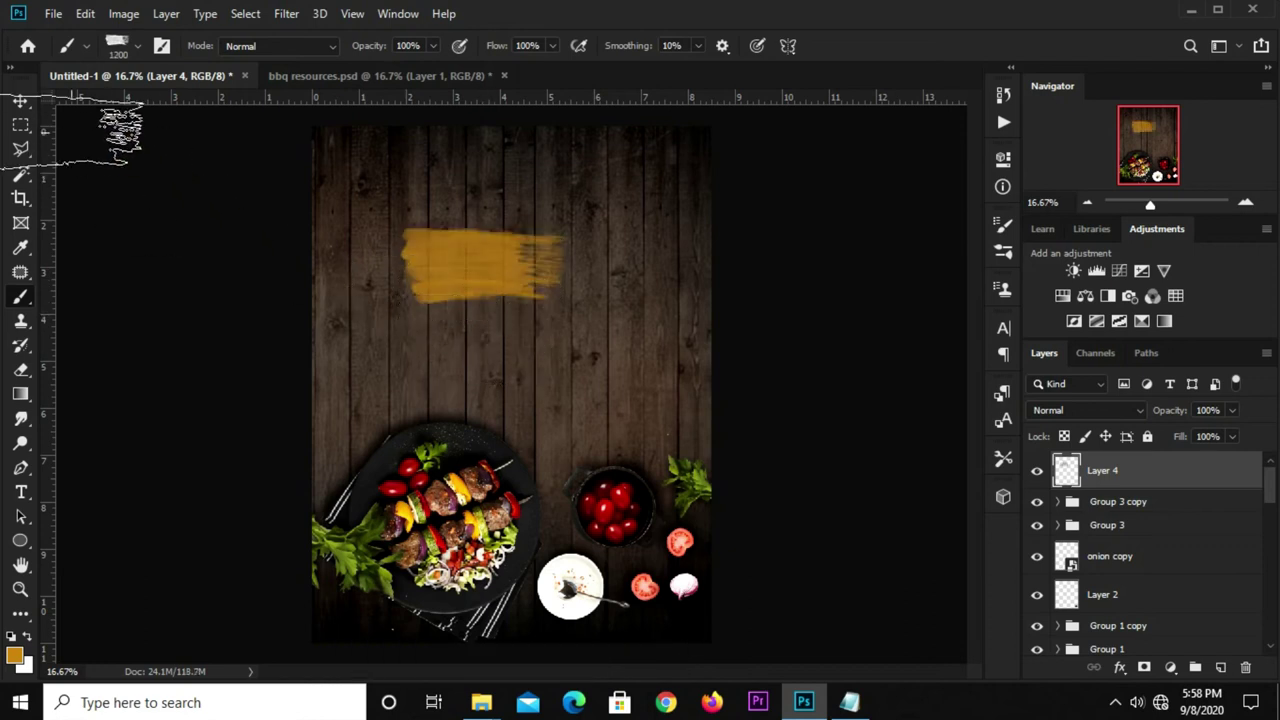
- Scale the orange stroke up to about 140% and duplicate Layer 4
click(20, 101)
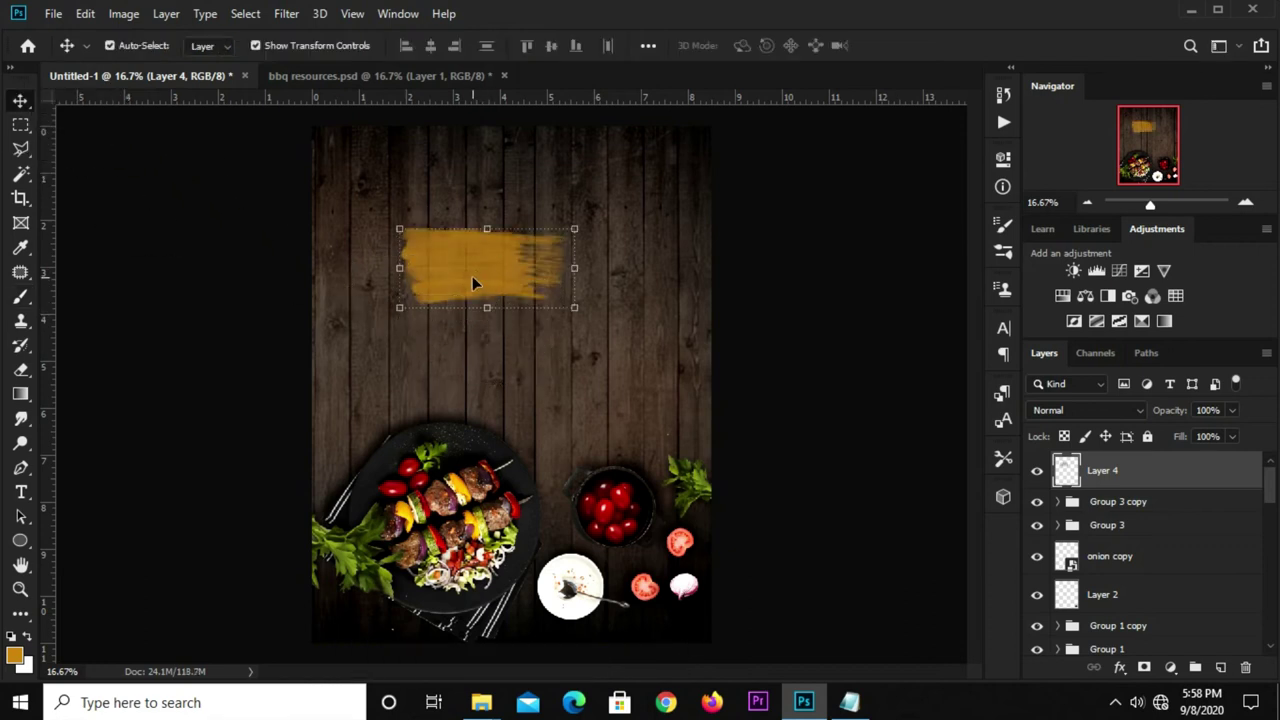
key(ctrl+t)
drag(574, 229, 637, 200)
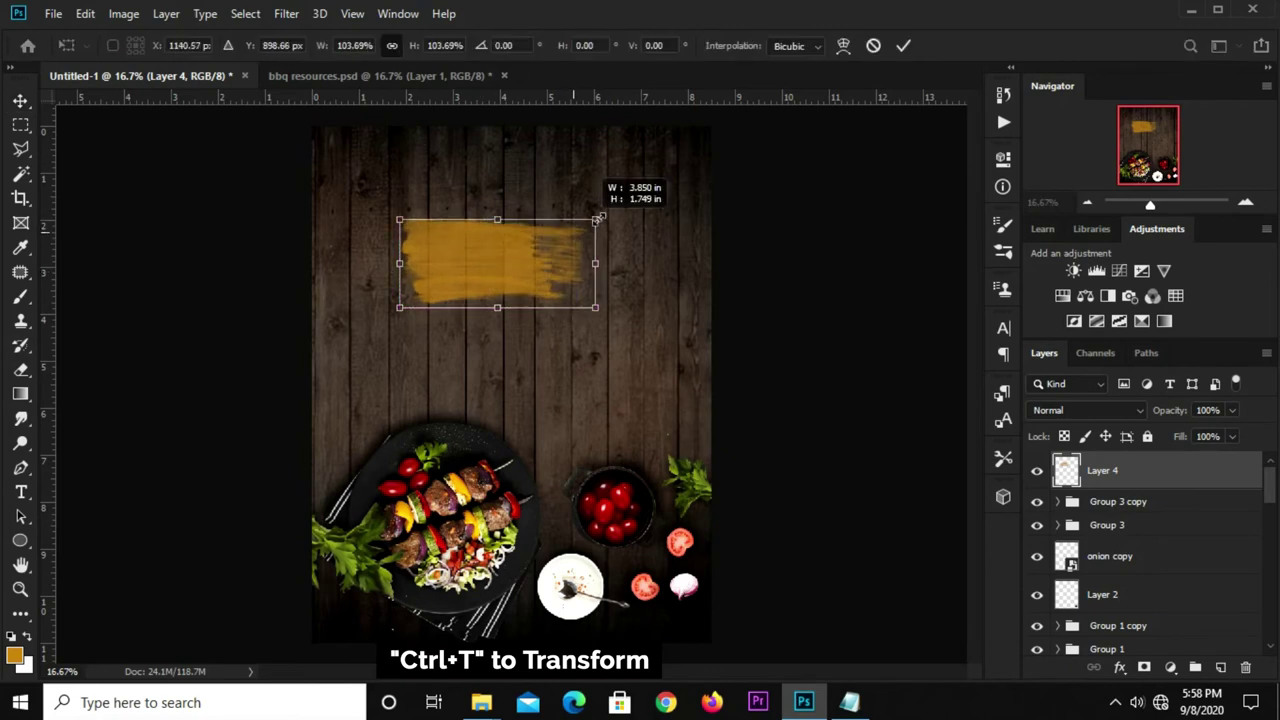
drag(520, 248, 512, 261)
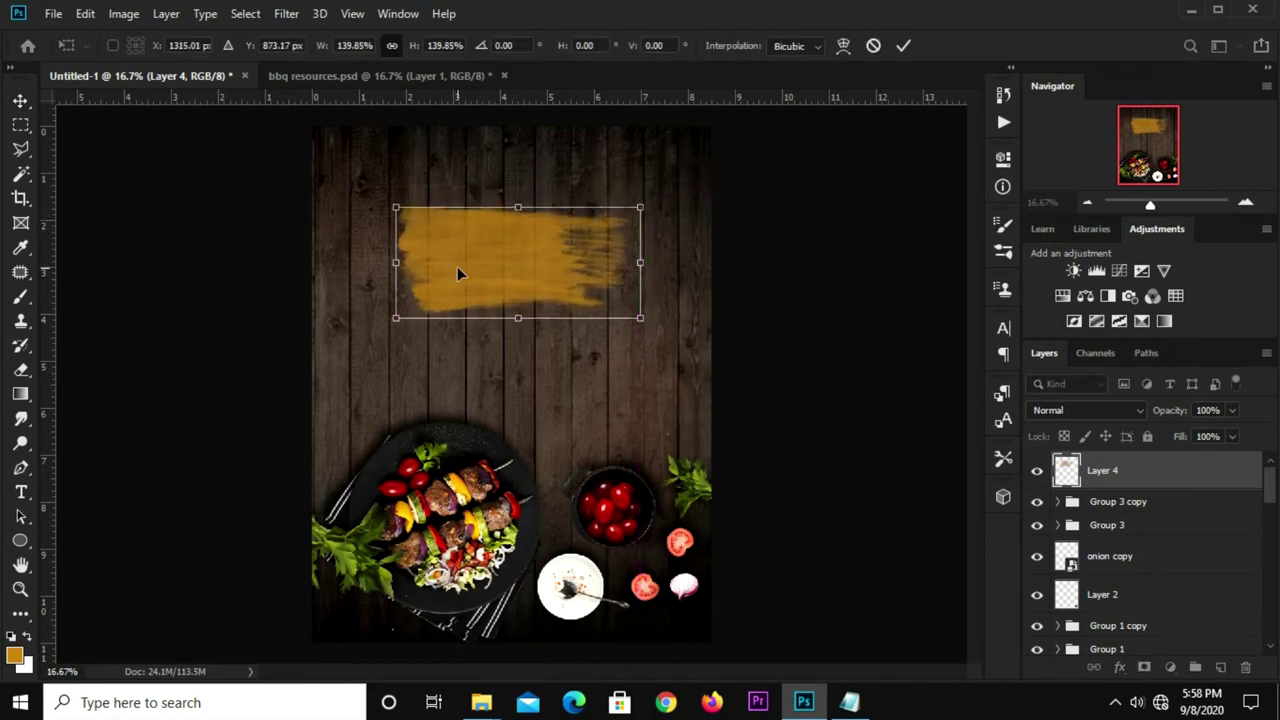
click(900, 48)
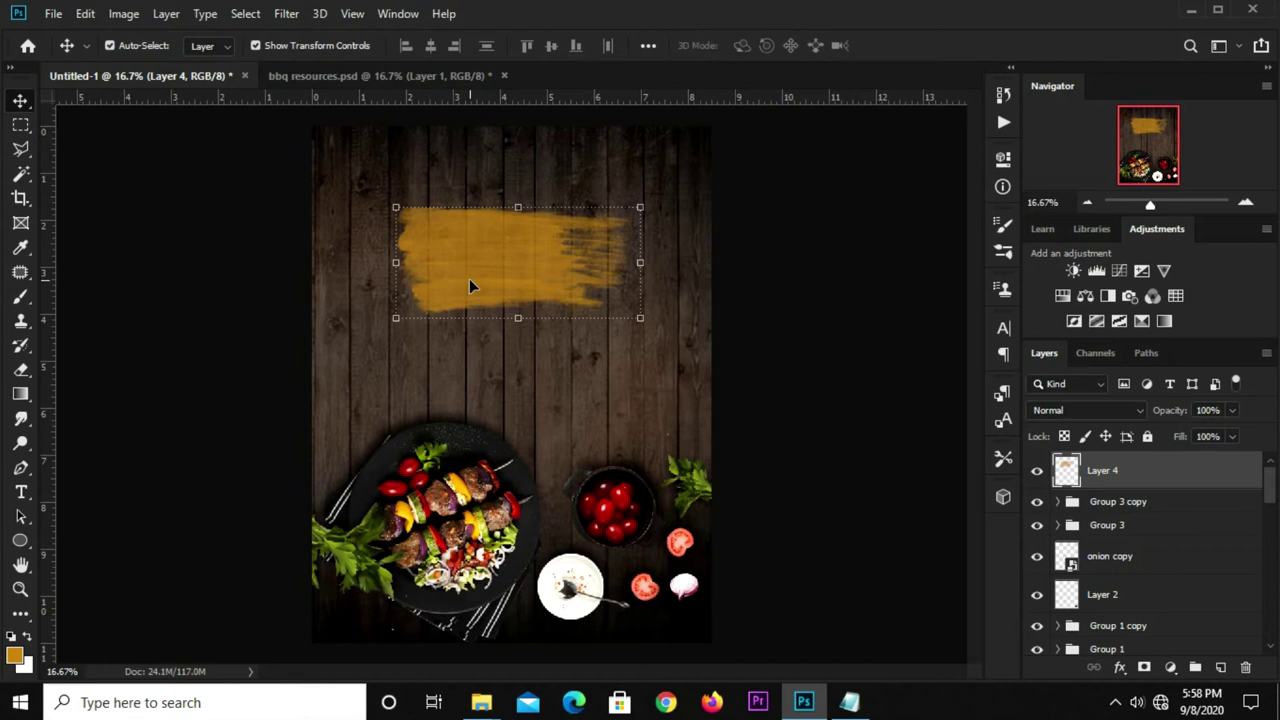
key(ctrl+j)
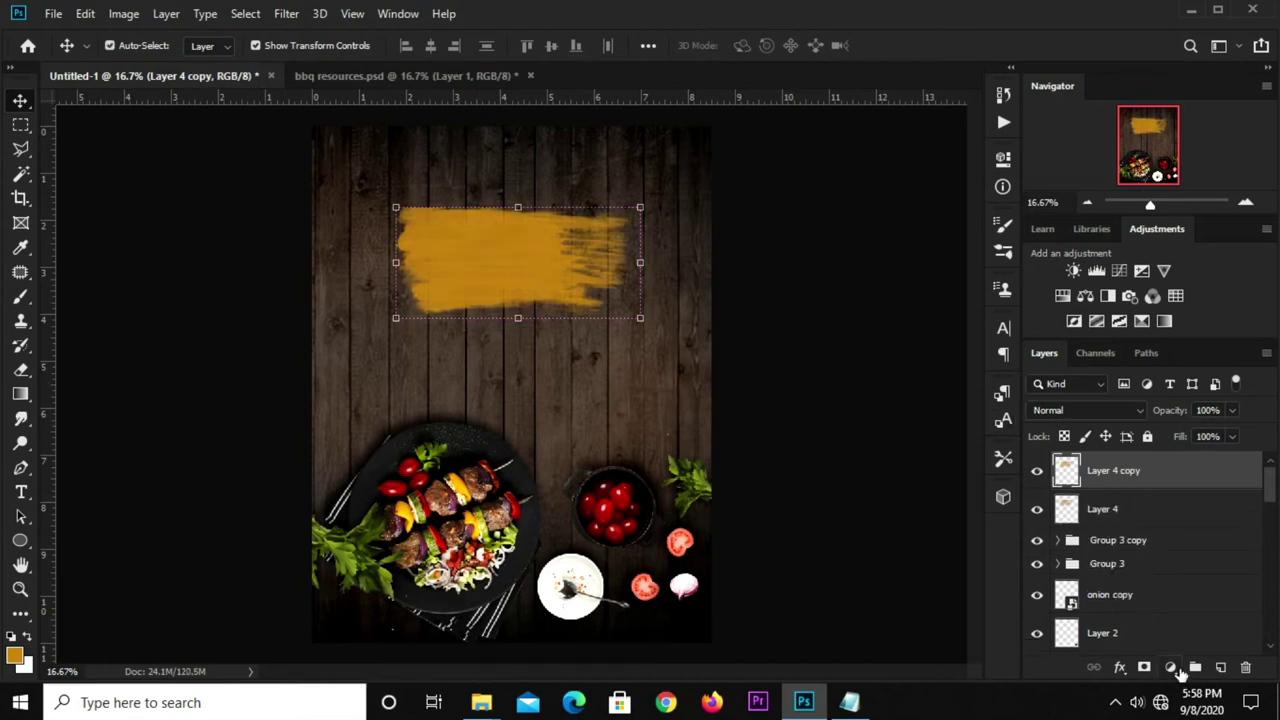
- Darken Layer 4 copy with a clipped Curves adjustment pulled down
click(1171, 667)
click(1155, 440)
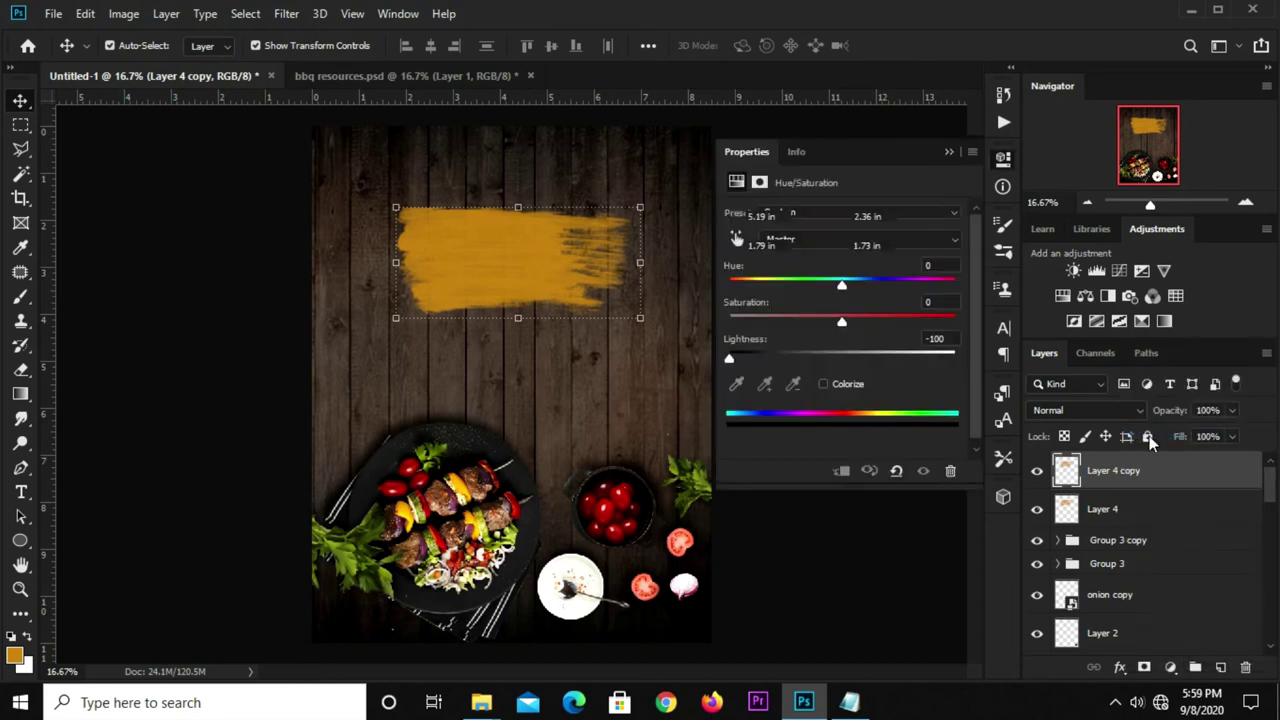
click(842, 471)
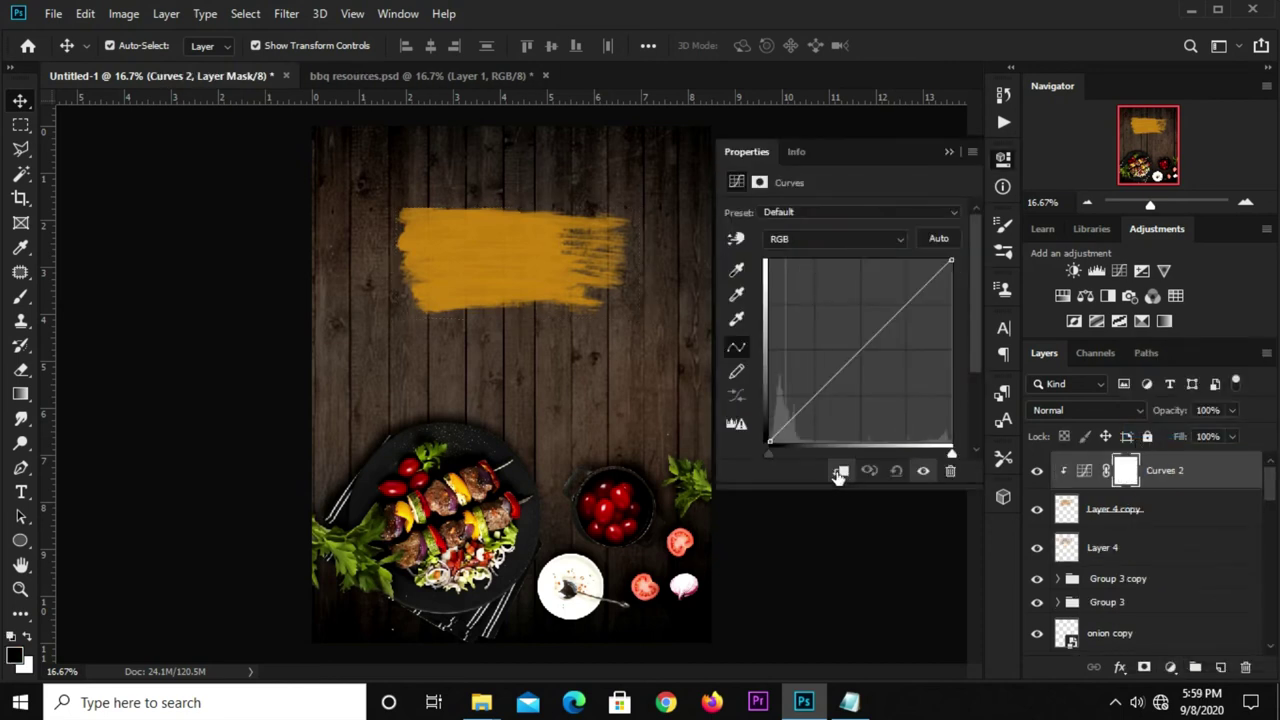
drag(817, 393, 822, 408)
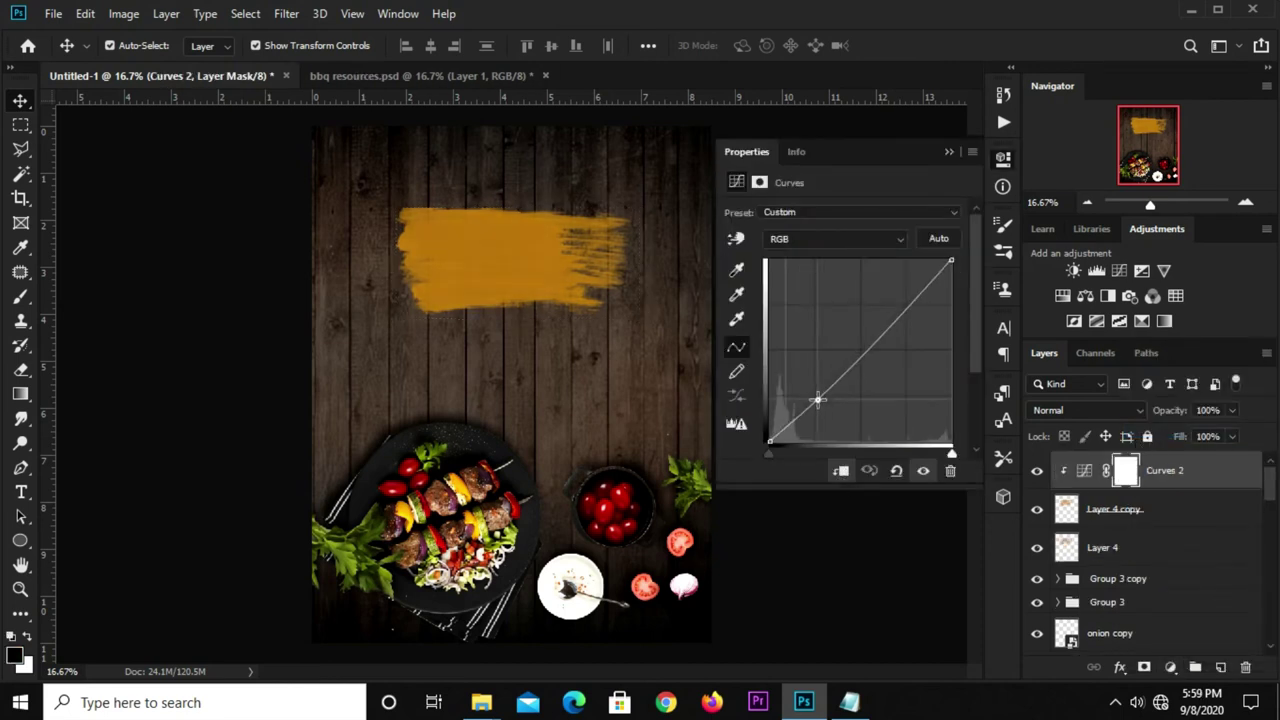
click(948, 153)
click(1038, 472)
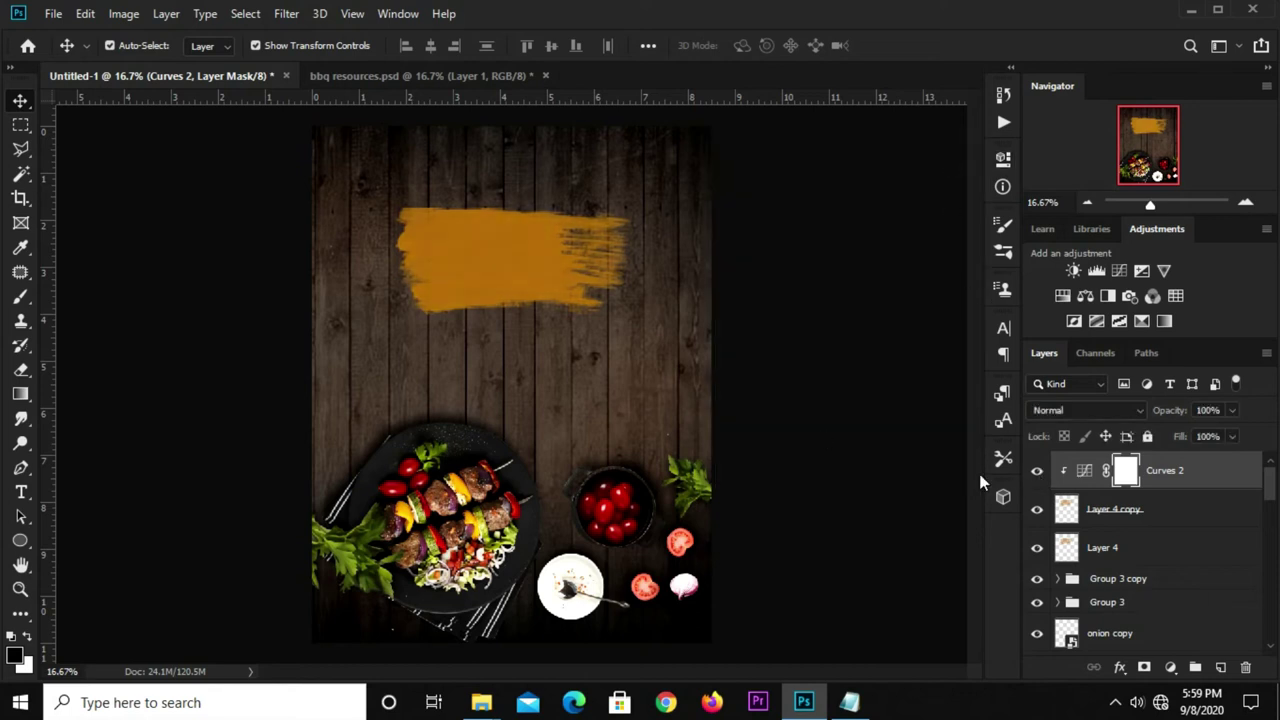
click(494, 260)
- Group Curves 2 with both stroke layers into Group 4
click(1145, 543)
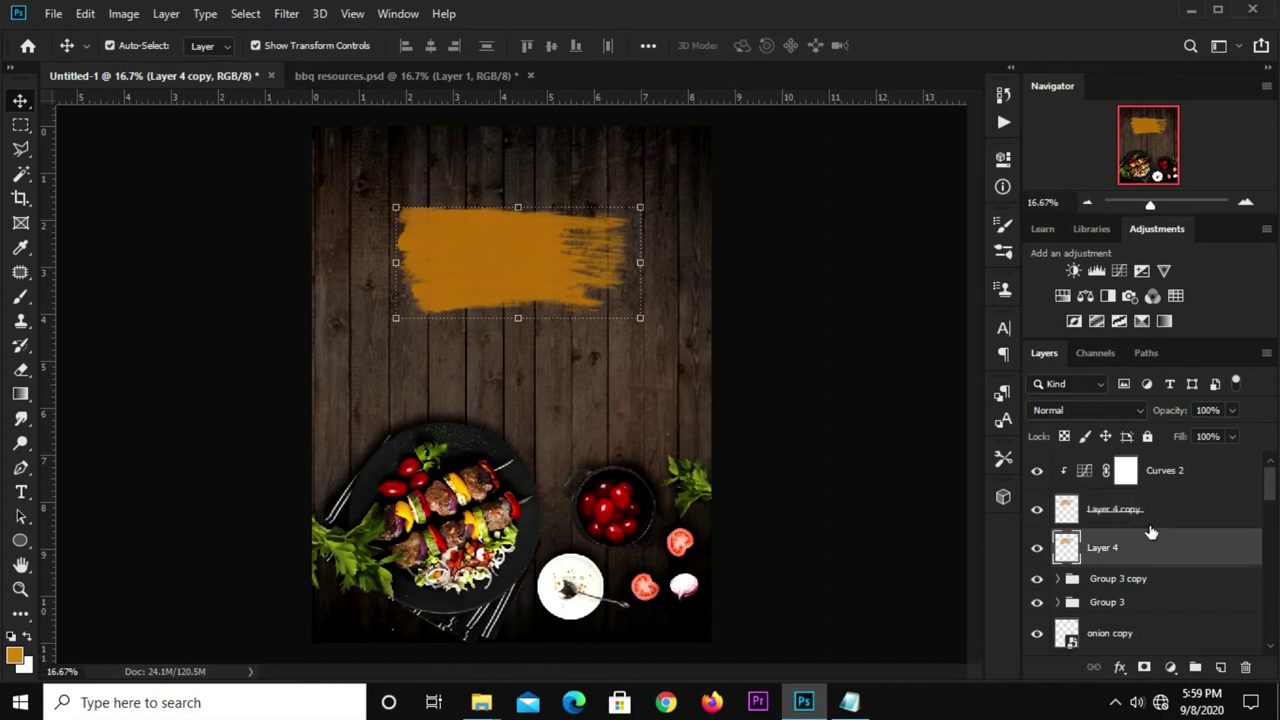
shift+click(1172, 480)
key(ctrl+g)
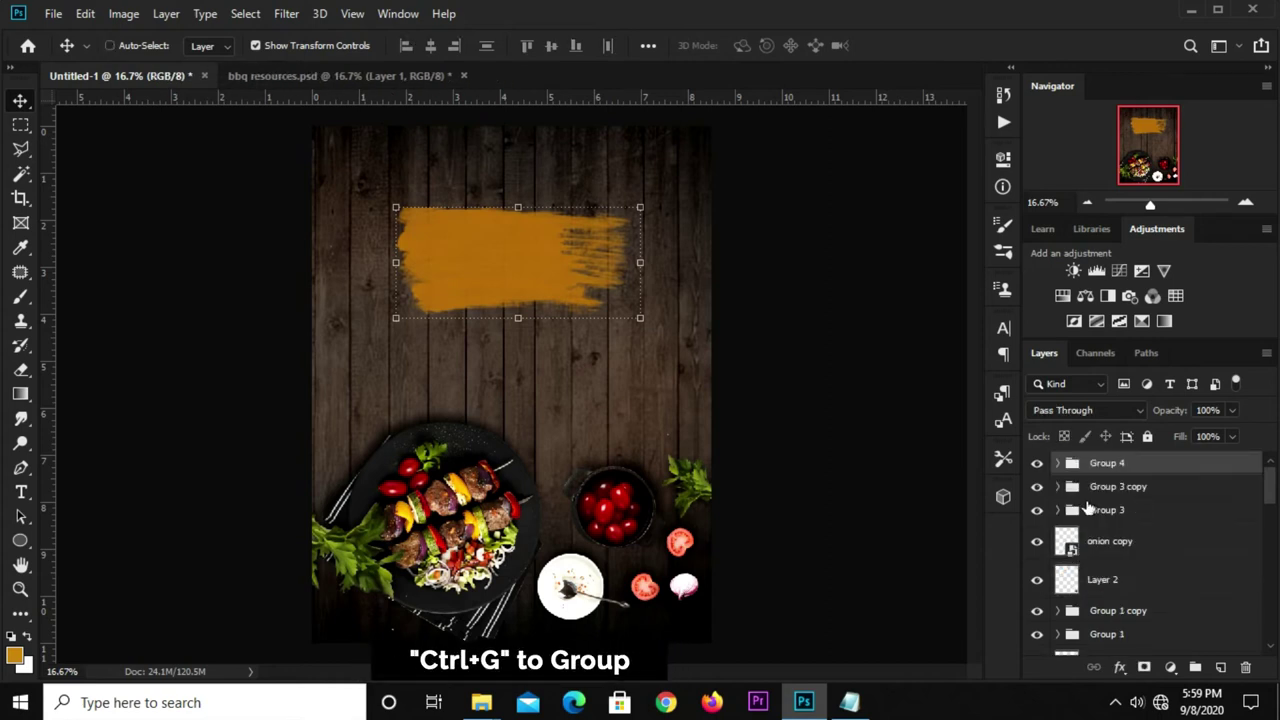
click(1038, 463)
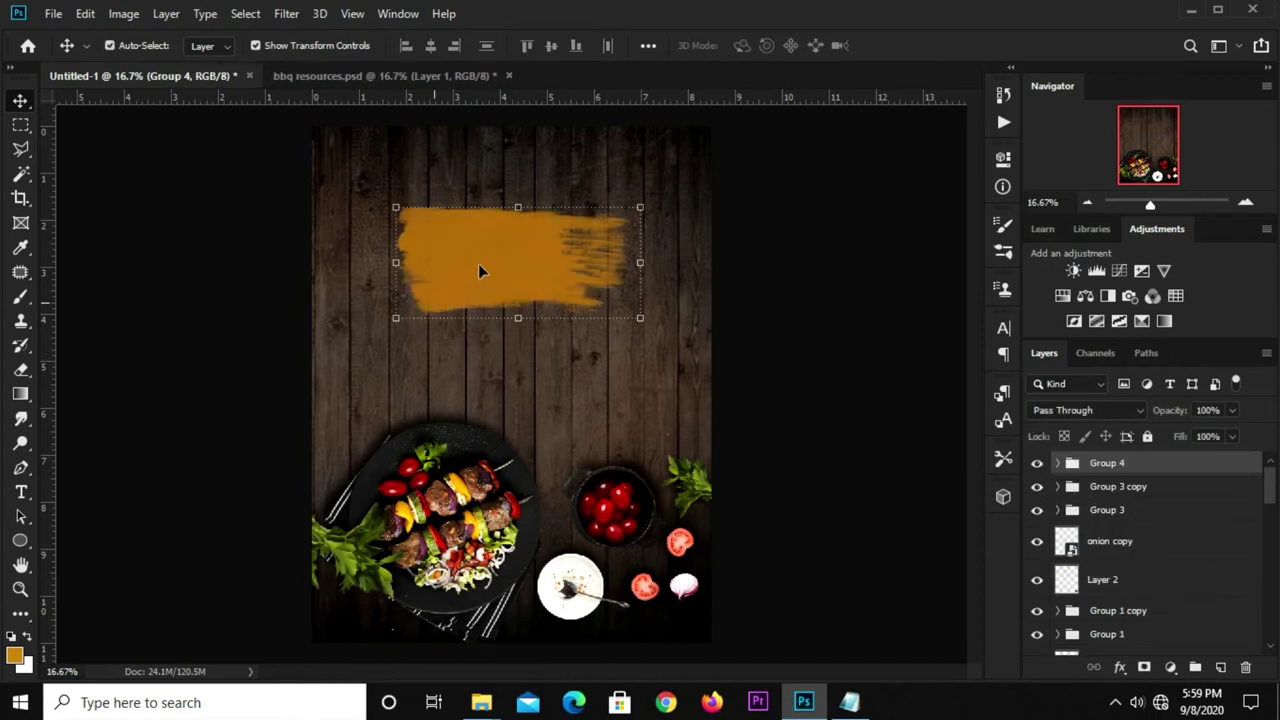
click(479, 262)
click(772, 291)
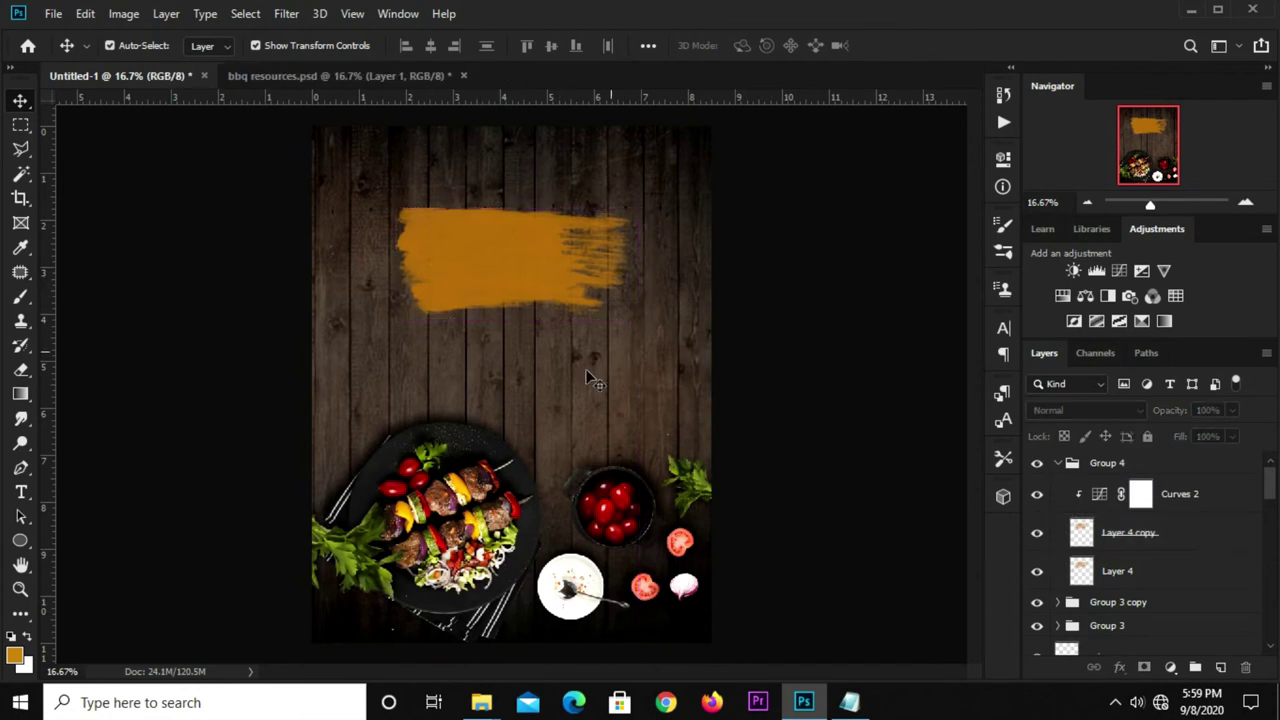
click(22, 492)
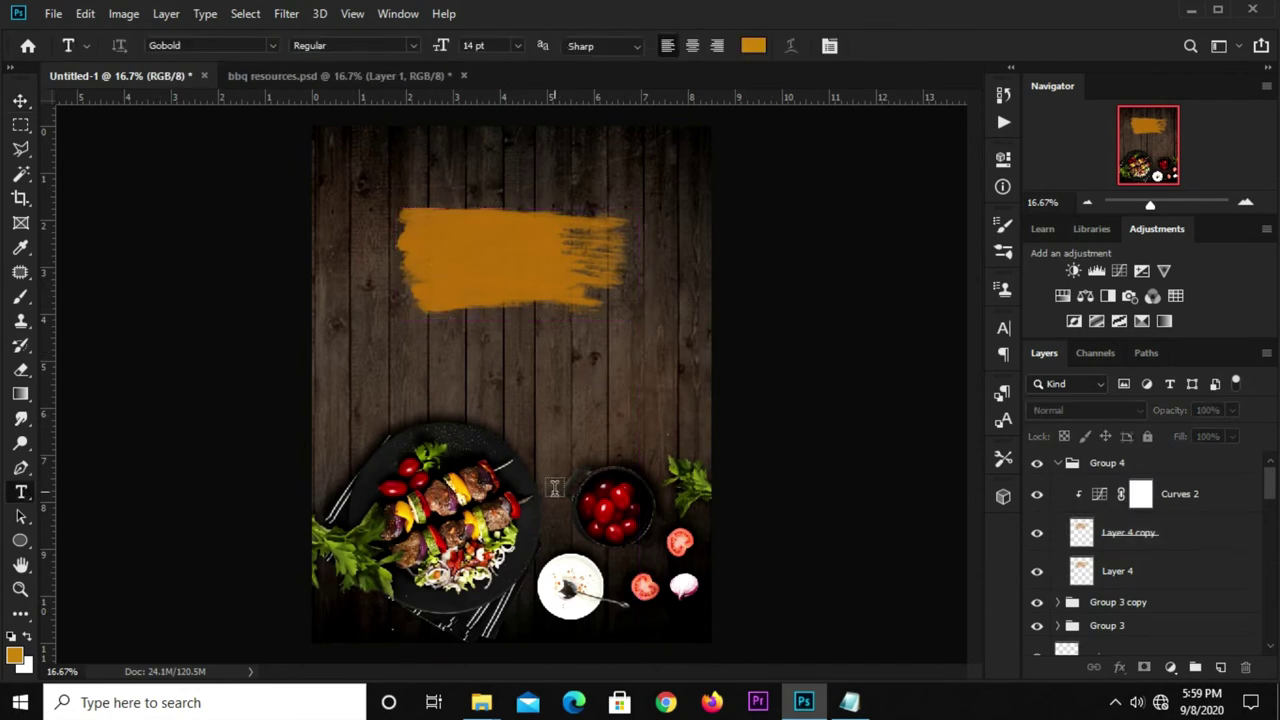
- Copy the word bbq from the poster notes
click(849, 703)
click(592, 244)
drag(592, 244, 558, 244)
right_click(573, 250)
click(620, 307)
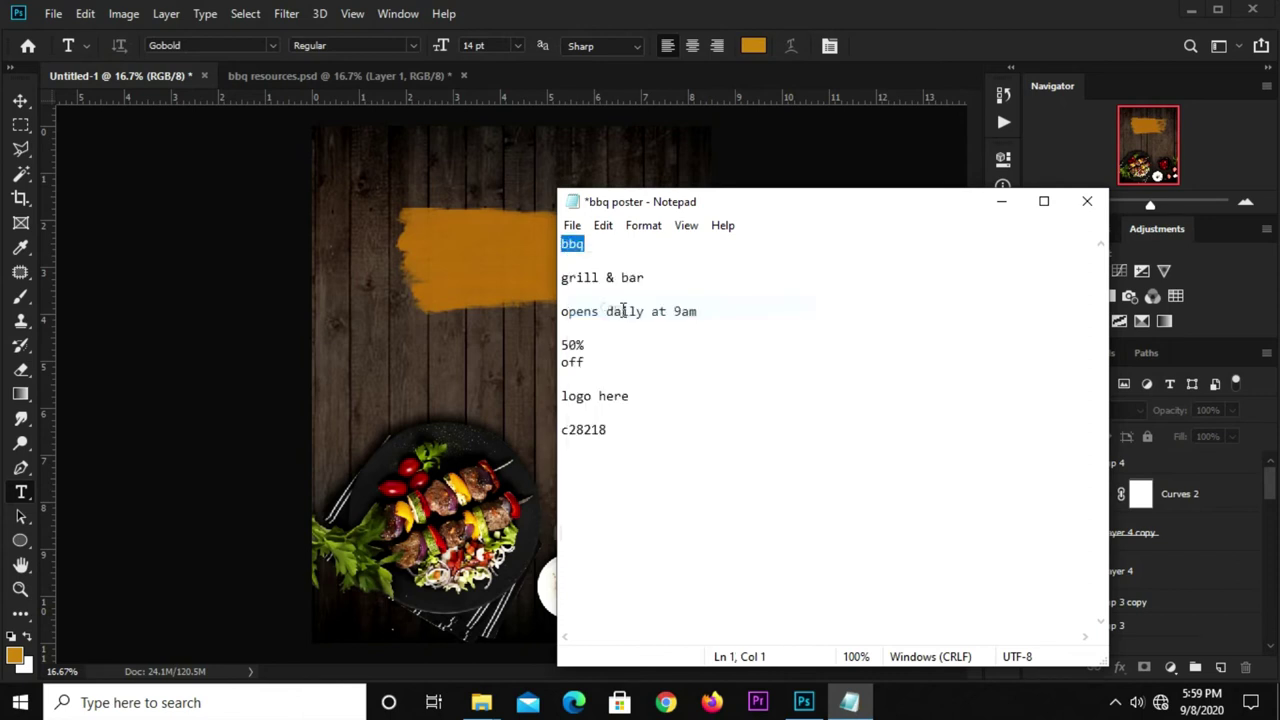
click(904, 76)
- Set the text colour to black 000000 and add the BBQ text layer
click(752, 46)
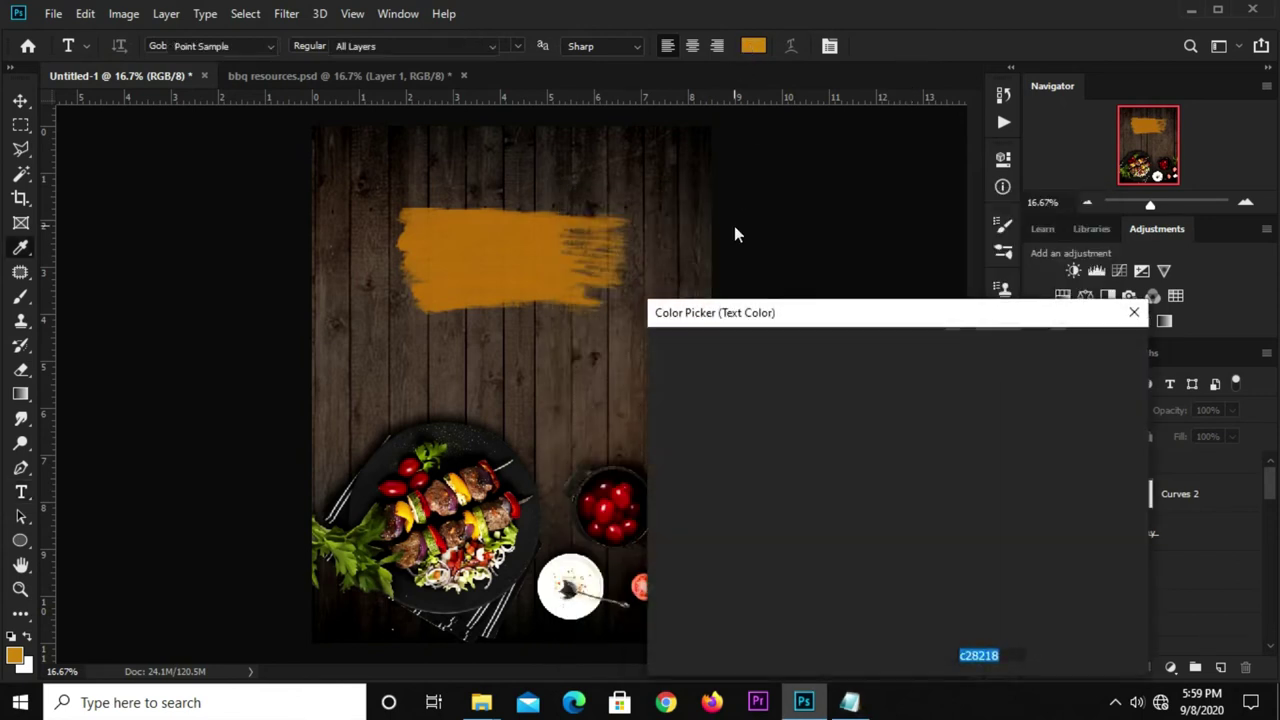
key(ctrl+v)
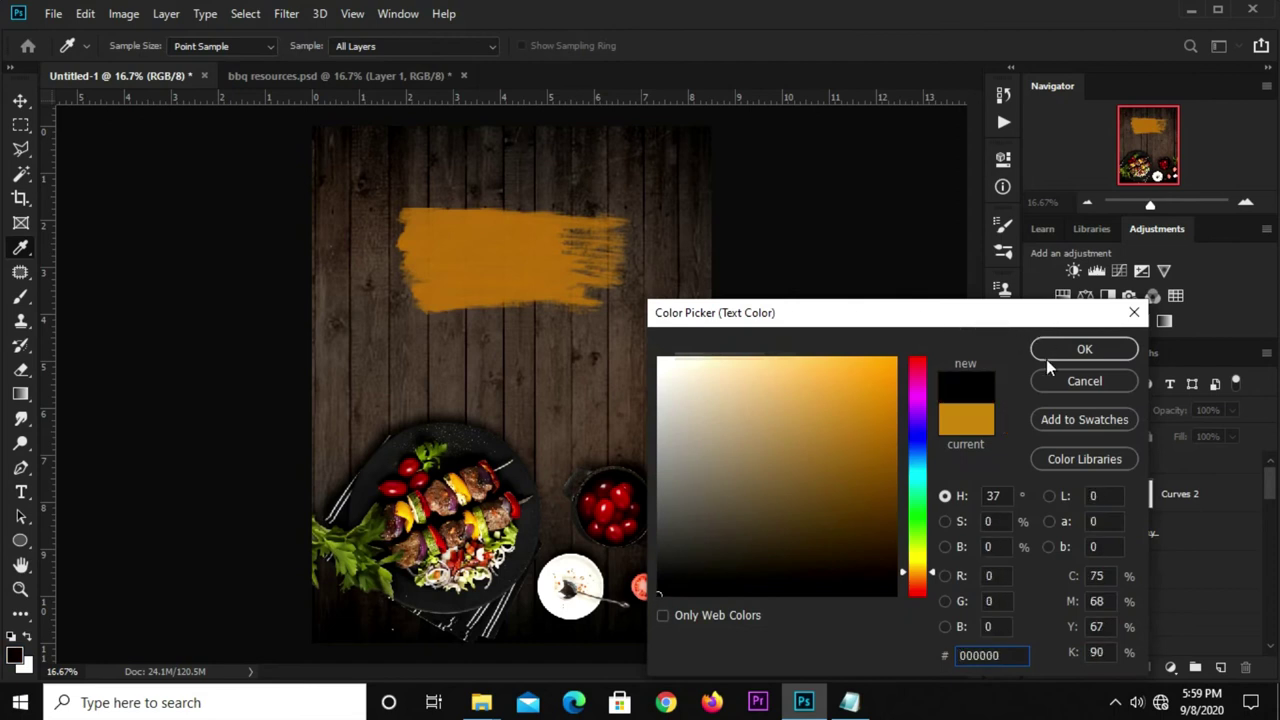
click(1048, 354)
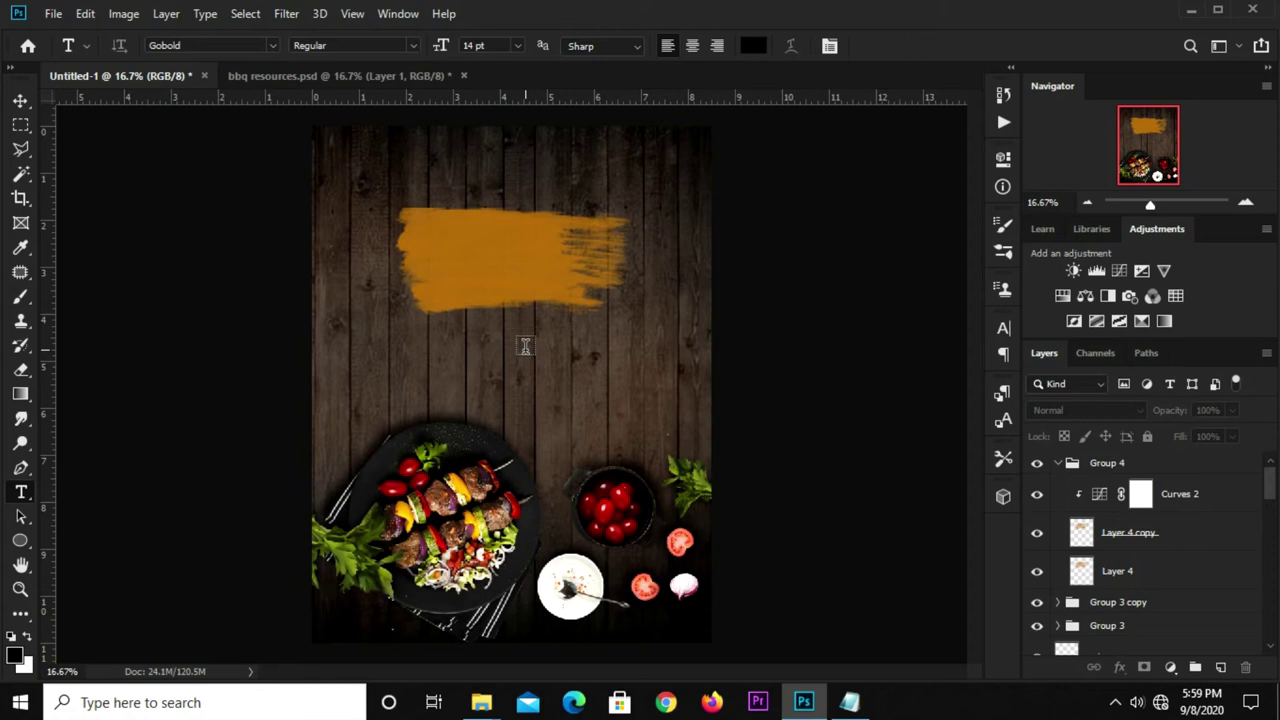
click(524, 346)
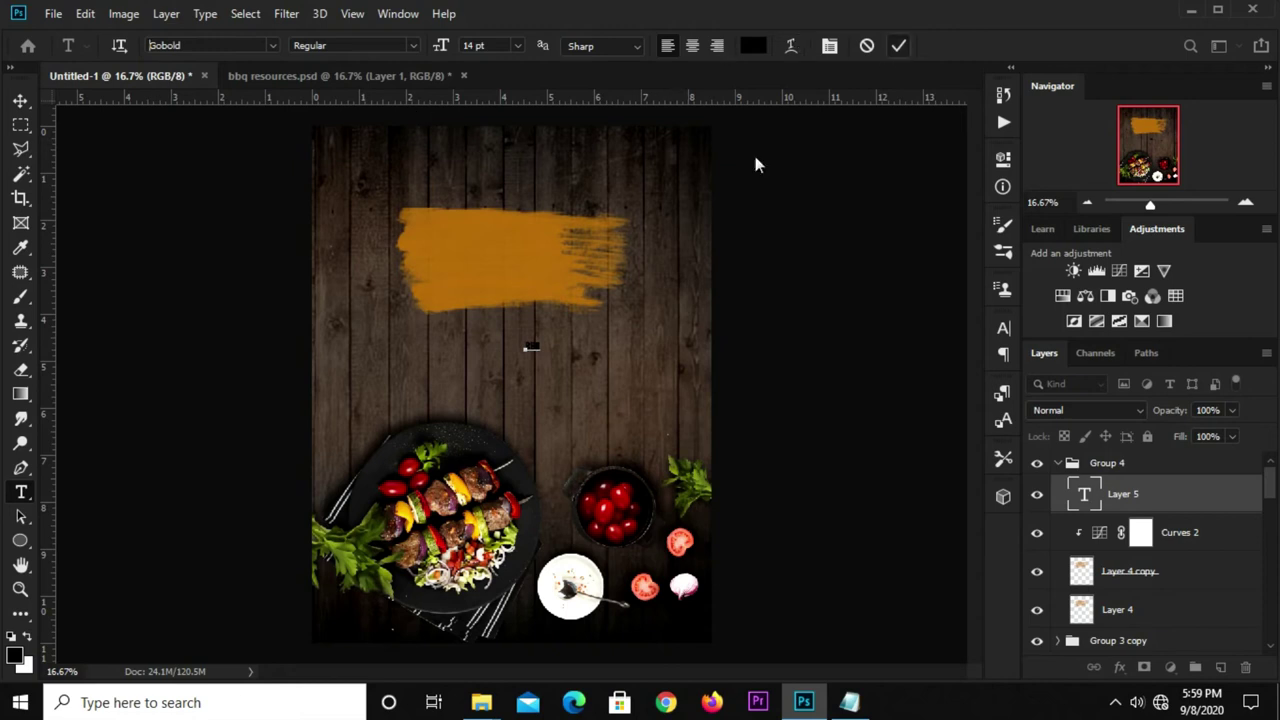
key(ctrl+Return)
key(v)
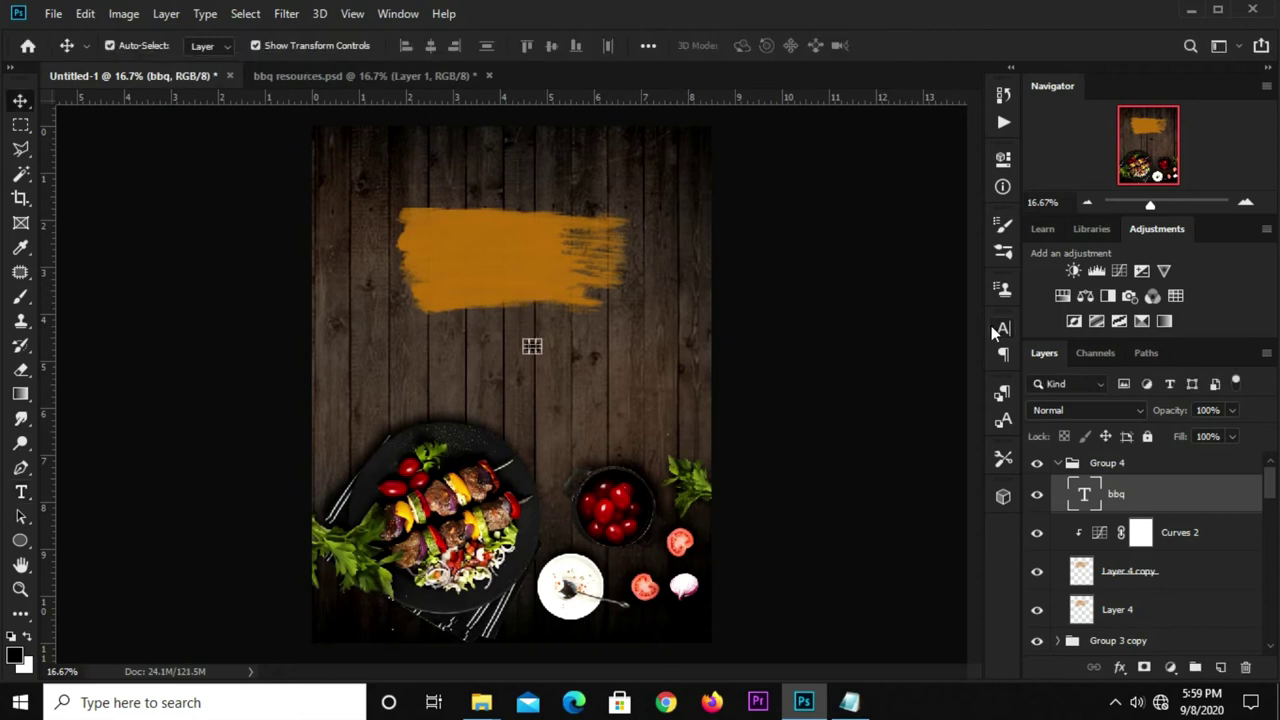
- Set the BBQ text size to 121 pt in the Character panel
click(1001, 329)
click(843, 376)
text(12)
key(Return)
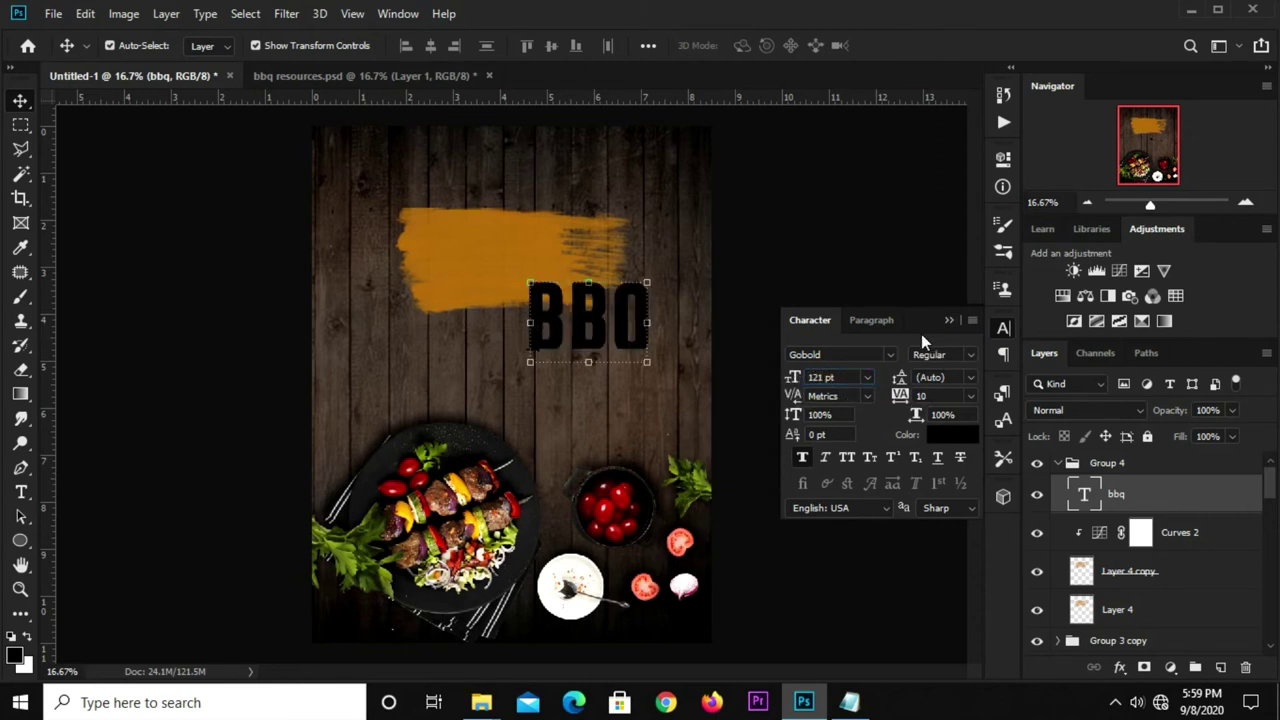
- Drag BBQ onto the orange stroke, then undo the move
click(948, 320)
drag(583, 328, 499, 268)
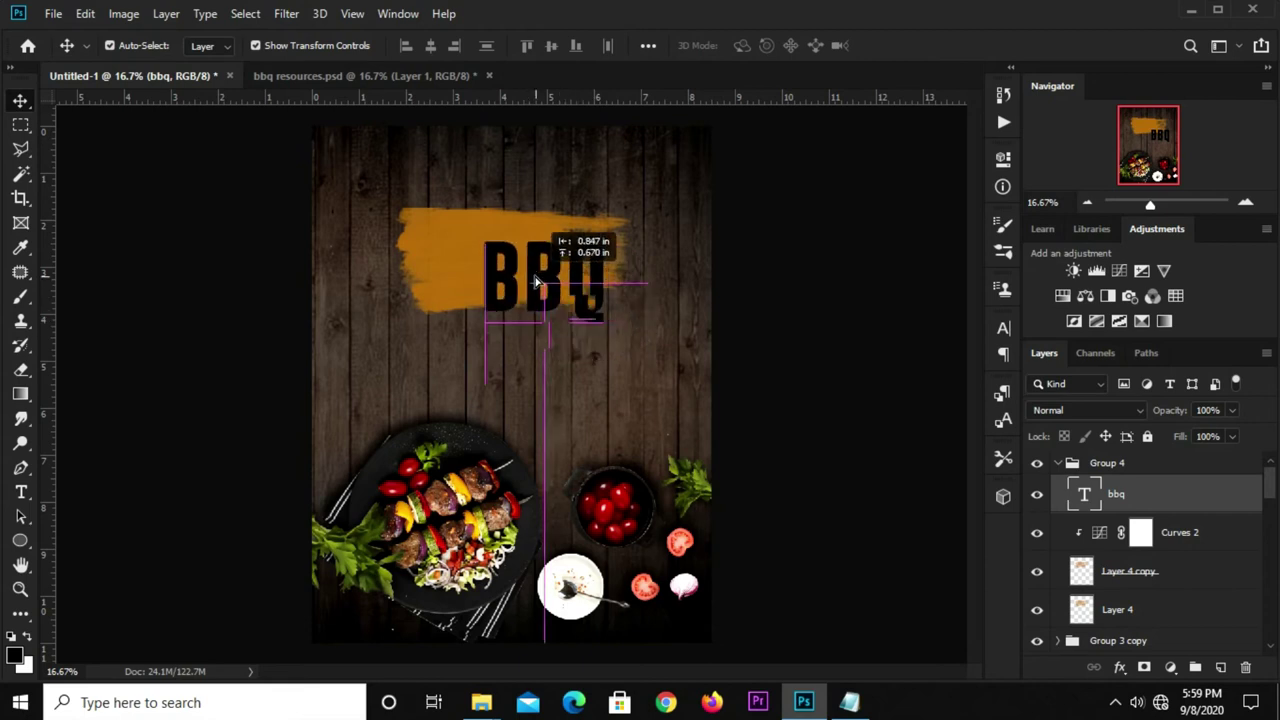
click(770, 268)
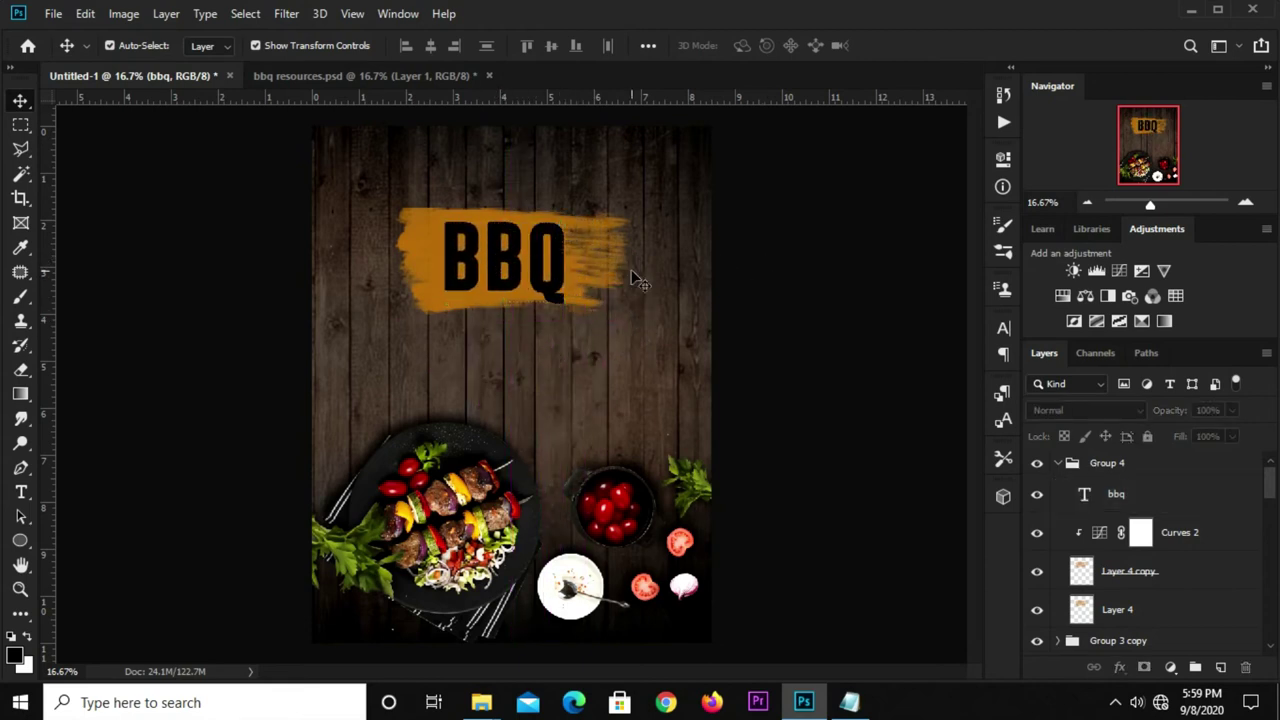
key(ctrl+z)
- Reshape the Curves 2 curve to darken the orange stroke further
click(423, 257)
click(1140, 532)
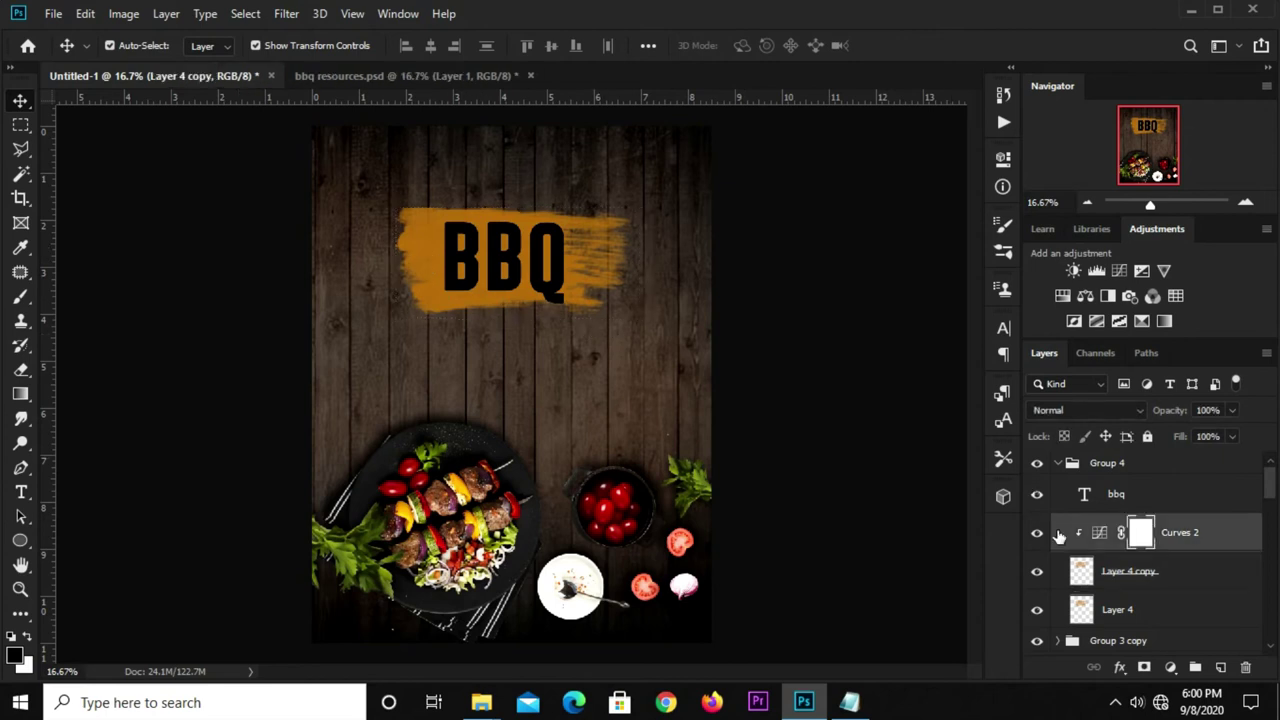
click(1099, 537)
double_click(1099, 537)
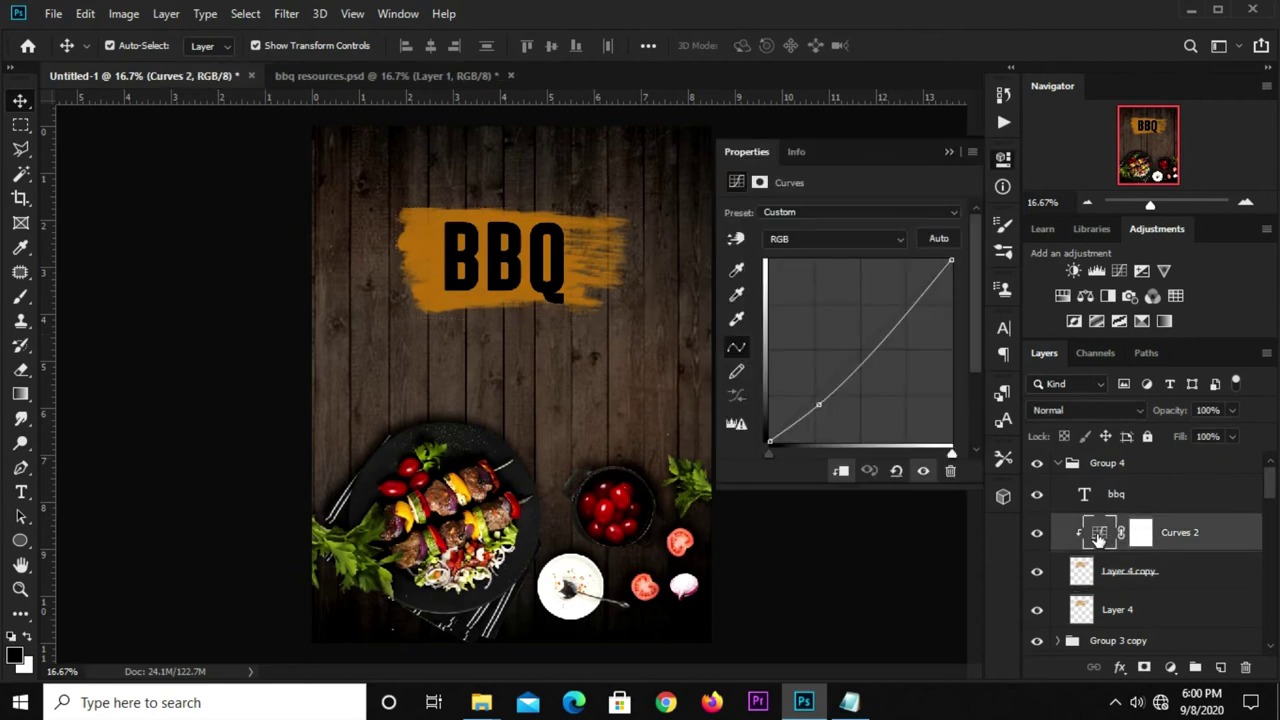
drag(818, 404, 829, 410)
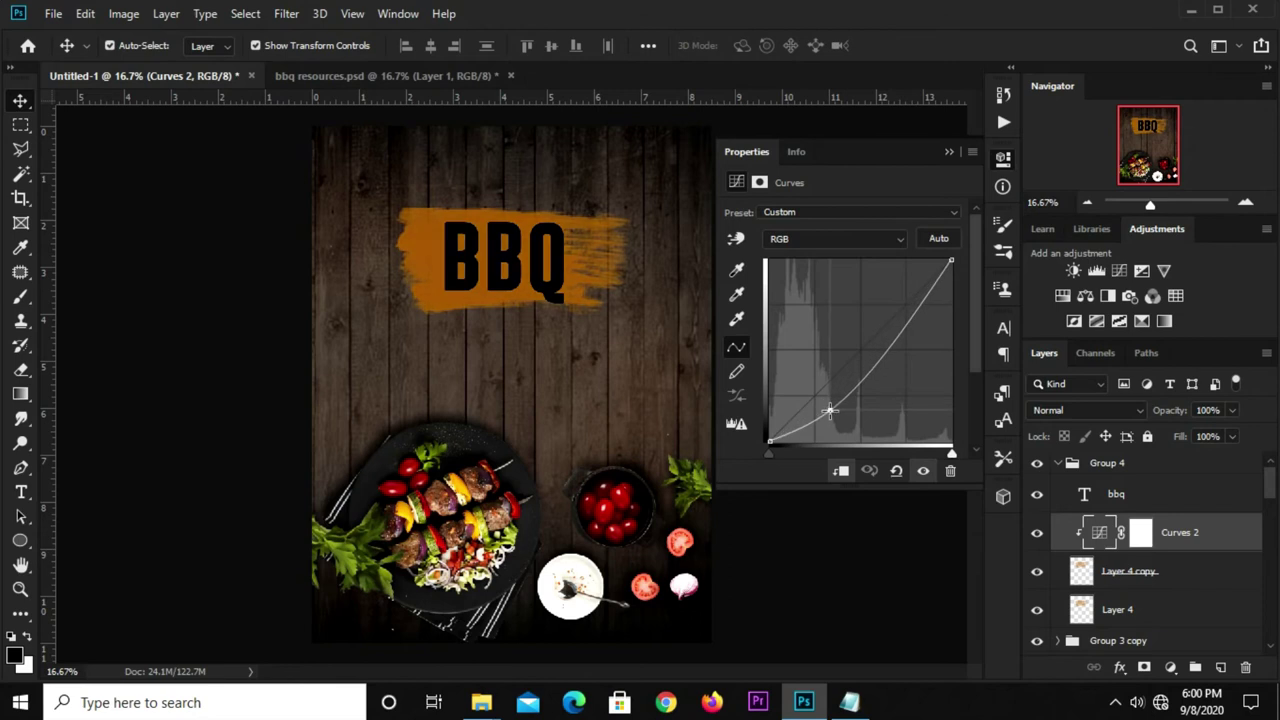
- Tilt the BBQ lettering slightly counter-clockwise, then select Curves 2
click(949, 151)
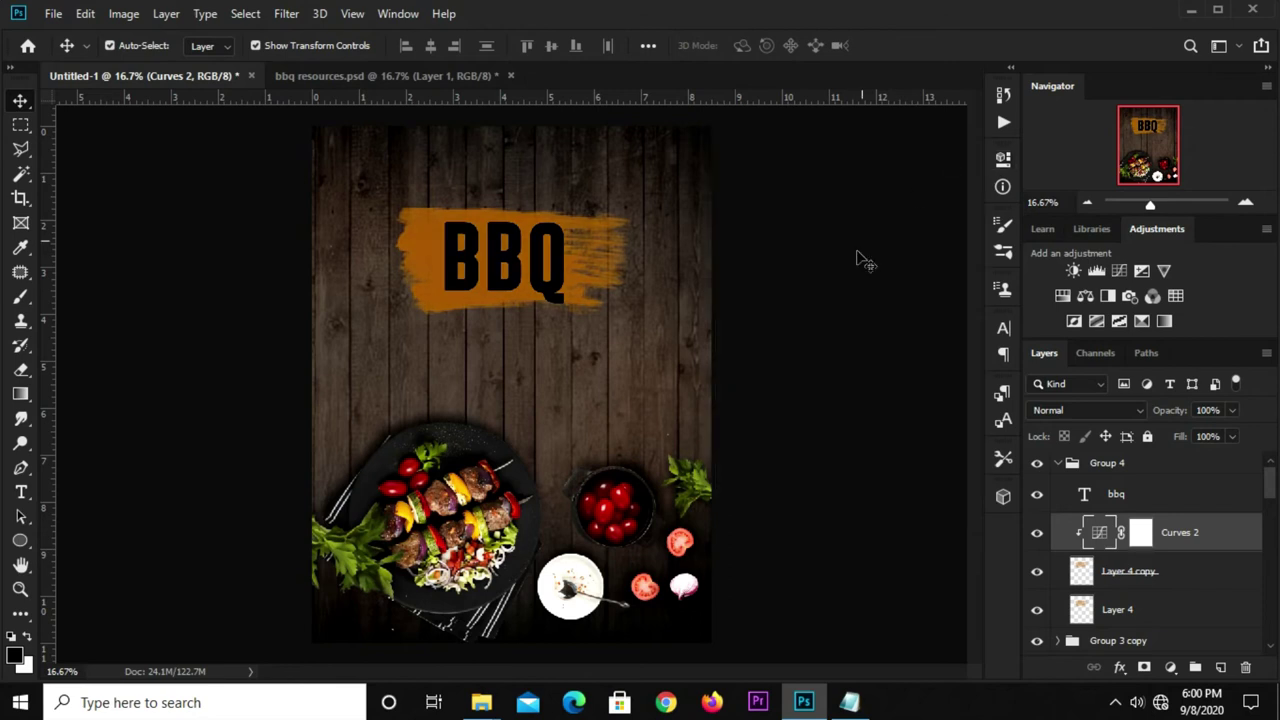
click(505, 255)
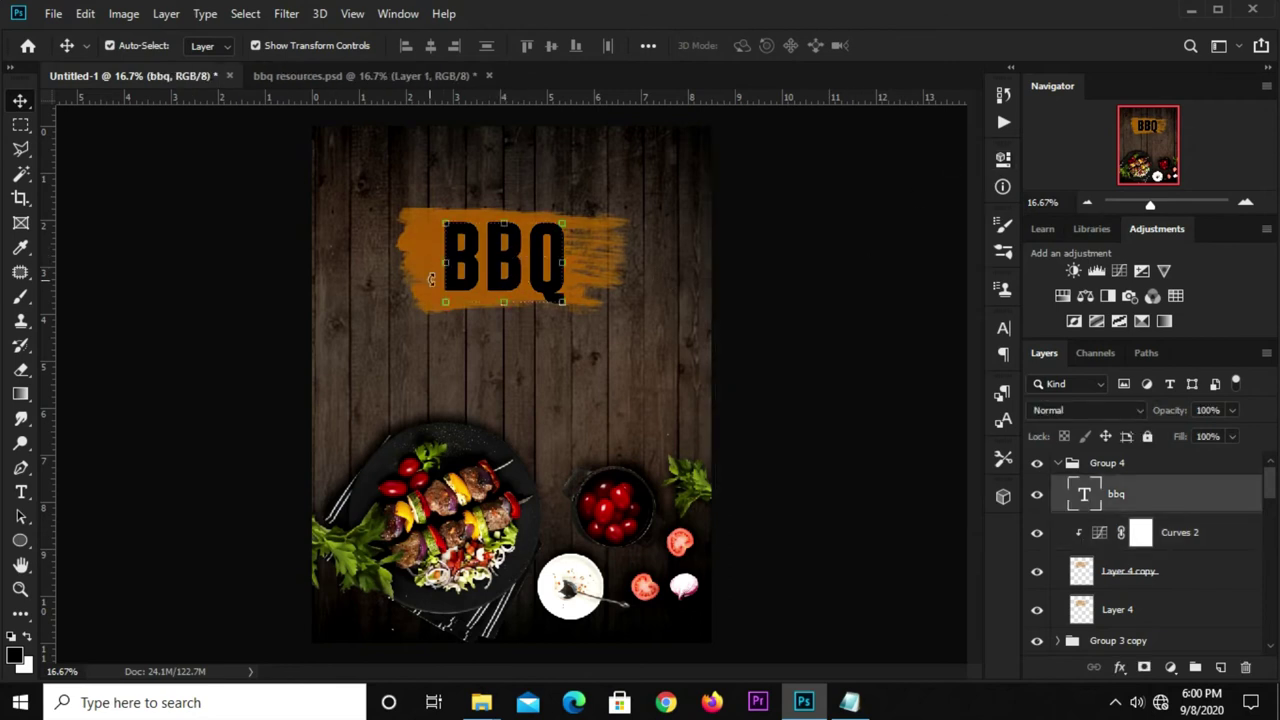
drag(432, 288, 457, 271)
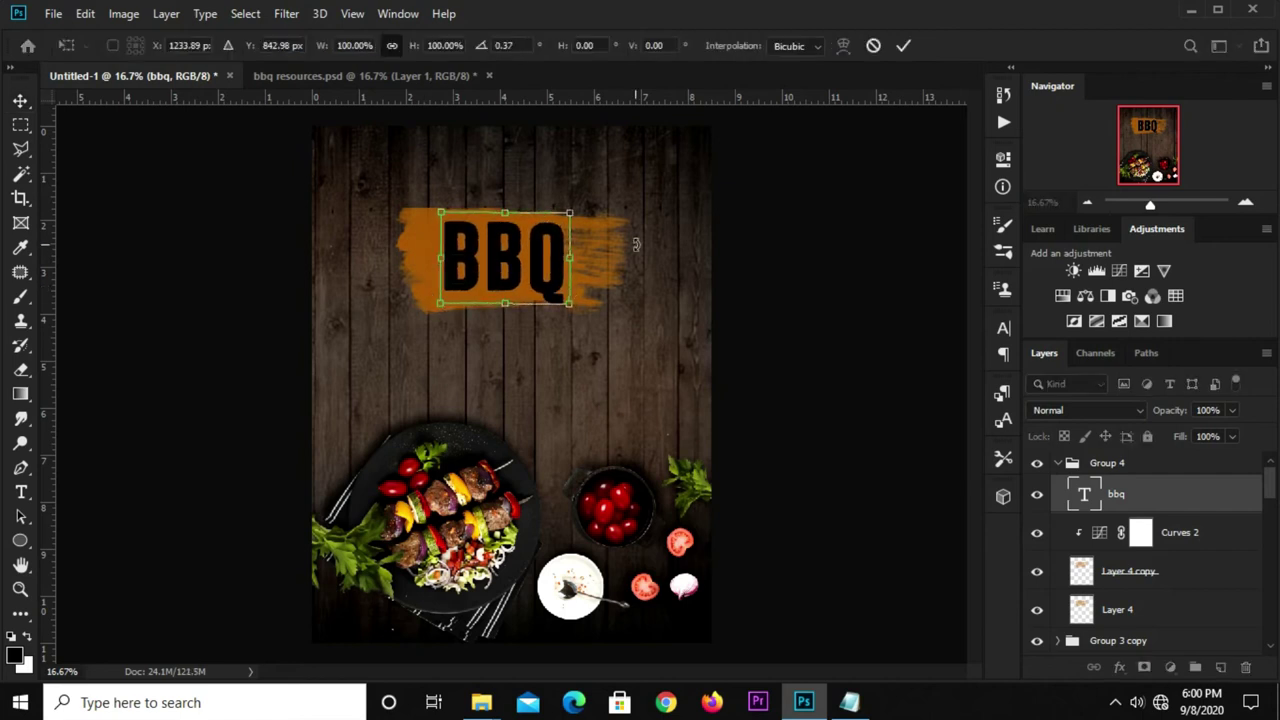
click(903, 45)
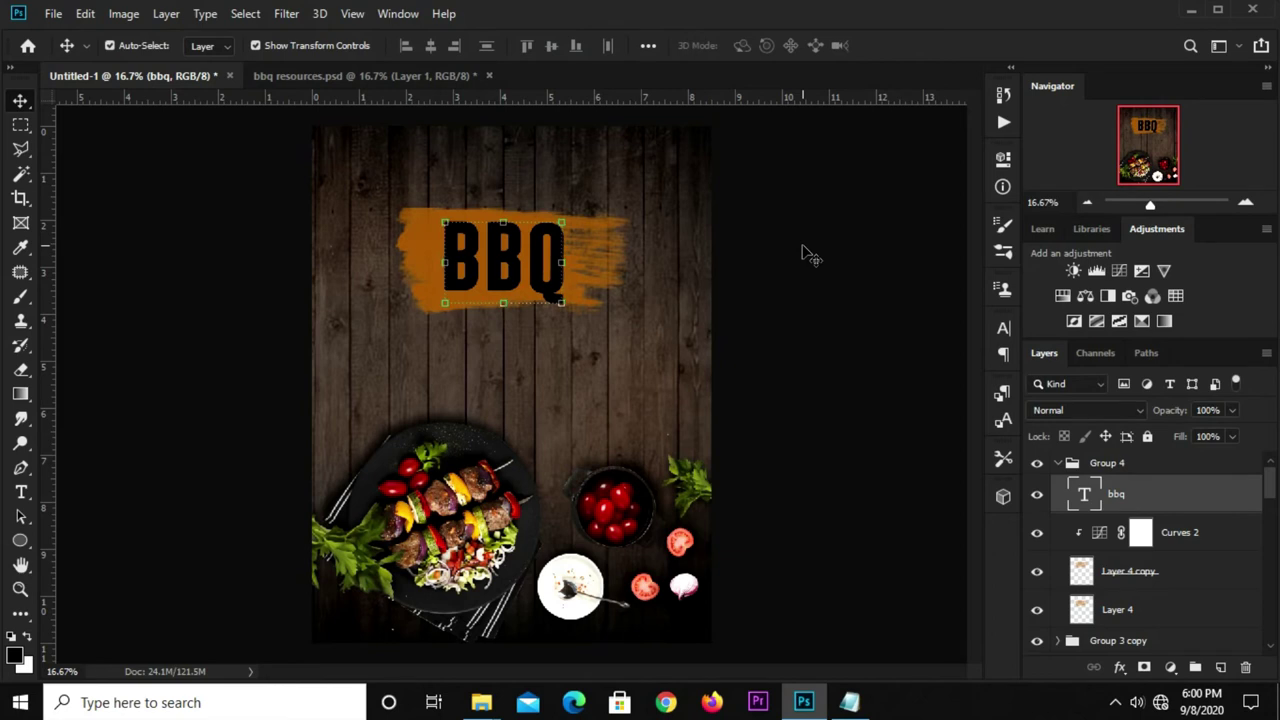
click(808, 257)
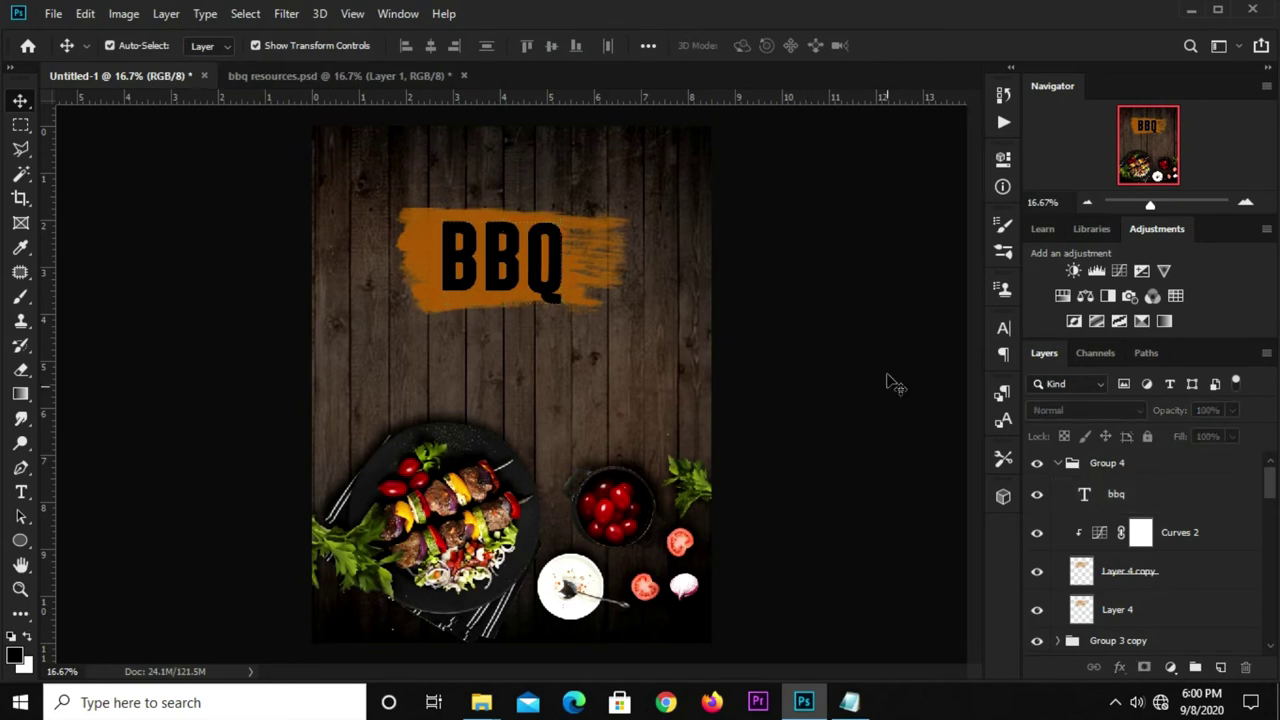
click(1175, 540)
- Scale Group 4 to about 104.53% and rotate it roughly -4°
click(1167, 478)
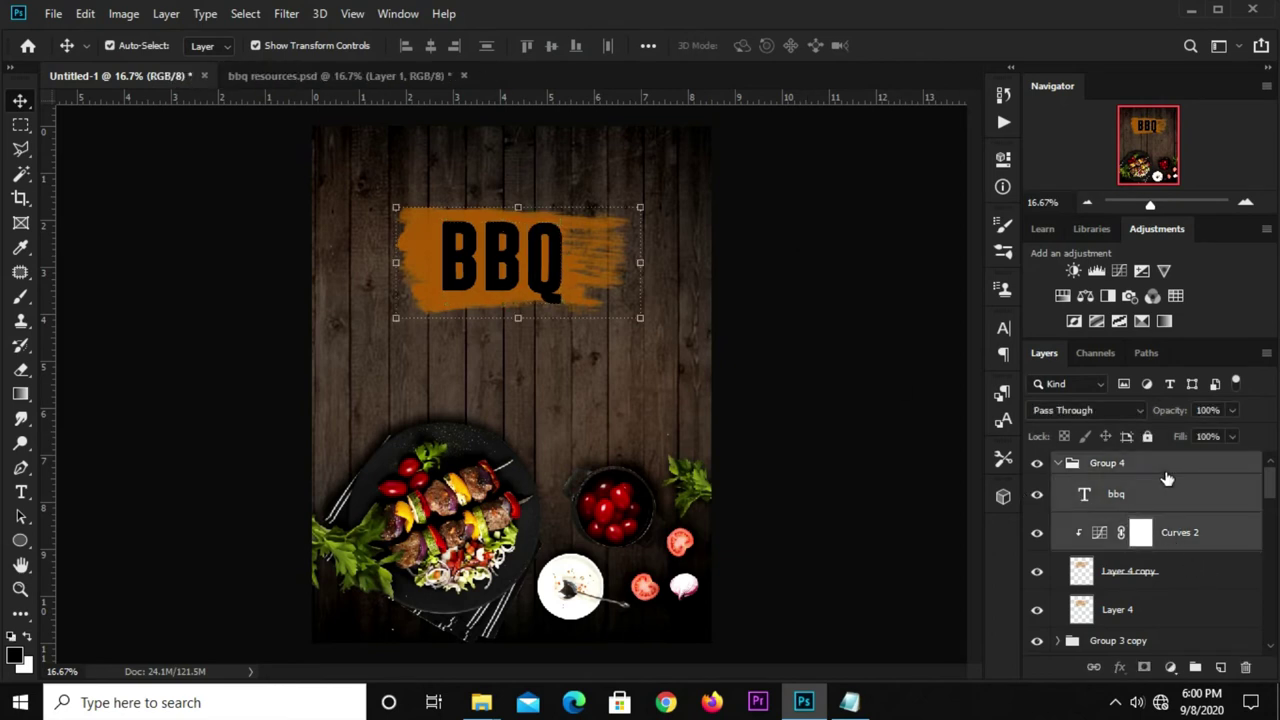
key(ctrl+t)
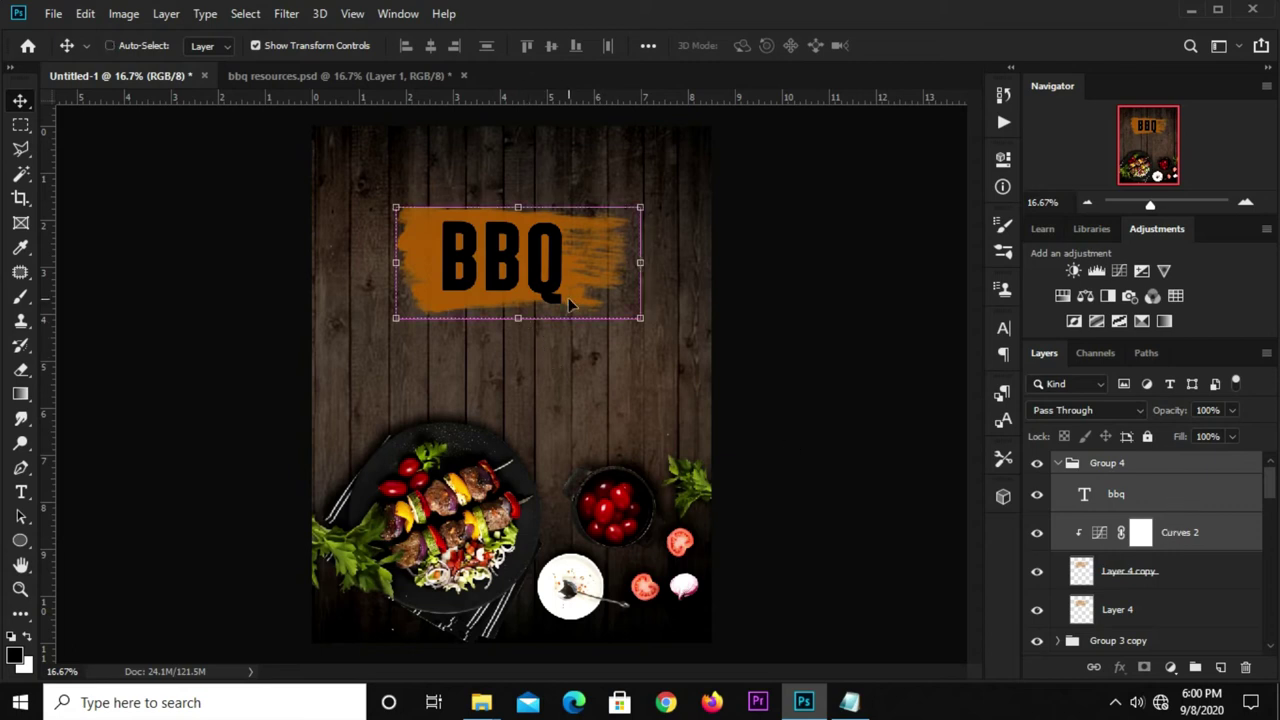
drag(633, 213, 650, 199)
drag(666, 260, 674, 248)
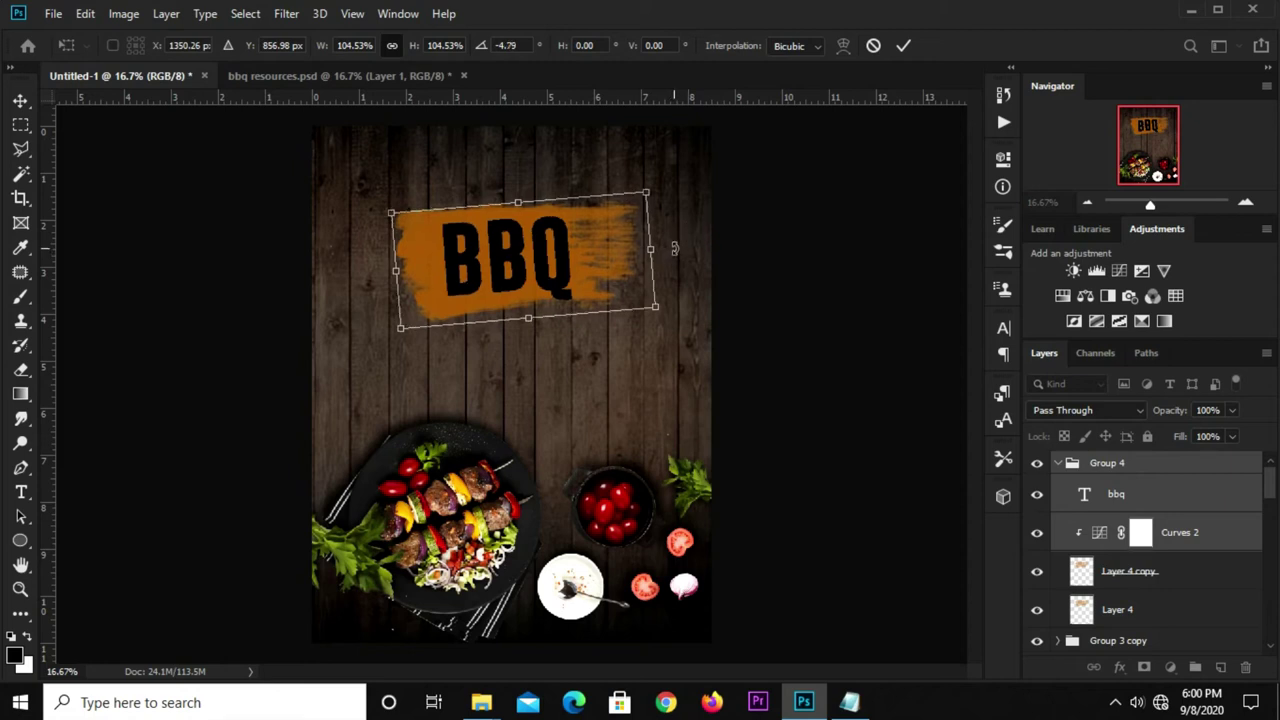
click(904, 46)
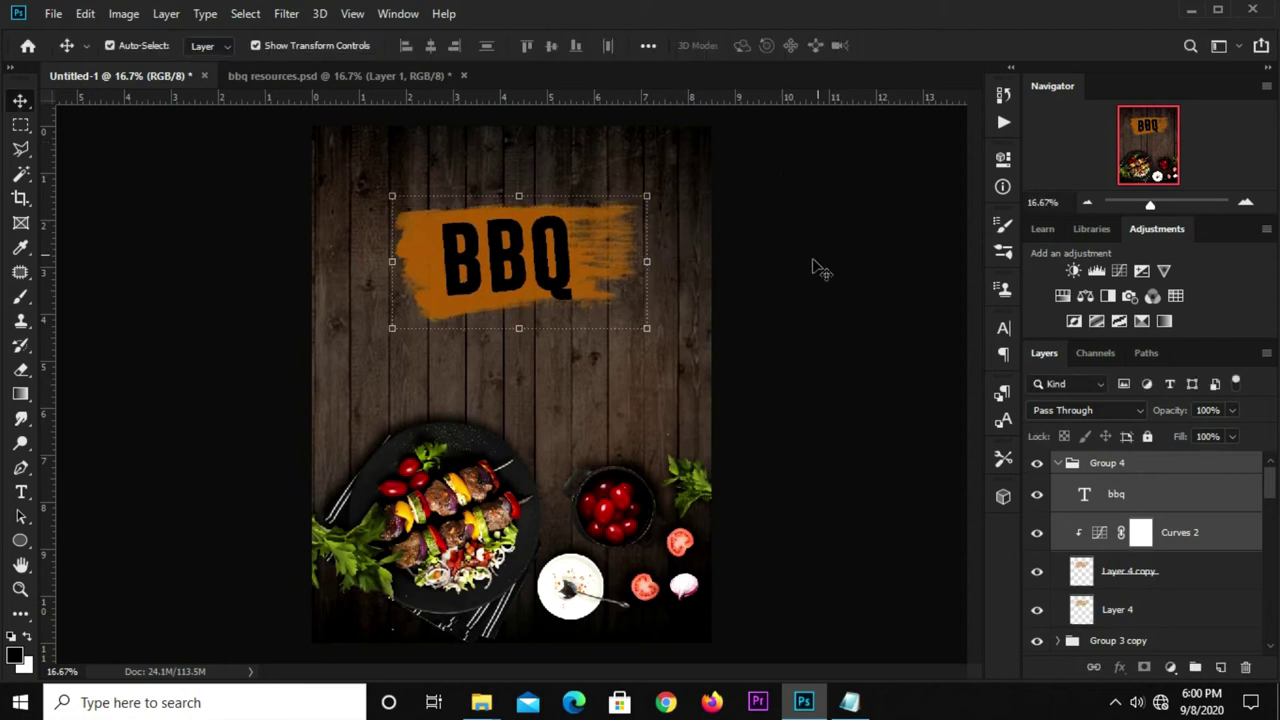
- Copy the 'grill & bar' line from the poster notes
click(849, 702)
drag(650, 278, 561, 278)
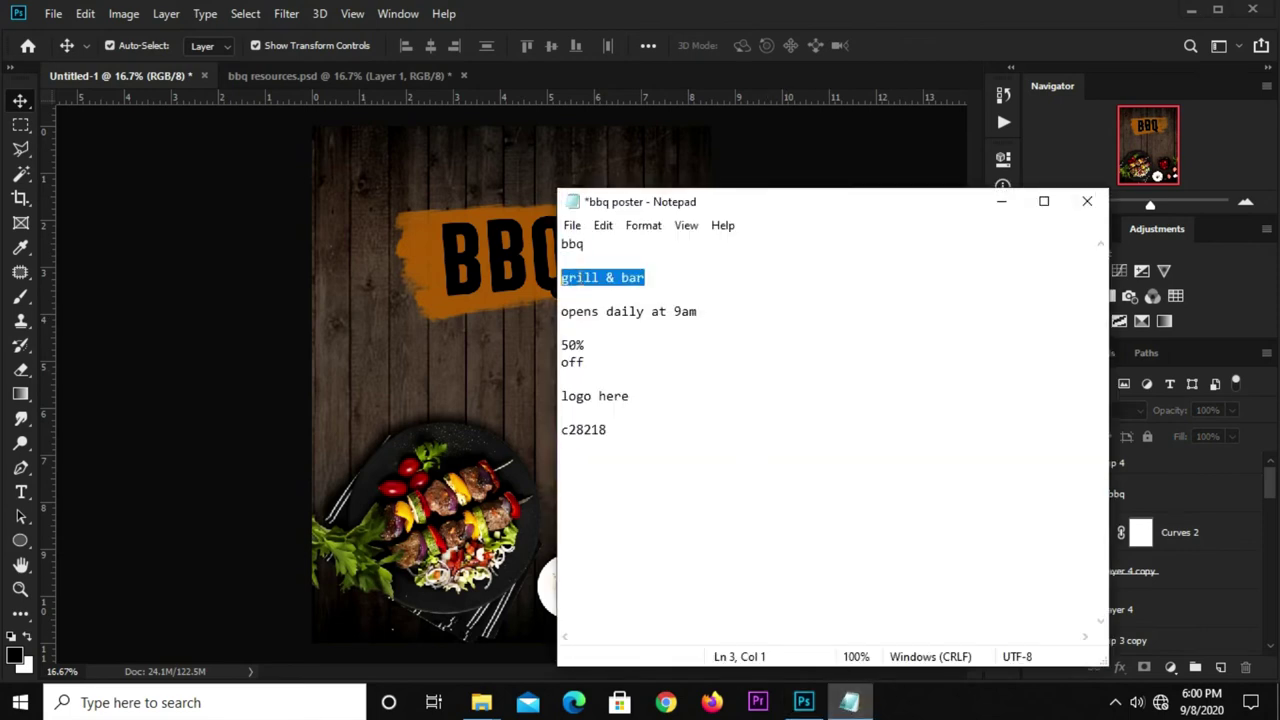
right_click(581, 280)
click(633, 341)
click(815, 106)
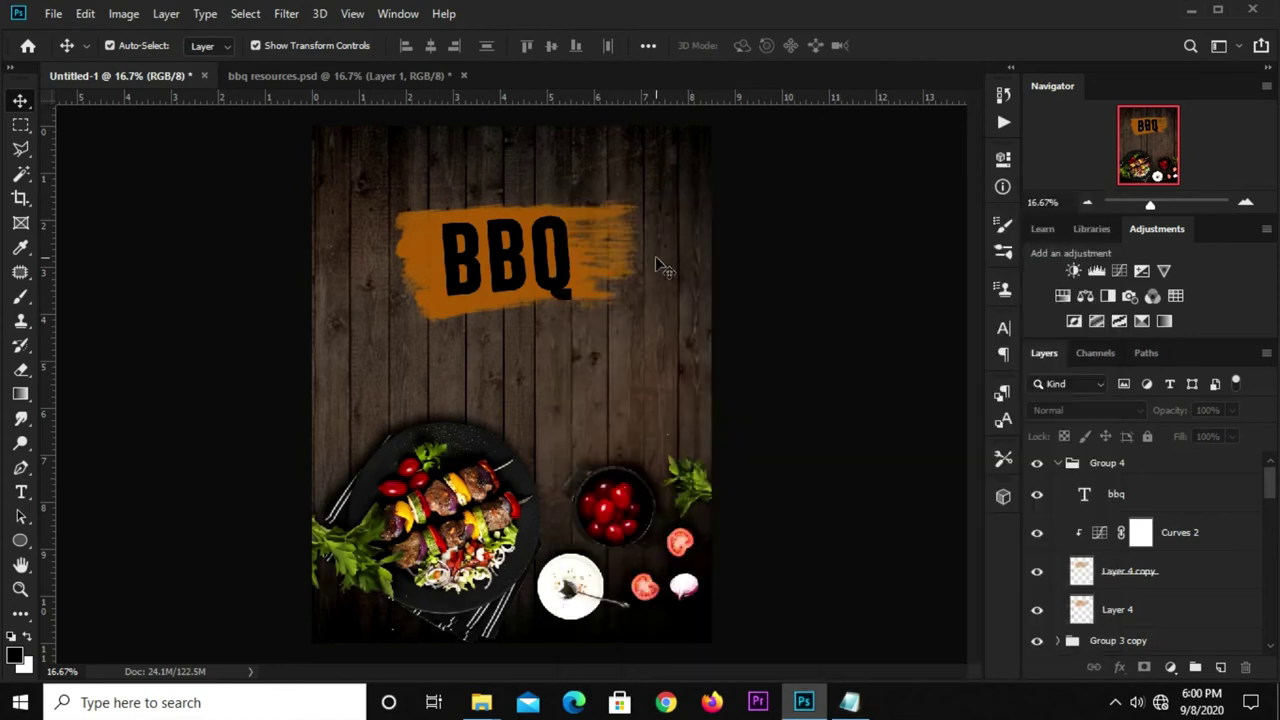
- Paste 'grill & bar' as a new text layer below the title
click(20, 492)
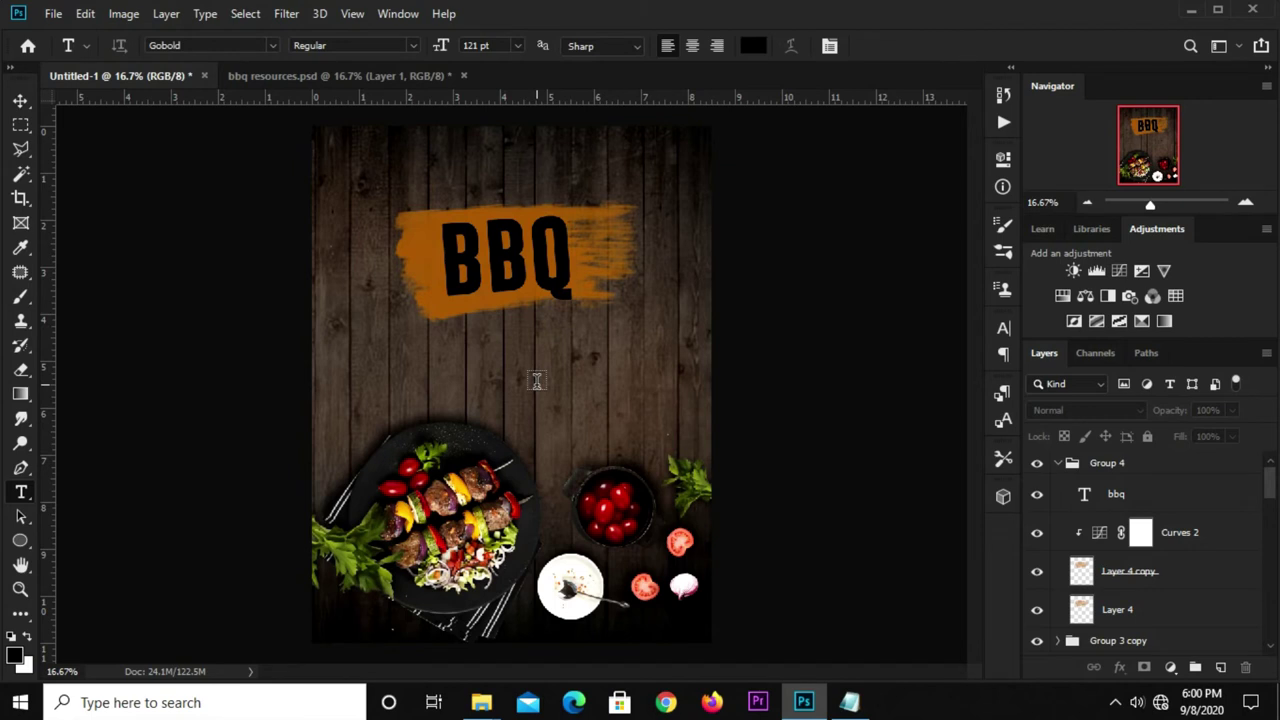
click(536, 380)
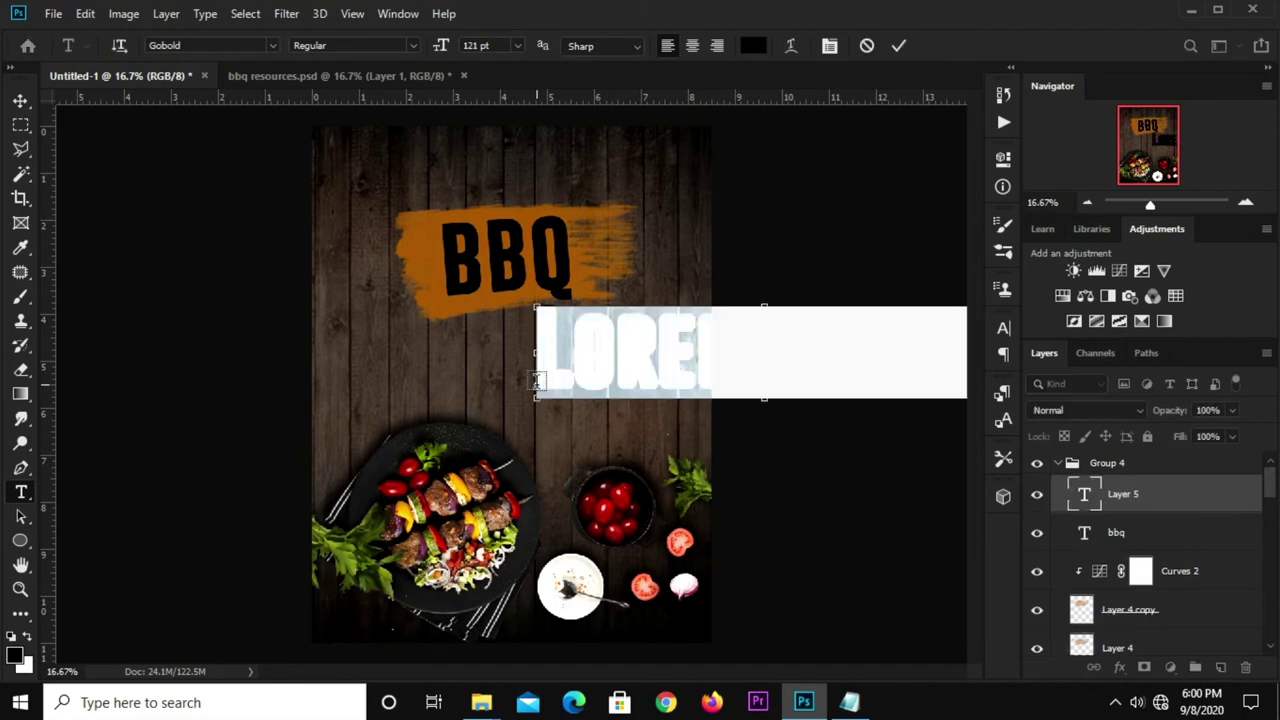
key(ctrl+v)
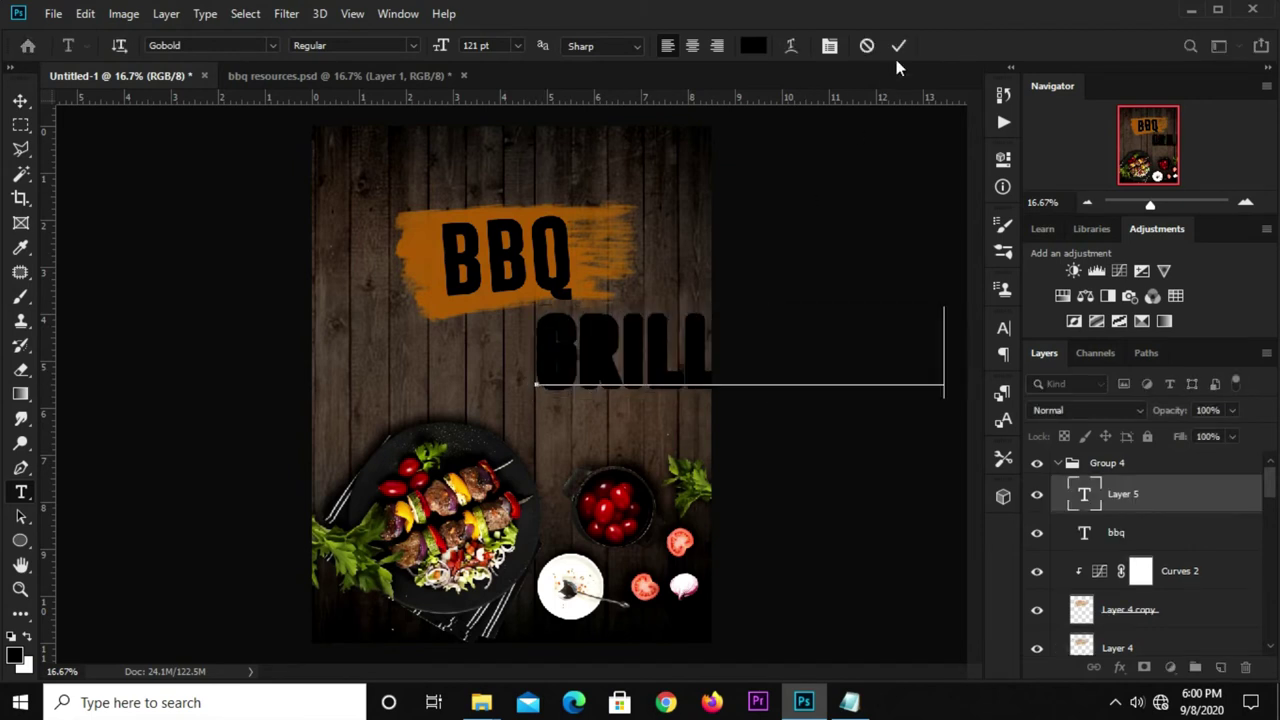
click(823, 137)
key(ctrl+Return)
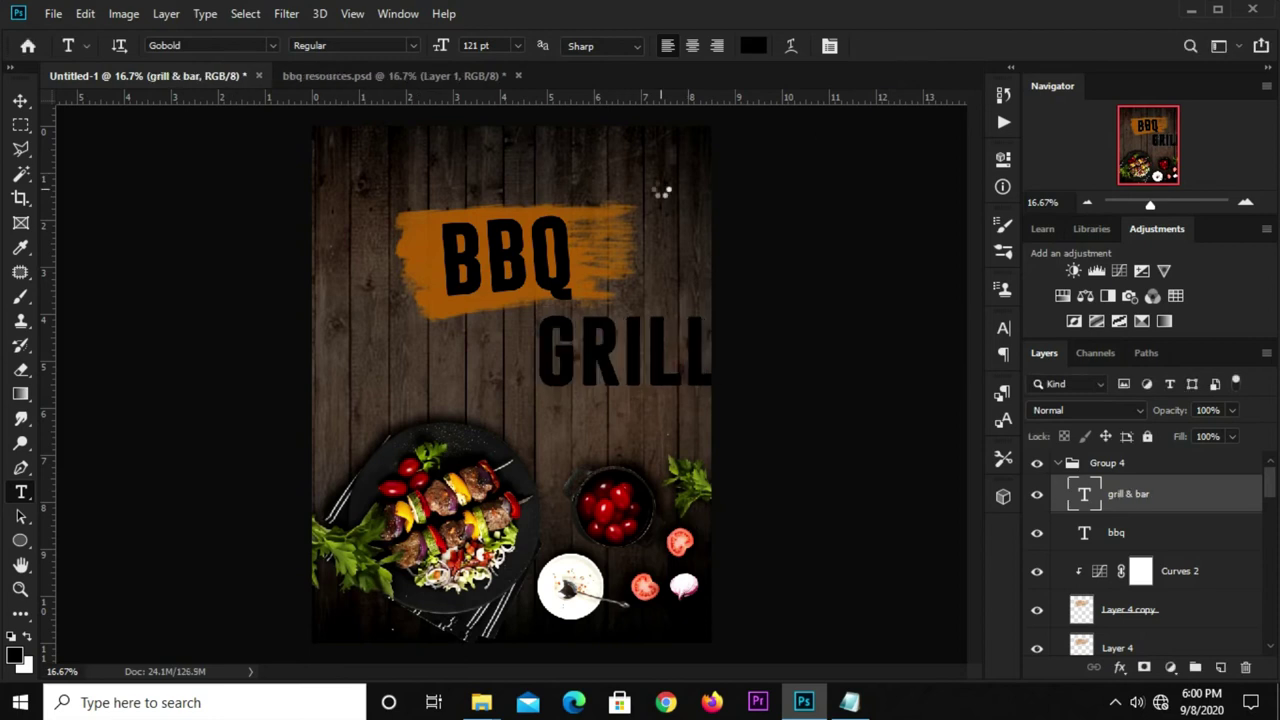
key(v)
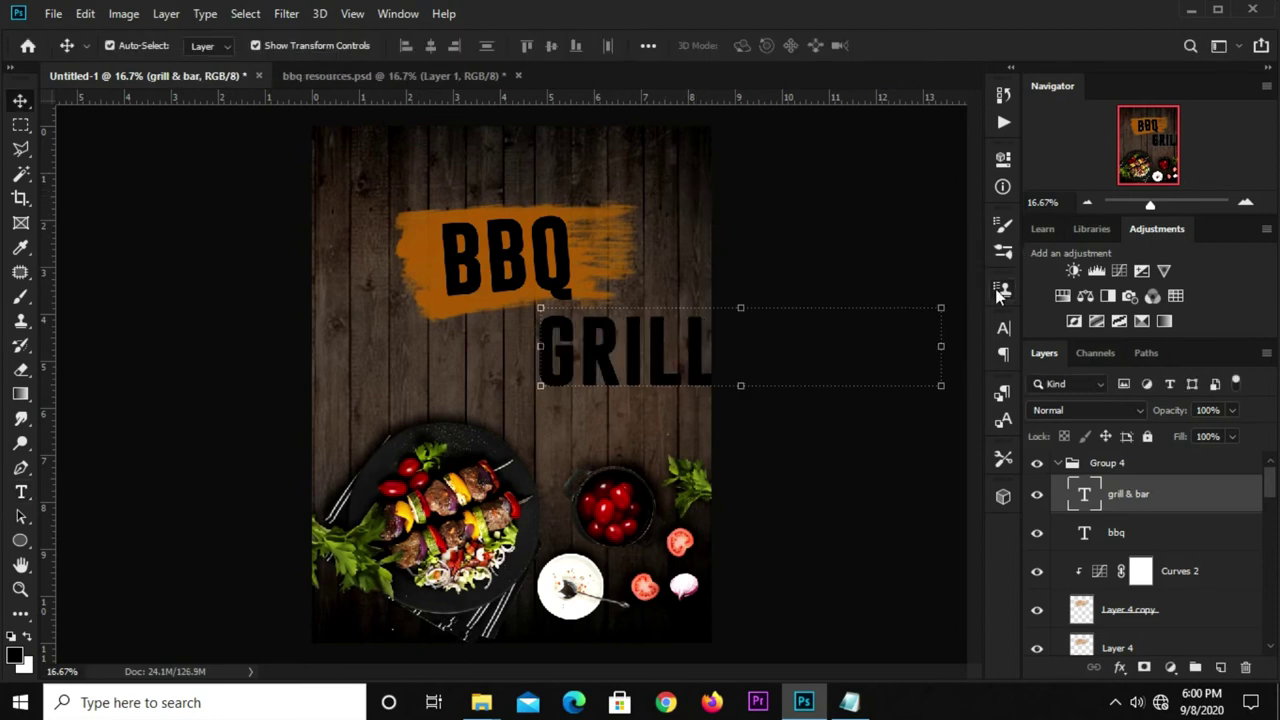
- Set the GRILL & BAR text to 36 pt and place it under the title
click(1003, 325)
click(868, 378)
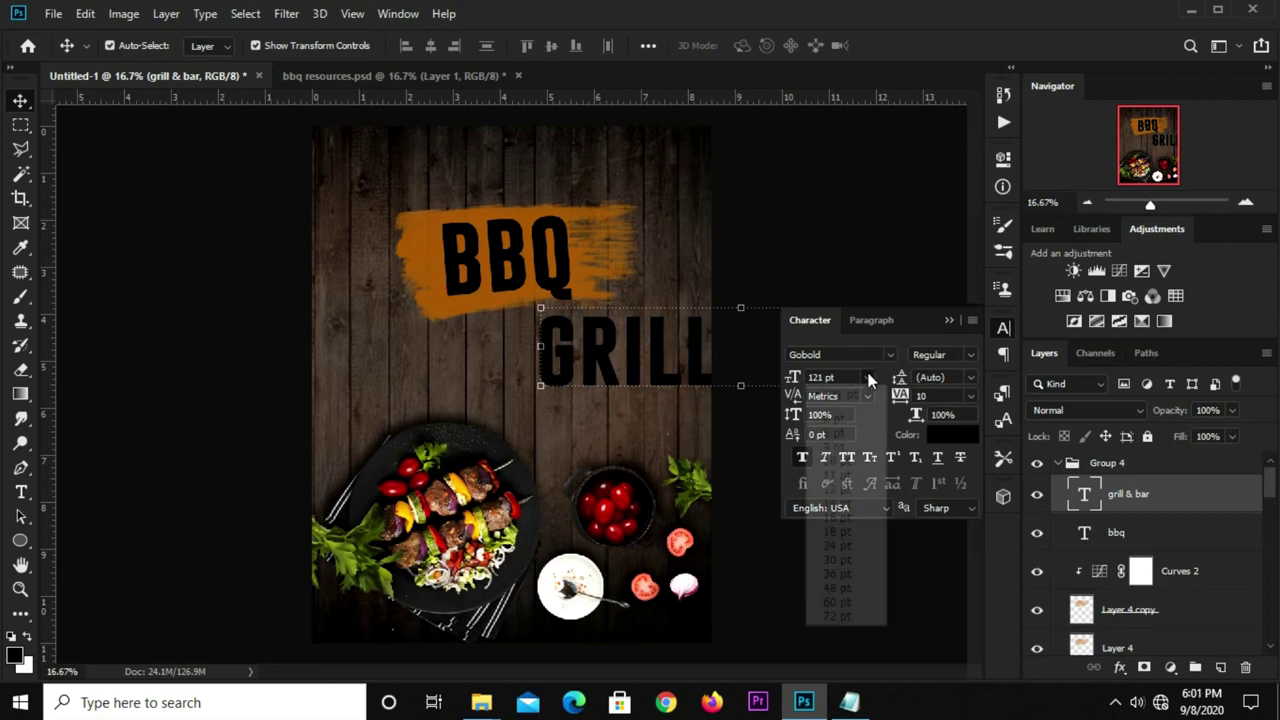
click(838, 574)
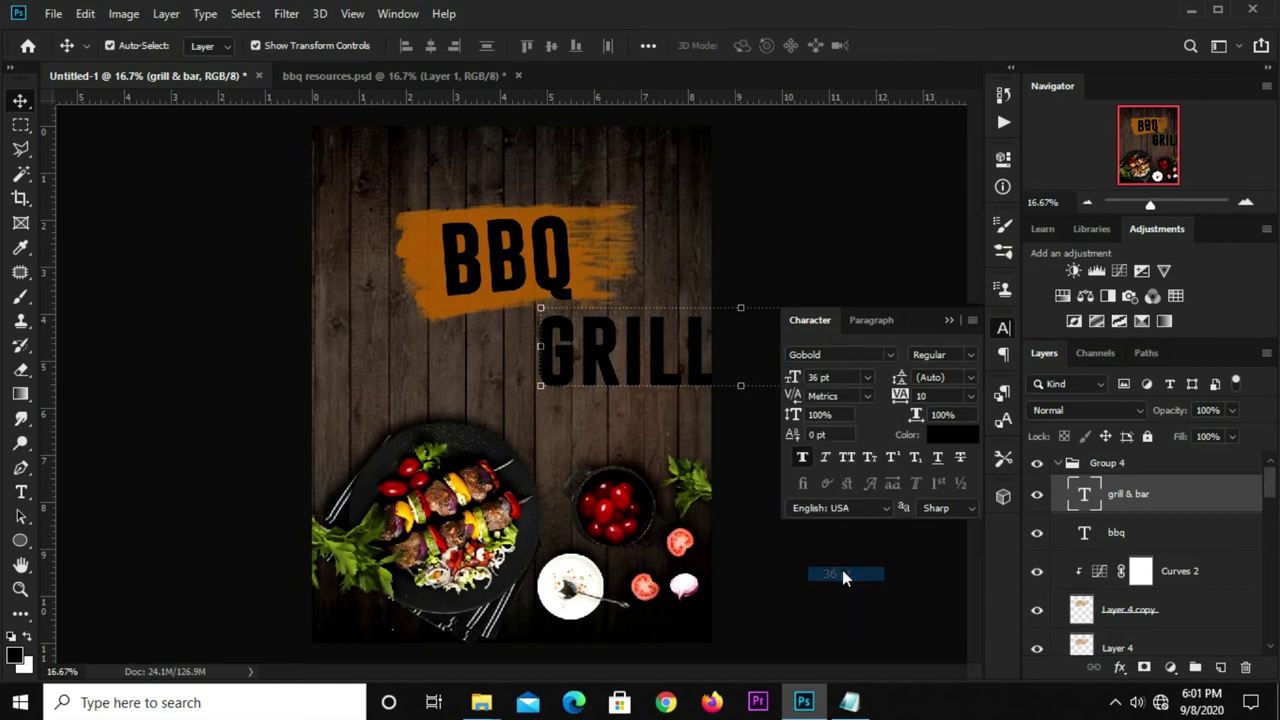
click(950, 319)
drag(627, 376, 612, 400)
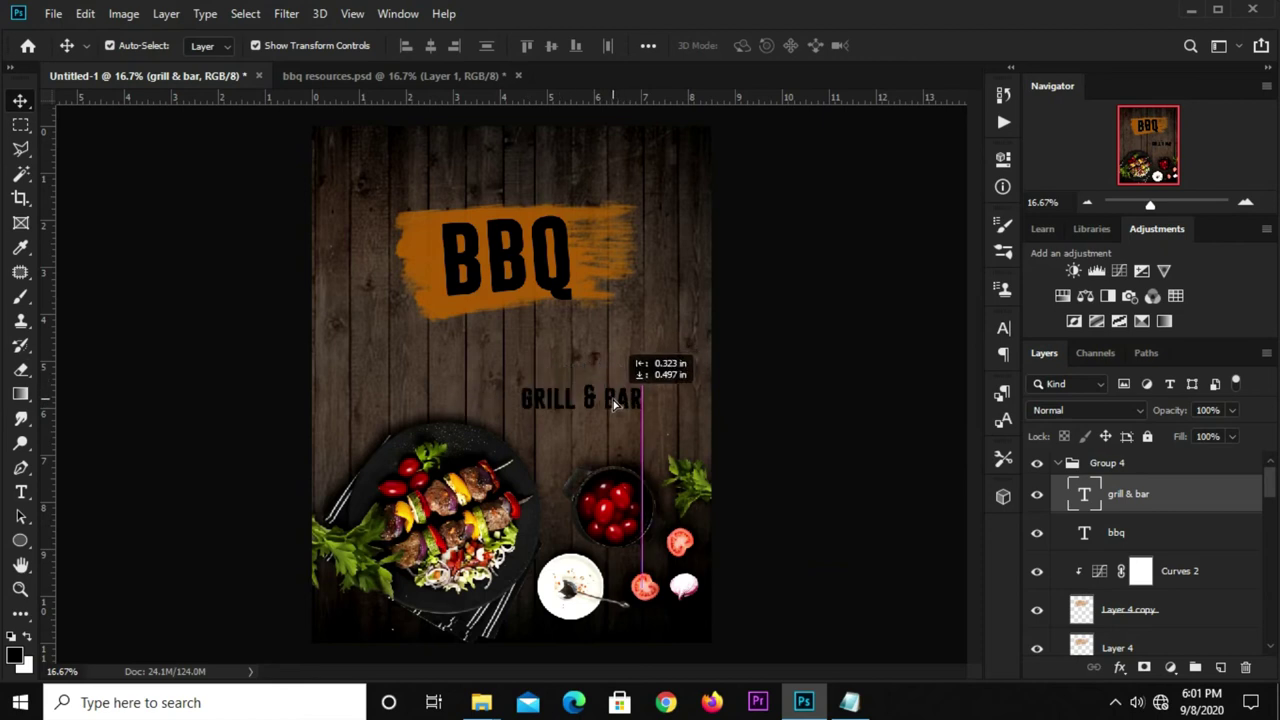
click(757, 372)
- Choose the Rectangle tool and set its fill to white
click(22, 540)
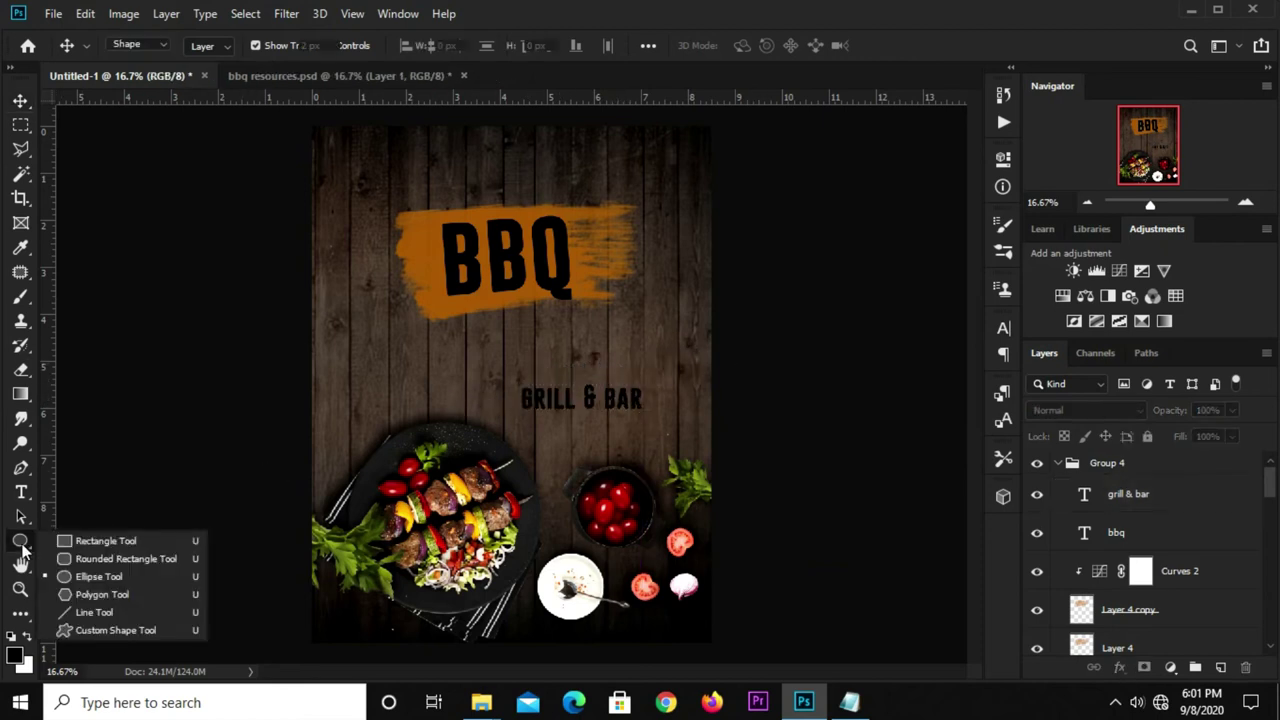
right_click(22, 540)
click(61, 541)
click(211, 45)
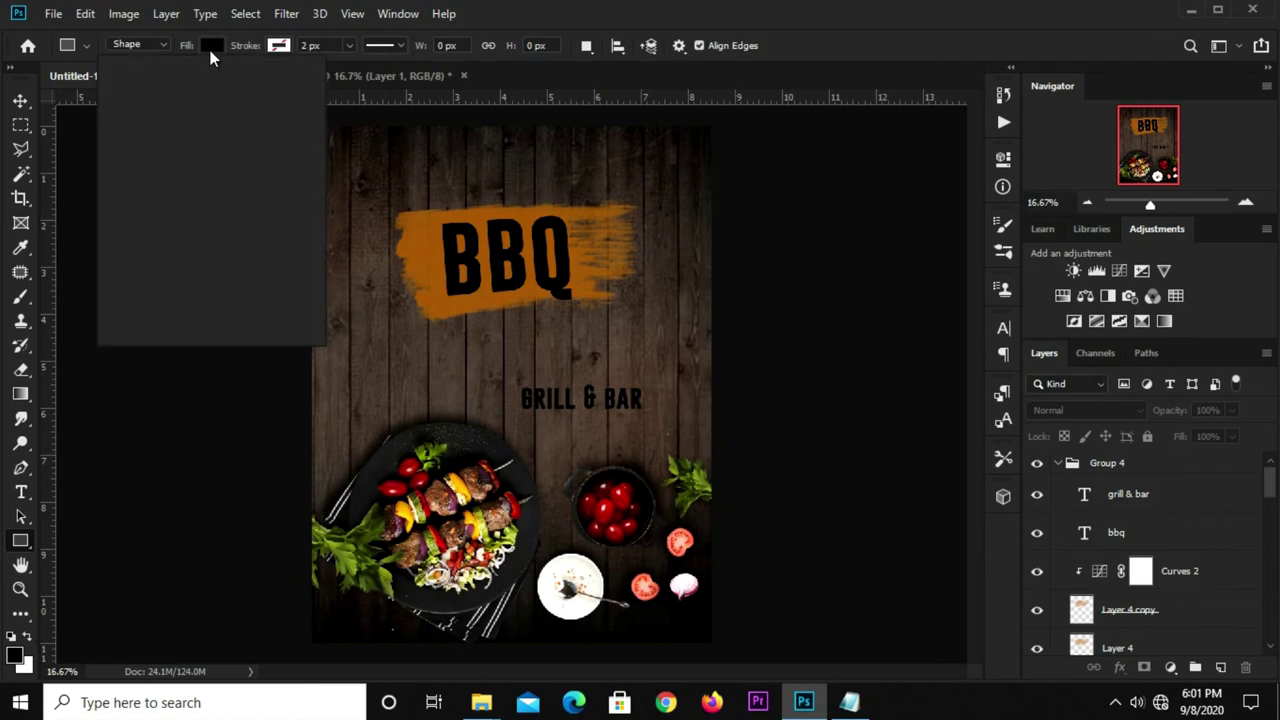
click(157, 144)
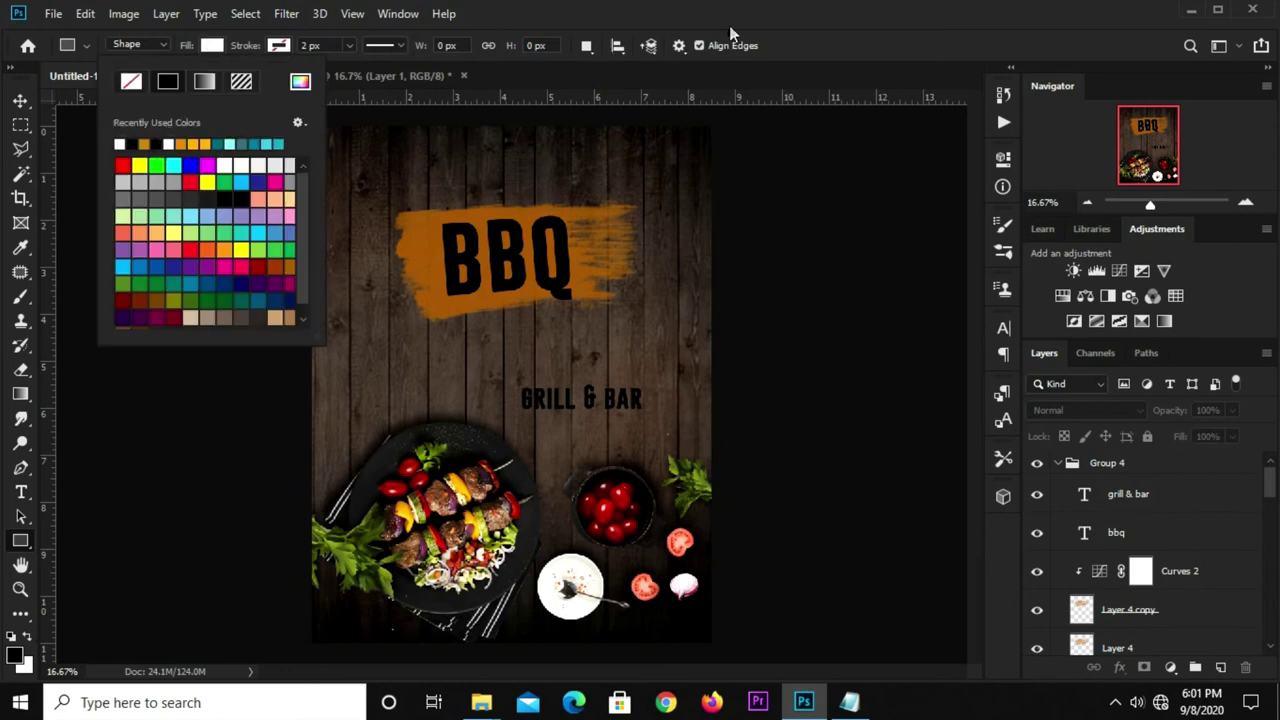
click(797, 42)
- Draw a 1080 × 210 px white rectangle below the BBQ title
drag(430, 338, 596, 368)
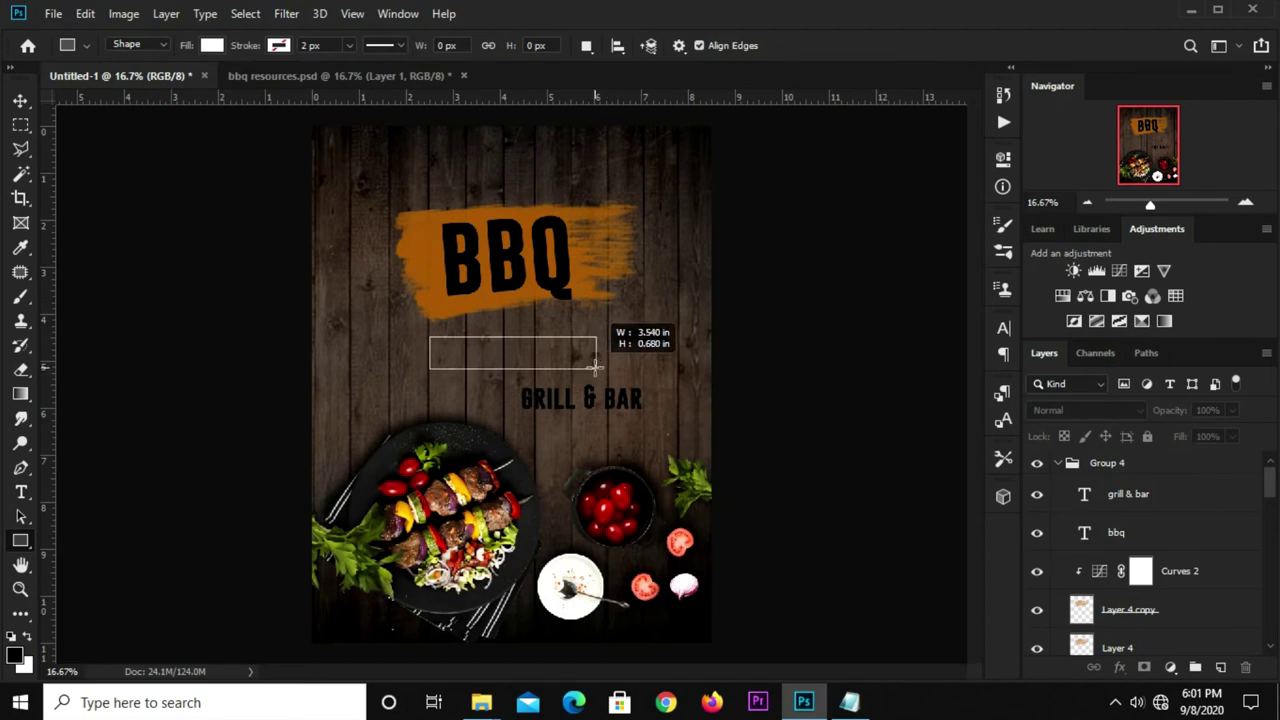
drag(596, 368, 598, 367)
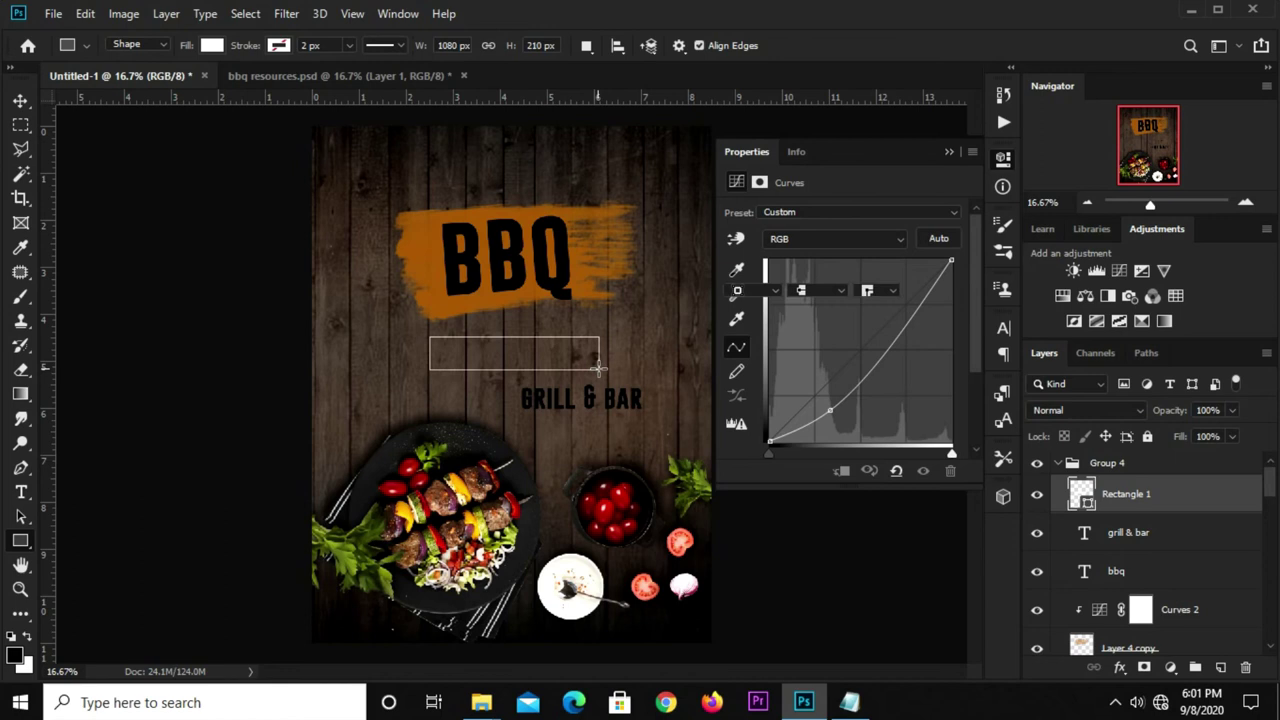
click(948, 153)
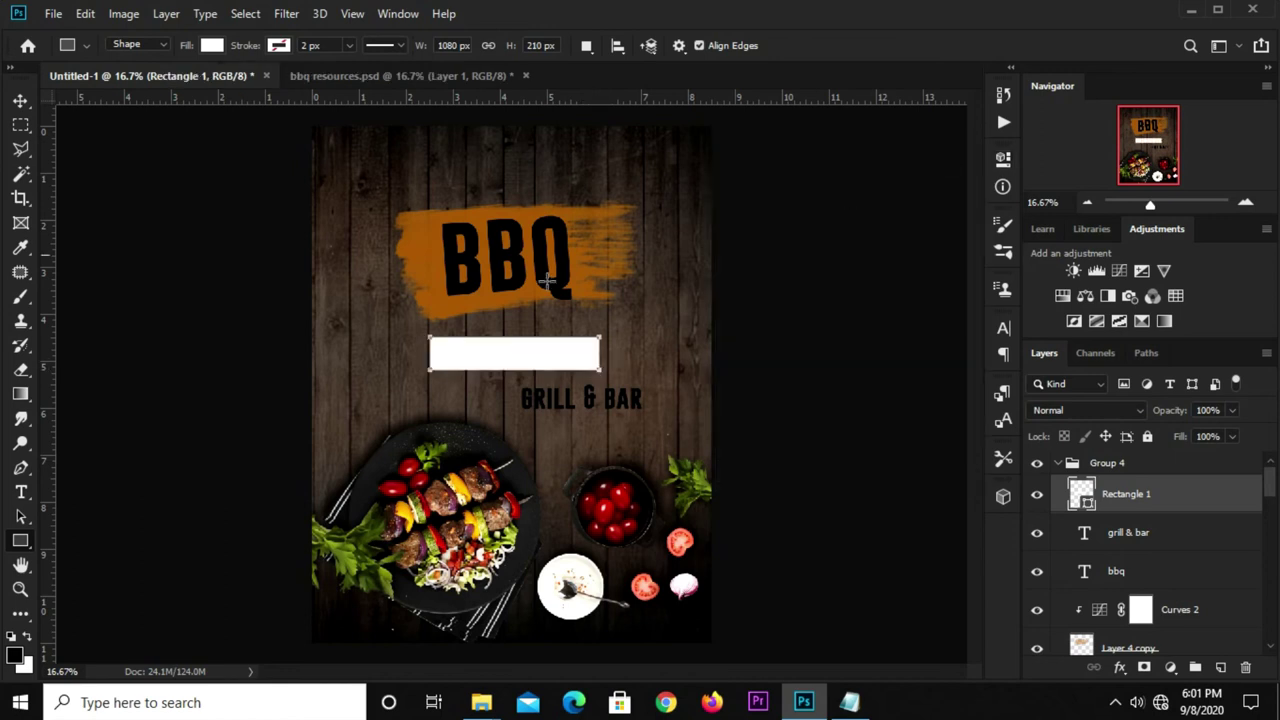
key(v)
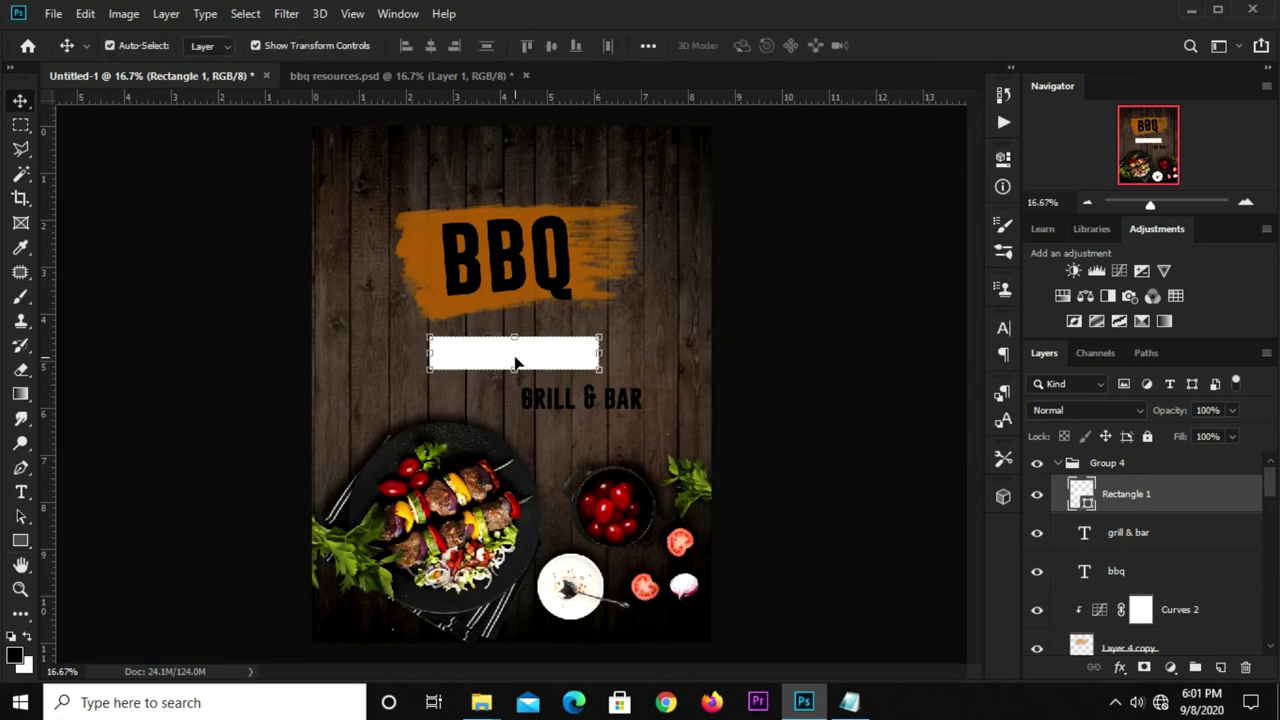
- Add guides framing the white rectangle, including a vertical at 5.9 in and a horizontal near 4.83 in
click(350, 15)
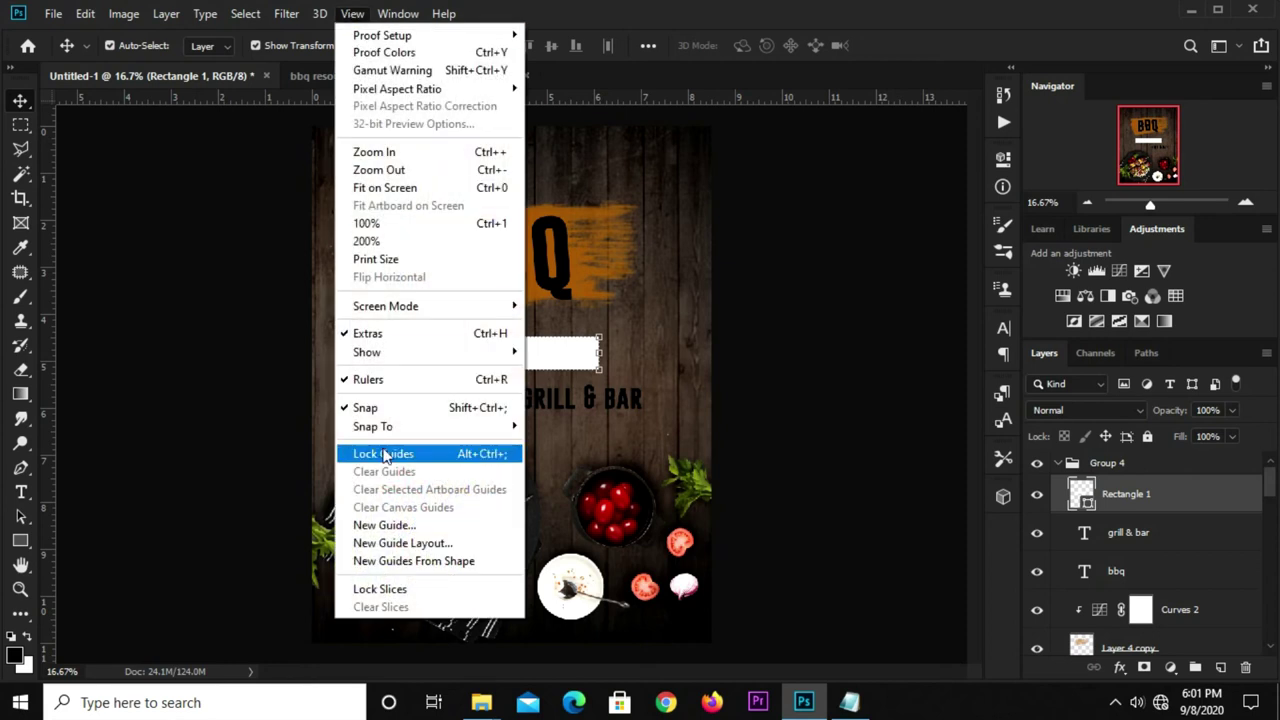
click(398, 563)
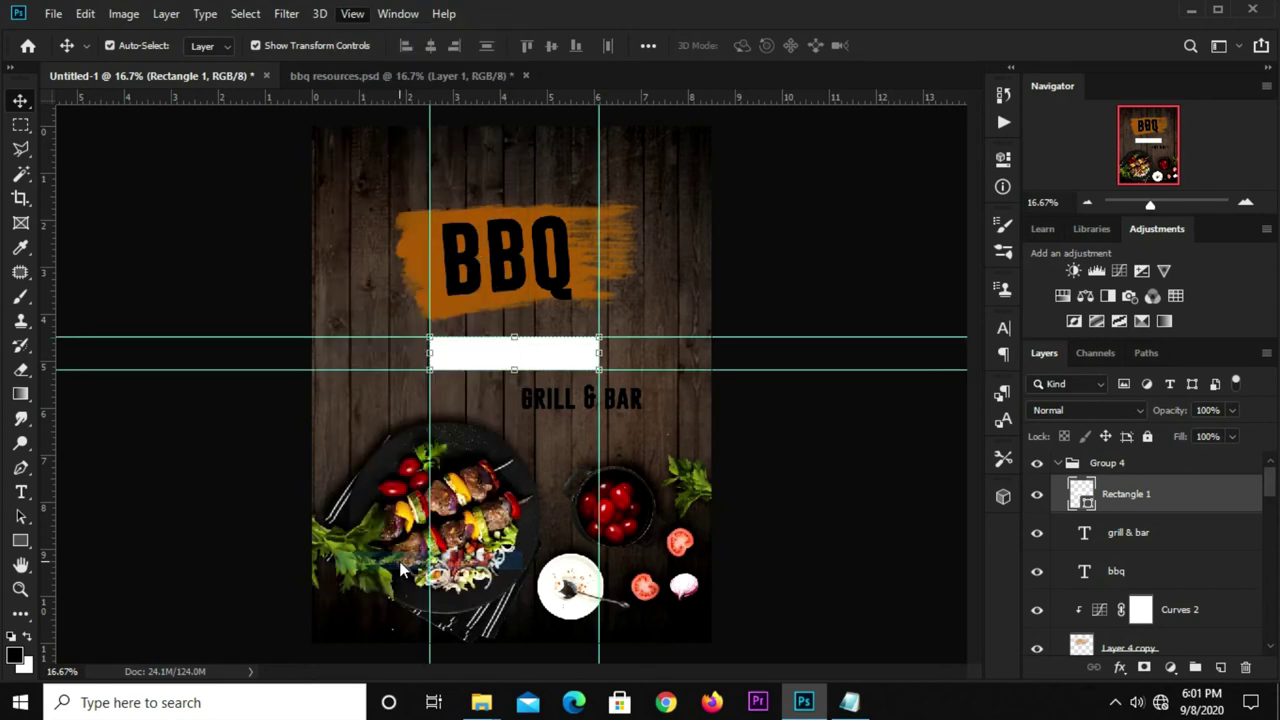
drag(47, 441, 443, 458)
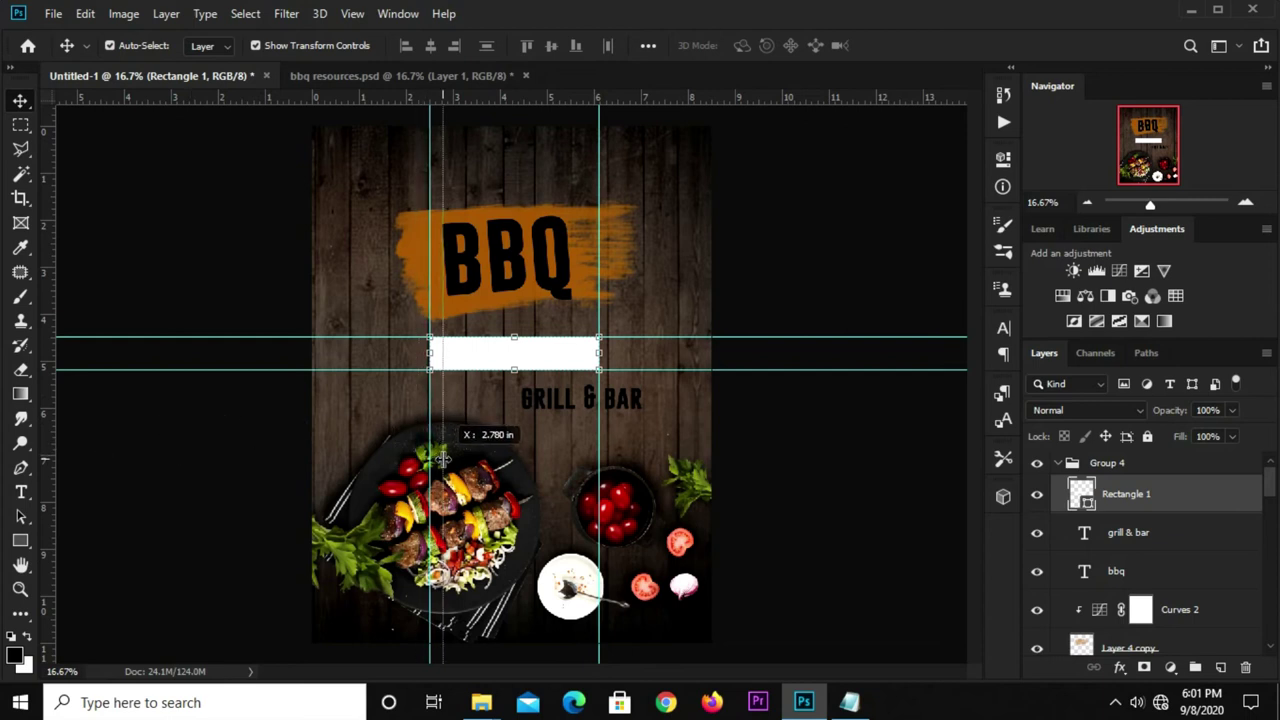
mouse_move(443, 459)
mouse_down()
mouse_move(430, 535)
mouse_move(590, 556)
mouse_up()
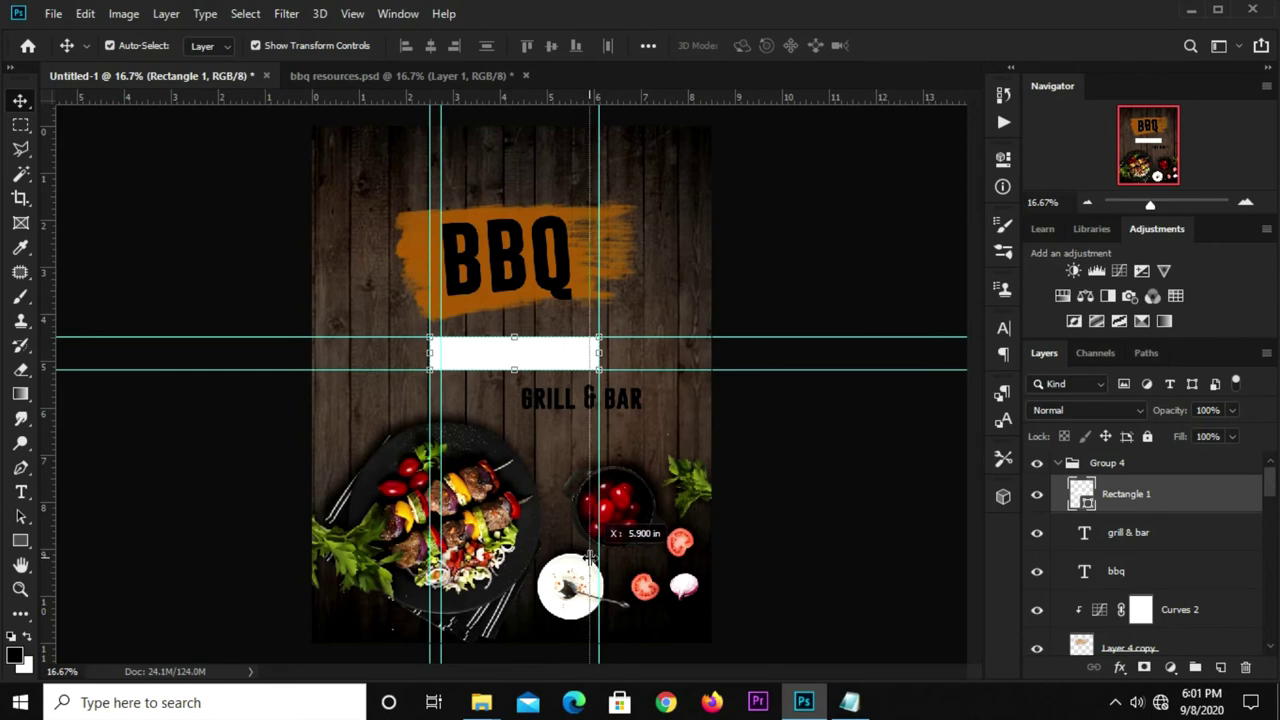
drag(590, 556, 589, 556)
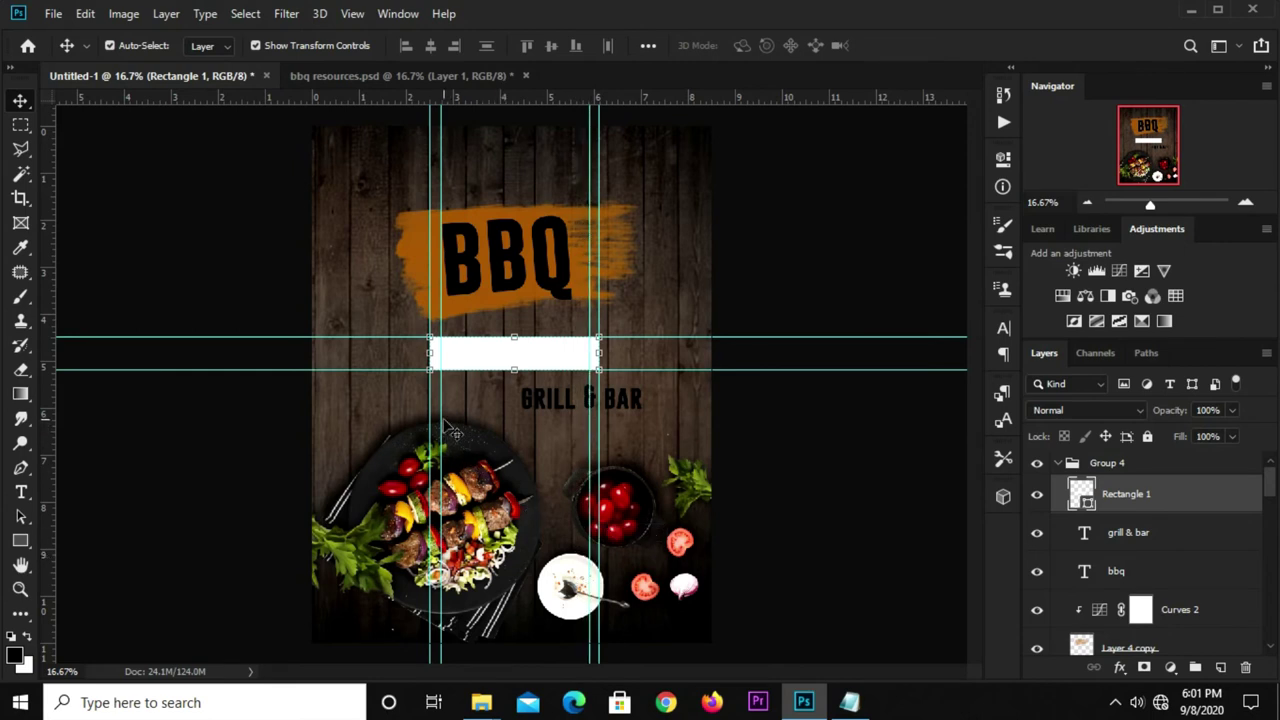
drag(440, 412, 436, 432)
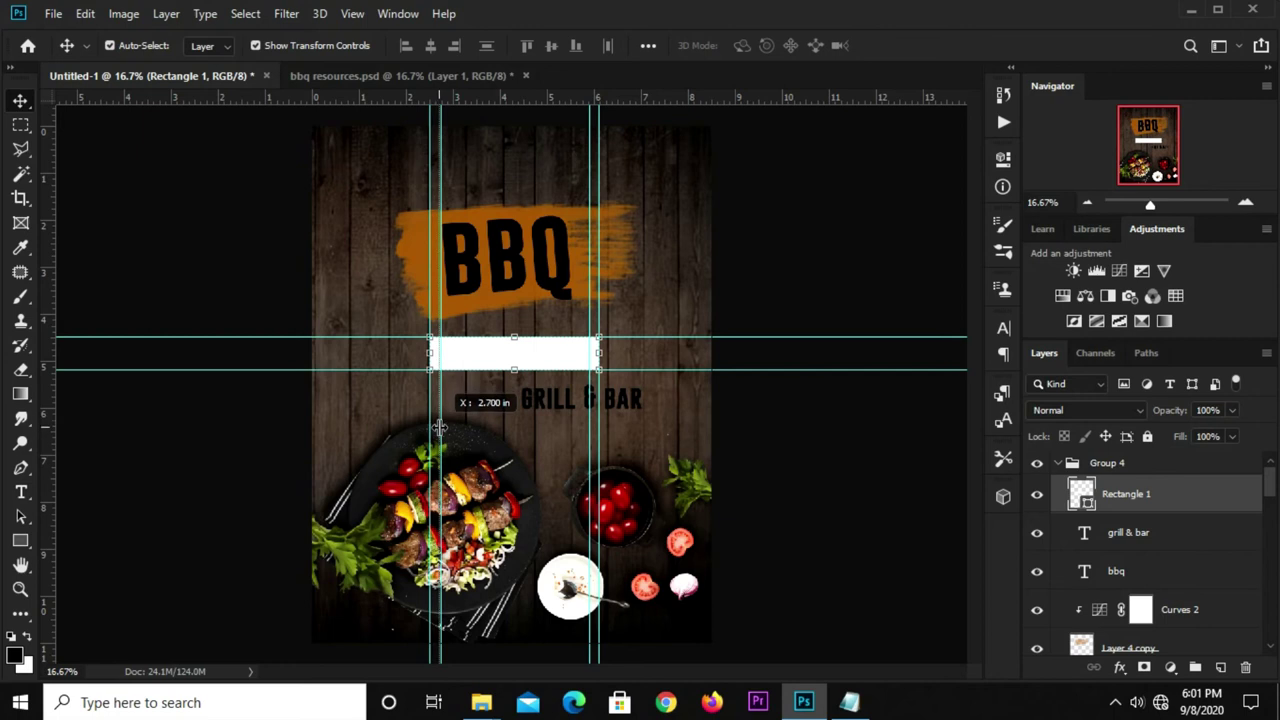
mouse_move(498, 97)
mouse_down()
mouse_move(508, 351)
mouse_move(540, 353)
mouse_up()
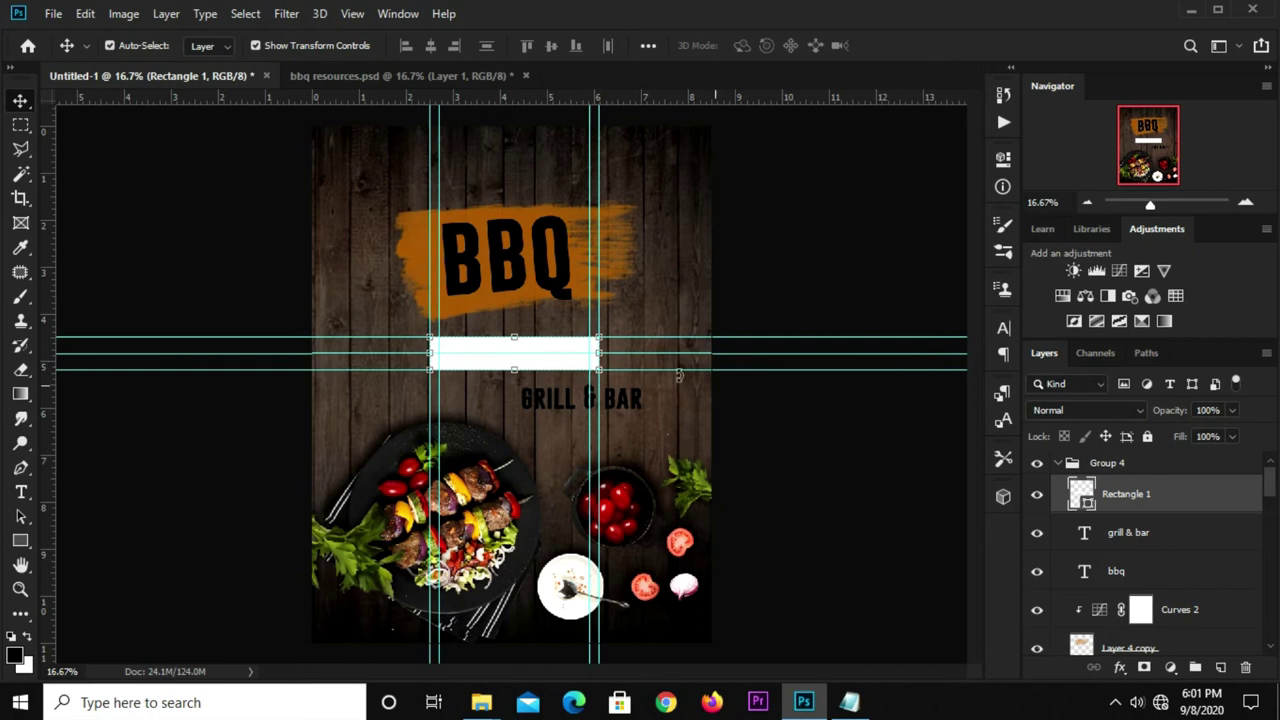
- Move Rectangle 1 above Group 4 and rasterize it
drag(1137, 508, 1126, 453)
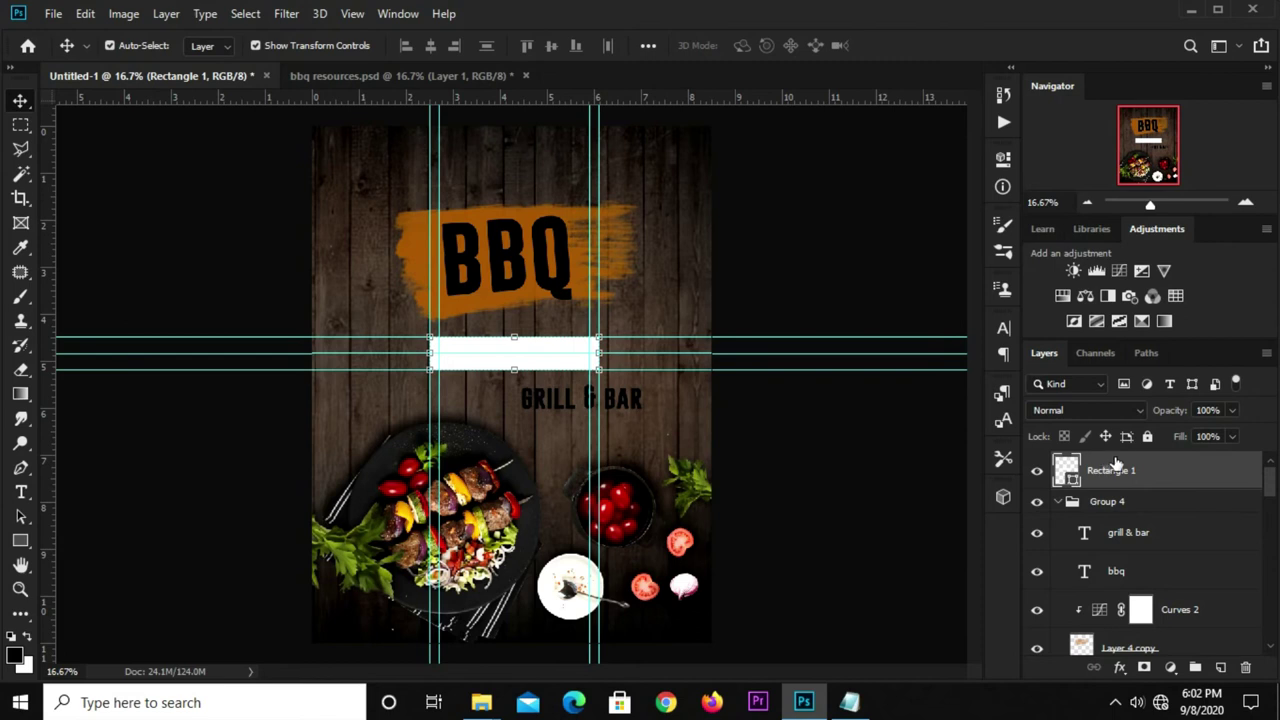
right_click(1118, 470)
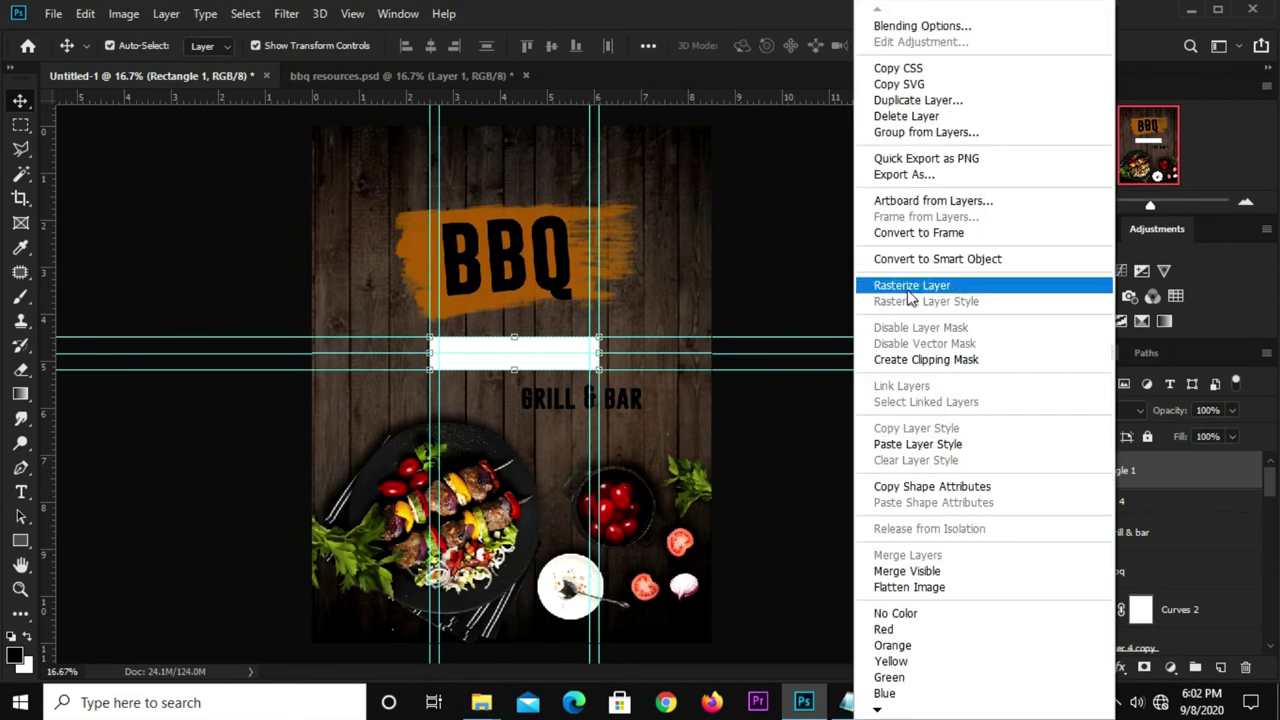
click(911, 286)
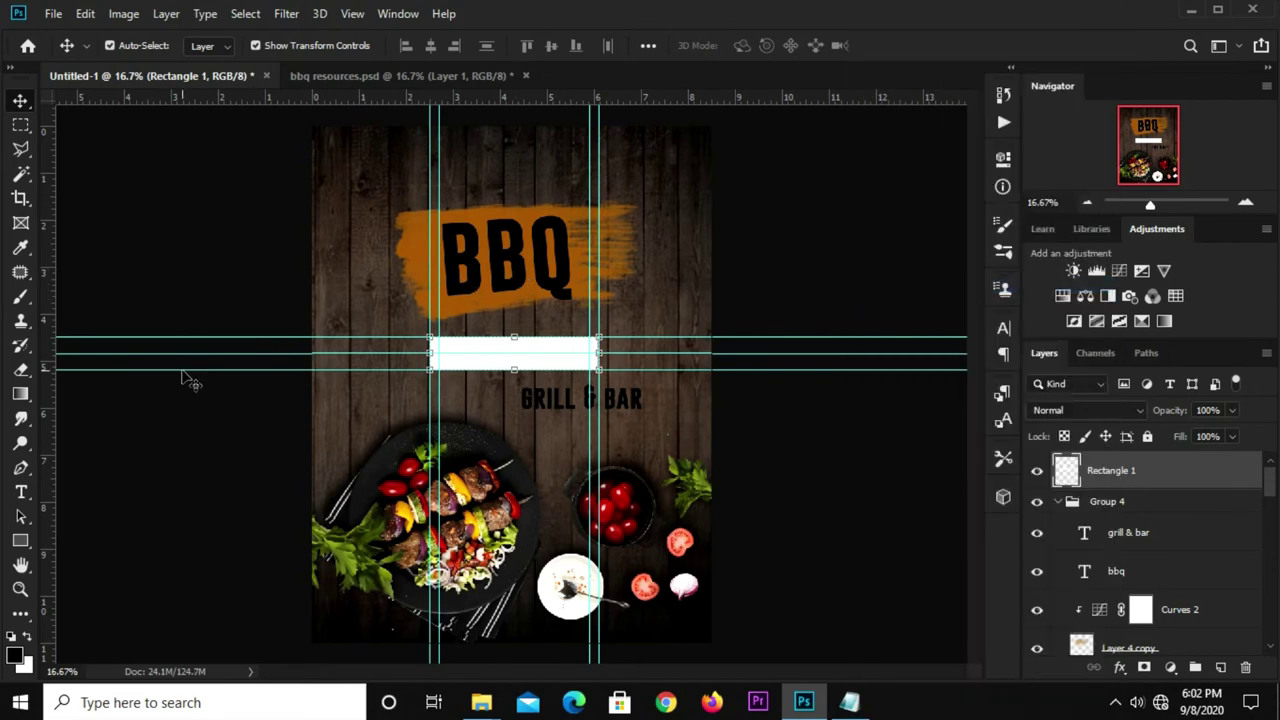
- Cut a triangular notch into the bar's left end with a Pen path selection
click(20, 468)
click(60, 470)
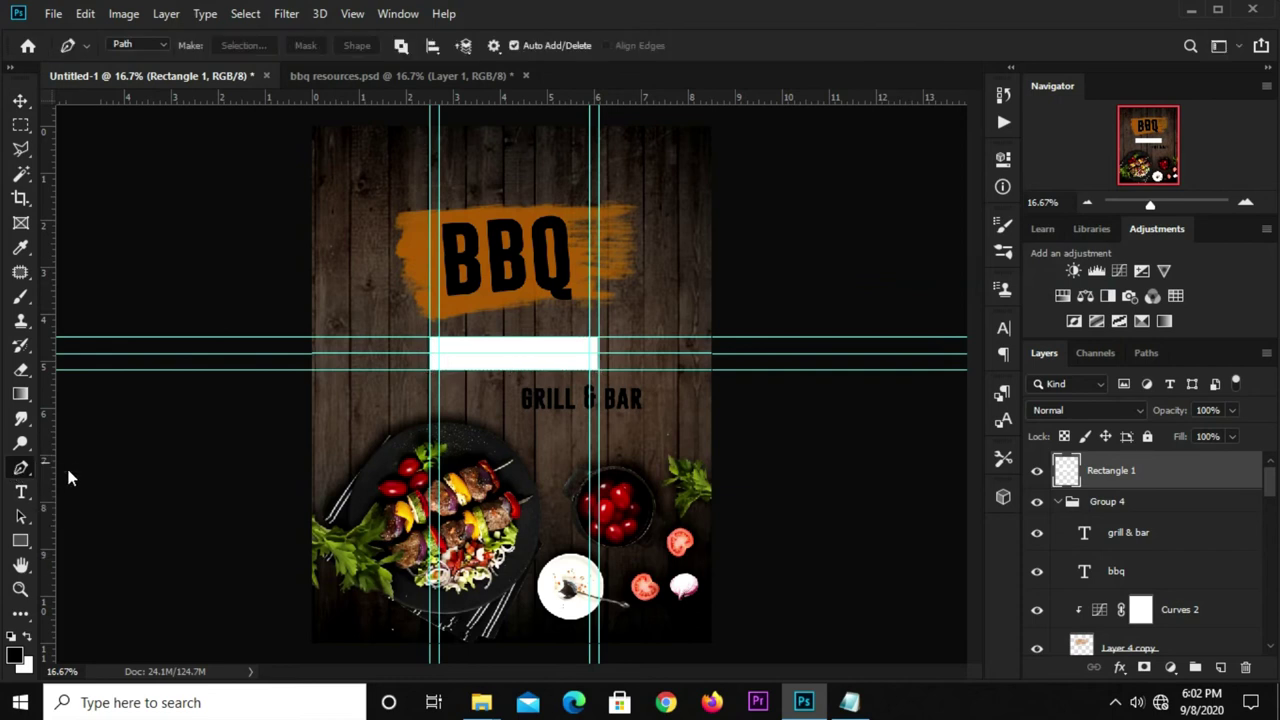
scroll(440, 345, up, 1)
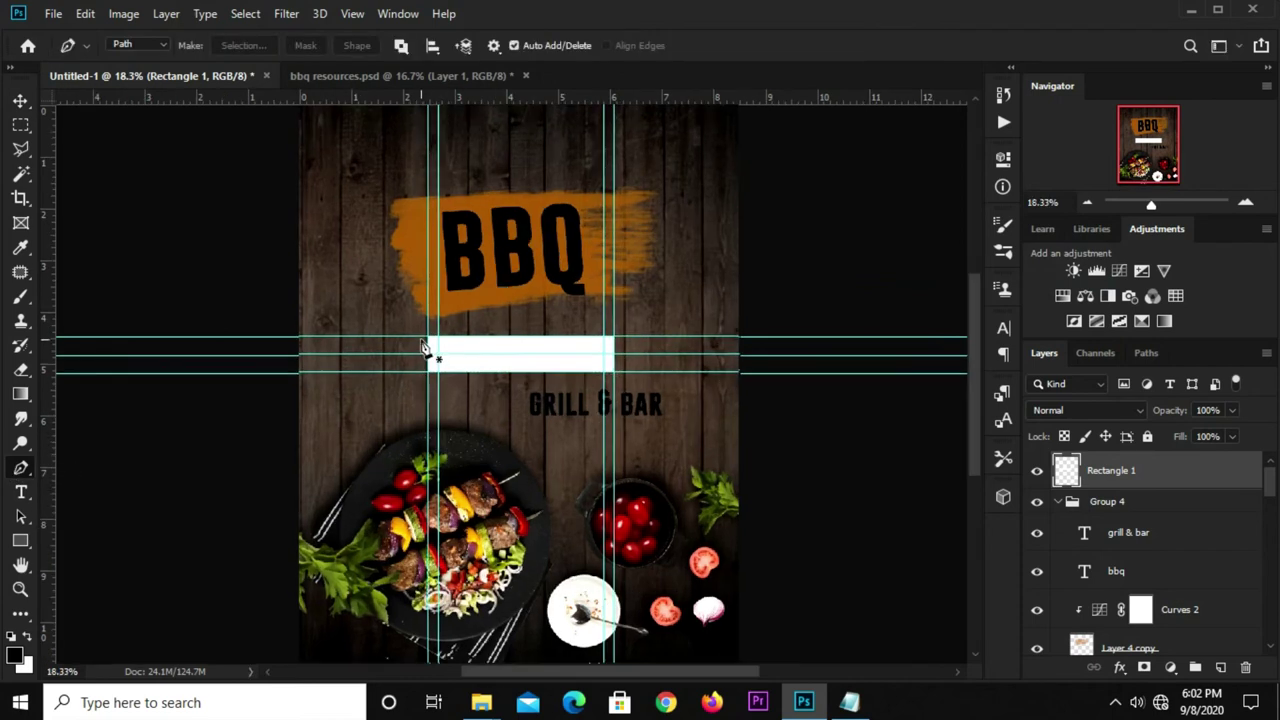
click(430, 341)
click(438, 354)
drag(430, 383, 430, 348)
right_click(430, 350)
click(470, 343)
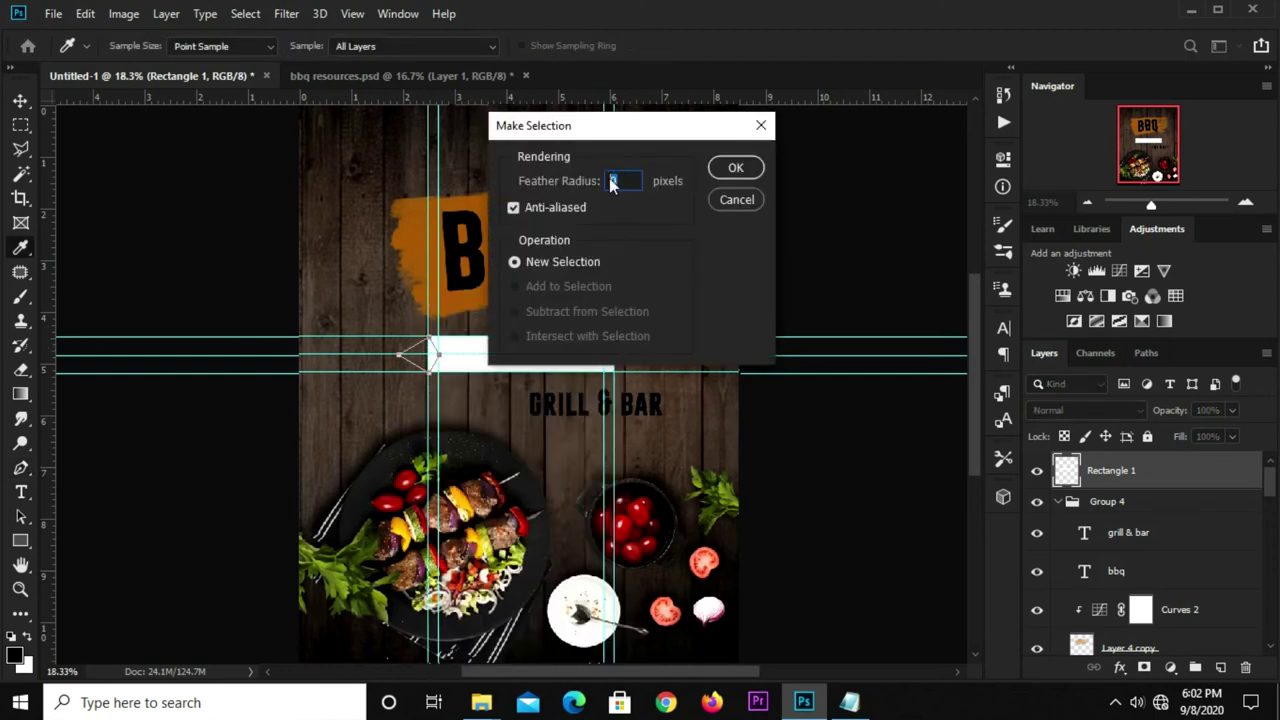
click(736, 169)
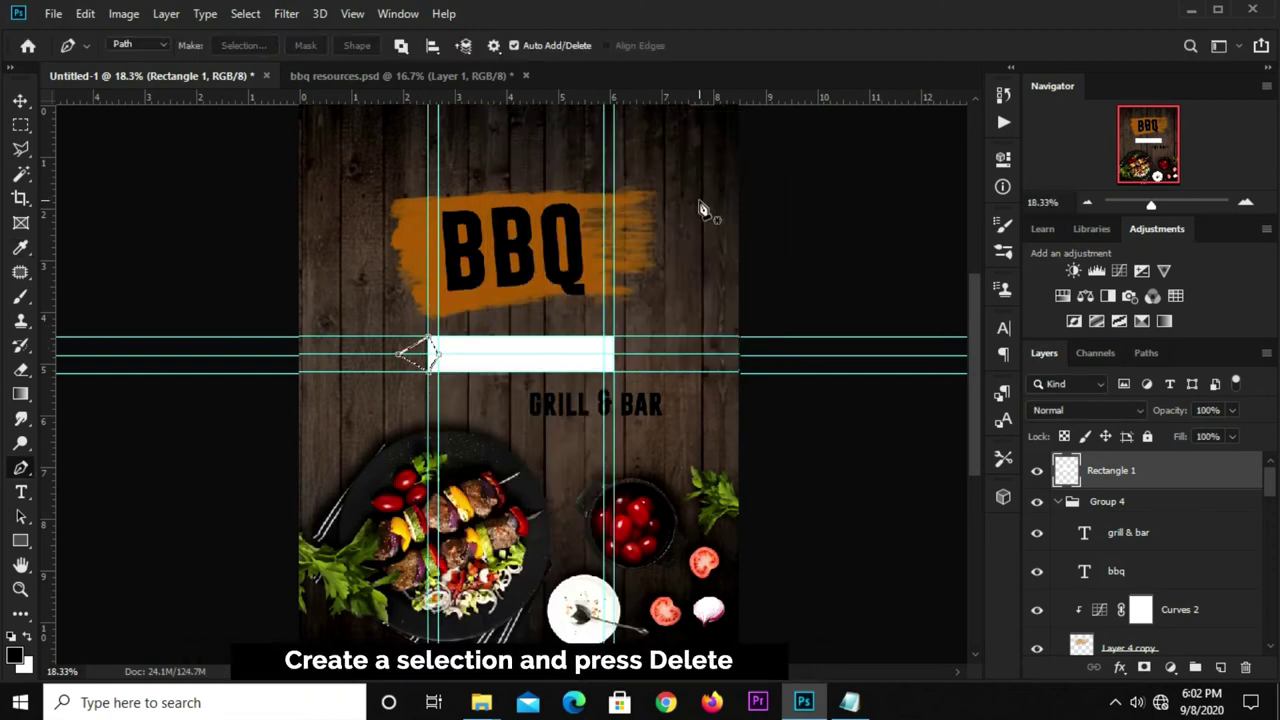
key(ctrl+d)
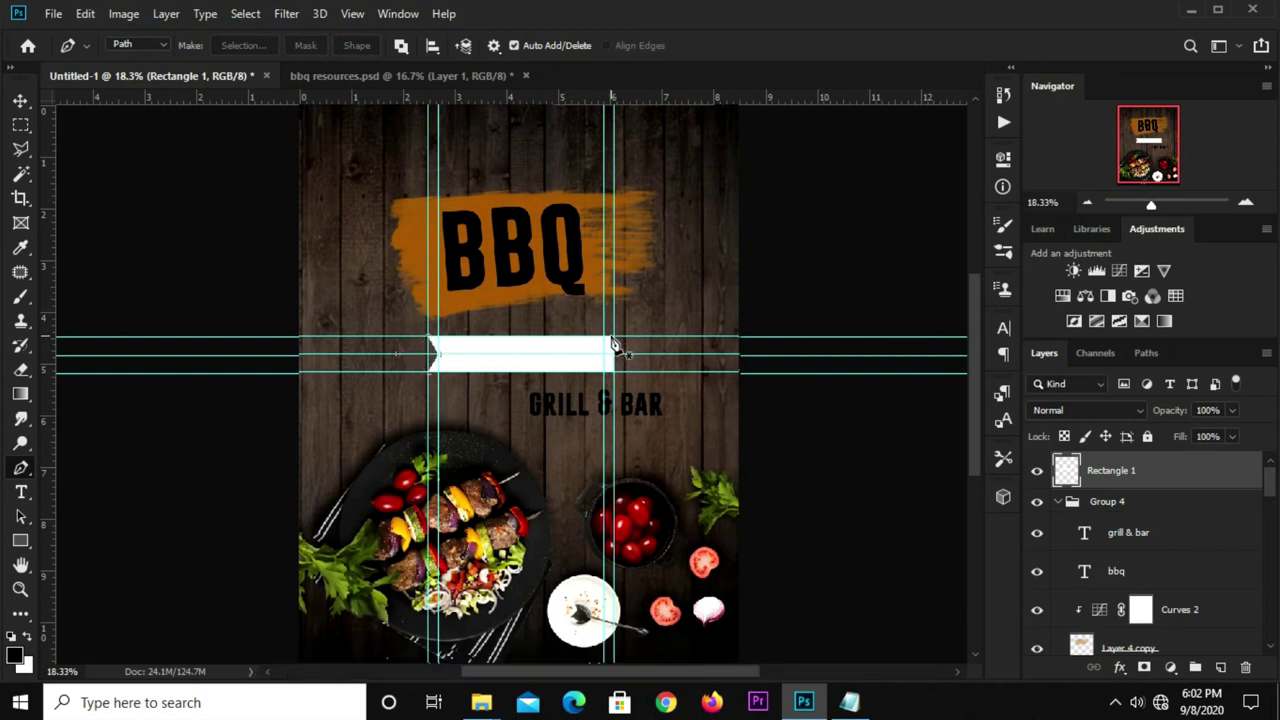
- Cut a matching notch into the bar's right end and clear all guides
click(615, 339)
click(616, 371)
right_click(617, 349)
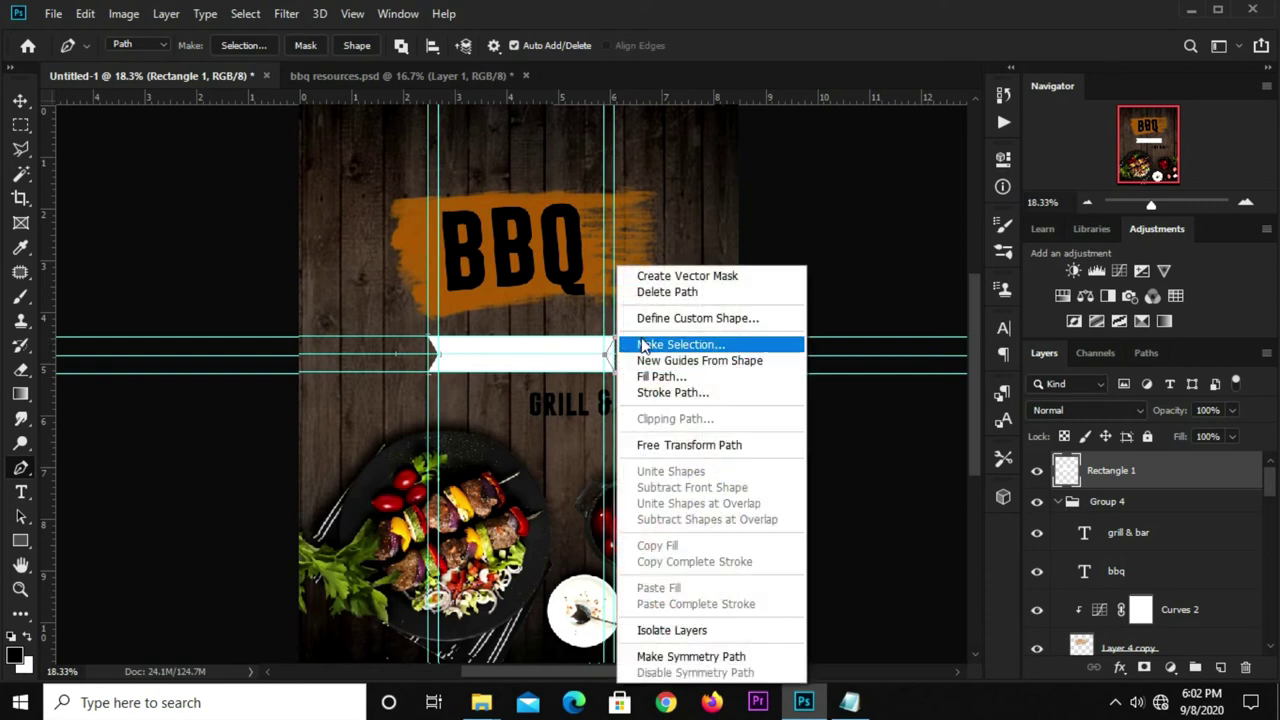
click(640, 342)
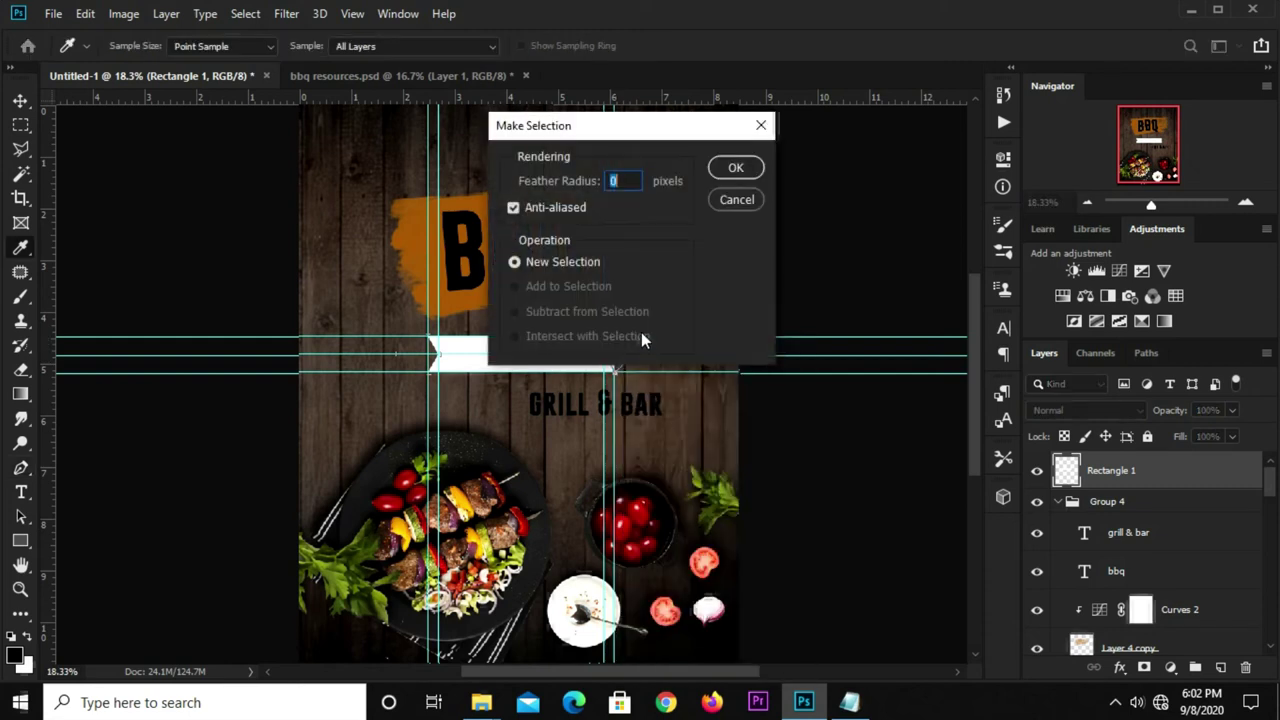
click(736, 170)
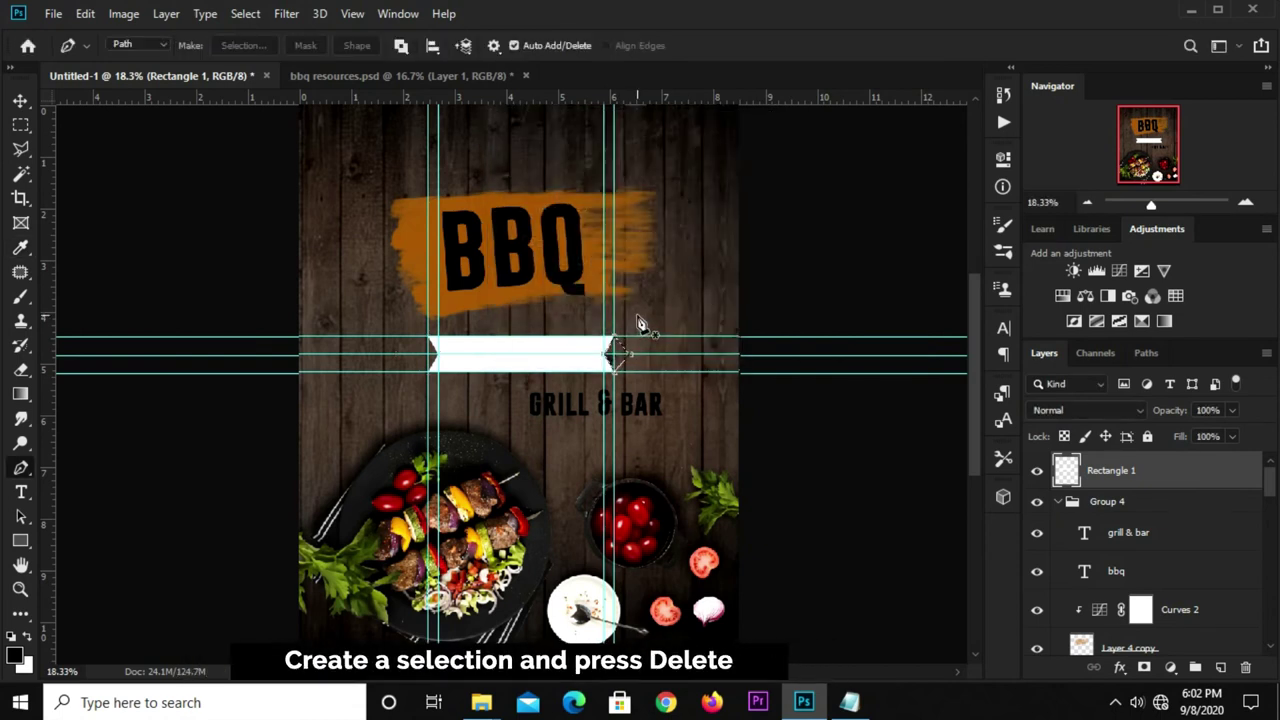
key(ctrl+d)
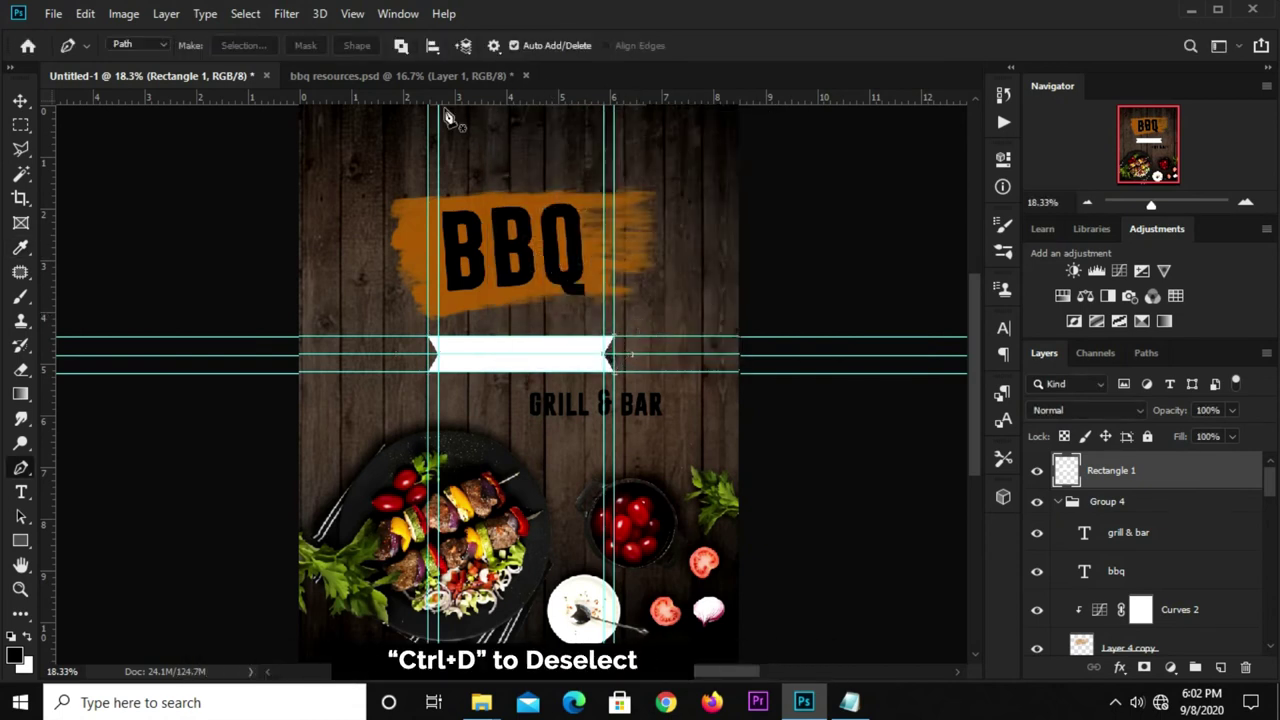
click(350, 14)
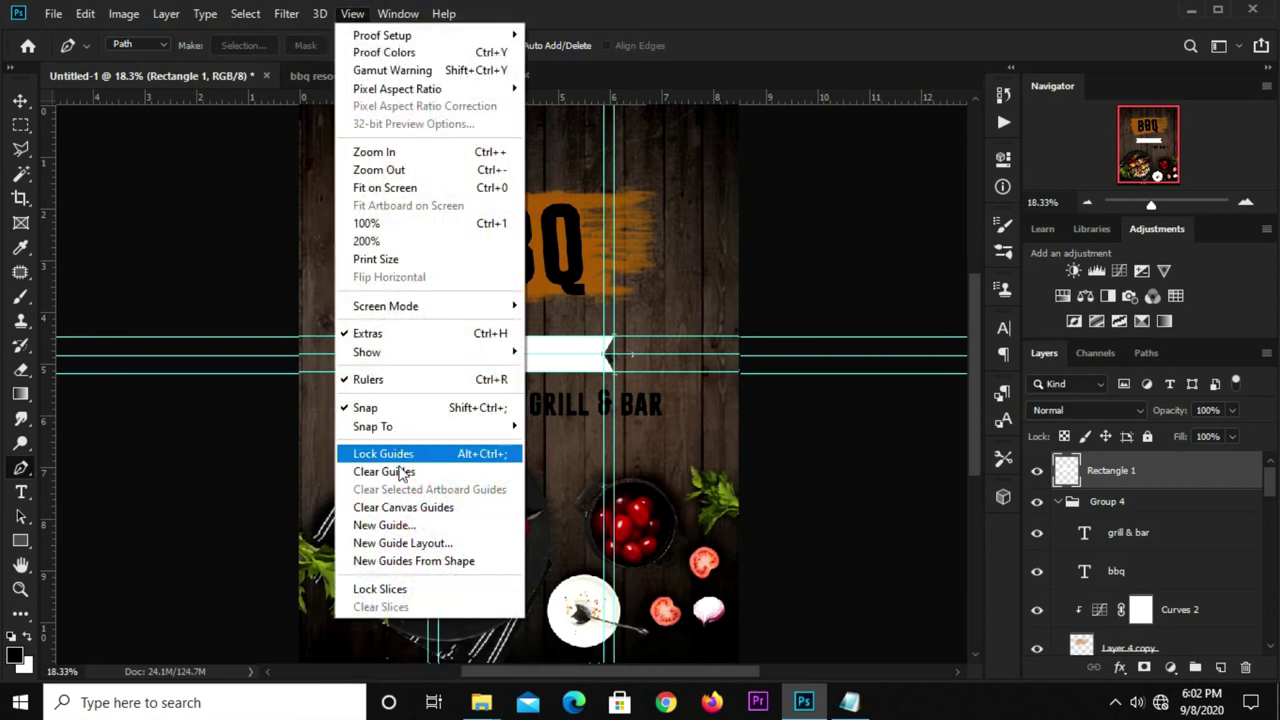
click(378, 471)
- Move the GRILL & BAR text onto the ribbon and stack it above Rectangle 1
key(v)
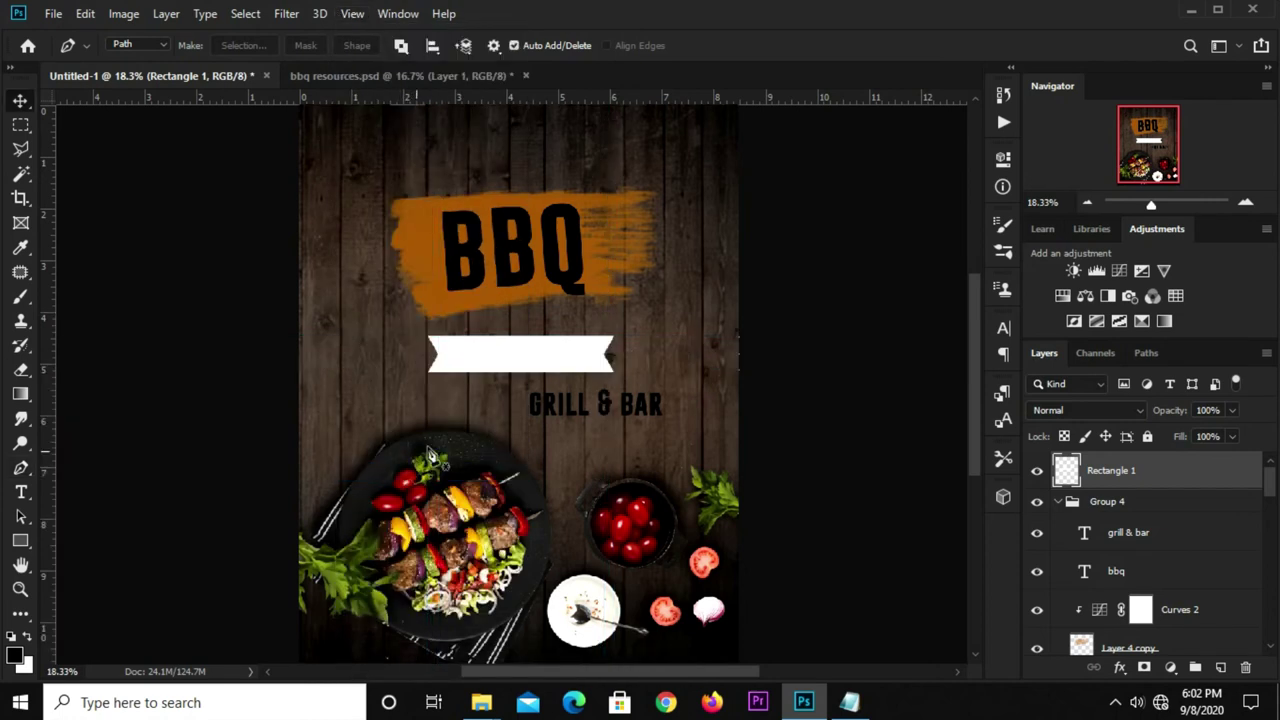
click(565, 405)
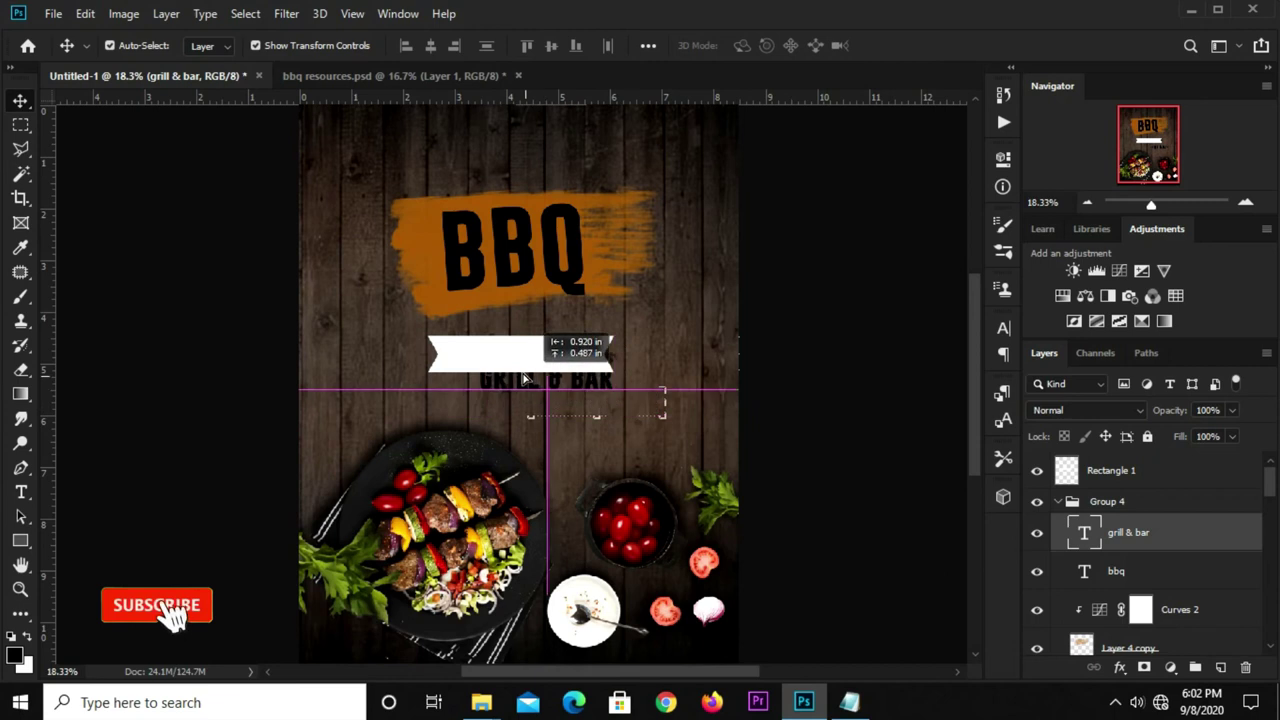
drag(565, 405, 498, 362)
drag(1143, 541, 1118, 458)
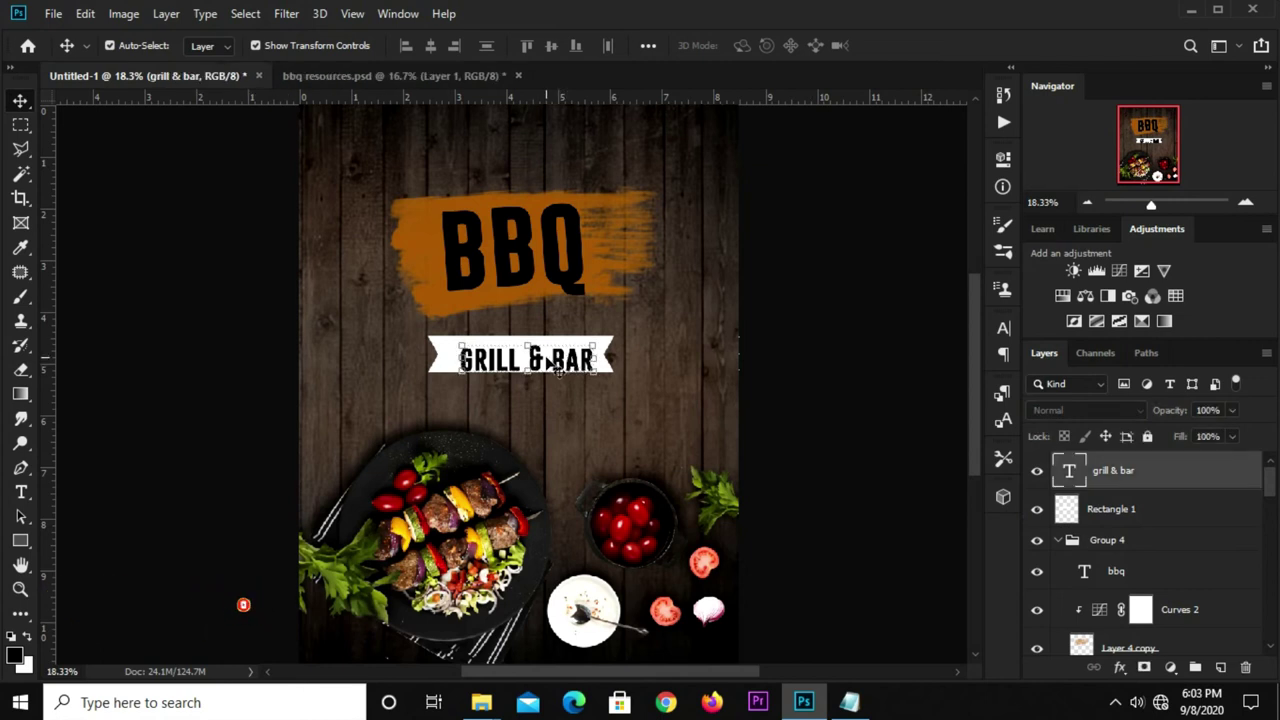
- Scale the GRILL & BAR text to about 116% and check its placement
key(ctrl+t)
drag(459, 347, 440, 329)
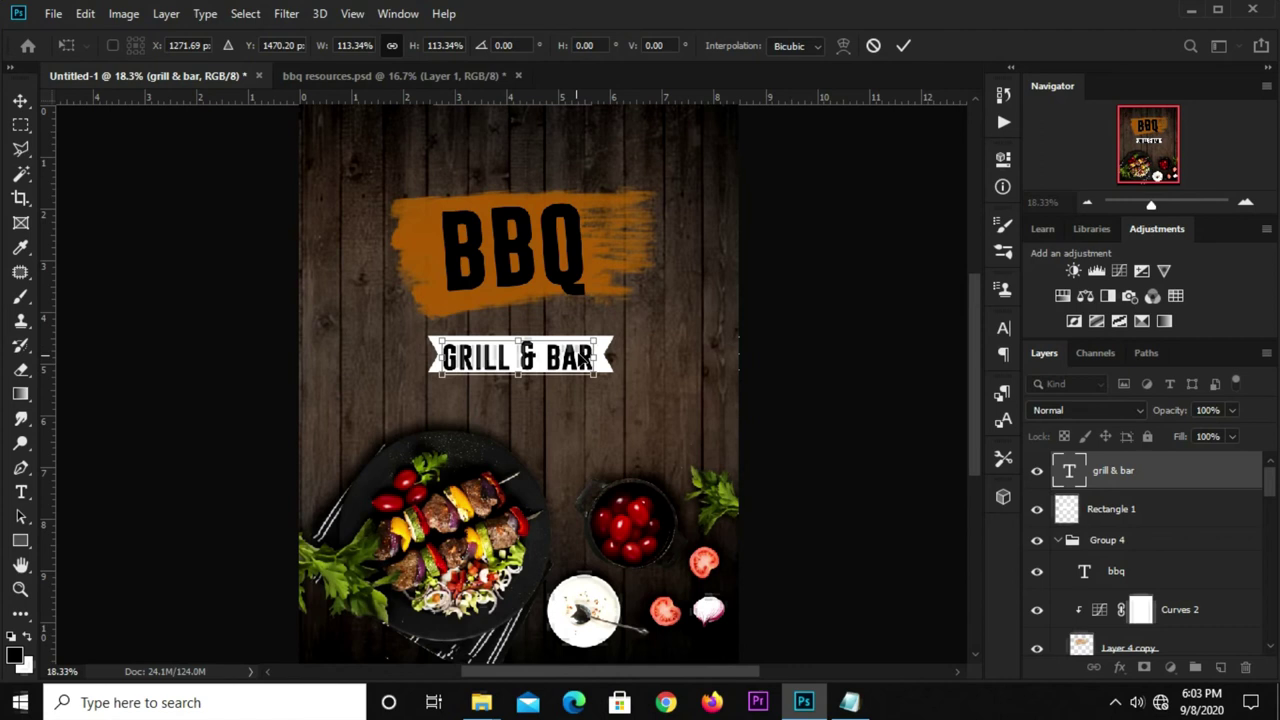
drag(598, 334, 600, 332)
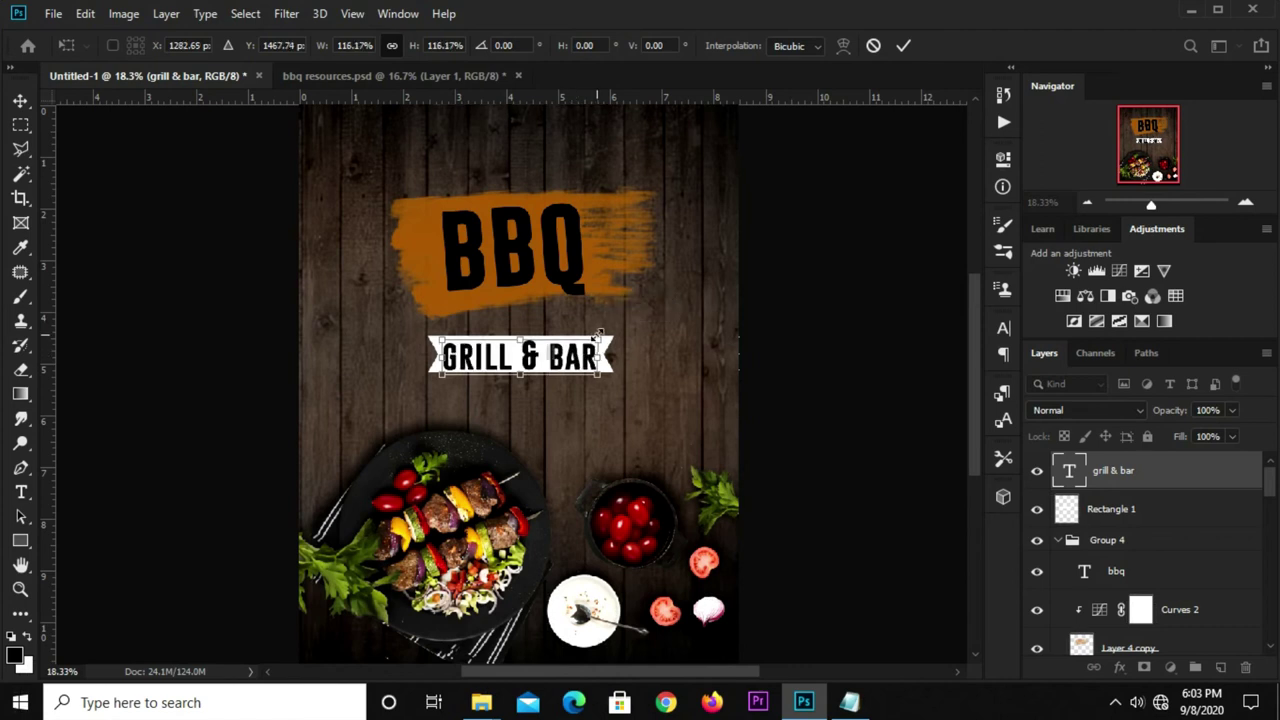
key(Return)
click(770, 360)
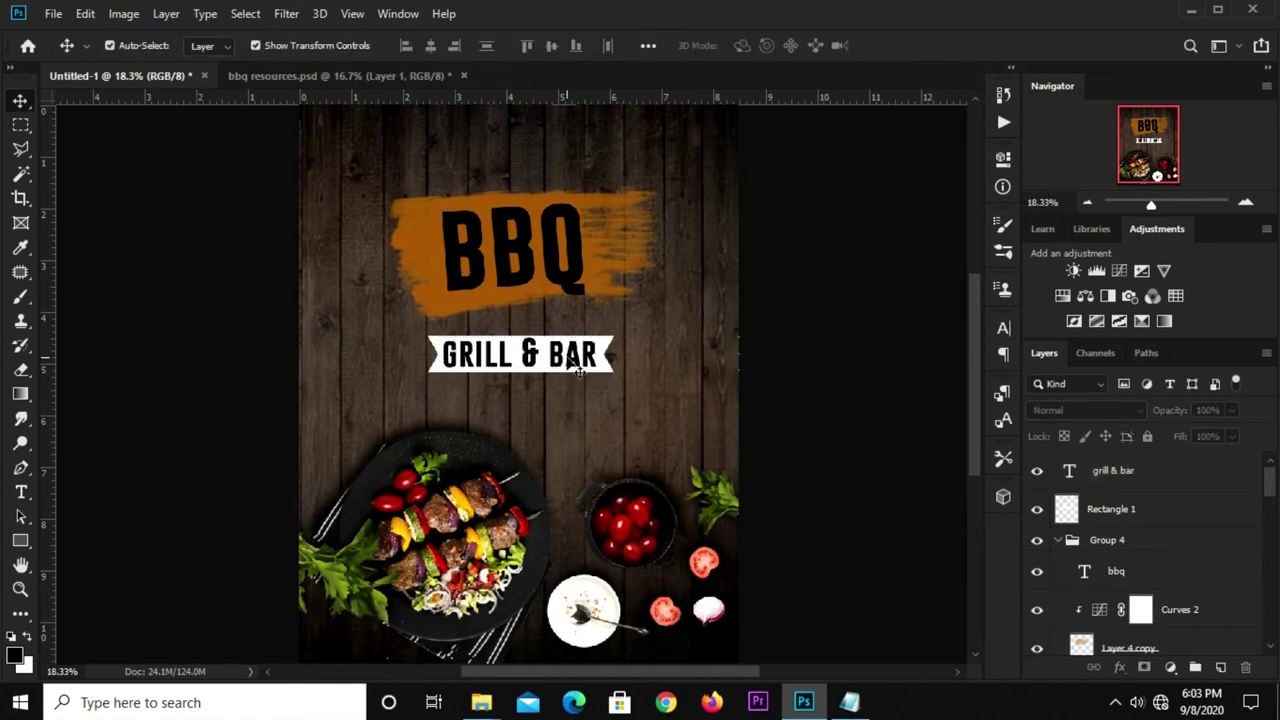
click(578, 368)
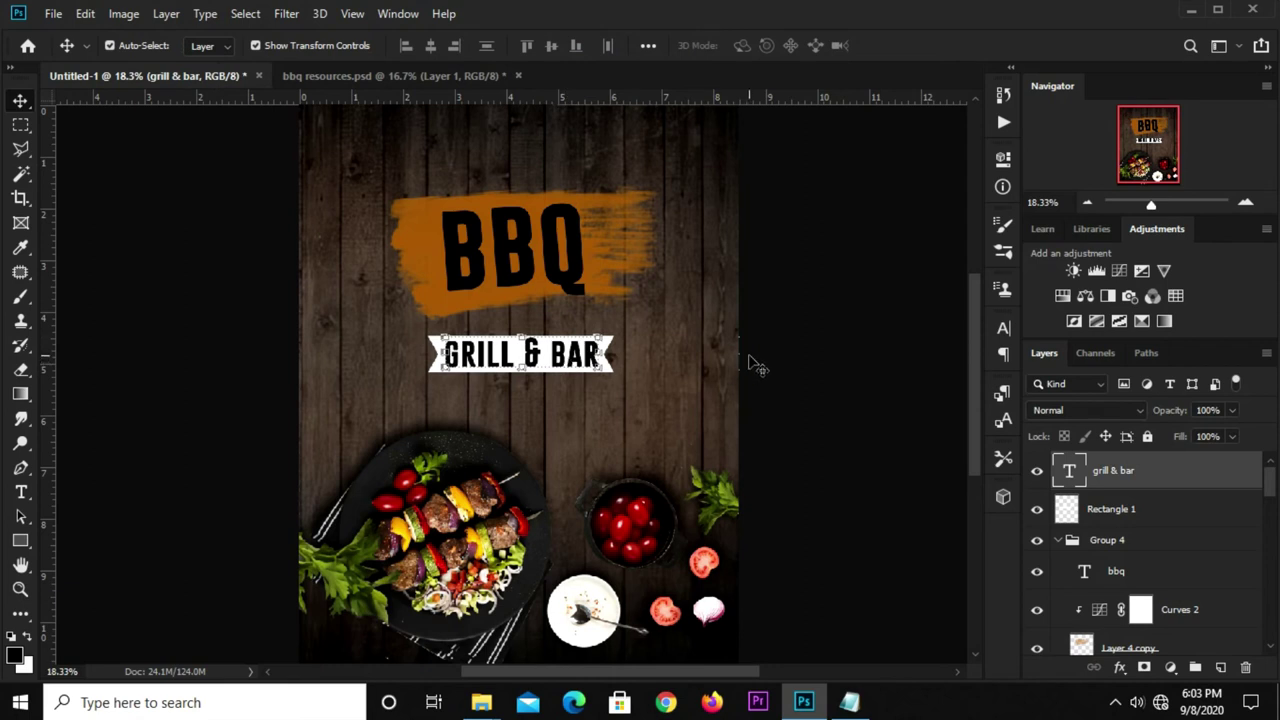
click(777, 365)
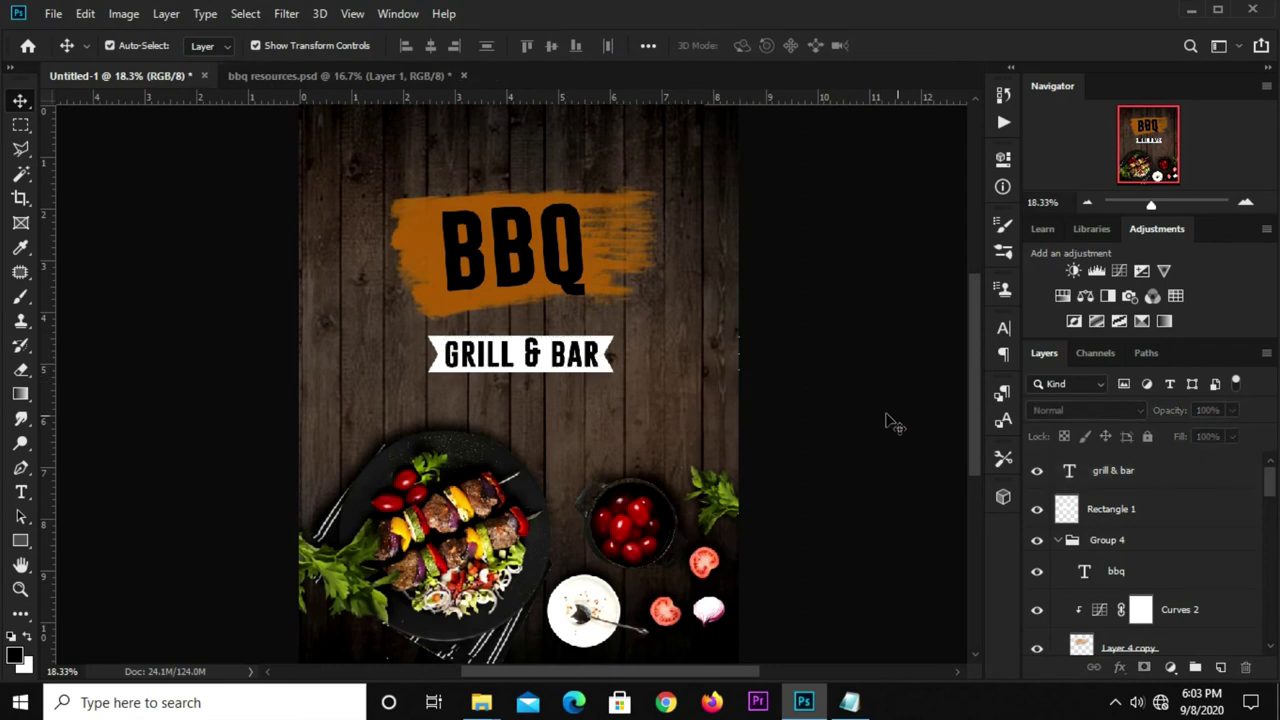
click(1118, 510)
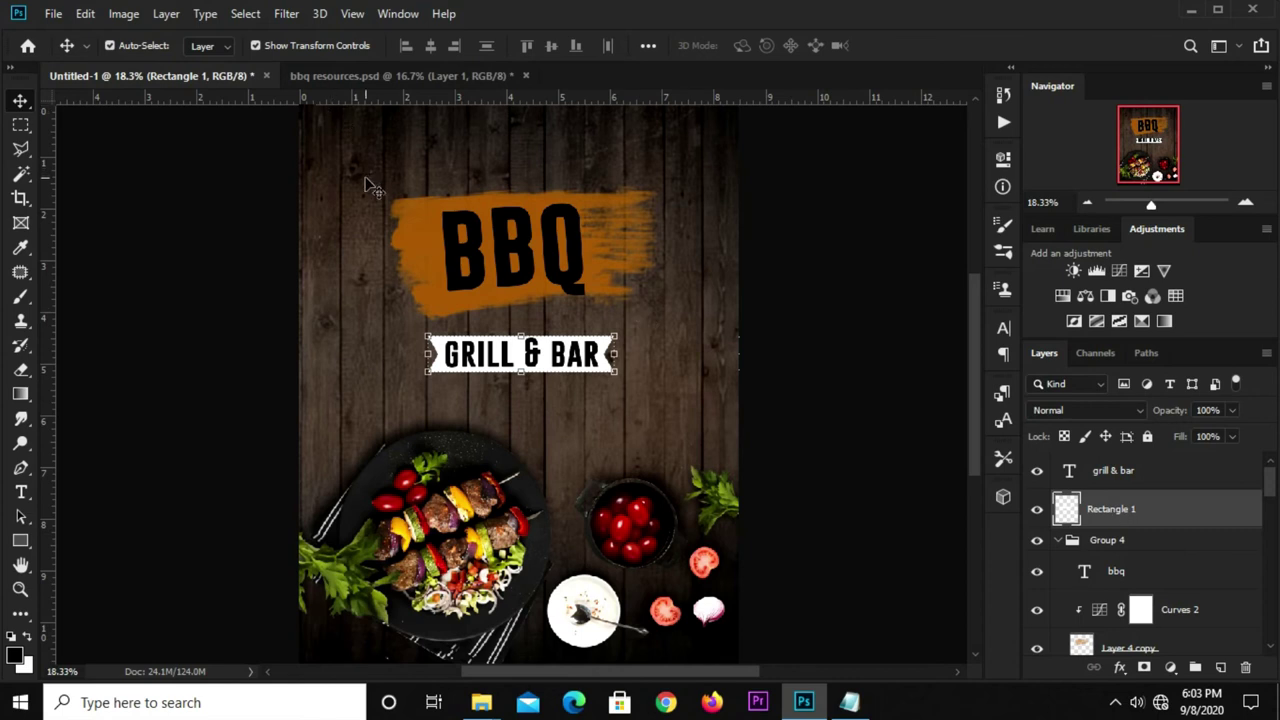
- Open Add Noise for the ribbon layer and start entering a 25% amount
click(284, 14)
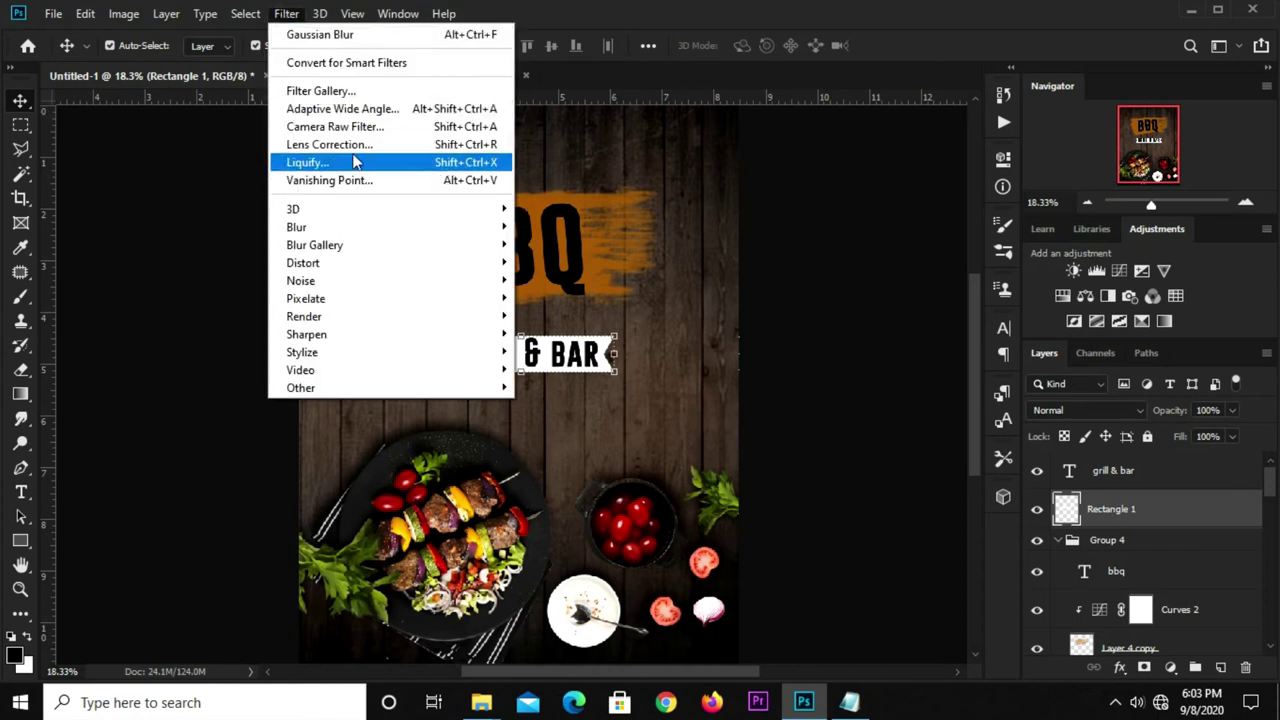
mouse_move(300, 280)
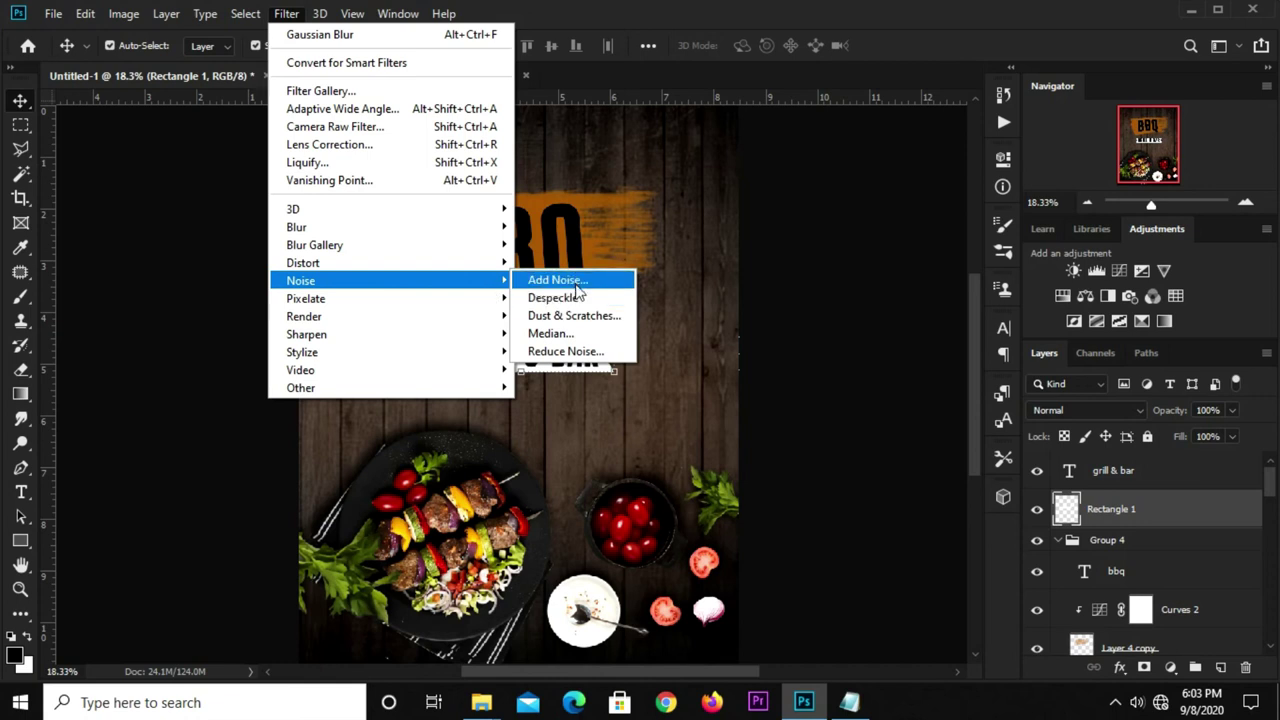
click(576, 284)
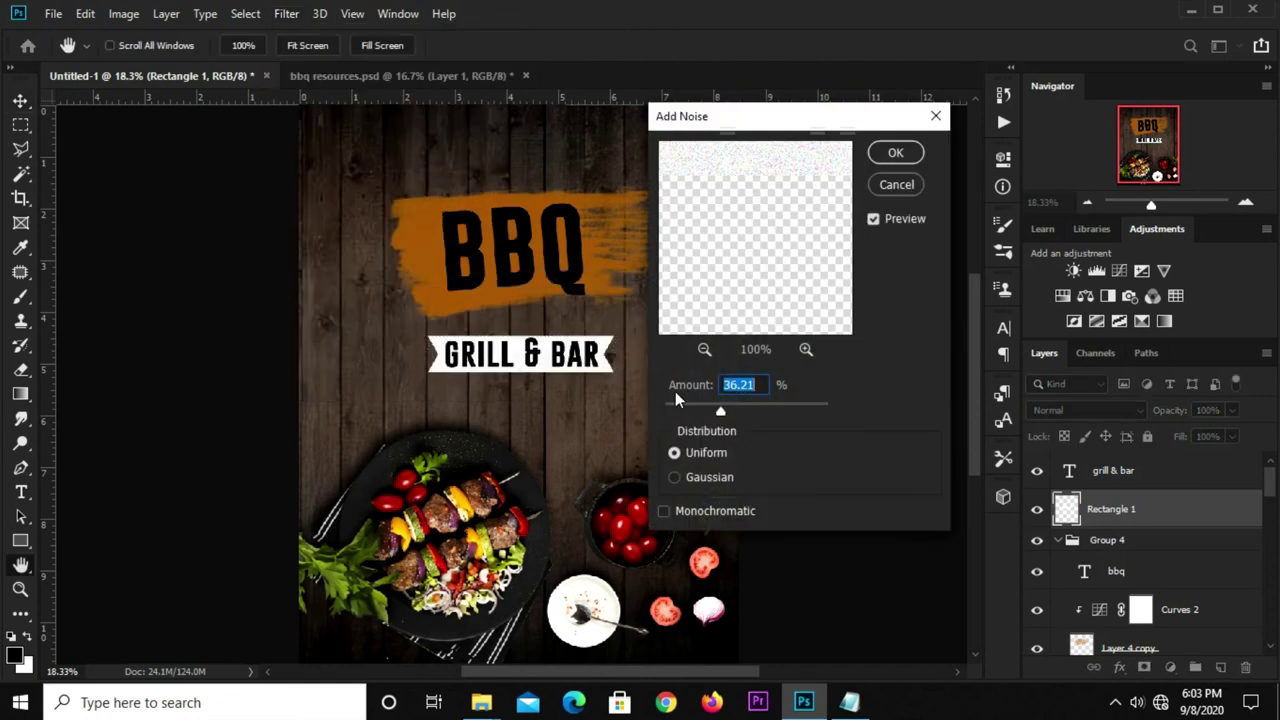
text(25)
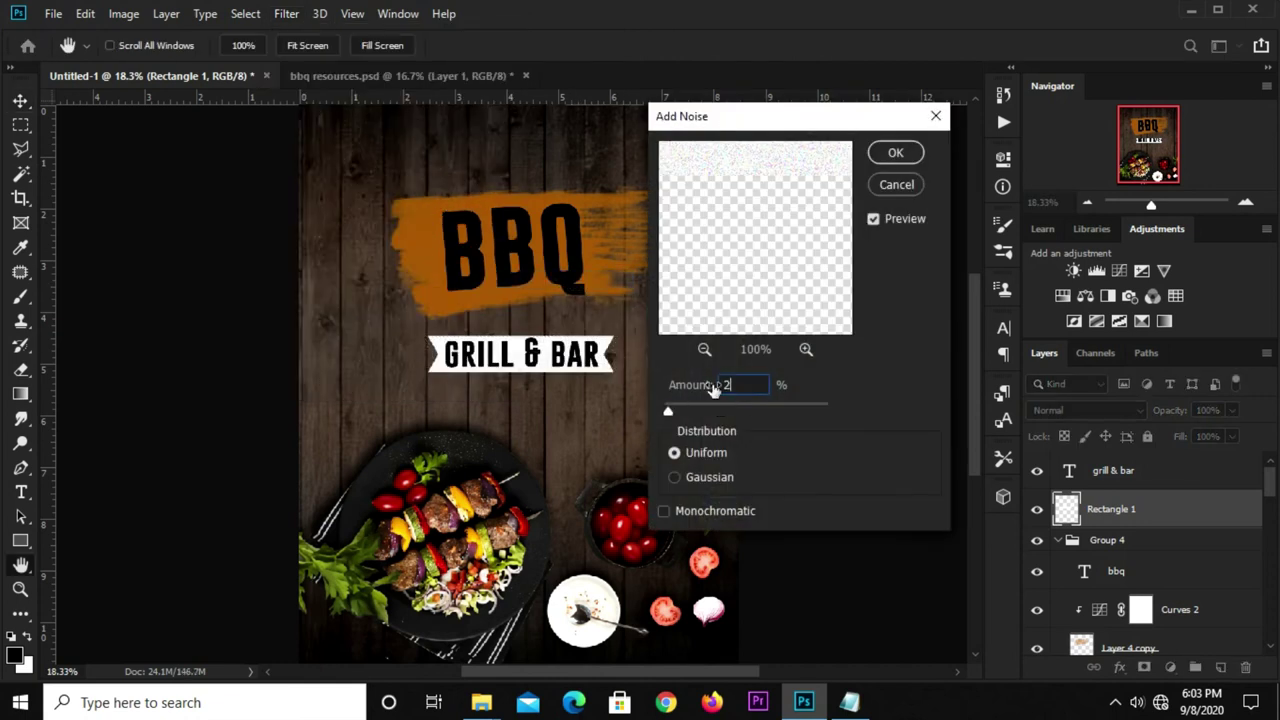
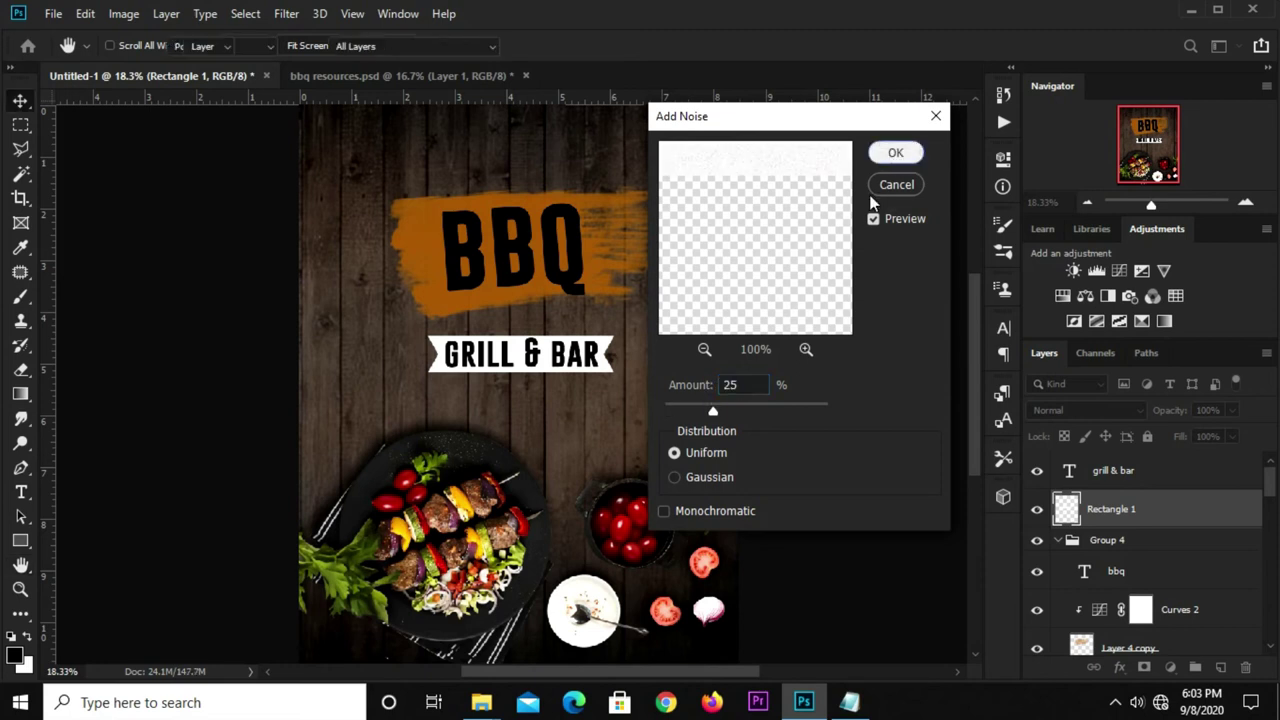
- Group the GRILL & BAR text with its white banner rectangle
click(894, 155)
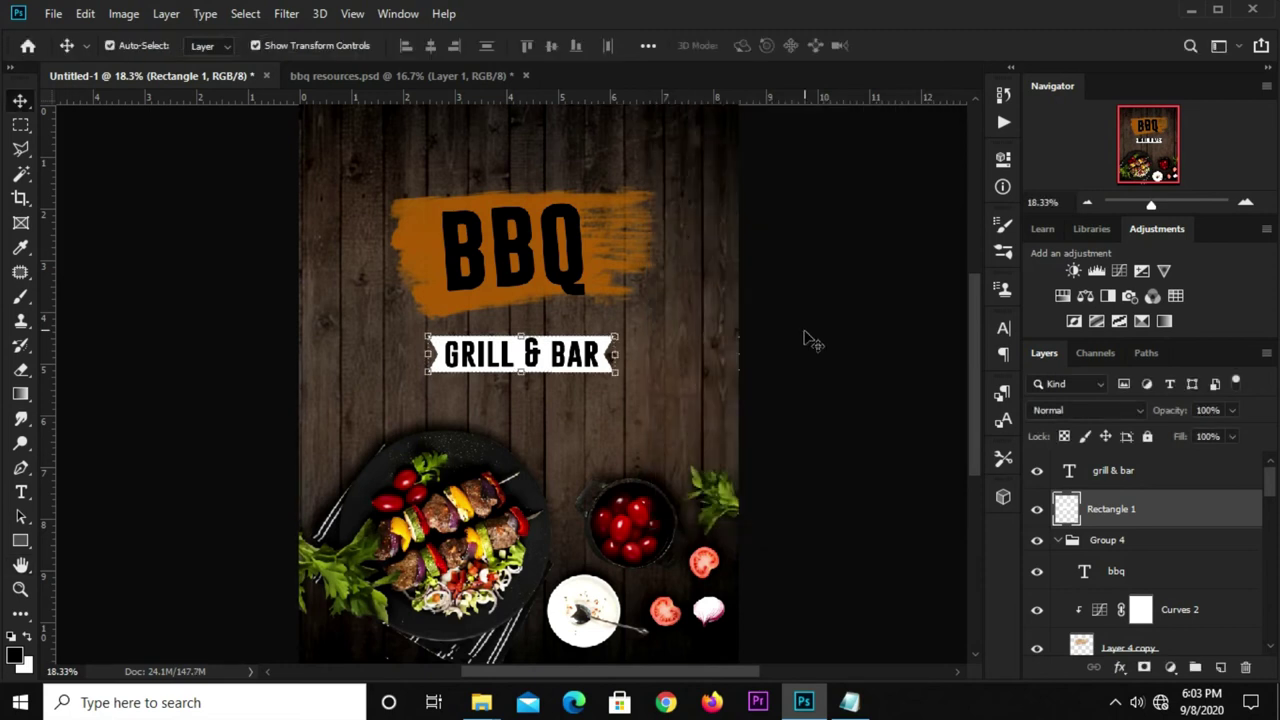
click(1124, 511)
shift+click(1126, 484)
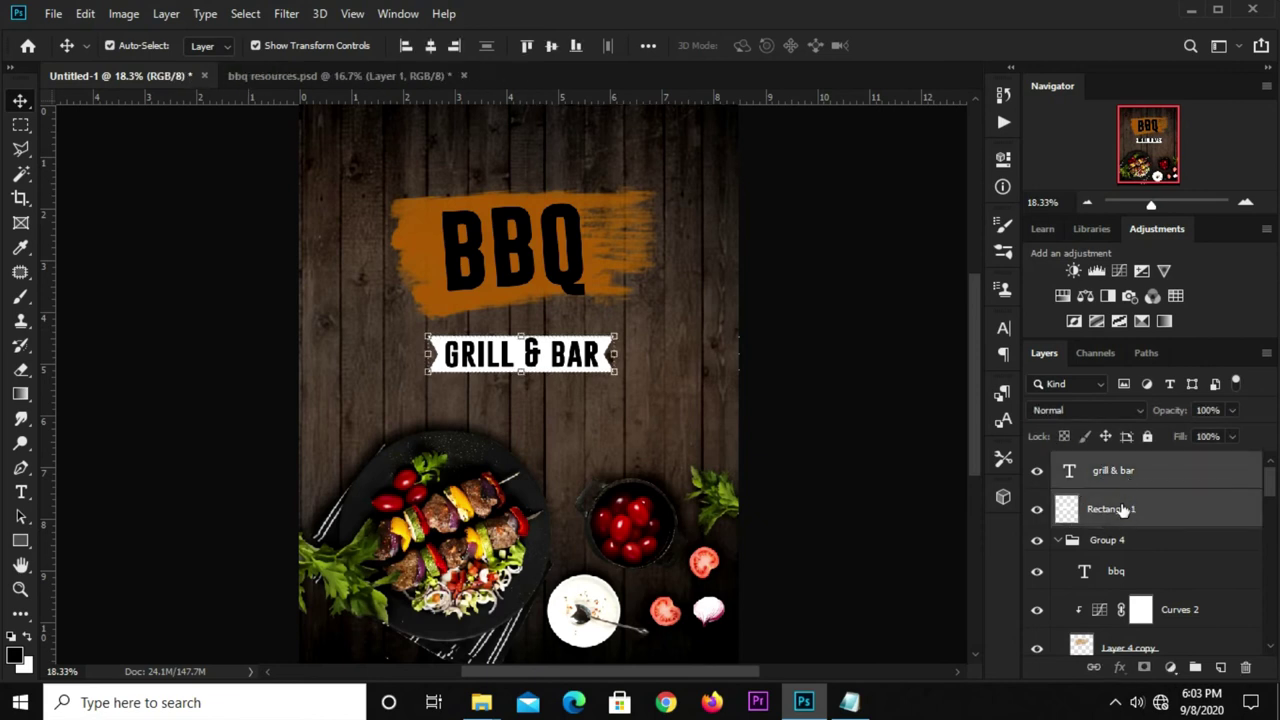
key(ctrl+g)
click(1037, 468)
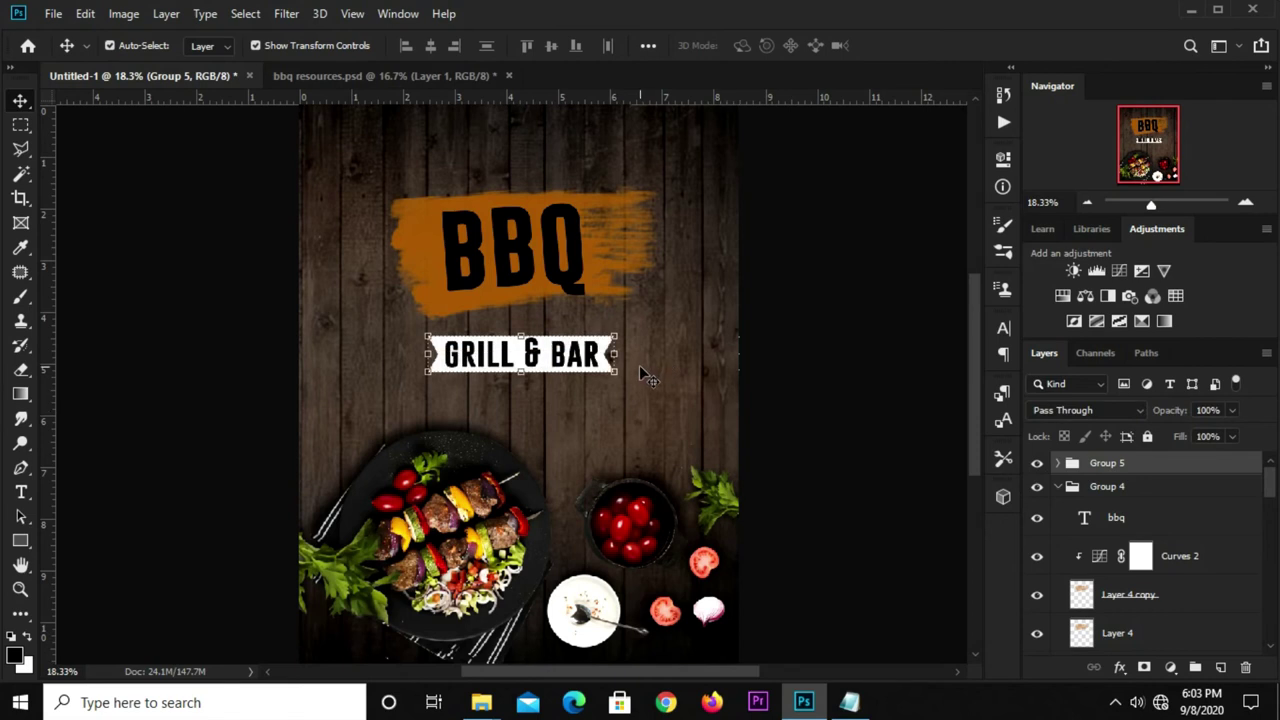
- Rotate the banner group about -7.7° and nudge it up-left under the BBQ title
key(ctrl+t)
mouse_move(639, 365)
mouse_down()
mouse_move(614, 346)
mouse_move(650, 348)
mouse_up()
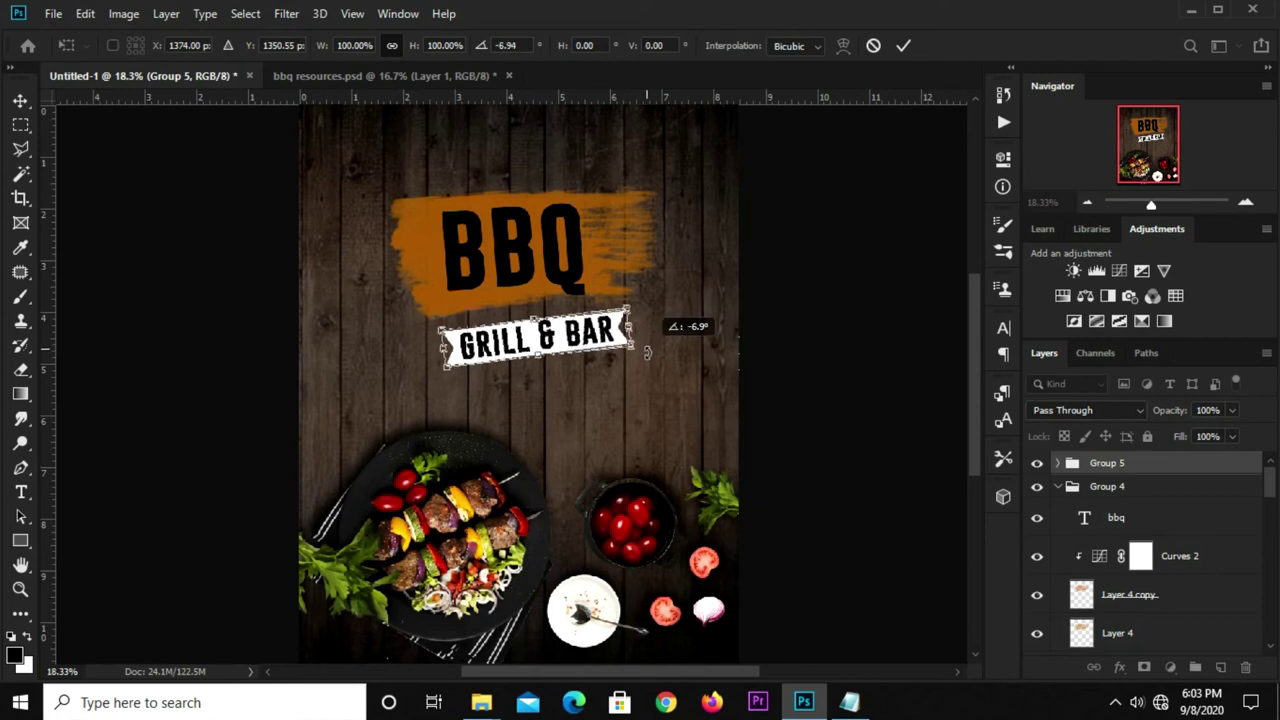
drag(553, 338, 543, 337)
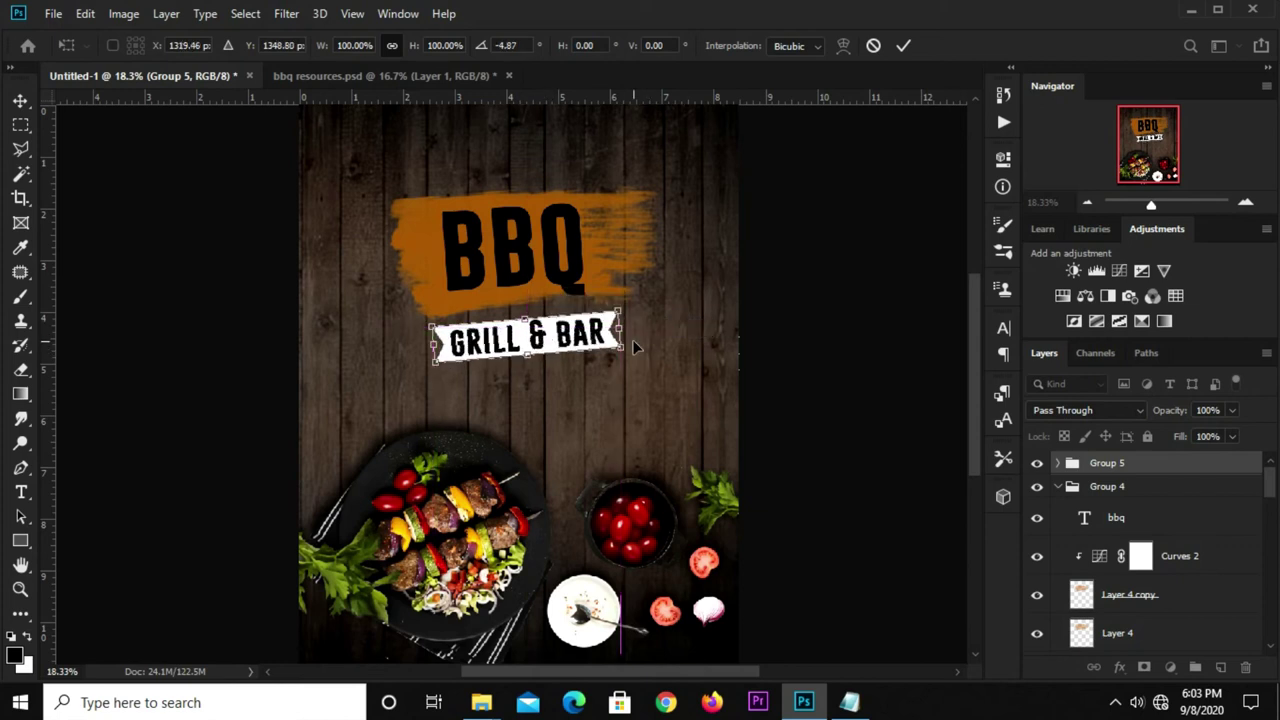
drag(634, 344, 632, 340)
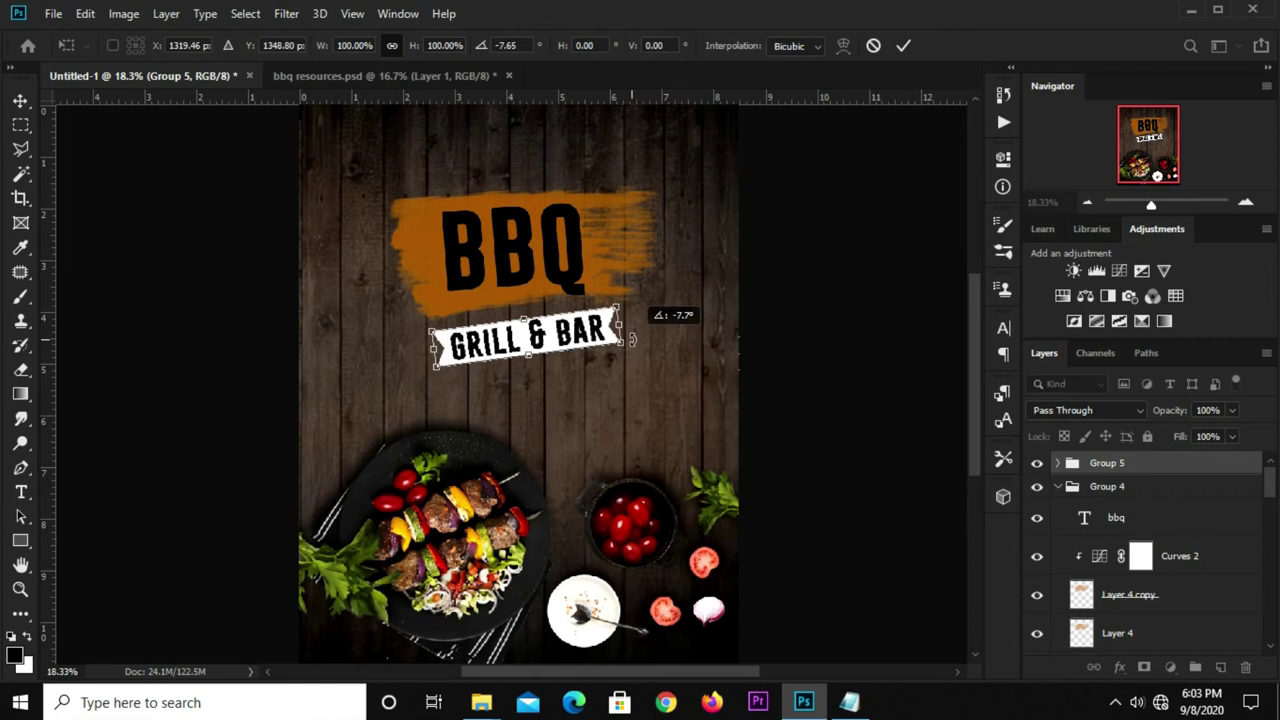
drag(521, 342, 524, 336)
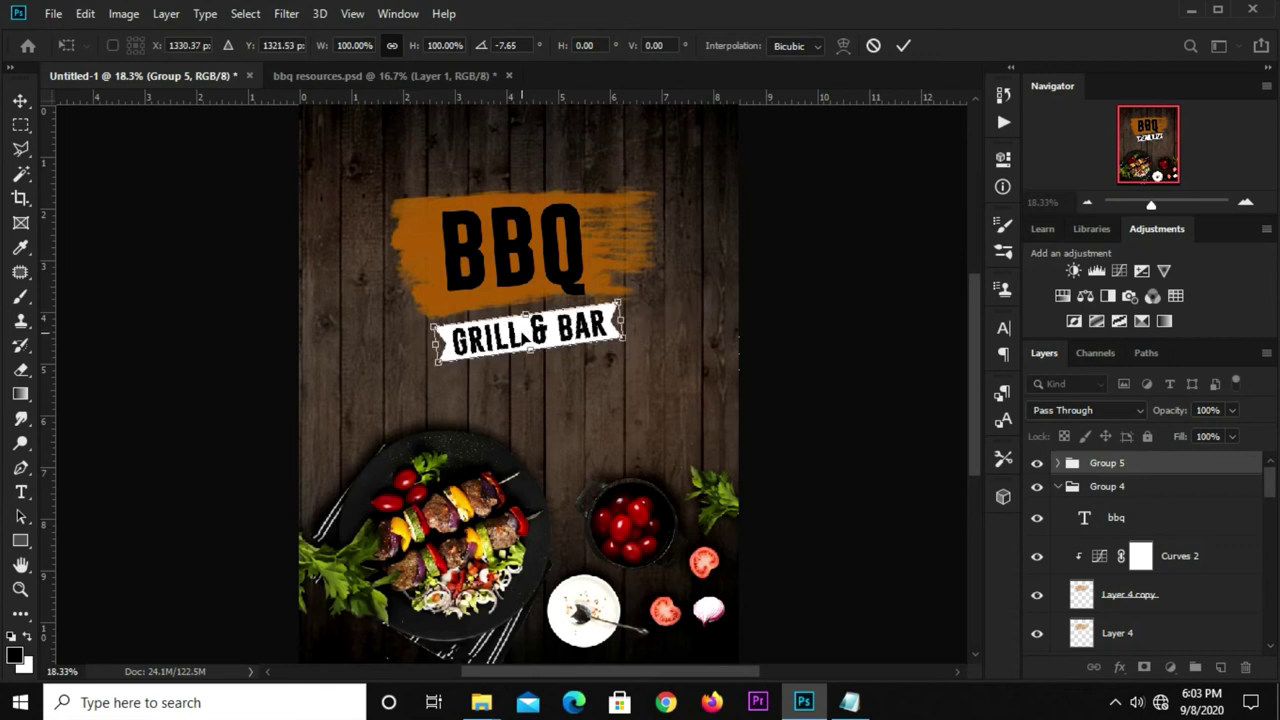
key(Return)
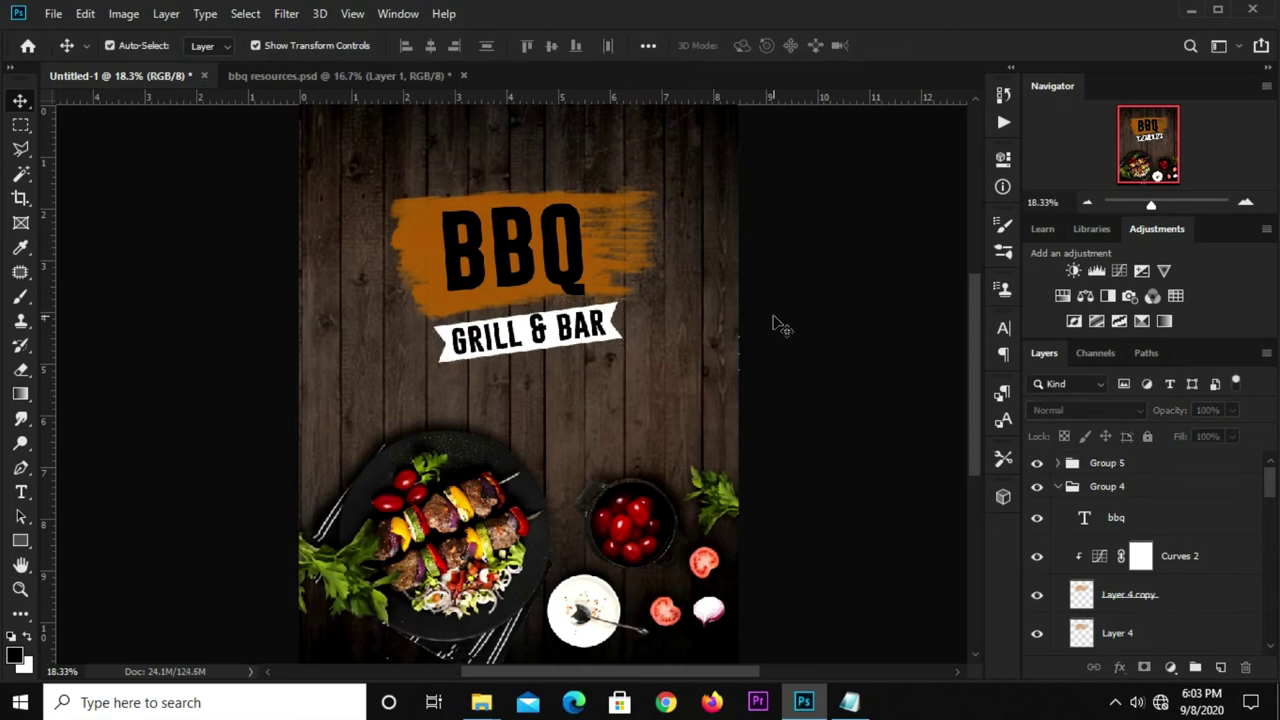
scroll(775, 327, down, 1)
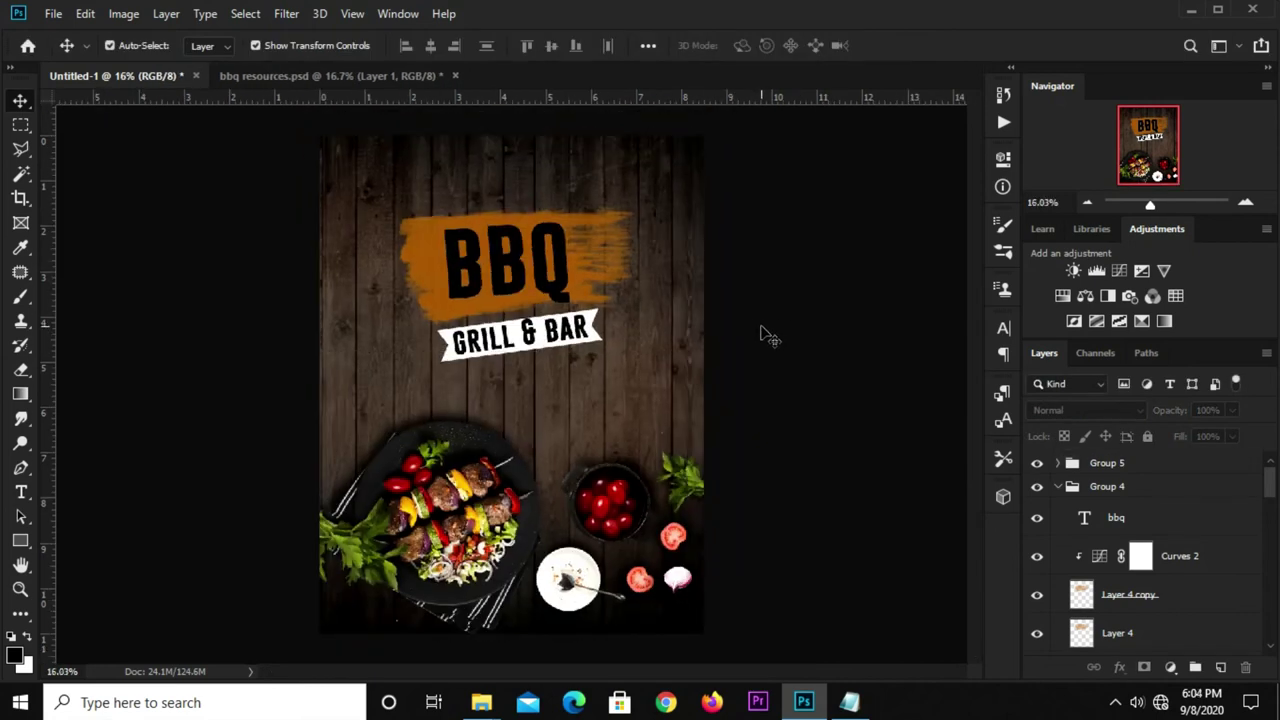
scroll(768, 335, up, 1)
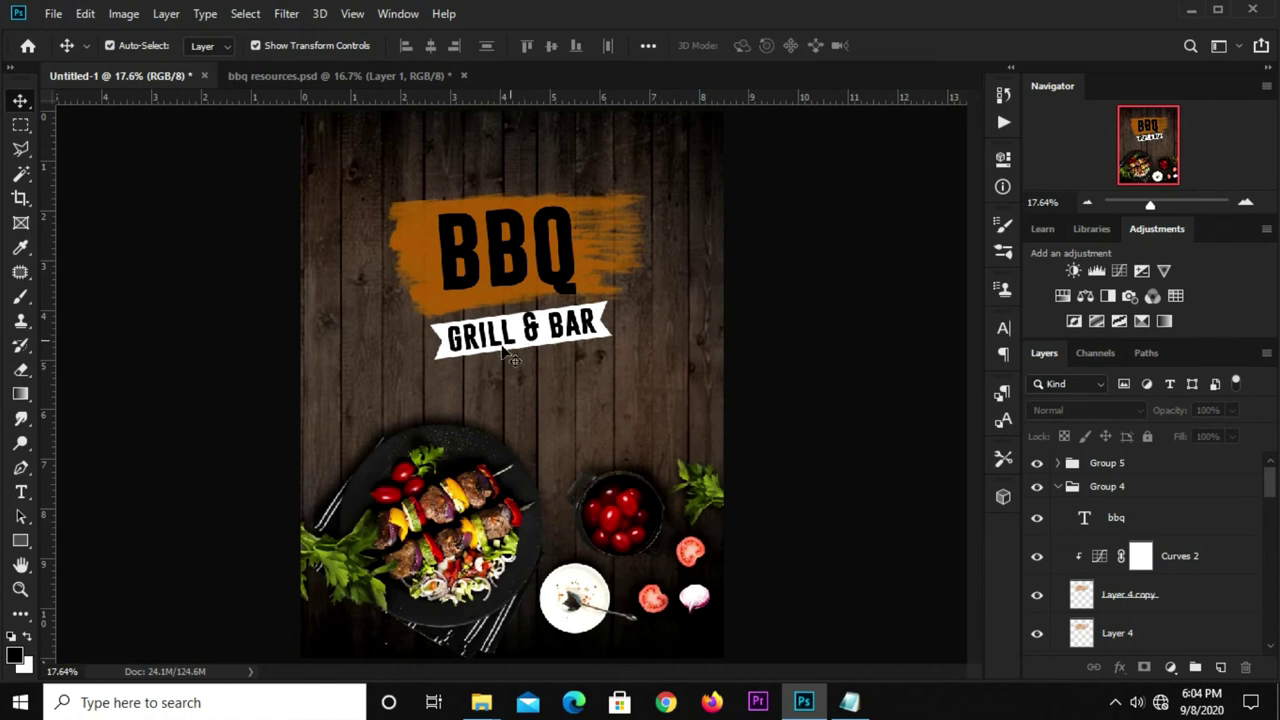
- Copy the OPENS DAILY AT 9AM line from the notes
click(21, 491)
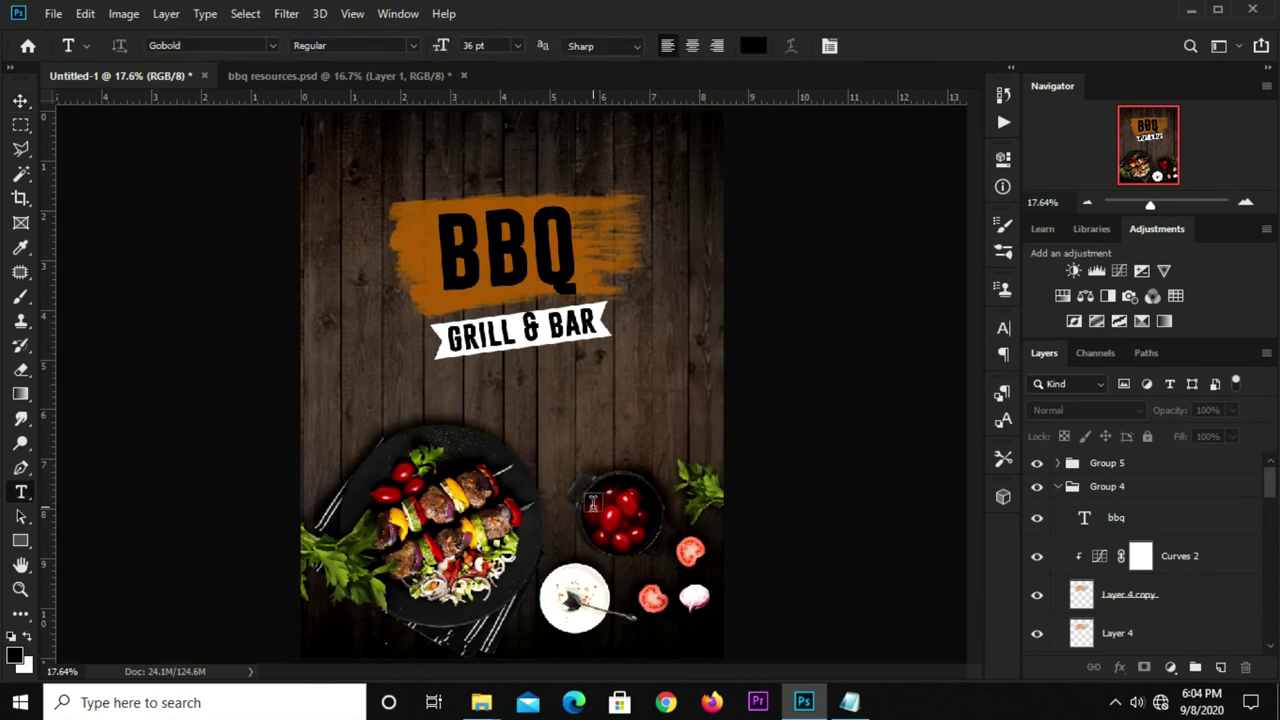
click(840, 632)
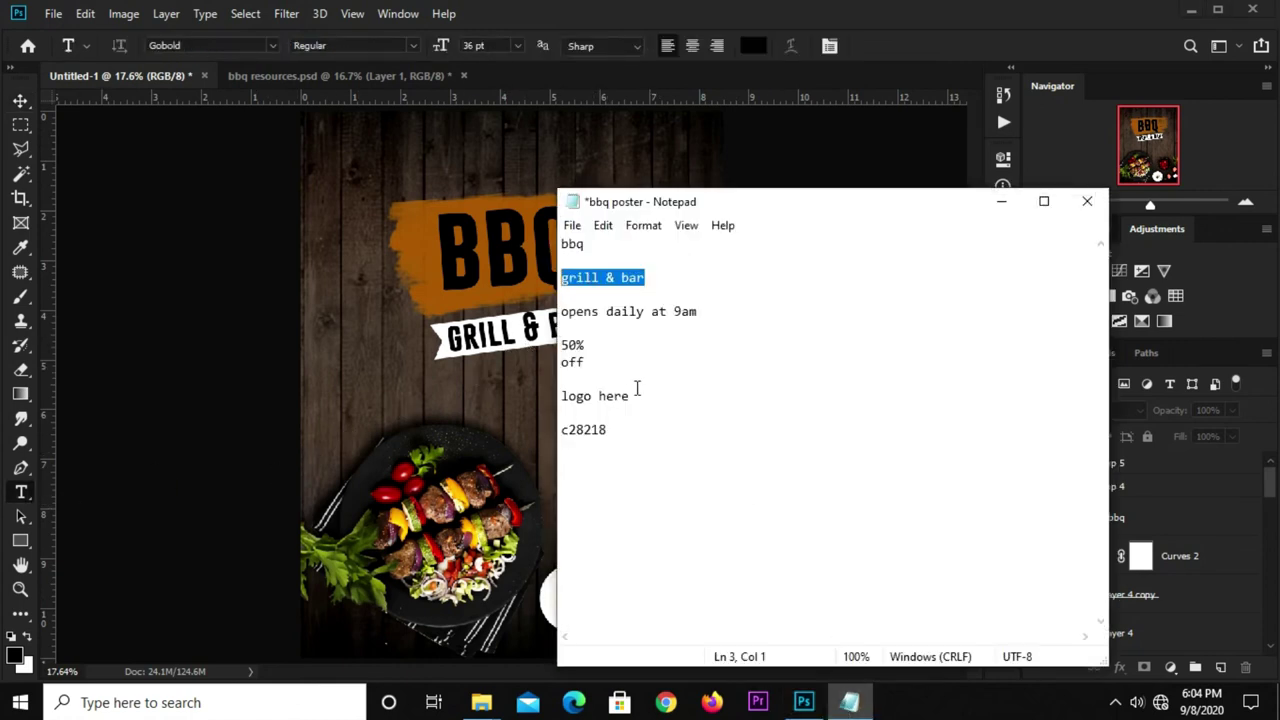
drag(701, 311, 561, 311)
right_click(585, 311)
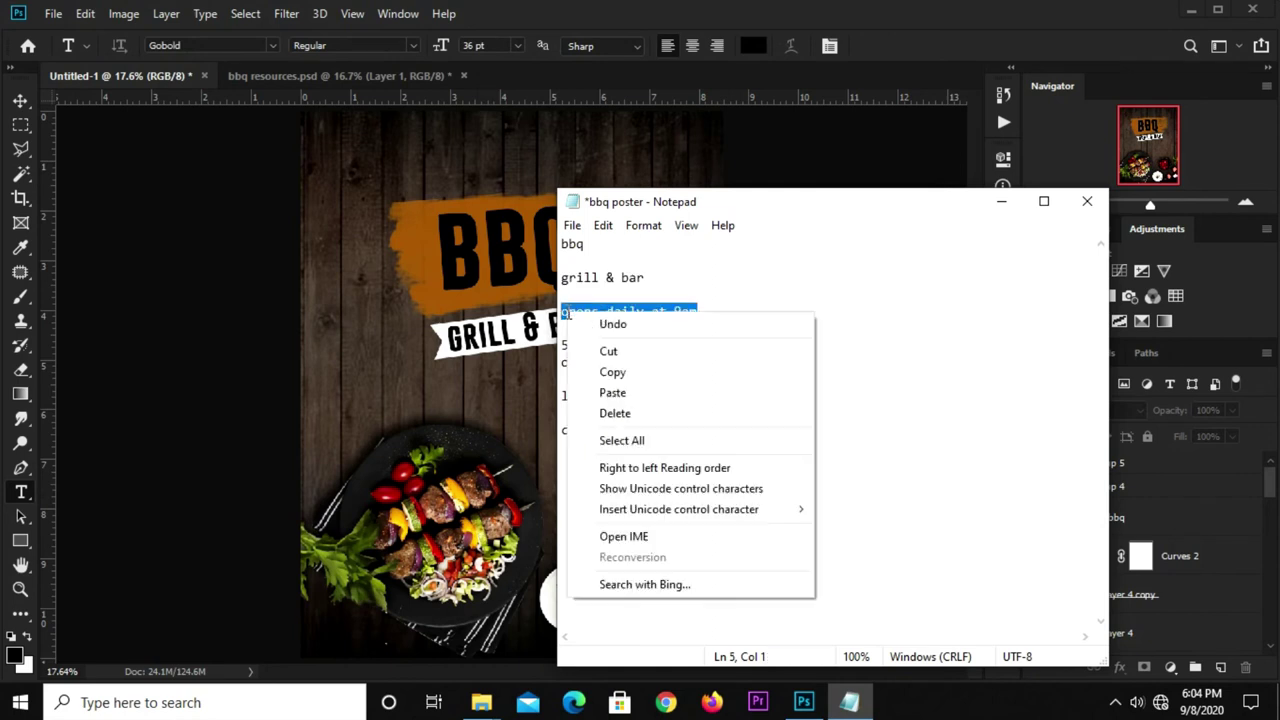
click(594, 371)
click(868, 62)
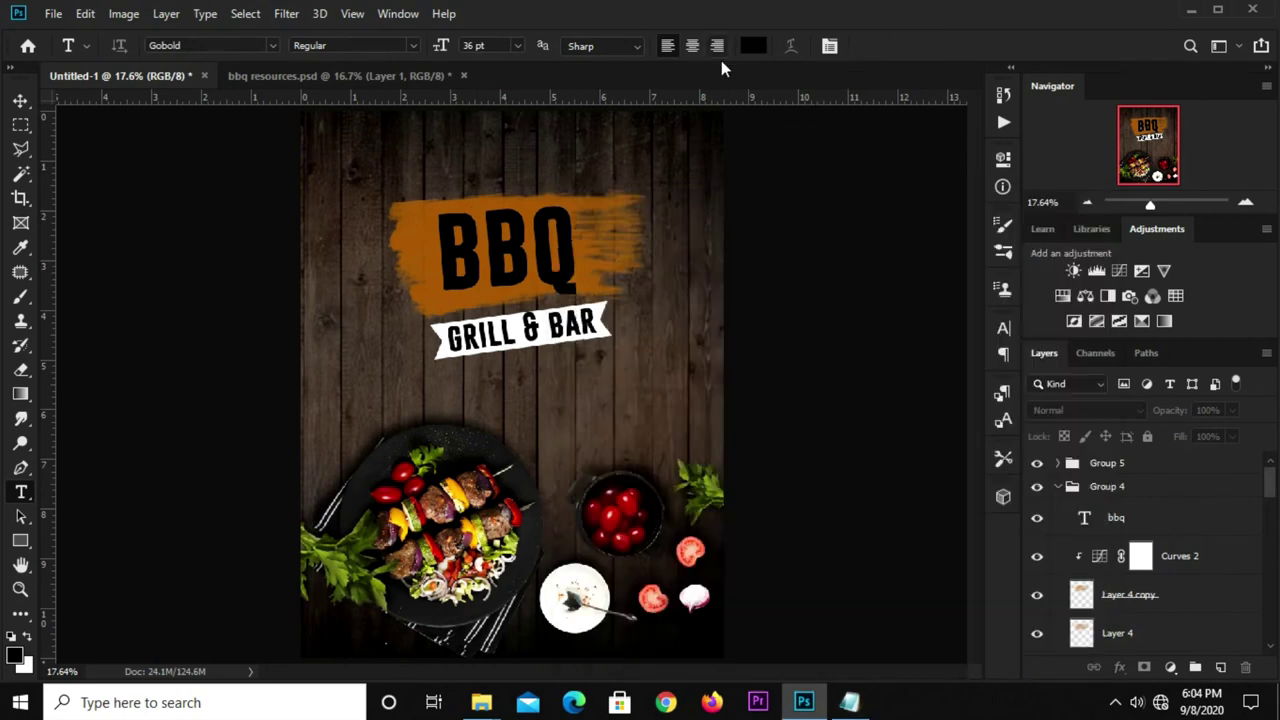
- Paste the hours line as white (#ffffff) text and move it left under the banner
click(755, 52)
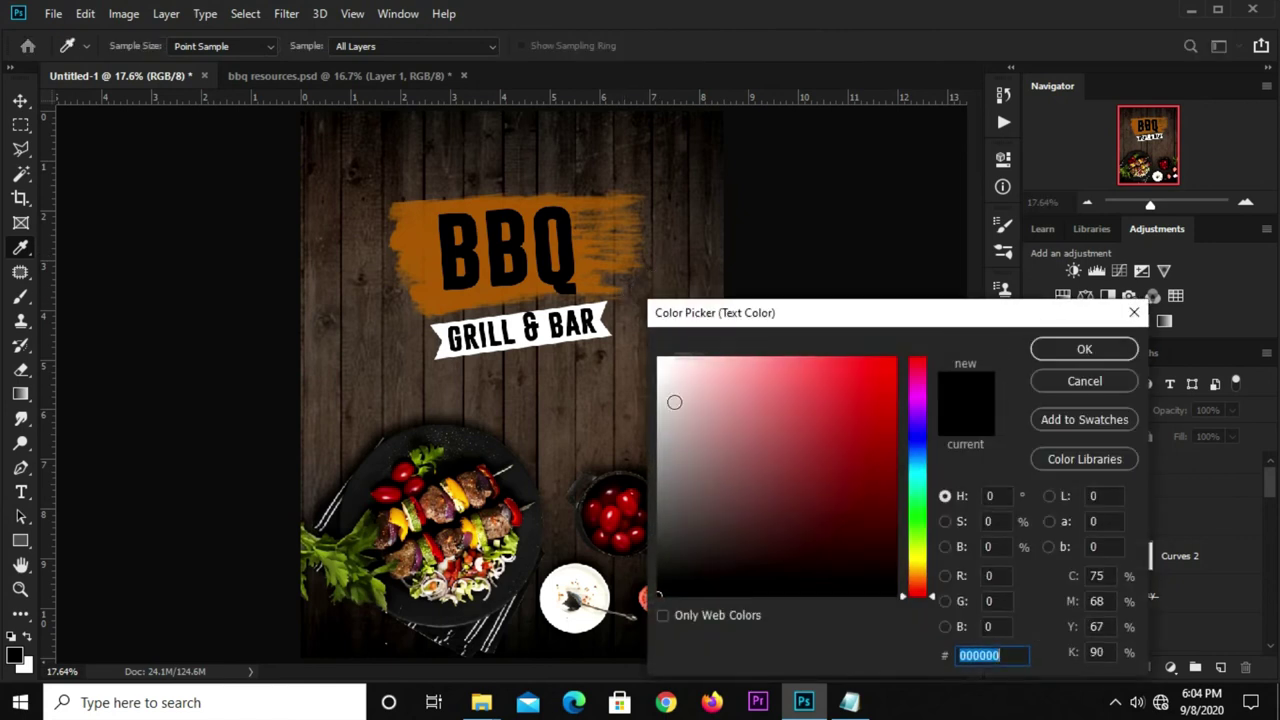
text(ffffff)
click(1060, 349)
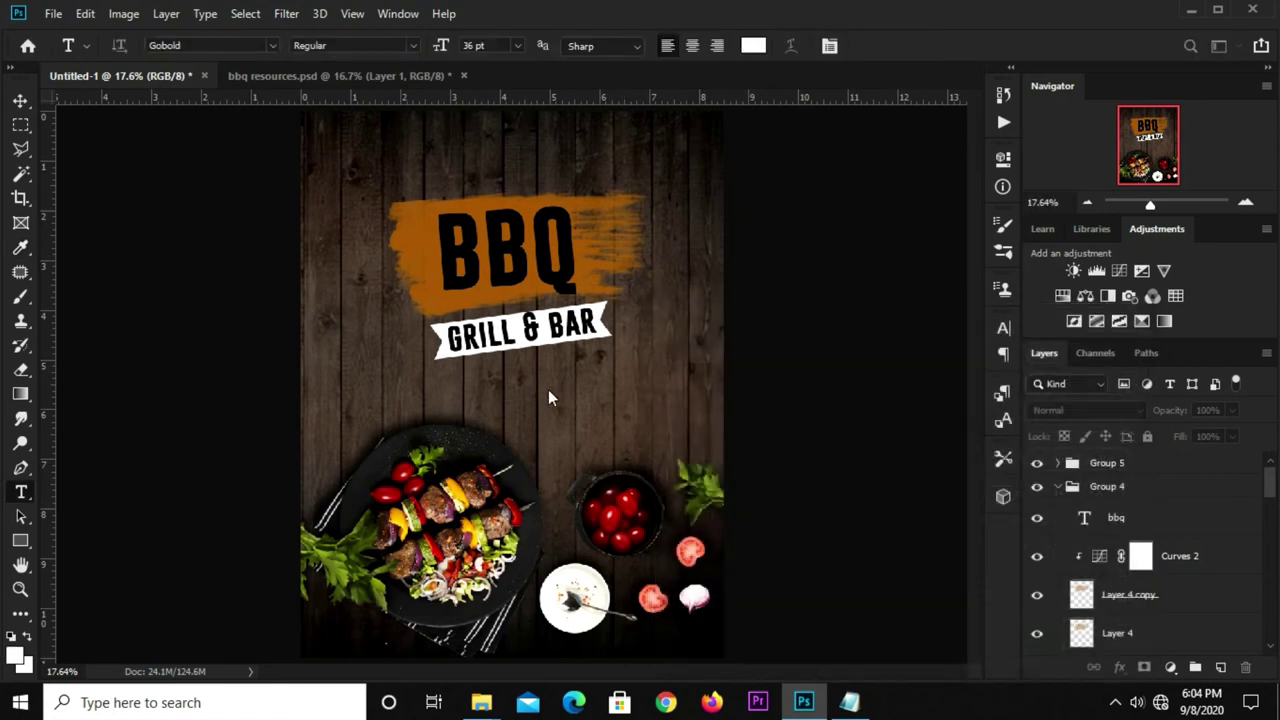
click(547, 392)
key(BackSpace)
key(ctrl+v)
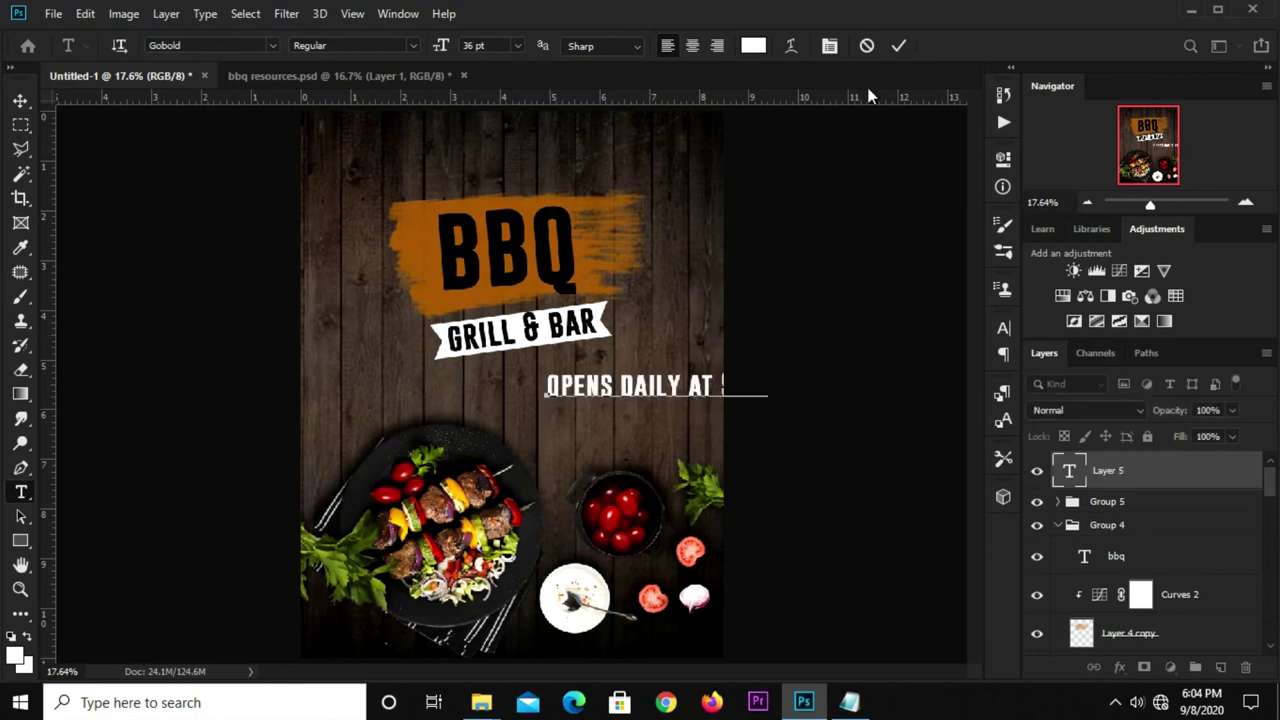
key(ctrl+Return)
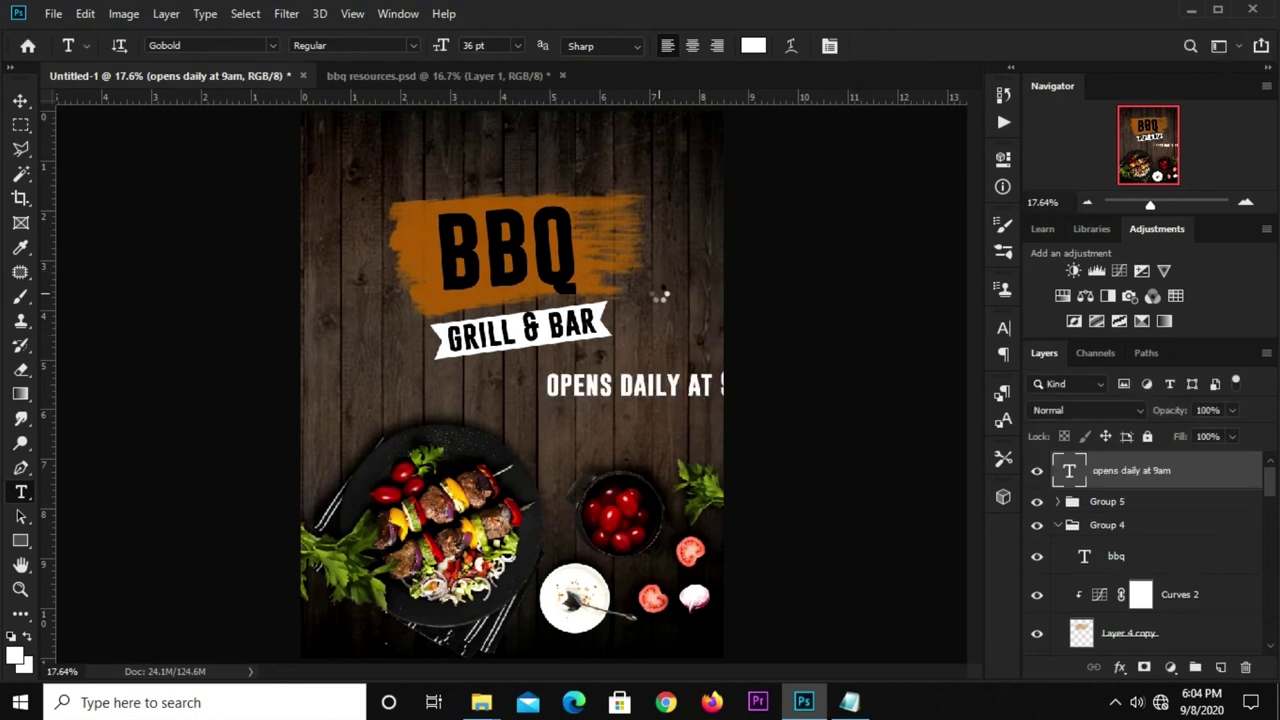
key(v)
drag(663, 390, 579, 400)
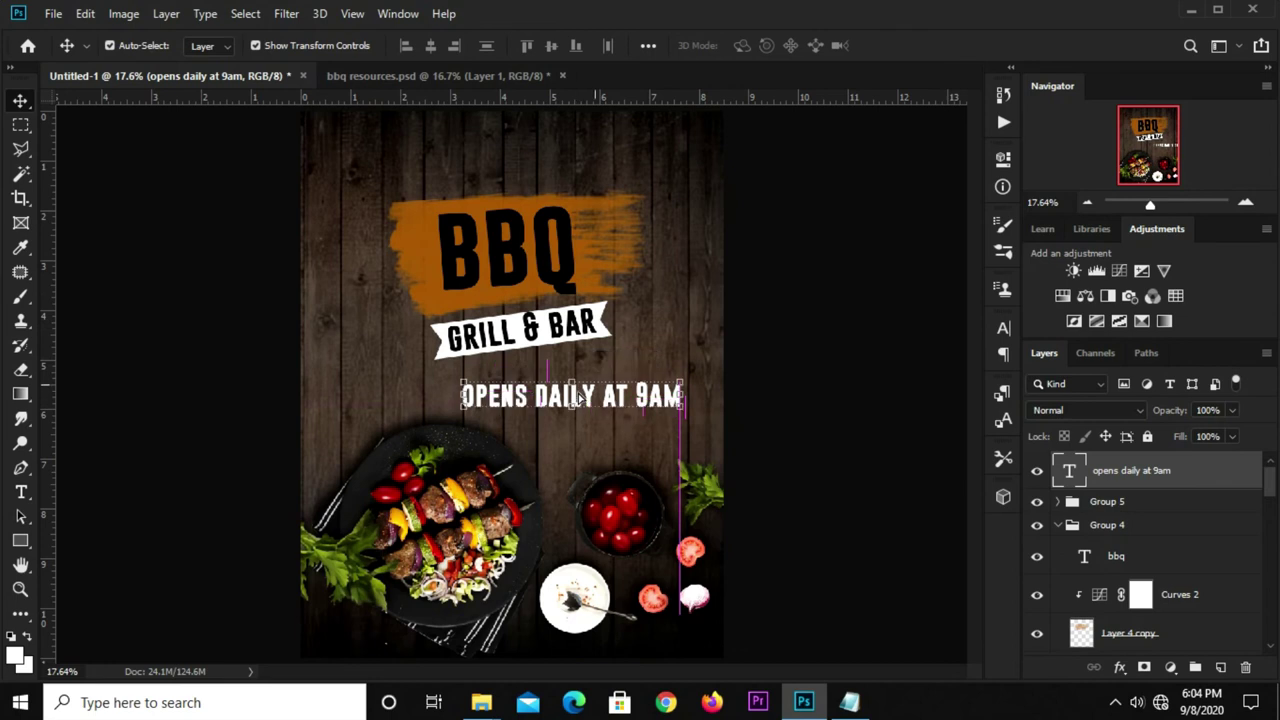
- Set the hours text size to 24 pt
click(1003, 328)
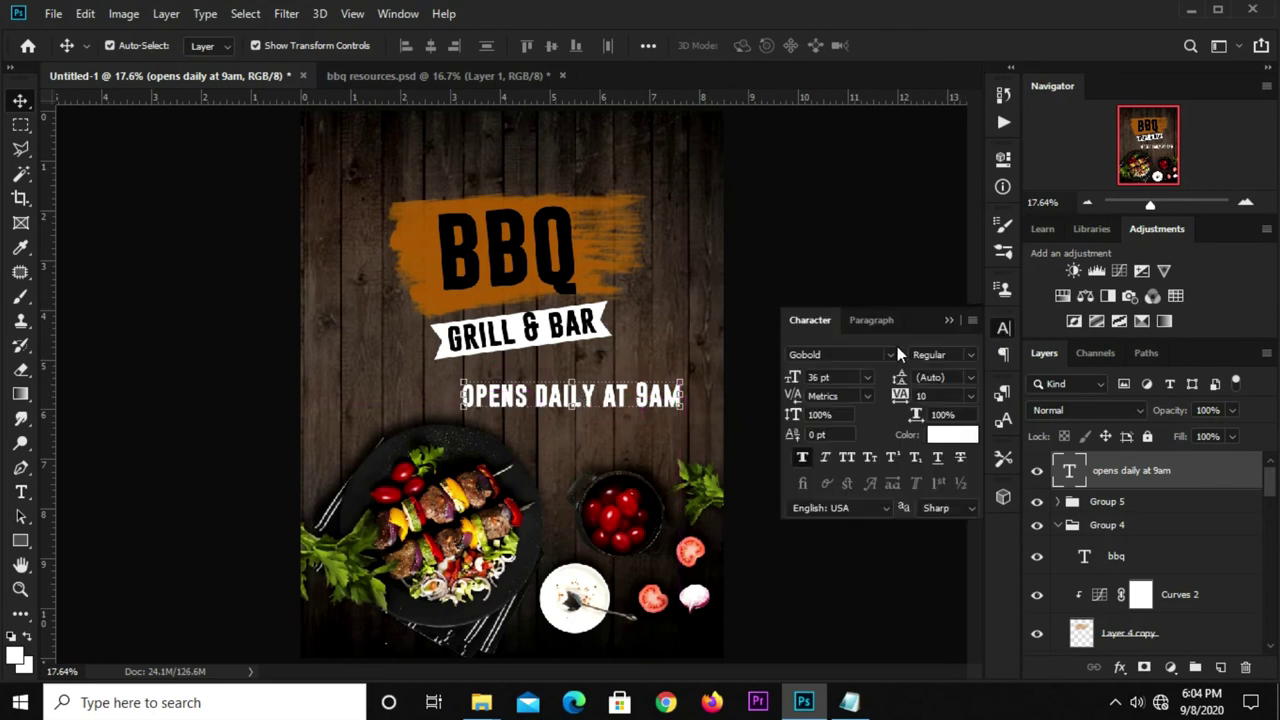
click(866, 377)
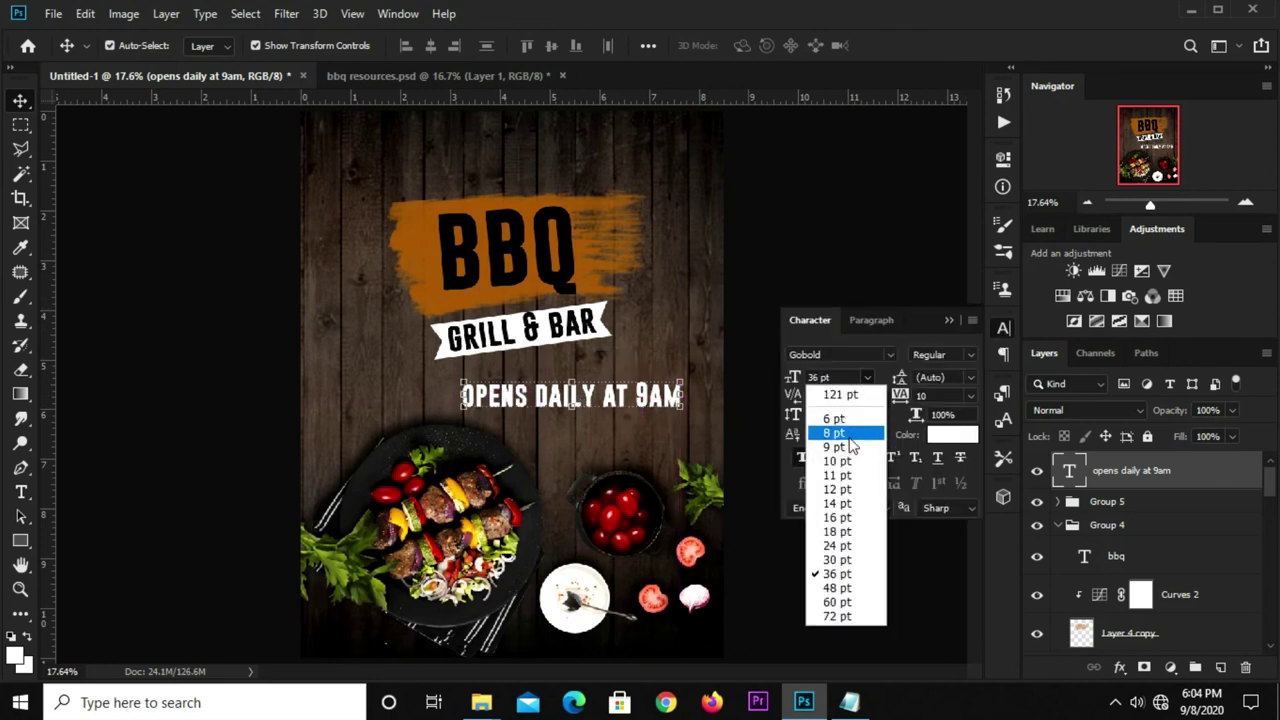
click(838, 531)
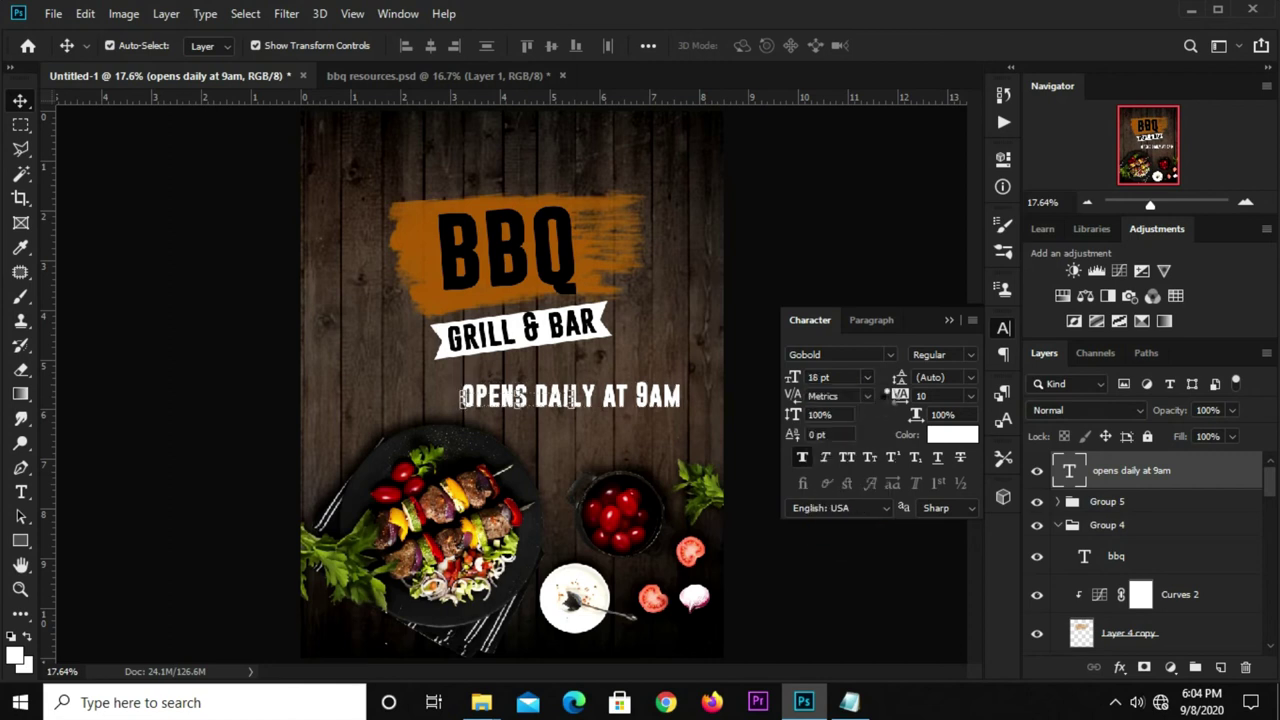
click(866, 377)
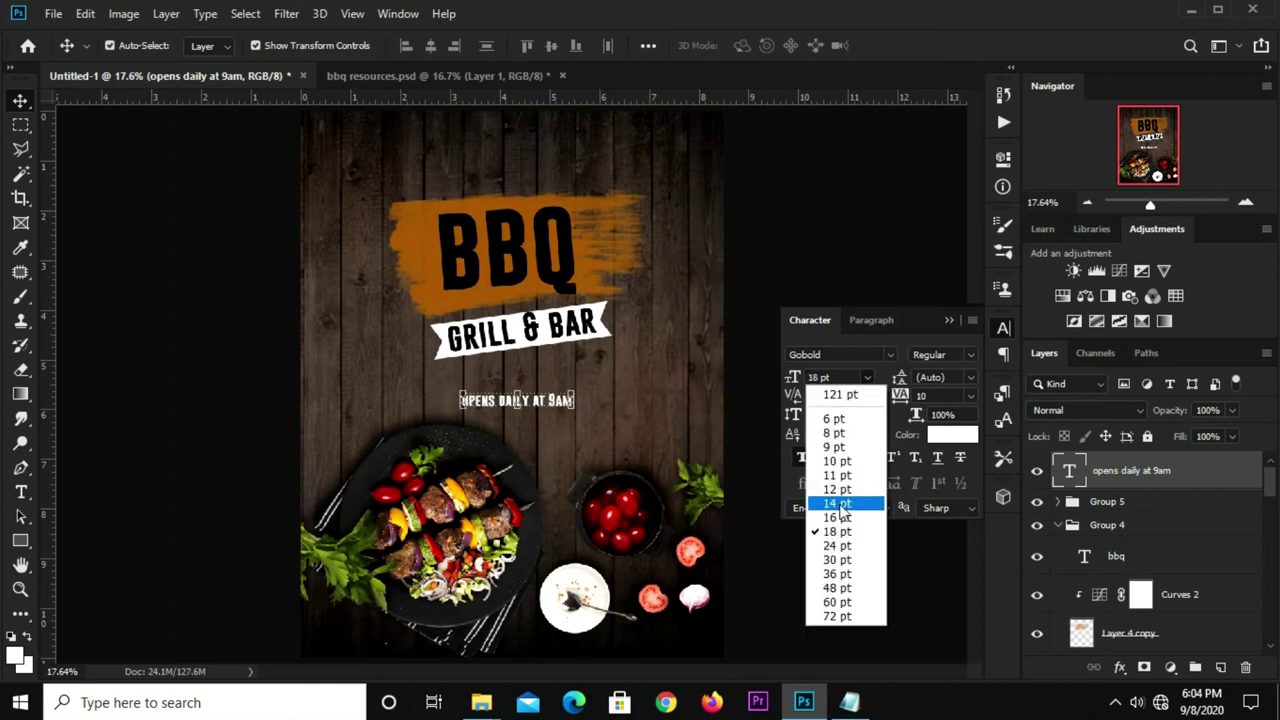
click(830, 547)
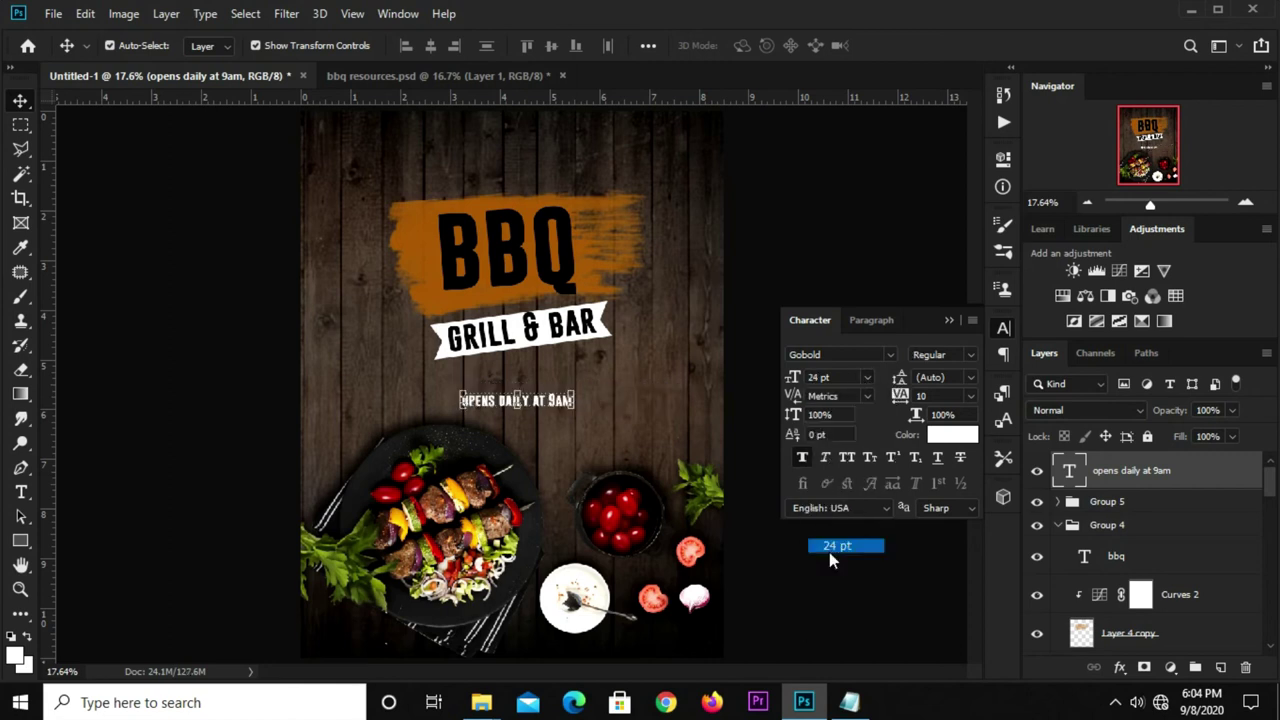
click(948, 322)
scroll(595, 398, up, 1)
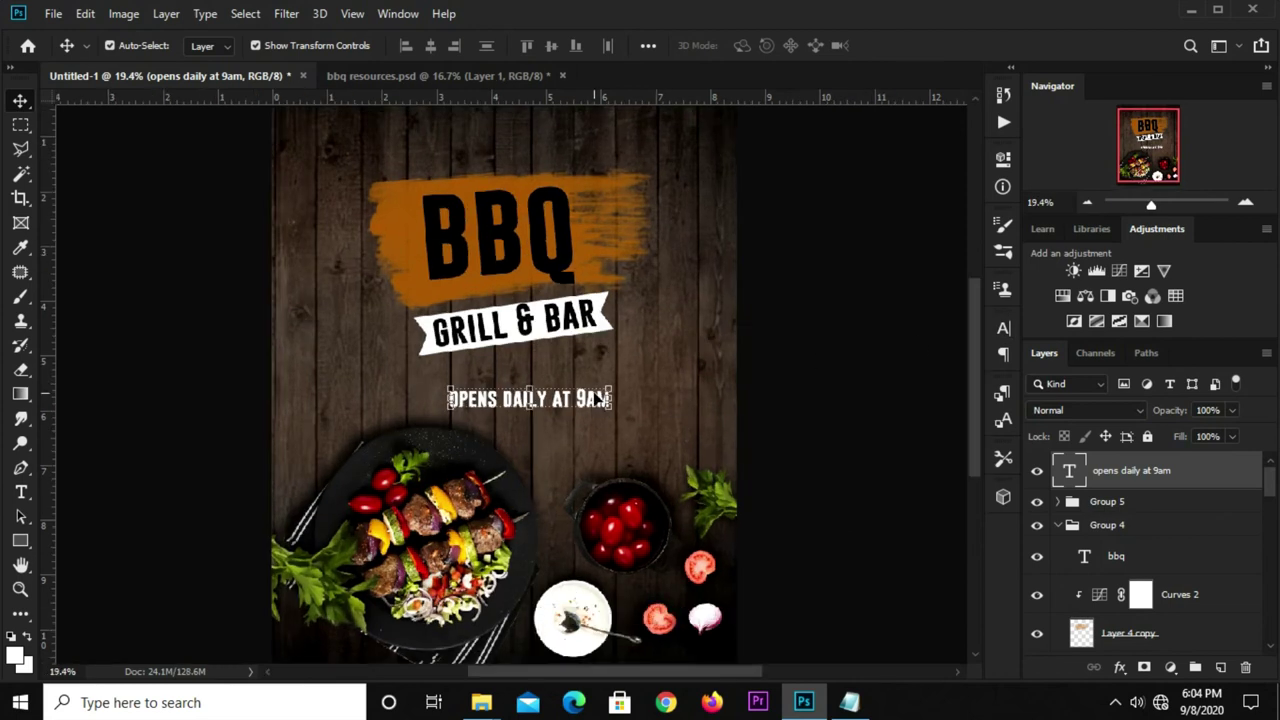
- Place the hours line just below the banner, tilted about -1.5° to match it
key(ctrl+t)
drag(580, 394, 576, 364)
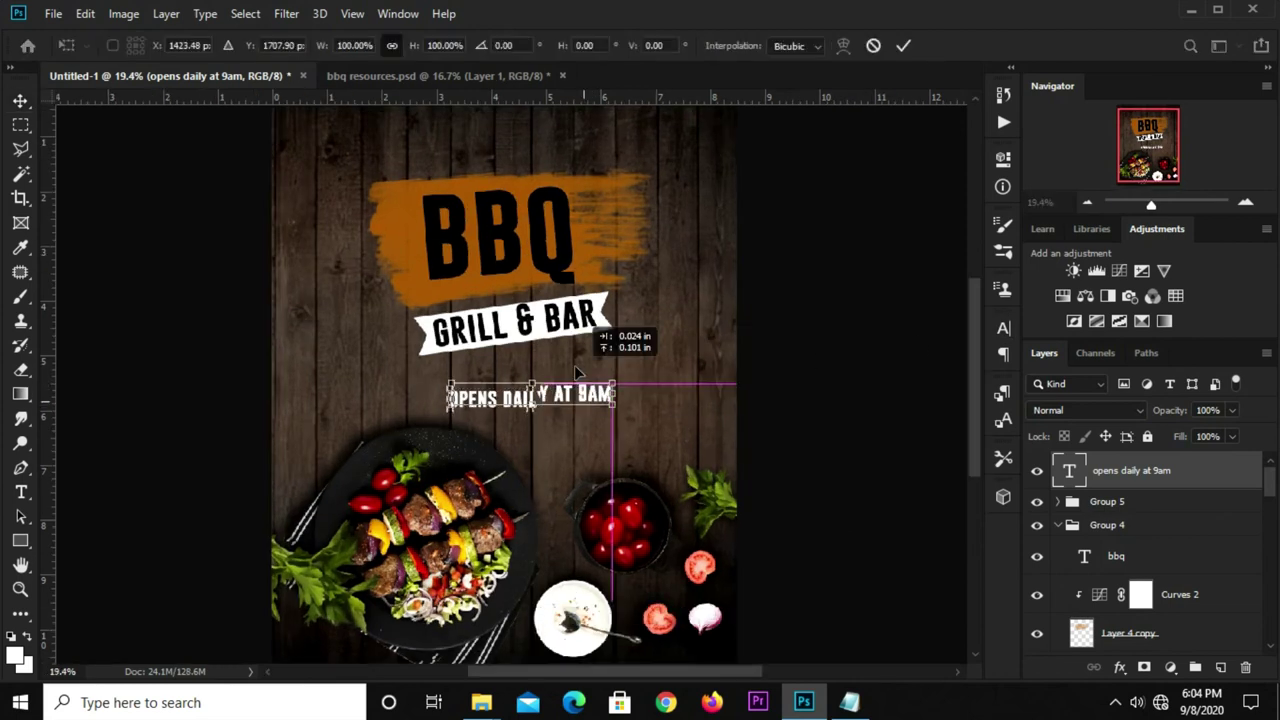
drag(588, 320, 590, 322)
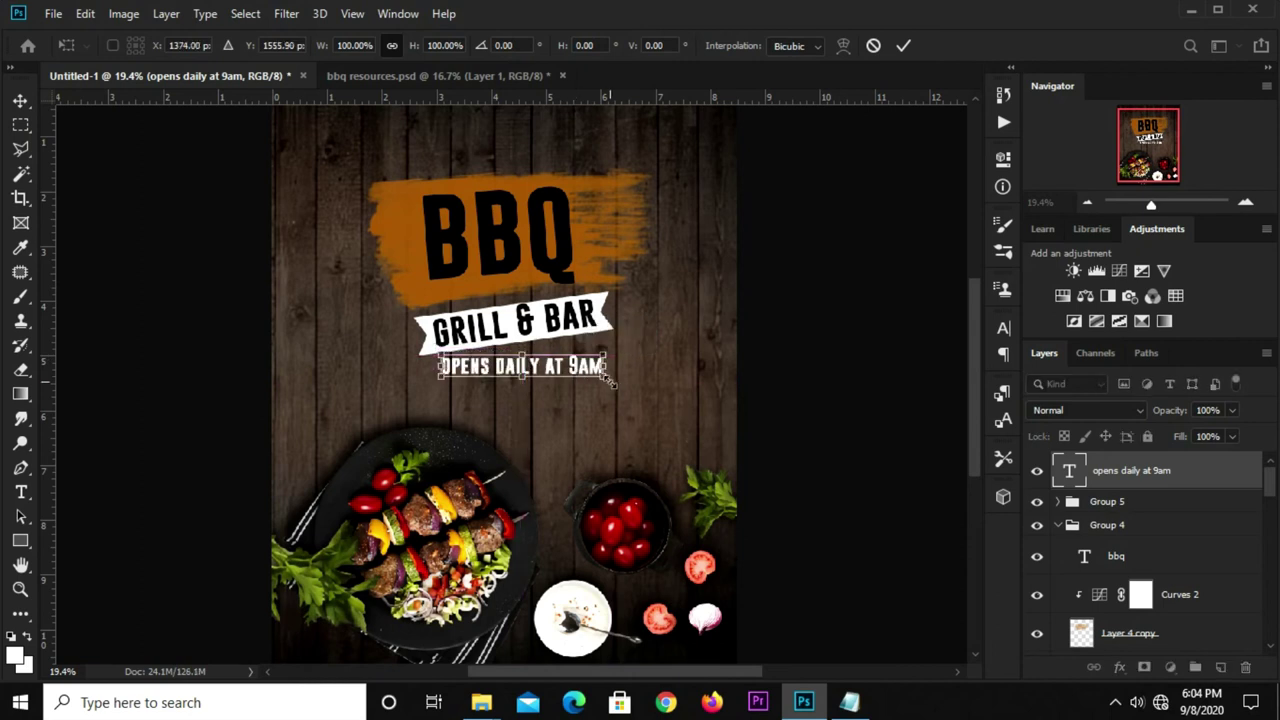
mouse_move(621, 370)
mouse_down()
mouse_move(622, 356)
mouse_move(677, 350)
mouse_up()
key(Return)
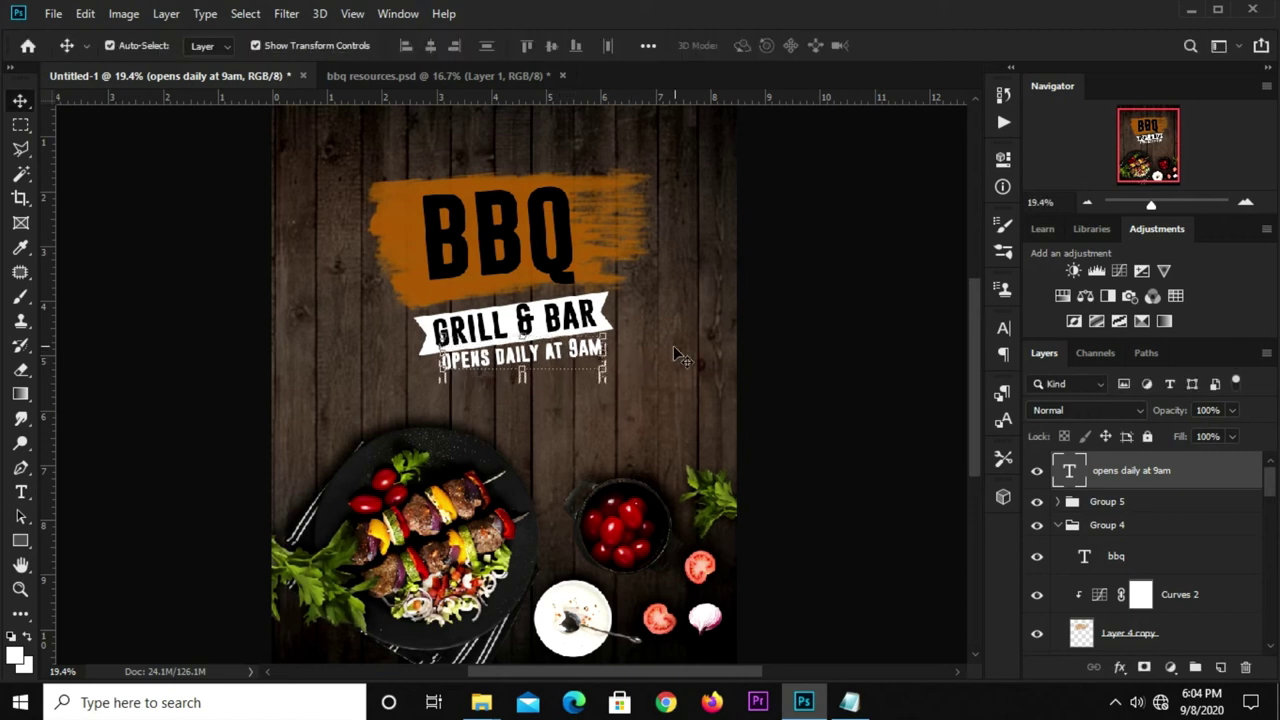
key(shift+Down)
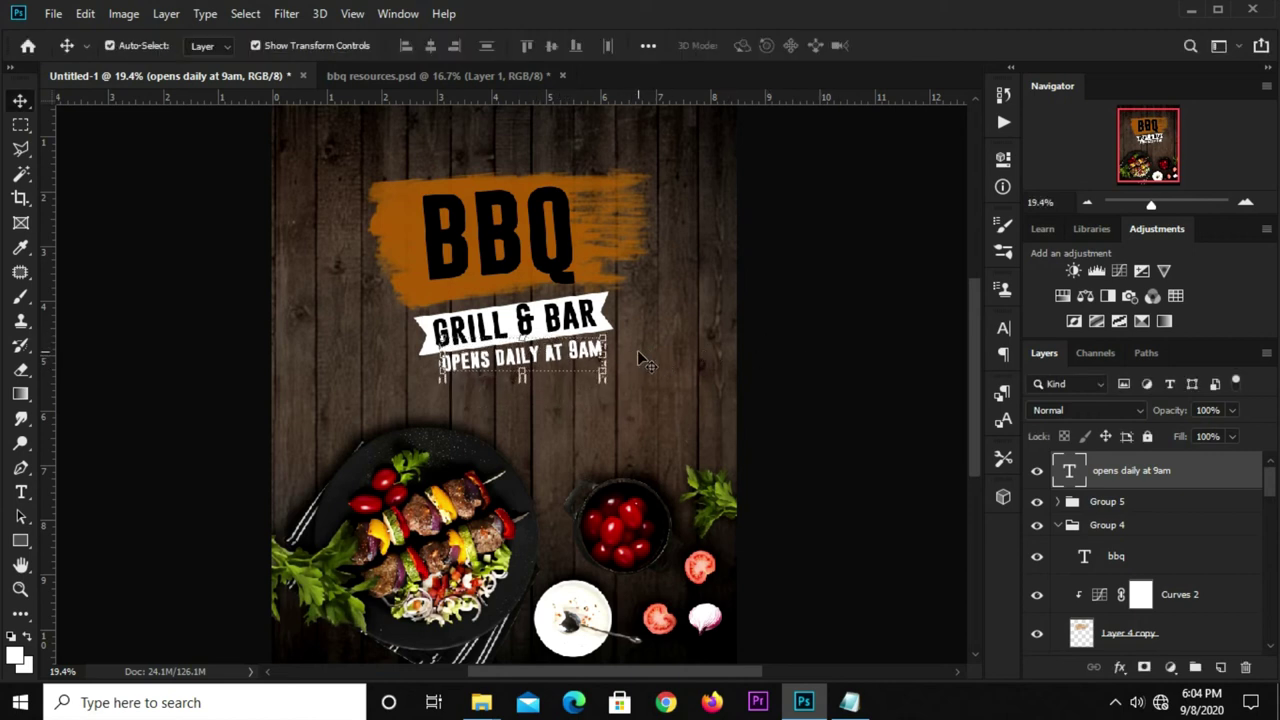
key(ctrl+t)
drag(622, 351, 681, 329)
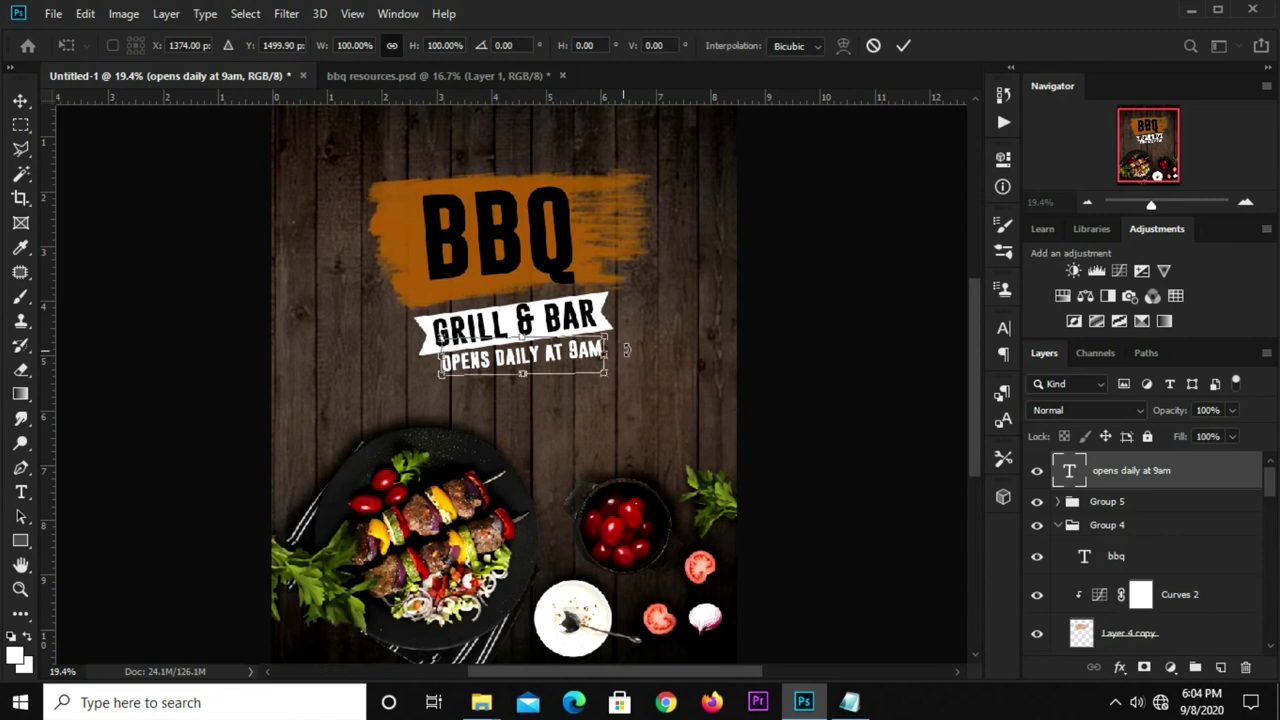
key(Return)
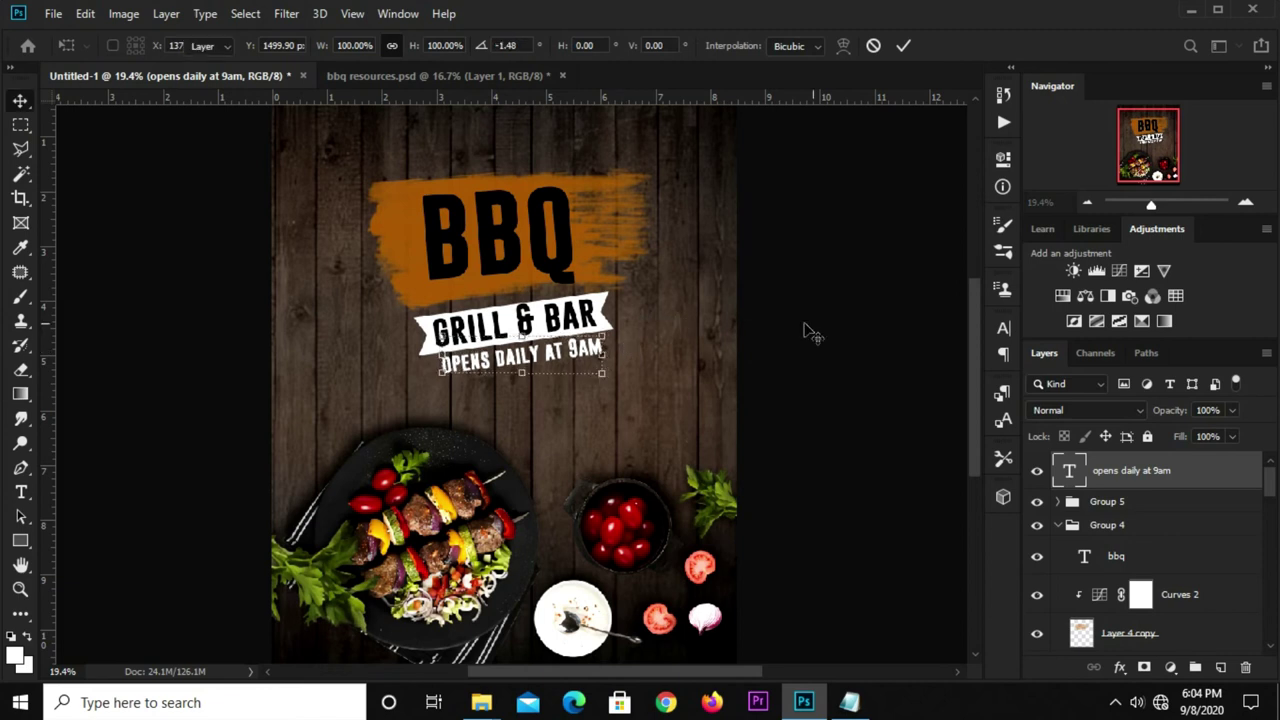
scroll(785, 347, down, 1)
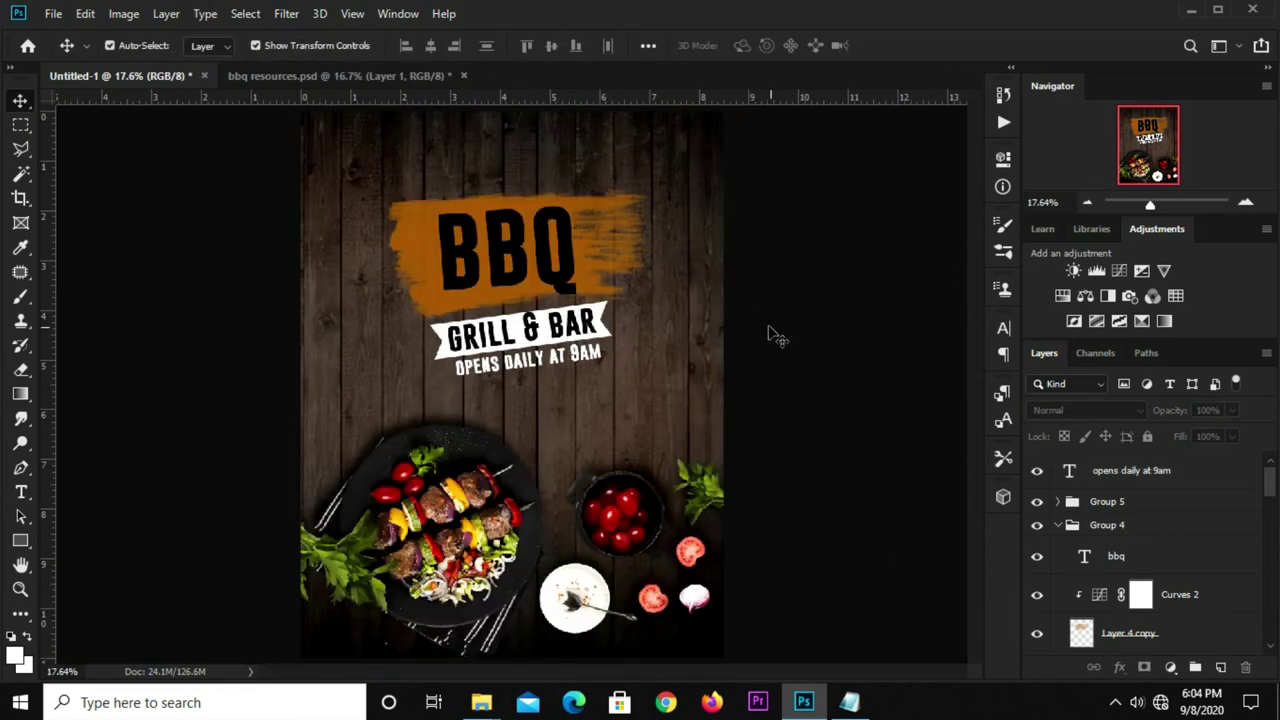
- Enlarge the GRILL & BAR banner group and hours line to about 109%
click(490, 258)
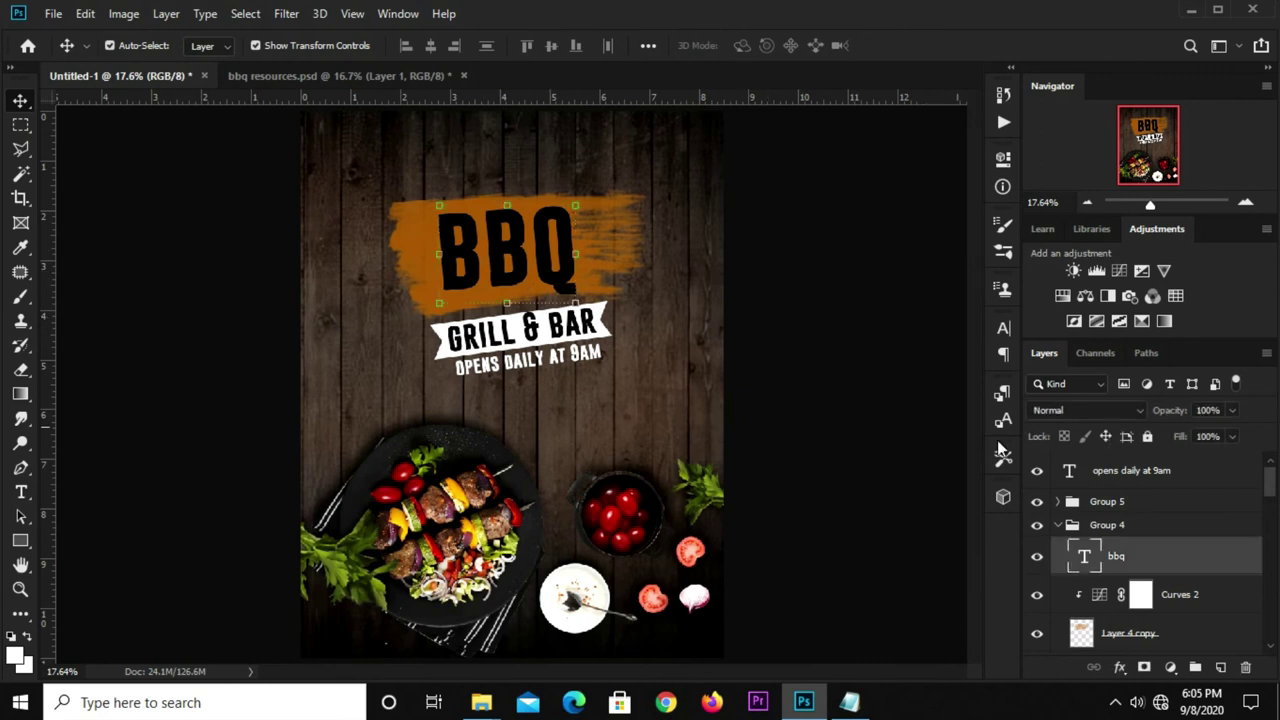
click(1124, 527)
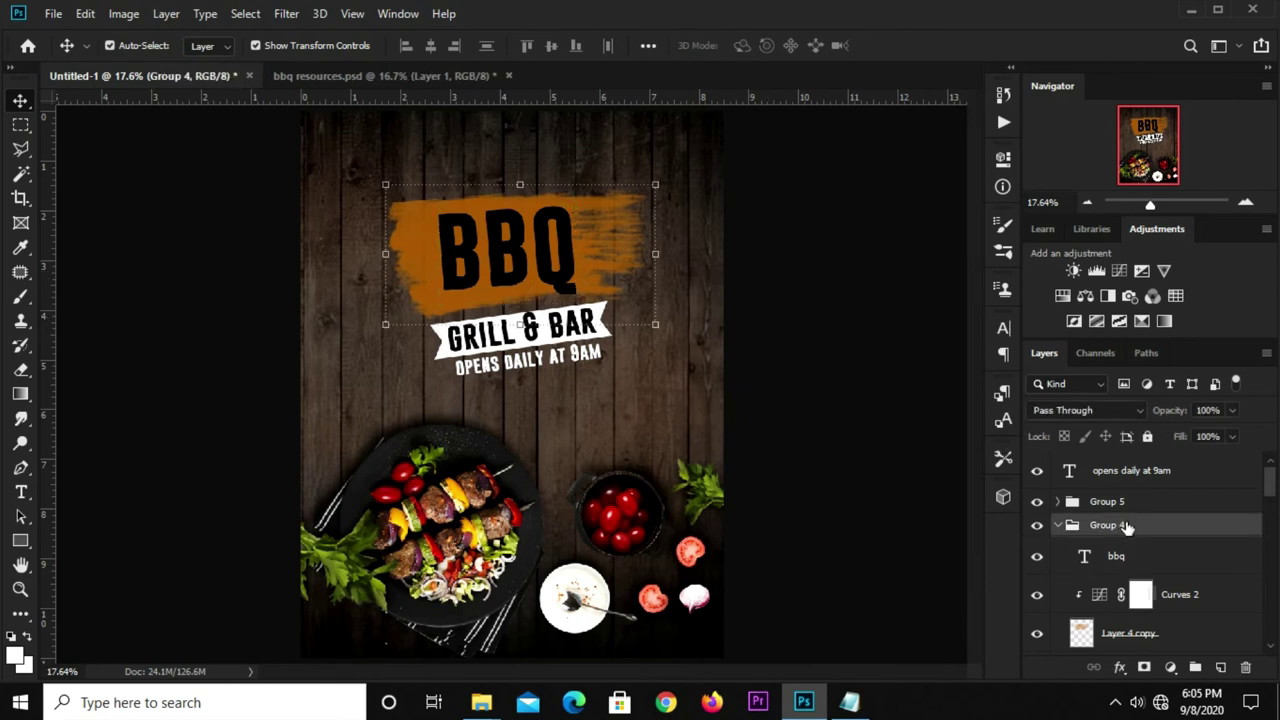
click(1124, 503)
ctrl+click(1127, 474)
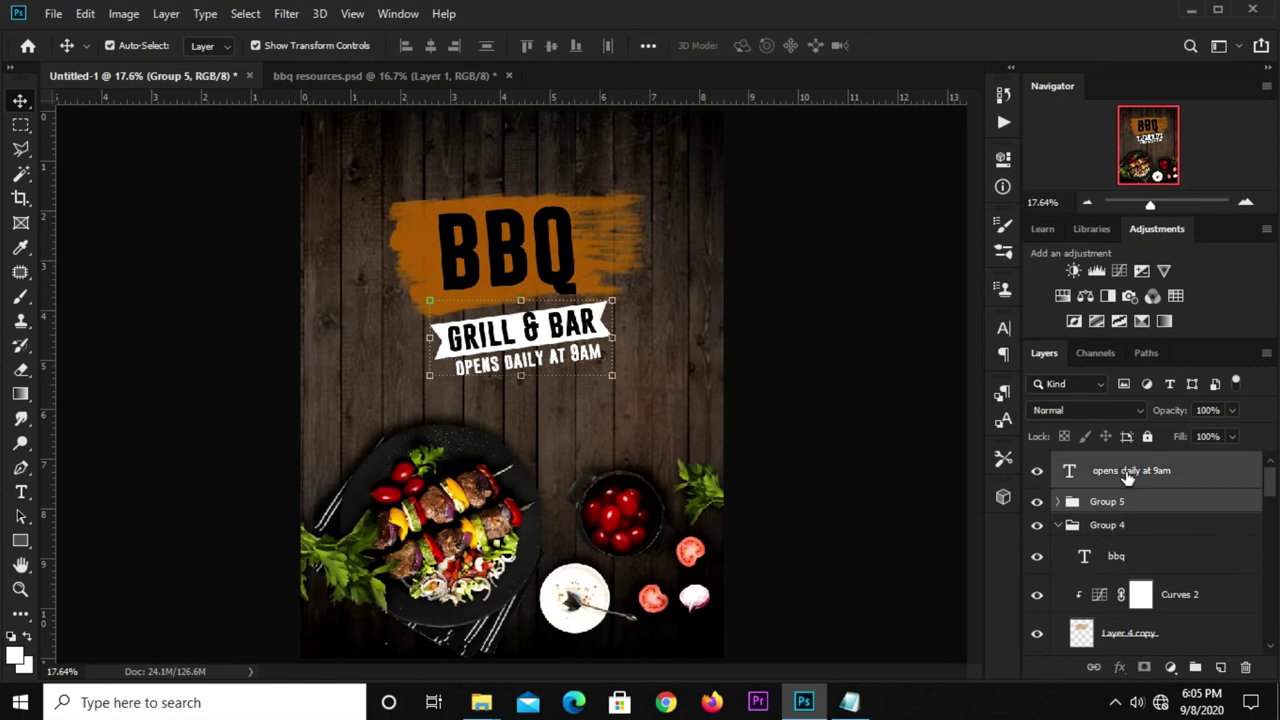
key(ctrl+t)
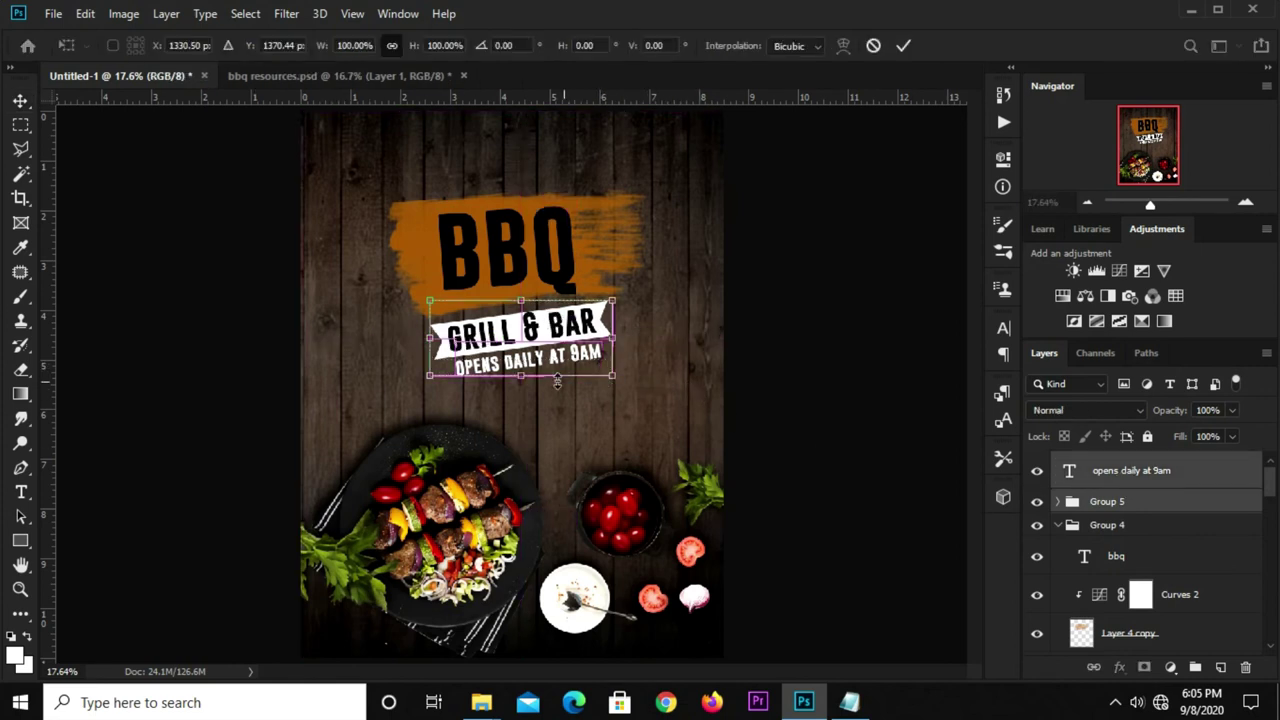
drag(614, 377, 624, 383)
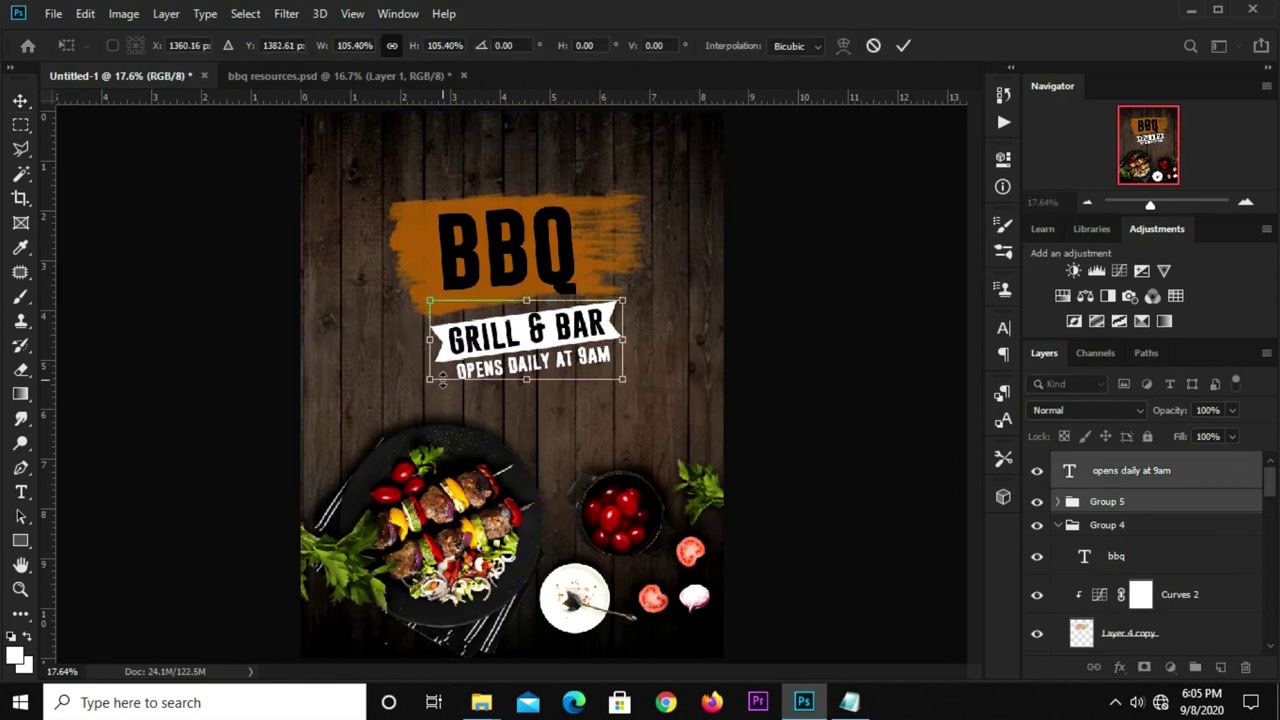
drag(430, 381, 428, 383)
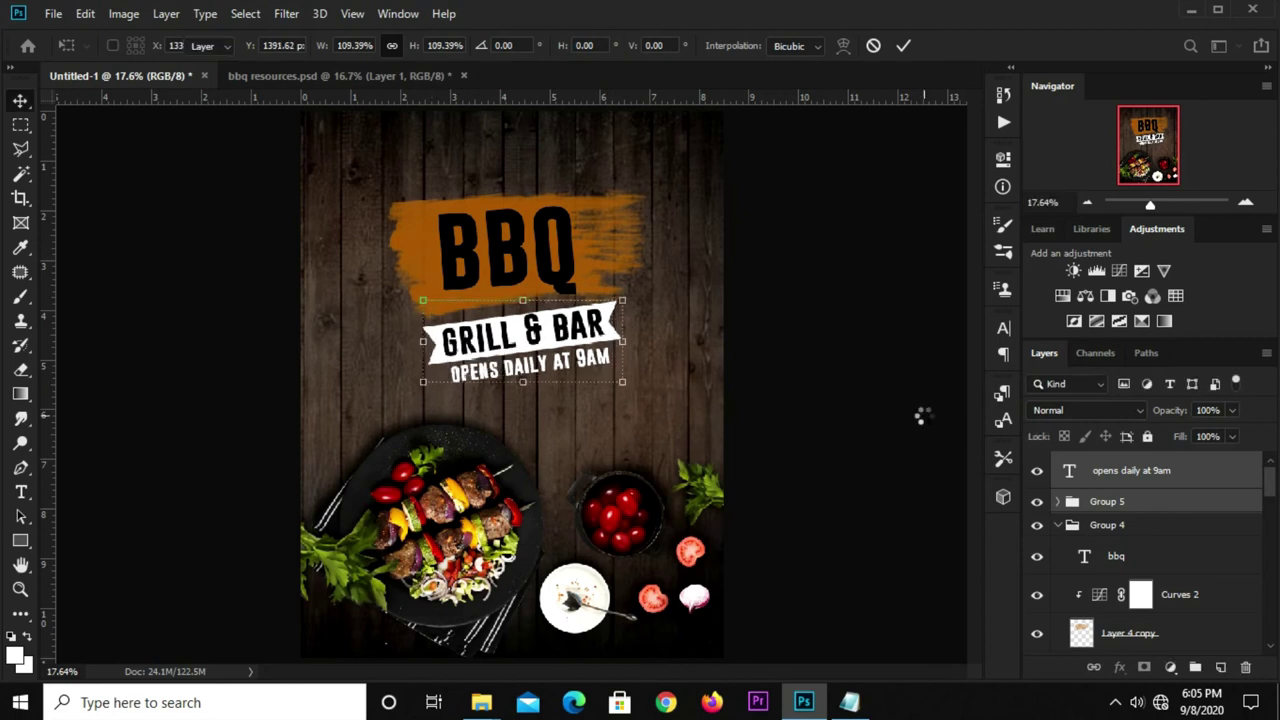
key(Return)
- Scale the whole header, including the BBQ title group, to about 103% and raise it
shift+click(1128, 528)
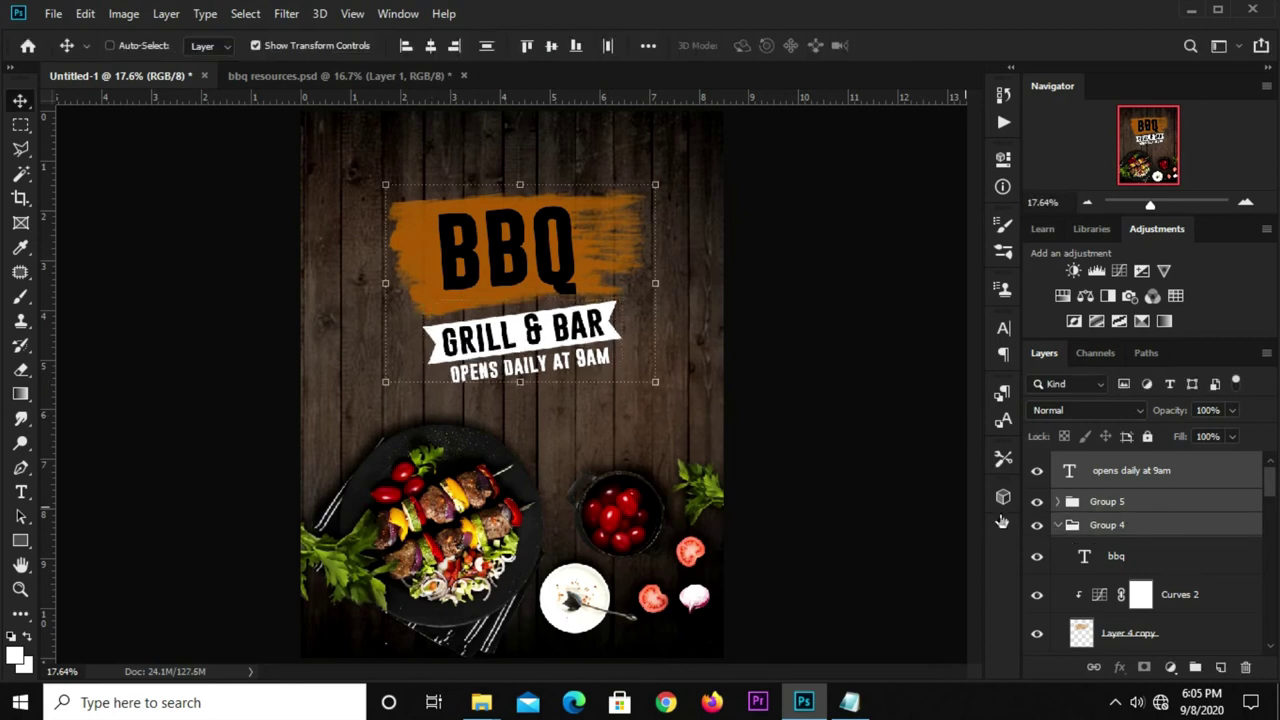
key(ctrl+t)
drag(519, 184, 519, 181)
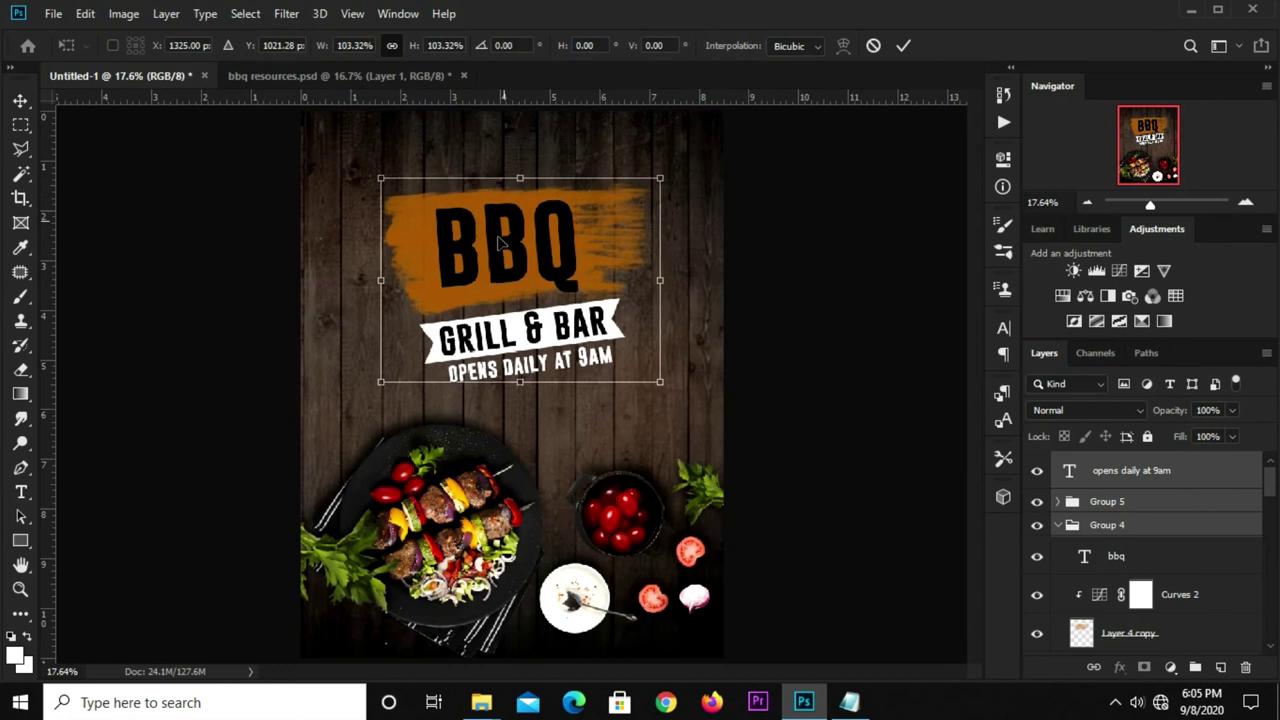
drag(500, 265, 498, 253)
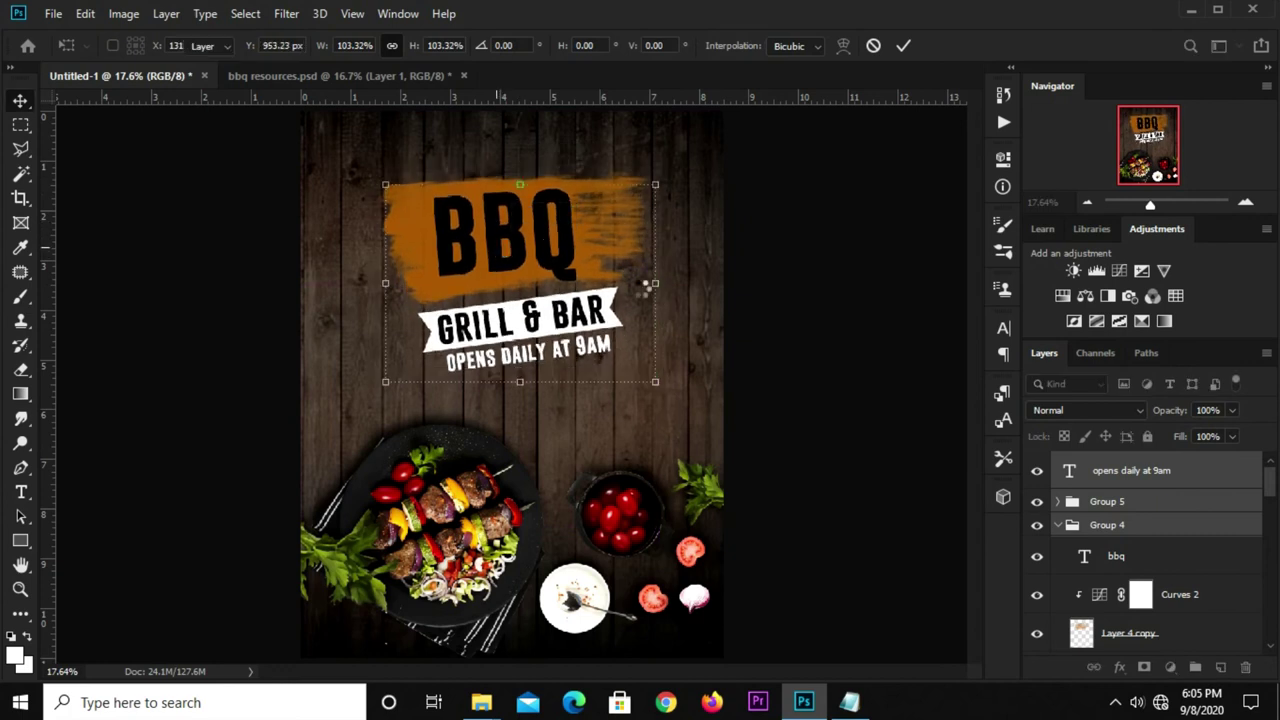
key(Return)
click(773, 268)
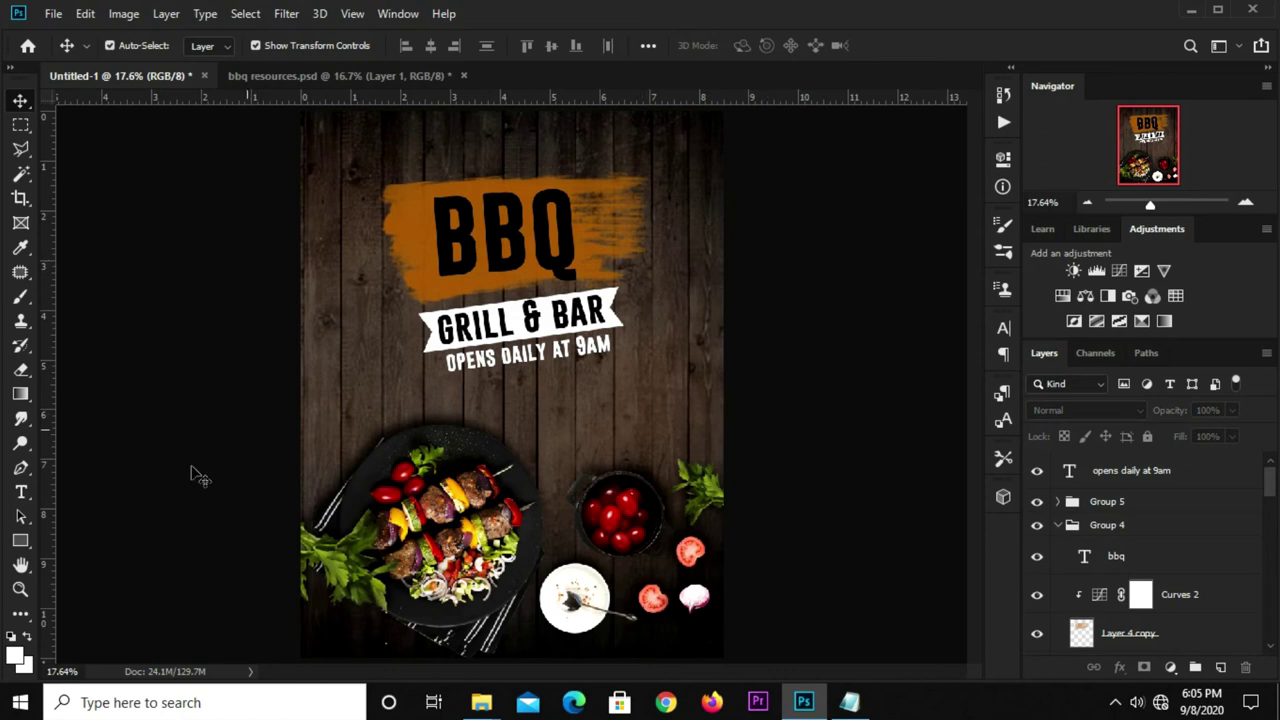
- Draw a circle right of the hours line, then shift it left and enlarge it slightly
click(20, 541)
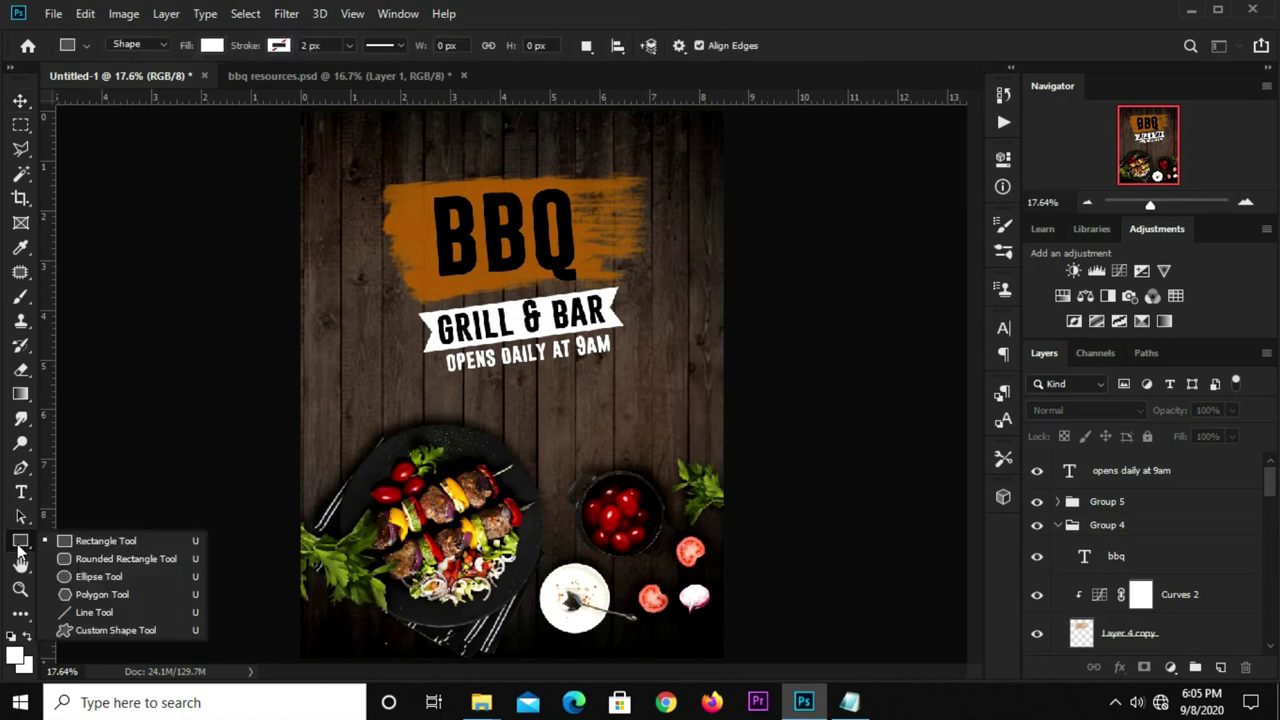
click(88, 576)
drag(639, 364, 712, 437)
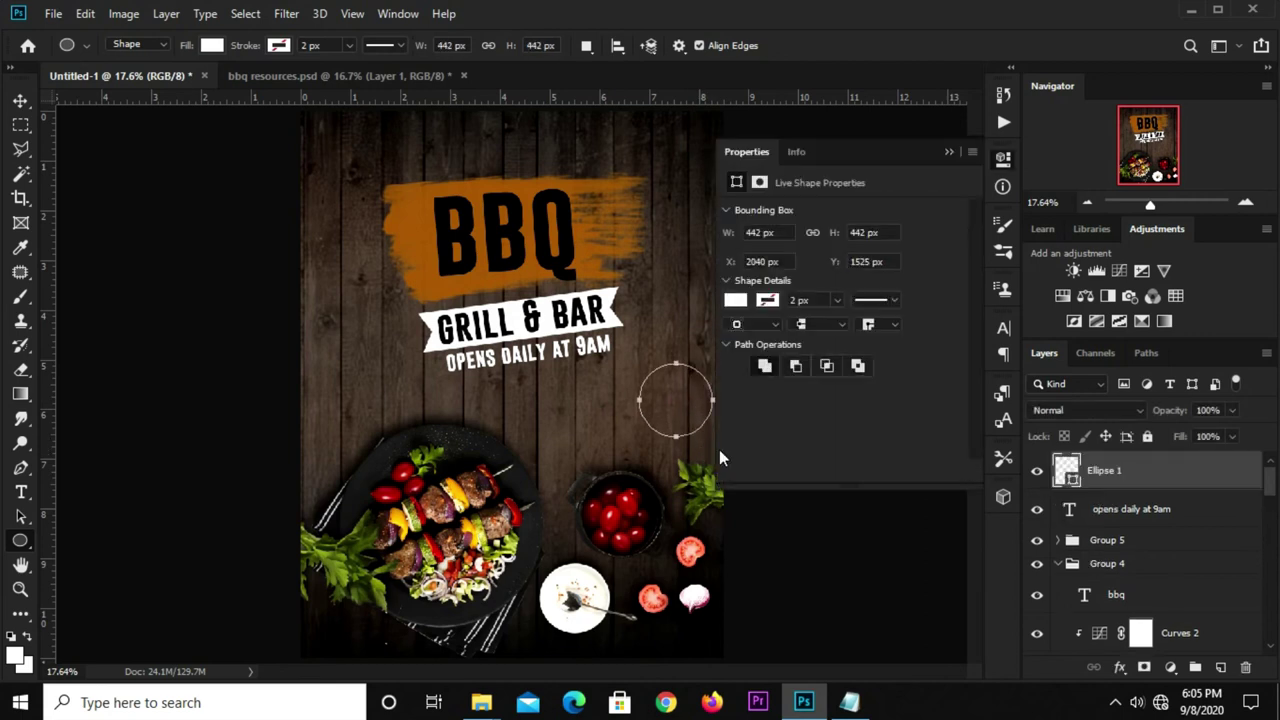
key(v)
drag(683, 398, 662, 398)
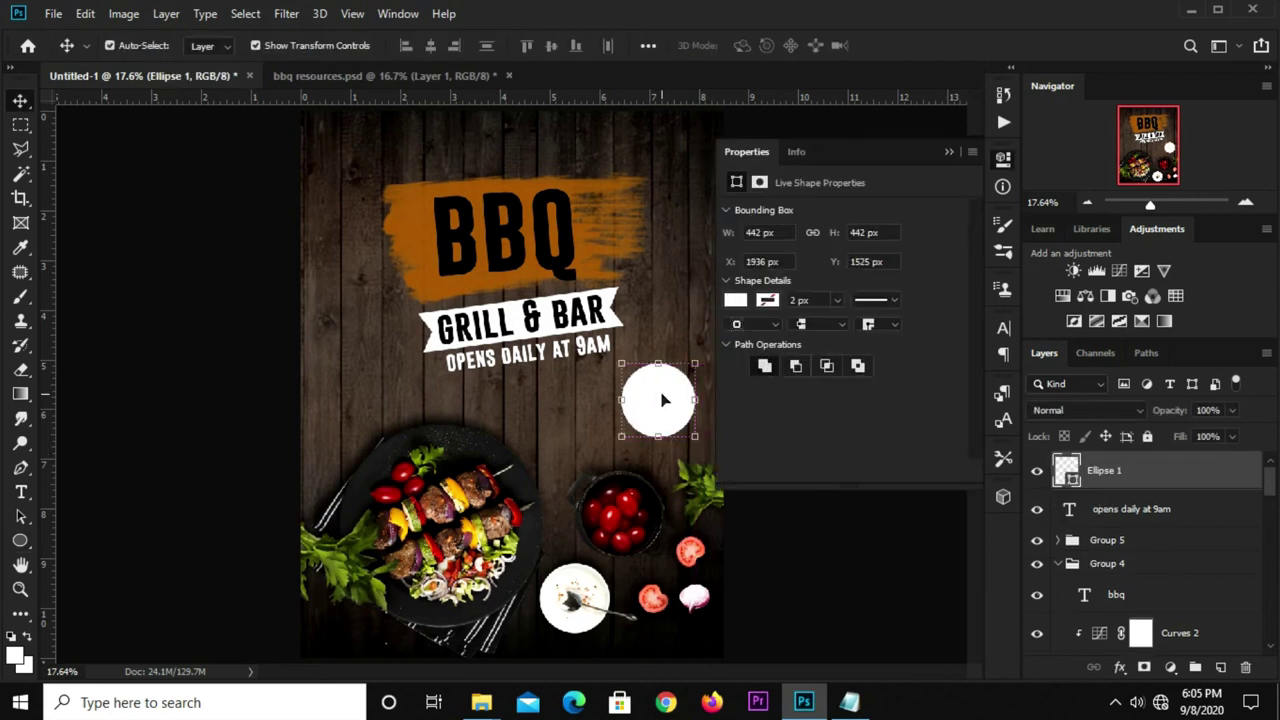
key(ctrl+t)
drag(619, 434, 615, 439)
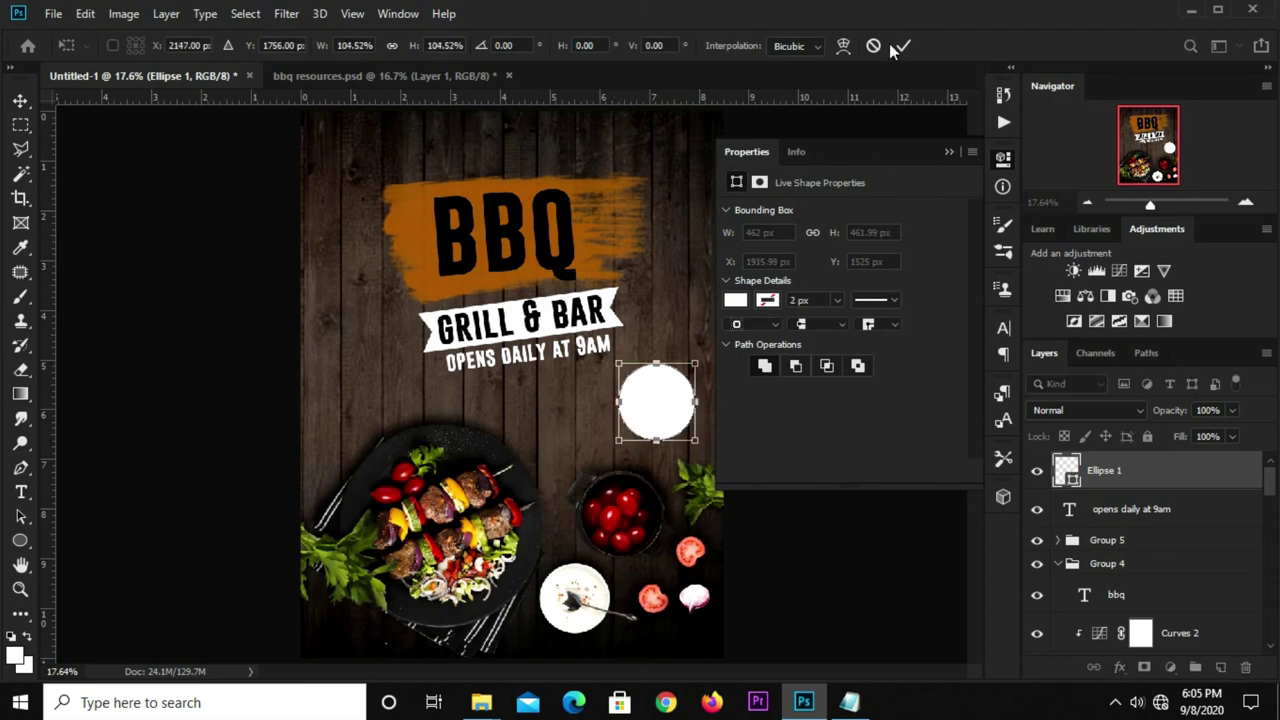
click(900, 46)
- Fill the circle with orange #d88512
click(735, 300)
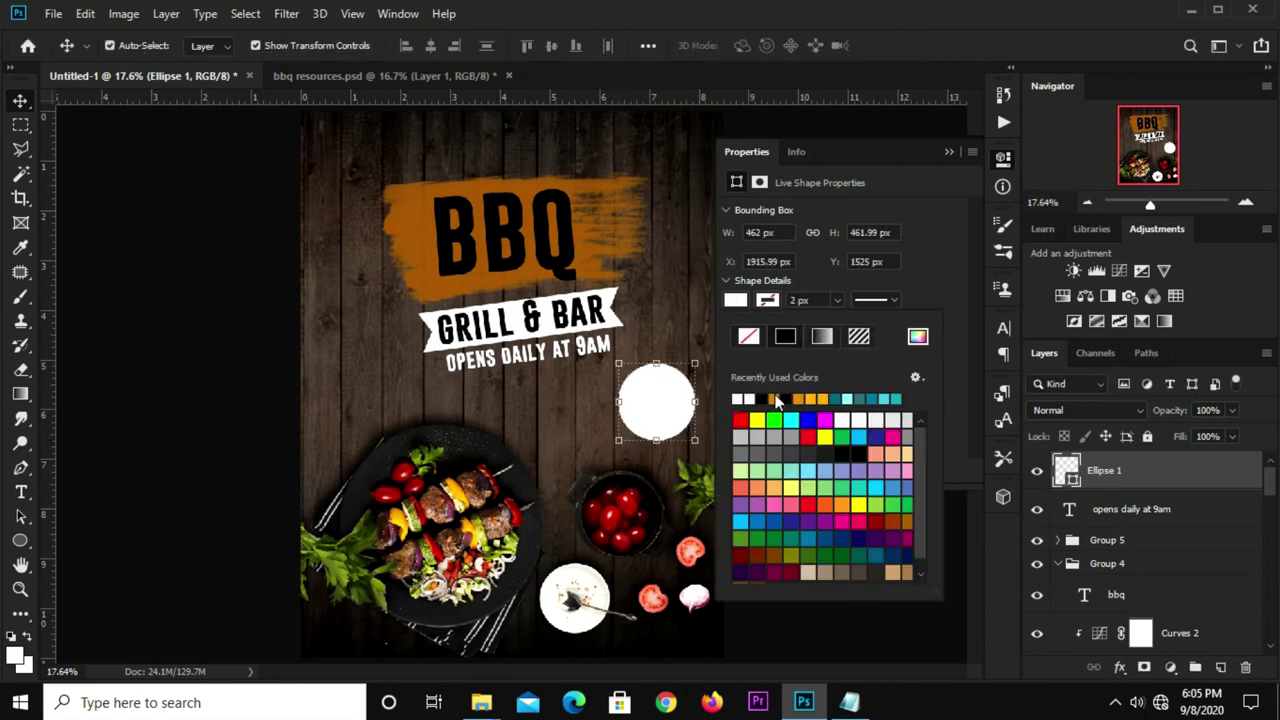
click(782, 398)
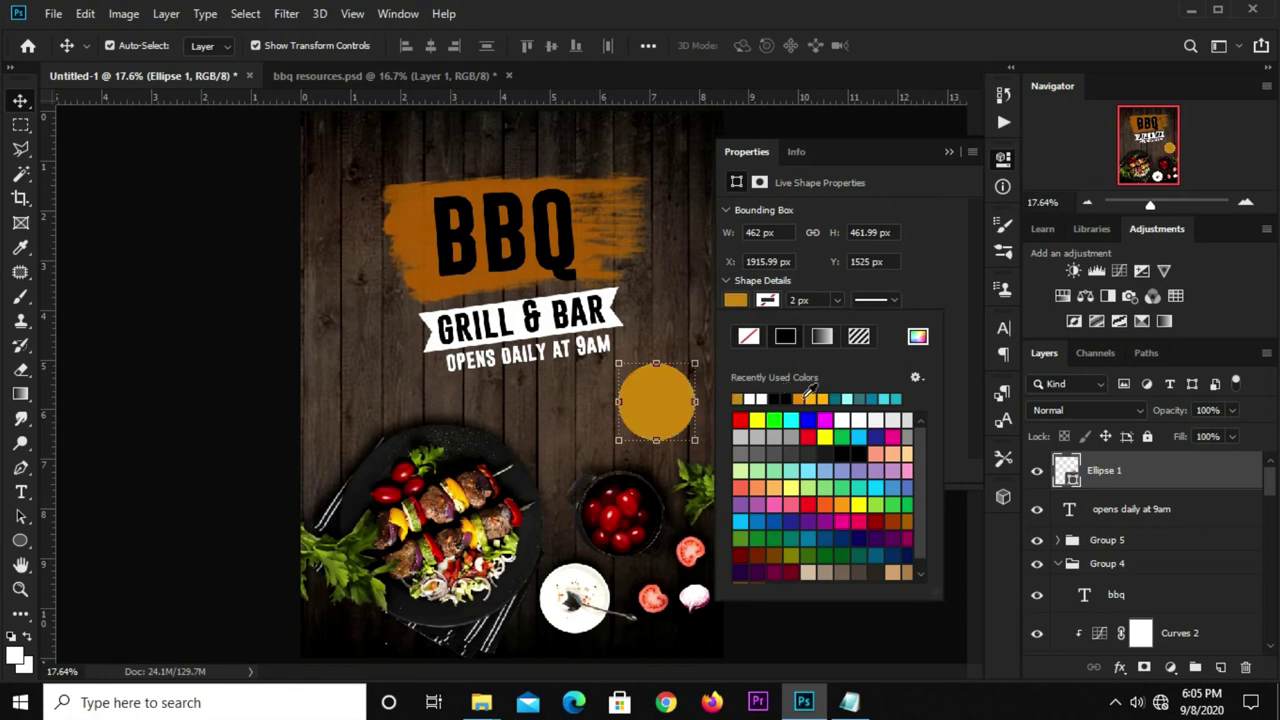
click(918, 337)
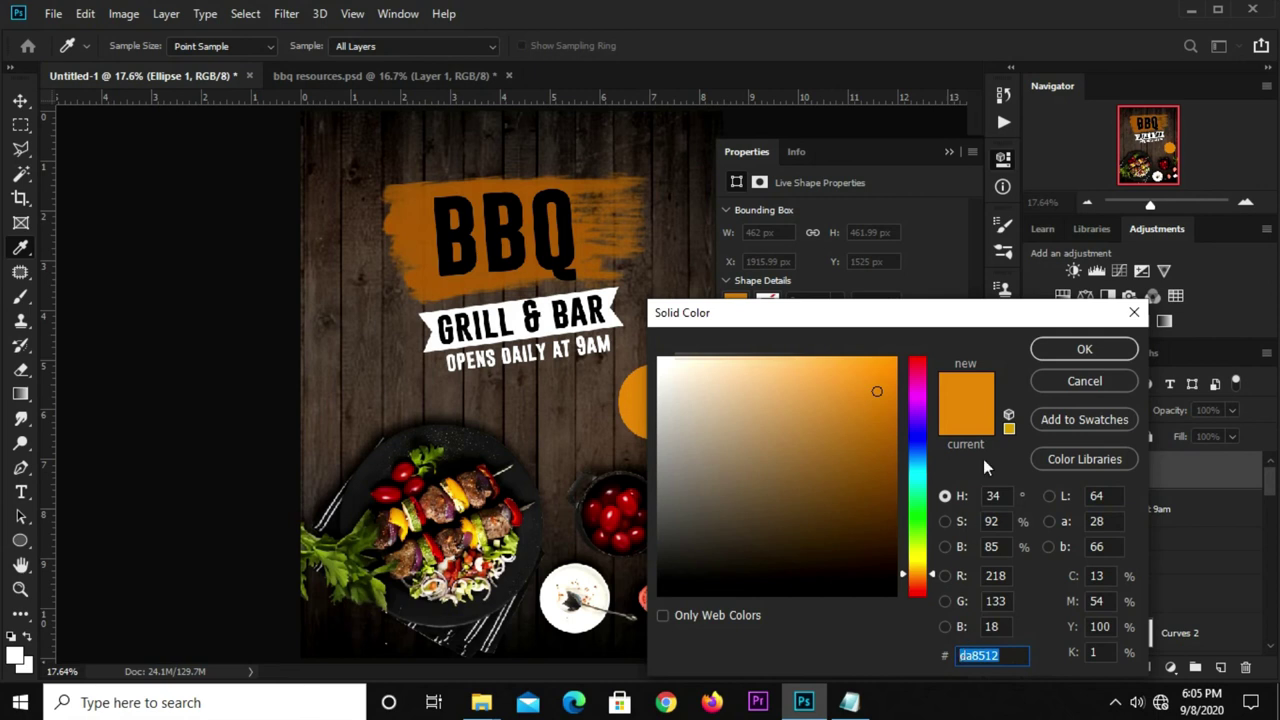
click(1084, 349)
click(920, 215)
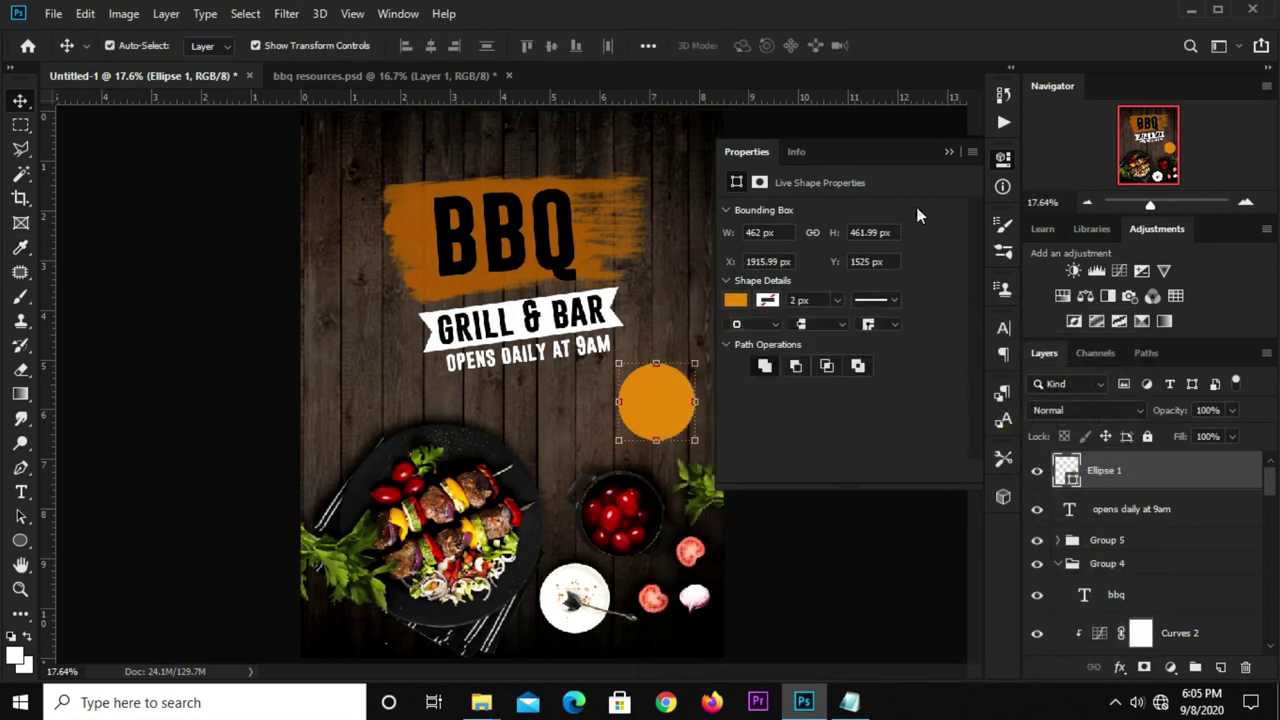
click(946, 152)
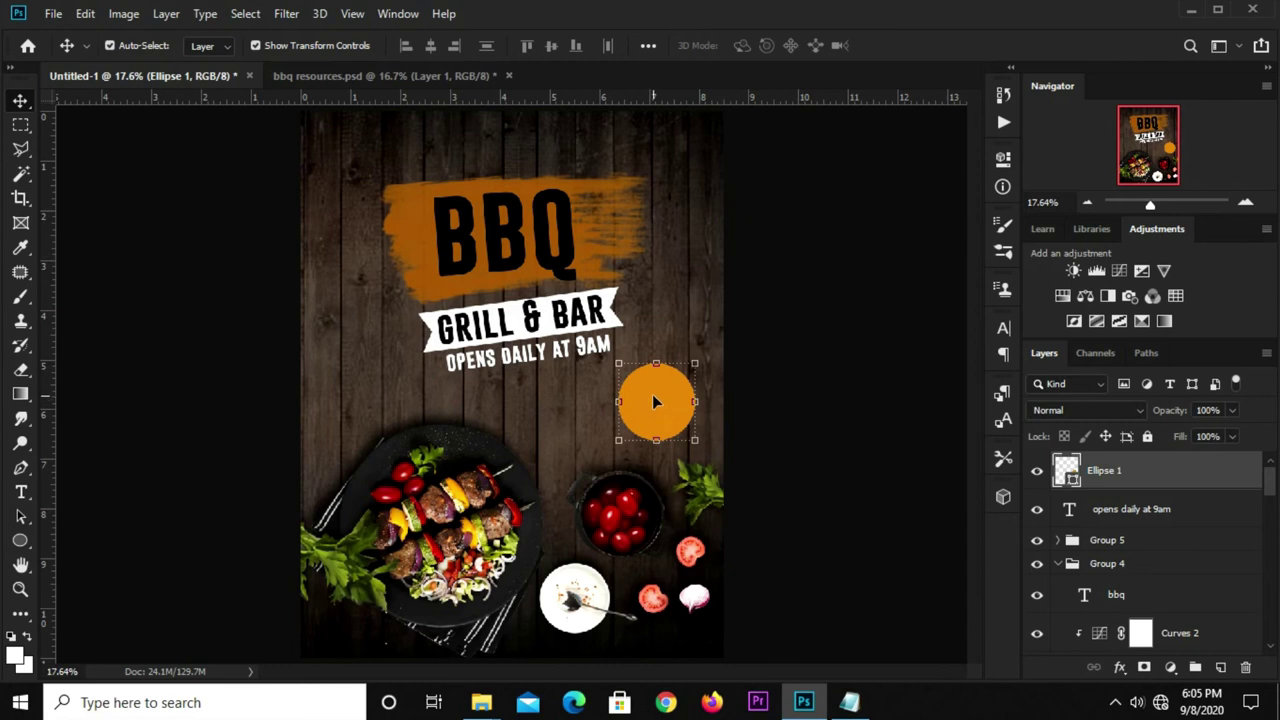
click(754, 440)
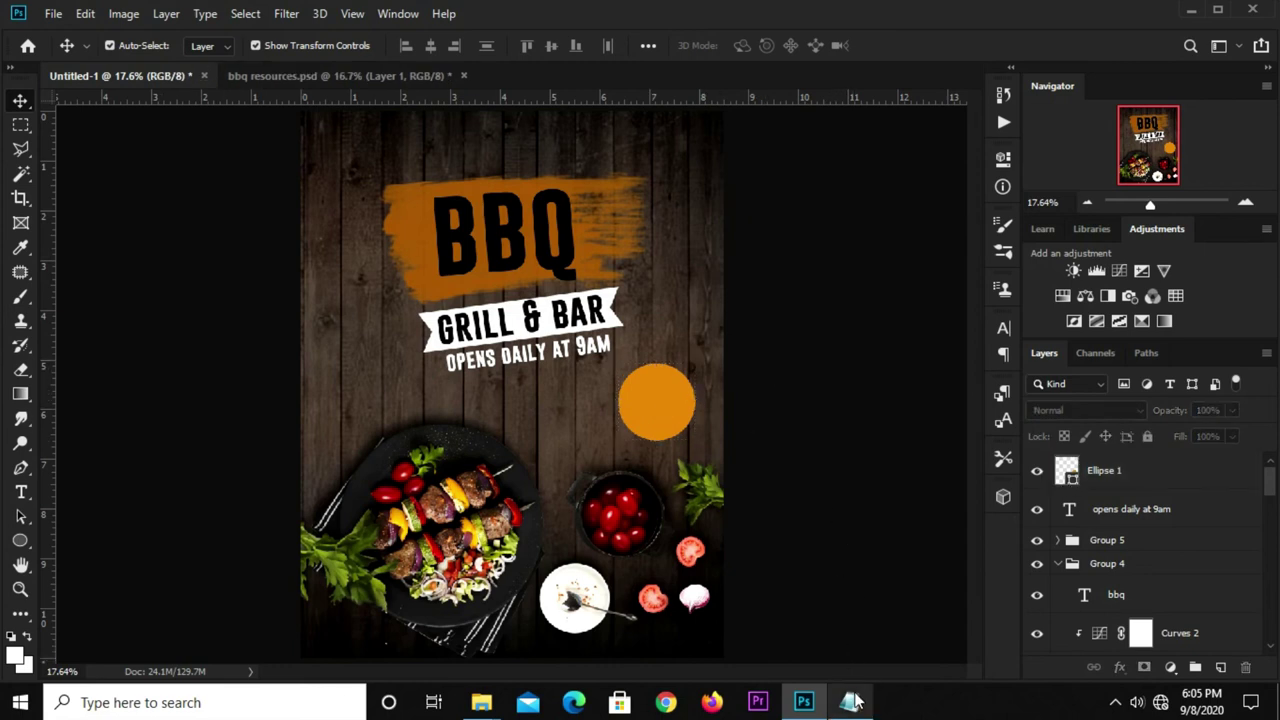
- Copy 50% from the notes and paste it as a text layer left of the orange circle
click(853, 702)
drag(591, 344, 560, 345)
right_click(563, 345)
click(603, 403)
click(277, 360)
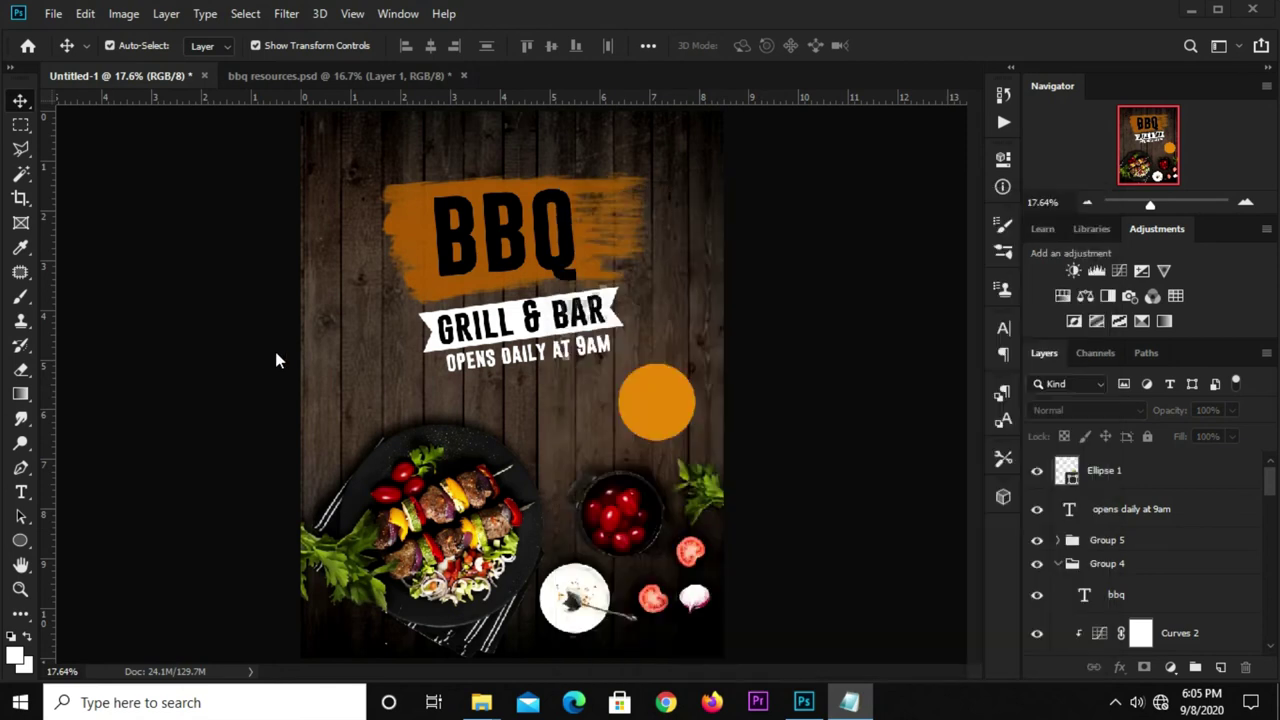
click(21, 493)
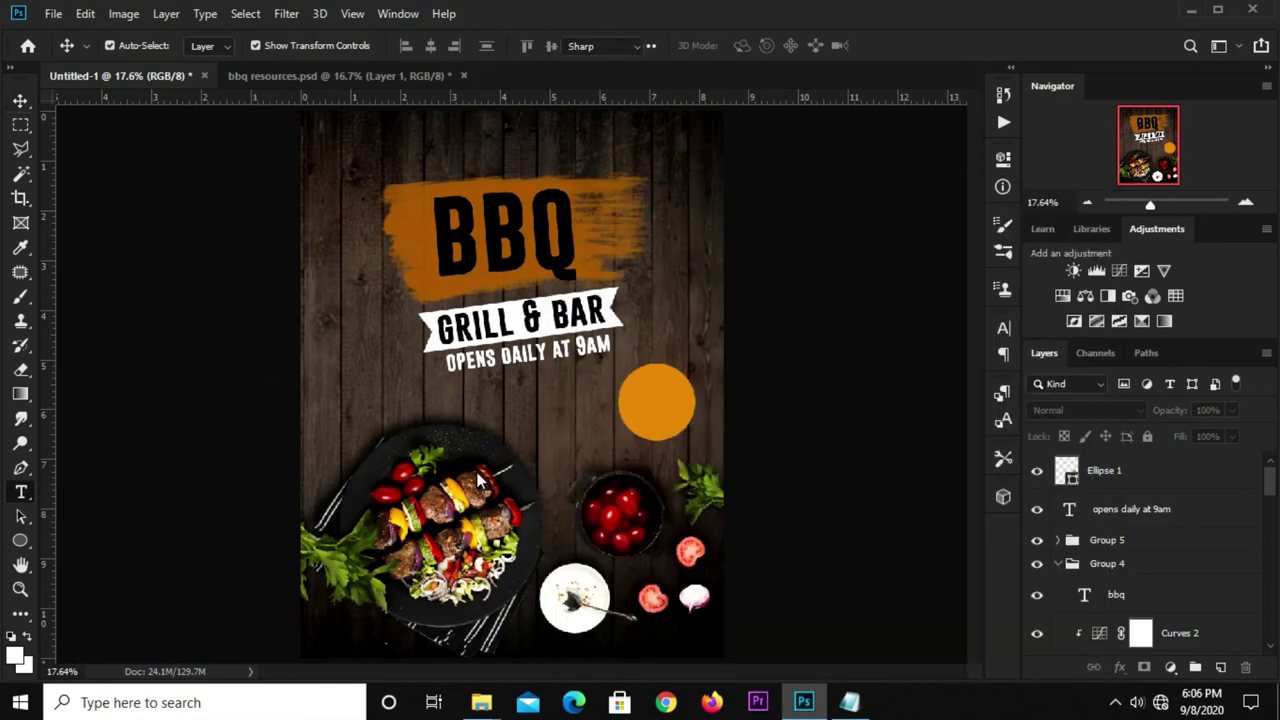
click(541, 397)
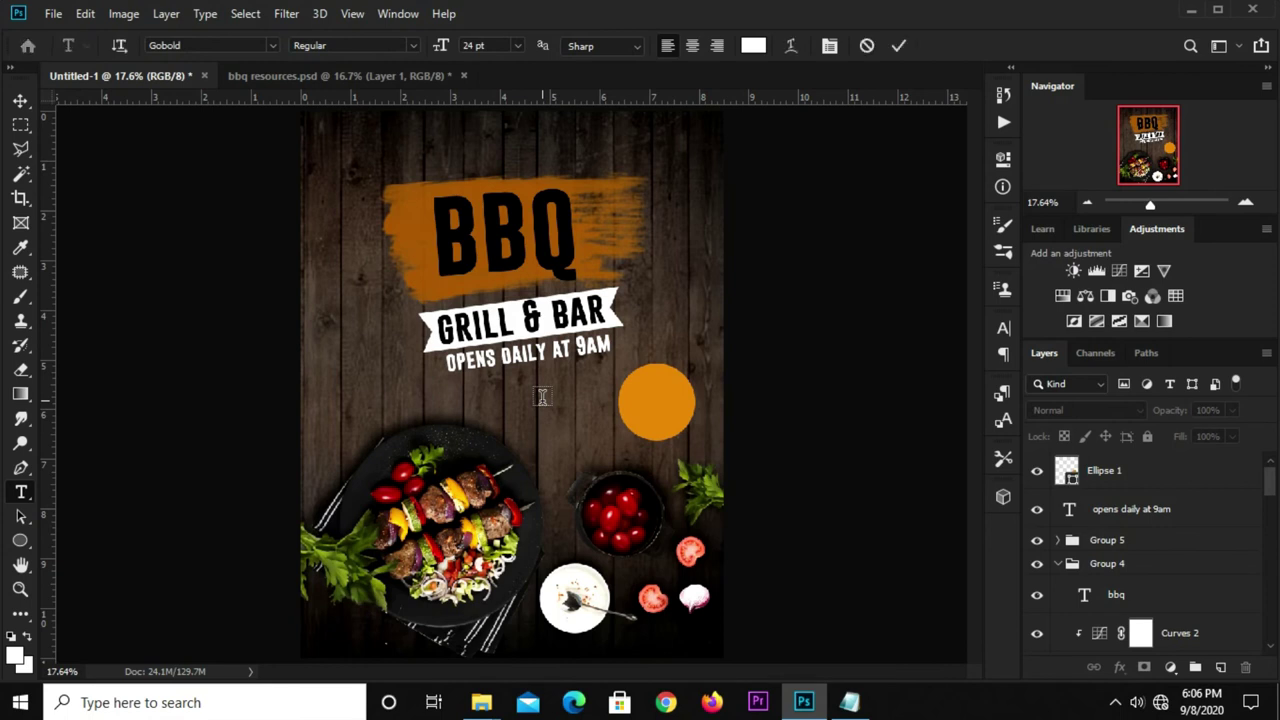
key(ctrl+v)
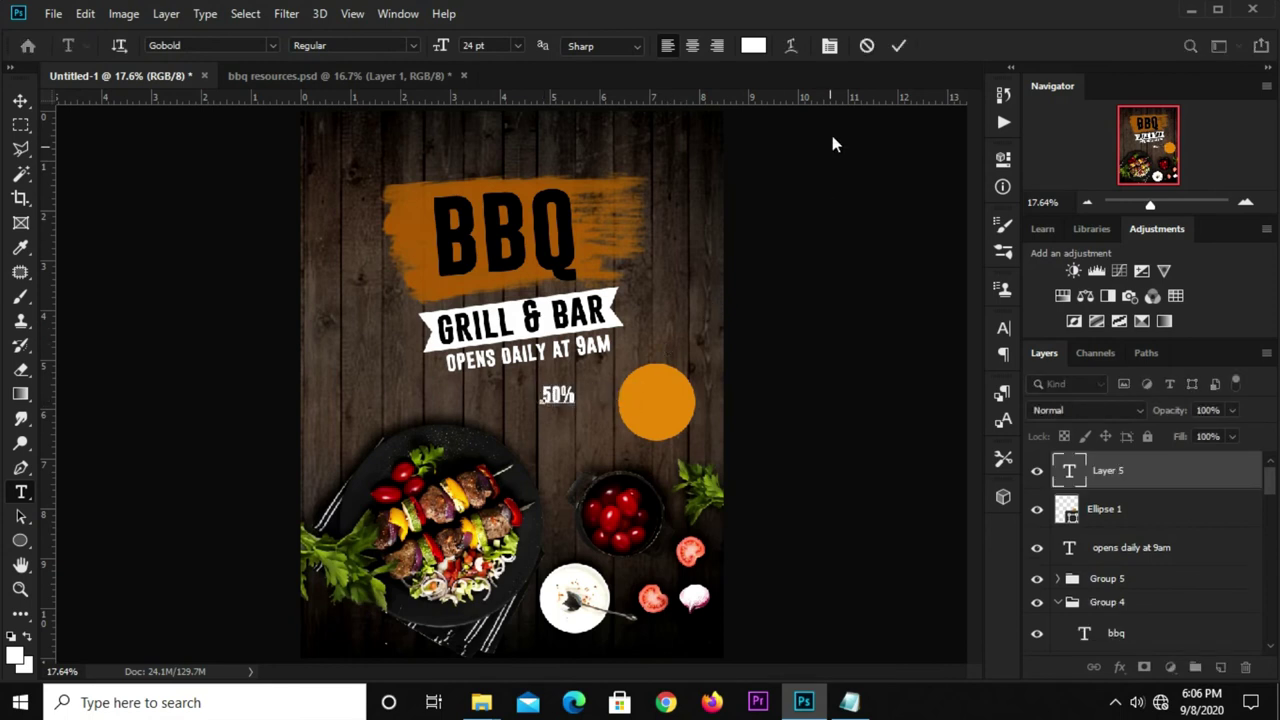
click(897, 47)
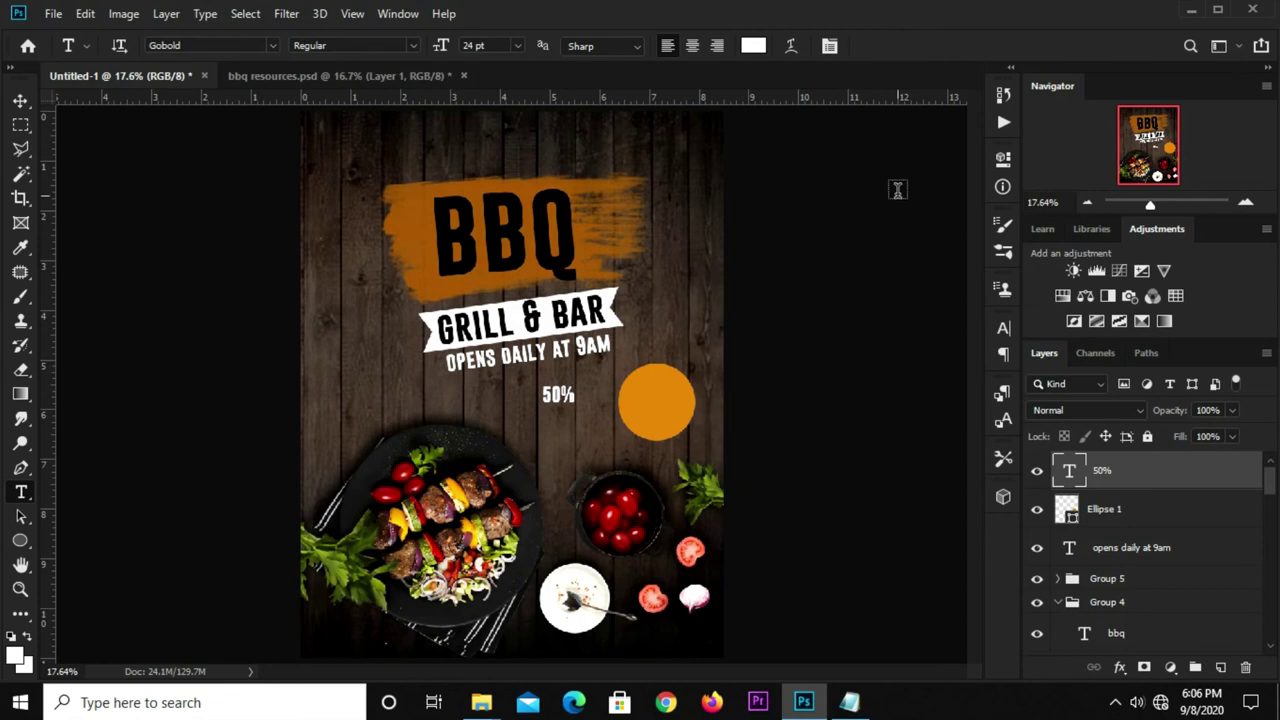
key(v)
- Change the 50% text colour to black #000000
click(1003, 329)
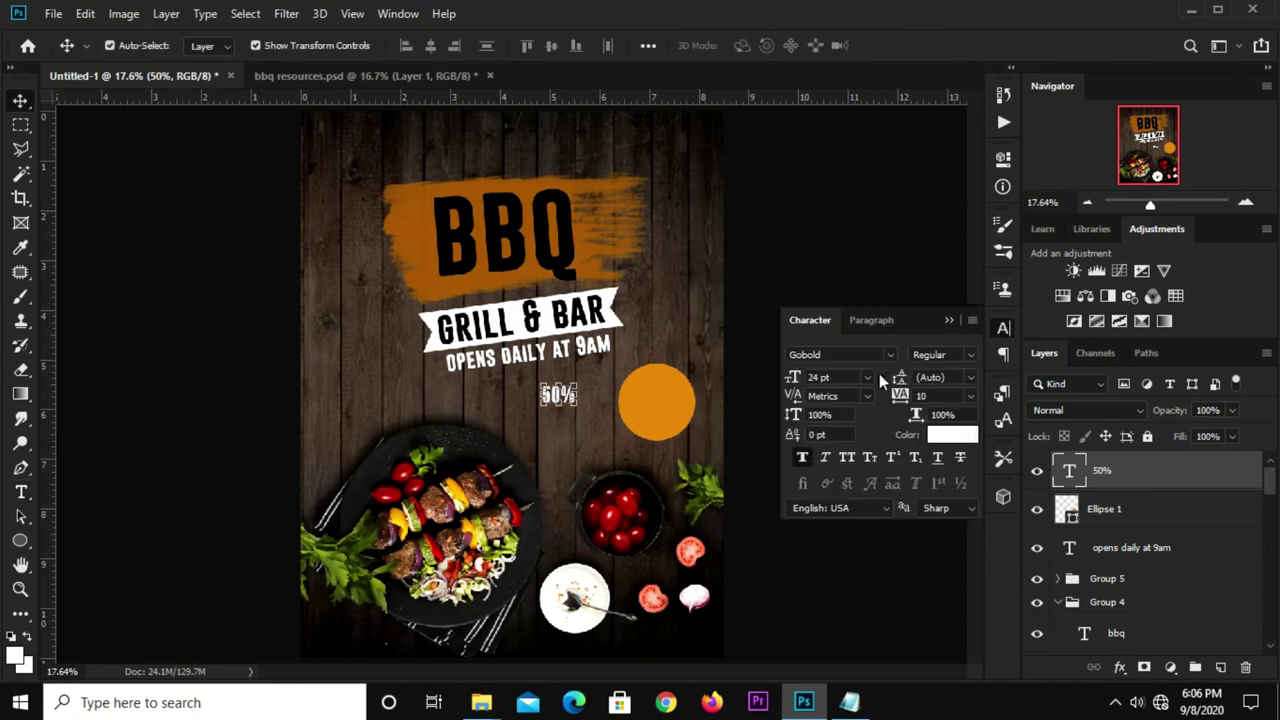
click(940, 448)
text(000000)
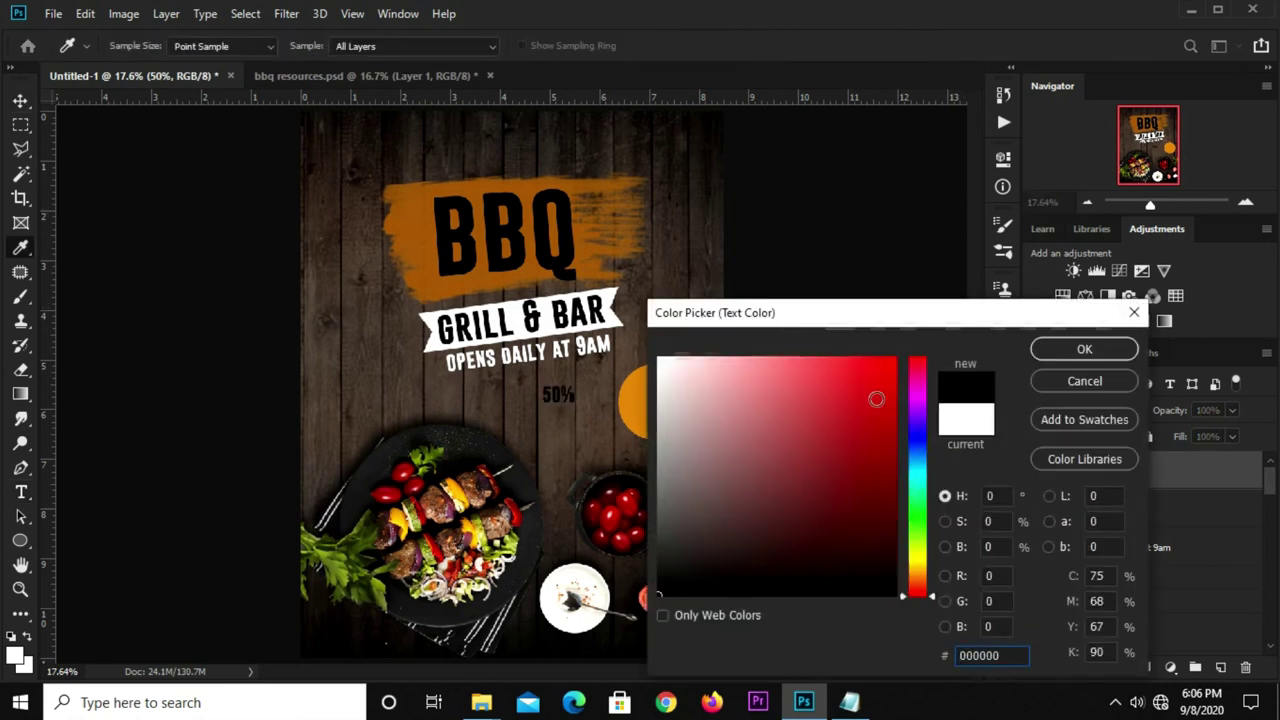
click(1084, 349)
click(971, 309)
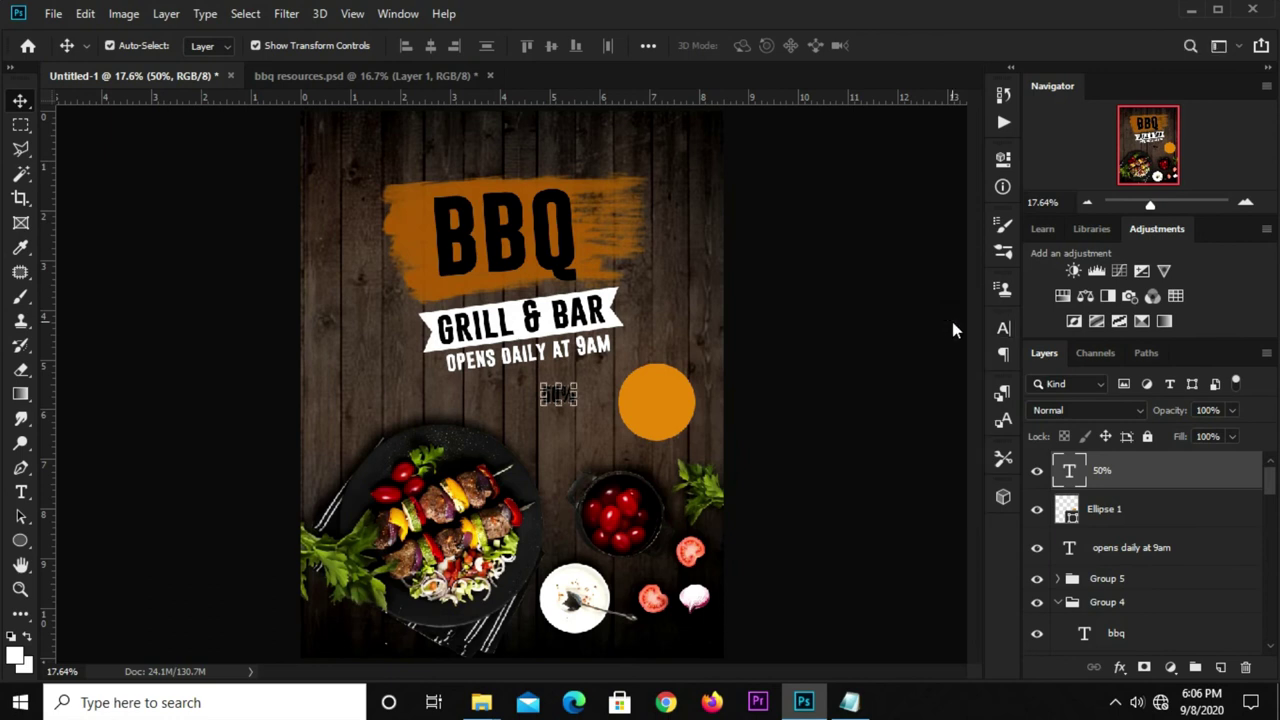
- Resize the 50% text and set it onto the orange circle
key(ctrl+t)
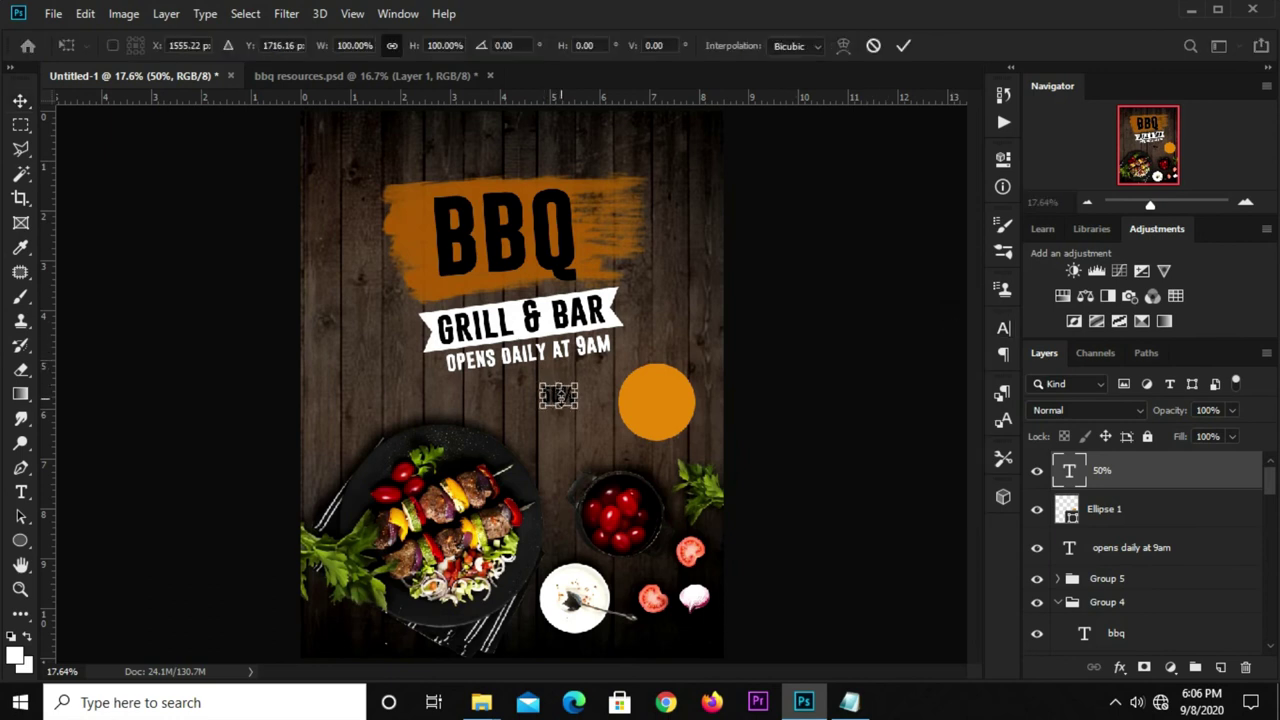
mouse_move(585, 405)
mouse_down()
mouse_move(600, 418)
mouse_move(680, 391)
mouse_move(658, 384)
mouse_move(655, 395)
mouse_up()
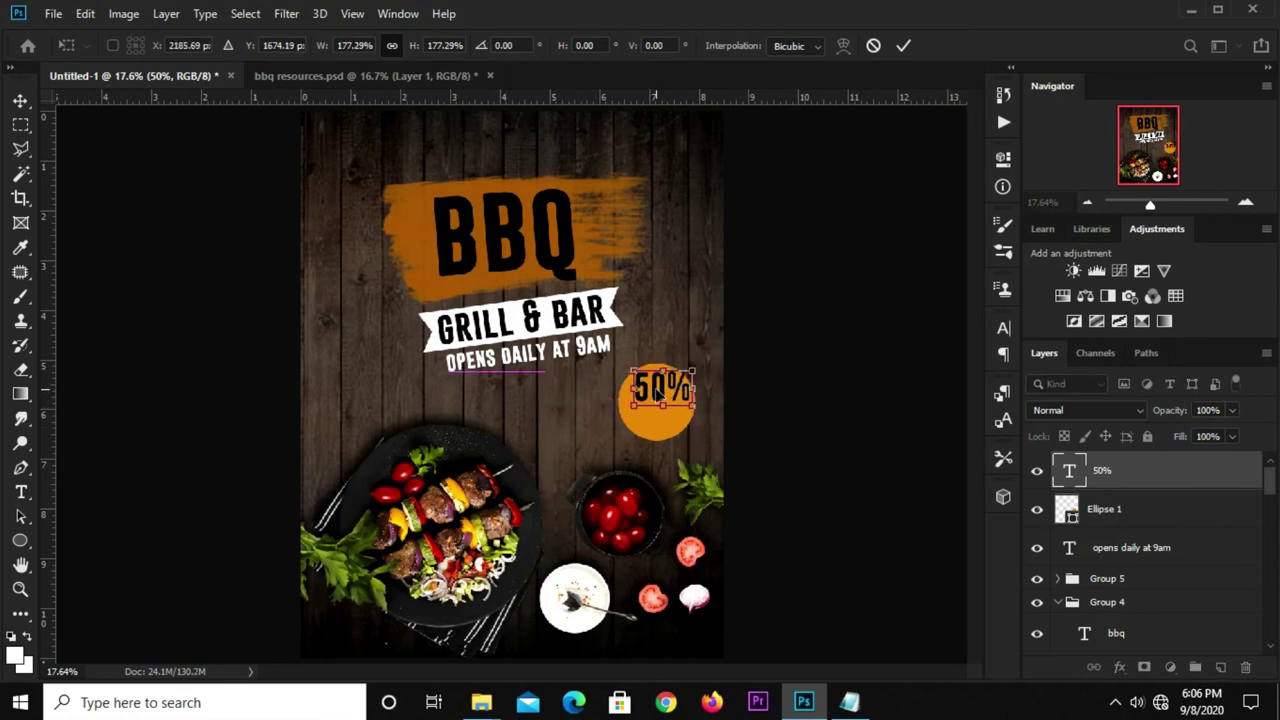
key(Return)
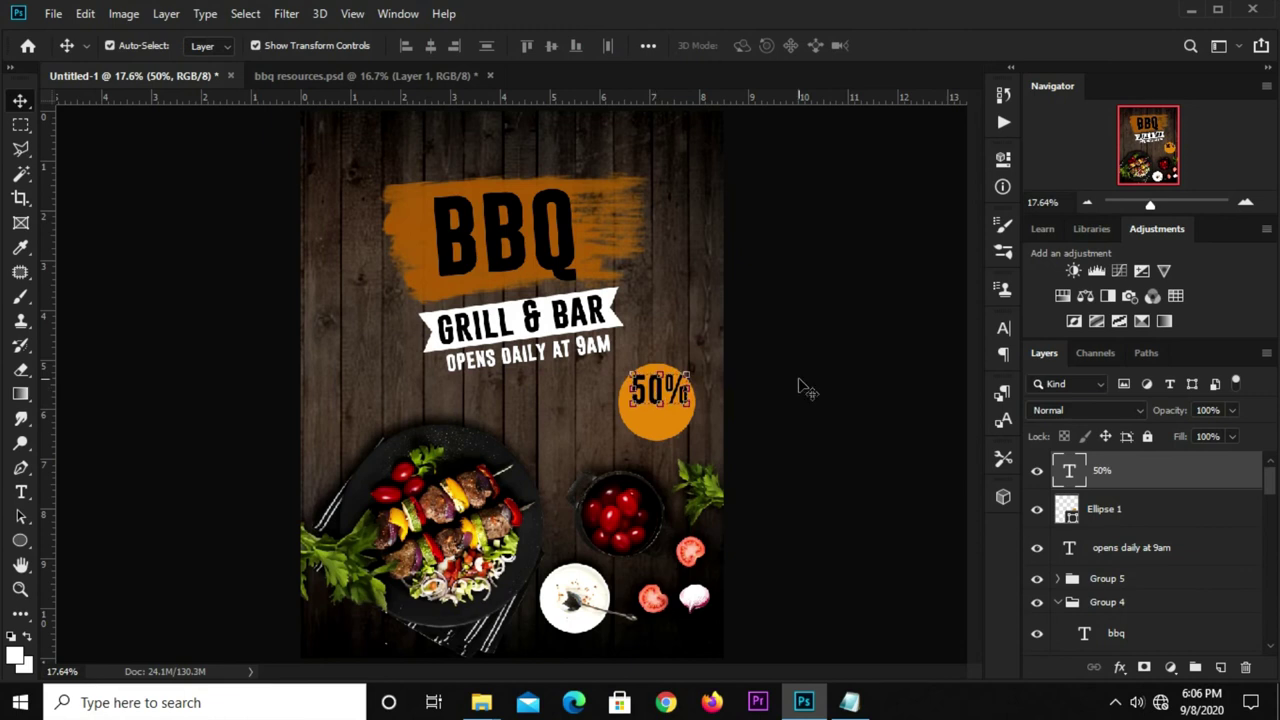
key(ctrl+t)
drag(693, 374, 636, 404)
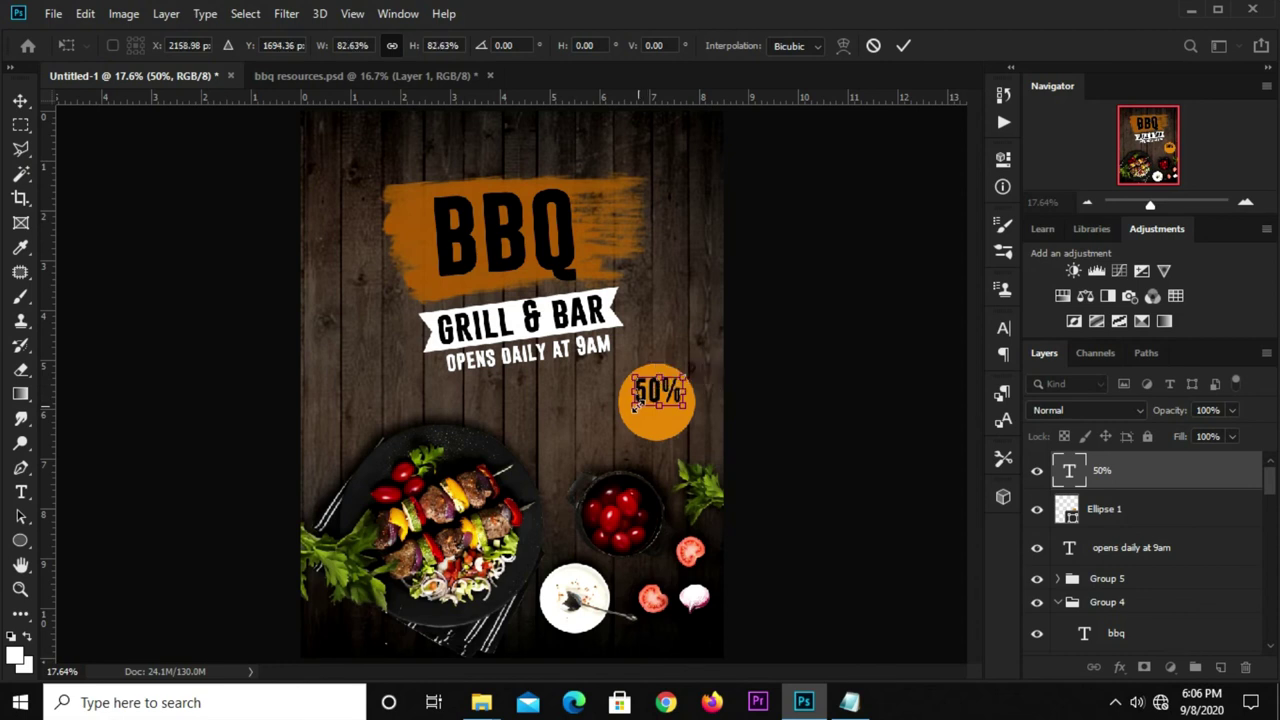
key(Return)
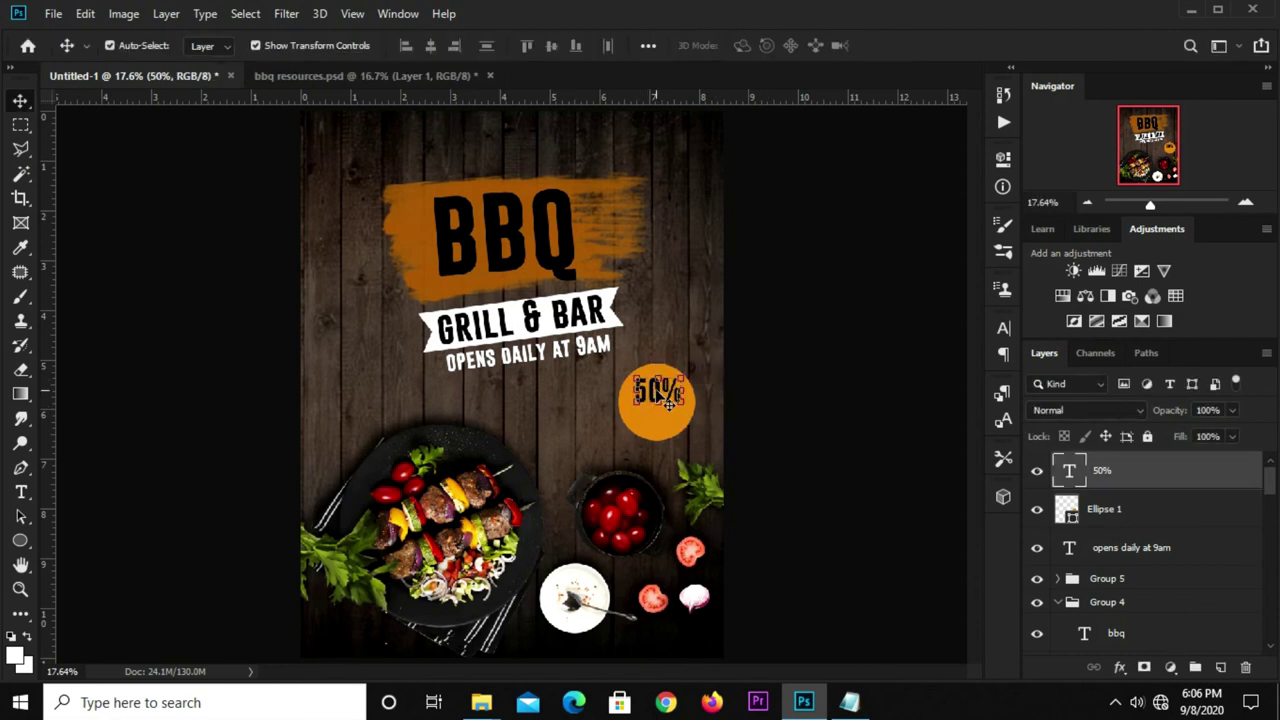
- Place a duplicate of the 50% text just below it
click(790, 388)
click(630, 408)
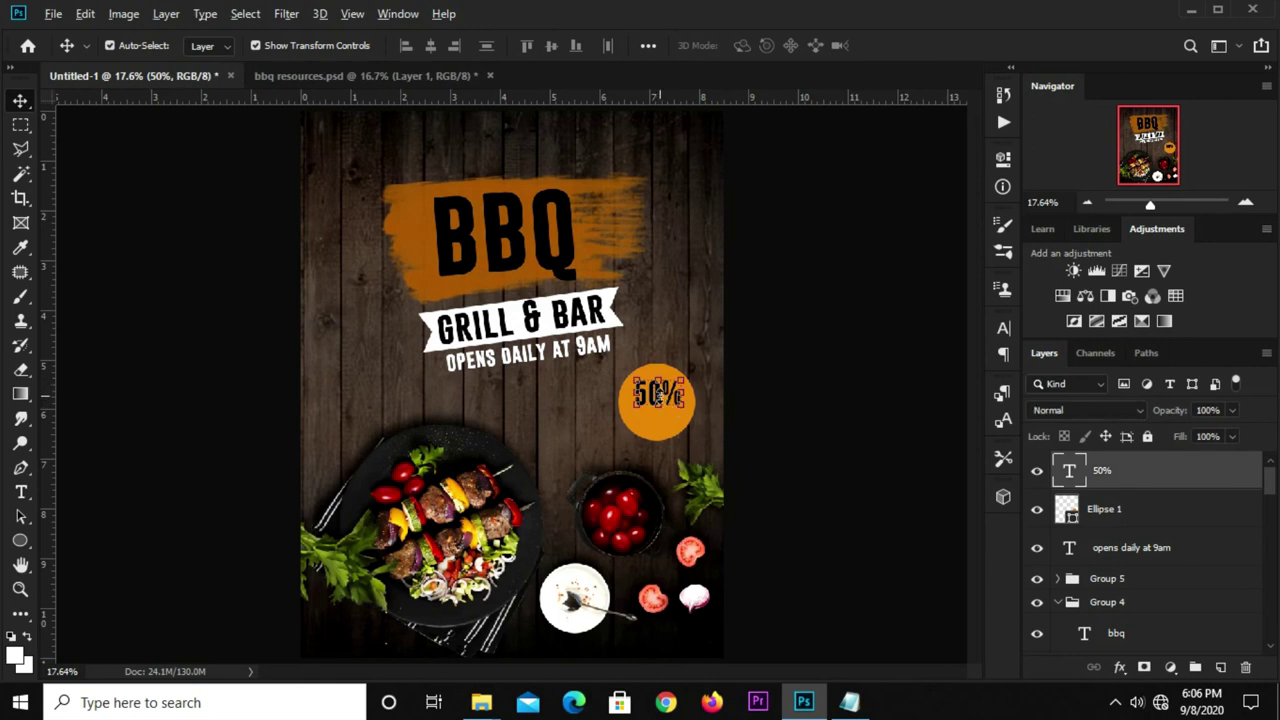
drag(665, 397, 655, 427)
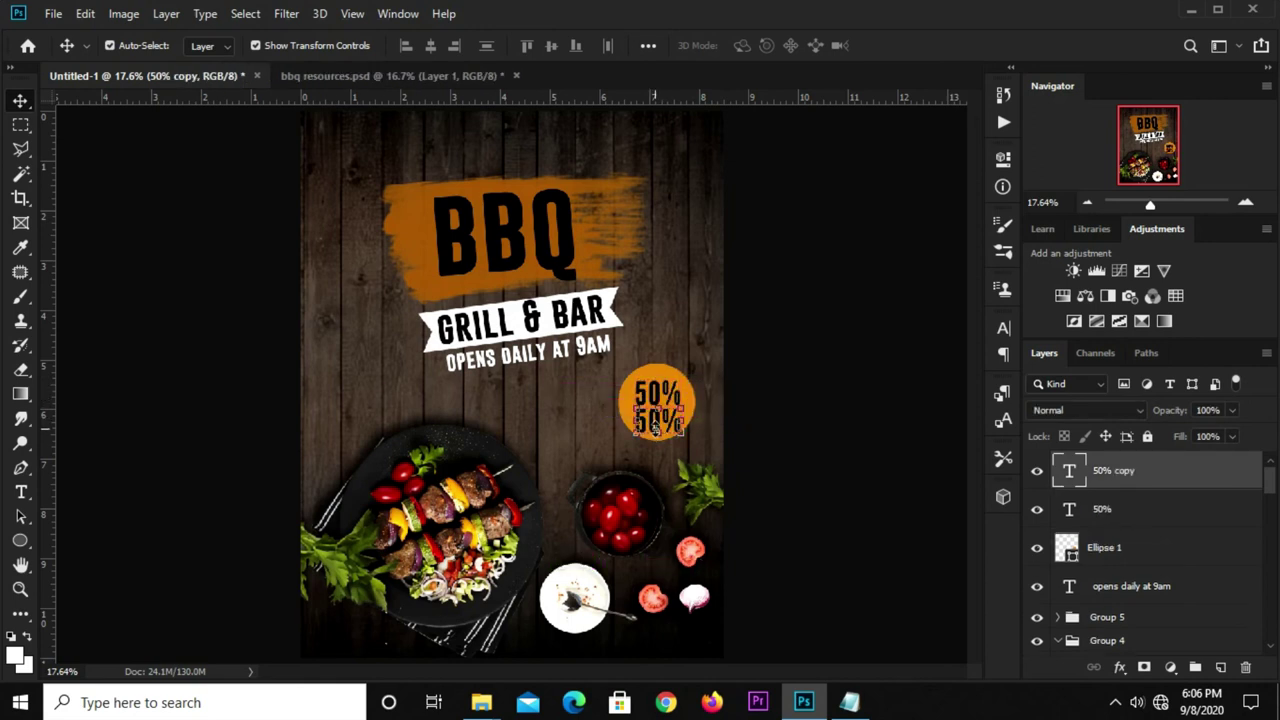
- Change the duplicate text to OFF and shrink it to about 79%
key(t)
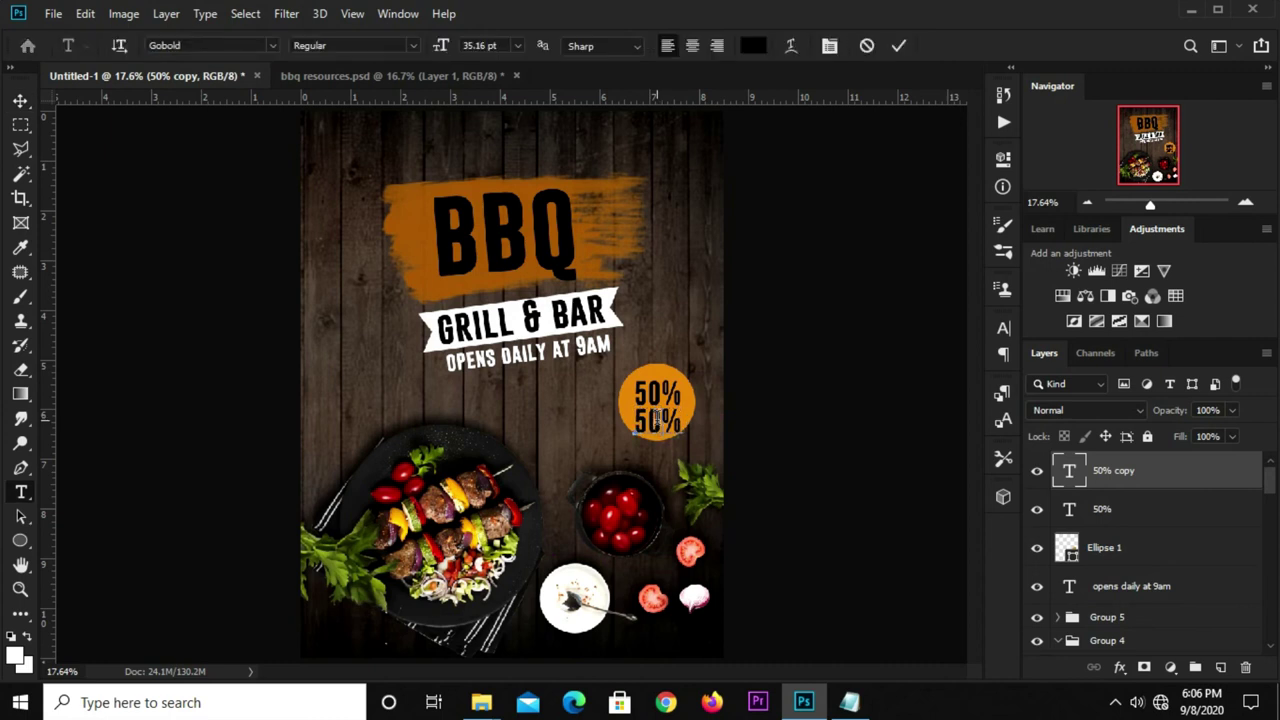
click(648, 426)
key(ctrl+a)
text(OFF)
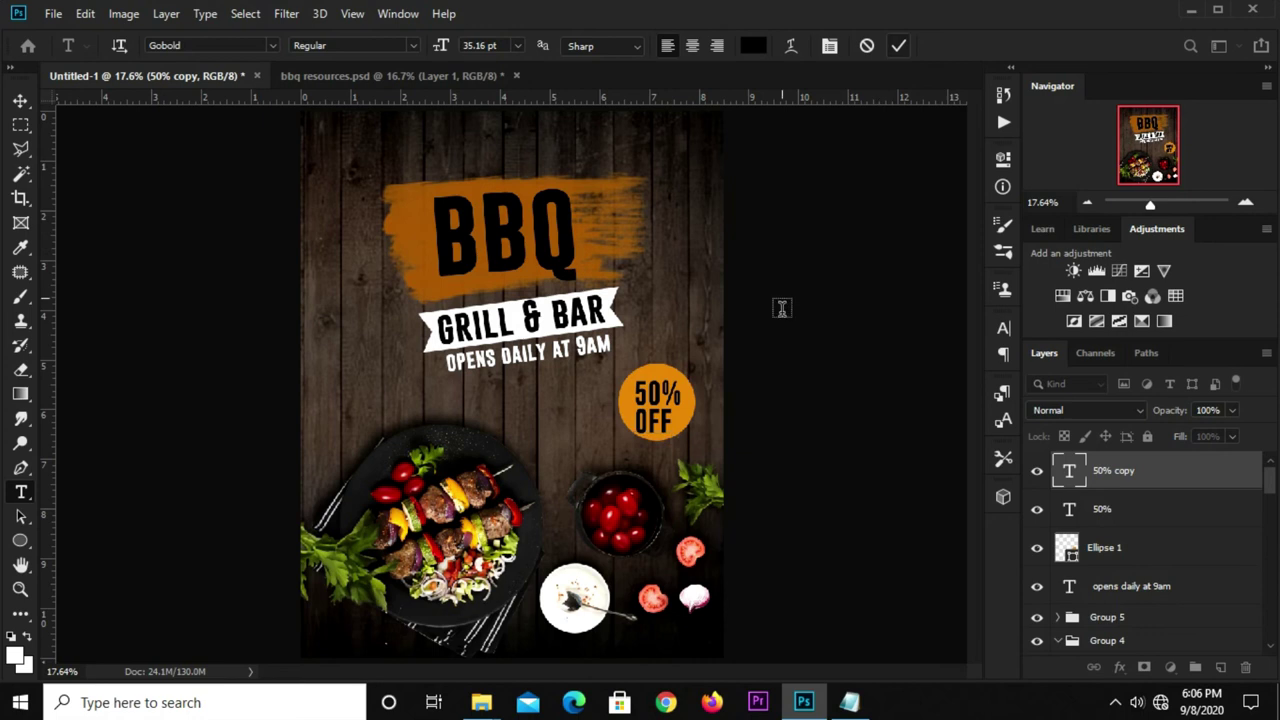
key(ctrl+Return)
key(v)
key(ctrl+t)
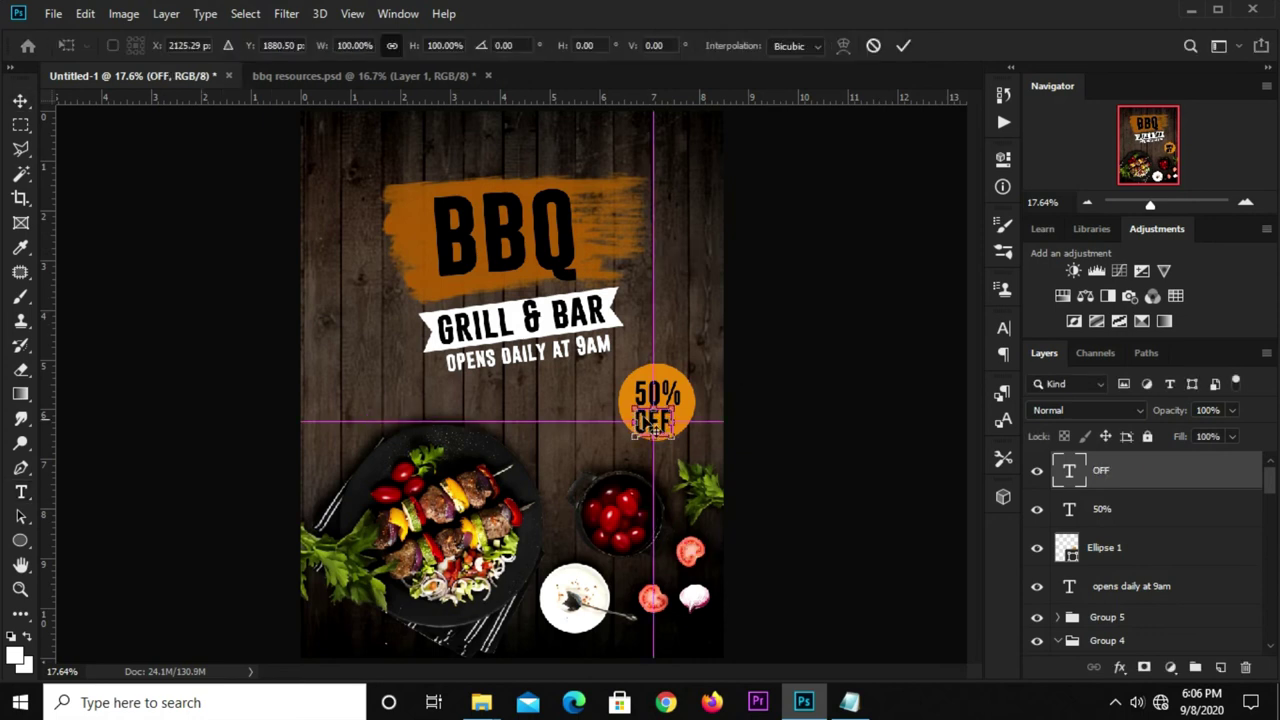
drag(633, 437, 641, 431)
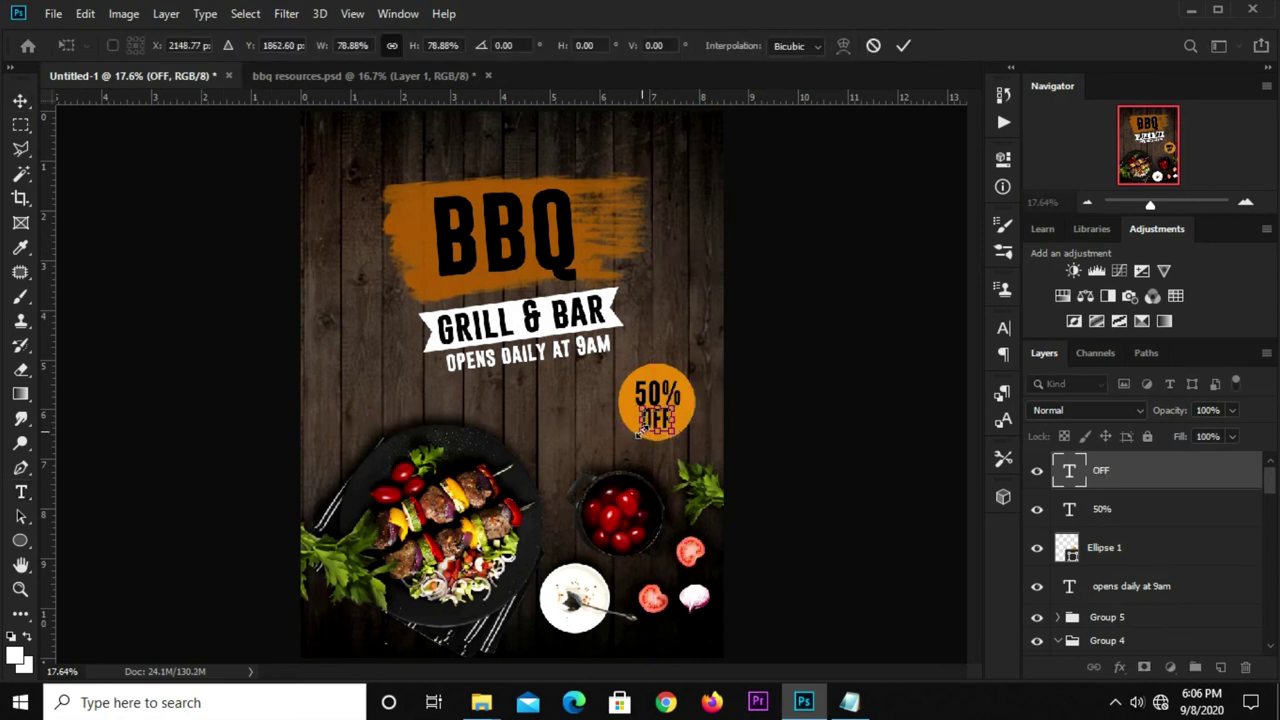
key(Return)
- Group OFF, 50% and the Ellipse 1 circle into one badge group
click(775, 413)
click(665, 433)
click(798, 431)
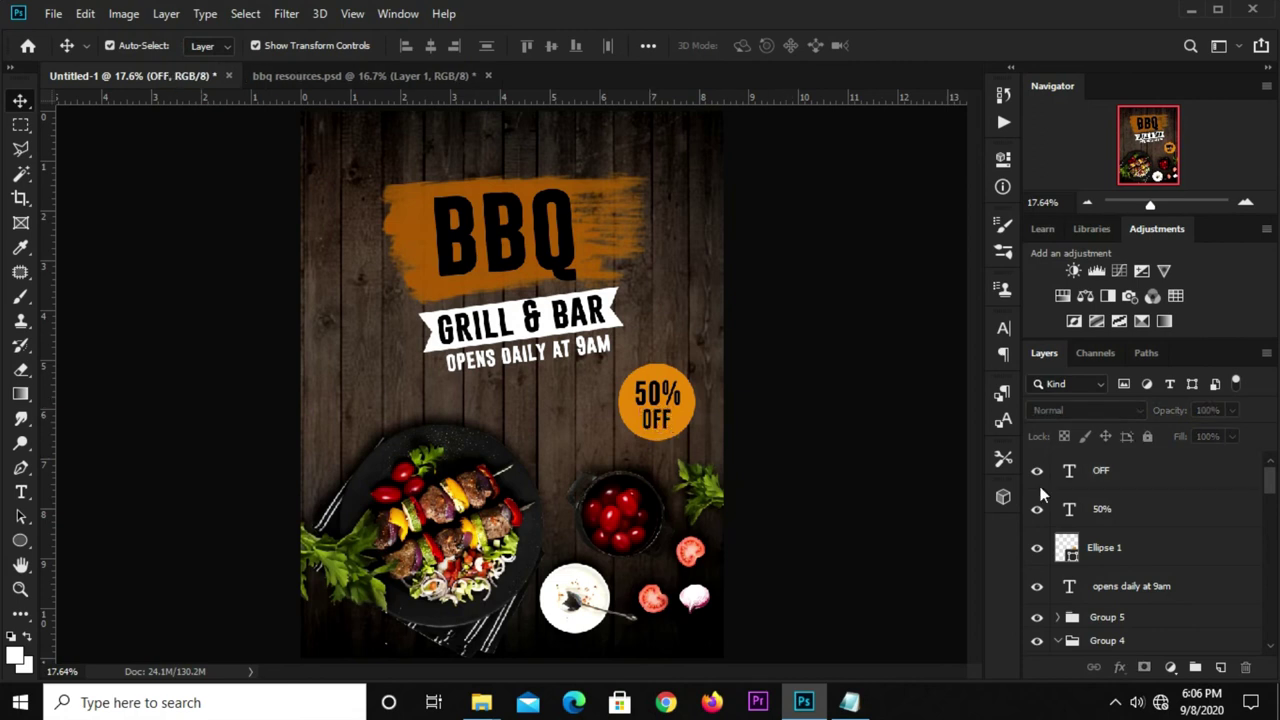
click(1121, 559)
shift+click(1127, 475)
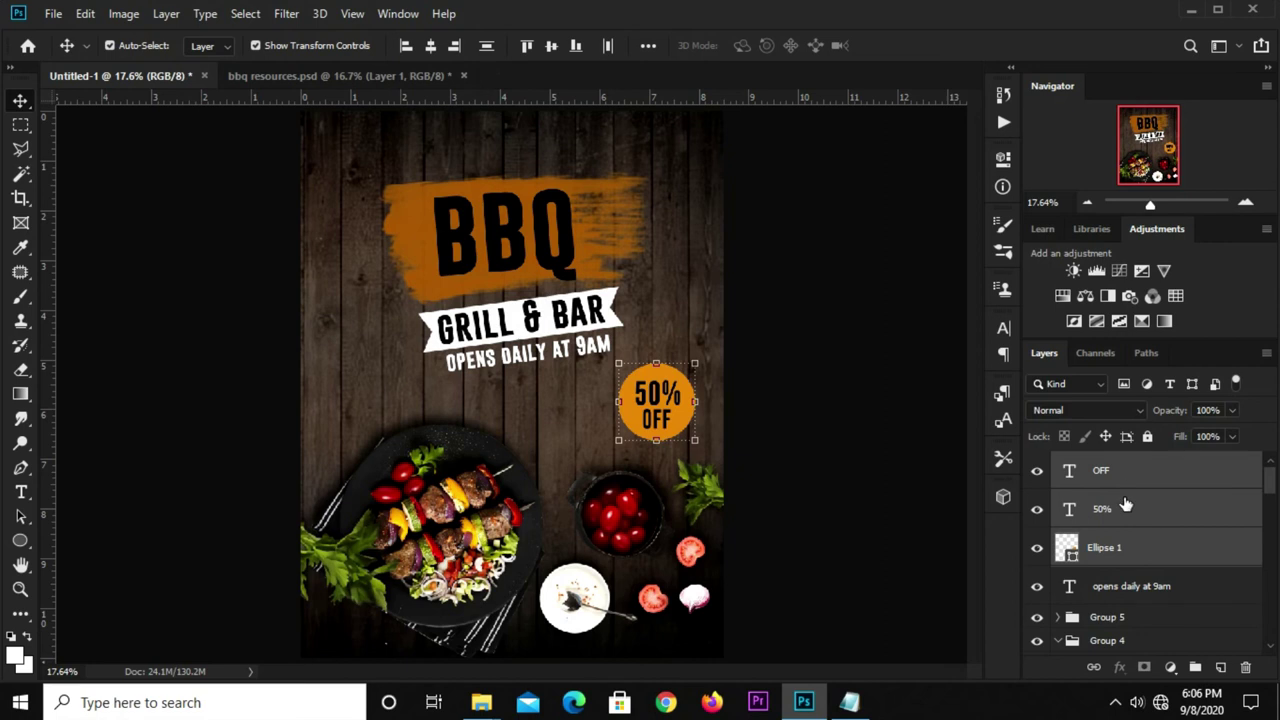
key(ctrl+g)
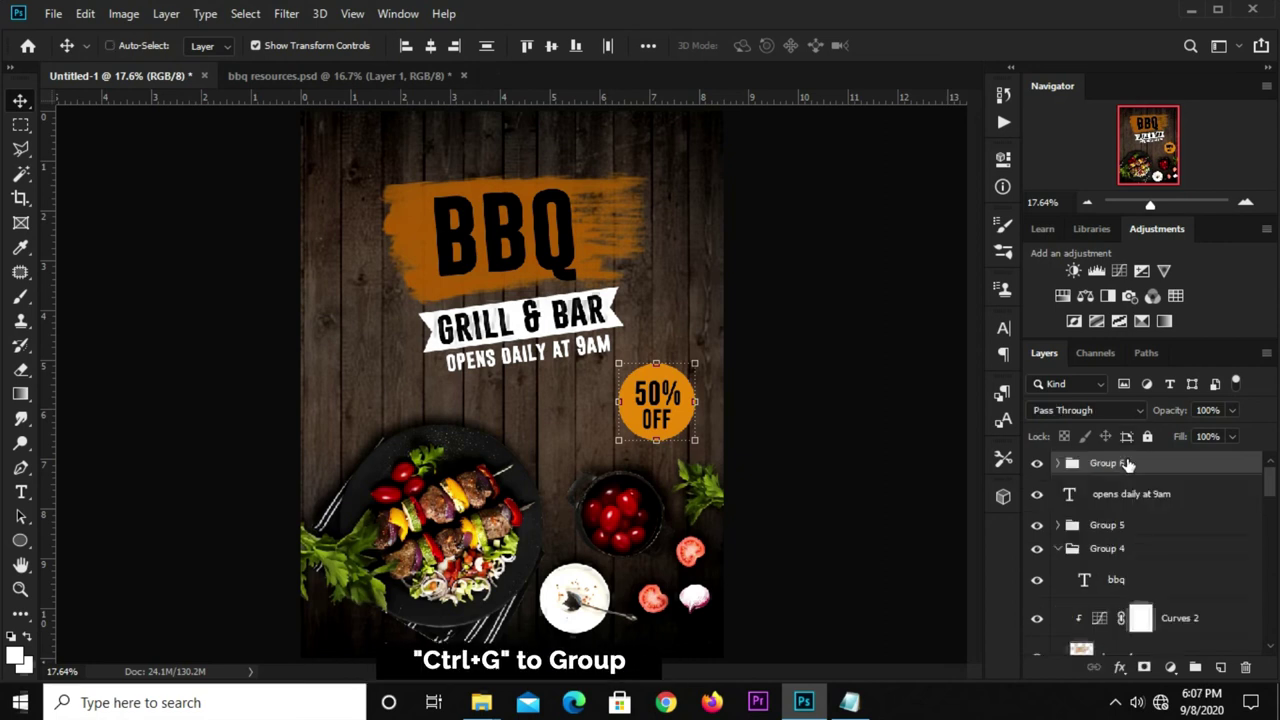
- Tilt the 50% OFF badge group about -5°
click(1034, 463)
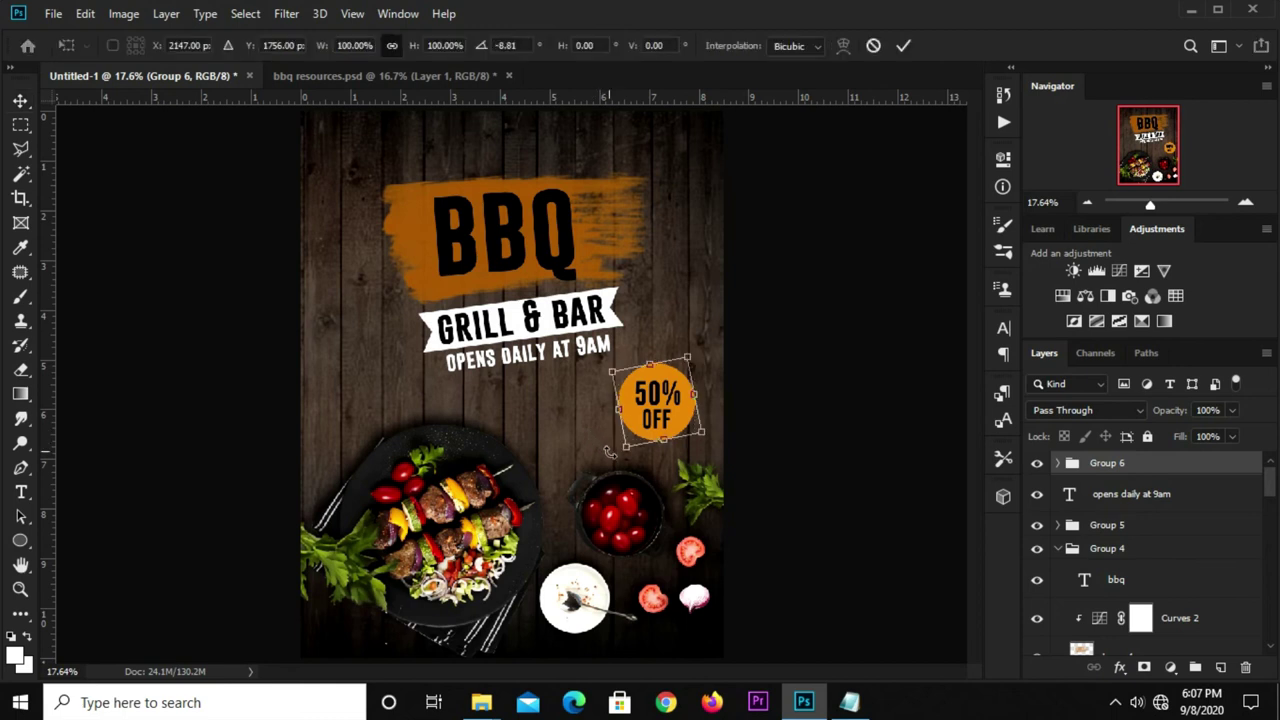
drag(598, 441, 609, 453)
drag(715, 402, 723, 420)
click(904, 44)
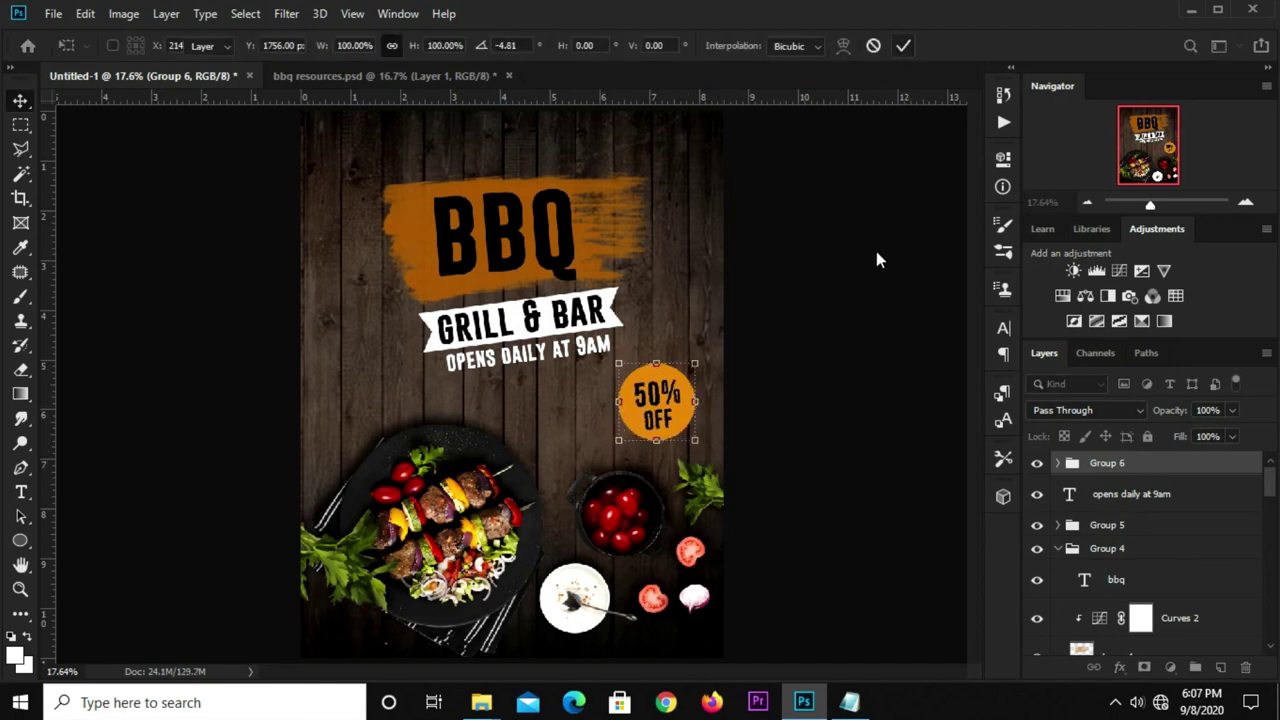
click(876, 251)
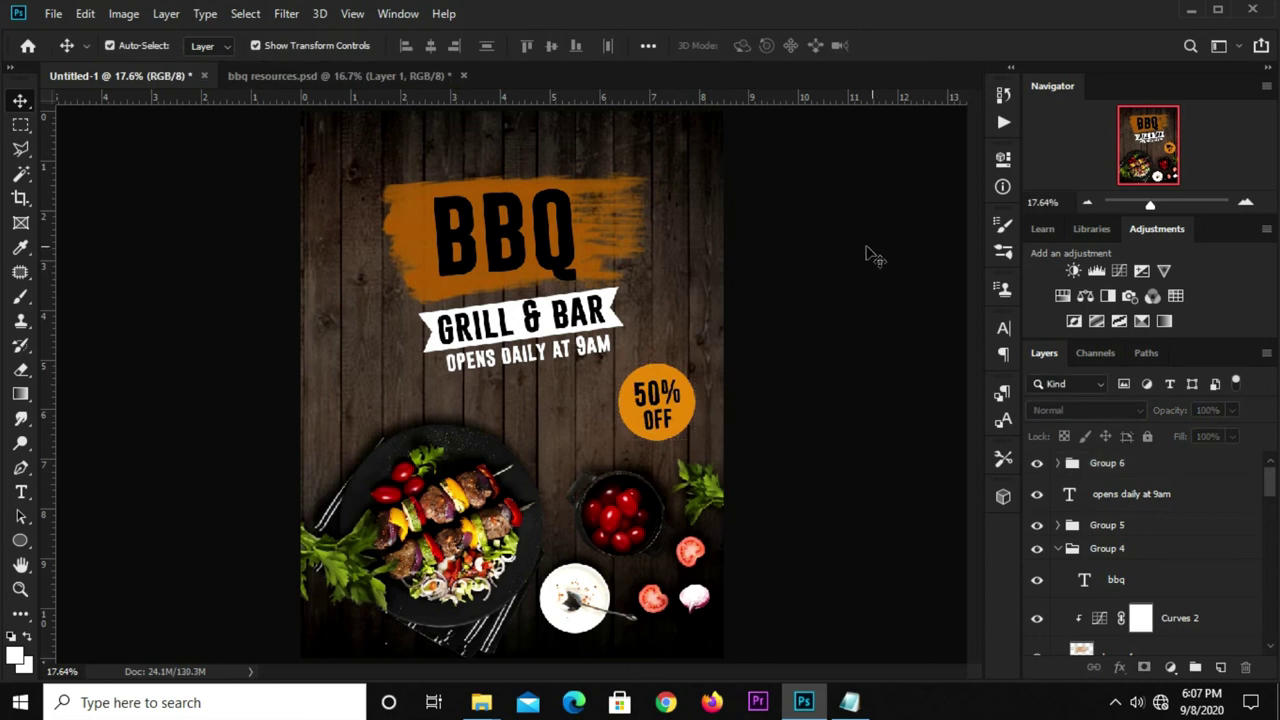
- Add a Brightness/Contrast adjustment at brightness 39 to the Layer 4 copy brush stroke
click(403, 197)
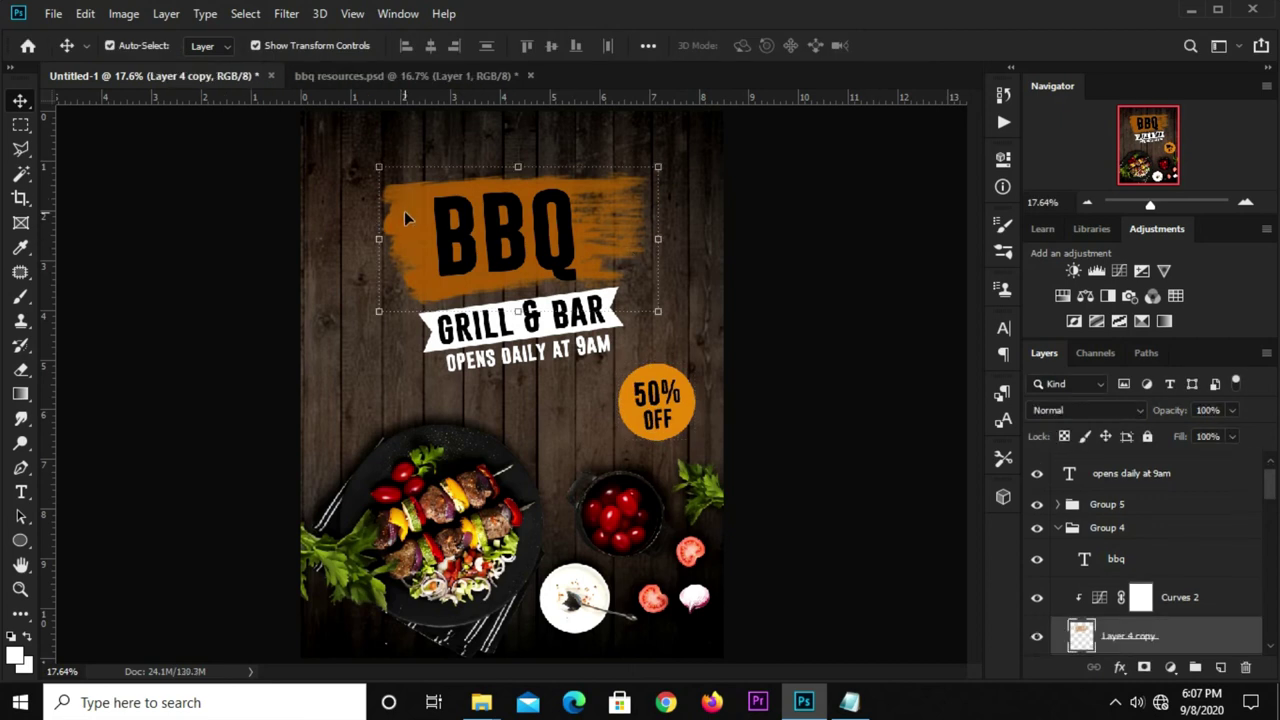
scroll(1188, 533, down, 1)
scroll(1188, 533, down, 2)
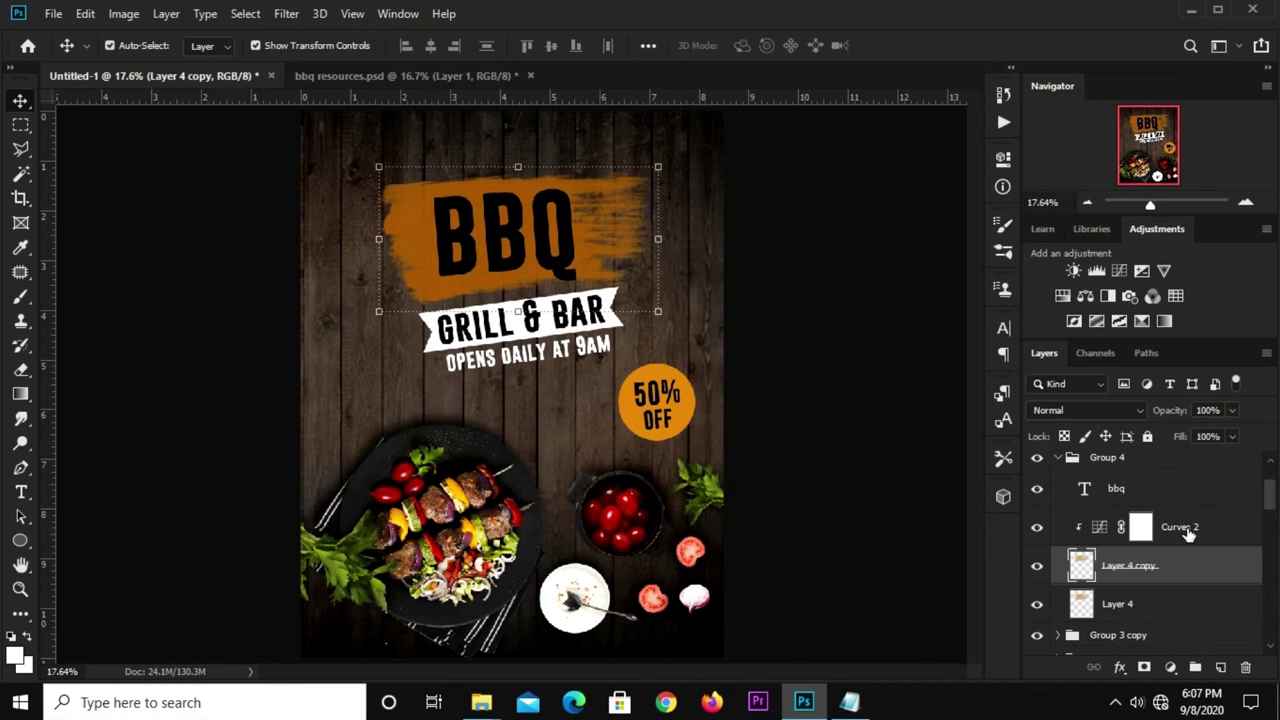
scroll(1180, 550, down, 1)
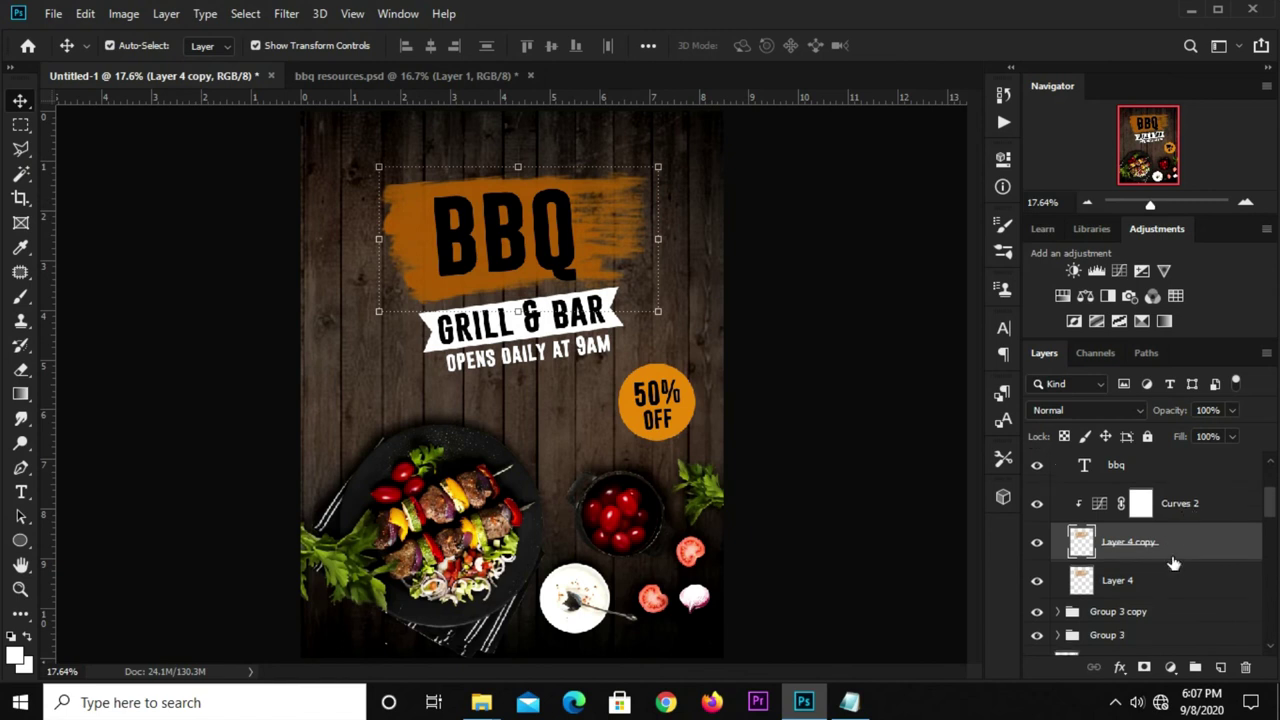
scroll(1173, 563, down, 1)
click(1171, 670)
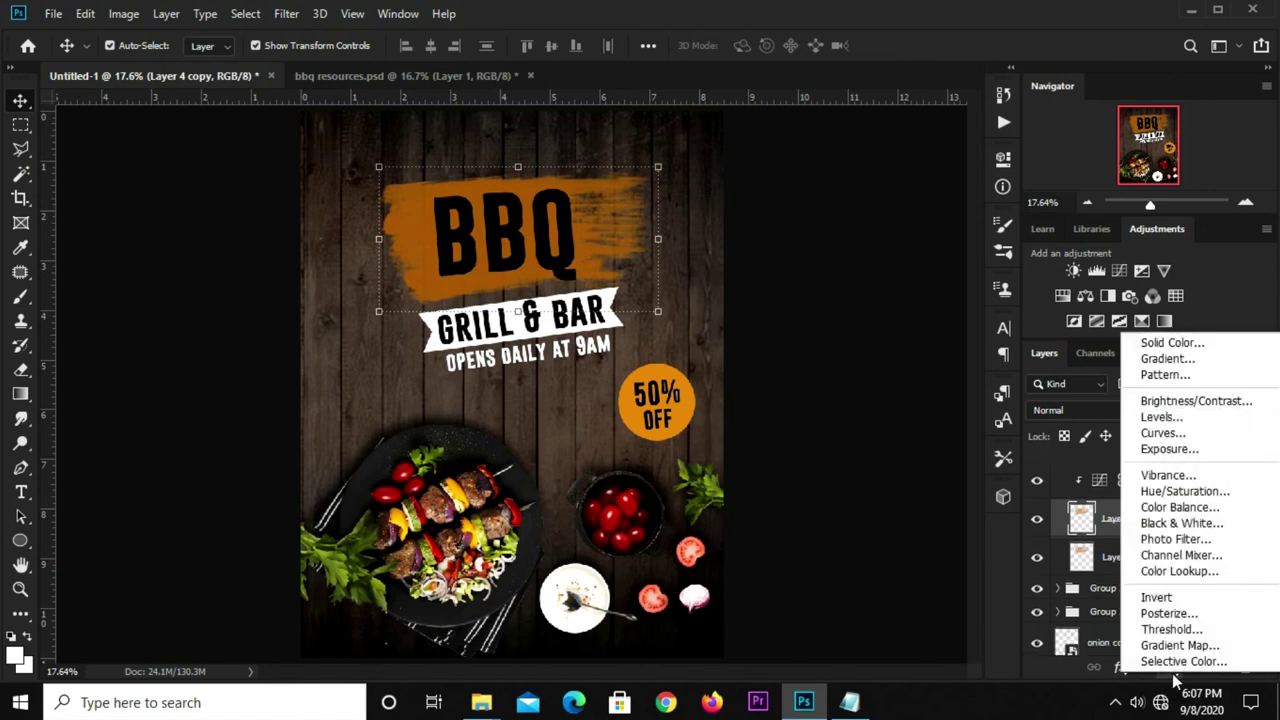
click(1162, 405)
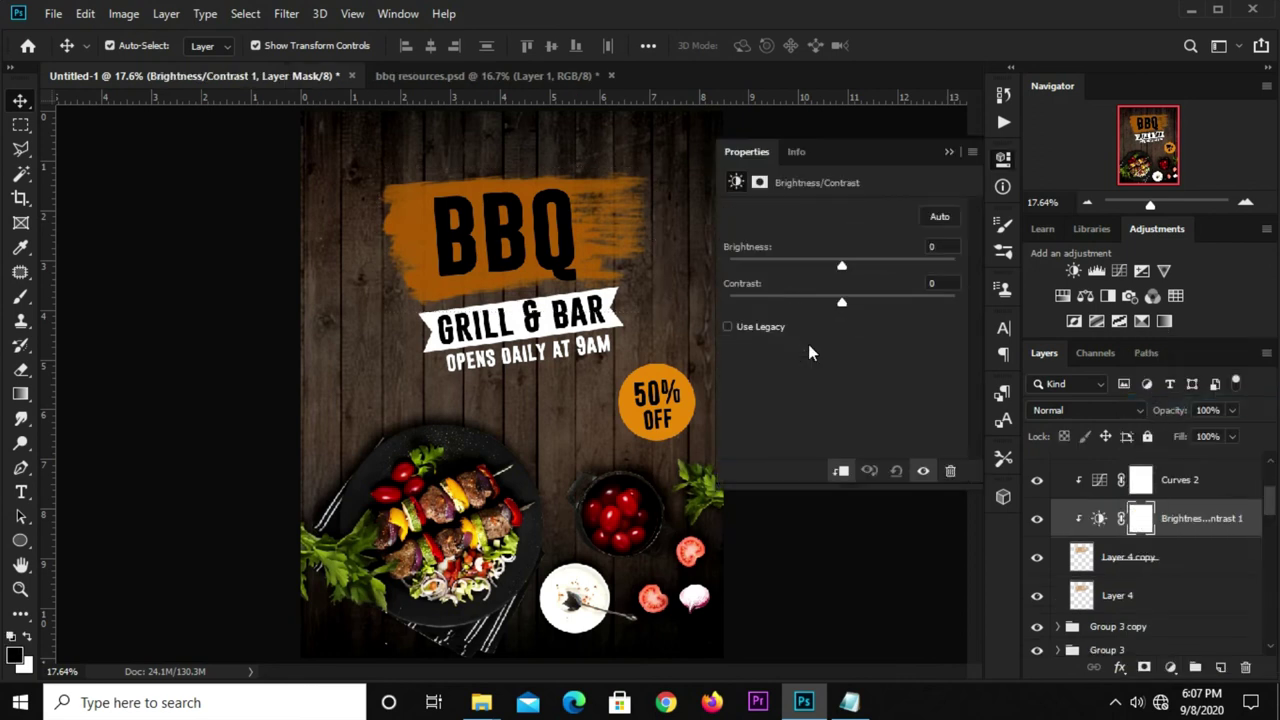
drag(845, 266, 871, 266)
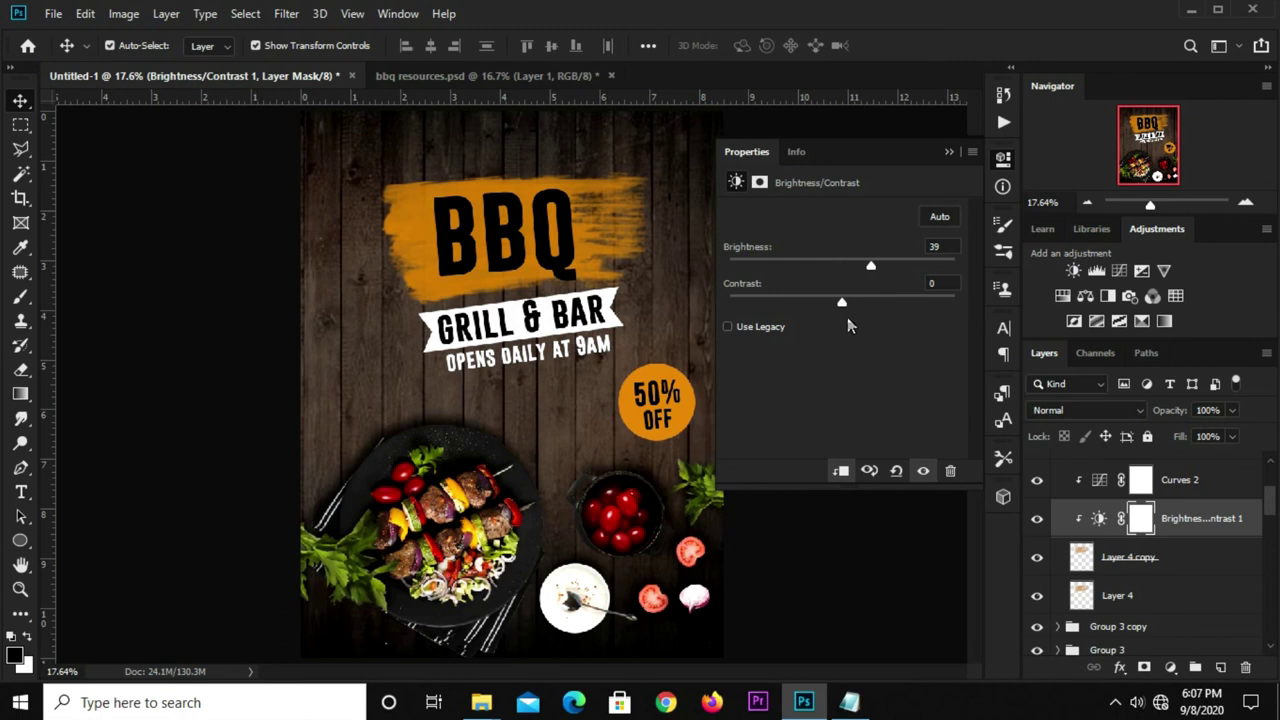
click(950, 153)
click(810, 252)
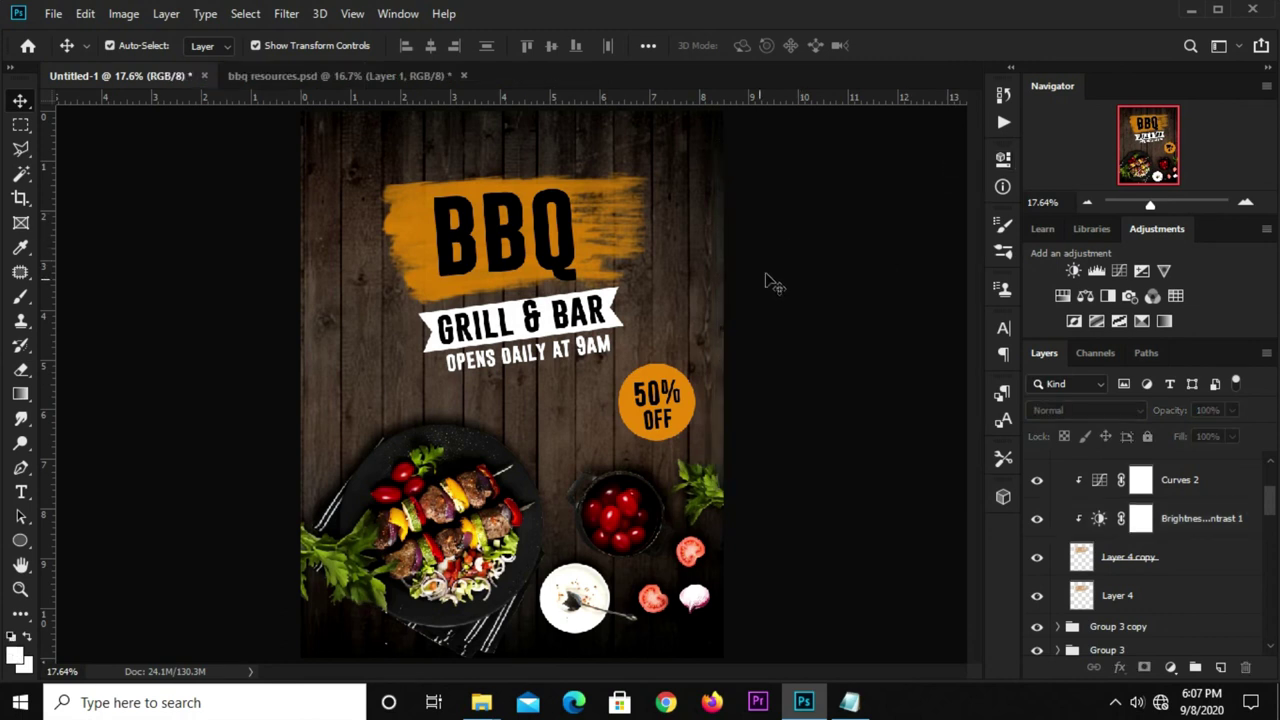
- Copy the 'logo here' line from the BBQ poster notes
click(20, 491)
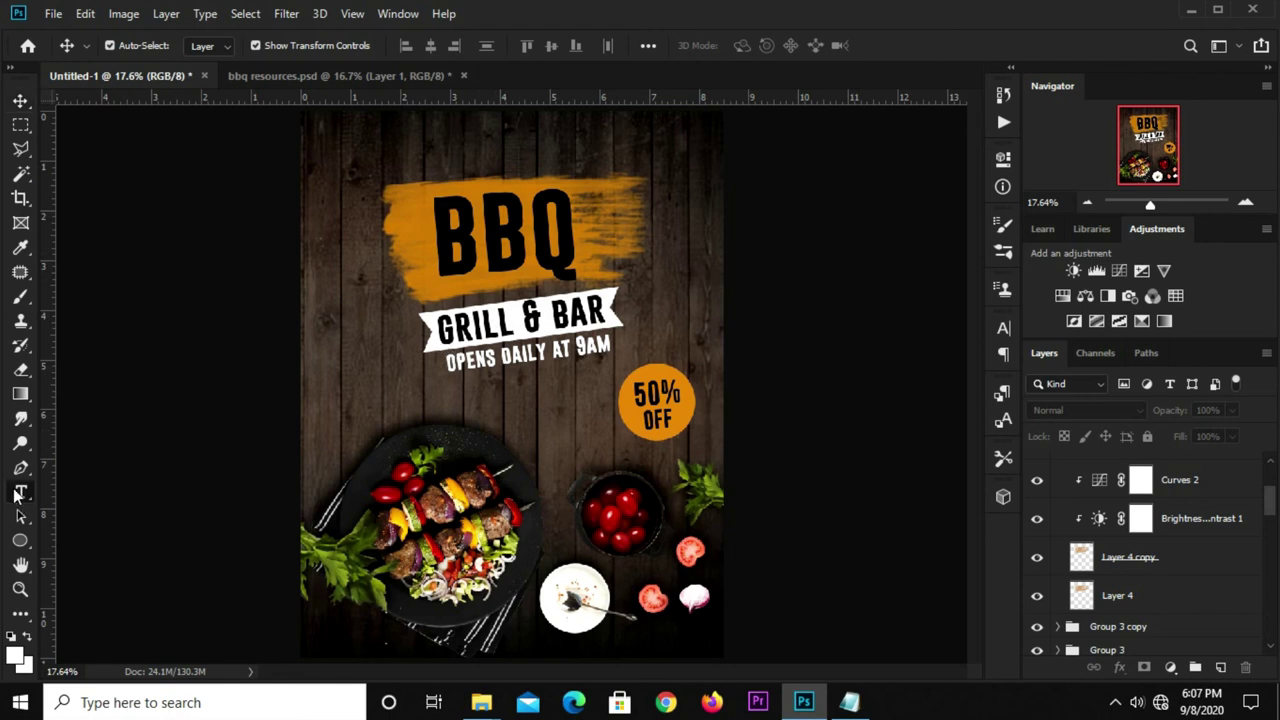
click(849, 700)
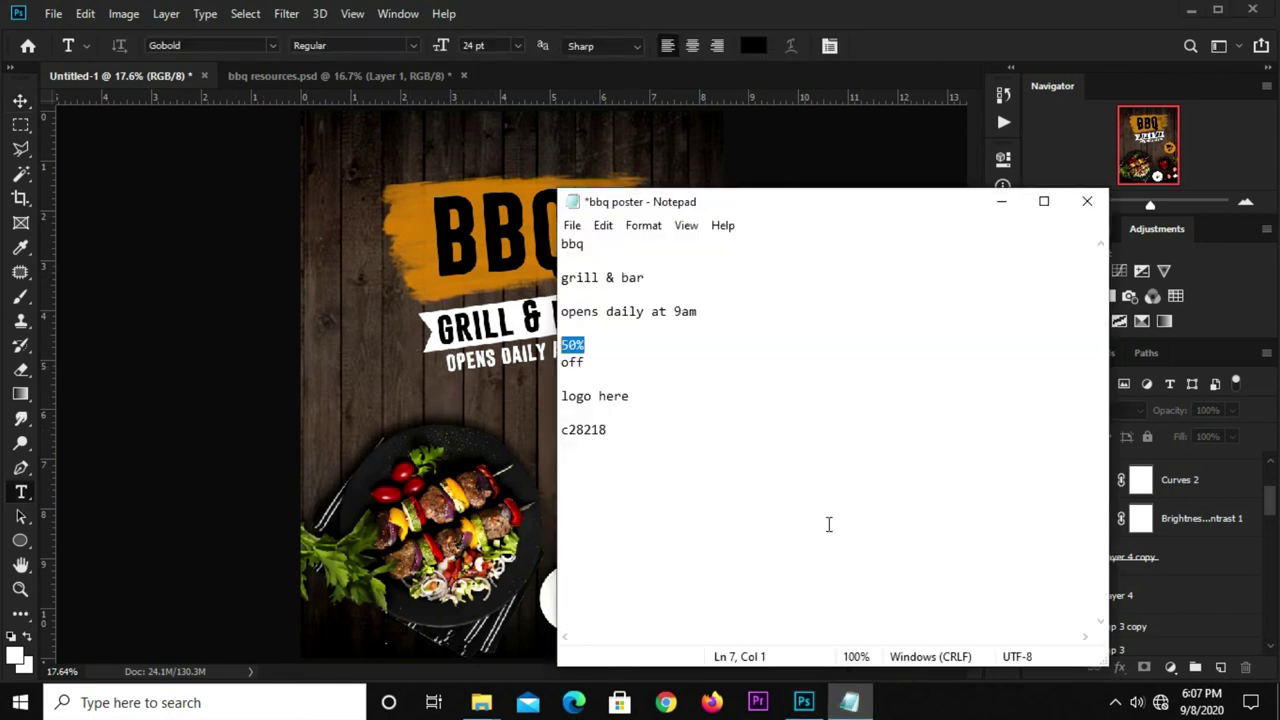
drag(631, 398, 561, 398)
right_click(569, 398)
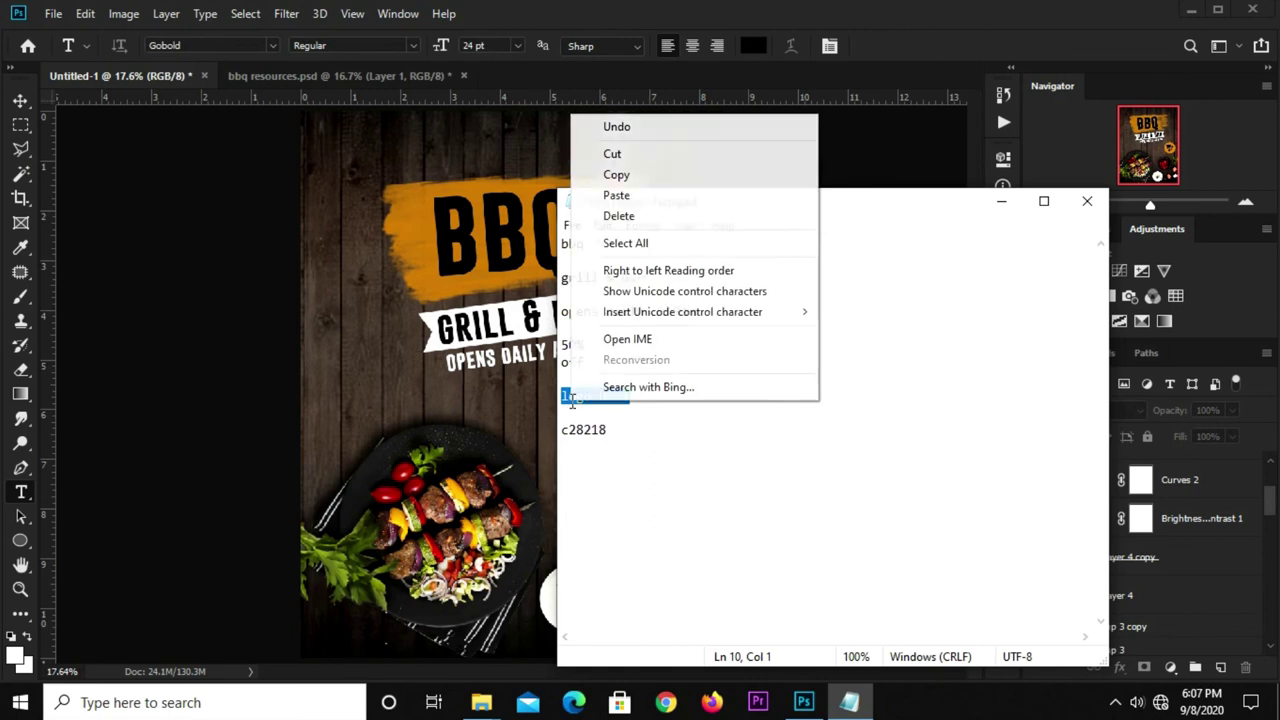
click(613, 180)
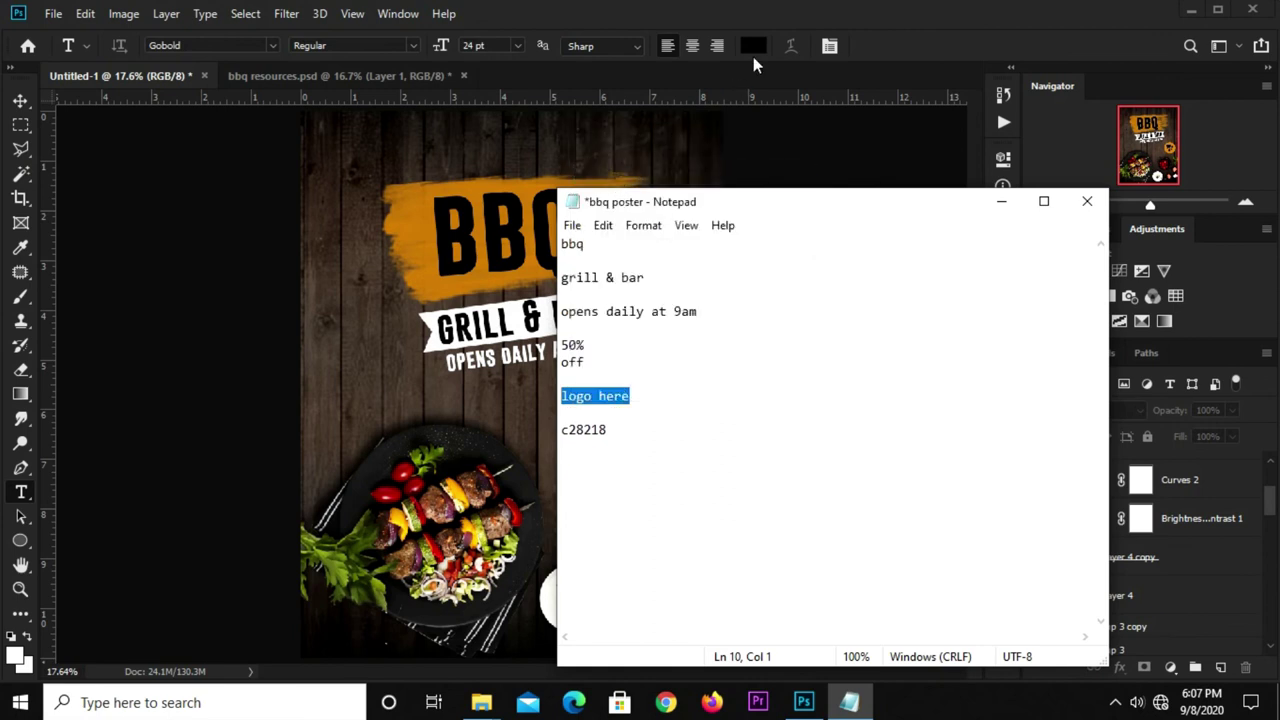
click(748, 50)
- Set the text colour to white (ffffff)
click(751, 47)
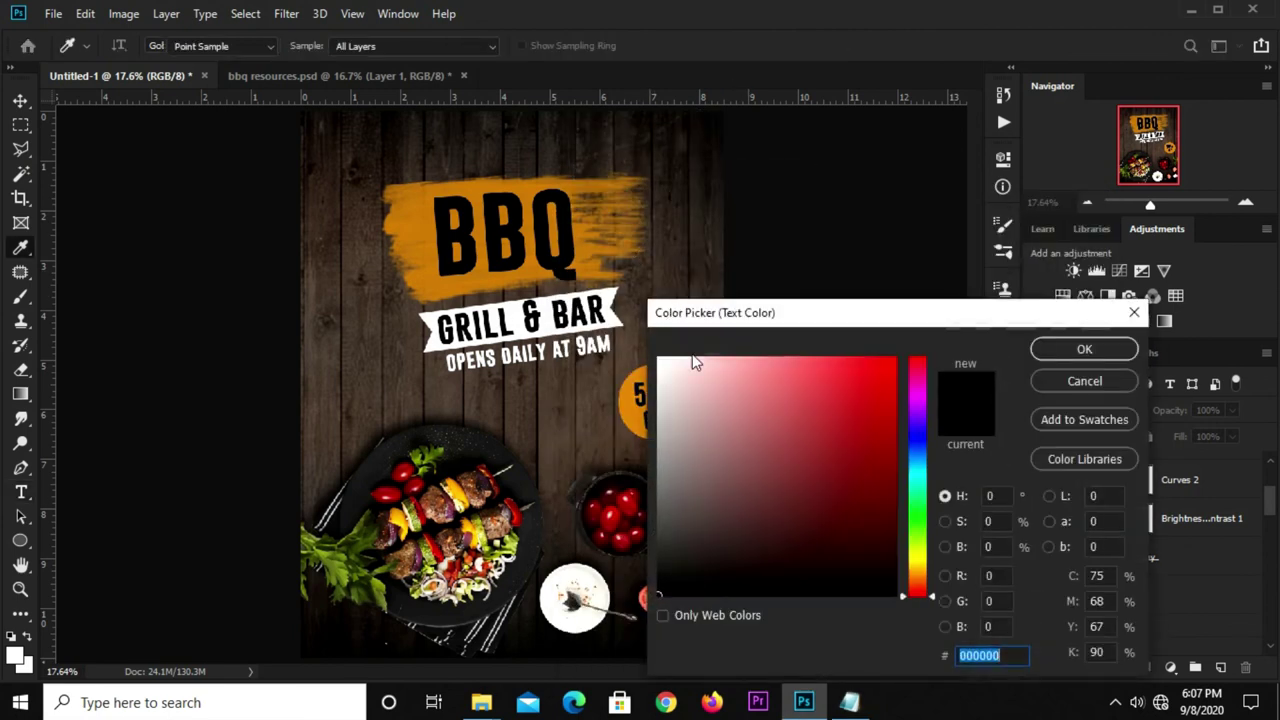
text(ffffff)
click(1082, 350)
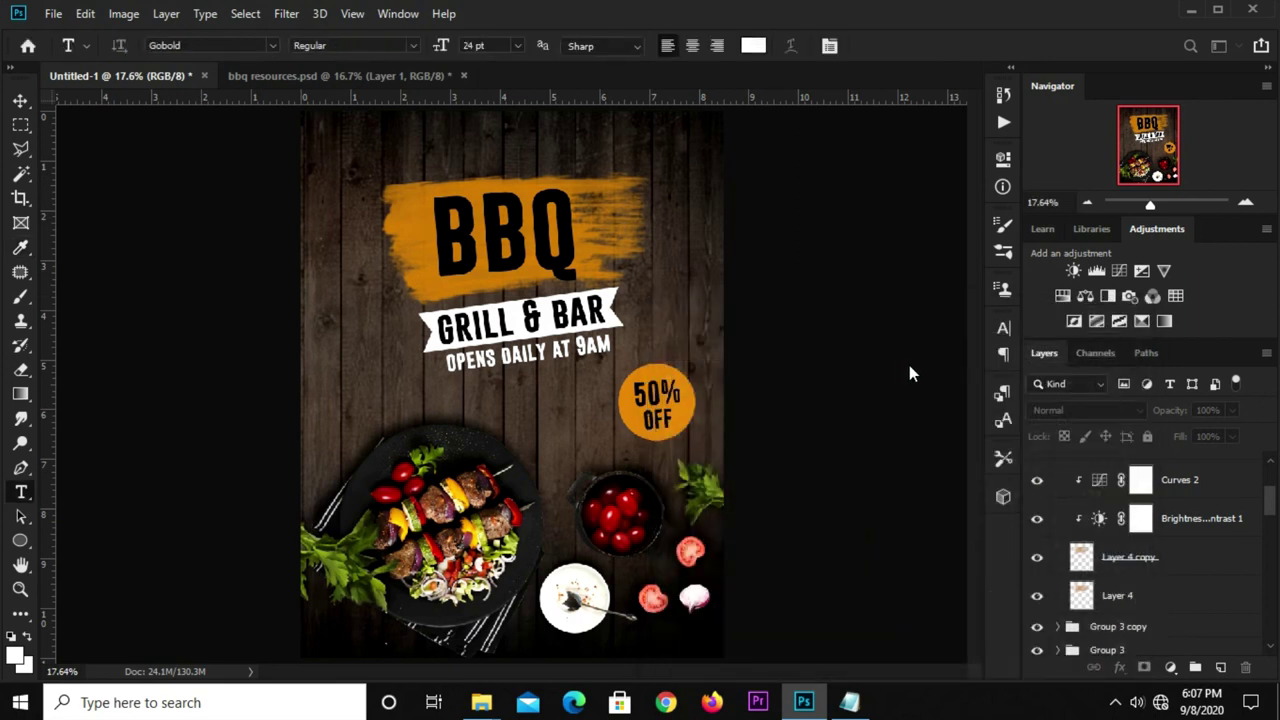
click(1001, 332)
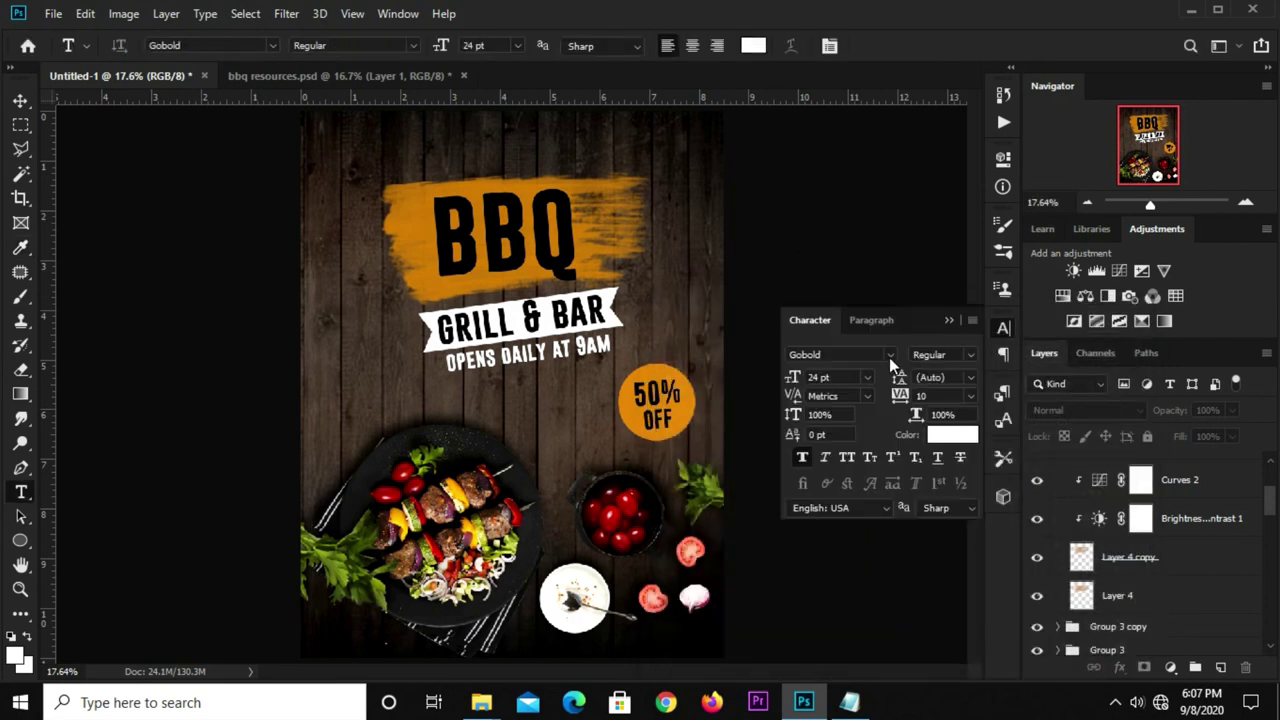
- Switch the type font to Raleway Regular at 12 pt
click(889, 357)
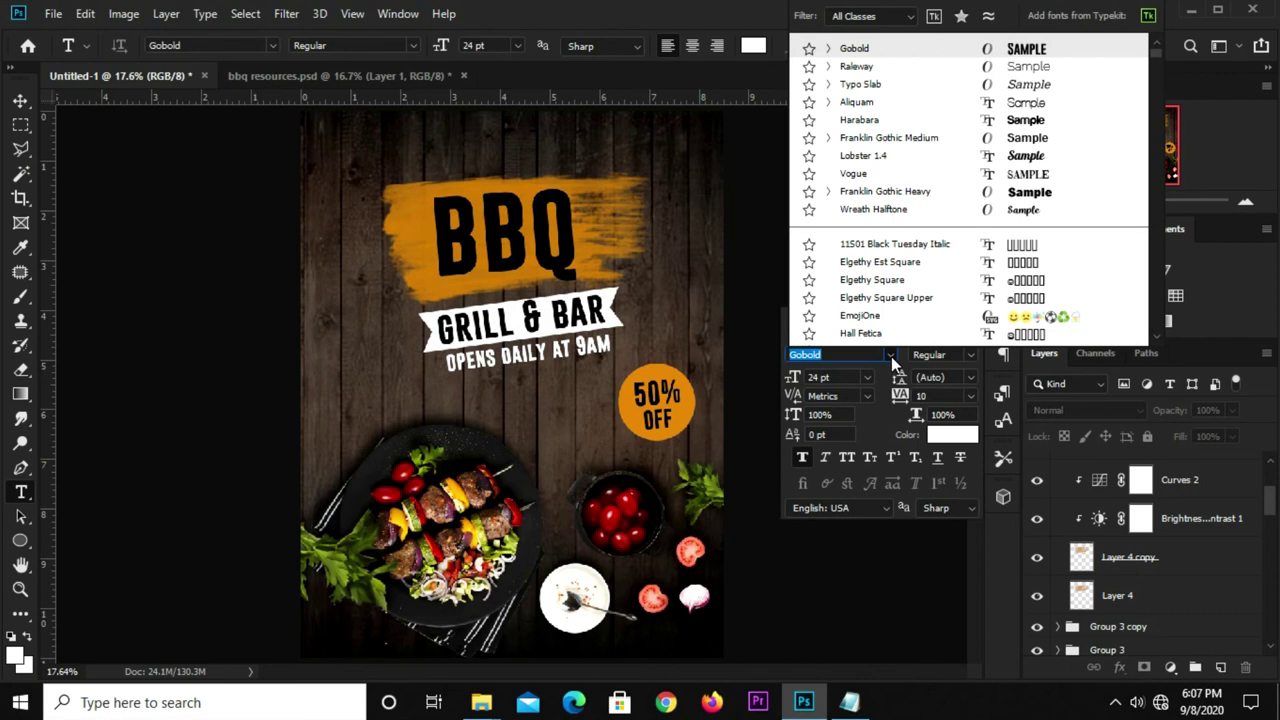
key(Down)
key(Down)
key(Down)
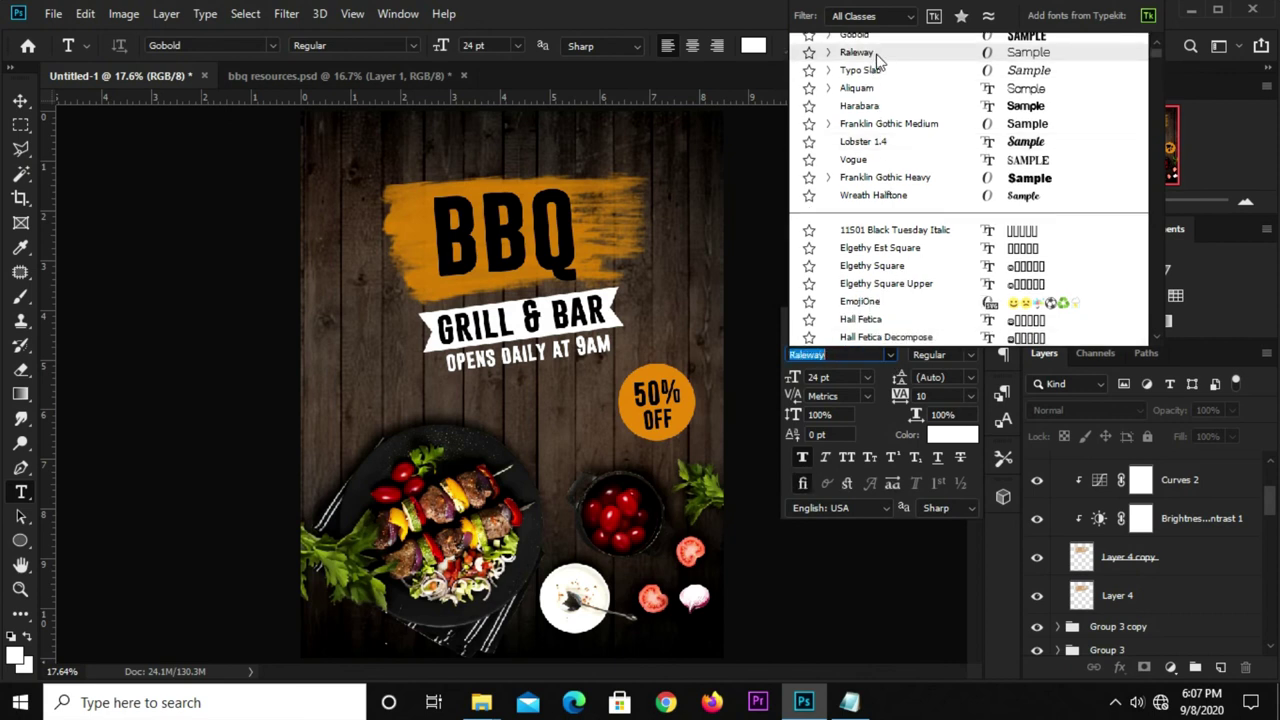
click(875, 55)
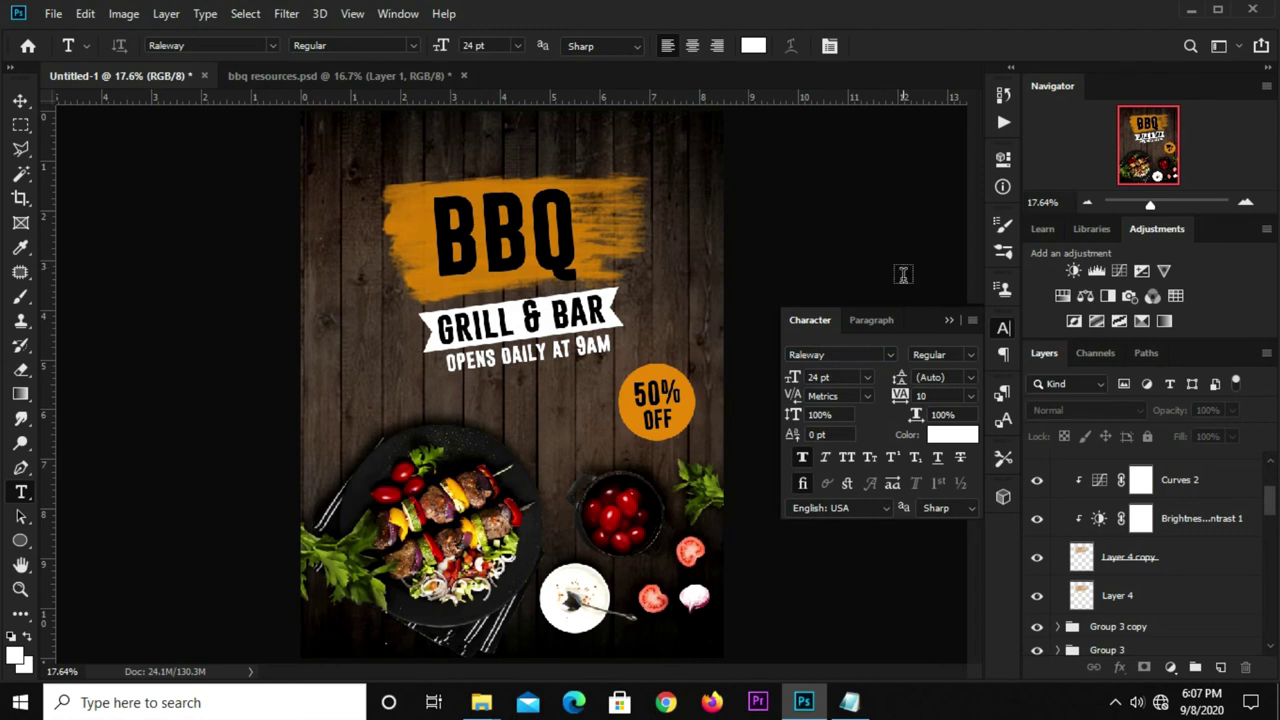
click(949, 320)
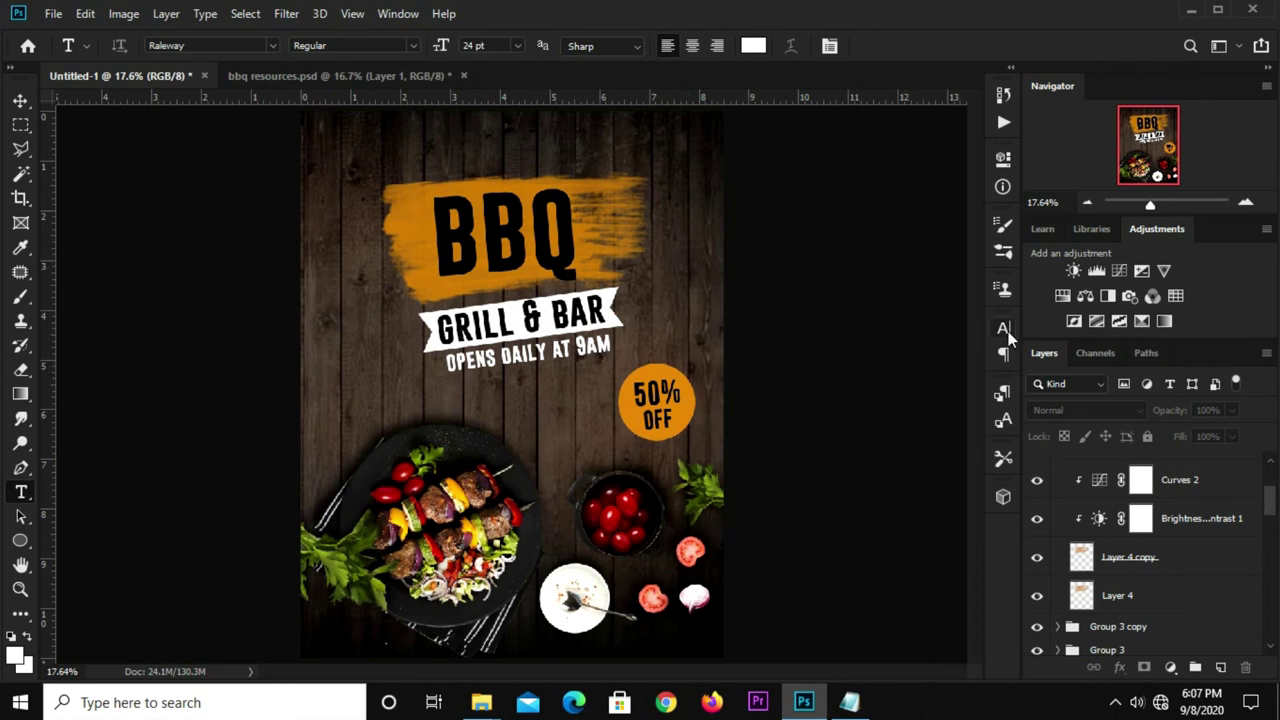
click(1005, 330)
click(867, 377)
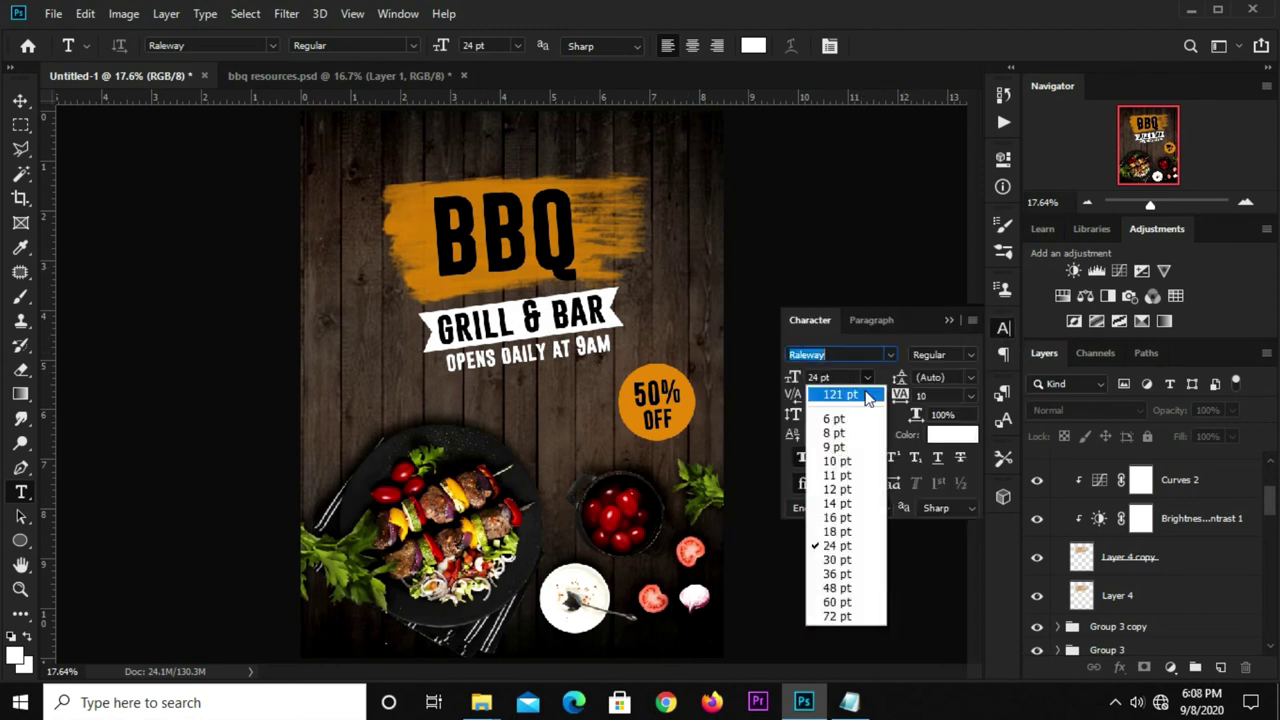
click(848, 489)
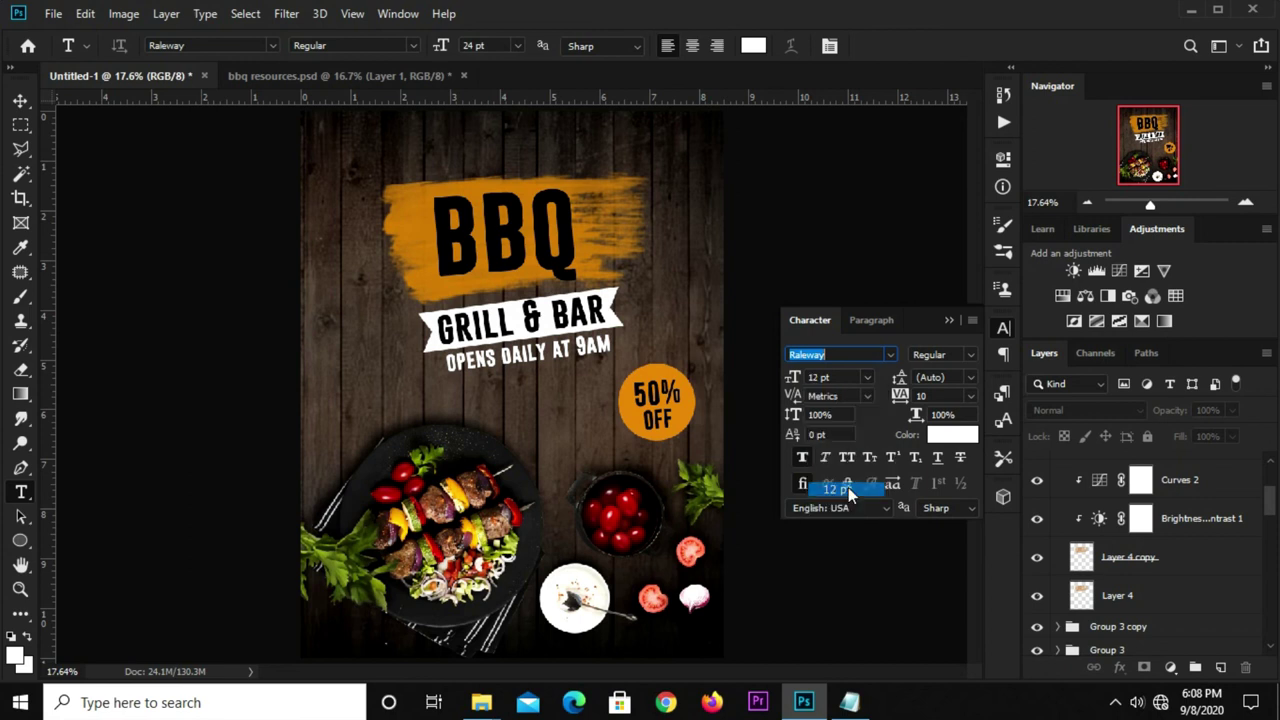
click(950, 322)
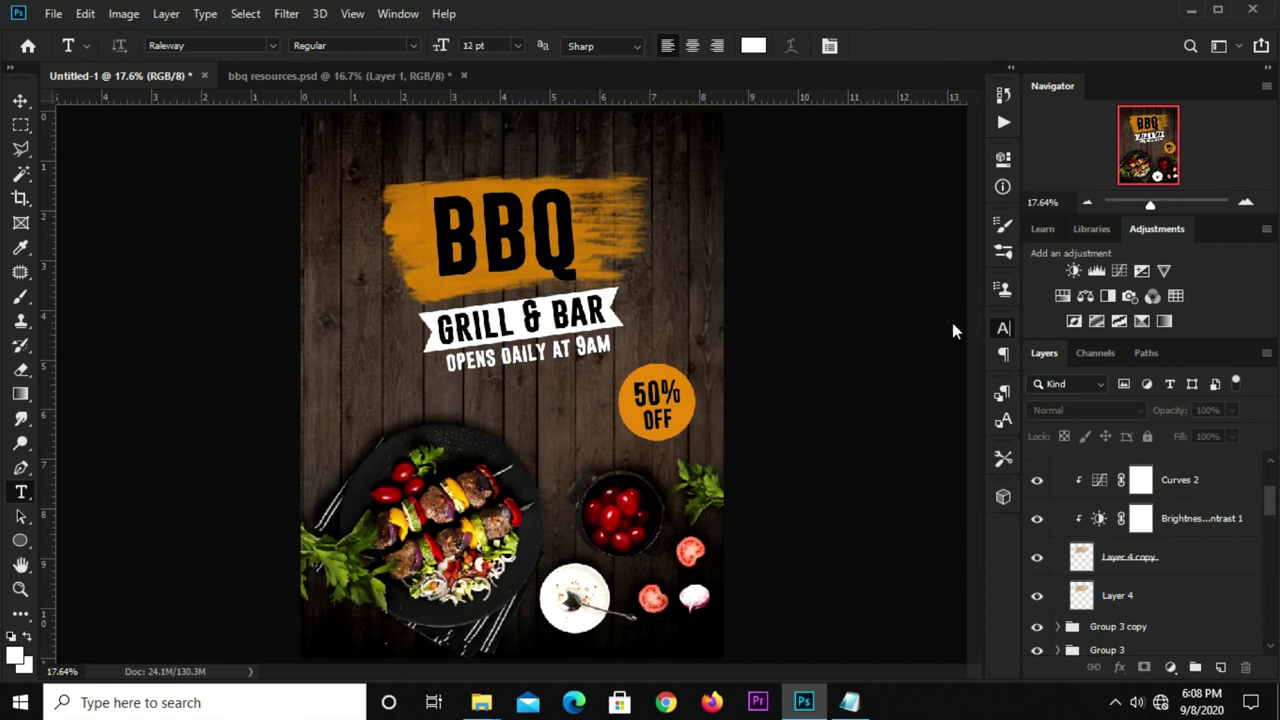
- Type 'logo here' near the poster's top-left and set it to 18 pt
click(341, 152)
text(bbq)
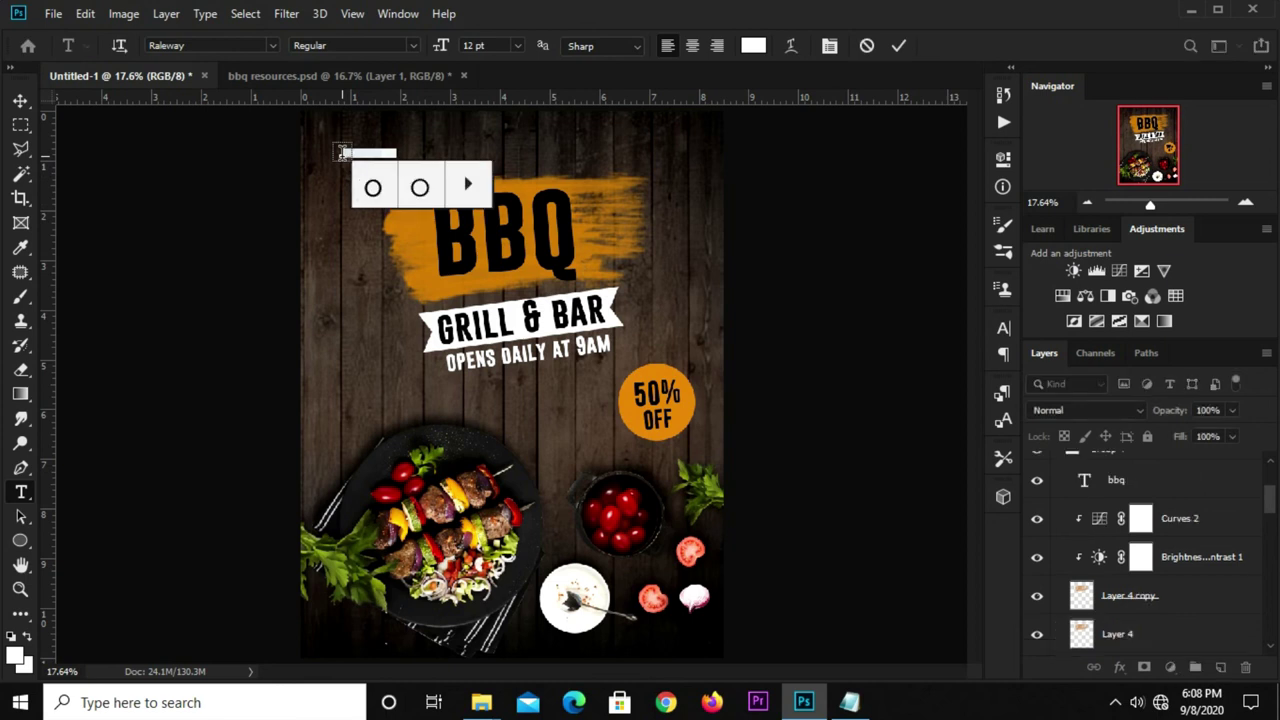
text(logo here)
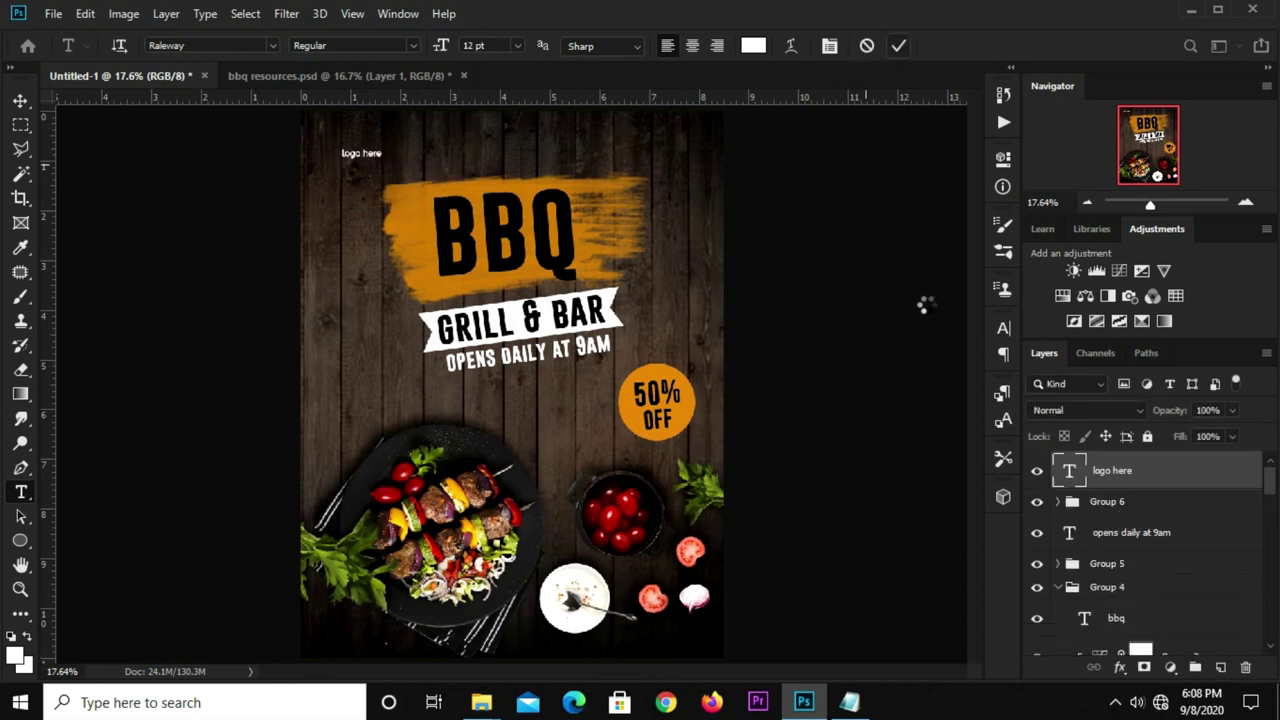
key(ctrl+Return)
click(1002, 329)
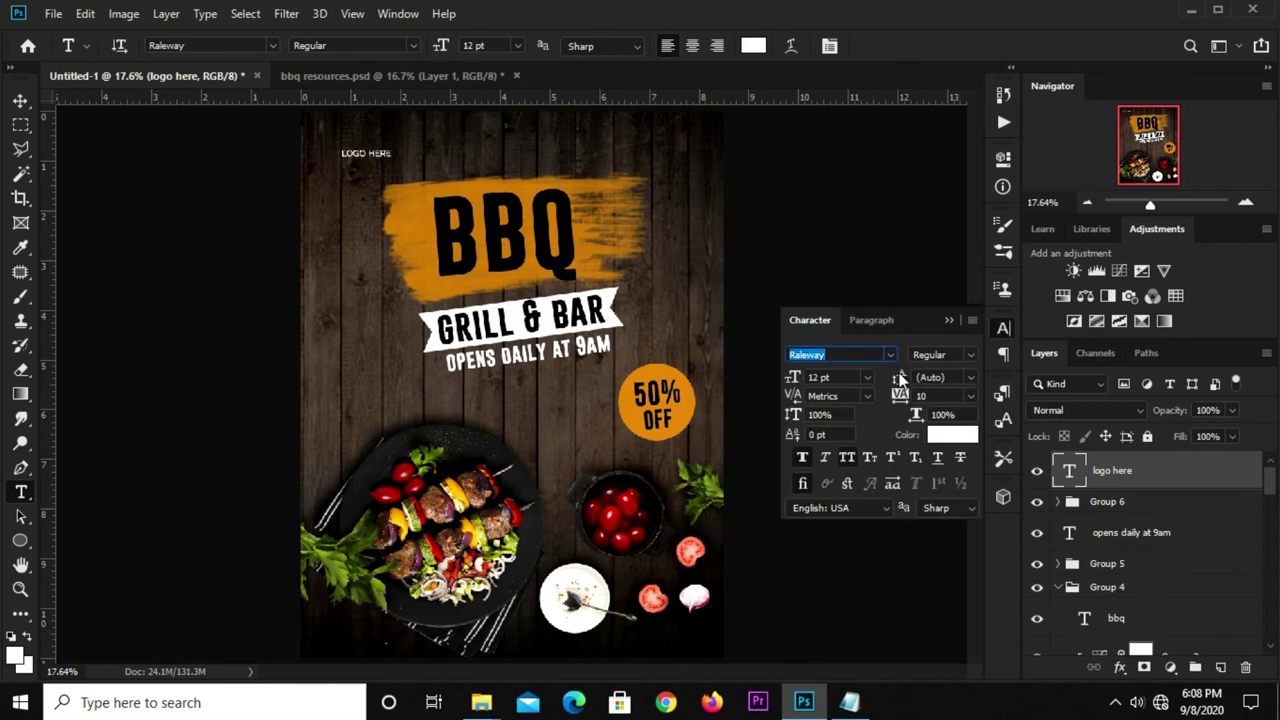
click(867, 378)
click(838, 531)
click(950, 321)
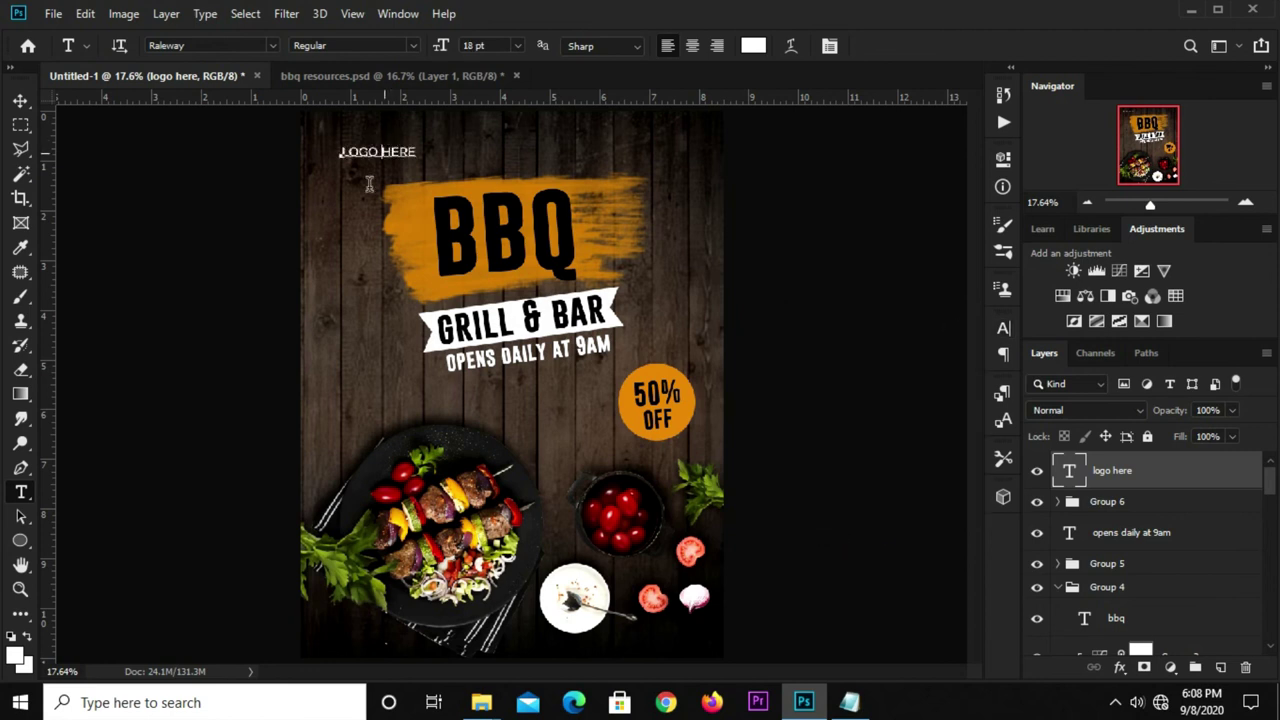
- Break LOGO HERE onto two lines, then enlarge it to about 136% in the top-left corner
click(376, 153)
key(Return)
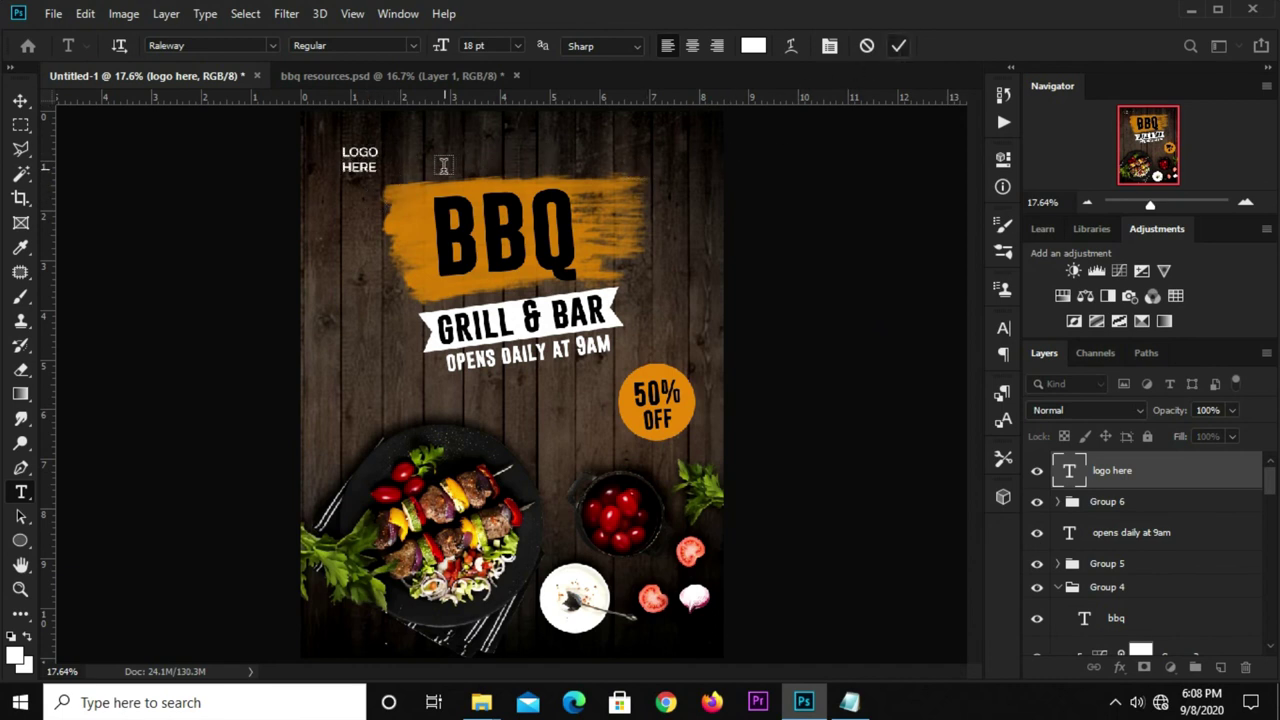
click(20, 100)
key(ctrl+t)
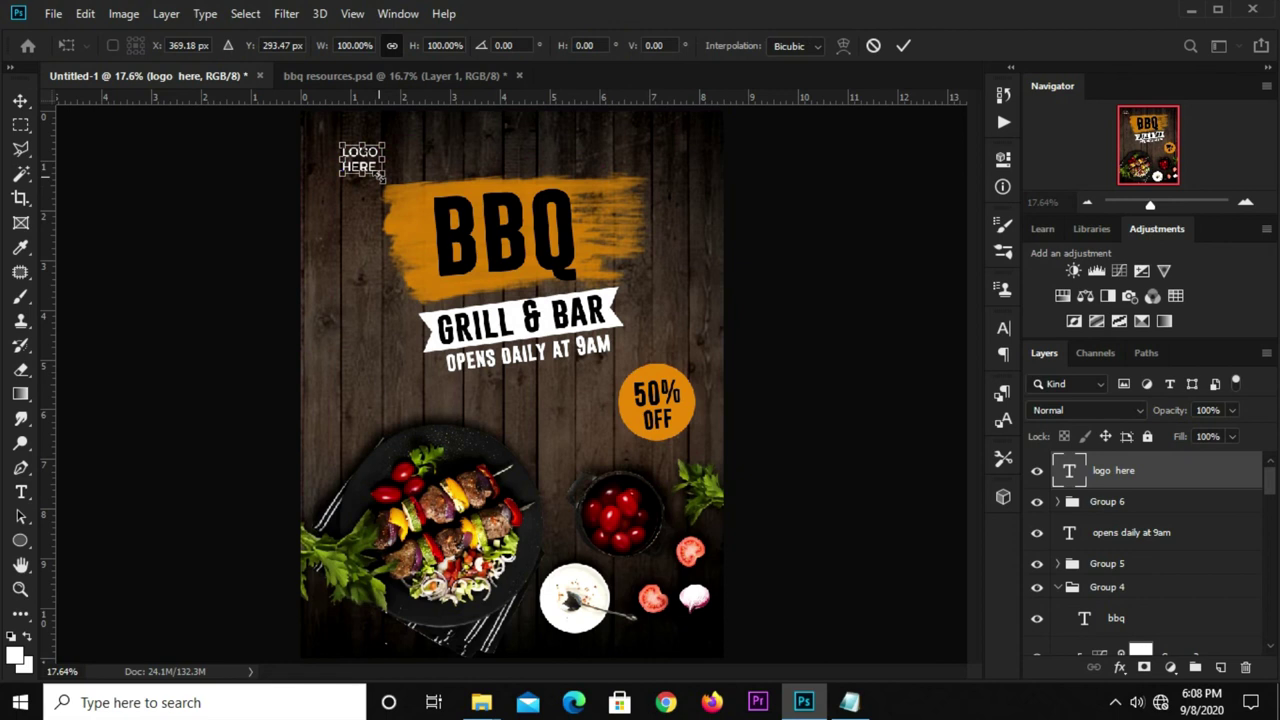
mouse_move(381, 176)
mouse_down()
mouse_move(400, 188)
mouse_move(354, 150)
mouse_up()
key(Return)
click(724, 245)
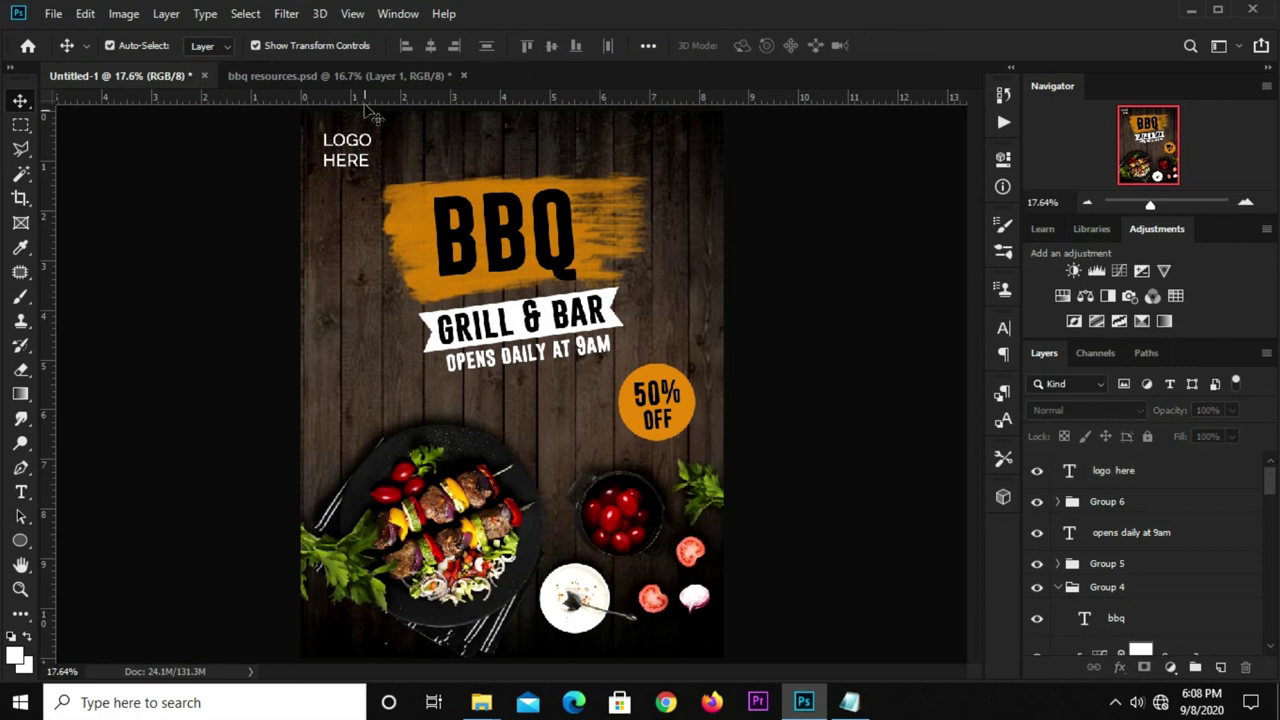
- Bring the social media icons from bbq resources.psd into the poster's top-right corner
click(340, 75)
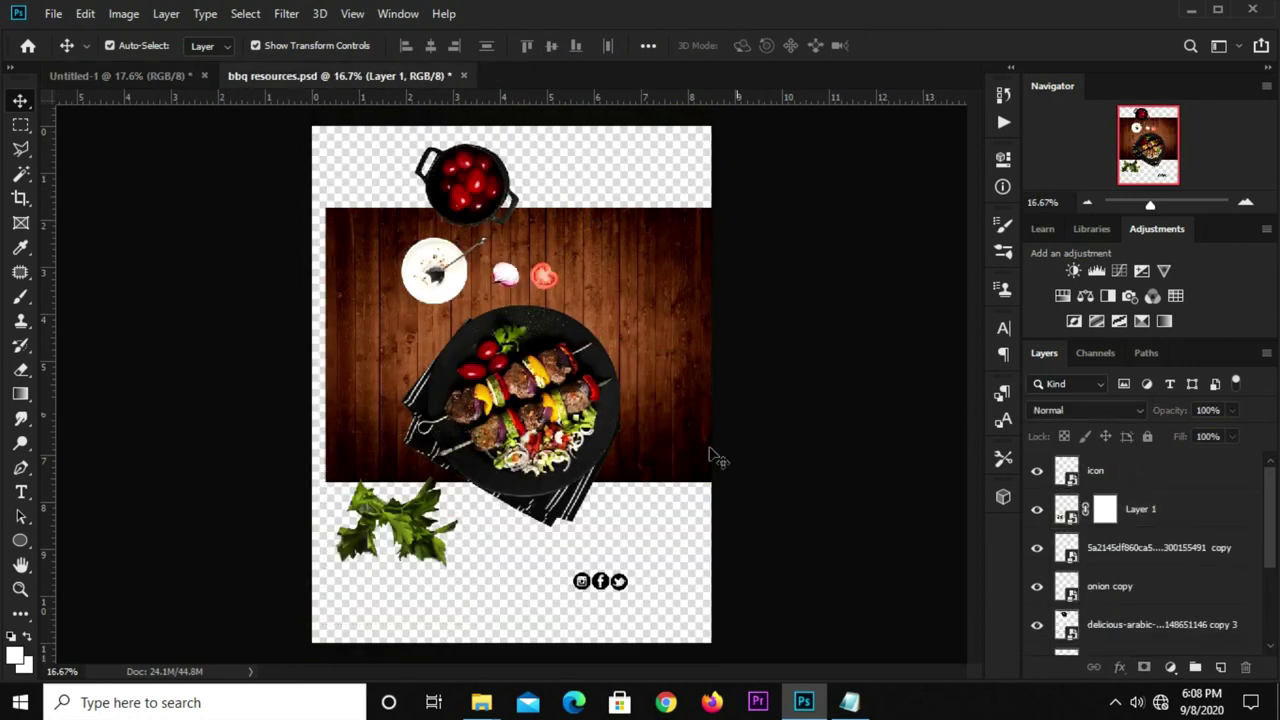
click(612, 586)
key(ctrl)
click(153, 74)
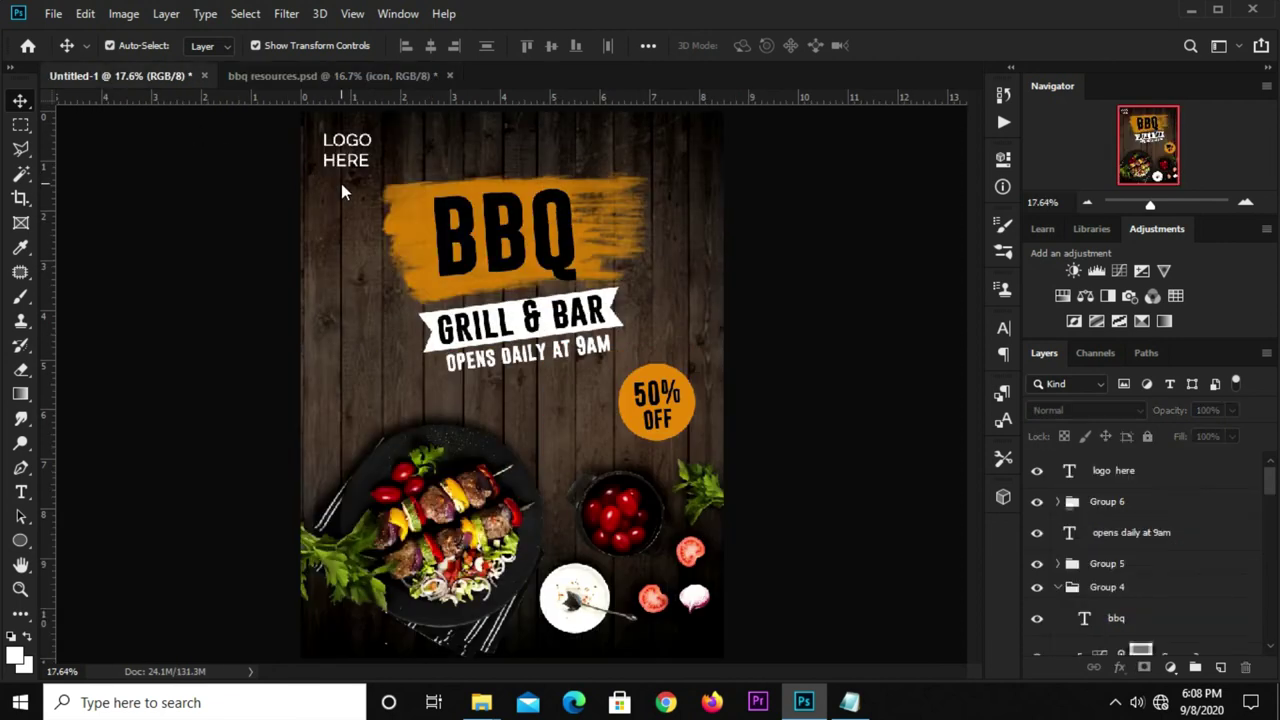
mouse_move(352, 192)
mouse_down()
mouse_move(507, 374)
mouse_move(665, 155)
mouse_move(688, 144)
mouse_up()
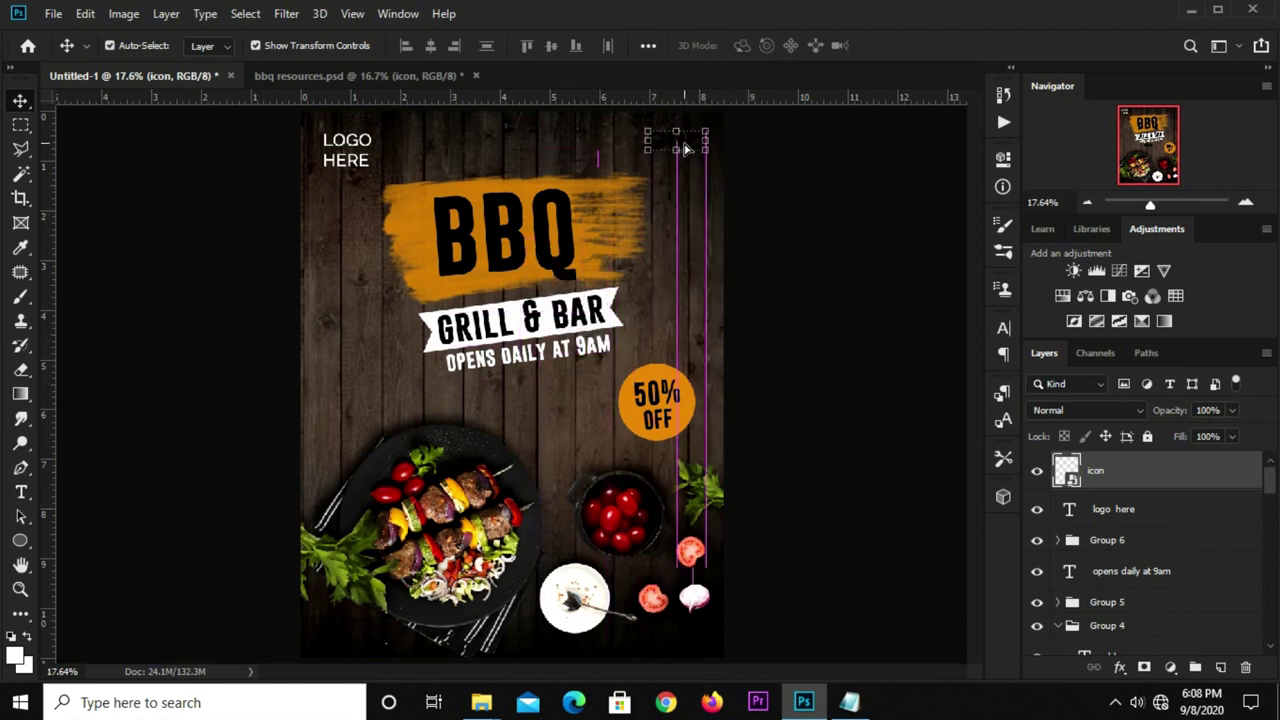
- Add a white Color Overlay effect to the social icons
click(1121, 668)
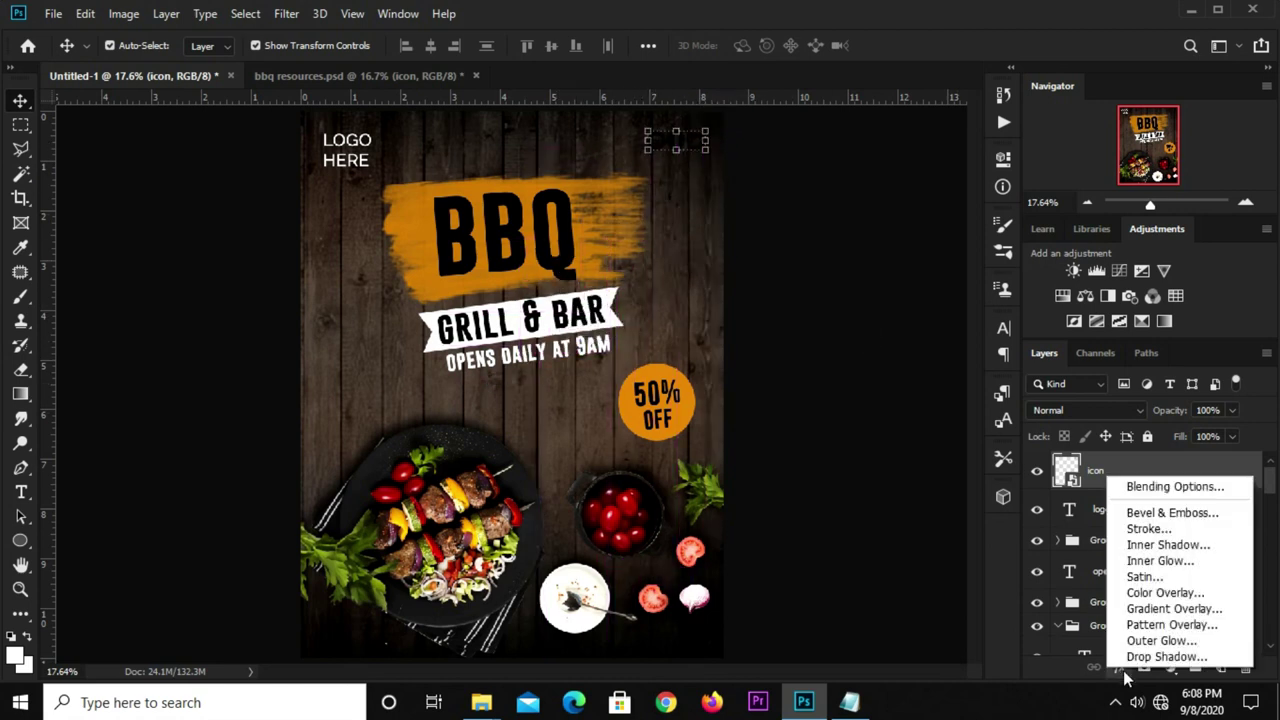
click(1145, 593)
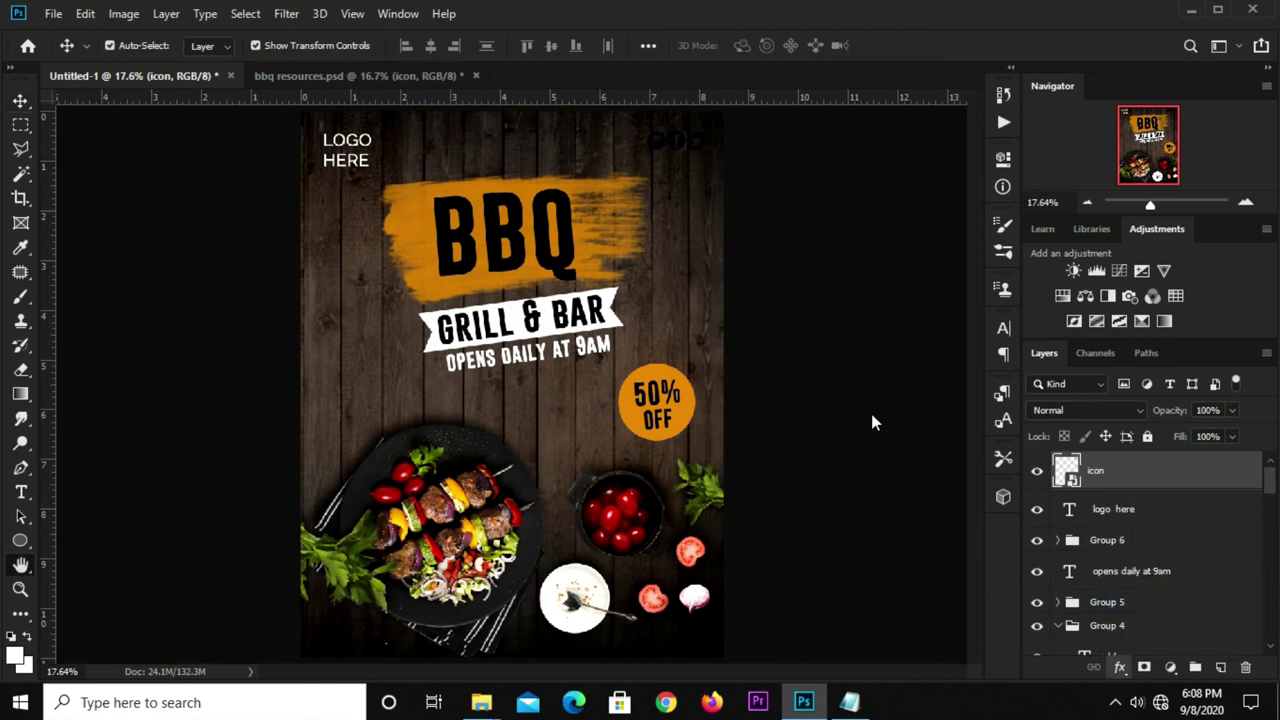
click(880, 240)
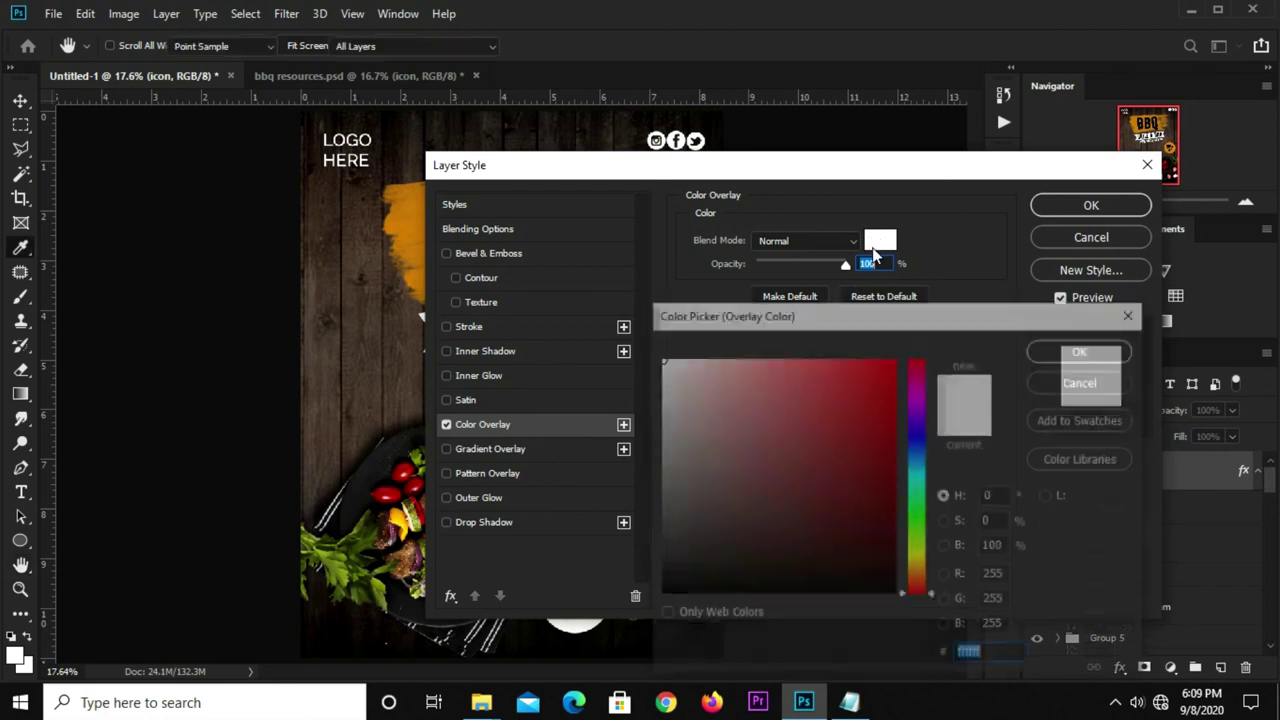
key(Return)
- Apply the overlay and nudge the social icons slightly left and down
click(1051, 209)
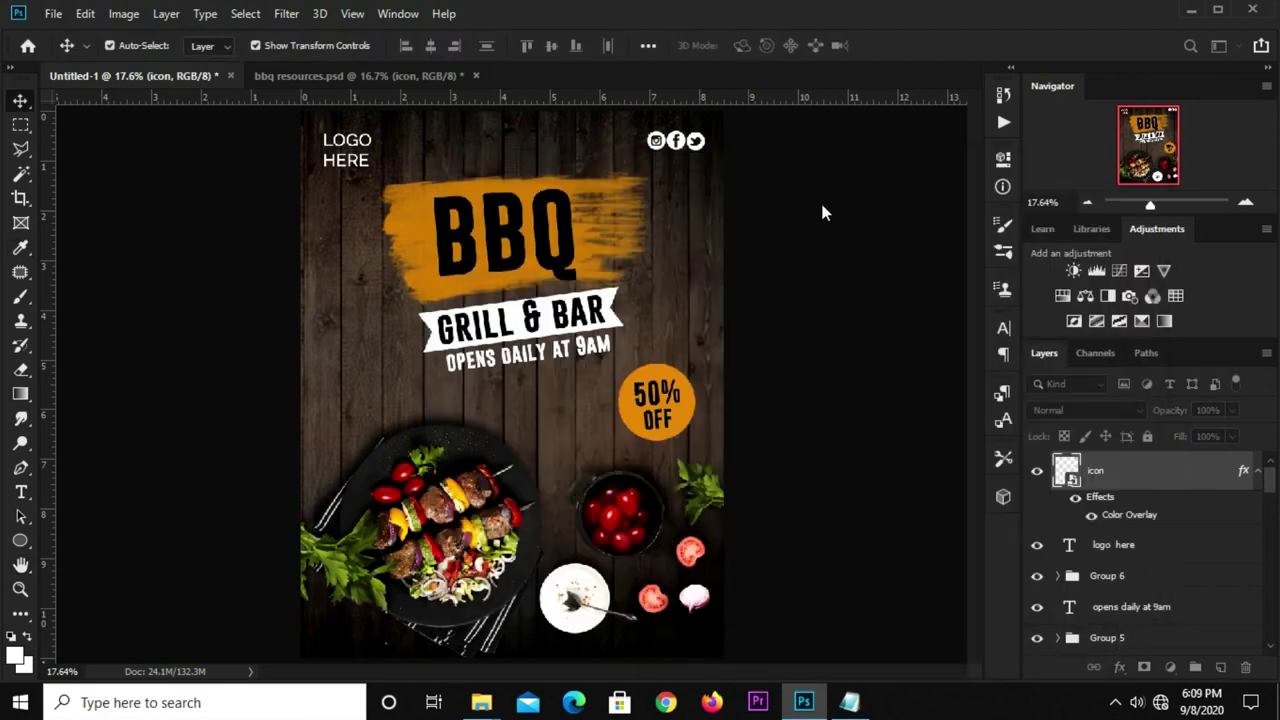
key(shift+Down)
key(shift+Down)
key(shift+Down)
key(shift+Left)
key(shift+Left)
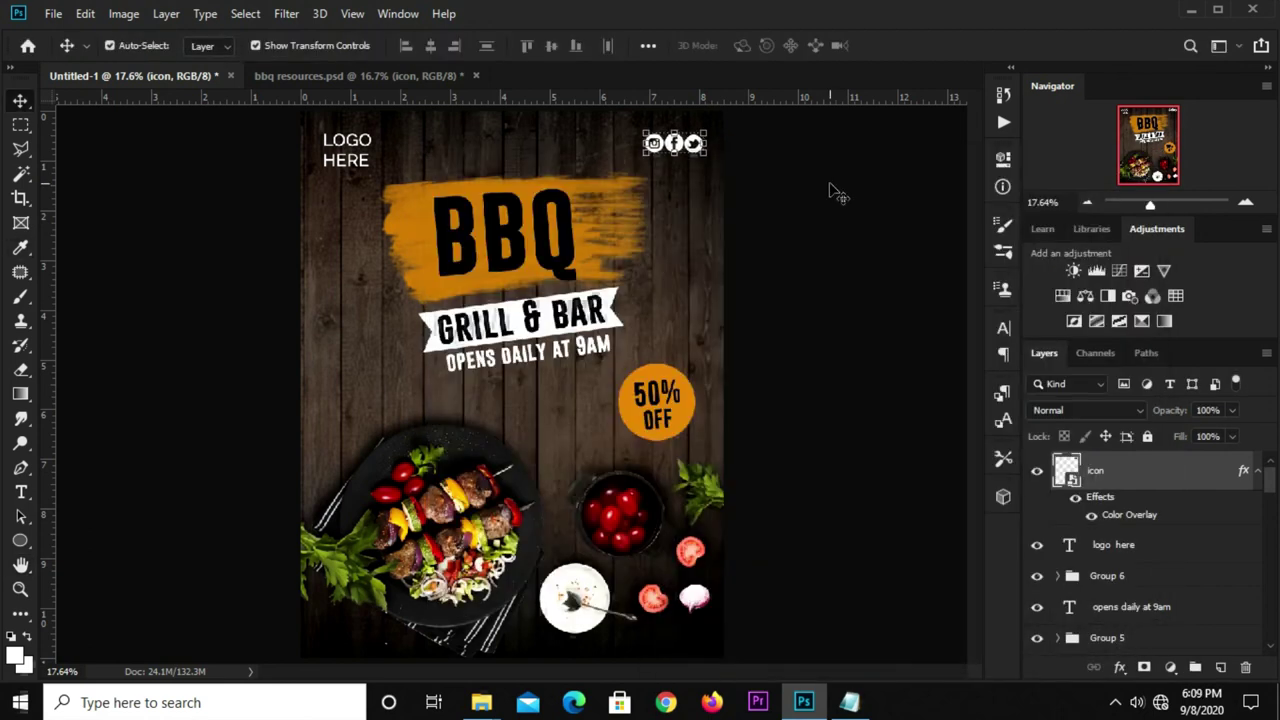
click(815, 222)
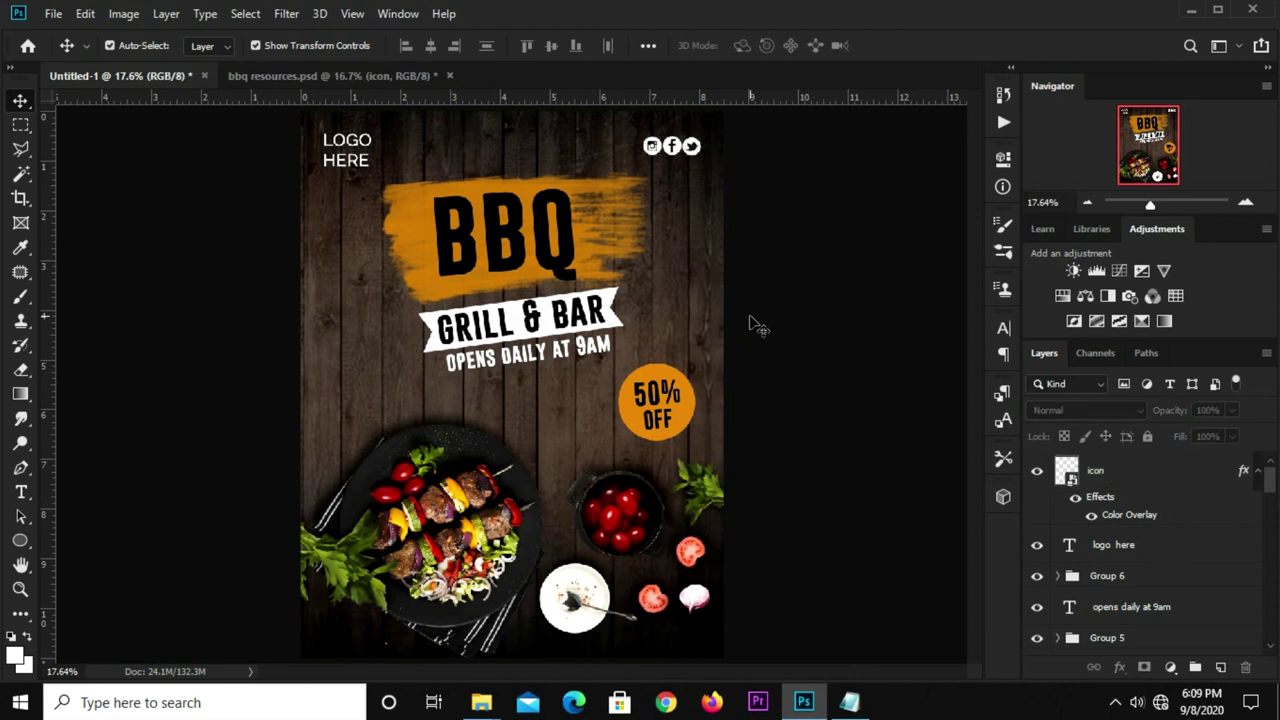
- Hide and reshow Group 4 holding the BBQ title, then collapse it in Layers
click(405, 216)
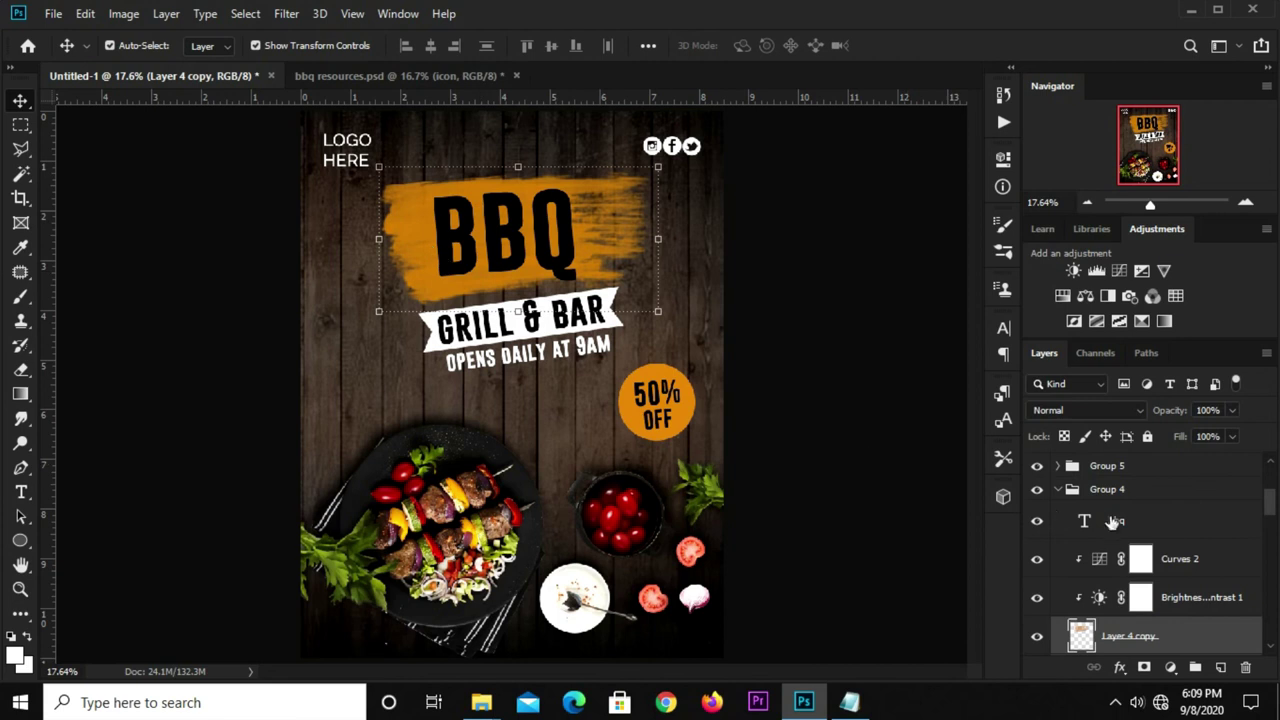
scroll(1200, 538, down, 2)
scroll(1195, 535, up, 2)
click(1110, 490)
click(1036, 490)
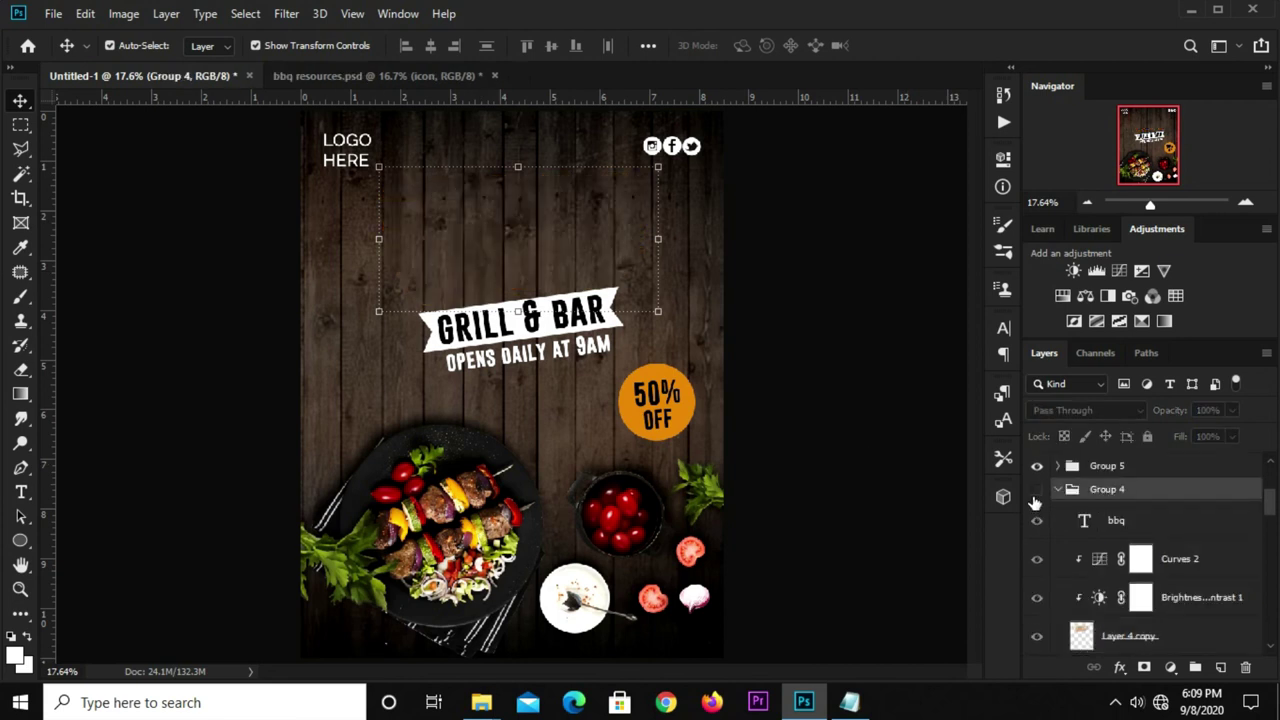
click(1036, 490)
scroll(1157, 538, down, 2)
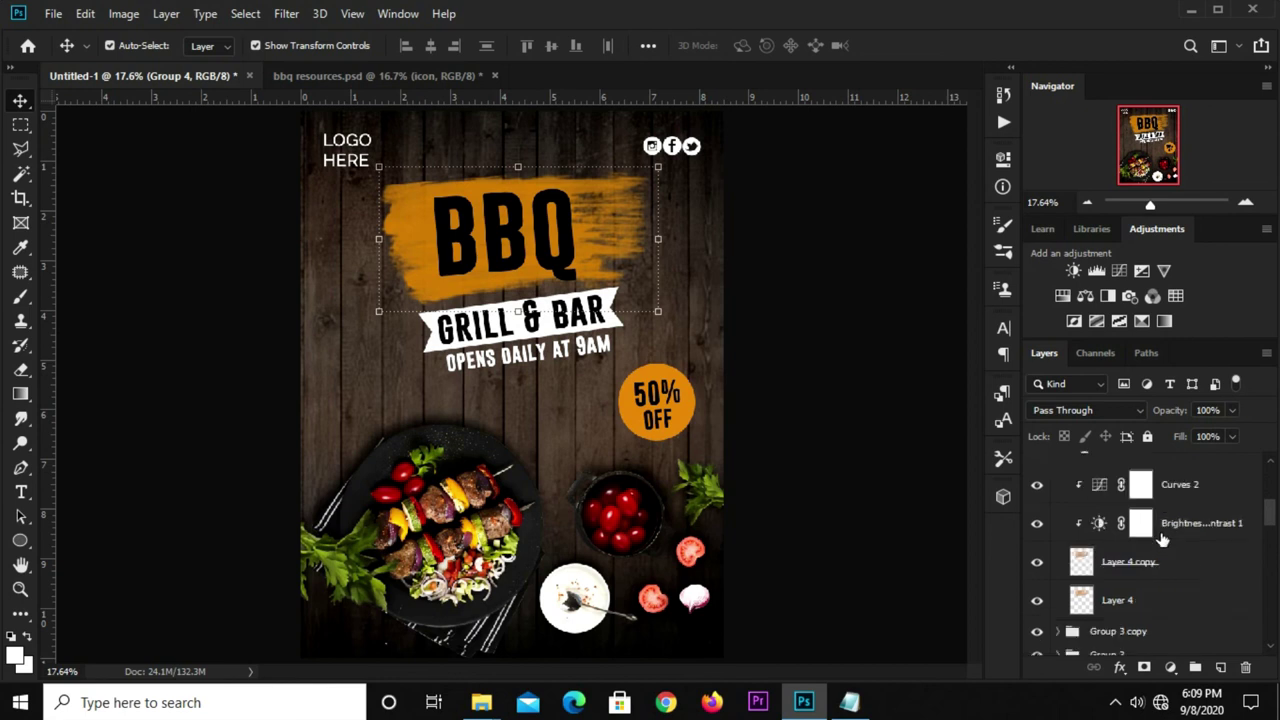
scroll(1170, 513, up, 2)
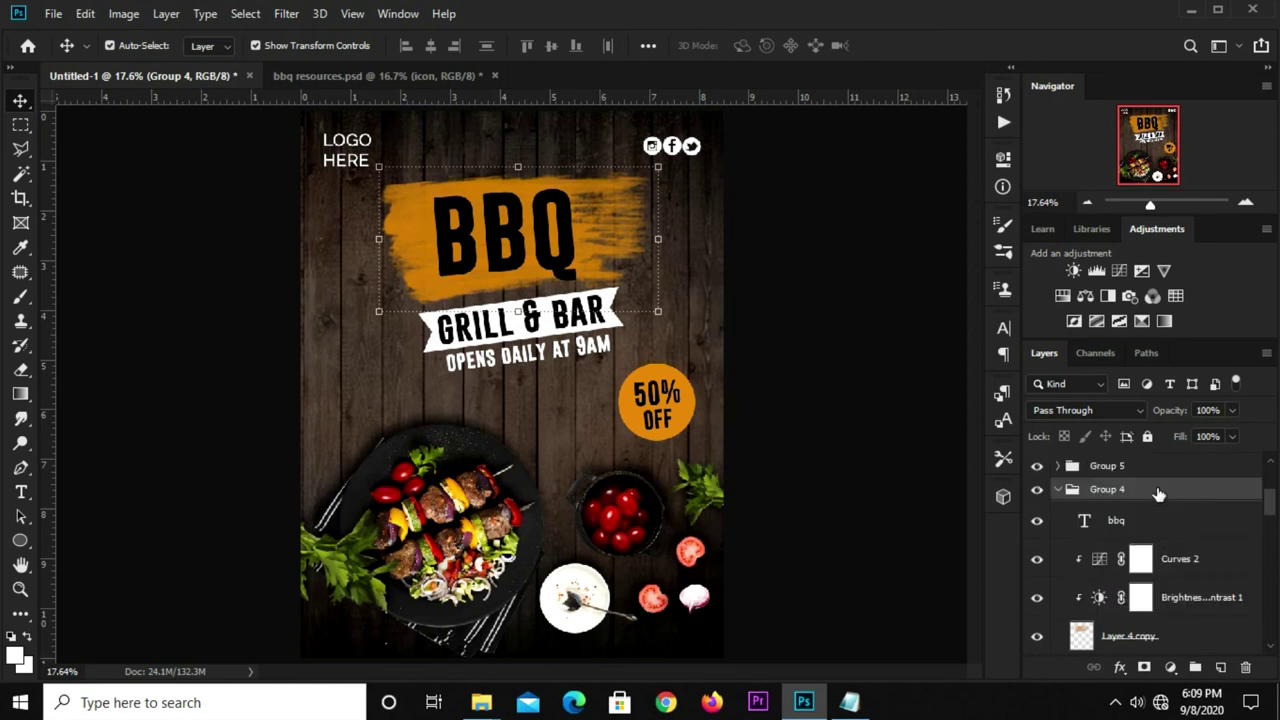
click(1057, 490)
click(1038, 490)
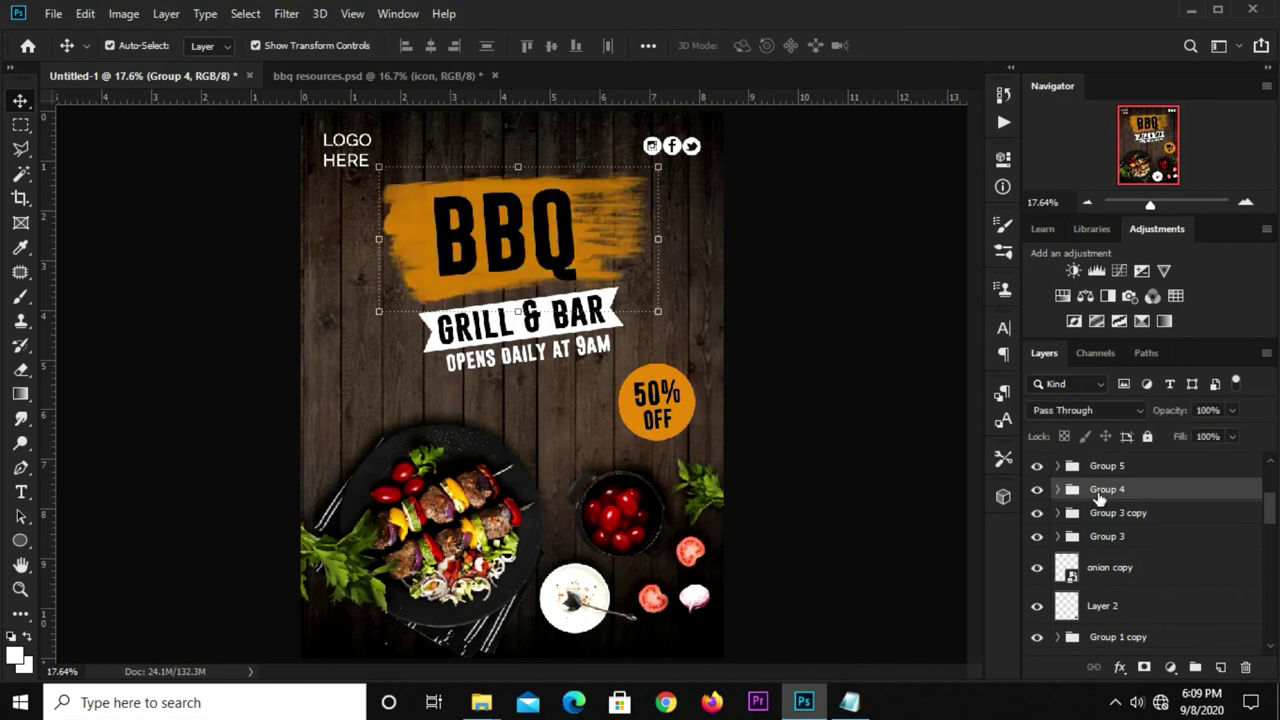
- Duplicate the BBQ title group and move the copy down and left
key(ctrl)
key(ctrl+j)
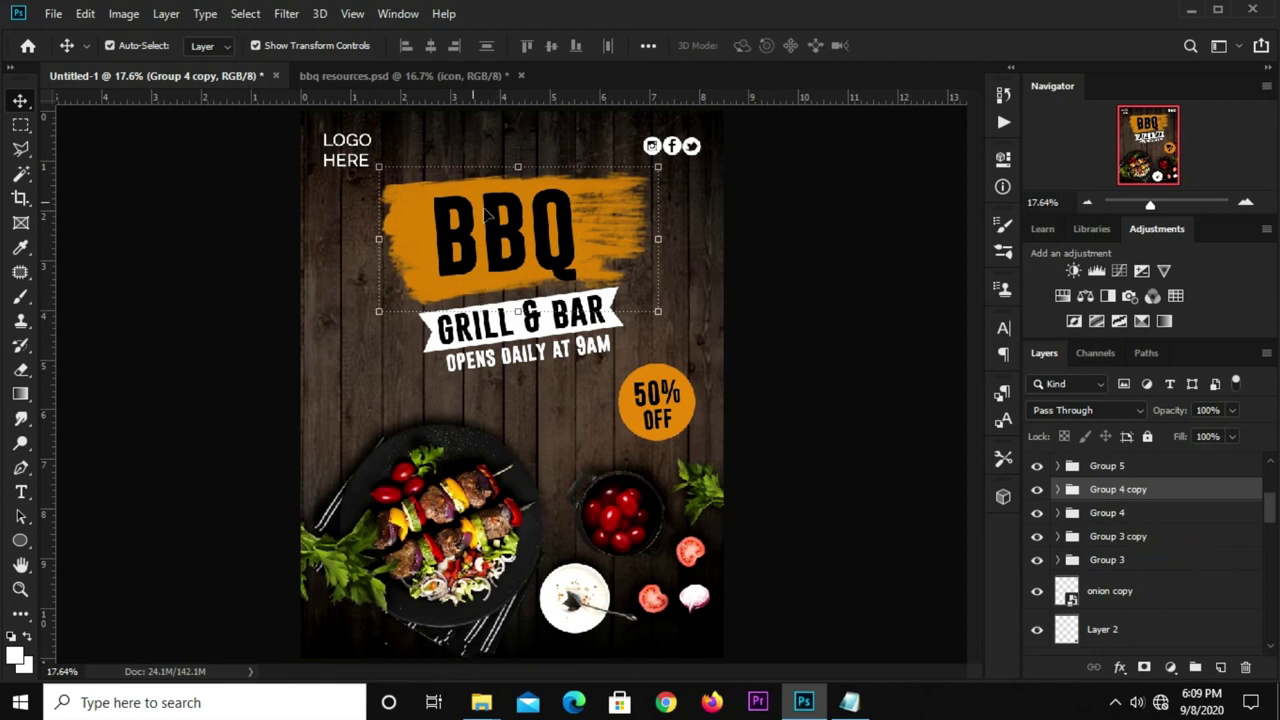
drag(453, 165, 400, 391)
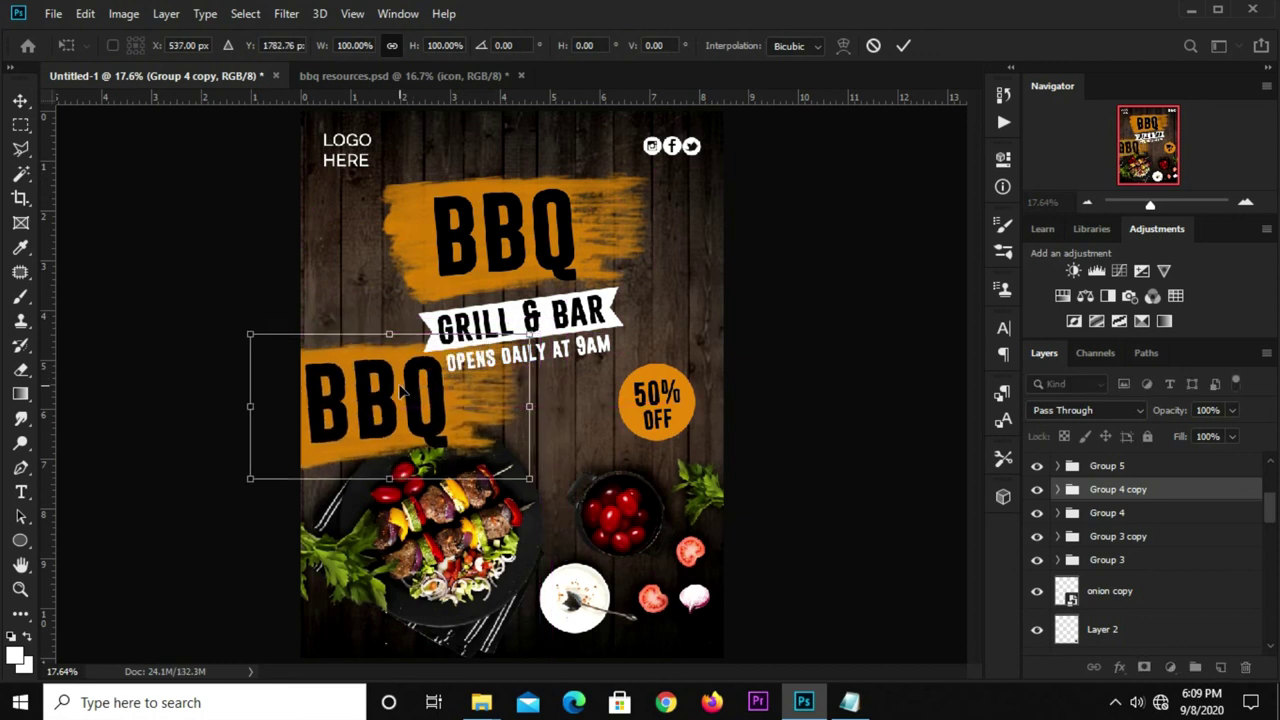
click(903, 45)
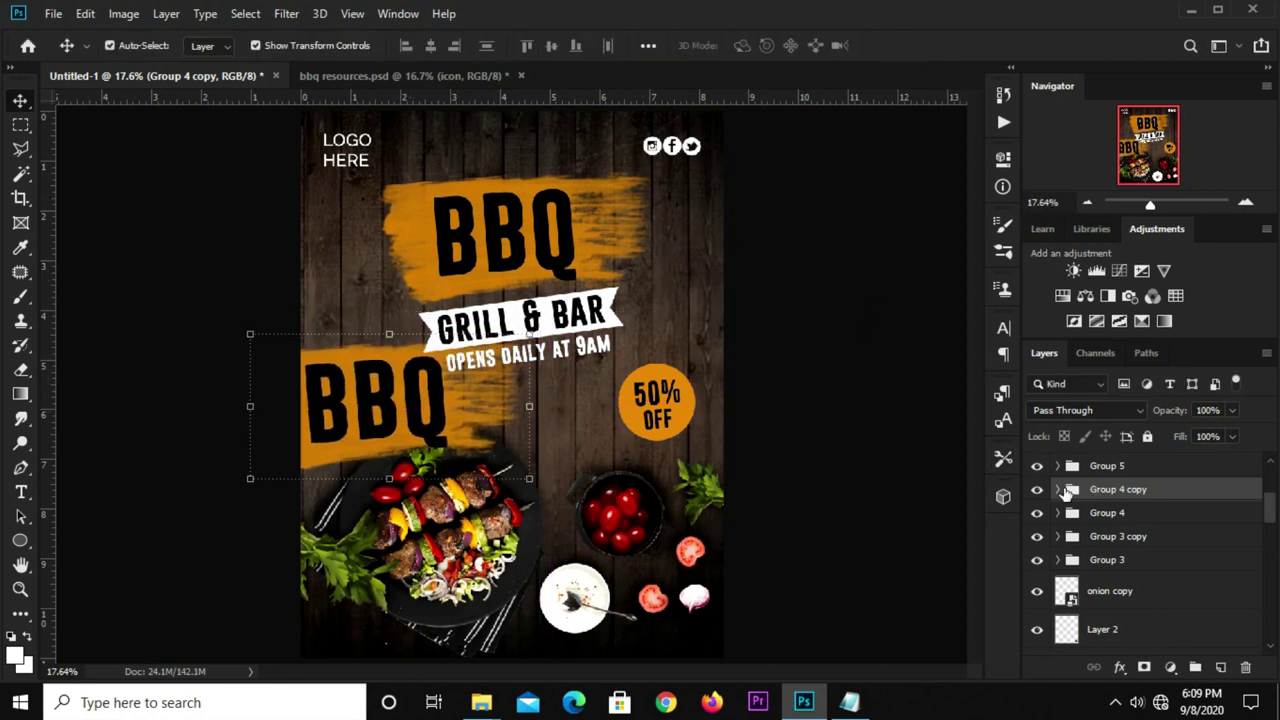
- Delete the bbq text layer from Group 4 copy, leaving only the orange stroke
click(1058, 490)
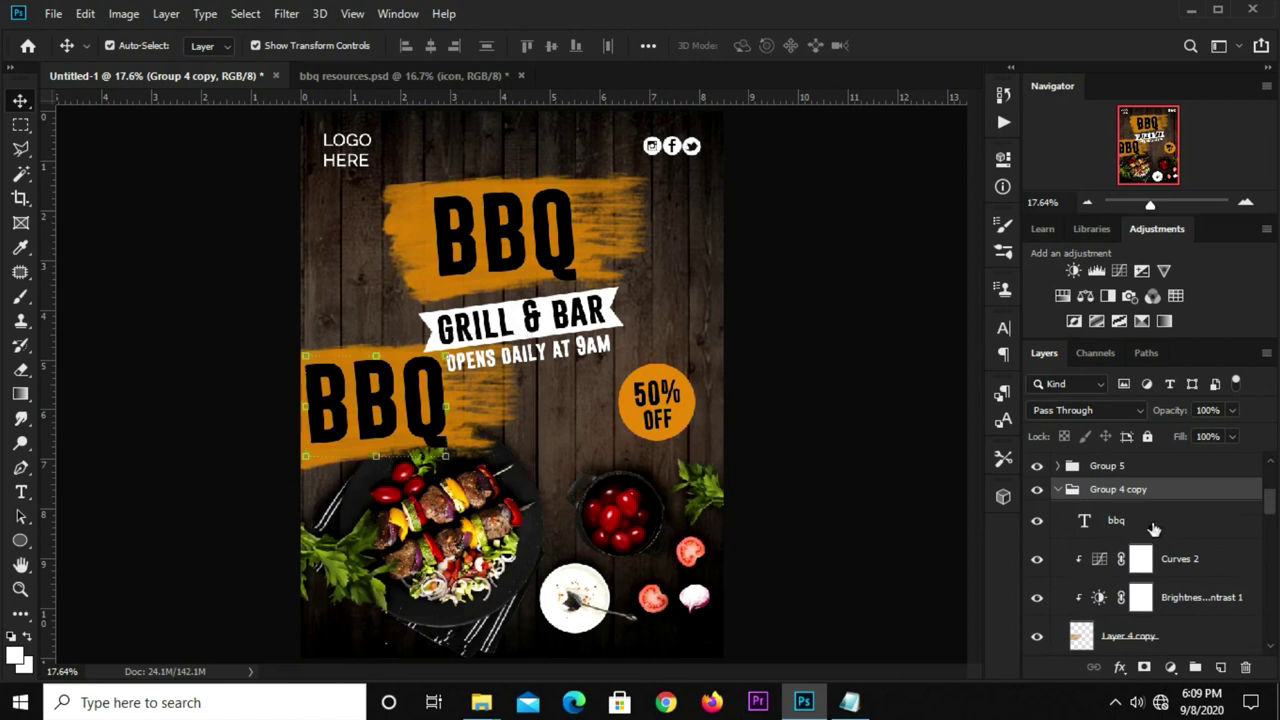
click(1121, 530)
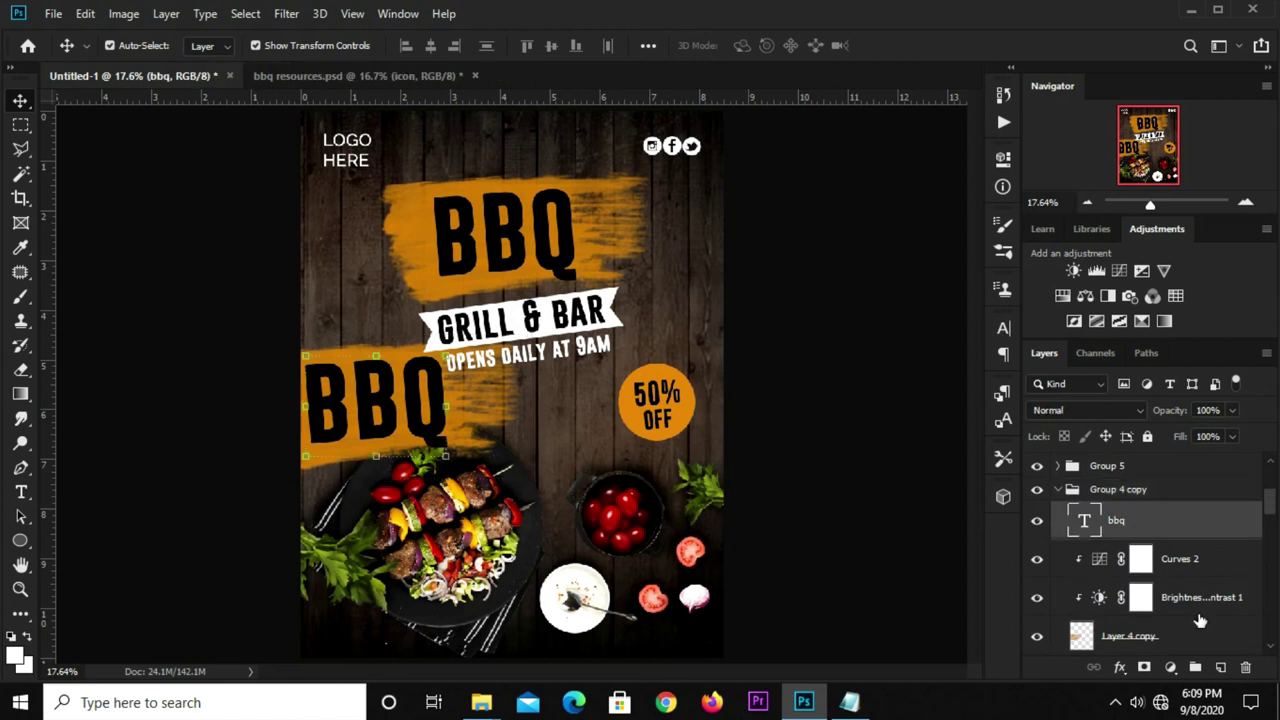
click(1245, 667)
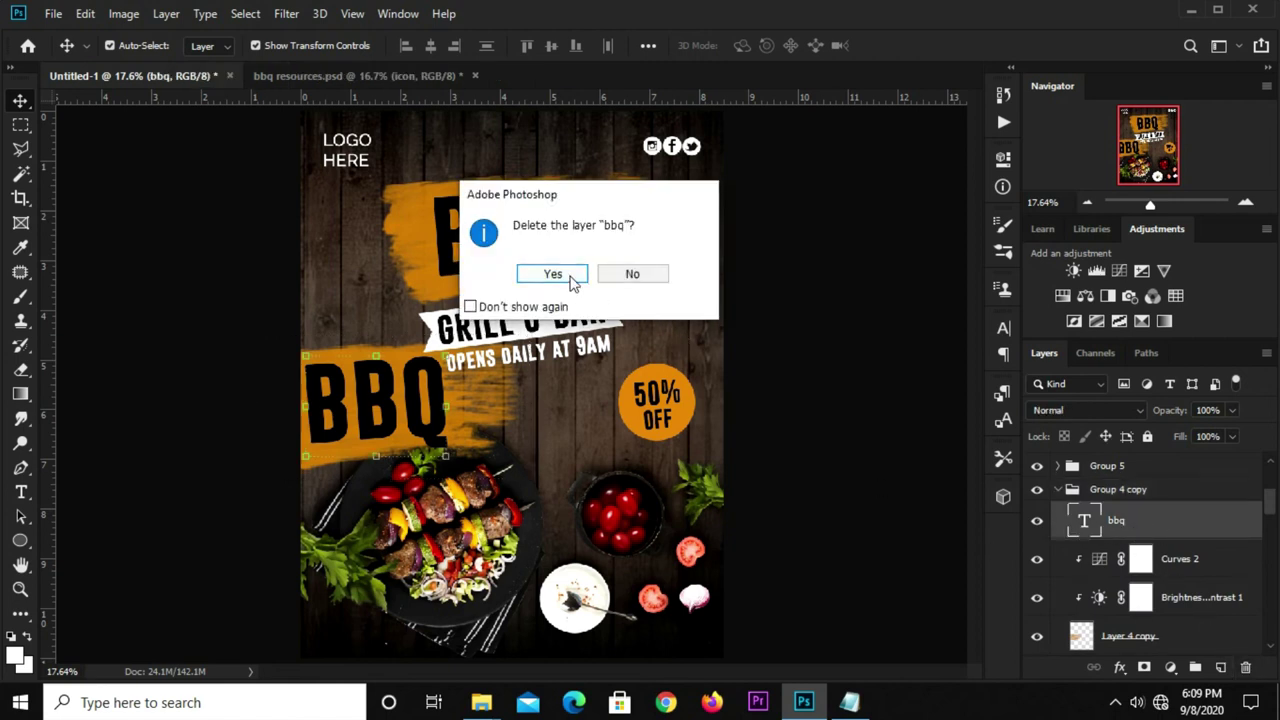
click(571, 276)
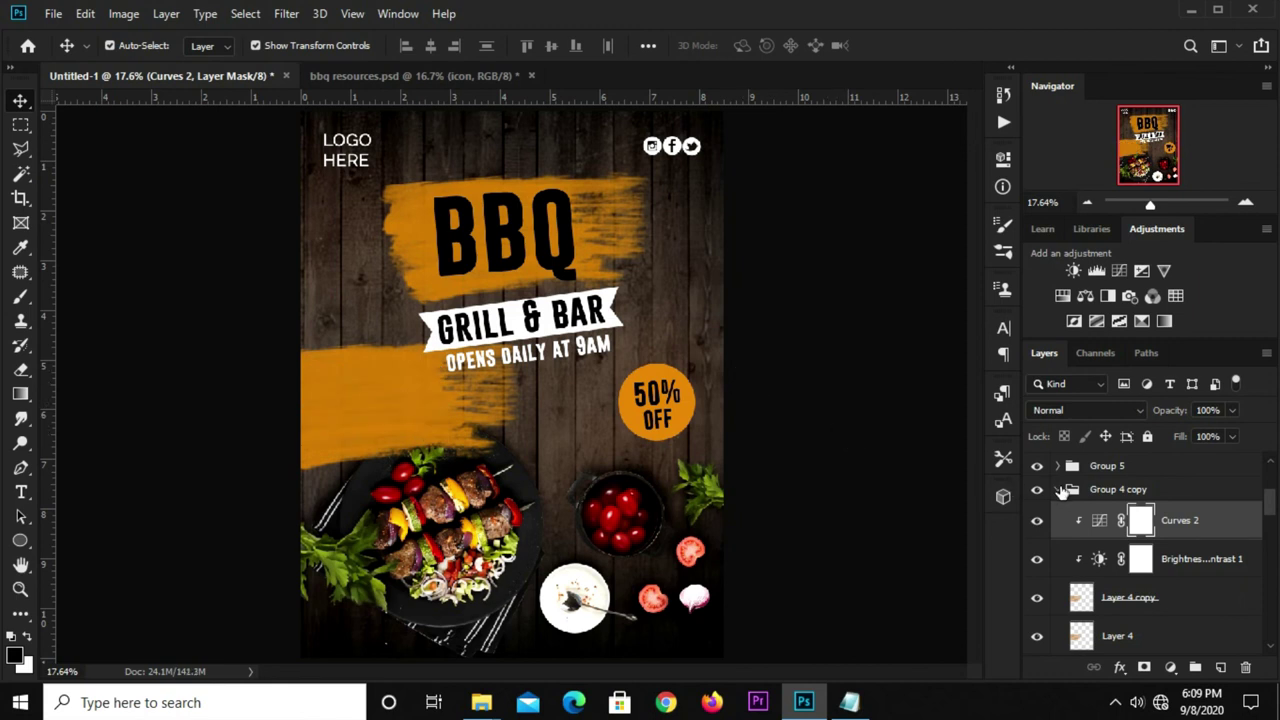
click(1062, 490)
click(1037, 490)
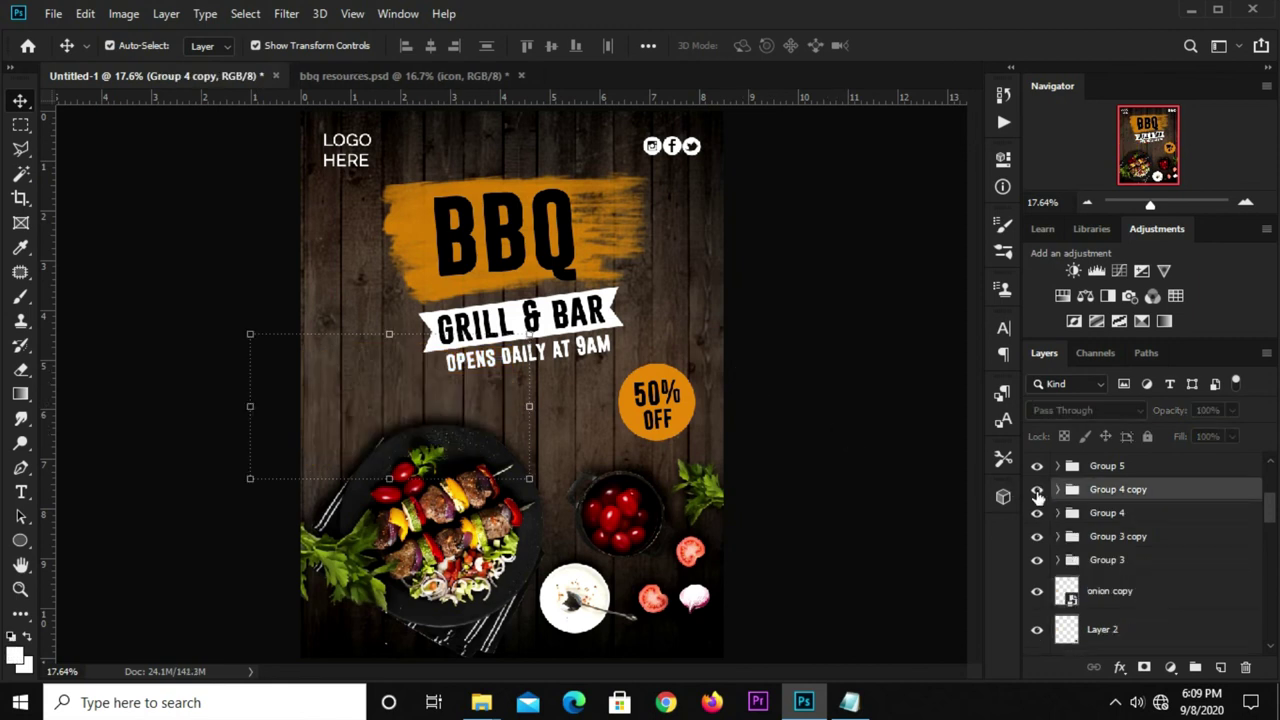
click(1037, 490)
- Convert Group 4 copy to a smart object and bend it with an Arc warp
right_click(1107, 497)
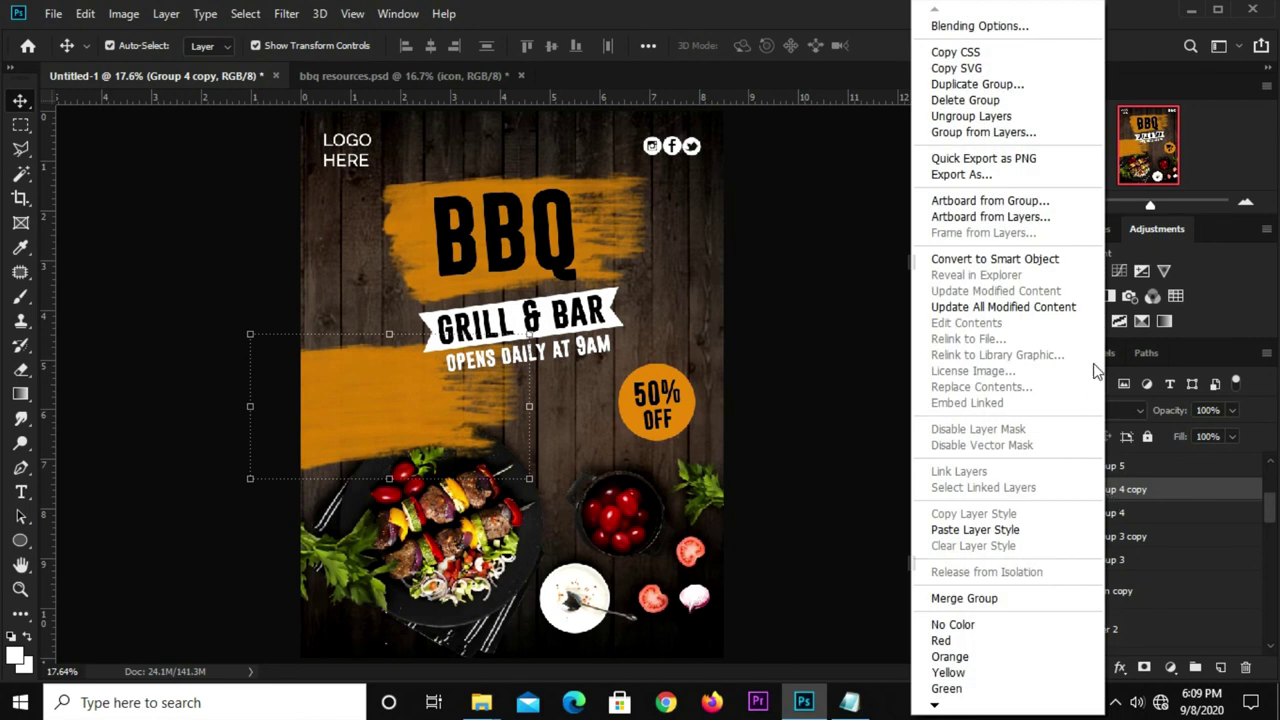
click(976, 263)
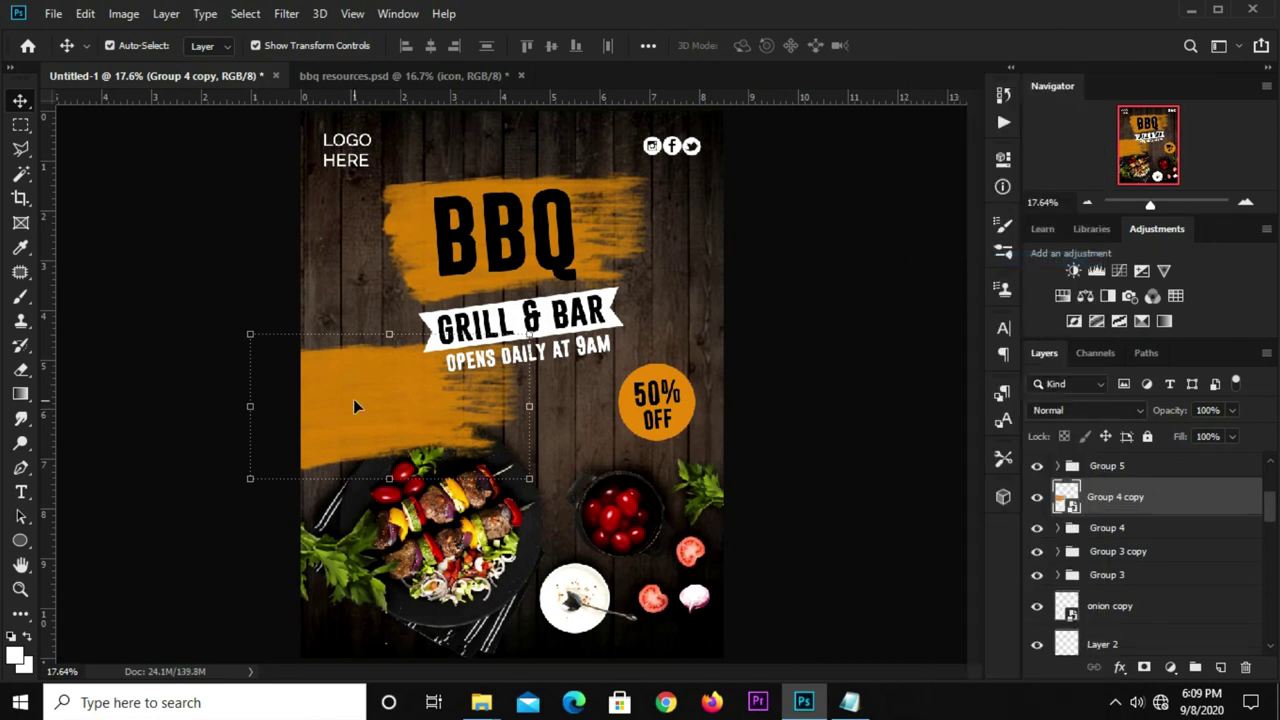
drag(348, 404, 419, 434)
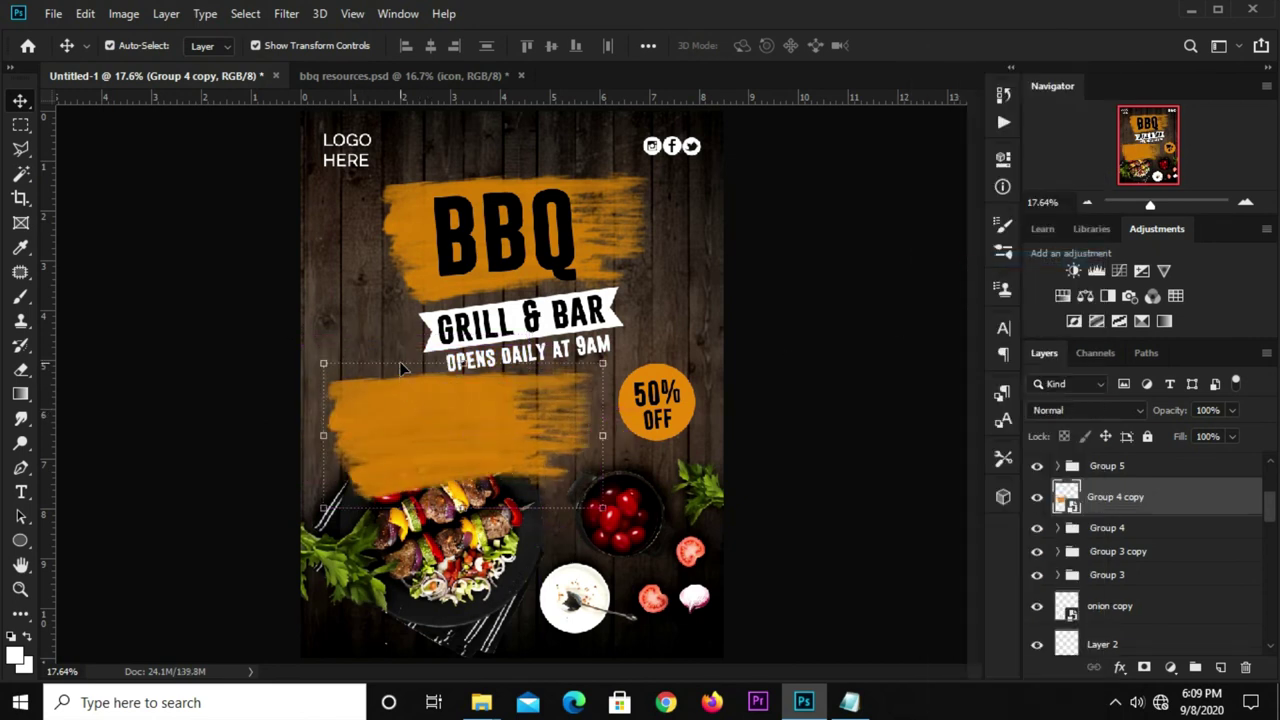
key(ctrl+t)
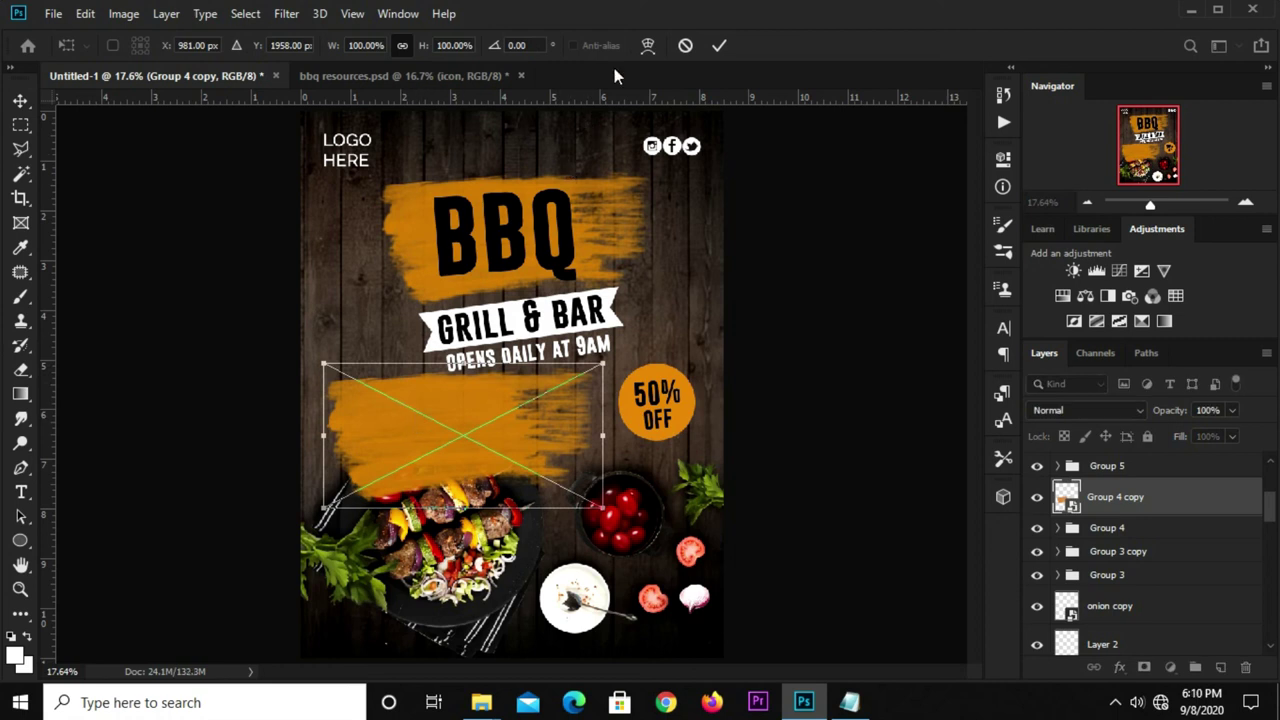
click(645, 46)
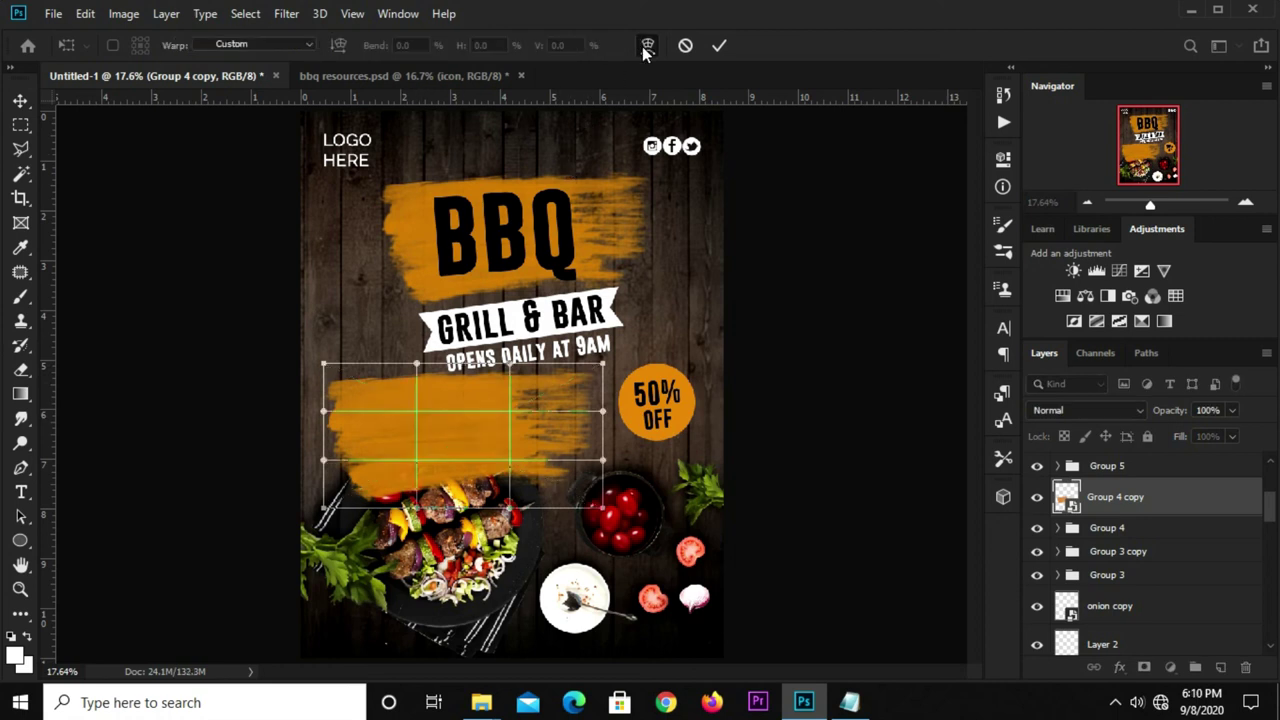
click(264, 47)
click(249, 117)
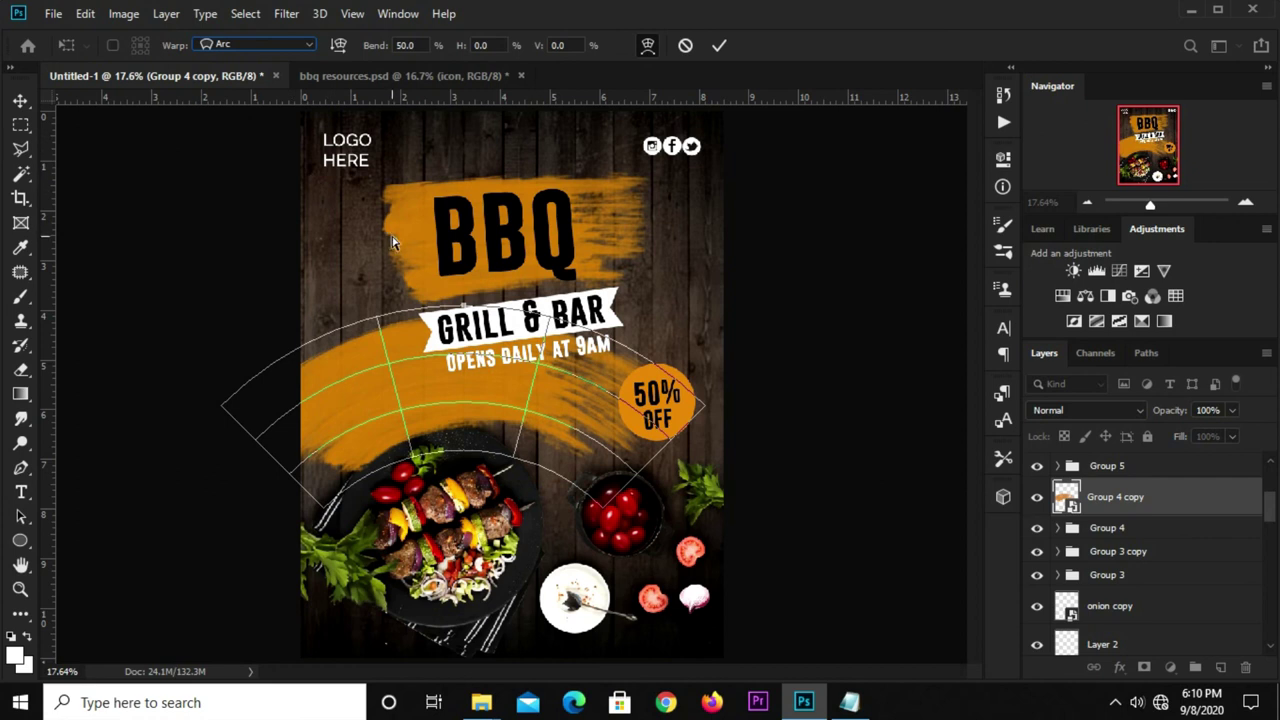
click(718, 46)
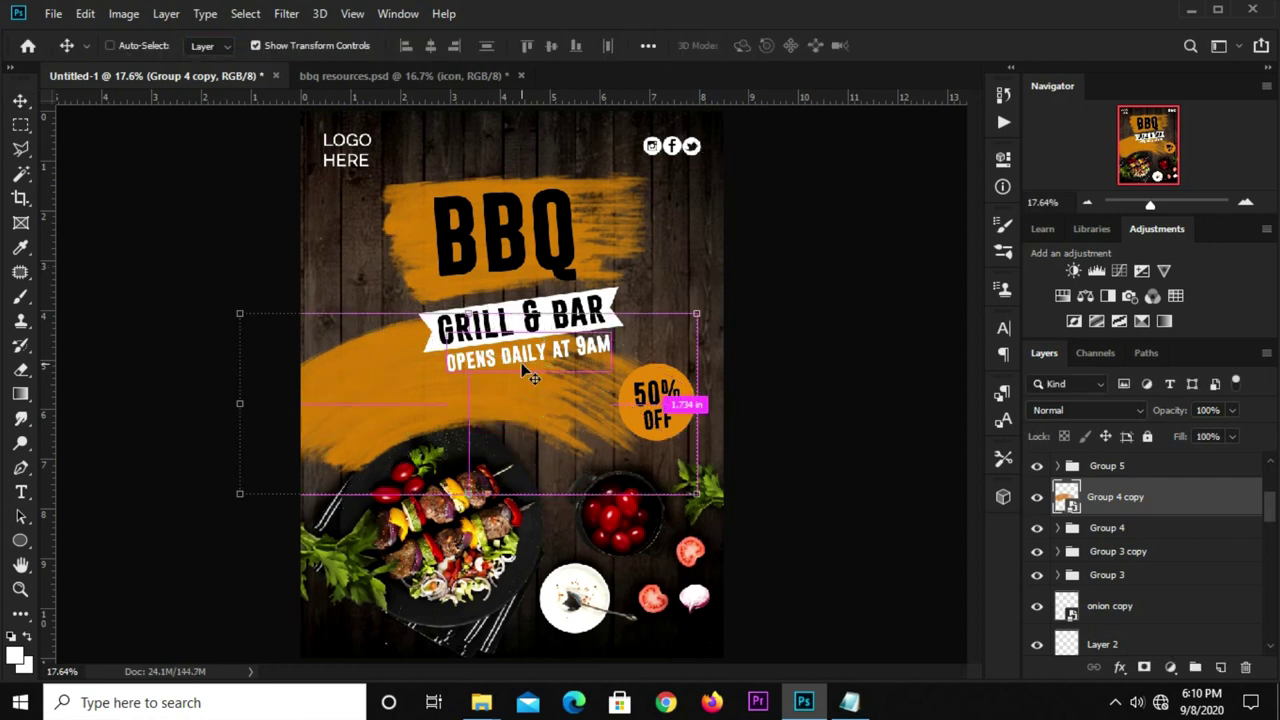
- Scale the warped stroke to about 47% and place it on the plate's top edge
key(ctrl+t)
drag(703, 271, 523, 406)
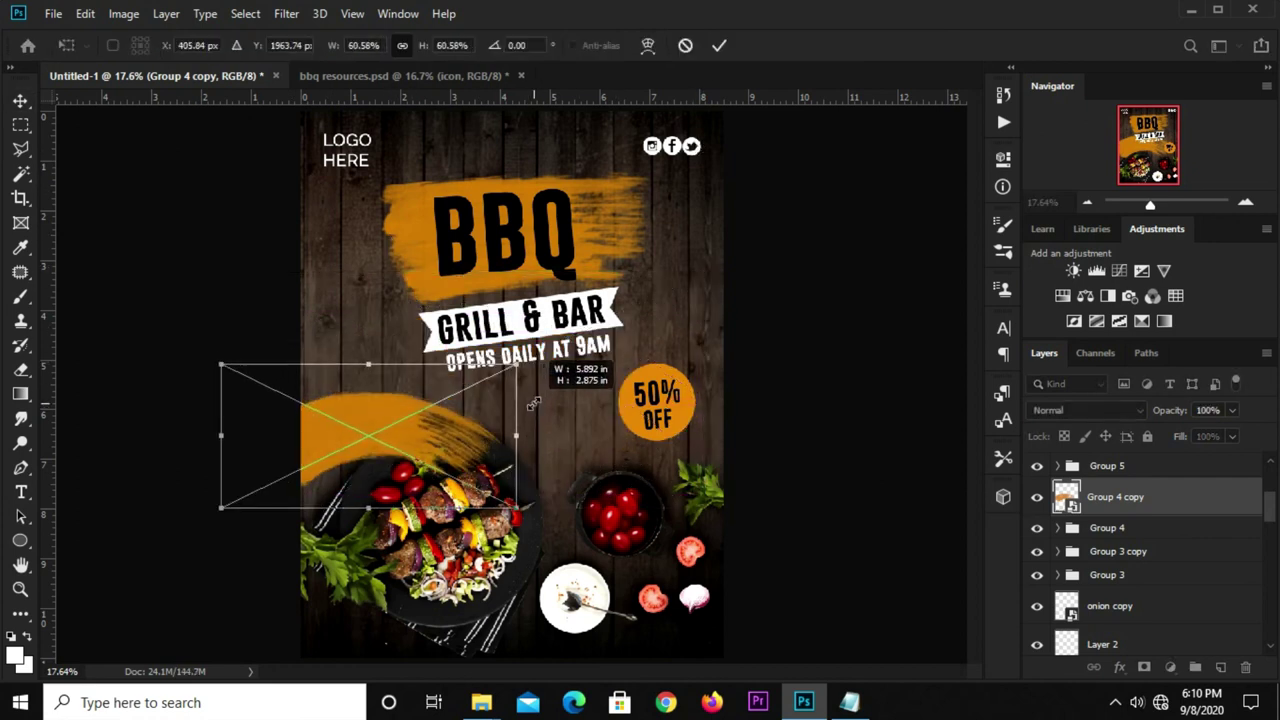
drag(404, 426, 464, 450)
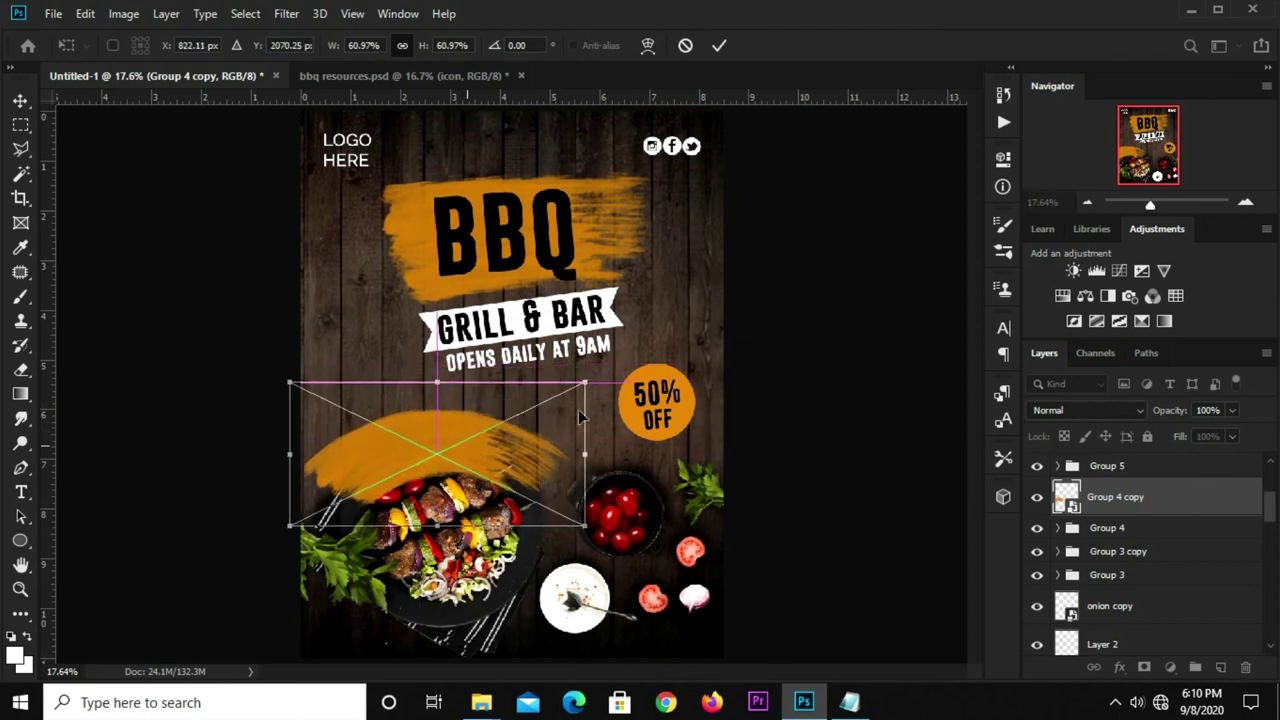
drag(582, 379, 516, 415)
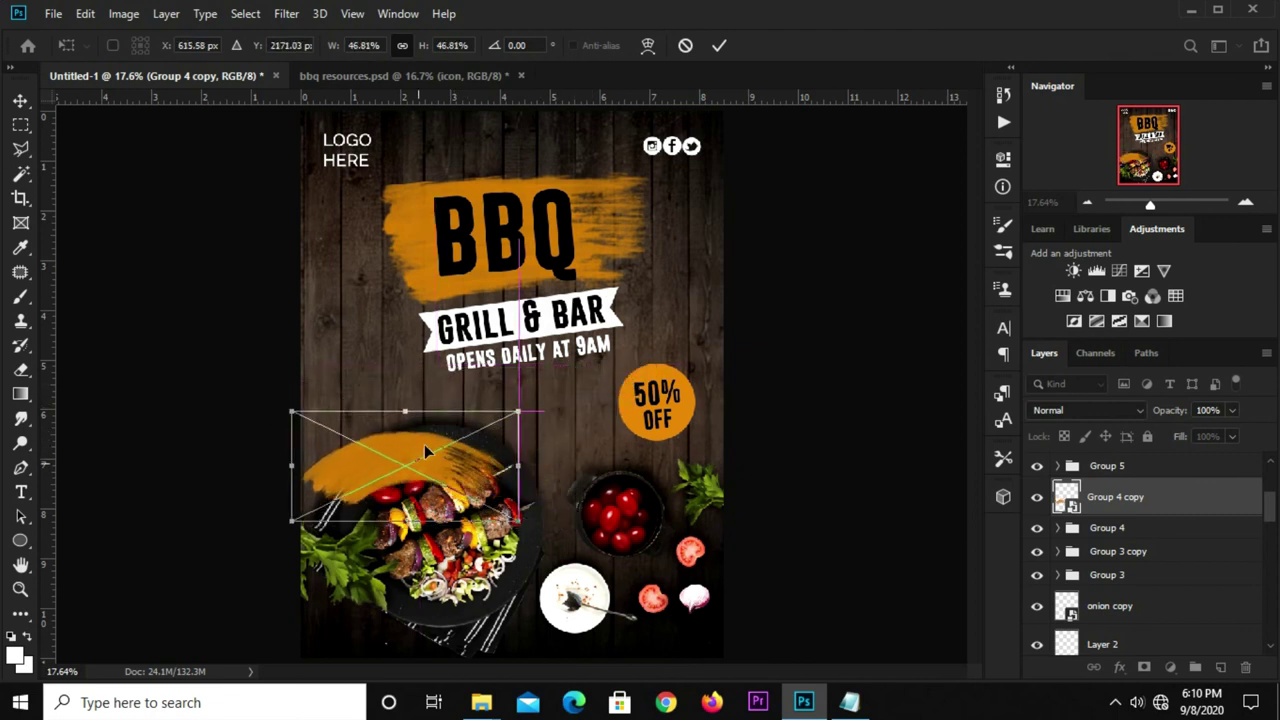
drag(474, 455, 458, 428)
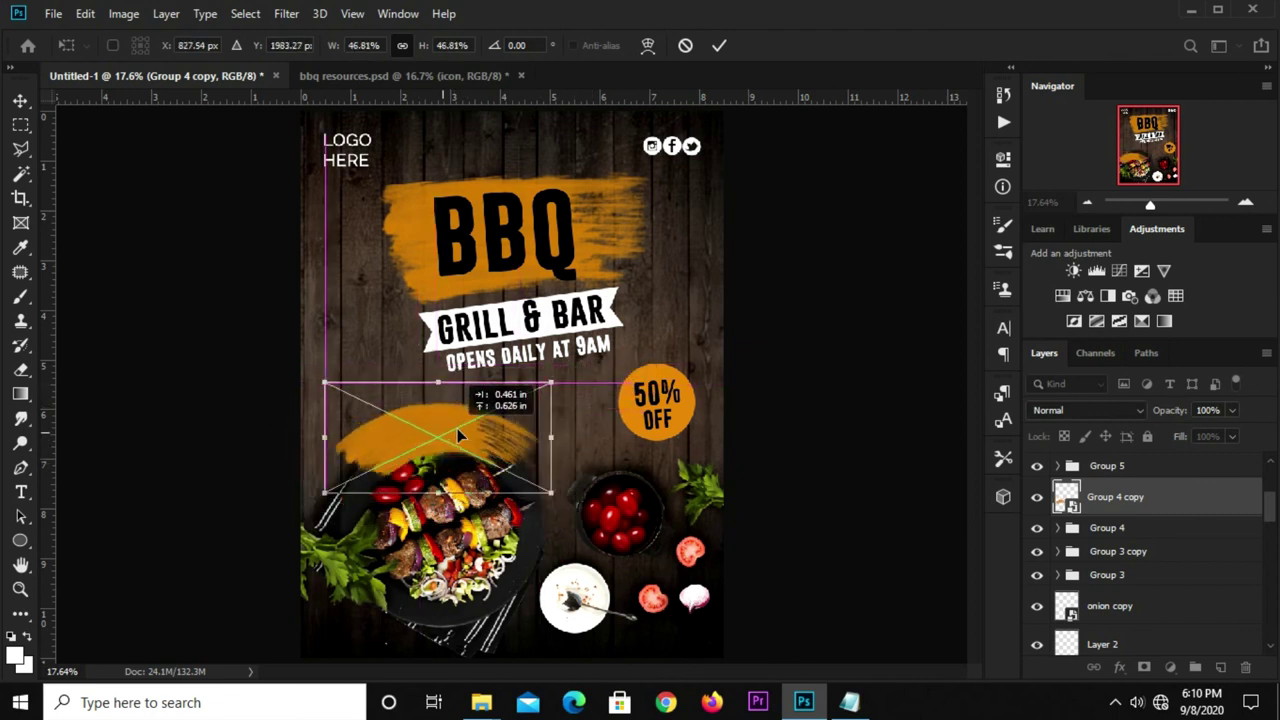
click(720, 45)
- Move Group 4 copy beneath the food photo layer and nudge it down slightly
drag(1125, 497, 1135, 690)
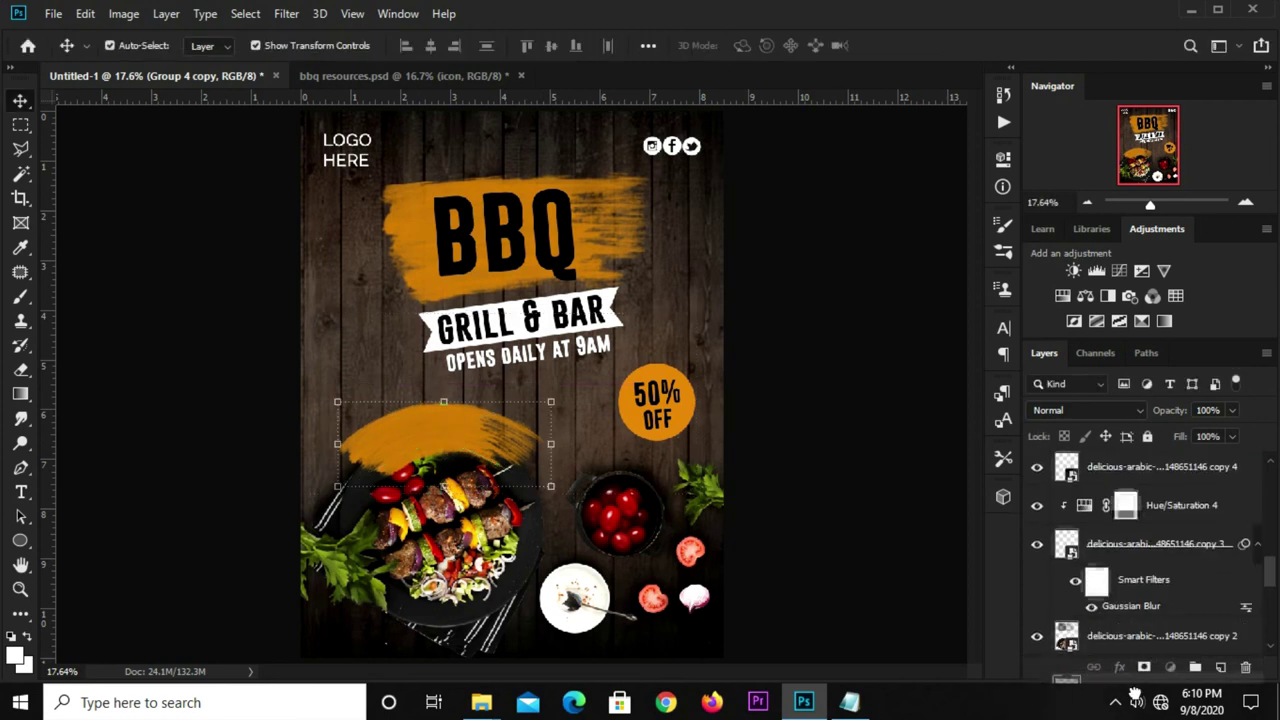
mouse_move(1135, 693)
mouse_down()
mouse_move(1128, 468)
mouse_move(1135, 608)
mouse_move(1133, 586)
mouse_up()
key(shift+Down)
key(shift+Down)
key(shift+Down)
key(shift+Down)
click(796, 372)
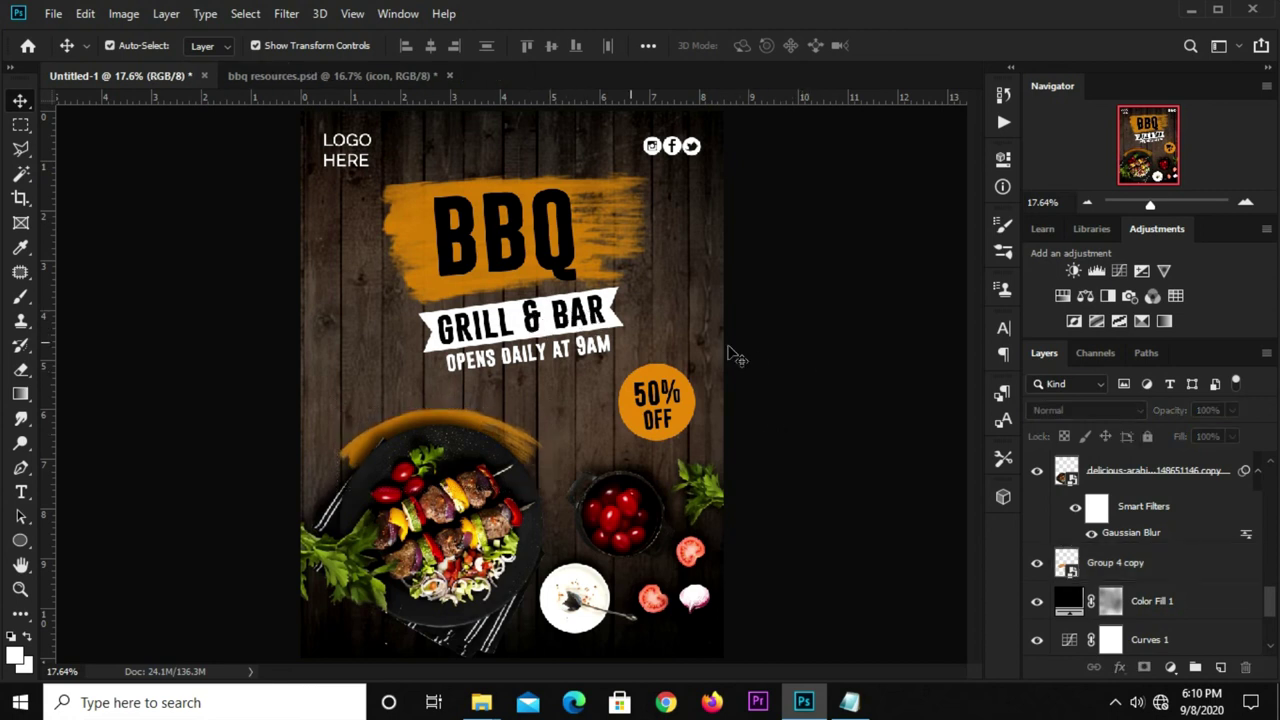
scroll(790, 335, down, 1)
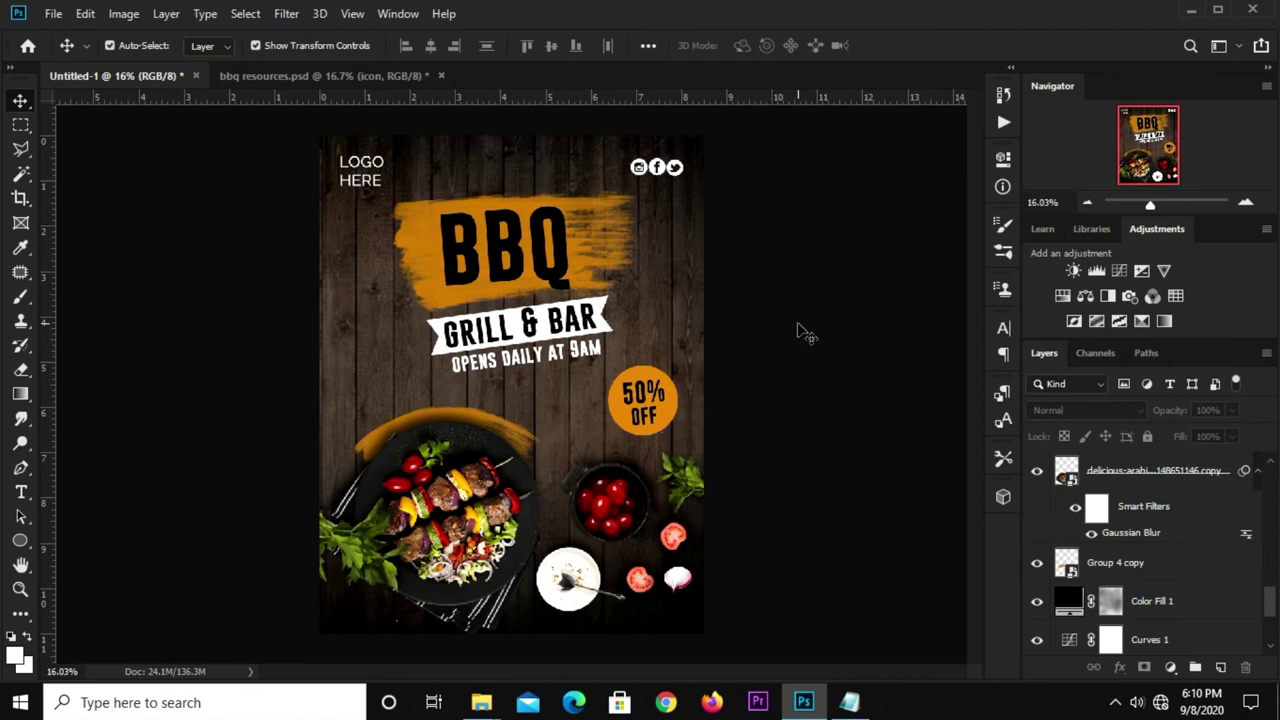
scroll(800, 330, up, 1)
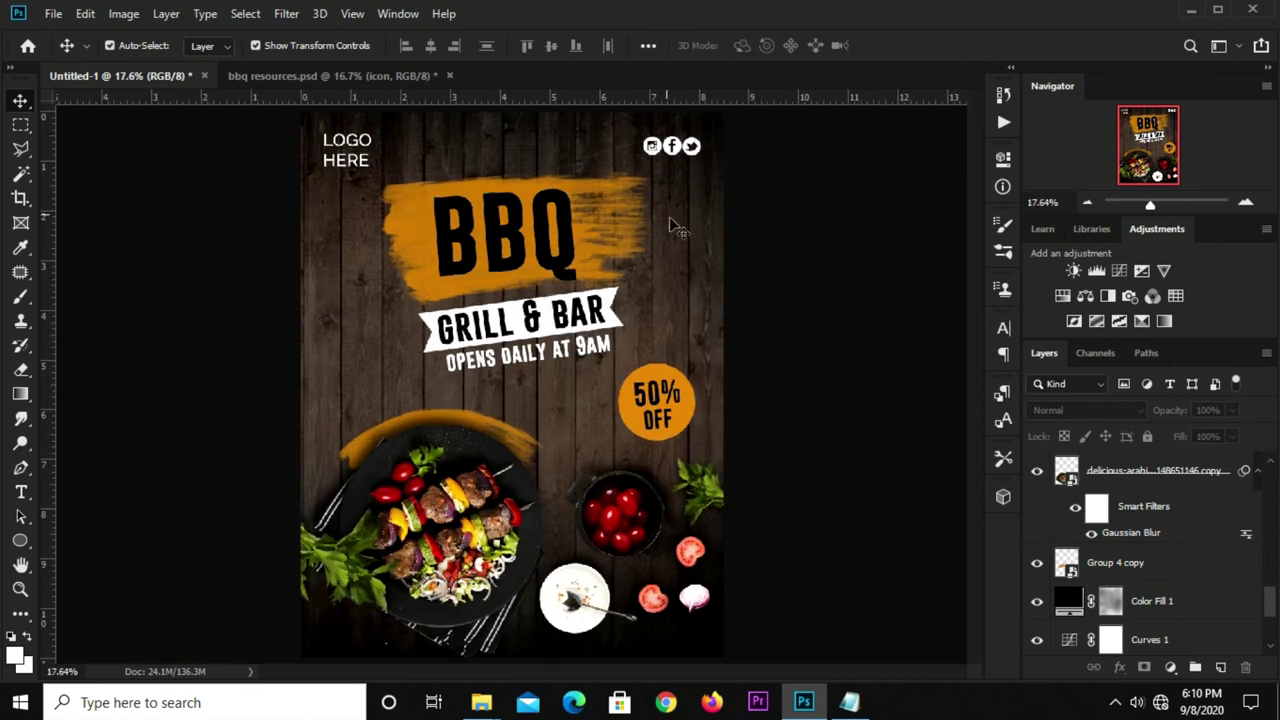
click(675, 160)
- Nudge the social icons layer up with Shift+Up and review the finished poster
click(671, 140)
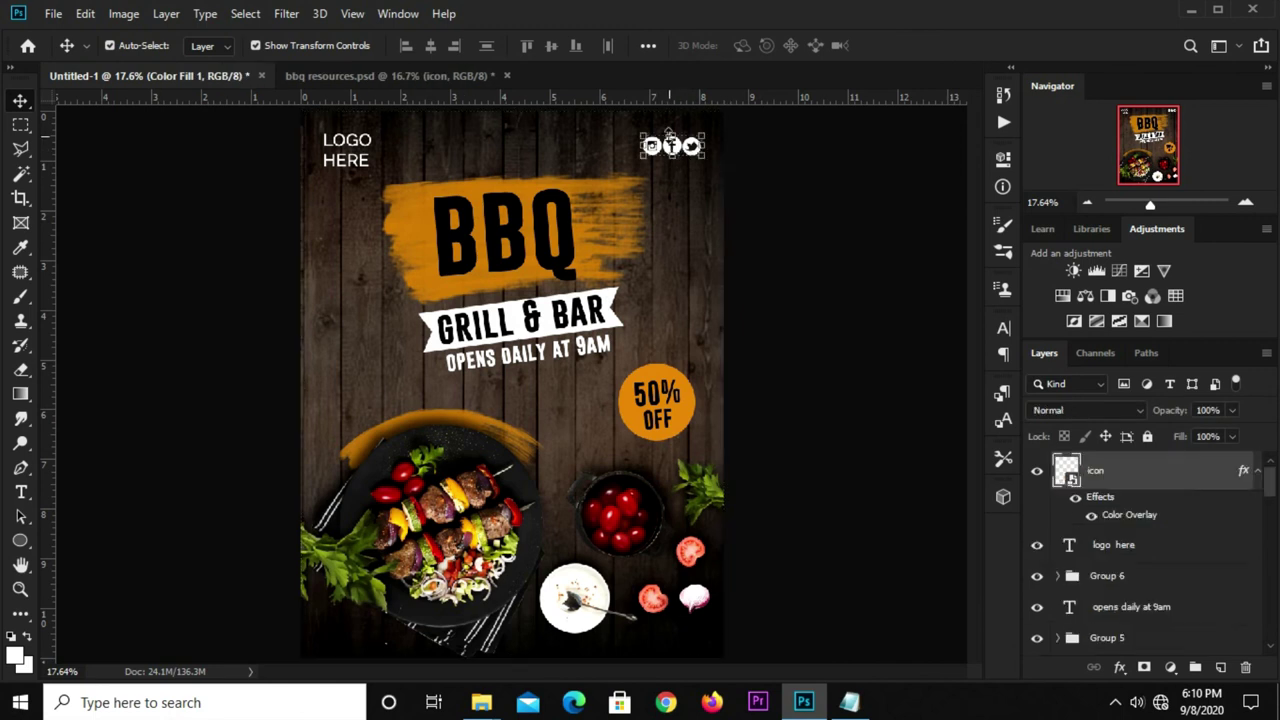
key(shift+Up)
key(shift+Up)
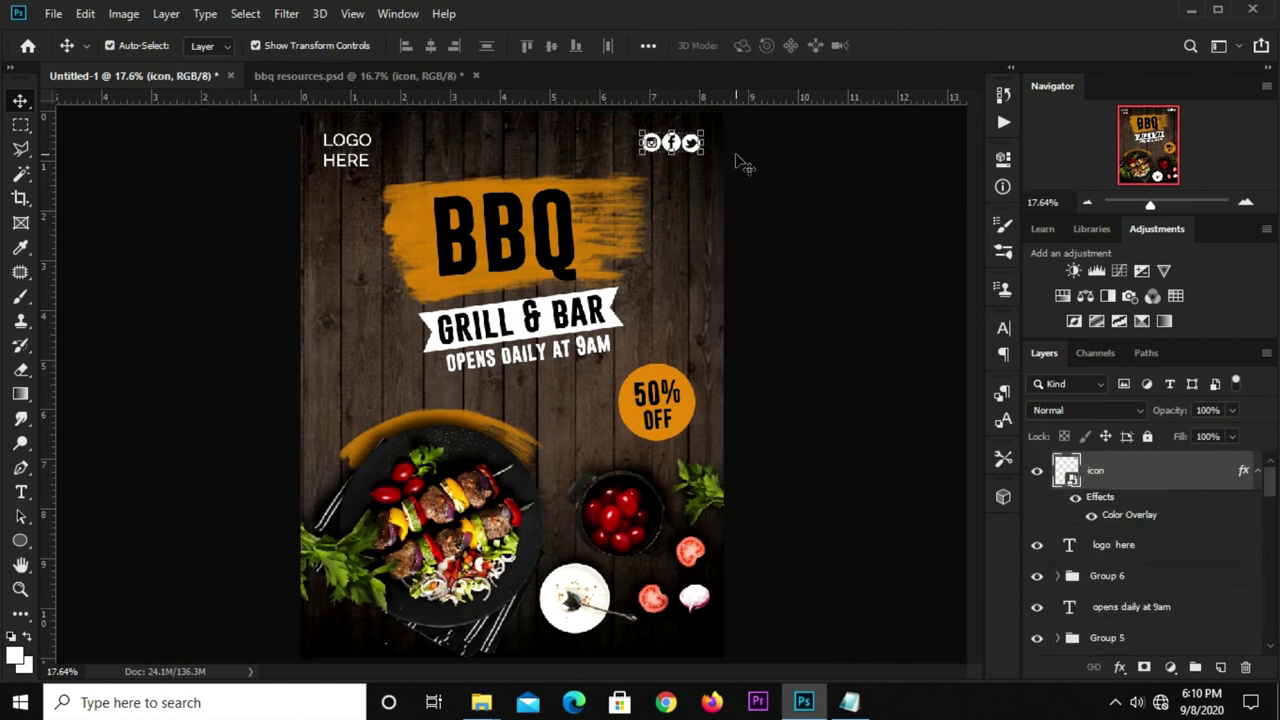
click(786, 183)
scroll(778, 212, down, 1)
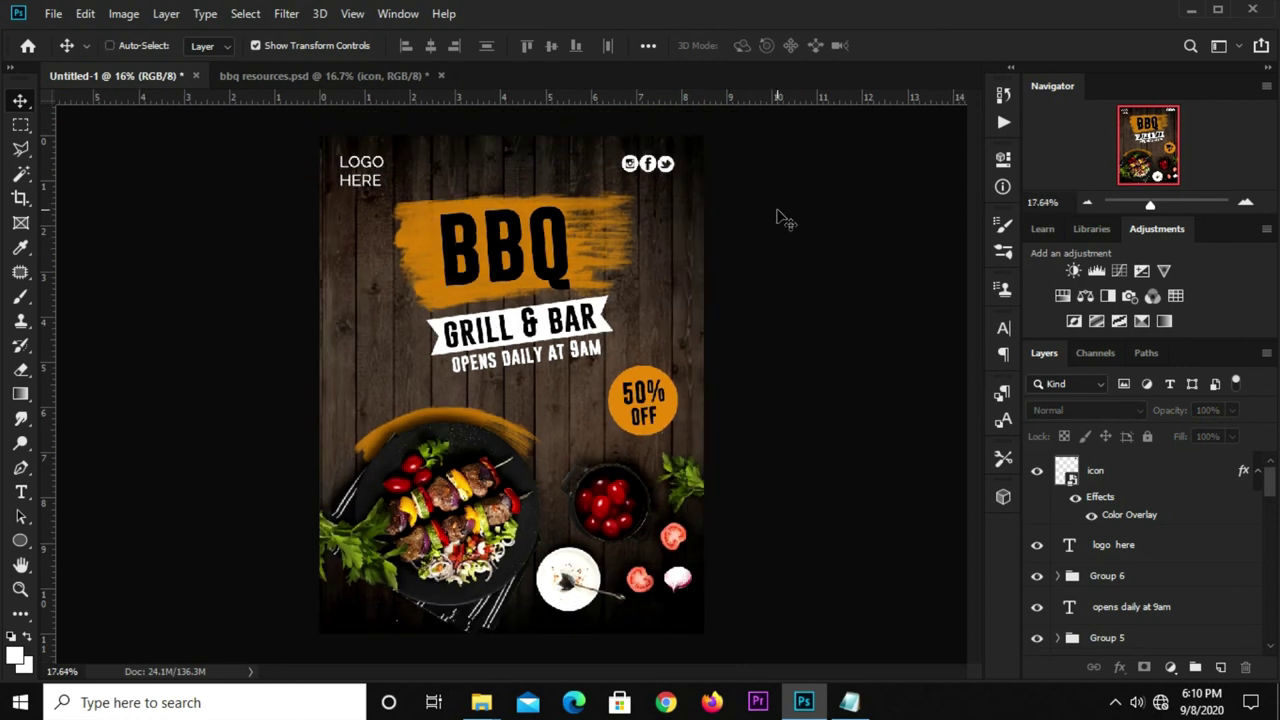
scroll(785, 218, up, 1)
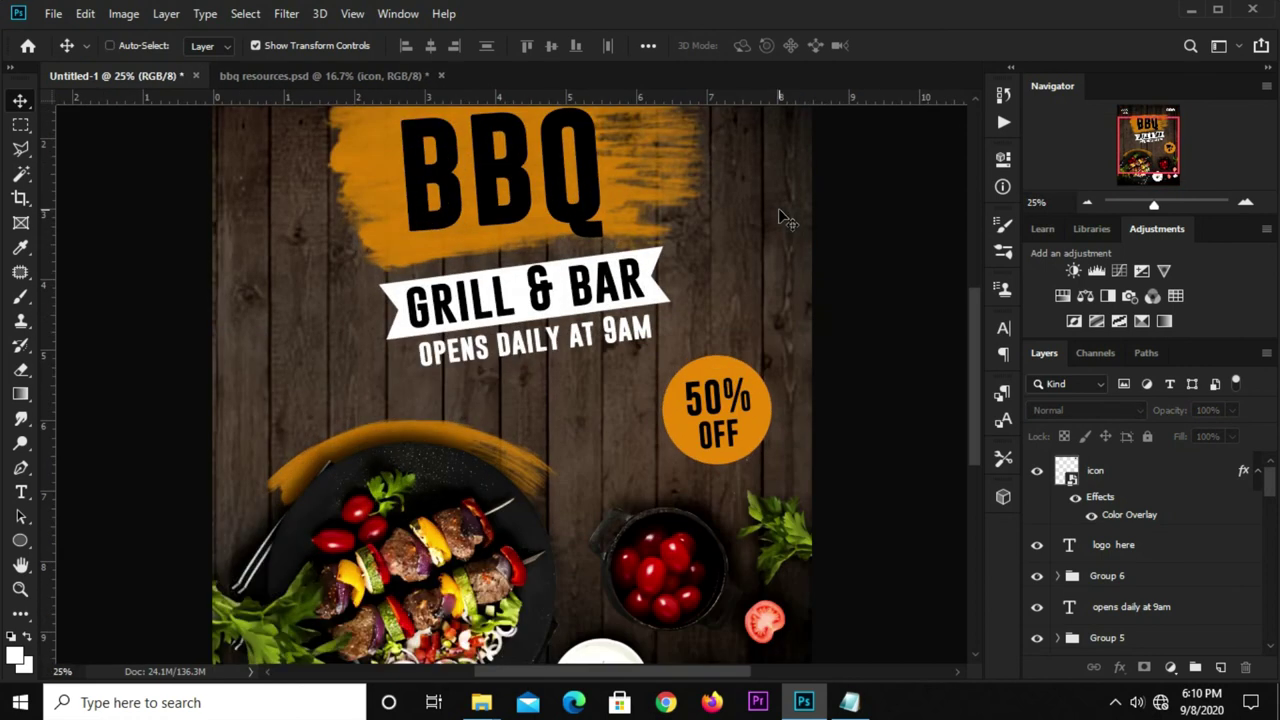
scroll(782, 214, down, 1)
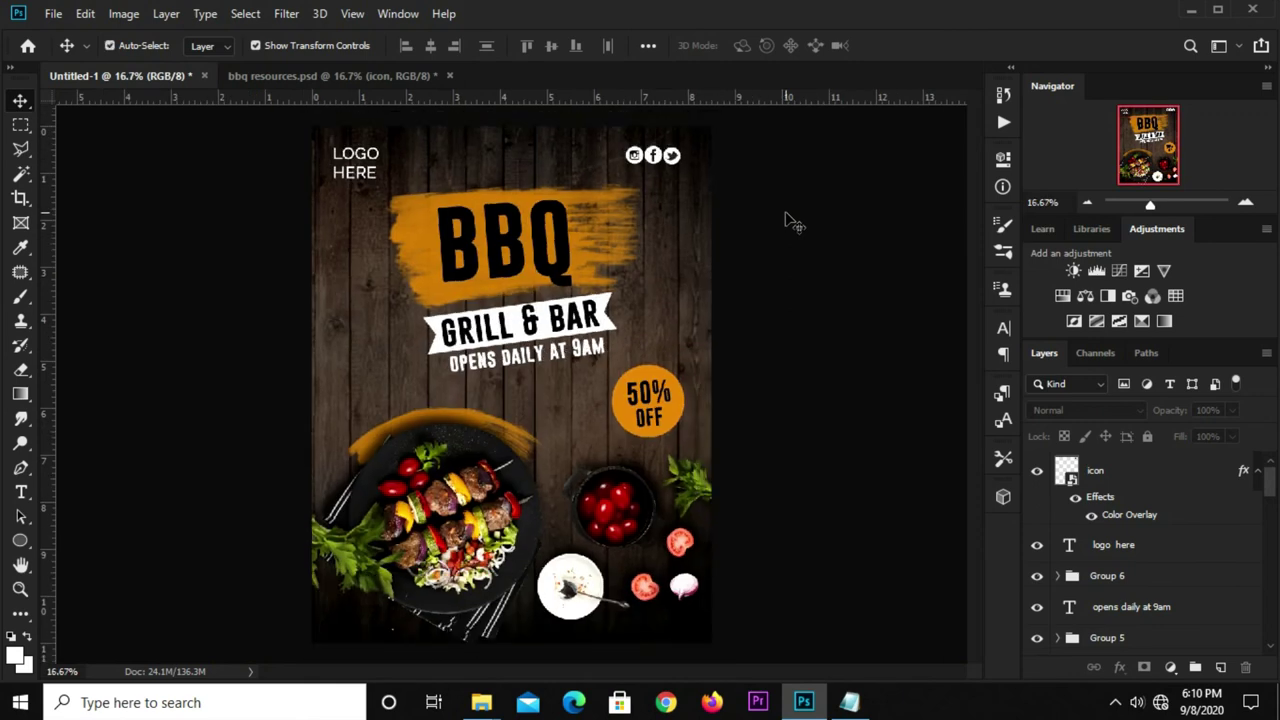